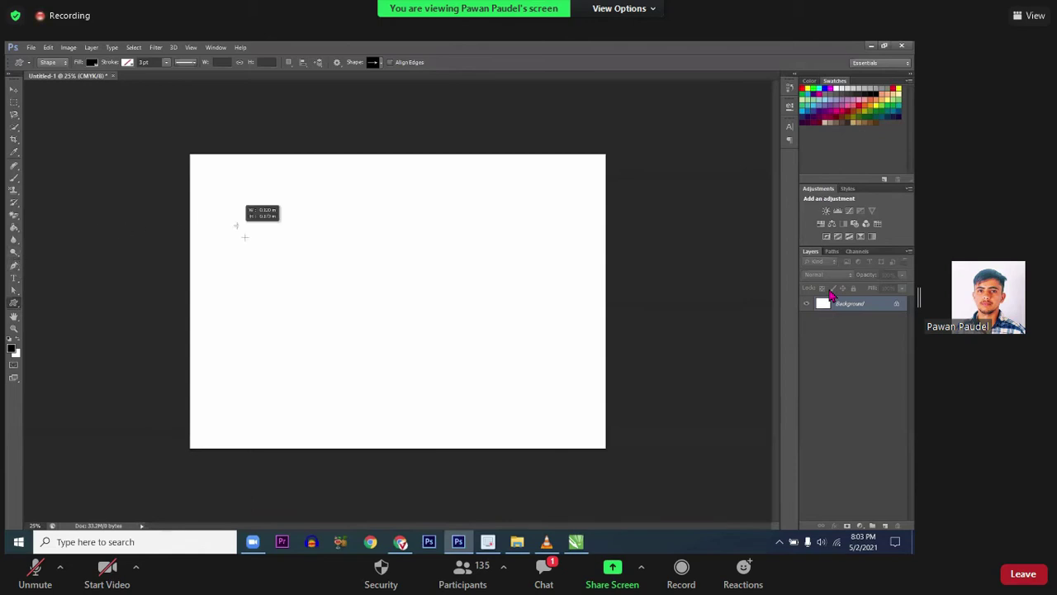
# Step: Draw a small test shape on the canvas, undo it, and pick the Pen tool
pyautogui.moveTo(229, 217); pyautogui.dragTo(239, 231)
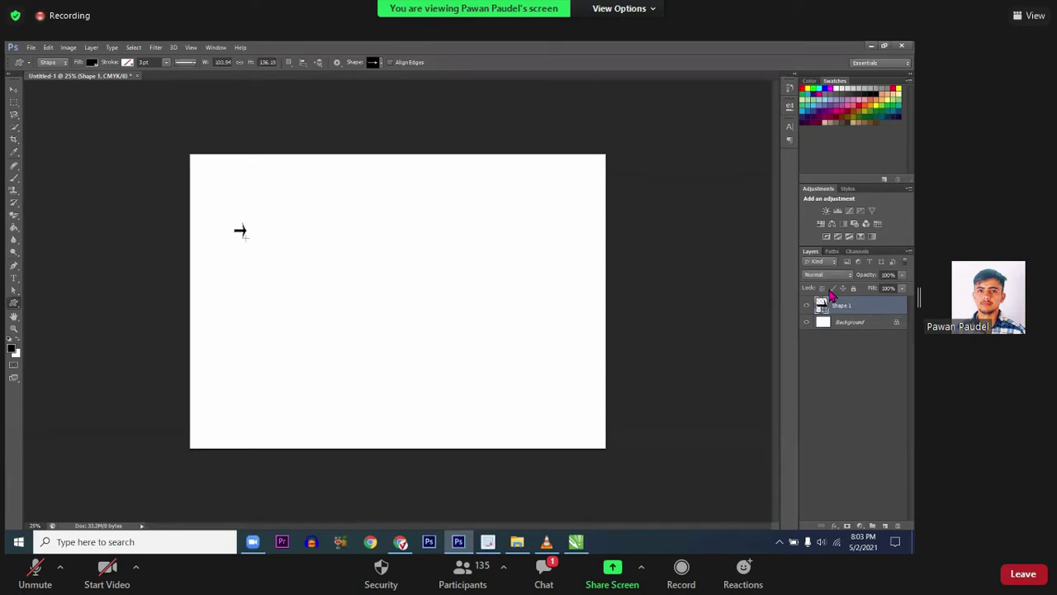
pyautogui.hotkey('ctrl', 'z')
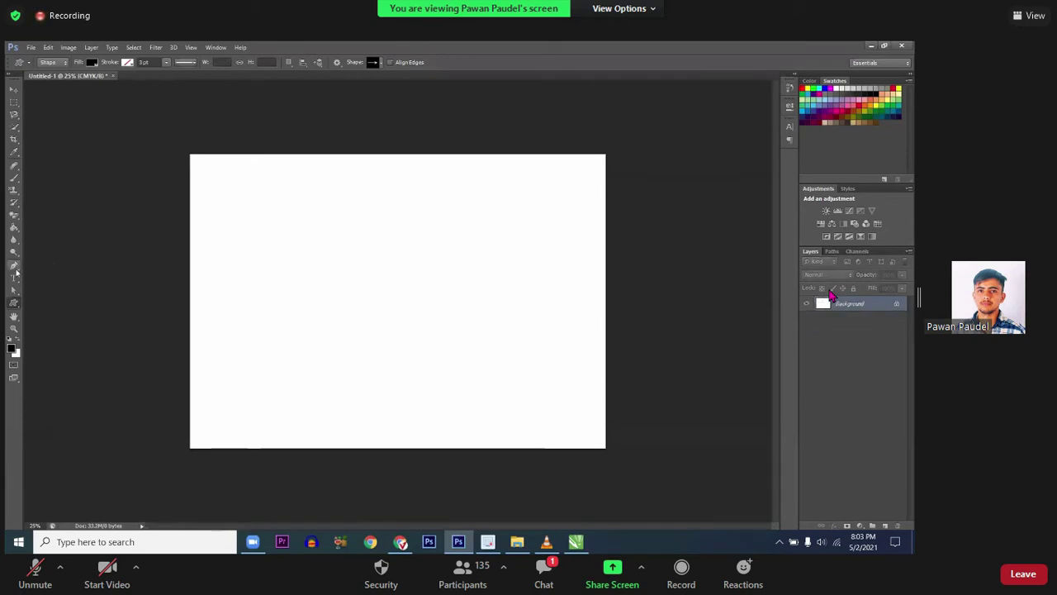
pyautogui.click(18, 271)
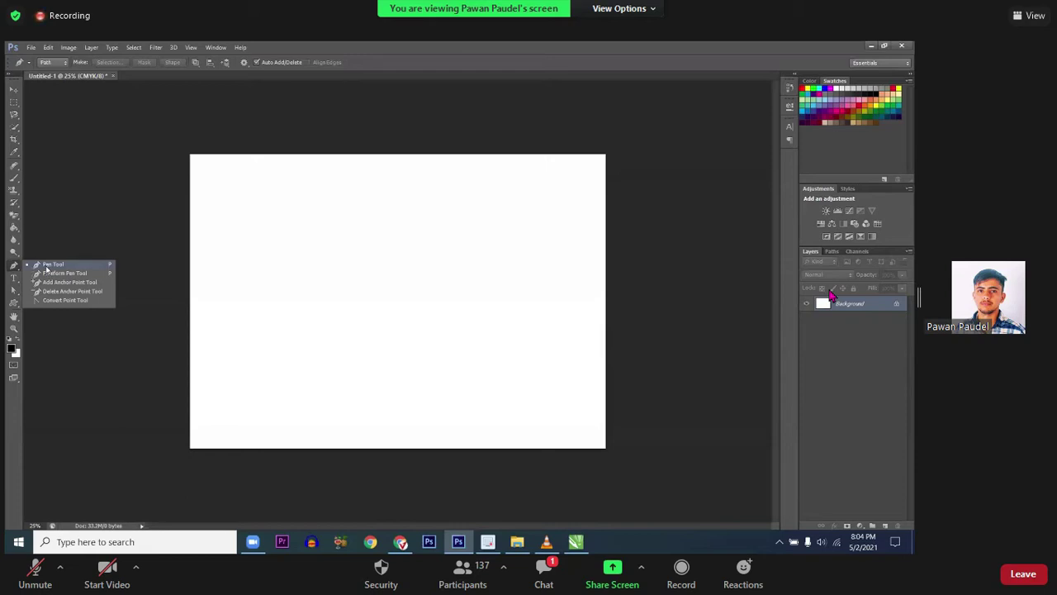
# Step: Browse the Pen tool variants, keep the standard Pen, and bring up the File menu
pyautogui.click(48, 264)
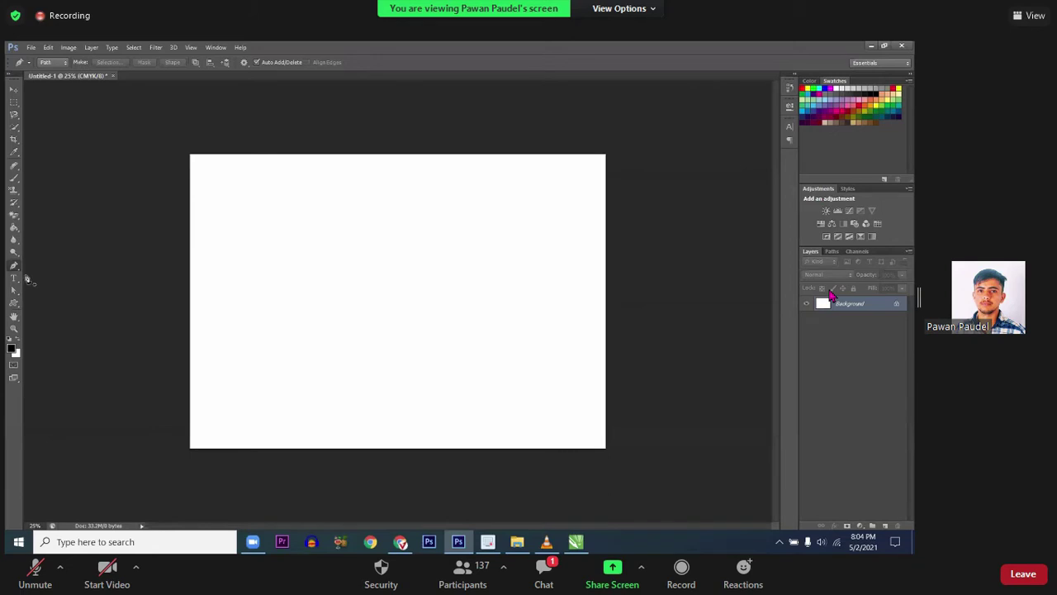
pyautogui.rightClick(15, 267)
pyautogui.click(47, 265)
pyautogui.rightClick(20, 272)
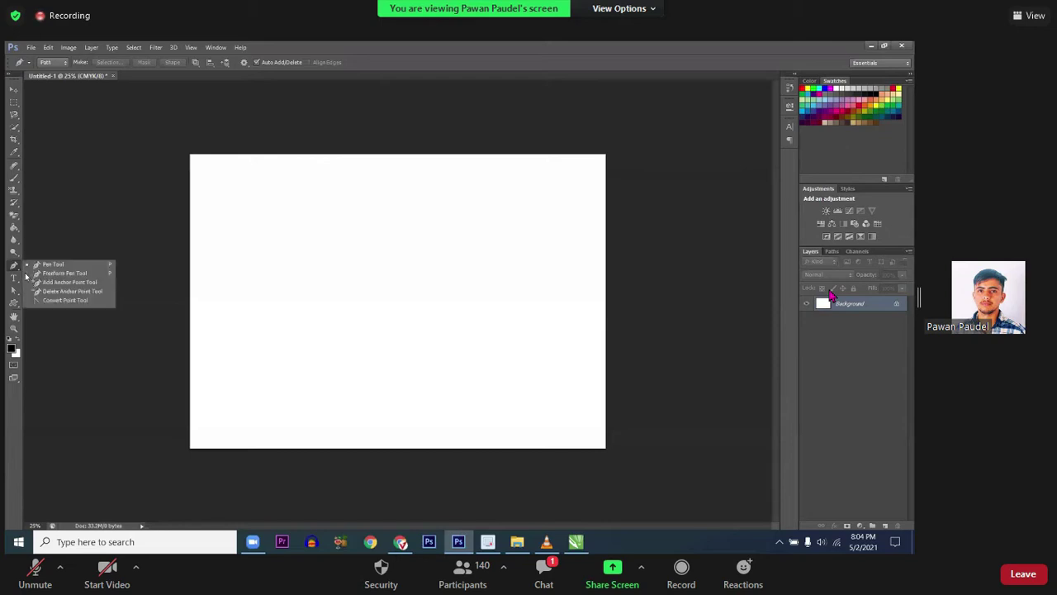
pyautogui.click(39, 265)
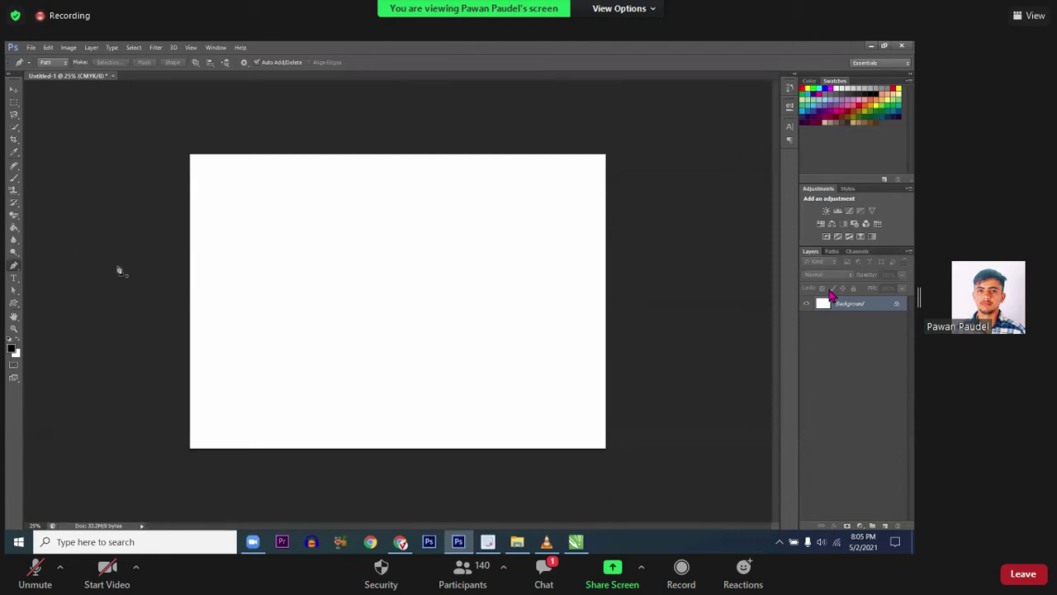
pyautogui.click(31, 47)
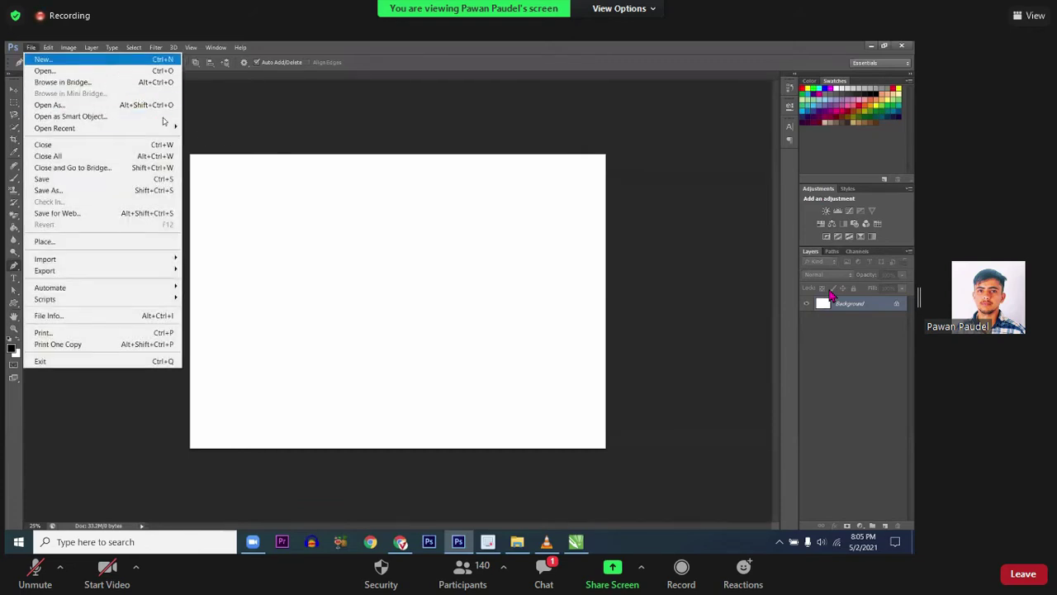
# Step: Create a new portrait document and rotate its canvas 90° clockwise to landscape
pyautogui.hotkey('ctrl', 'n')
pyautogui.click(551, 175)
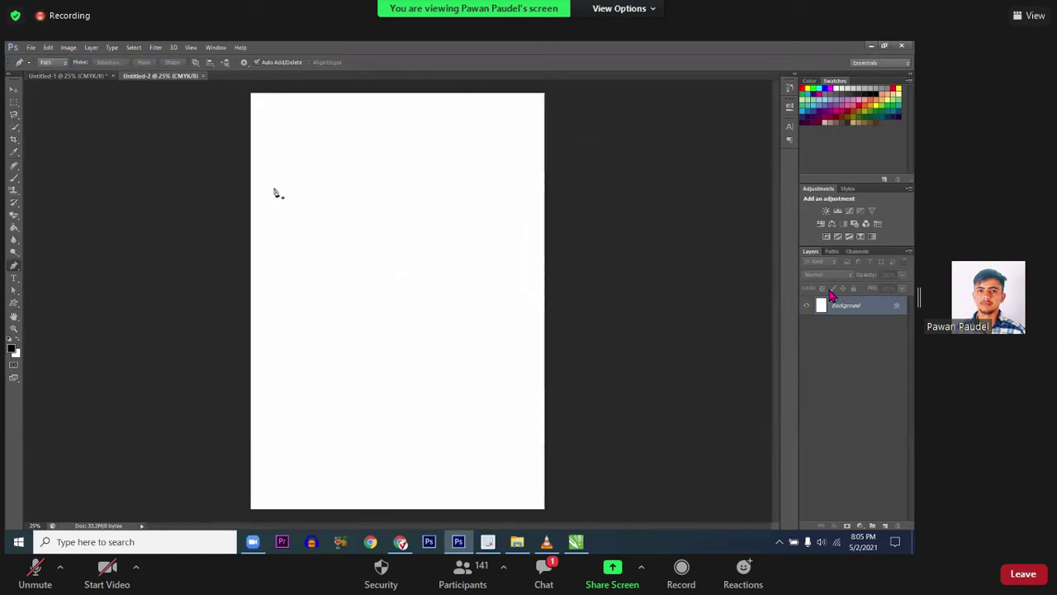
pyautogui.click(69, 47)
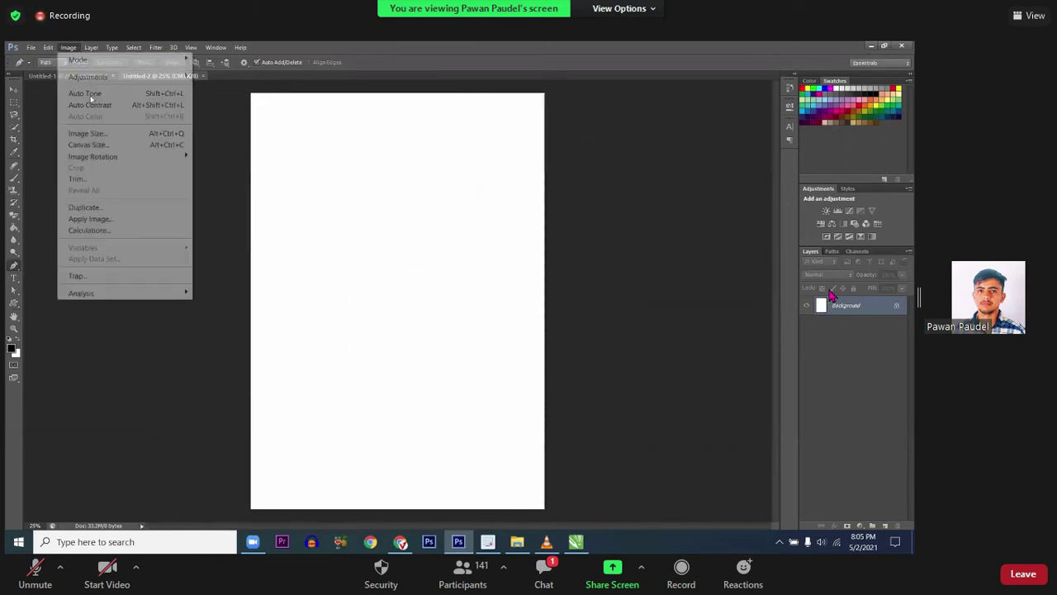
pyautogui.moveTo(93, 157)
pyautogui.click(262, 175)
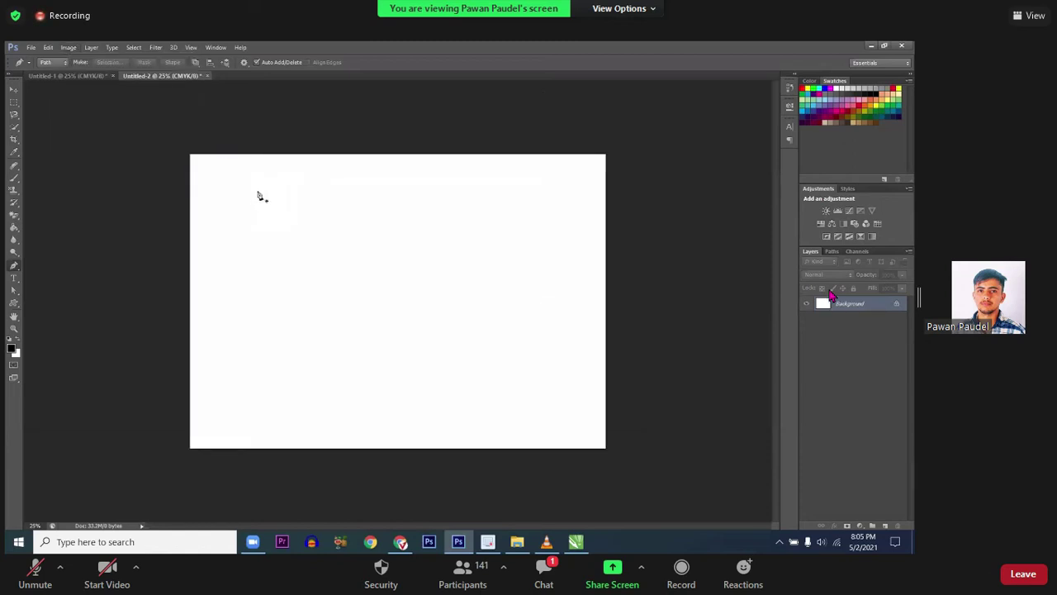
pyautogui.press('m')
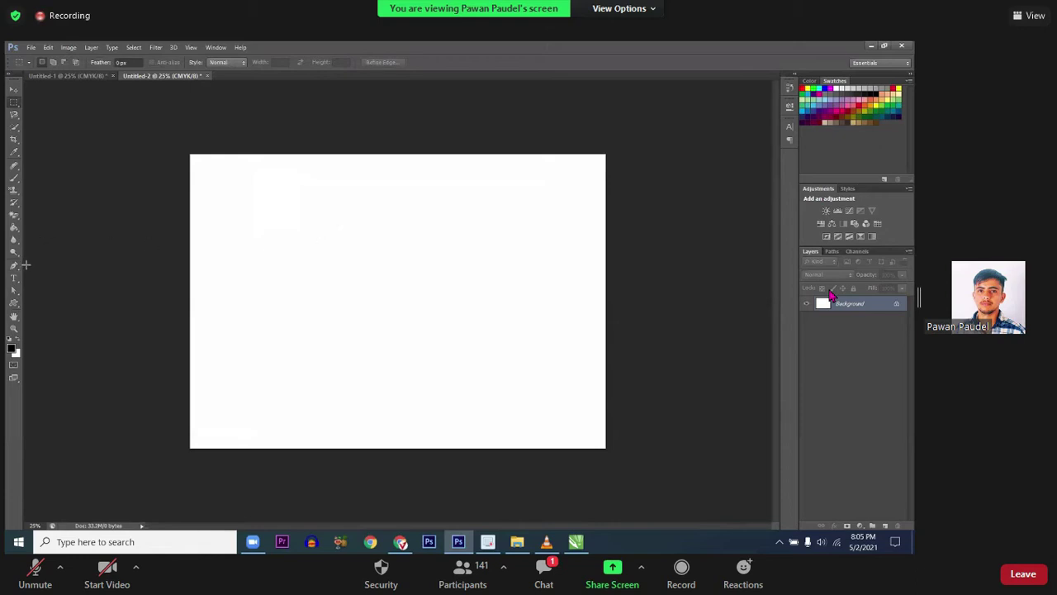
pyautogui.click(14, 265)
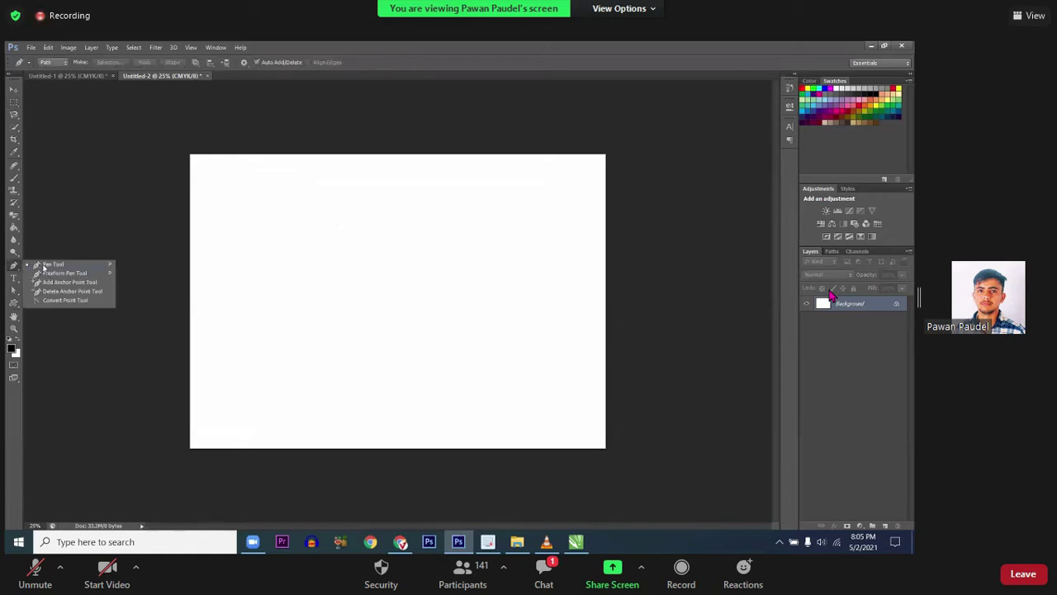
pyautogui.click(45, 264)
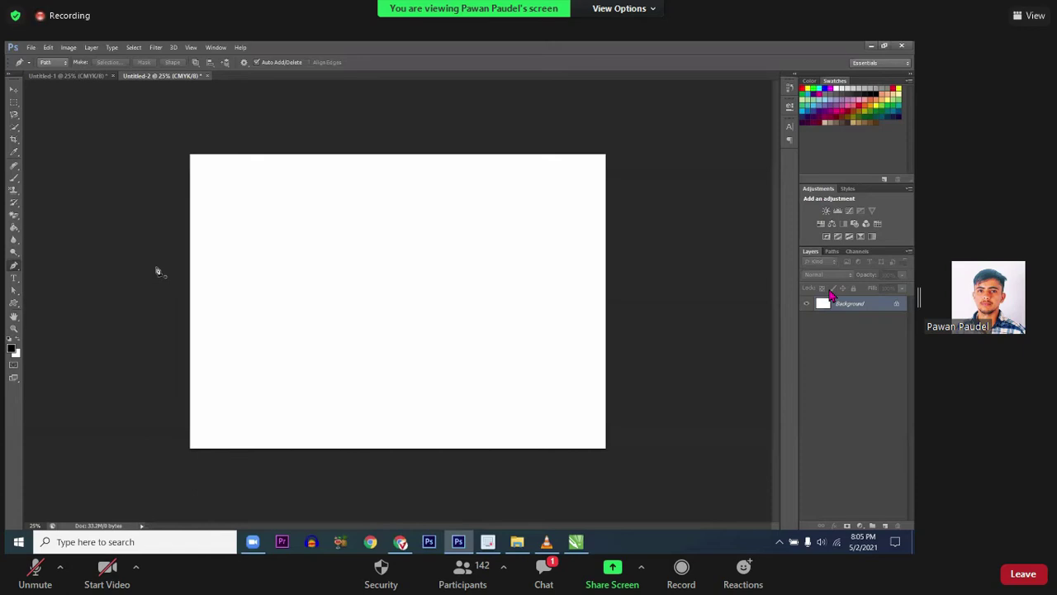
pyautogui.click(306, 233)
pyautogui.click(263, 260)
pyautogui.click(265, 293)
pyautogui.moveTo(300, 327); pyautogui.dragTo(341, 334)
pyautogui.click(399, 334)
pyautogui.click(424, 266)
pyautogui.click(385, 237)
pyautogui.click(336, 236)
pyautogui.click(306, 234)
pyautogui.rightClick(316, 248)
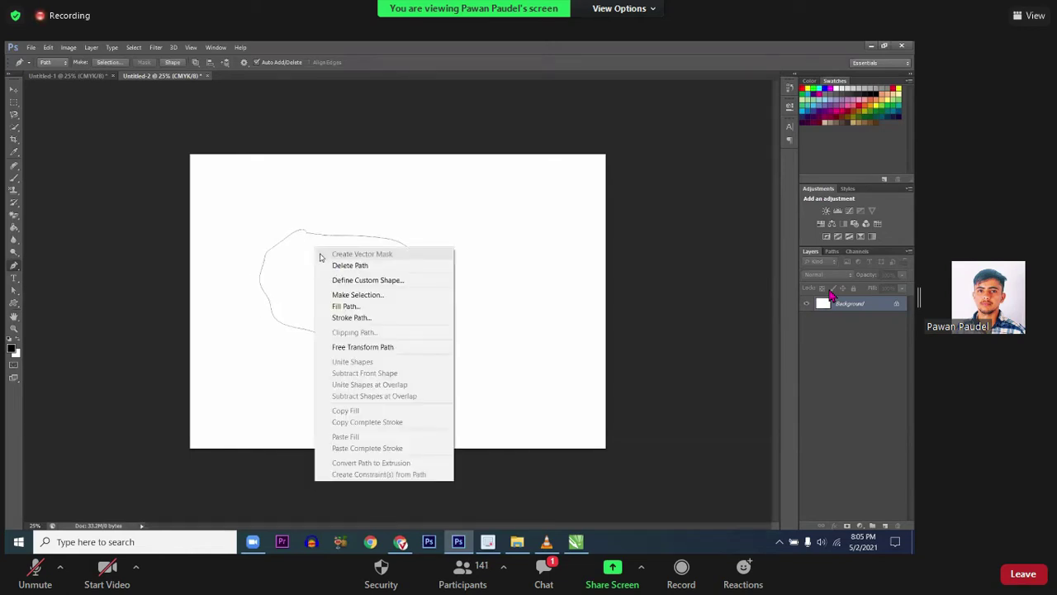
pyautogui.click(340, 294)
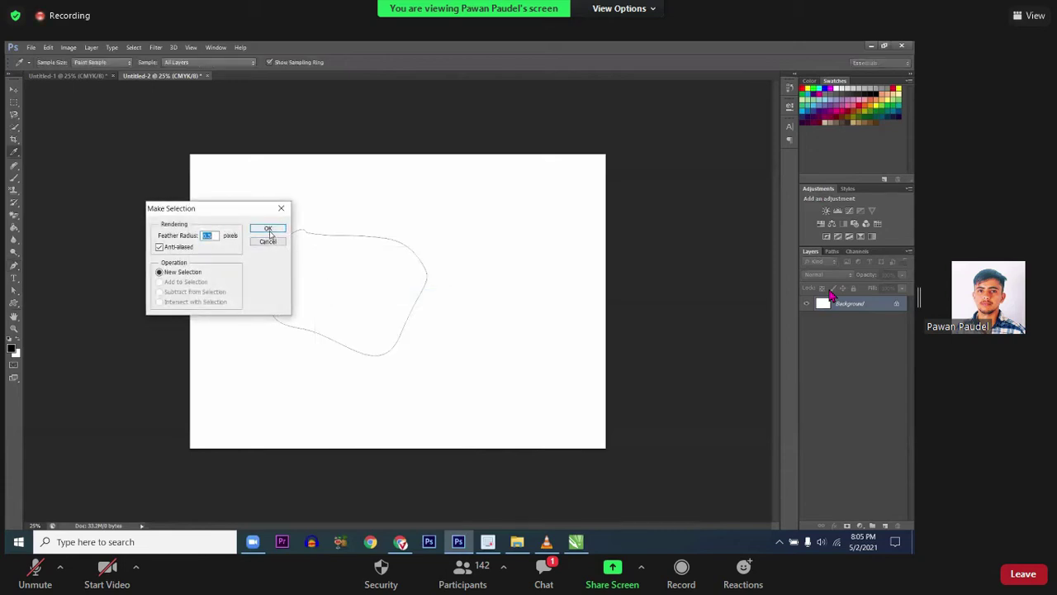
pyautogui.click(269, 230)
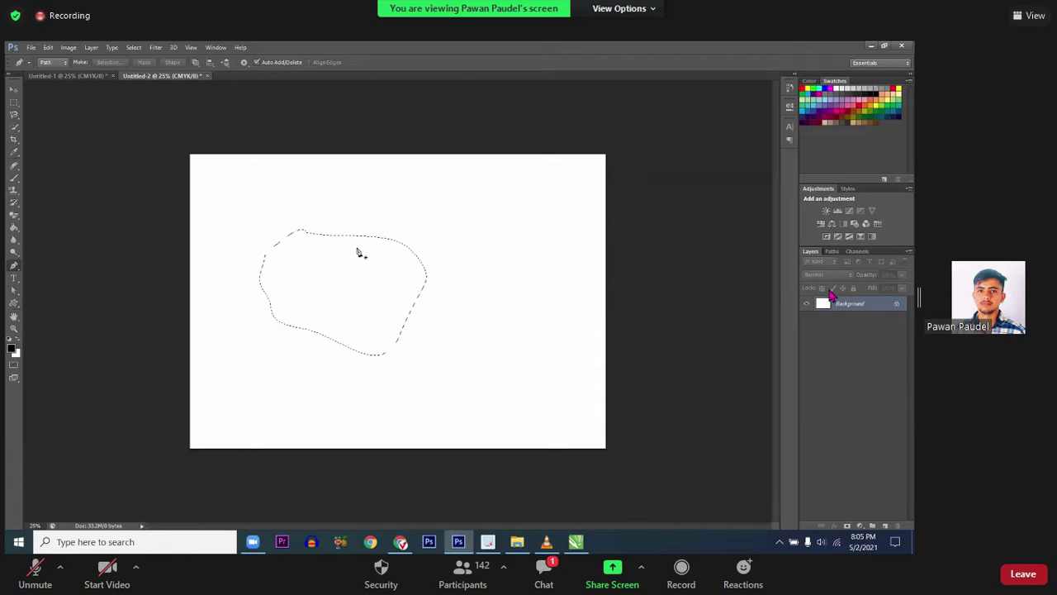
pyautogui.hotkey('ctrl', 'd')
pyautogui.rightClick(15, 267)
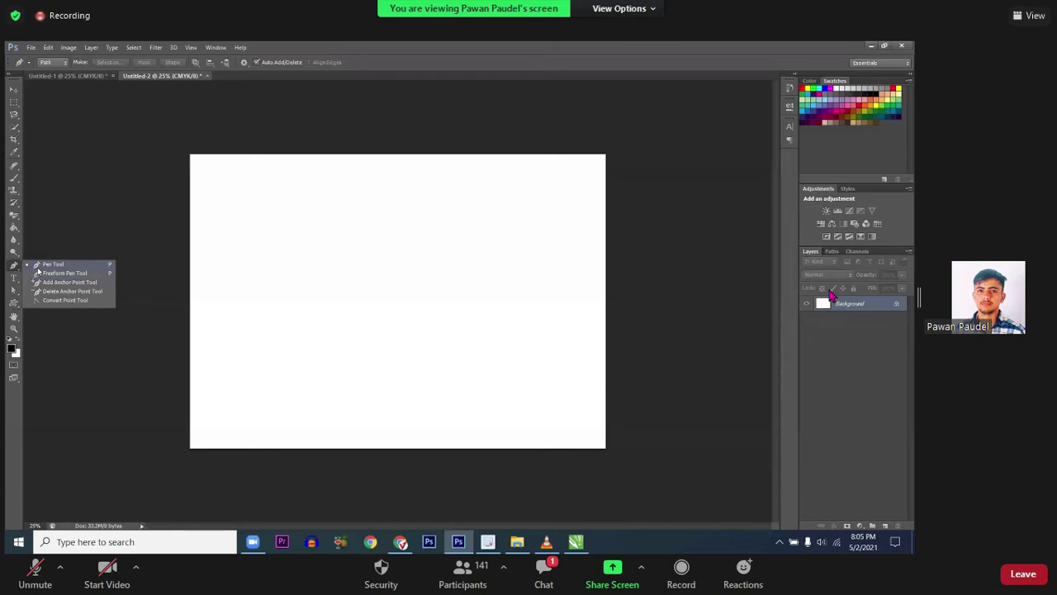
# Step: Draw a closed four-anchor leaf path with curved sides using the standard Pen
pyautogui.click(38, 266)
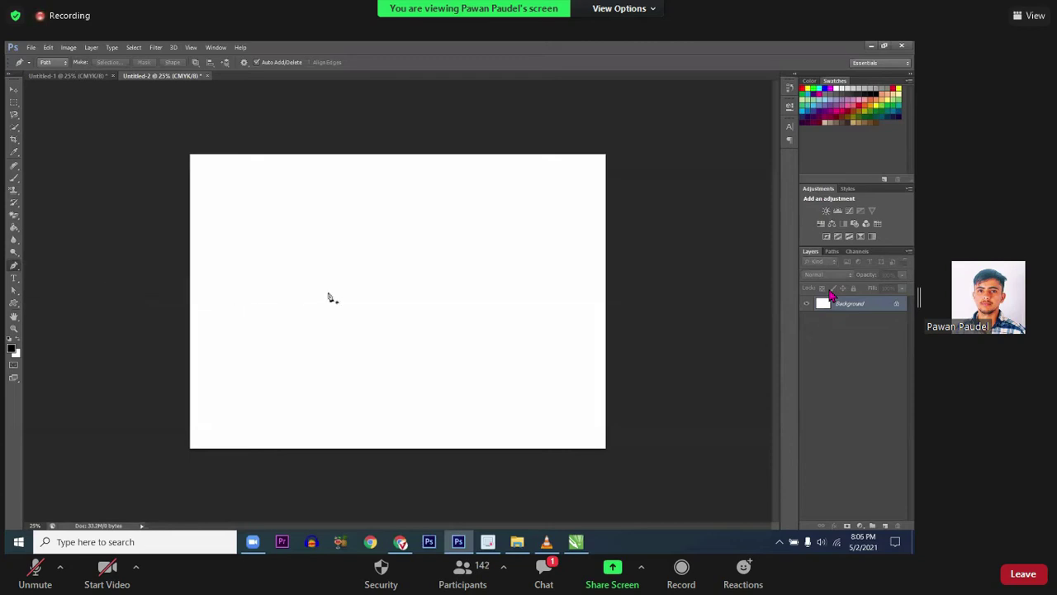
pyautogui.click(395, 243)
pyautogui.moveTo(363, 280); pyautogui.dragTo(361, 309)
pyautogui.click(355, 328)
pyautogui.click(403, 291)
pyautogui.moveTo(405, 291); pyautogui.dragTo(419, 268)
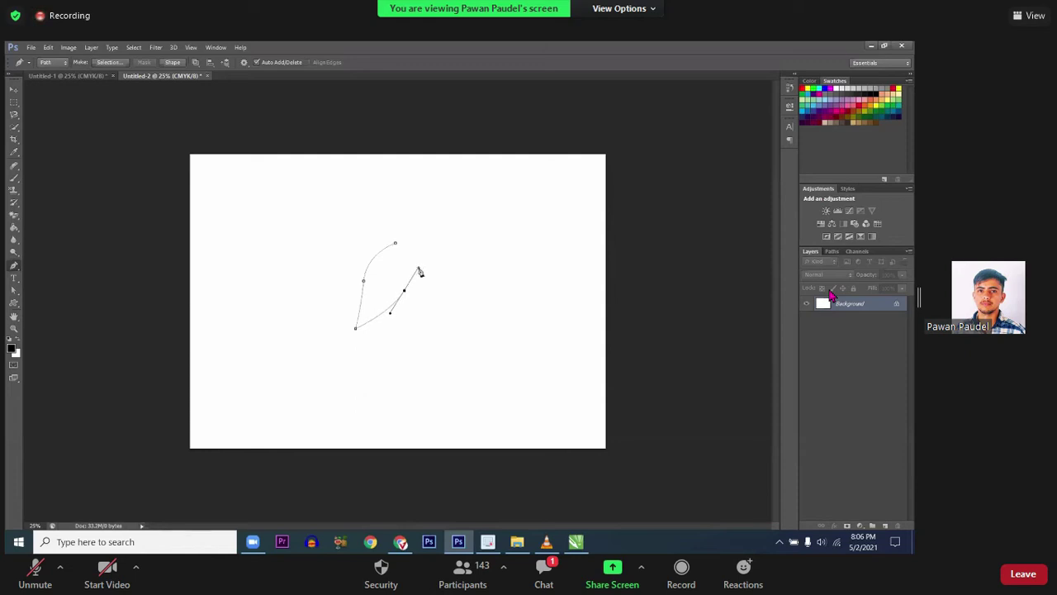
pyautogui.click(397, 244)
pyautogui.press('Return')
# Step: Select the leaf path with Direct Selection, then switch to the Freeform Pen
pyautogui.click(388, 249)
pyautogui.click(14, 291)
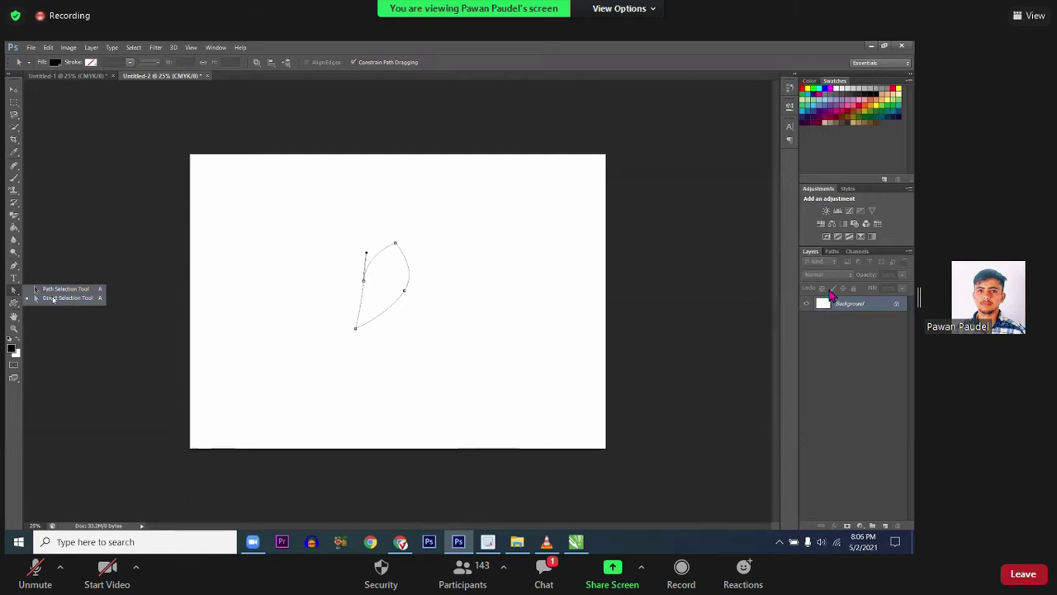
pyautogui.click(62, 298)
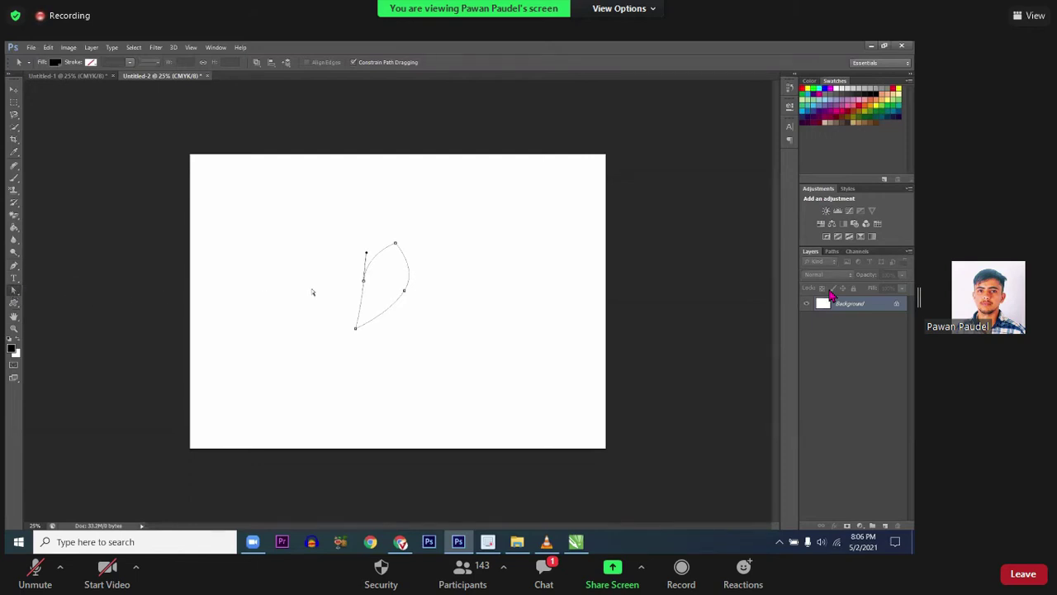
pyautogui.hotkey('shift', 'a')
pyautogui.click(14, 266)
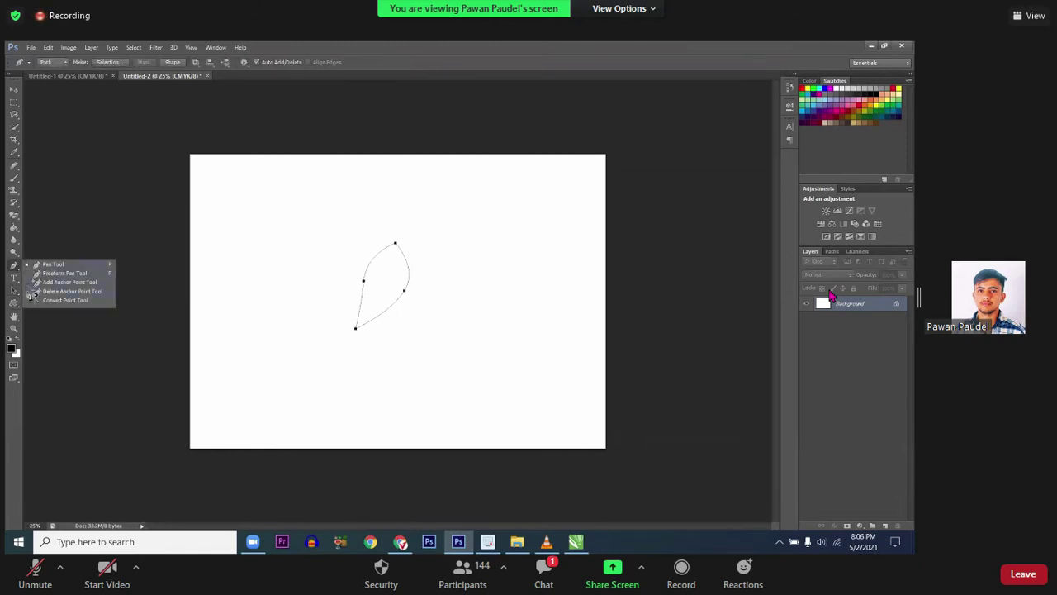
pyautogui.click(51, 274)
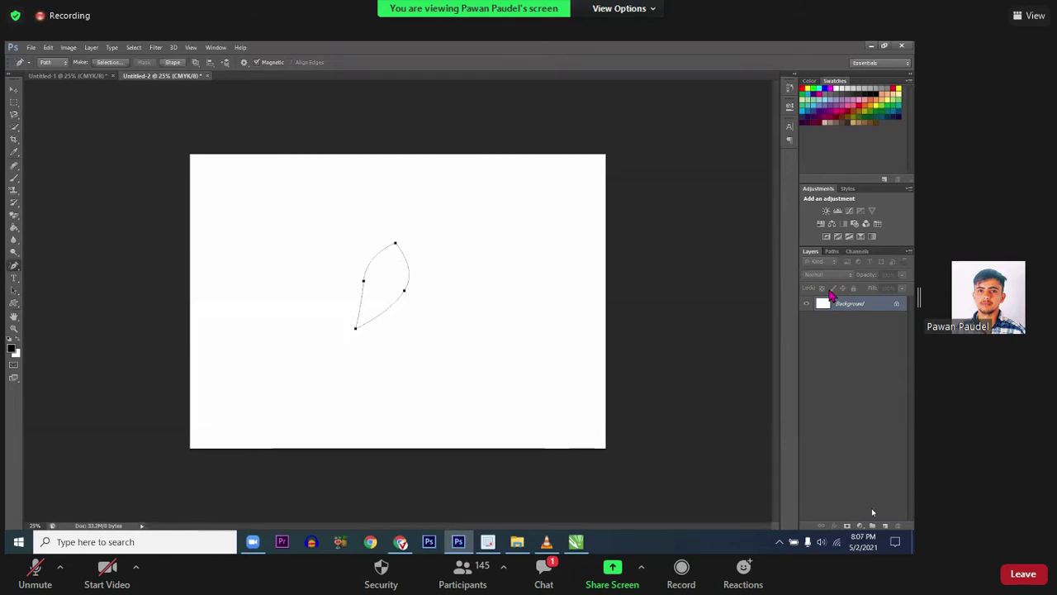
# Step: Add a bright green Solid Color fill layer to the leaf path and zoom in on it
pyautogui.click(860, 525)
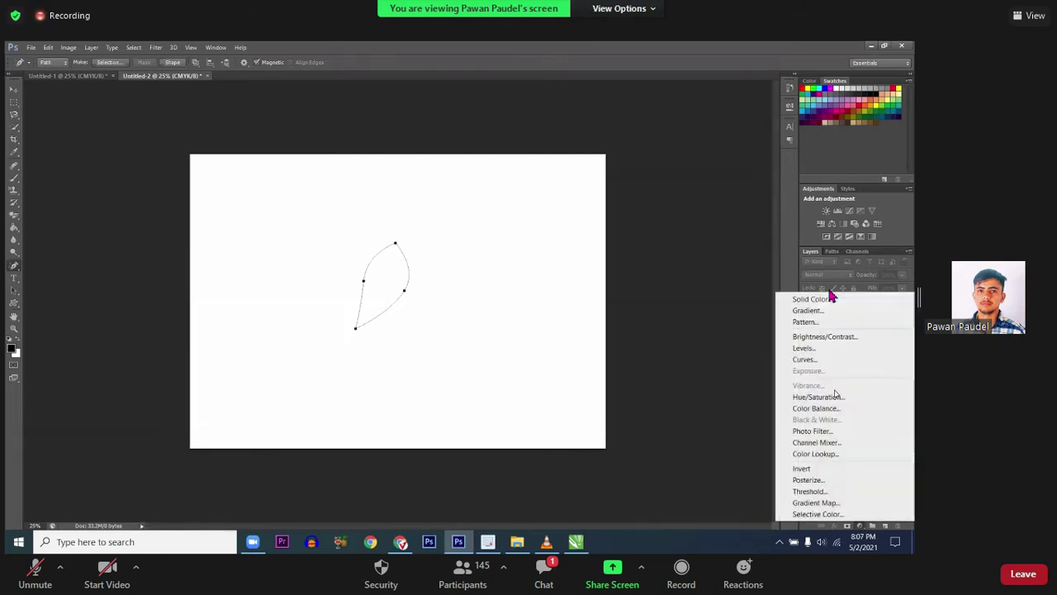
pyautogui.click(831, 295)
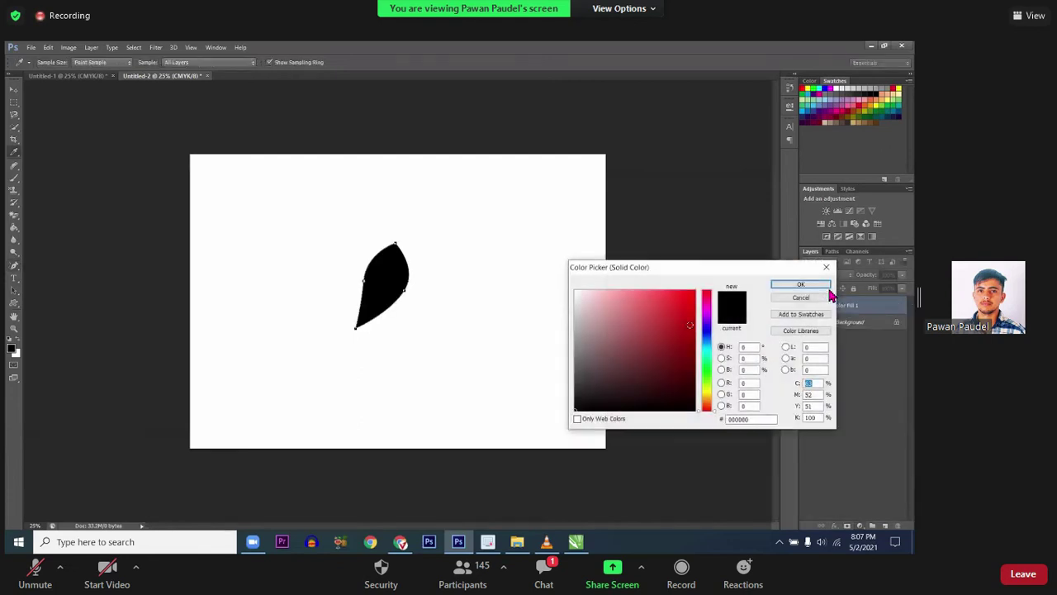
pyautogui.moveTo(691, 324); pyautogui.dragTo(696, 307)
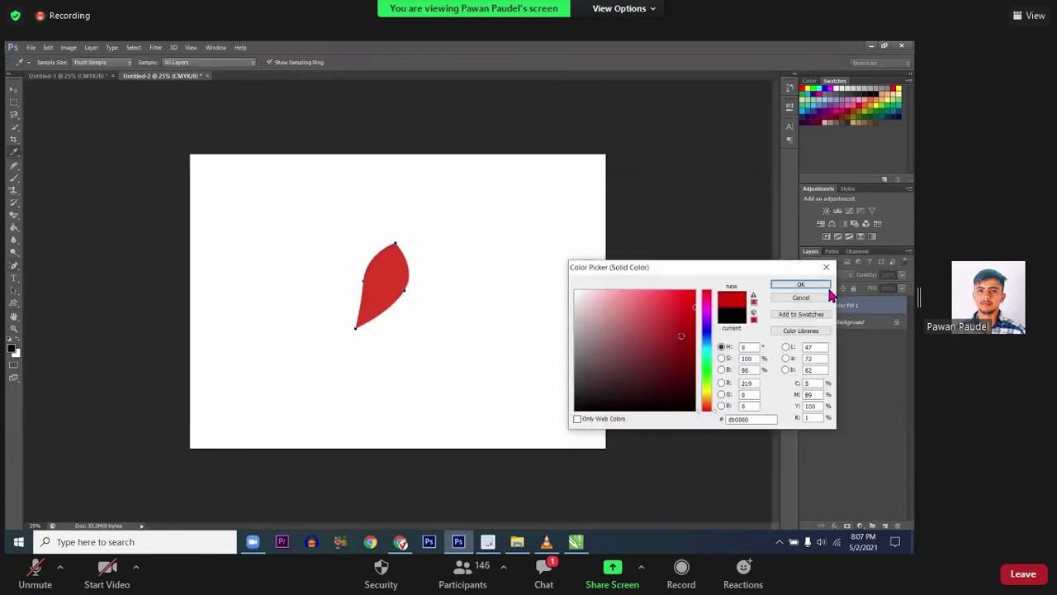
pyautogui.click(705, 370)
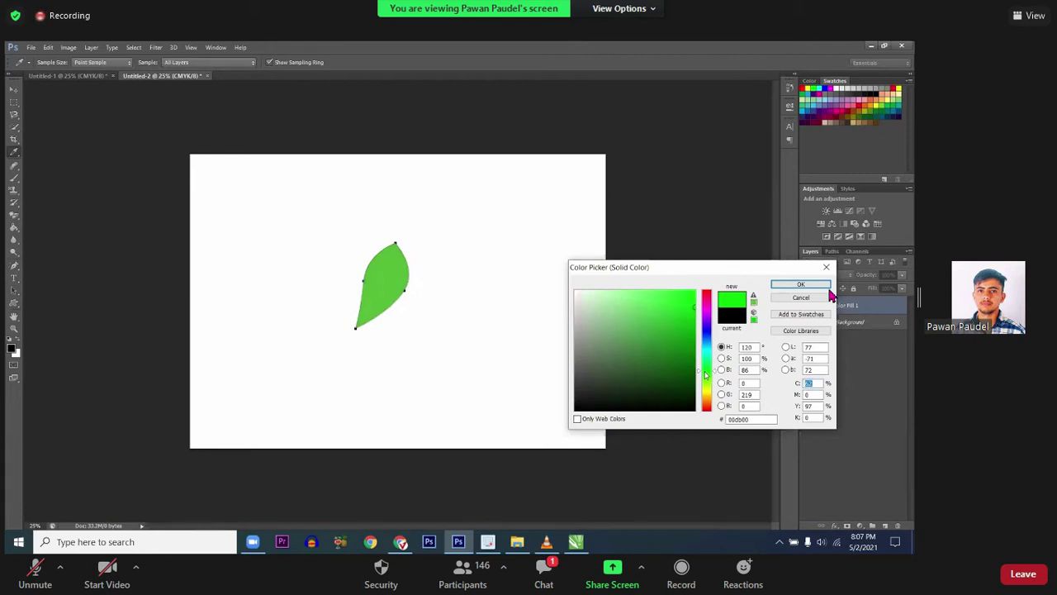
pyautogui.moveTo(690, 347); pyautogui.dragTo(728, 303)
pyautogui.click(695, 296)
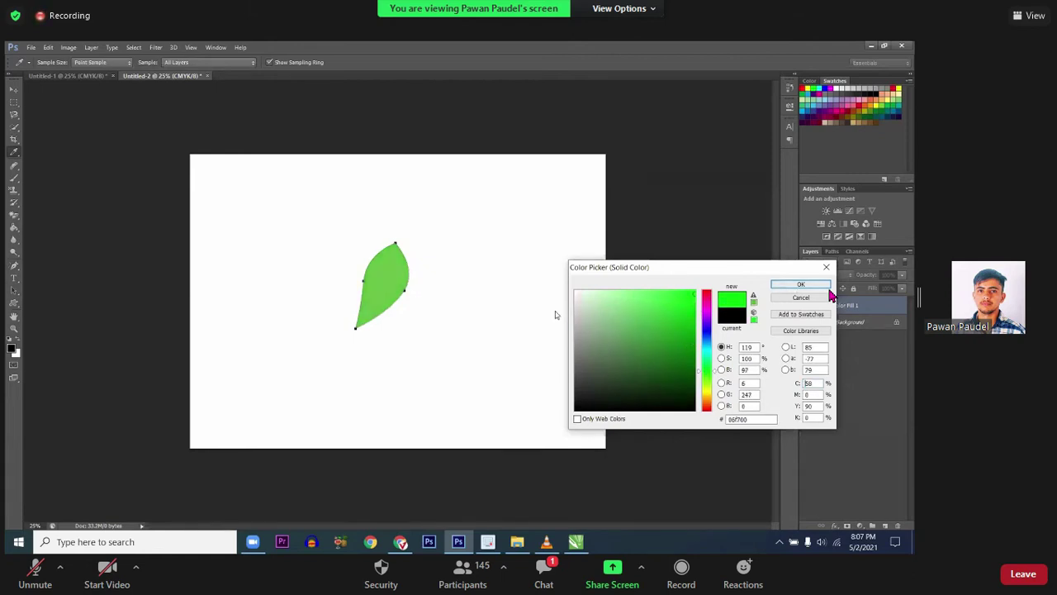
pyautogui.click(828, 286)
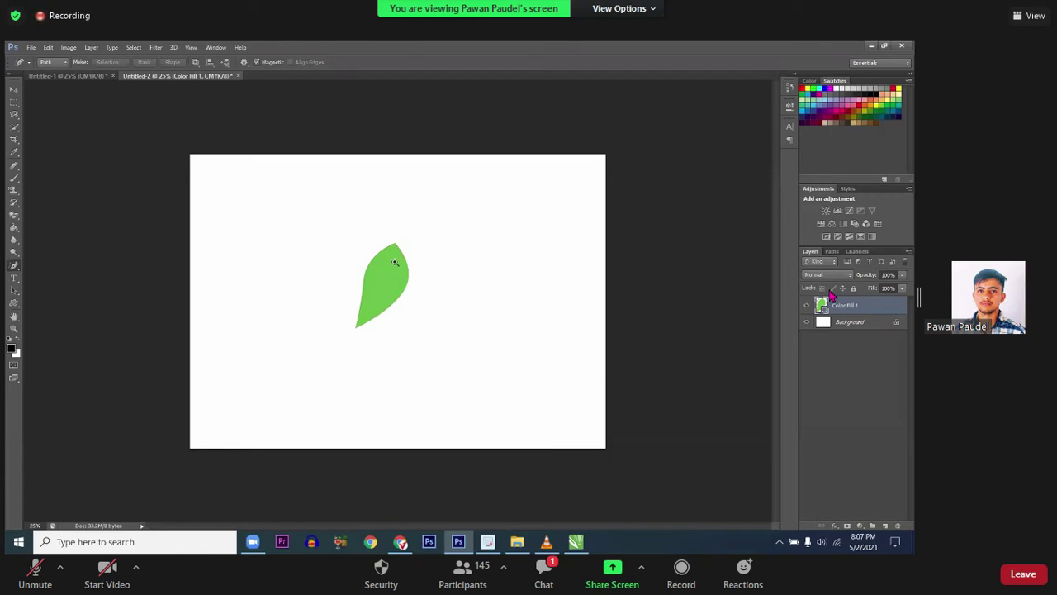
pyautogui.keyDown('ctrl'); pyautogui.click(399, 265); pyautogui.keyUp('ctrl')
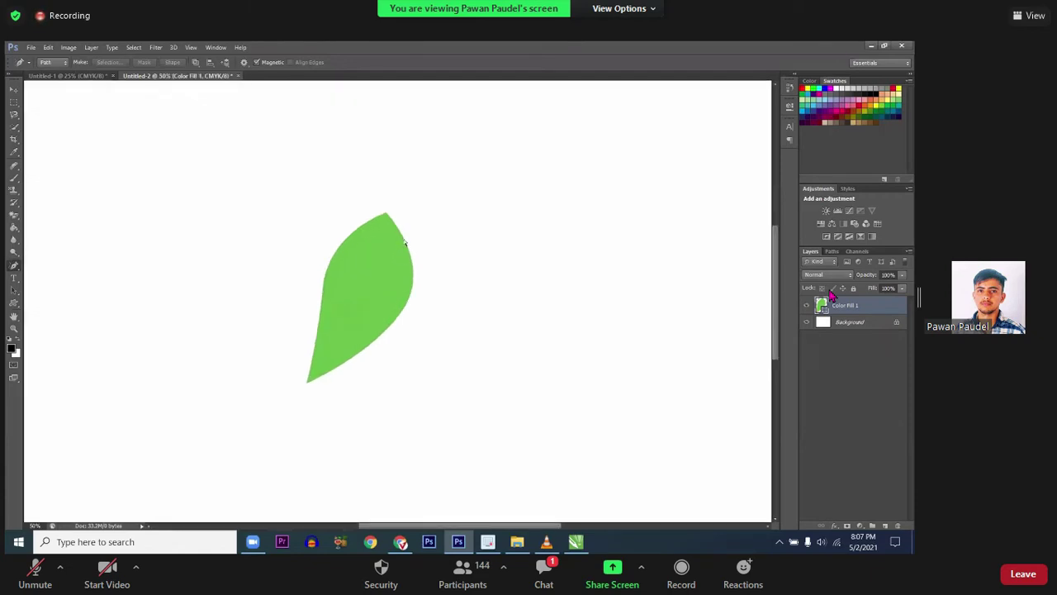
# Step: Undo the earlier fill and re-add a green Solid Color fill layer to the leaf path
pyautogui.hotkey('ctrl', 'z')
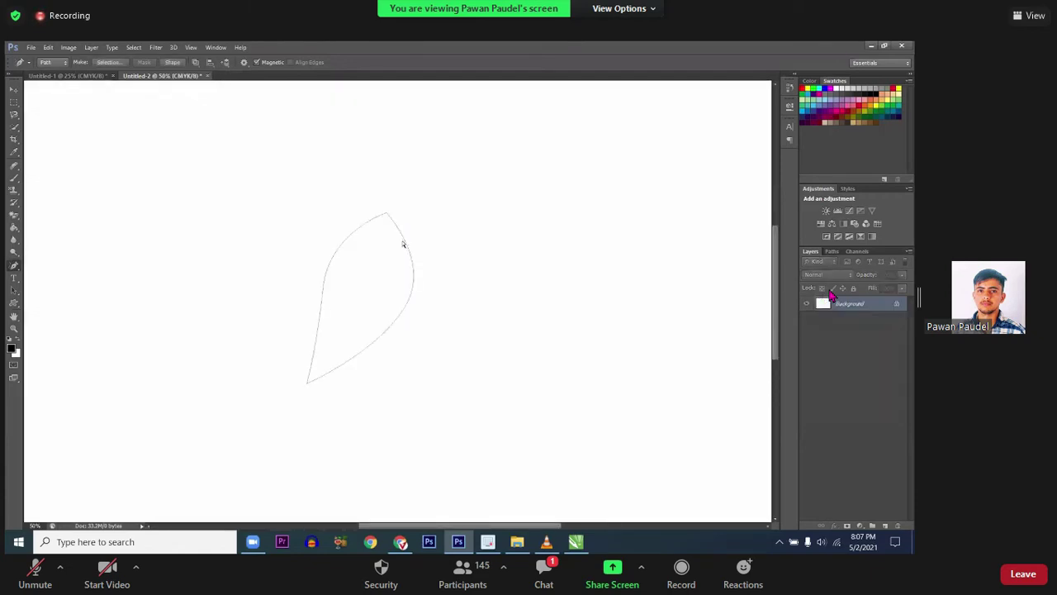
pyautogui.keyDown('ctrl'); pyautogui.click(409, 247); pyautogui.keyUp('ctrl')
pyautogui.click(860, 526)
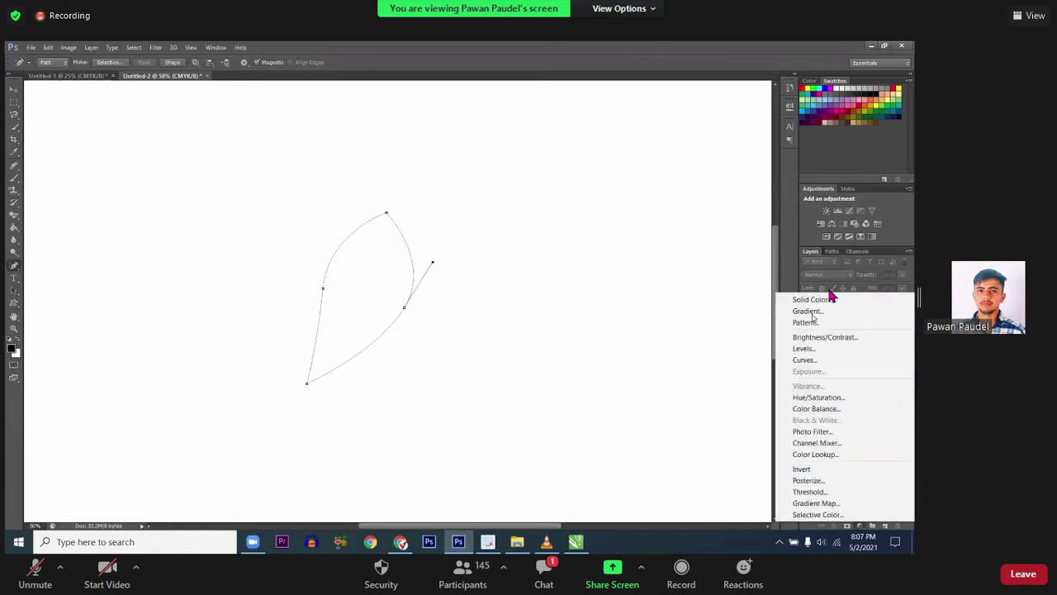
pyautogui.click(832, 299)
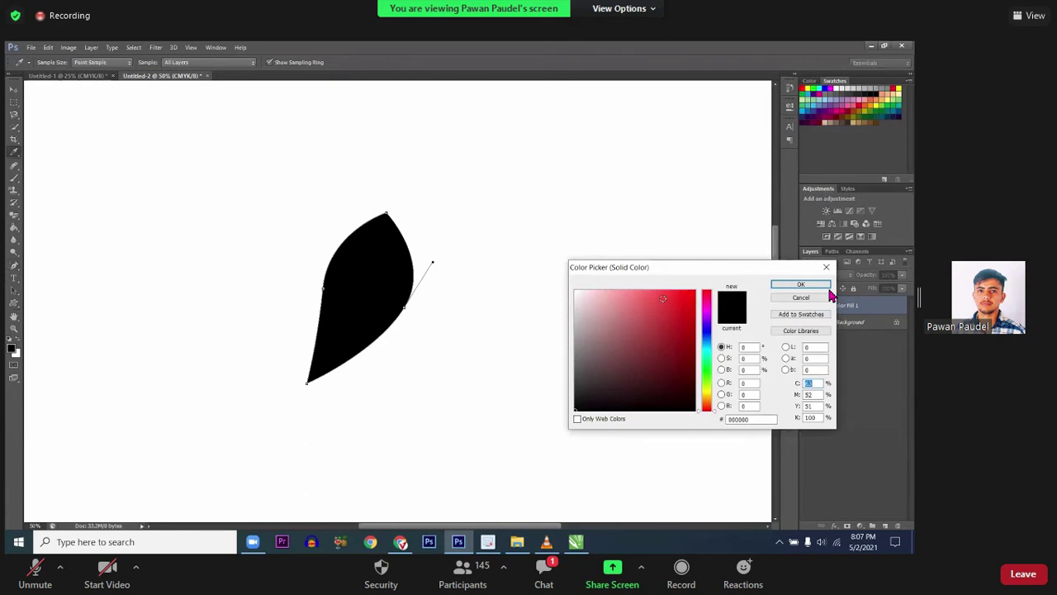
pyautogui.click(685, 308)
pyautogui.moveTo(706, 380); pyautogui.dragTo(706, 353)
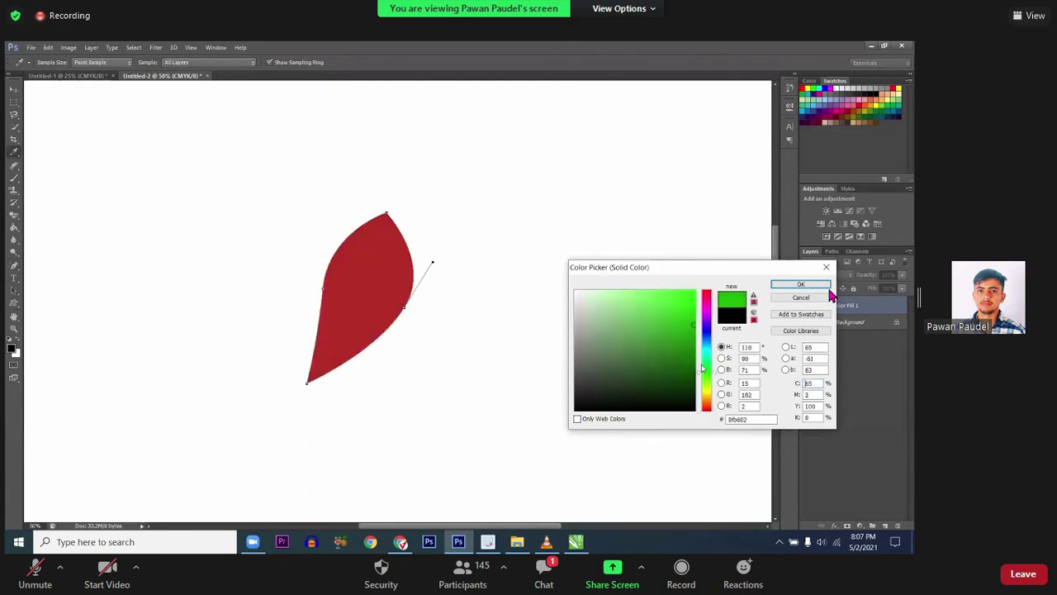
pyautogui.click(800, 284)
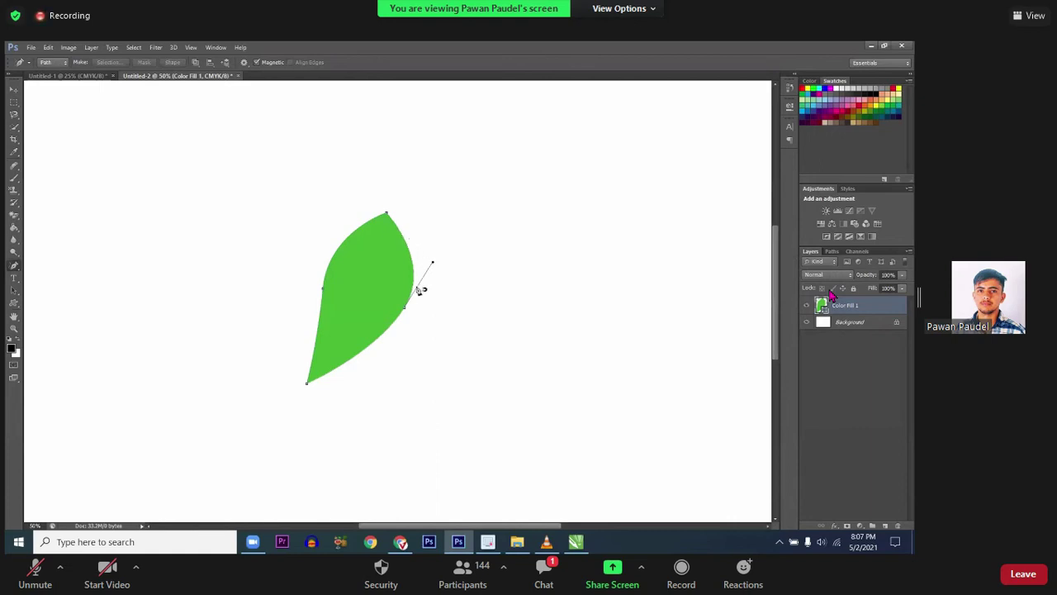
# Step: Nudge the green leaf slightly up and right, zooming in on its tip and back out
pyautogui.press('Escape')
pyautogui.press('m')
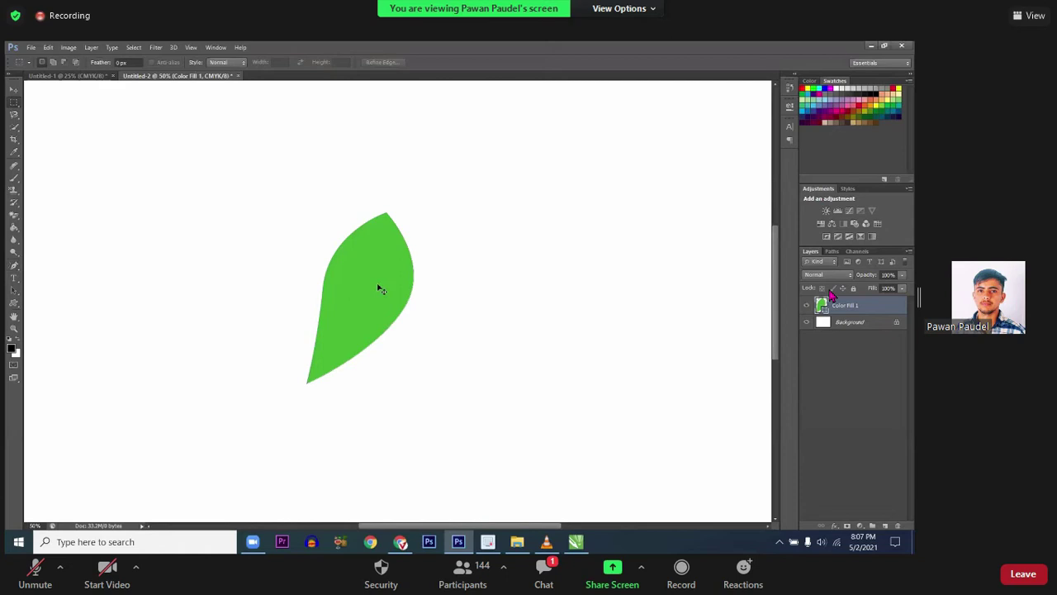
pyautogui.moveTo(377, 280); pyautogui.dragTo(404, 264)
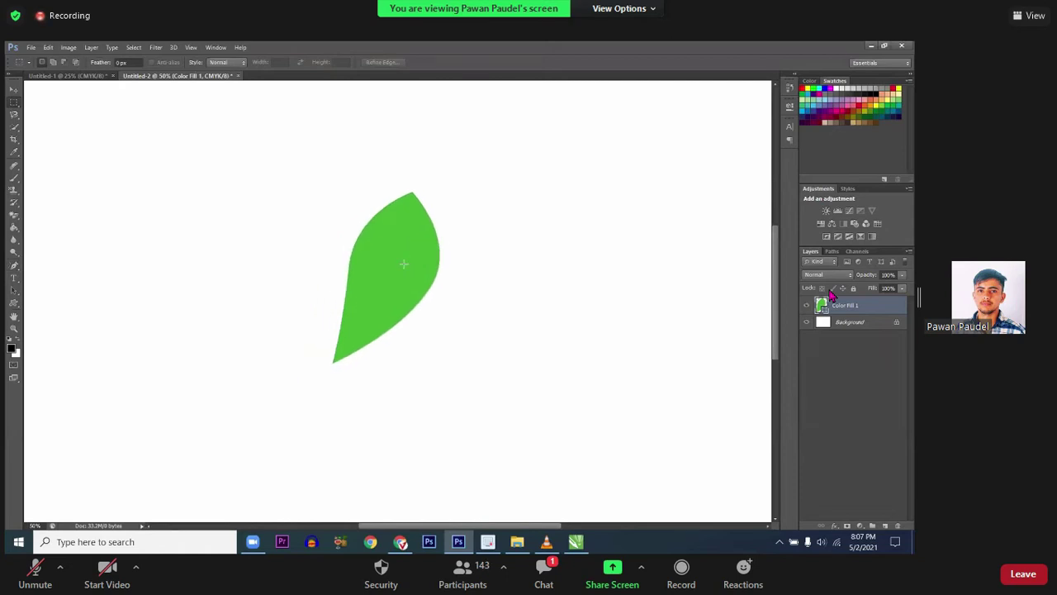
pyautogui.press('p')
pyautogui.moveTo(433, 201)
pyautogui.mouseDown()
pyautogui.moveTo(476, 249)
pyautogui.moveTo(454, 246)
pyautogui.mouseUp()
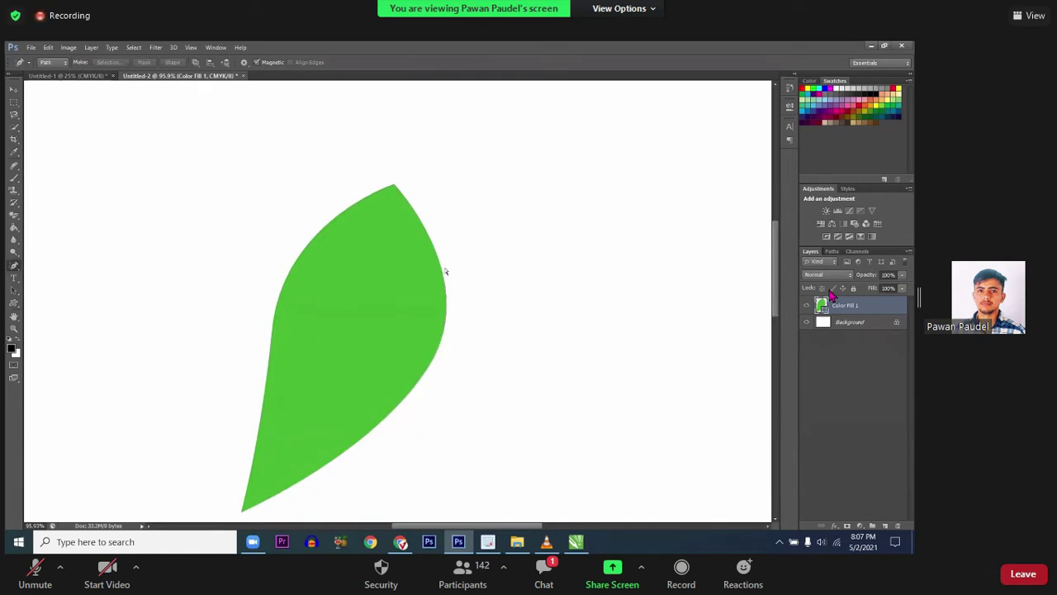
pyautogui.keyDown('ctrl'); pyautogui.click(444, 271); pyautogui.keyUp('ctrl')
pyautogui.press('Escape')
pyautogui.press('m')
pyautogui.keyDown('alt'); pyautogui.click(425, 274); pyautogui.keyUp('alt')
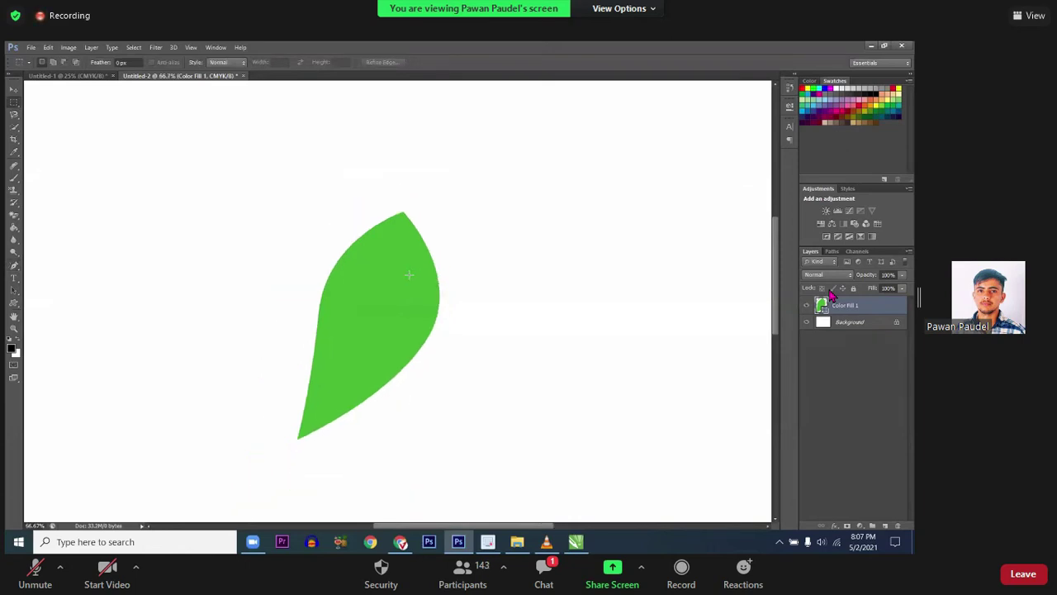
pyautogui.keyDown('alt'); pyautogui.click(407, 274); pyautogui.keyUp('alt')
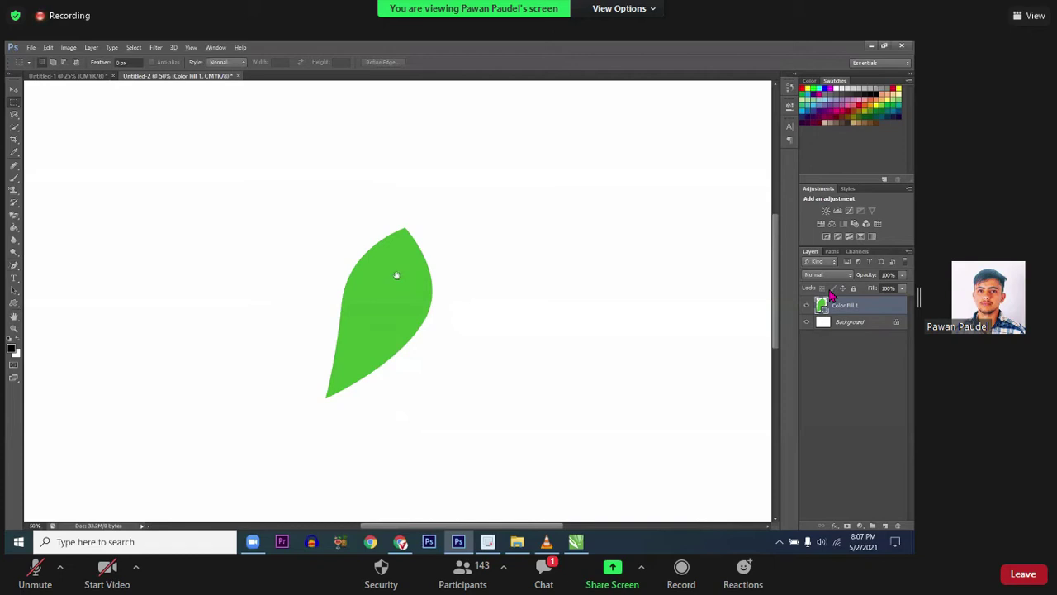
pyautogui.keyDown('alt'); pyautogui.click(396, 274); pyautogui.keyUp('alt')
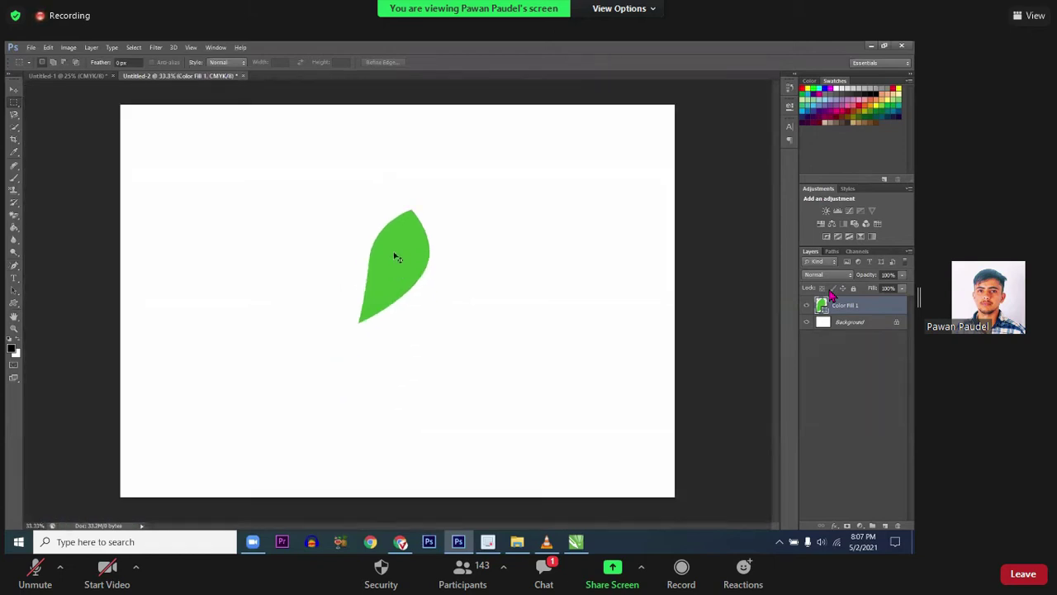
pyautogui.moveTo(396, 265); pyautogui.dragTo(395, 248)
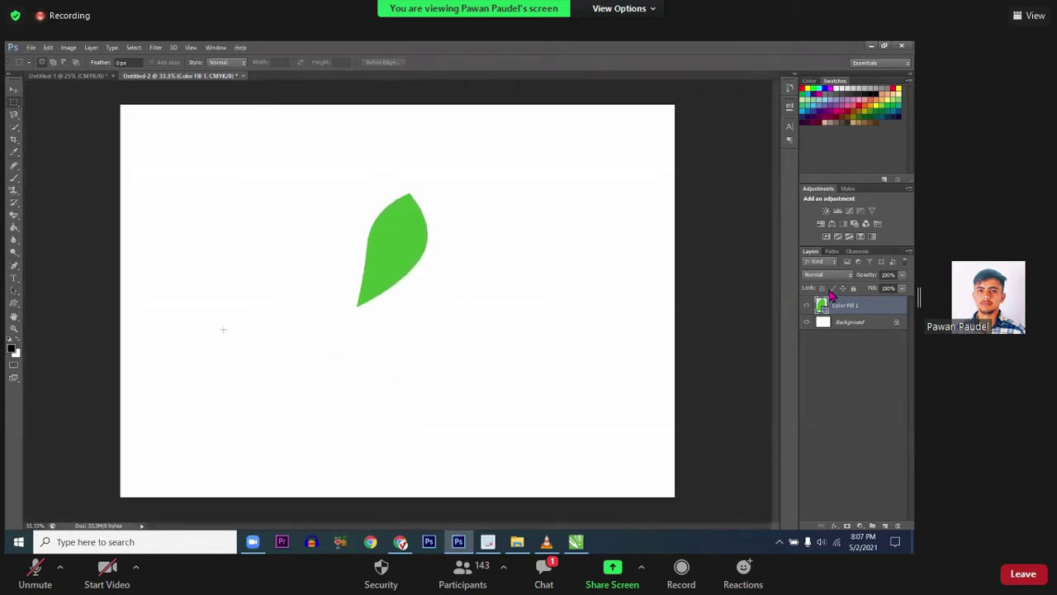
# Step: Select the whole leaf path with Path Selection and move it to the left
pyautogui.click(19, 293)
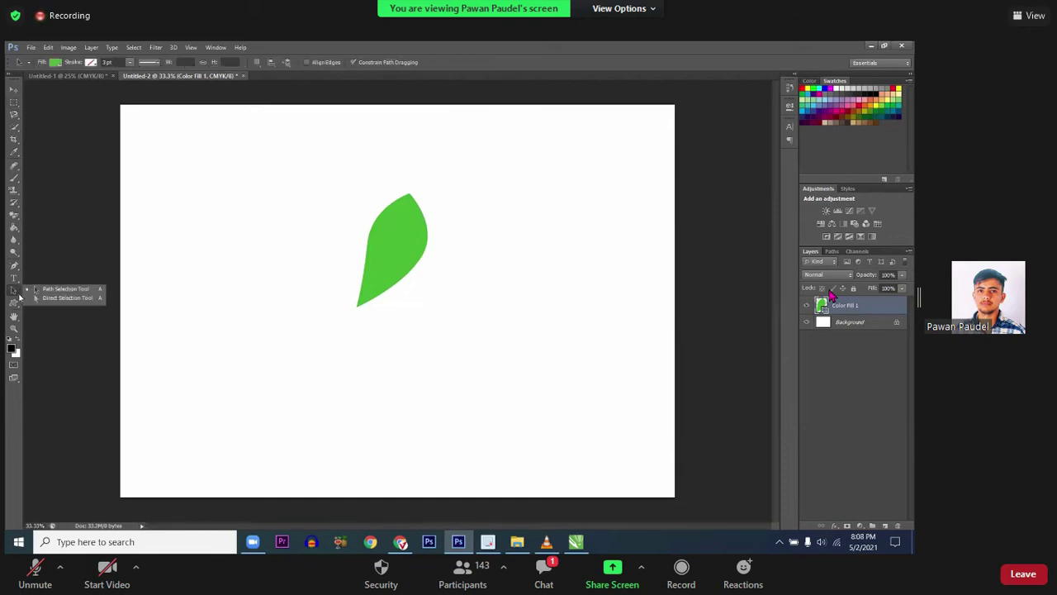
pyautogui.click(47, 290)
pyautogui.click(407, 246)
pyautogui.moveTo(399, 247)
pyautogui.mouseDown()
pyautogui.moveTo(342, 249)
pyautogui.moveTo(380, 272)
pyautogui.mouseUp()
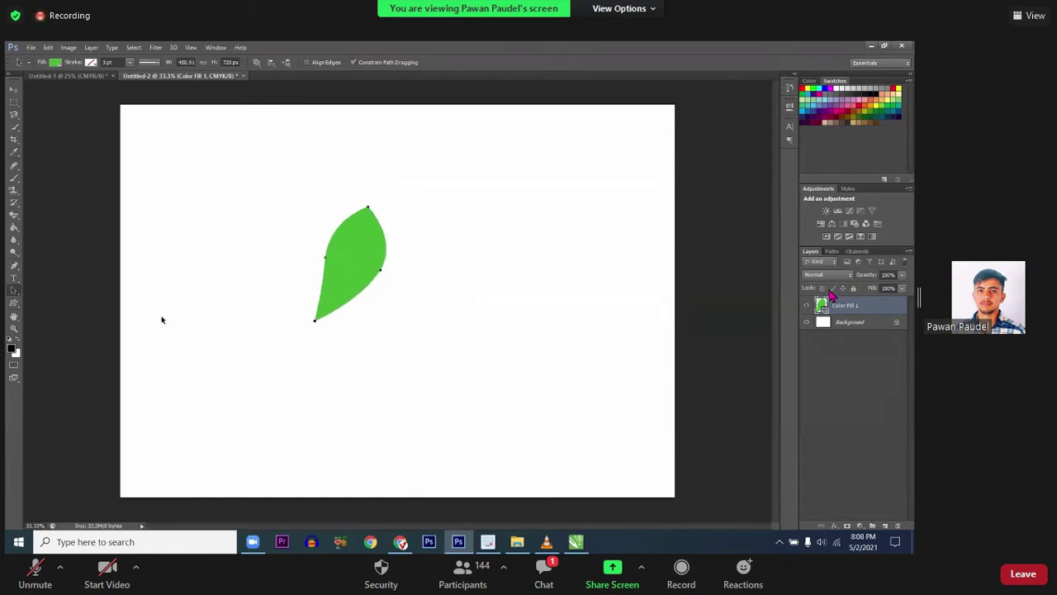
# Step: Drag the leaf's anchors and handles with Direct Selection so its left edge bulges outward
pyautogui.rightClick(21, 297)
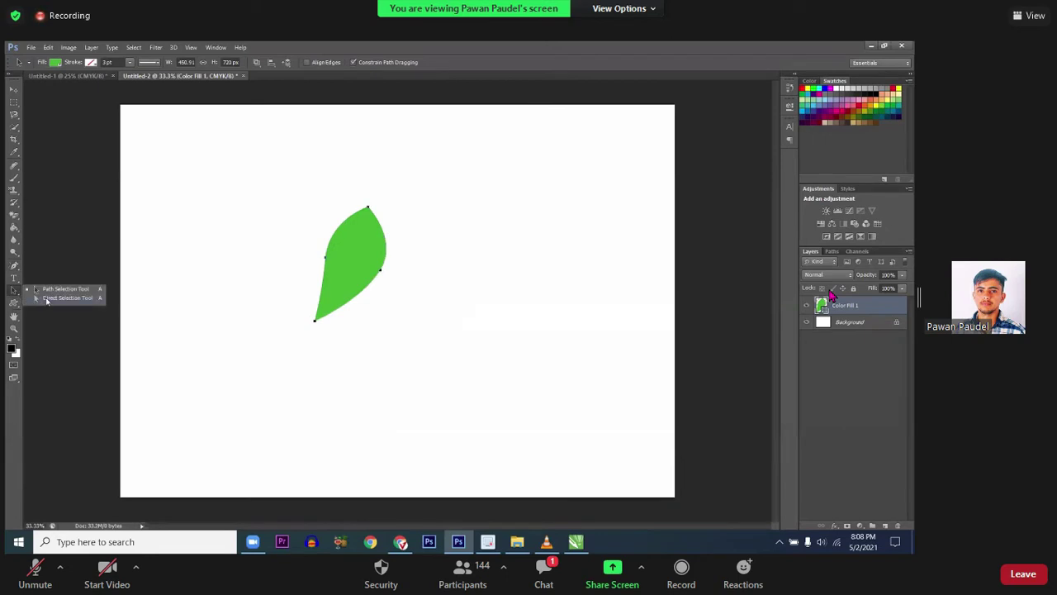
pyautogui.click(47, 298)
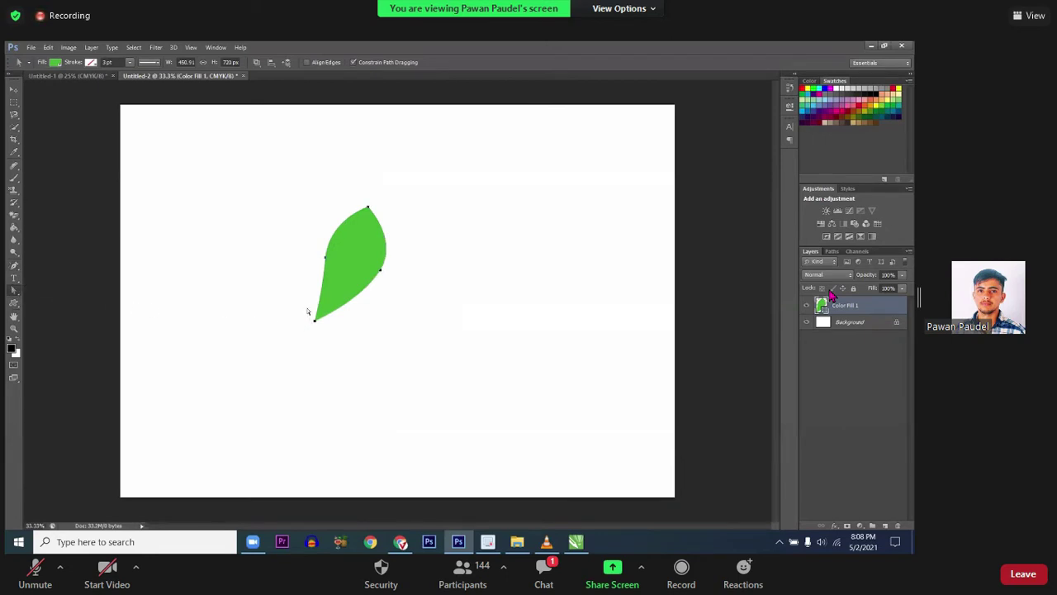
pyautogui.moveTo(328, 333); pyautogui.dragTo(310, 358)
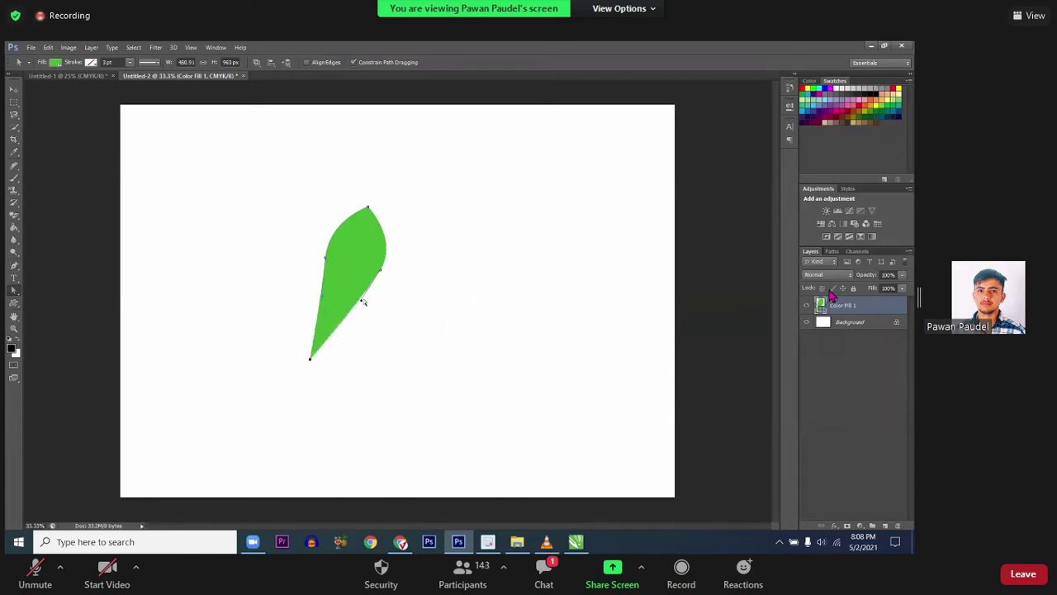
pyautogui.moveTo(362, 302)
pyautogui.mouseDown()
pyautogui.moveTo(386, 306)
pyautogui.moveTo(402, 215)
pyautogui.mouseUp()
pyautogui.moveTo(325, 261)
pyautogui.mouseDown()
pyautogui.moveTo(308, 252)
pyautogui.moveTo(311, 216)
pyautogui.mouseUp()
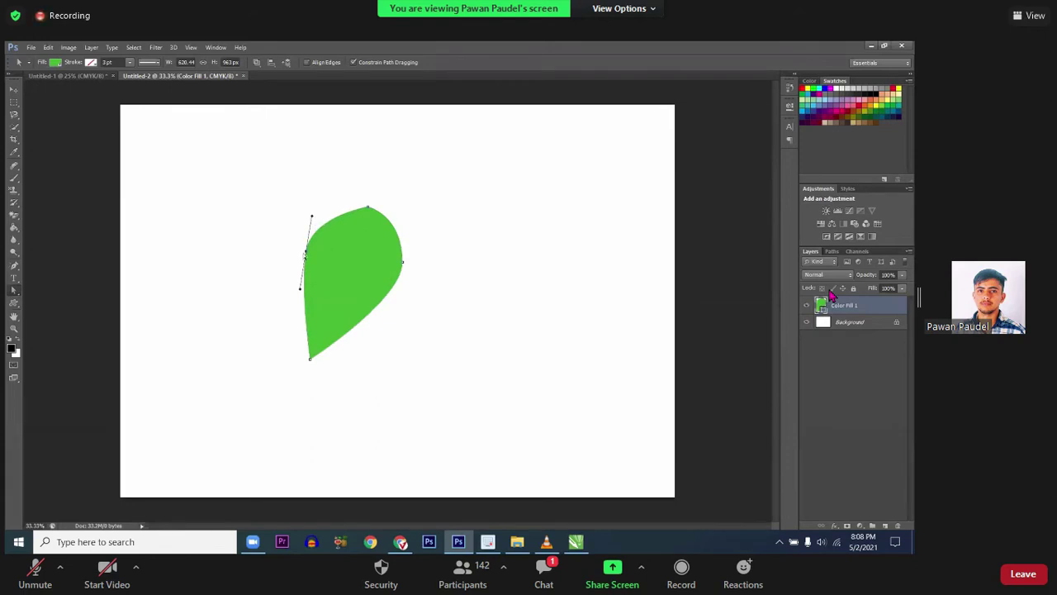
pyautogui.moveTo(300, 288); pyautogui.dragTo(306, 287)
pyautogui.click(345, 272)
pyautogui.press('p')
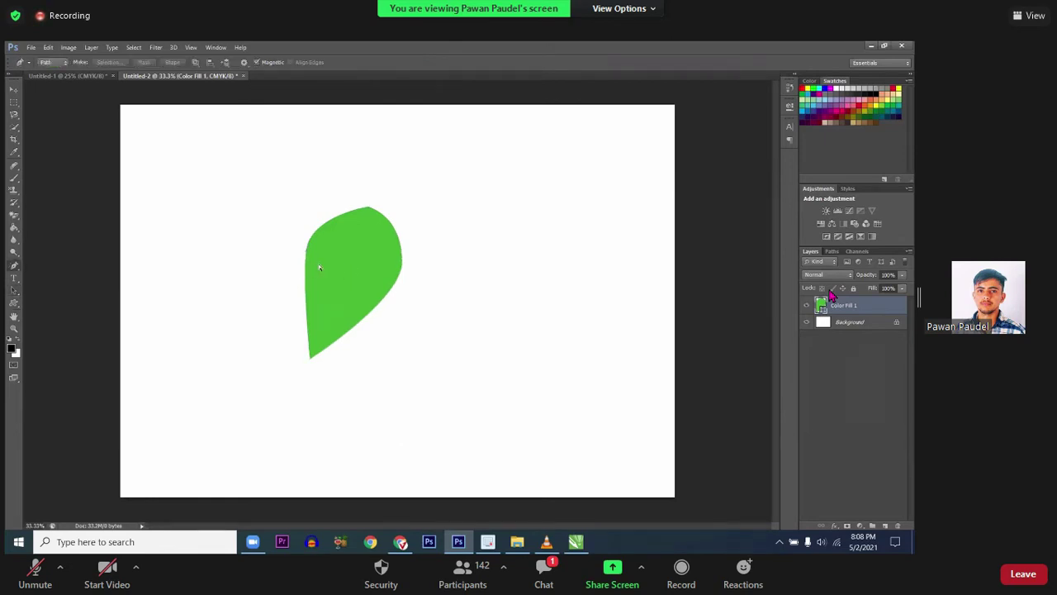
# Step: Move the leaf up and right toward top centre and rotate it slightly clockwise with Free Transform
pyautogui.press('m')
pyautogui.moveTo(348, 260); pyautogui.dragTo(413, 233)
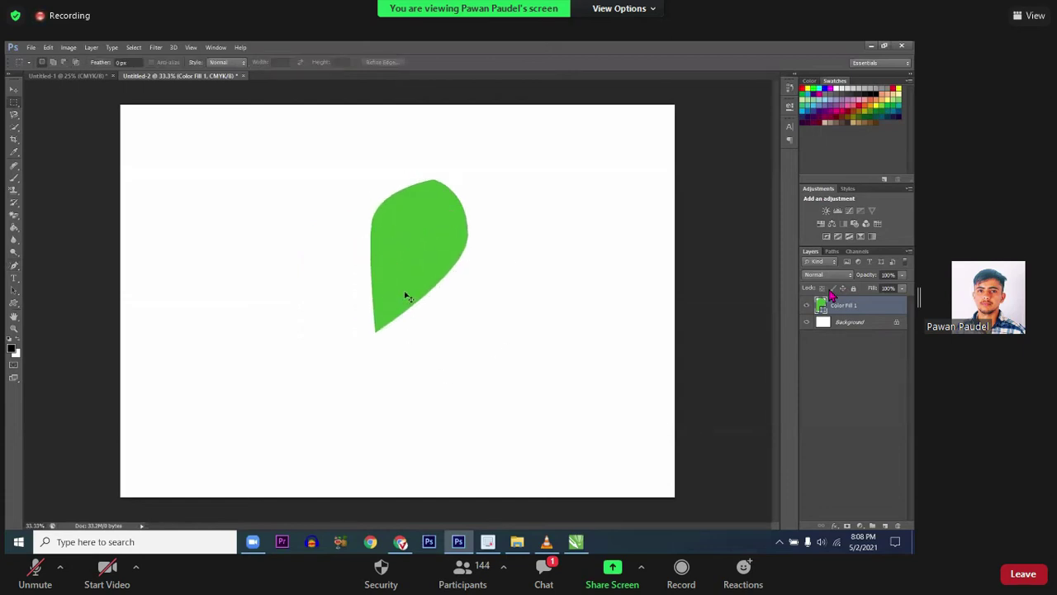
pyautogui.hotkey('ctrl', 't')
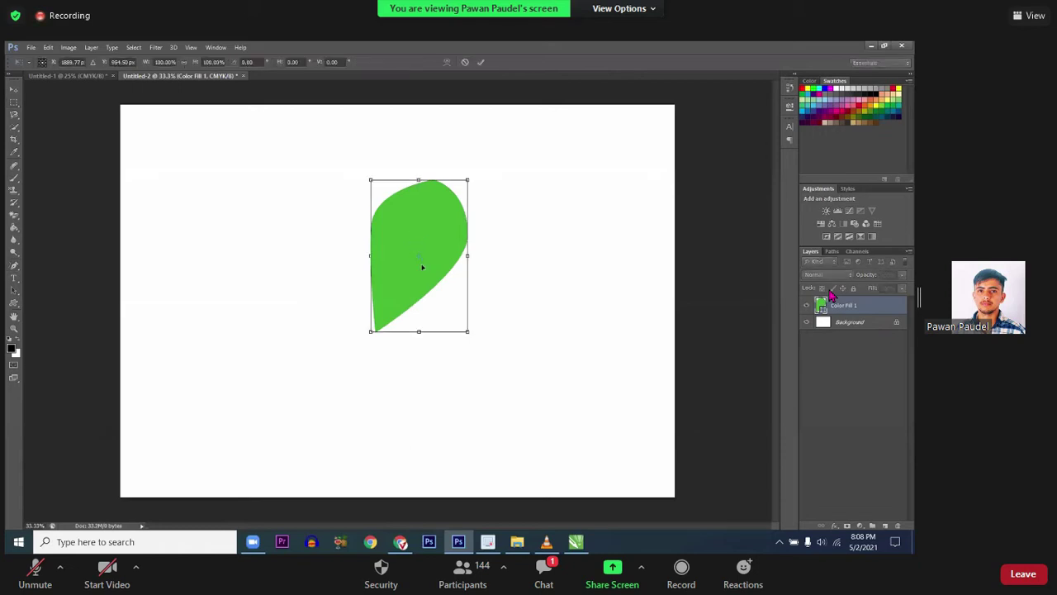
pyautogui.moveTo(420, 258); pyautogui.dragTo(372, 334)
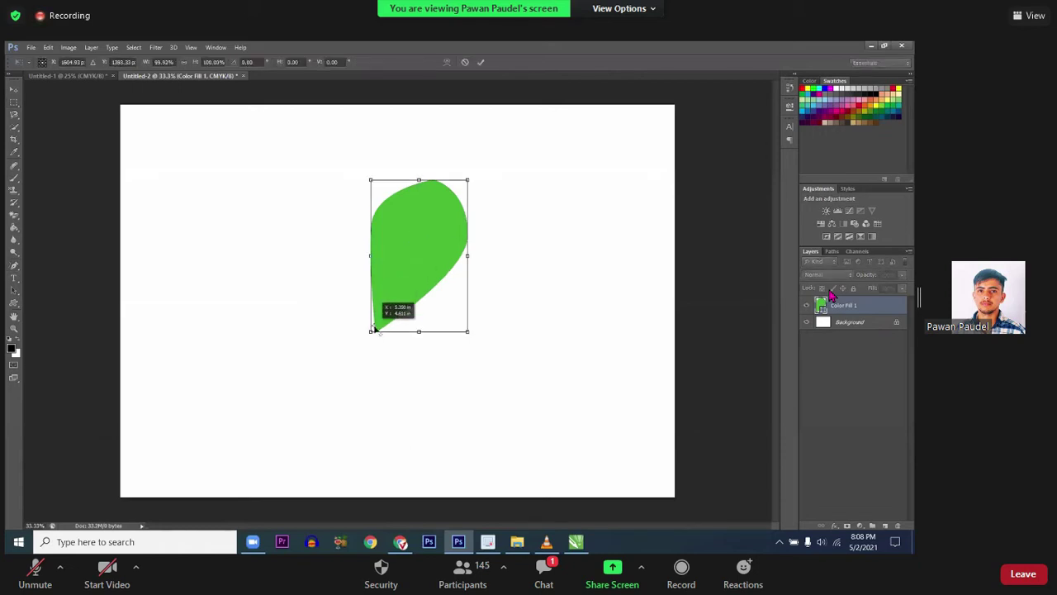
pyautogui.rightClick(446, 172)
pyautogui.click(435, 167)
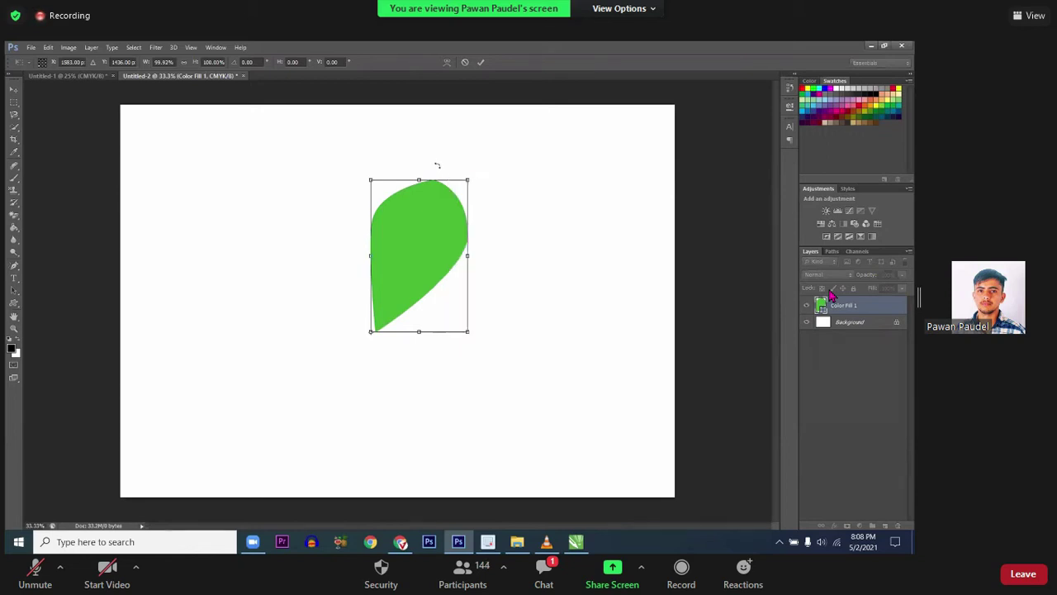
pyautogui.moveTo(440, 165); pyautogui.dragTo(455, 171)
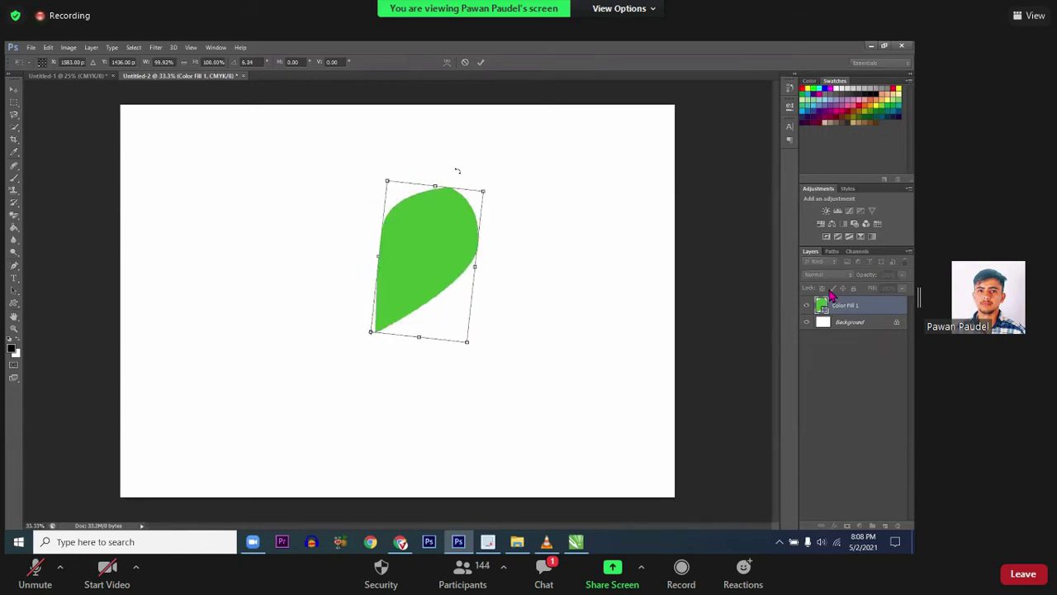
pyautogui.press('Return')
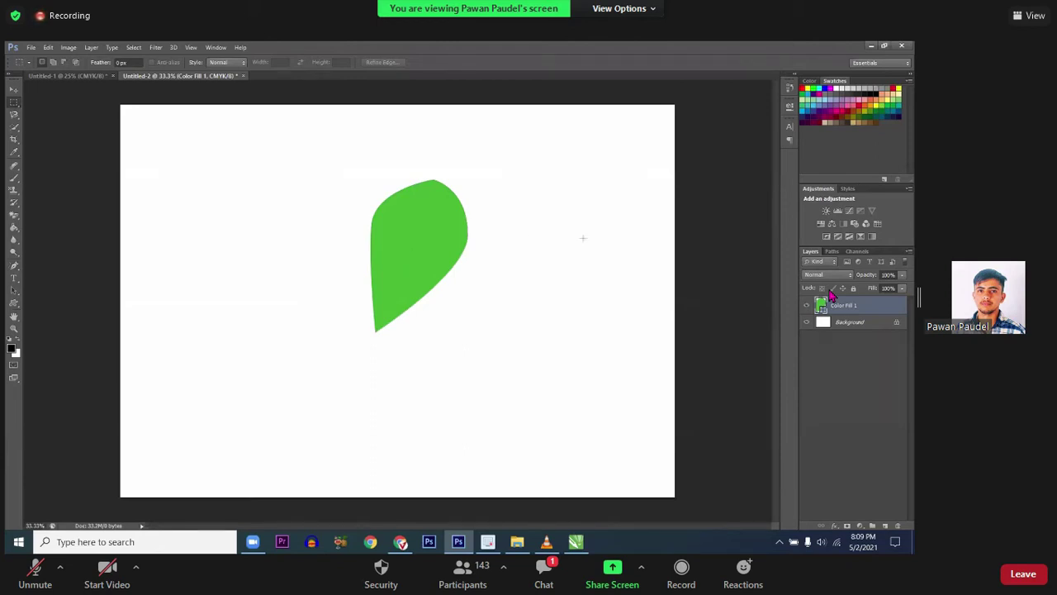
pyautogui.keyDown('ctrl'); pyautogui.click(374, 221); pyautogui.keyUp('ctrl')
pyautogui.hotkey('ctrl', 't')
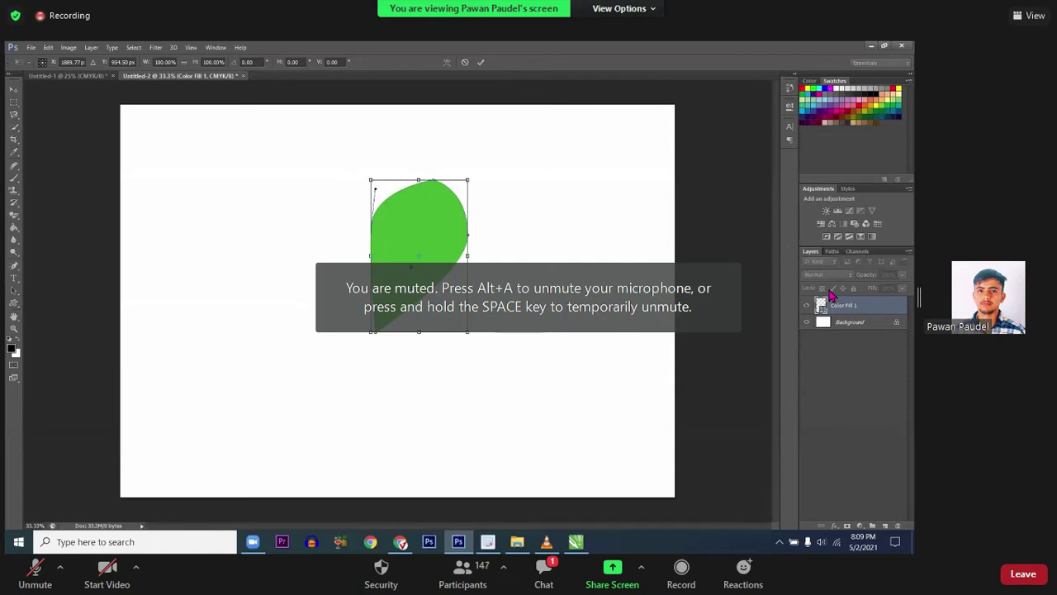
# Step: Move the transform pivot to the leaf's bottom-left tip and commit
pyautogui.moveTo(396, 293); pyautogui.dragTo(373, 333)
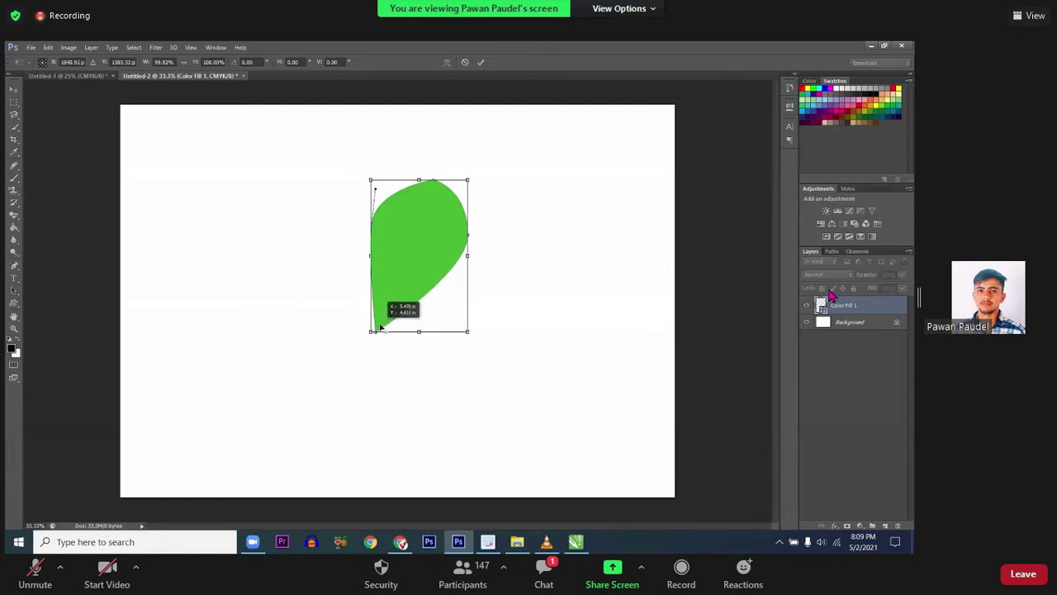
pyautogui.moveTo(373, 334); pyautogui.dragTo(376, 335)
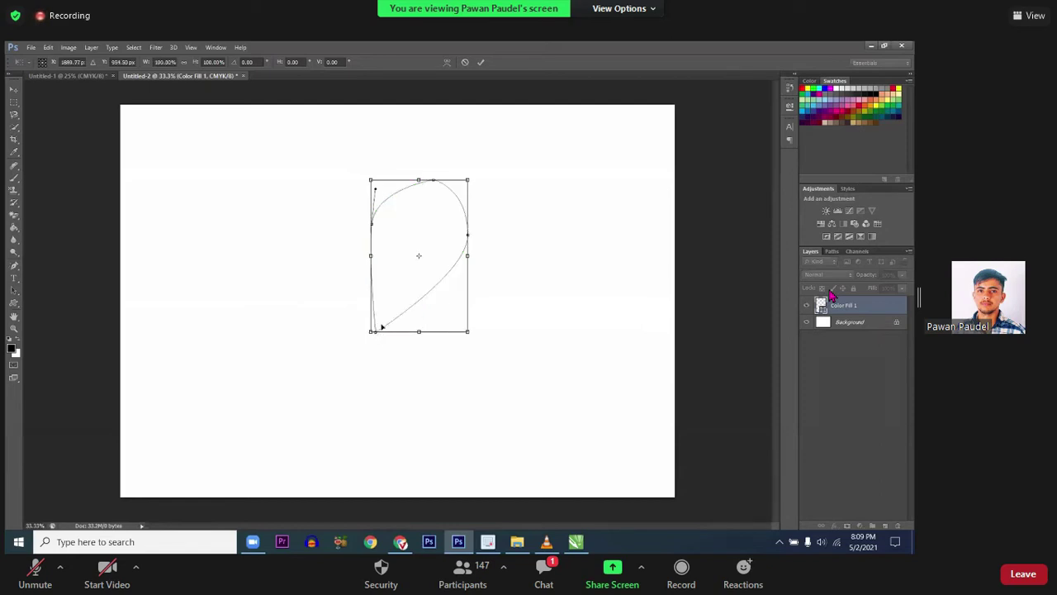
pyautogui.press('Return')
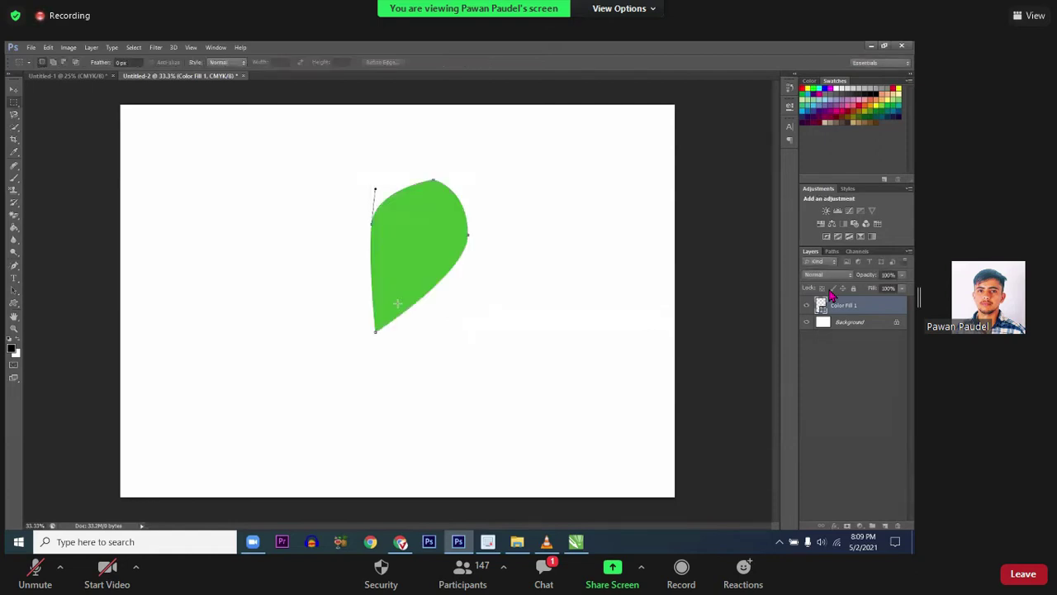
# Step: Rotate the copied petal about 45° clockwise around its bottom-left tip and commit it
pyautogui.hotkey('ctrl', 't')
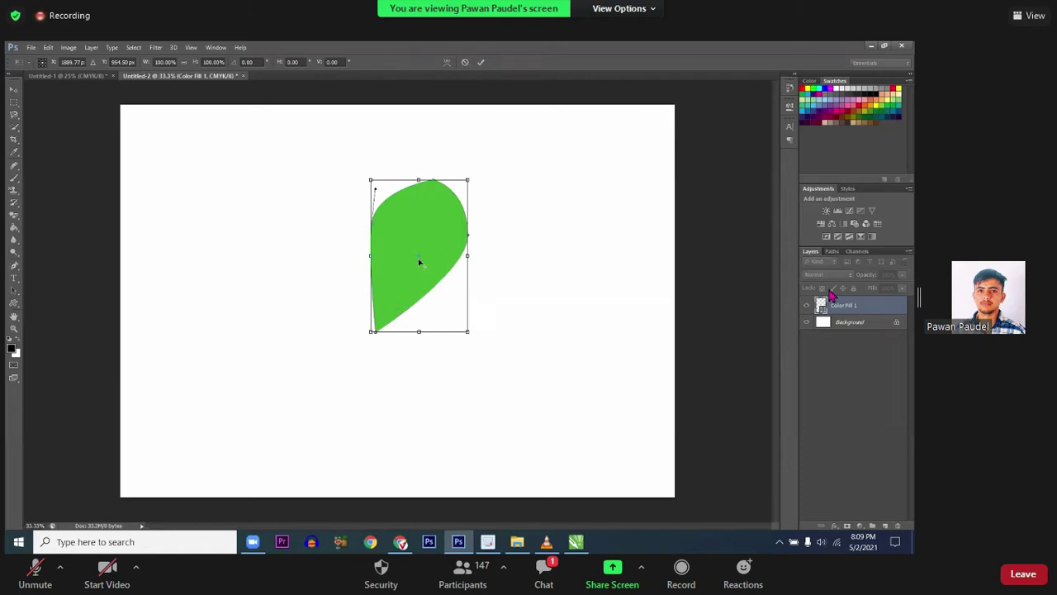
pyautogui.moveTo(420, 260); pyautogui.dragTo(377, 333)
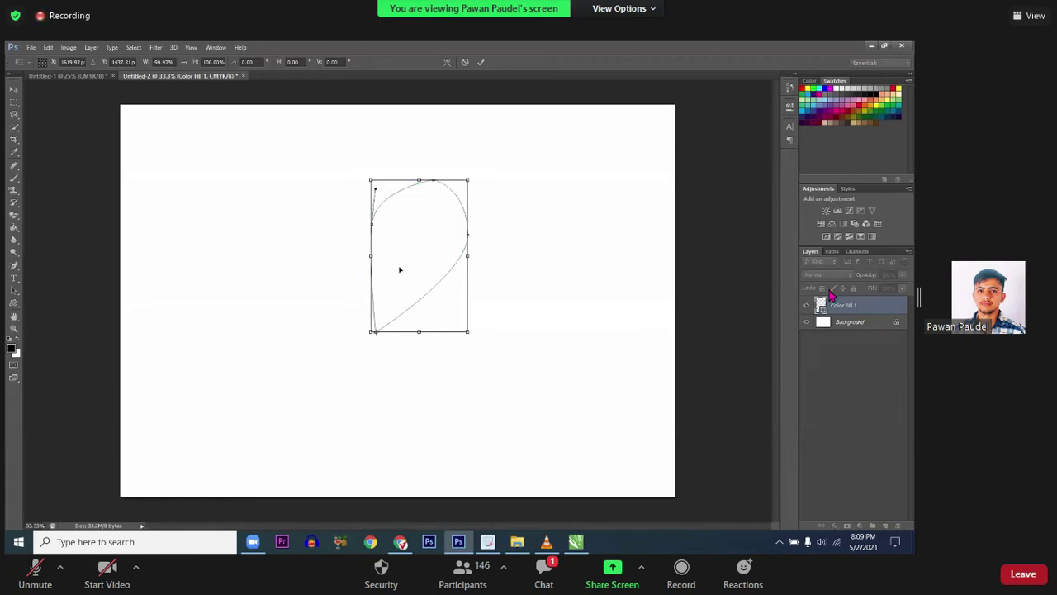
pyautogui.moveTo(446, 162); pyautogui.dragTo(530, 284)
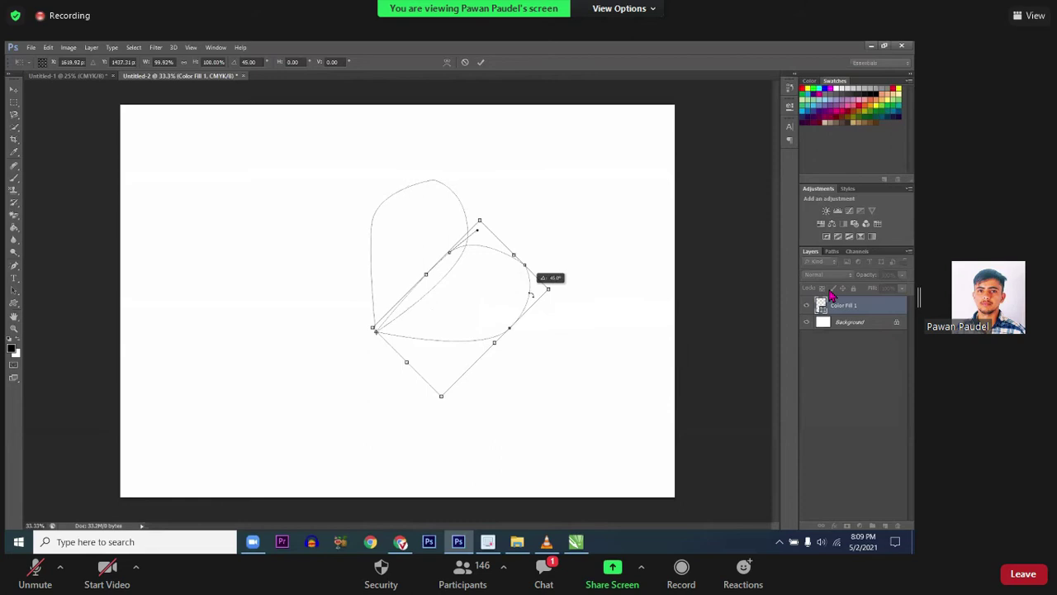
pyautogui.rightClick(530, 284)
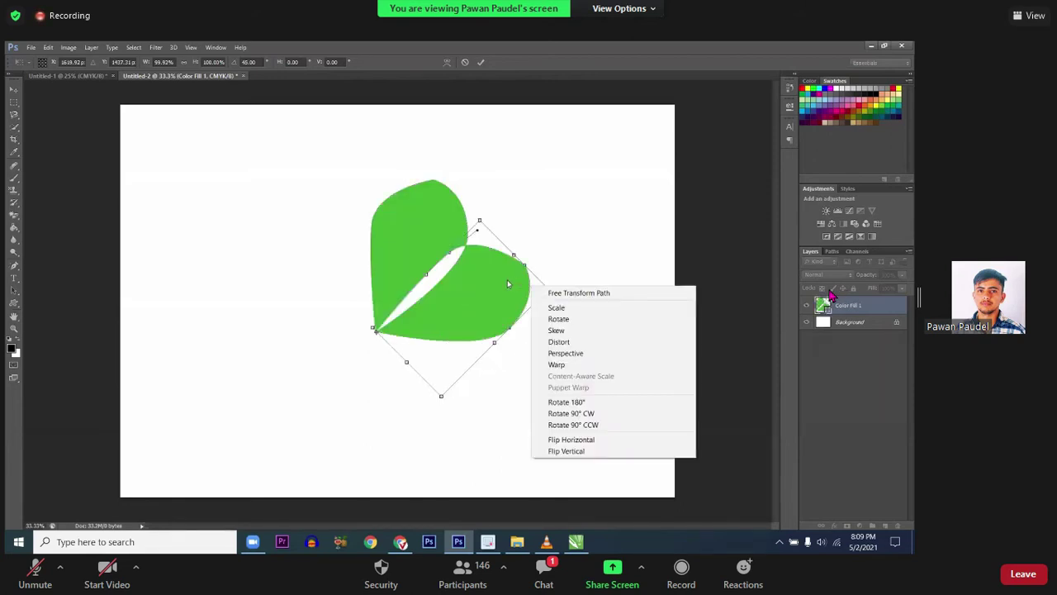
pyautogui.click(508, 281)
pyautogui.moveTo(533, 275); pyautogui.dragTo(558, 310)
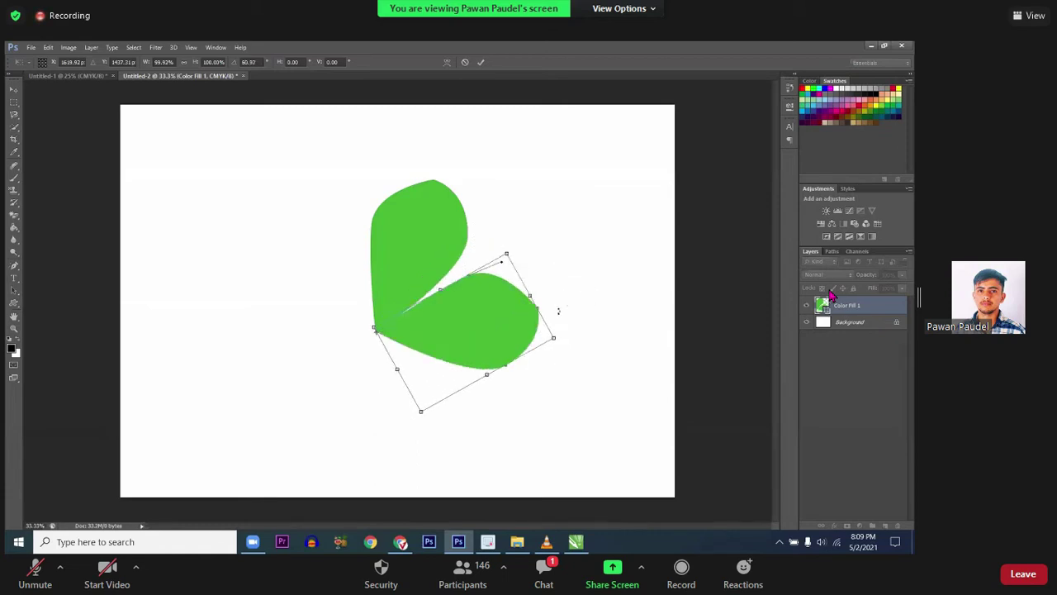
pyautogui.press('Return')
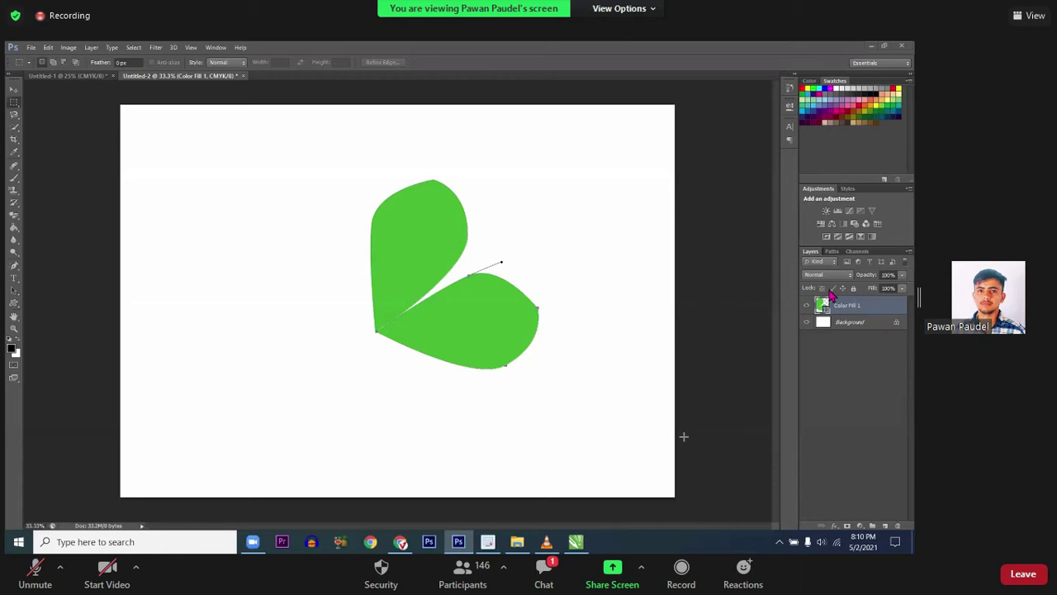
# Step: Browse the Image menu, switch tools, and commit an unchanged Free Transform on the petal
pyautogui.click(70, 48)
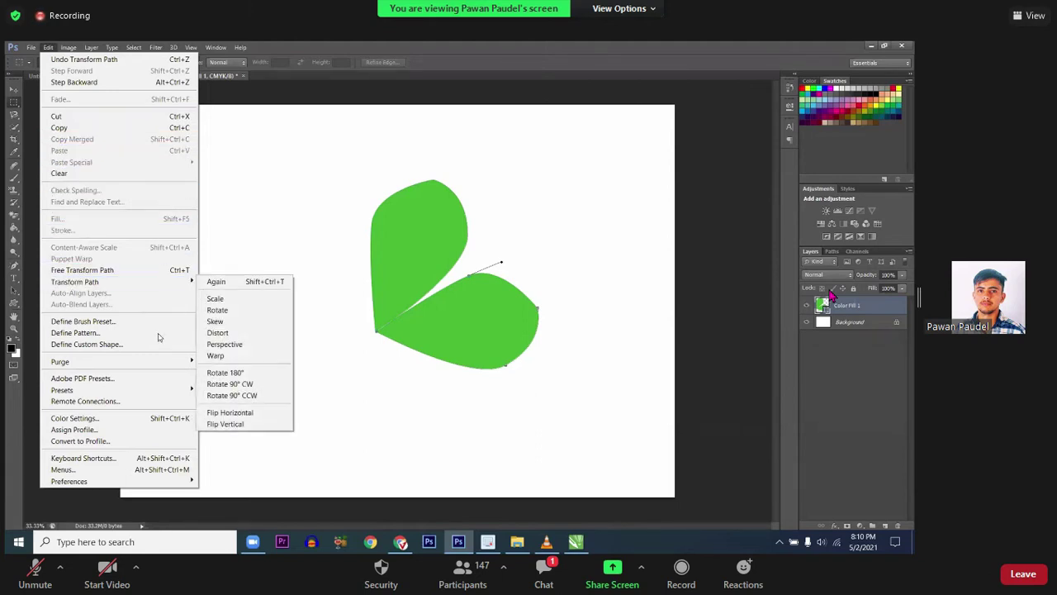
pyautogui.moveTo(116, 361)
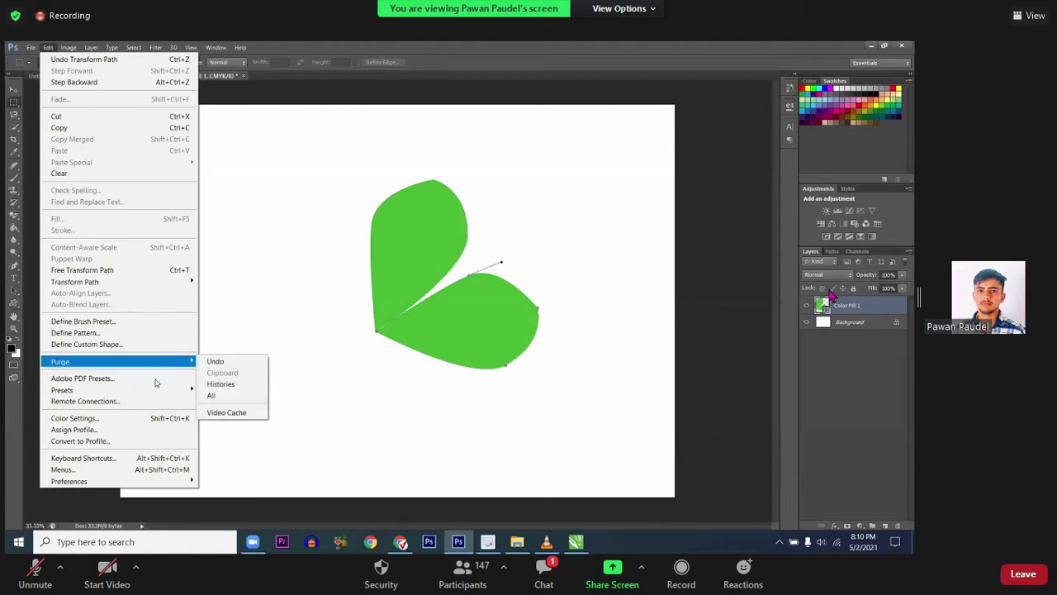
pyautogui.click(453, 282)
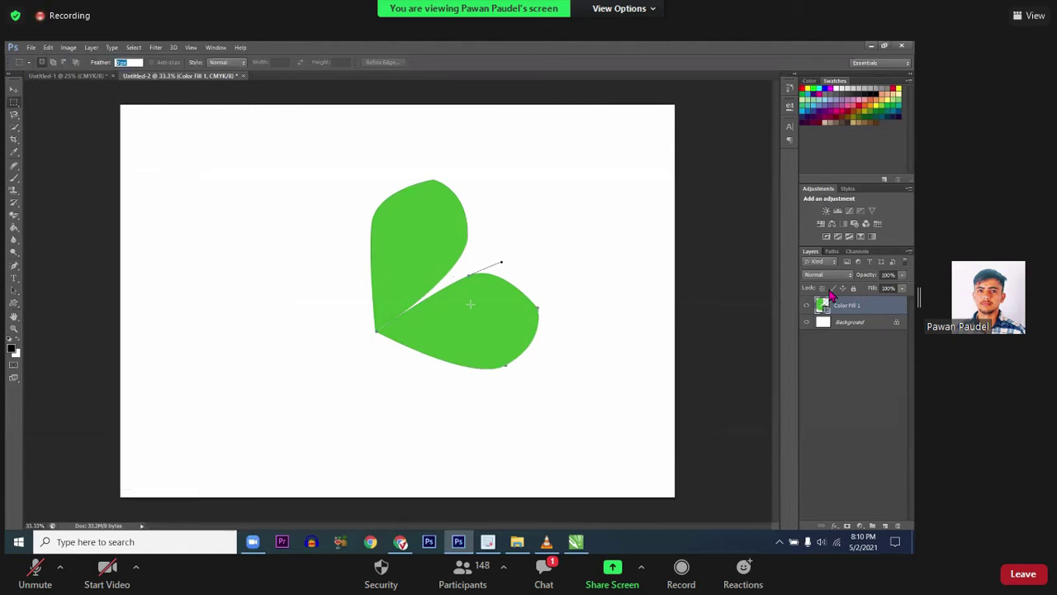
pyautogui.press('p')
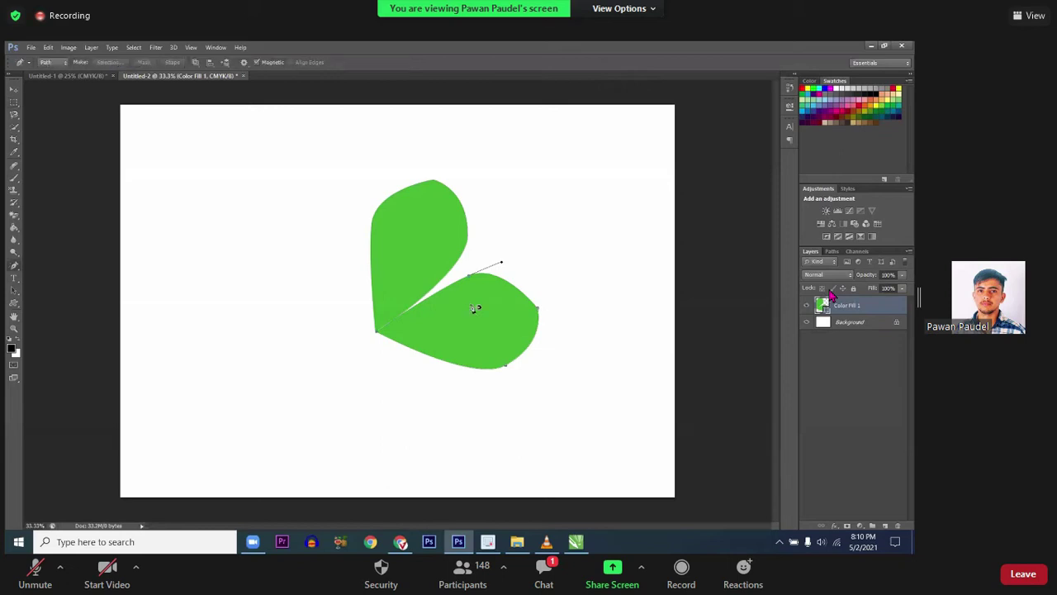
pyautogui.press('m')
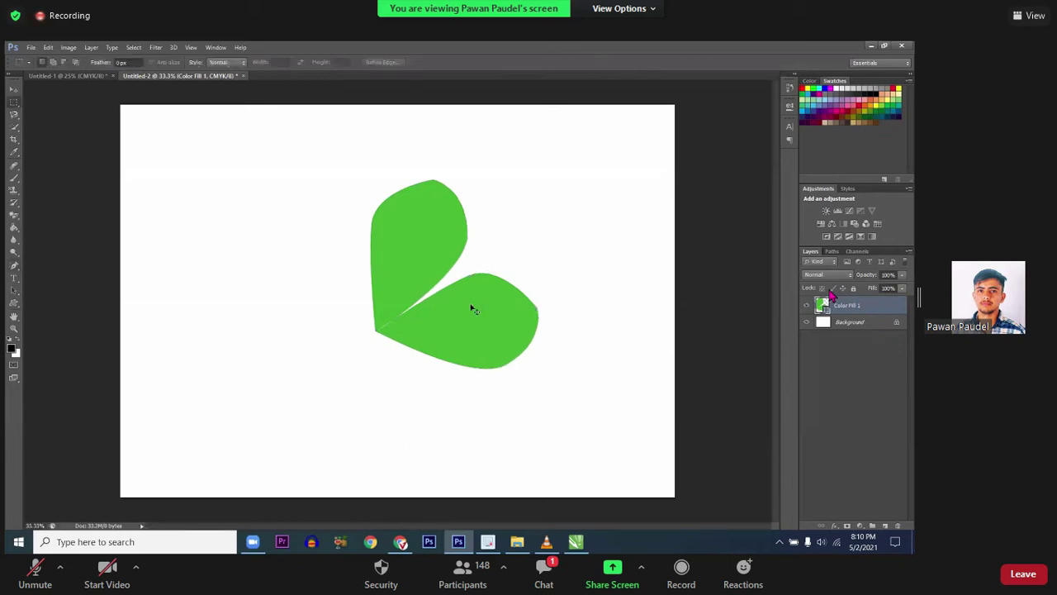
pyautogui.hotkey('ctrl', 't')
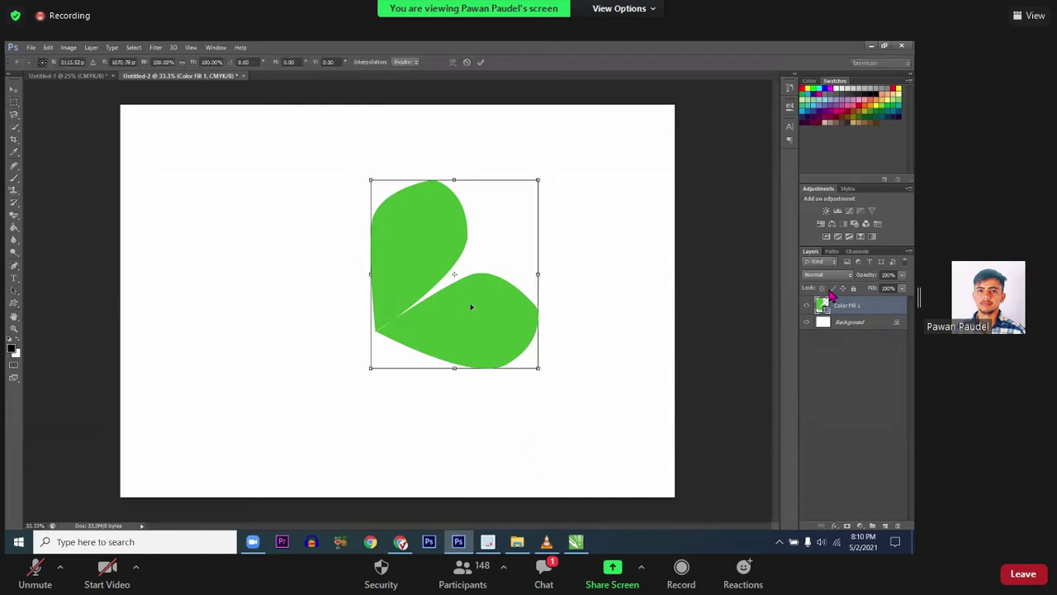
pyautogui.press('Return')
# Step: Show rulers, add three rotated petal copies with Ctrl+Alt+Shift+T, then step back twice
pyautogui.hotkey('ctrl', 'r')
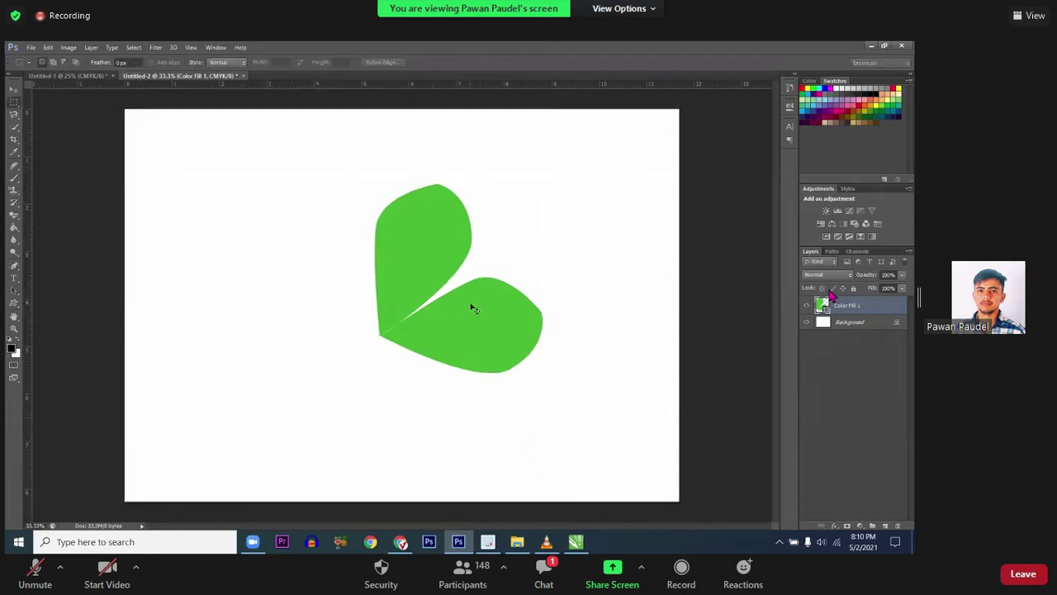
pyautogui.hotkey('ctrl', 'shift', 'alt', 't')
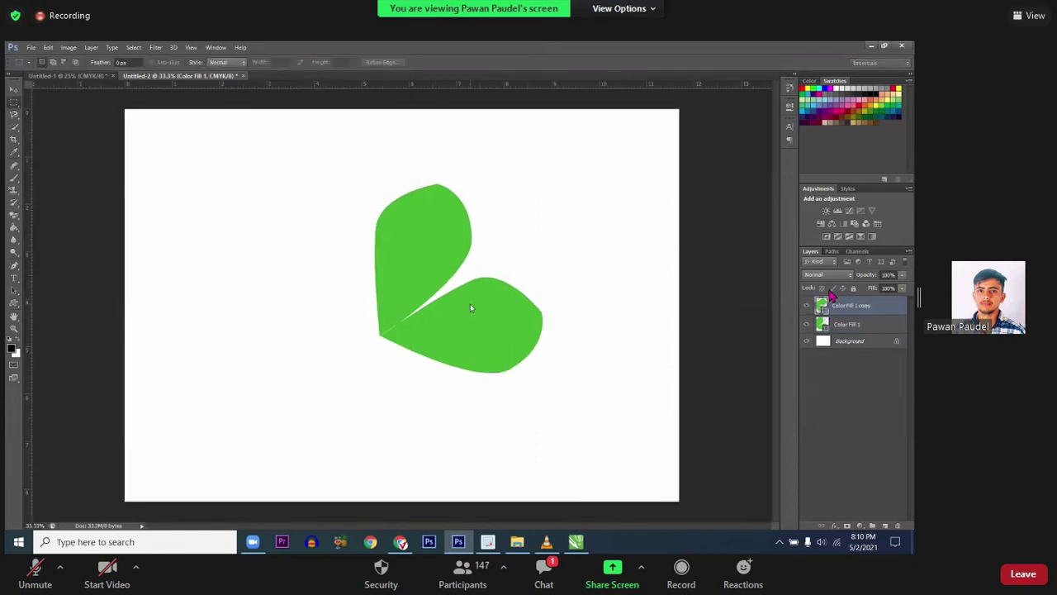
pyautogui.hotkey('ctrl', 'shift', 'alt', 't')
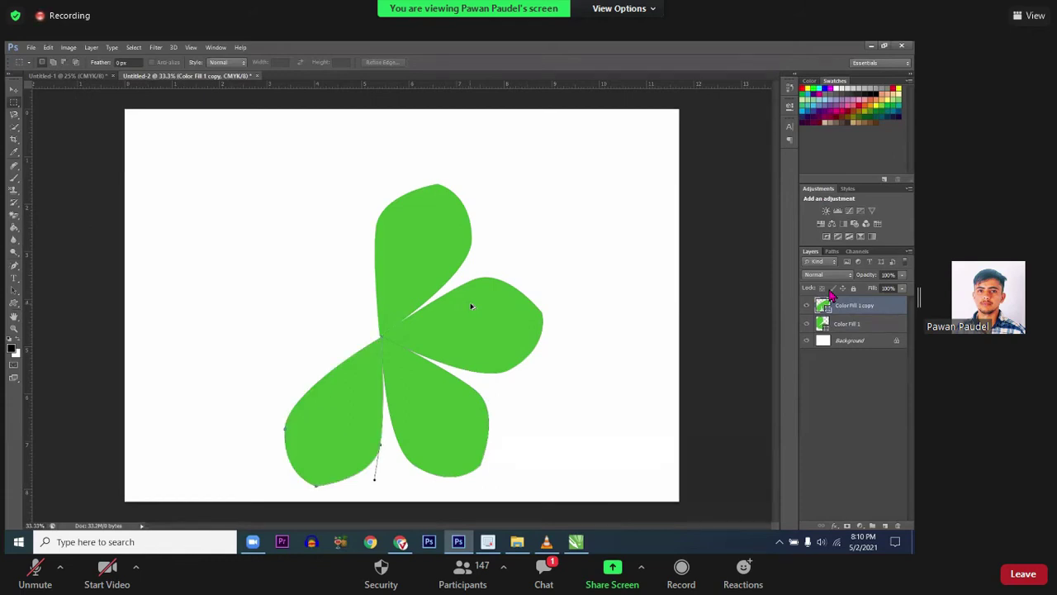
pyautogui.hotkey('ctrl', 'shift', 'alt', 't')
pyautogui.hotkey('ctrl', 'shift', 'alt', 't')
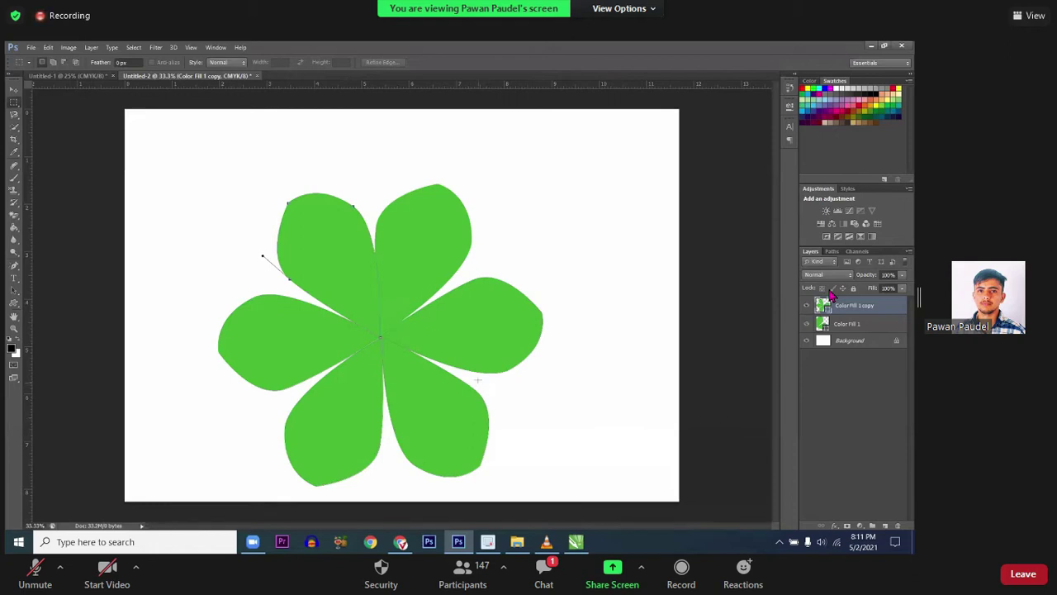
pyautogui.hotkey('ctrl', 'alt', 'z')
pyautogui.hotkey('ctrl', 'alt', 'z')
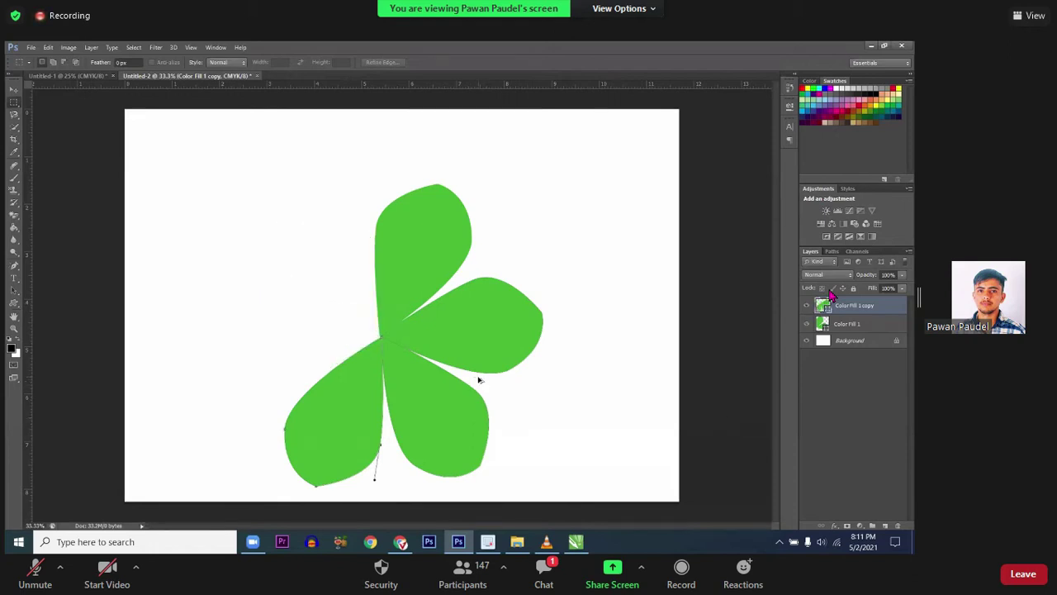
pyautogui.hotkey('ctrl', 'alt', 'z')
pyautogui.hotkey('ctrl', 'alt', 'z')
pyautogui.hotkey('ctrl', 'alt', 'z')
pyautogui.hotkey('ctrl', 'alt', 'z')
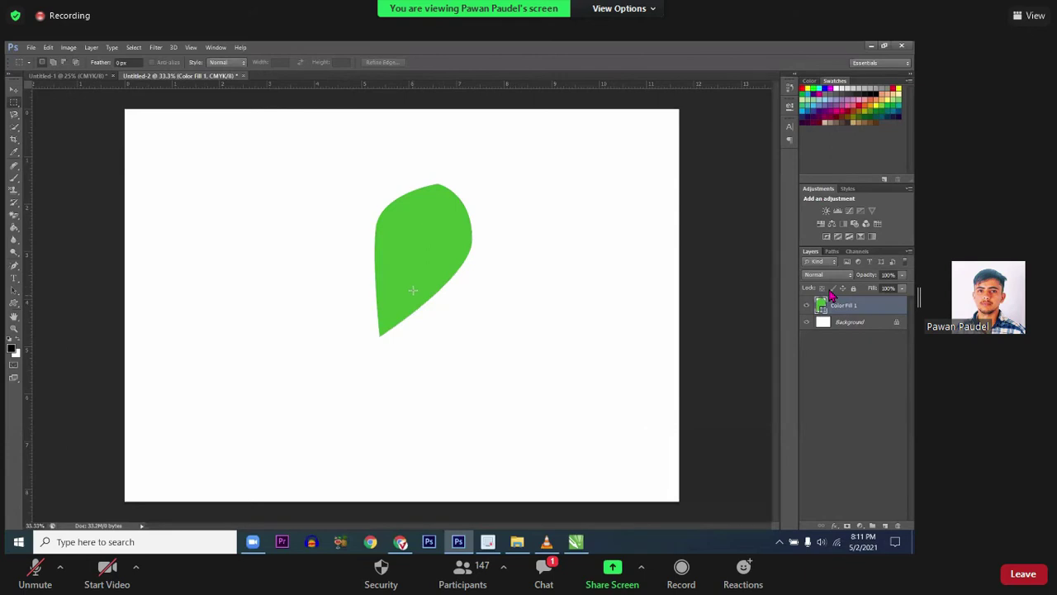
# Step: Move the petal up and rotate it about 34° clockwise around its lower-left tip
pyautogui.press('p')
pyautogui.press('m')
pyautogui.moveTo(419, 282); pyautogui.dragTo(419, 221)
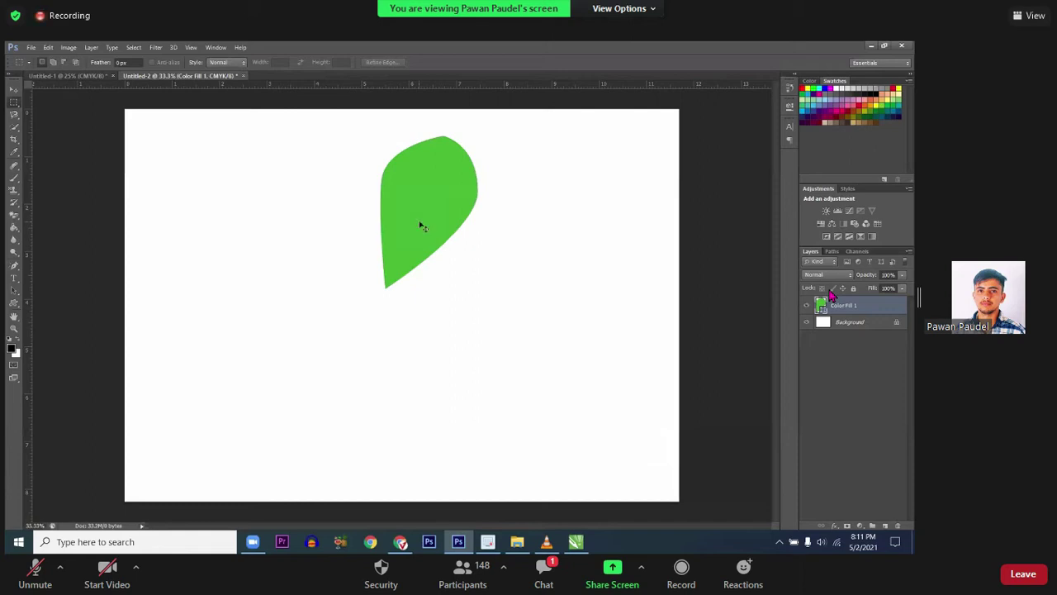
pyautogui.hotkey('ctrl', 't')
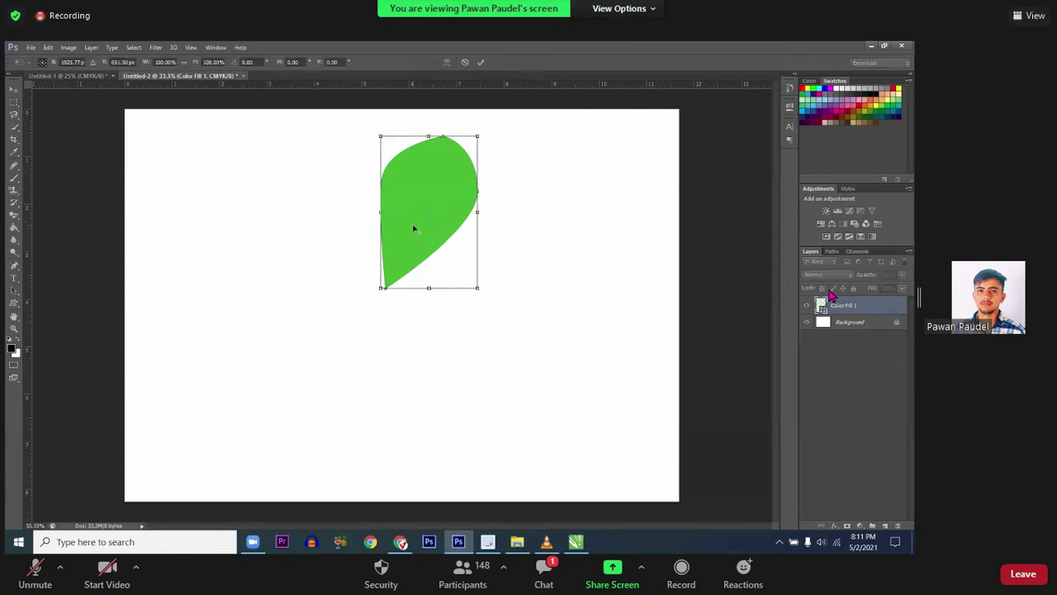
pyautogui.moveTo(444, 112); pyautogui.dragTo(454, 117)
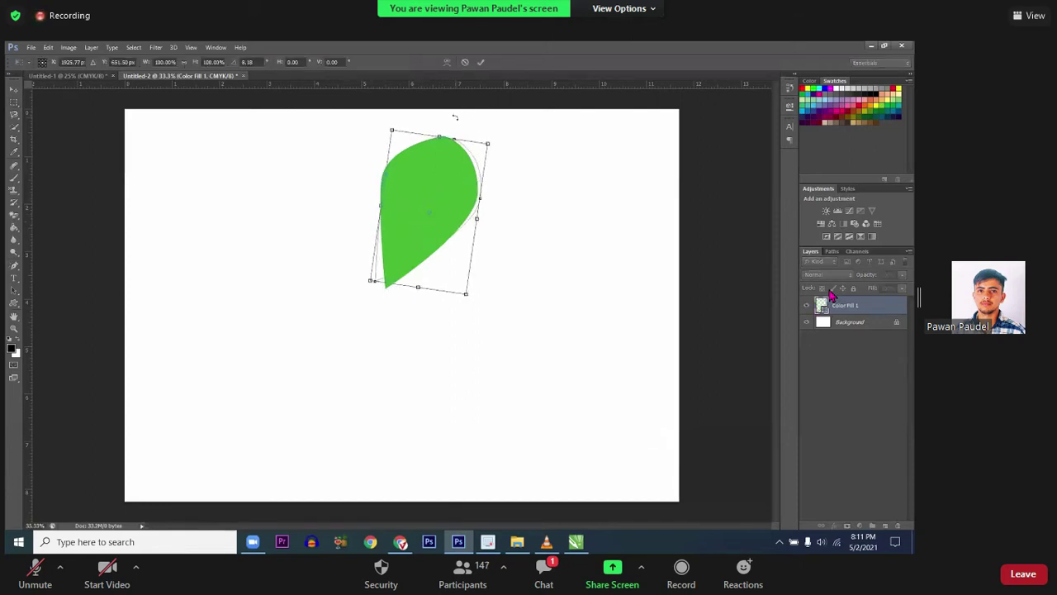
pyautogui.moveTo(430, 213)
pyautogui.mouseDown()
pyautogui.moveTo(397, 290)
pyautogui.moveTo(386, 292)
pyautogui.mouseUp()
pyautogui.moveTo(445, 123)
pyautogui.mouseDown()
pyautogui.moveTo(512, 211)
pyautogui.moveTo(526, 284)
pyautogui.mouseUp()
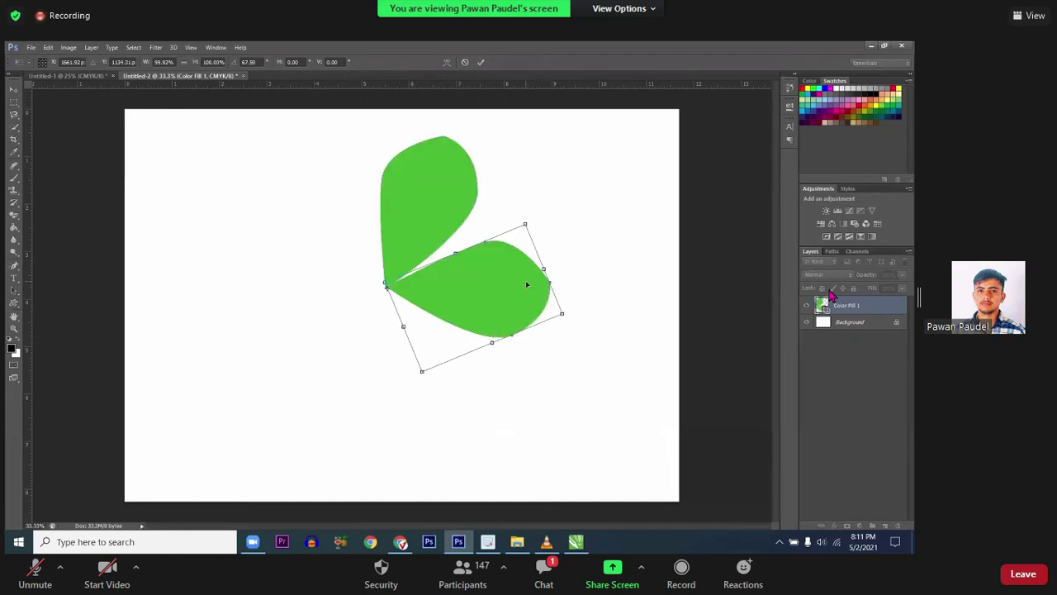
pyautogui.press('Return')
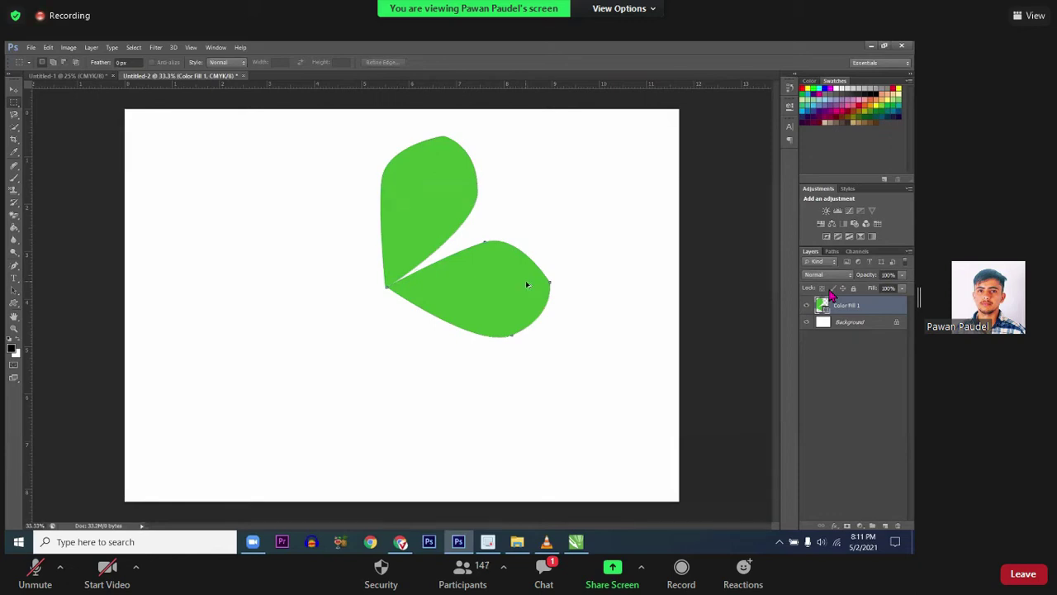
# Step: Repeat a rotated petal copy with Ctrl+Alt+Shift+T, then undo back to one petal
pyautogui.hotkey('ctrl', 'alt', 'shift', 't')
pyautogui.hotkey('ctrl', 'alt', 'shift', 't')
pyautogui.hotkey('ctrl', 'alt', 'shift', 't')
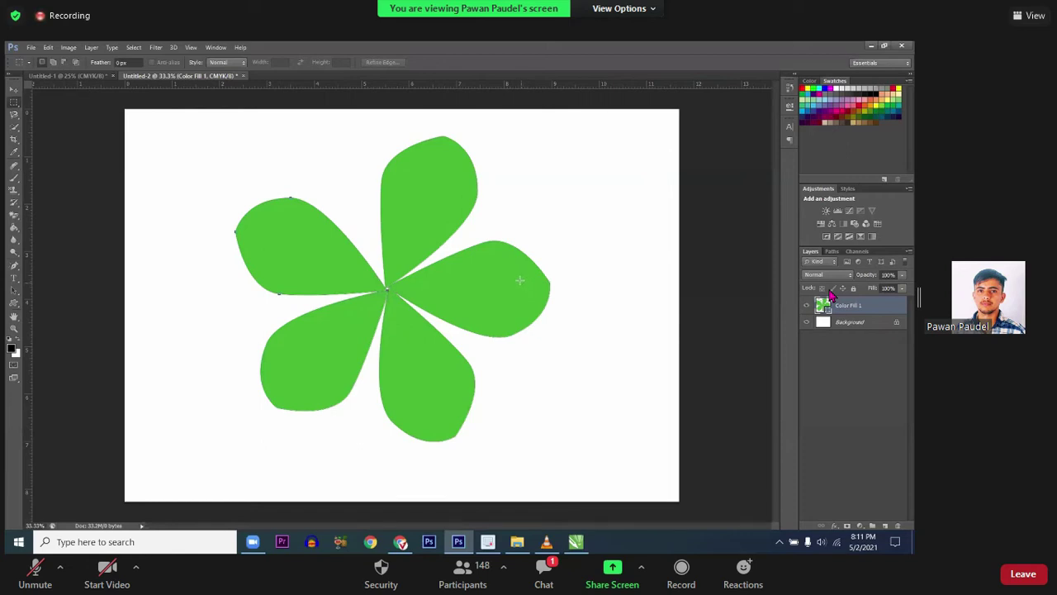
pyautogui.hotkey('ctrl', 'alt', 'z')
pyautogui.hotkey('ctrl', 'alt', 'z')
pyautogui.hotkey('ctrl', 'alt', 'z')
pyautogui.hotkey('ctrl', 'alt', 'z')
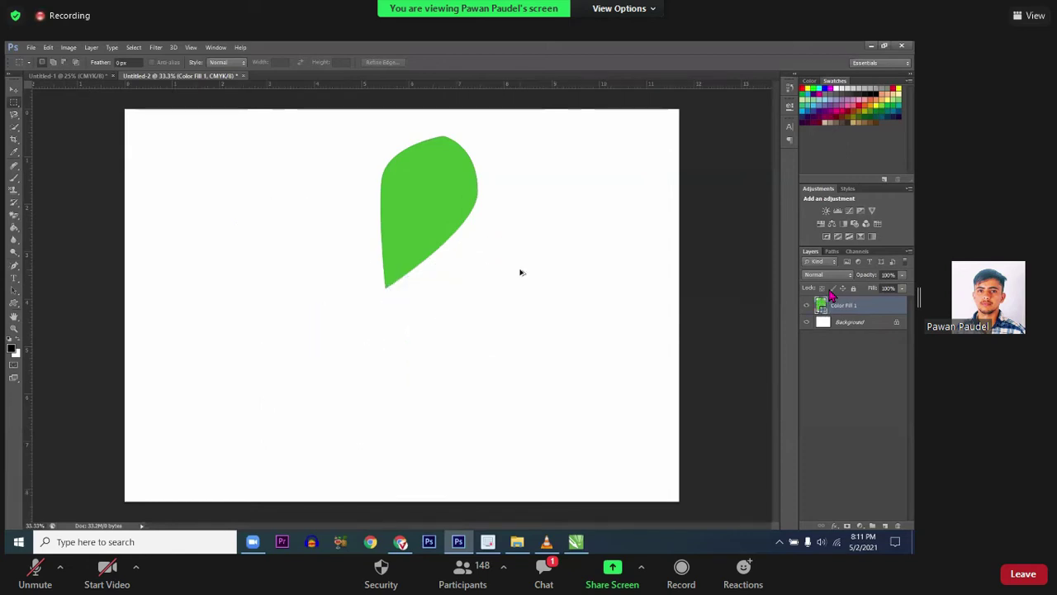
pyautogui.hotkey('ctrl', 'alt', 'z')
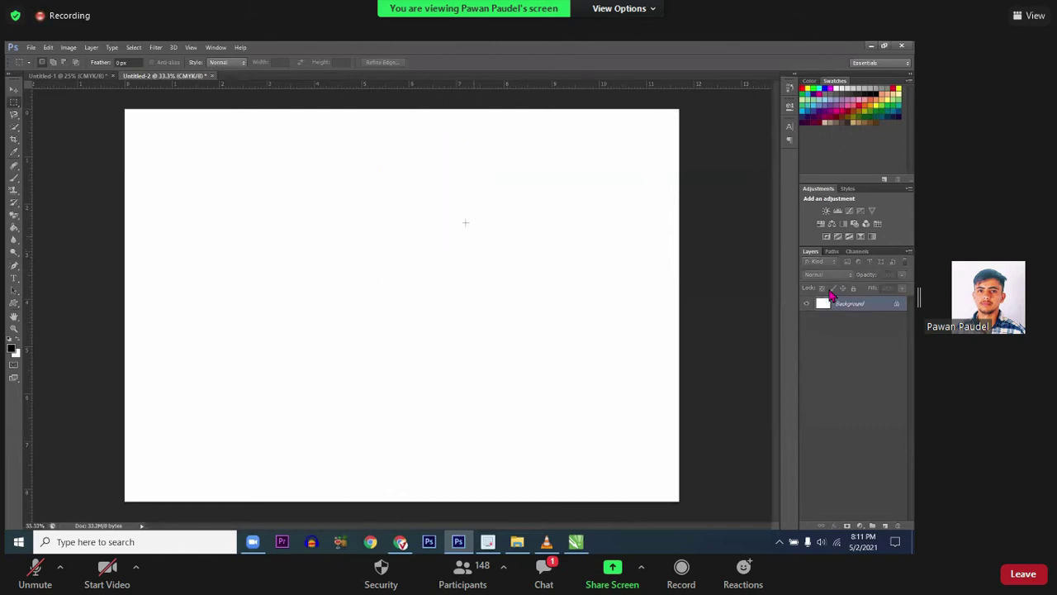
# Step: Select the standard Pen Tool and set its drawing mode to Path
pyautogui.click(14, 266)
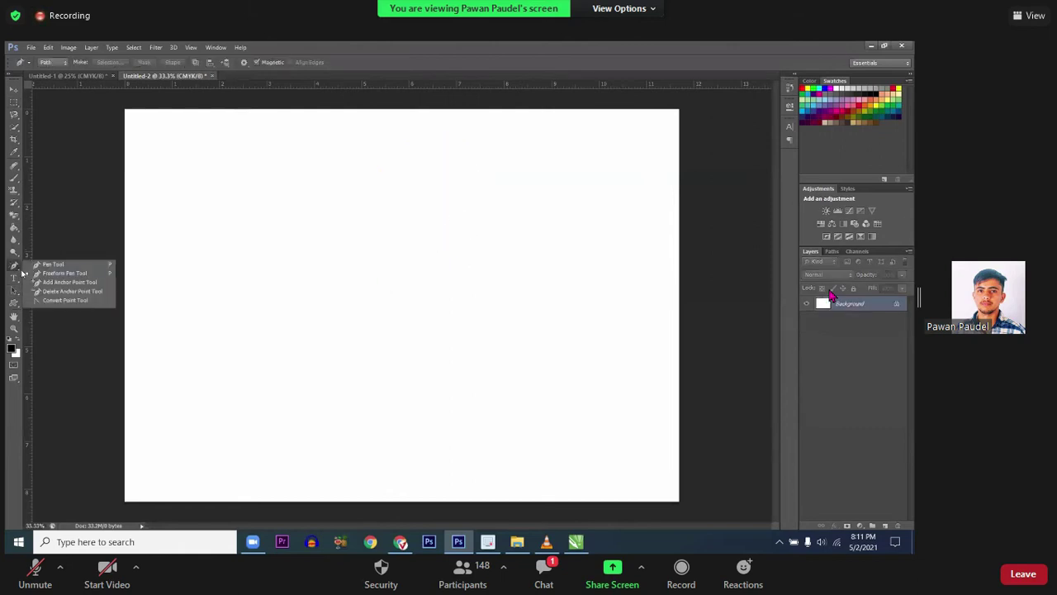
pyautogui.click(49, 264)
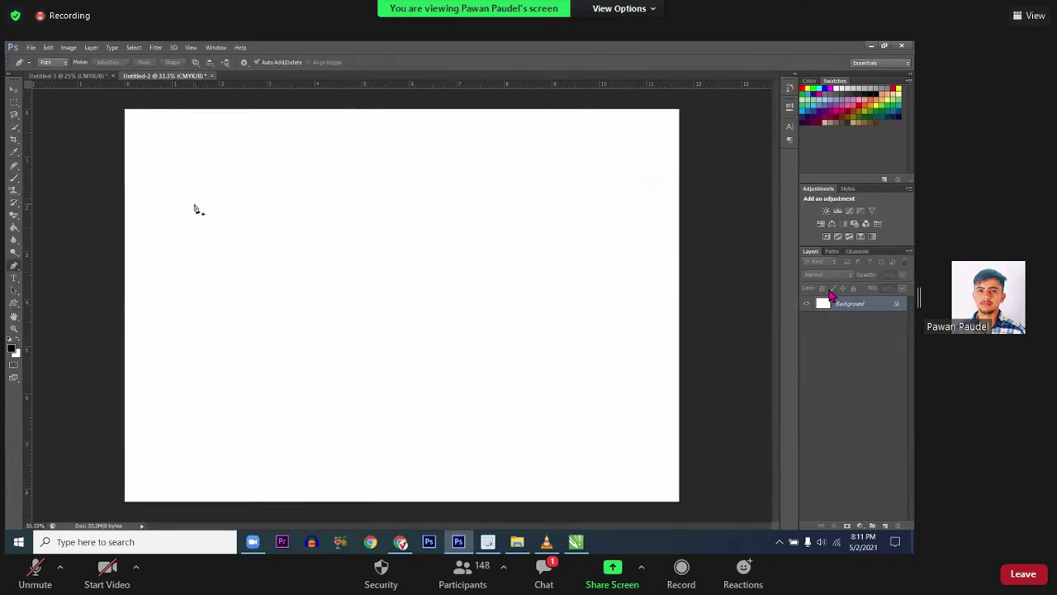
pyautogui.click(54, 66)
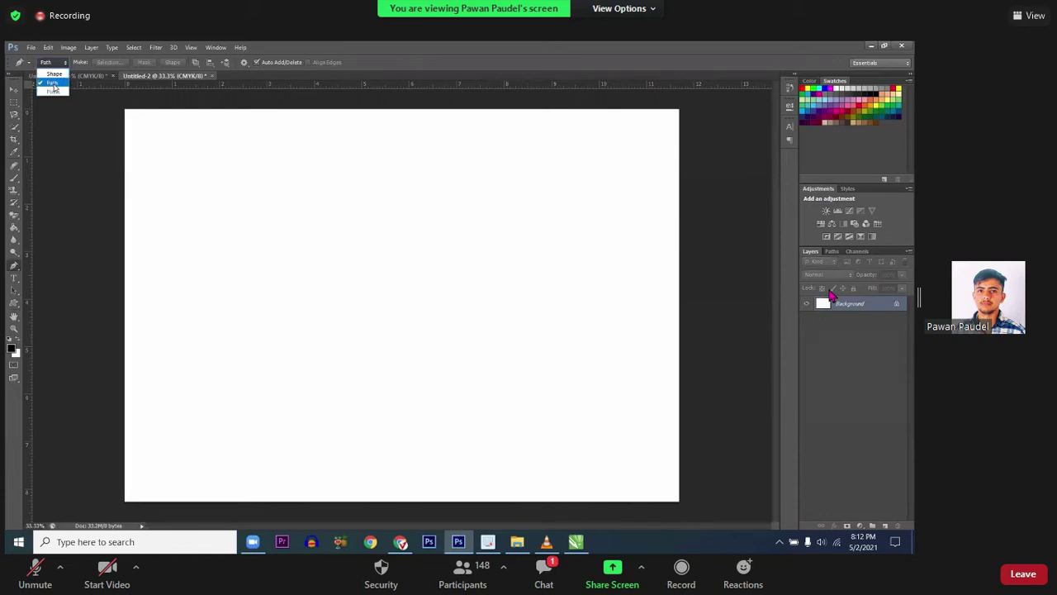
pyautogui.click(53, 83)
# Step: Sketch a practice blob-shaped curved outline around the canvas centre
pyautogui.click(512, 284)
pyautogui.moveTo(456, 264); pyautogui.dragTo(431, 266)
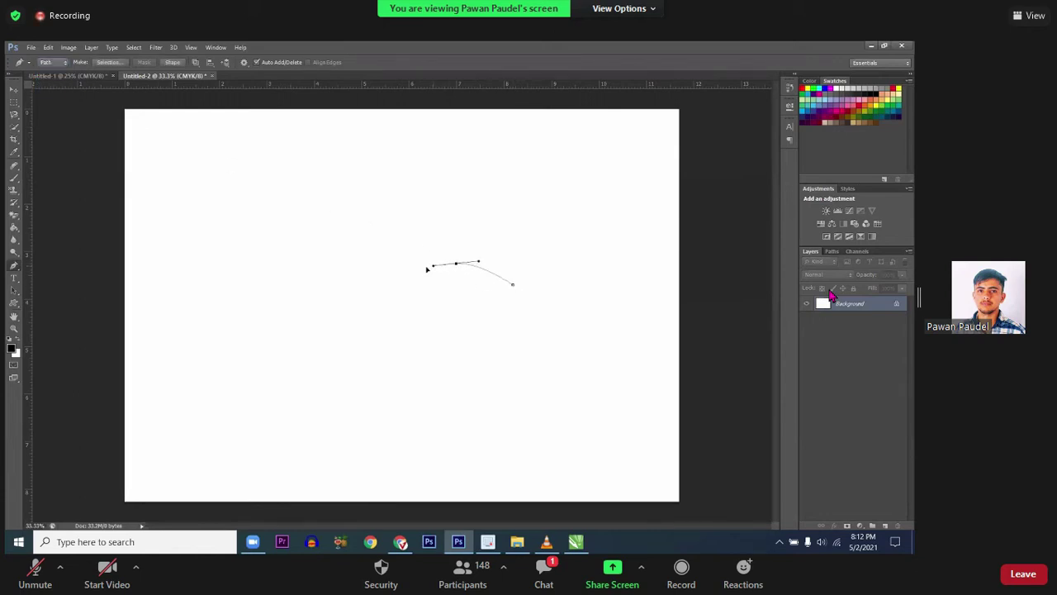
pyautogui.moveTo(362, 301); pyautogui.dragTo(308, 298)
pyautogui.moveTo(228, 318); pyautogui.dragTo(205, 323)
pyautogui.moveTo(202, 381); pyautogui.dragTo(234, 401)
pyautogui.moveTo(368, 418); pyautogui.dragTo(402, 418)
pyautogui.moveTo(475, 404); pyautogui.dragTo(493, 398)
pyautogui.moveTo(518, 362); pyautogui.dragTo(521, 350)
pyautogui.moveTo(531, 311); pyautogui.dragTo(520, 300)
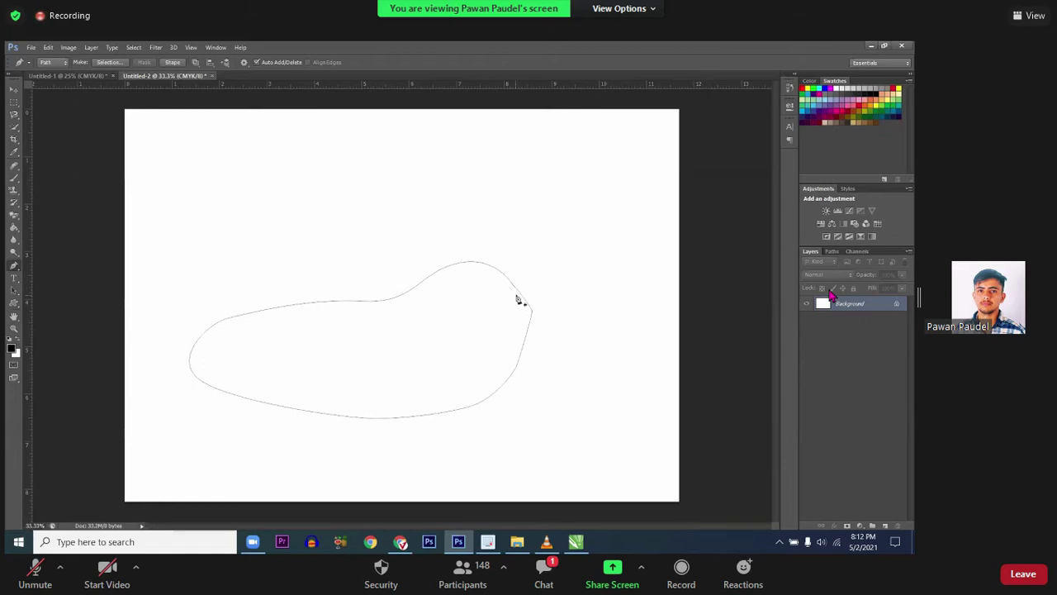
# Step: Delete the practice outline's anchors so the canvas is blank again
pyautogui.keyDown('ctrl'); pyautogui.click(514, 291); pyautogui.keyUp('ctrl')
pyautogui.press('Delete')
pyautogui.hotkey('ctrl', 'alt', 'z')
pyautogui.hotkey('ctrl', 'alt', 'z')
pyautogui.hotkey('ctrl', 'alt', 'z')
pyautogui.hotkey('ctrl', 'alt', 'z')
pyautogui.hotkey('ctrl', 'alt', 'z')
pyautogui.hotkey('ctrl', 'alt', 'z')
# Step: Switch the pen to Shape mode and start the crescent with a long curved lower edge
pyautogui.click(53, 62)
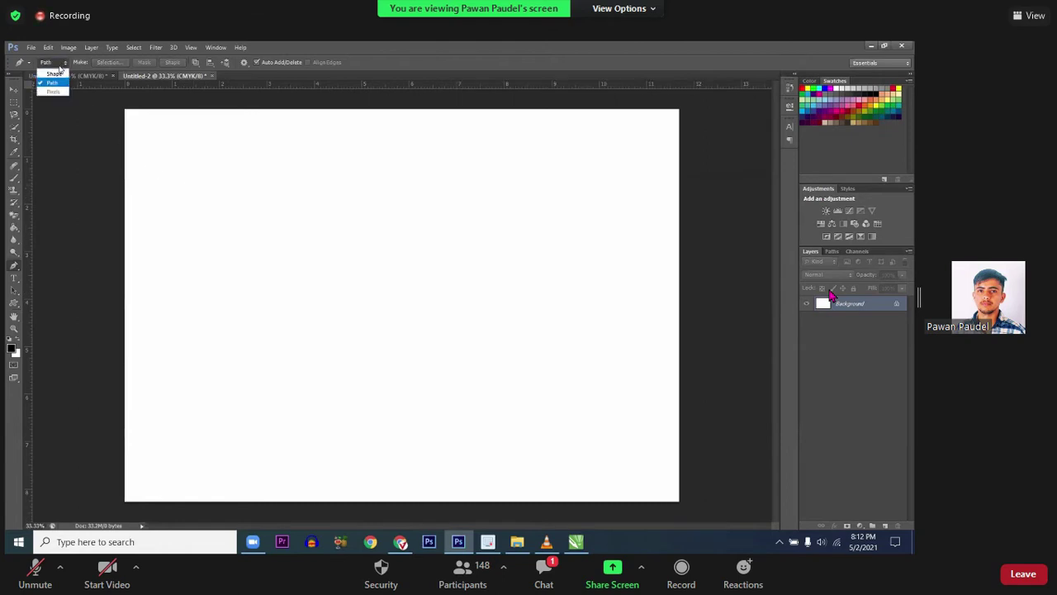
pyautogui.click(55, 74)
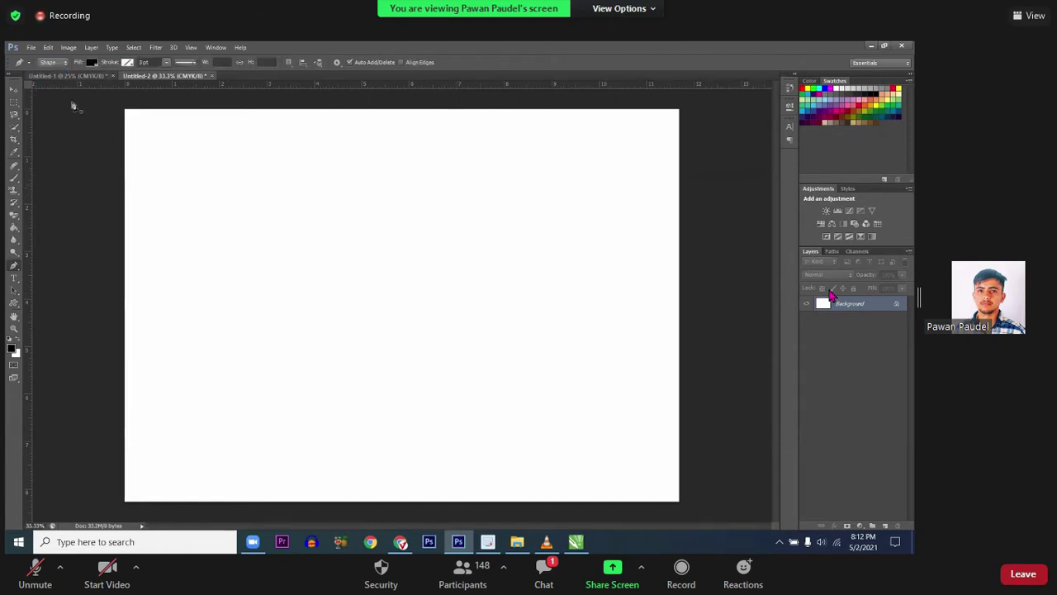
pyautogui.click(129, 307)
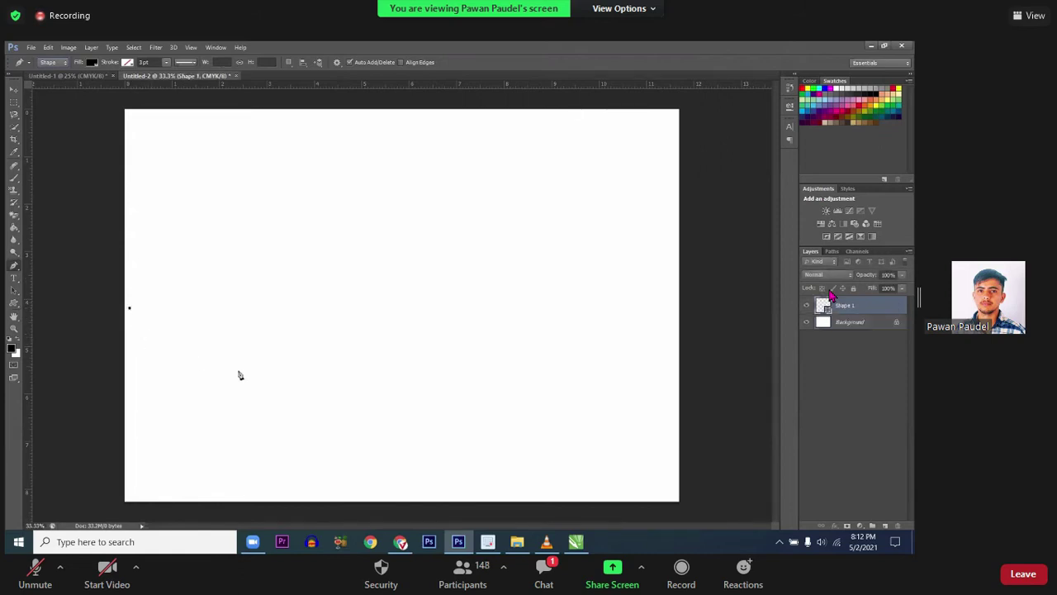
pyautogui.moveTo(557, 416); pyautogui.dragTo(914, 393)
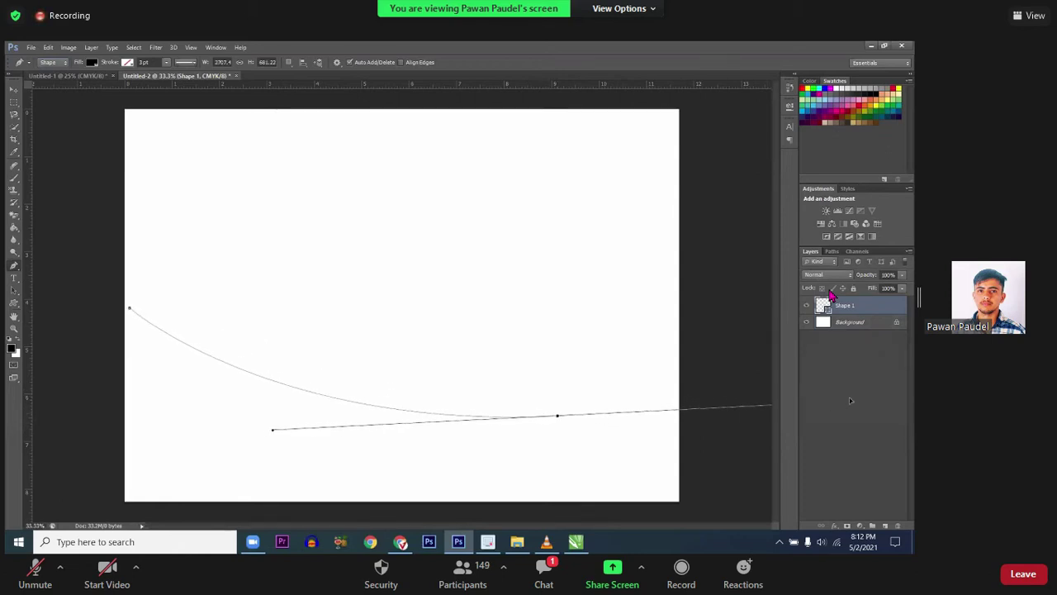
pyautogui.moveTo(914, 393); pyautogui.dragTo(915, 372)
# Step: Add the sharp right tip and curved lower points, then close and commit the black crescent
pyautogui.keyDown('alt'); pyautogui.click(558, 416); pyautogui.keyUp('alt')
pyautogui.click(667, 402)
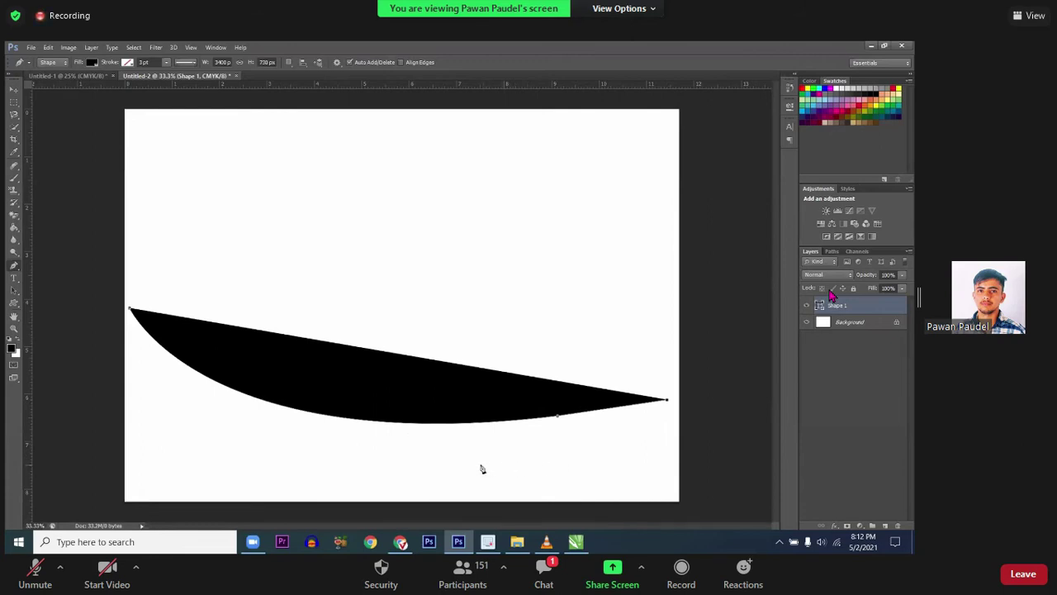
pyautogui.moveTo(536, 452); pyautogui.dragTo(489, 480)
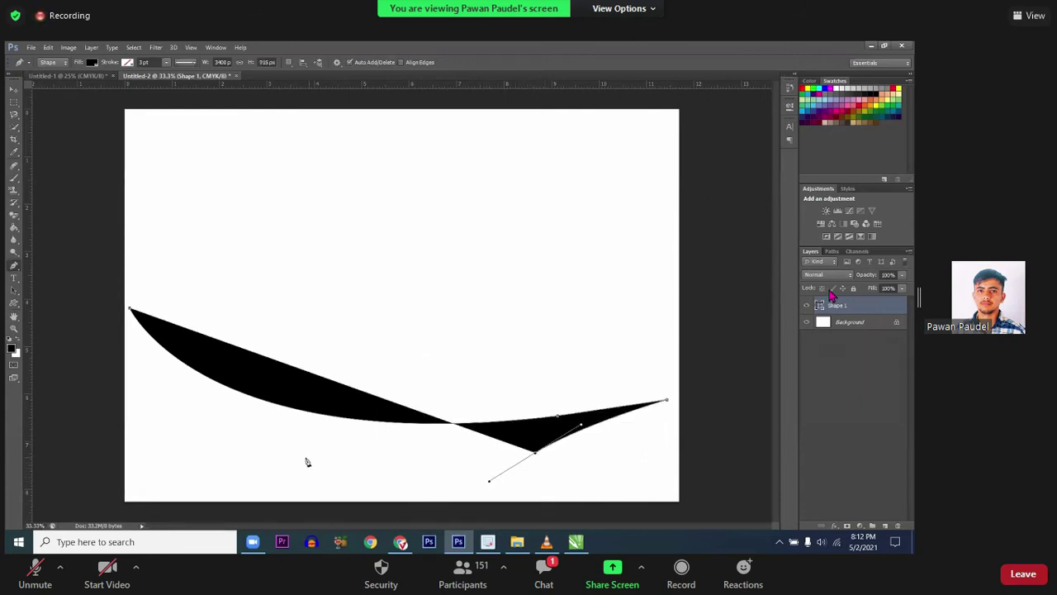
pyautogui.moveTo(228, 439); pyautogui.dragTo(132, 386)
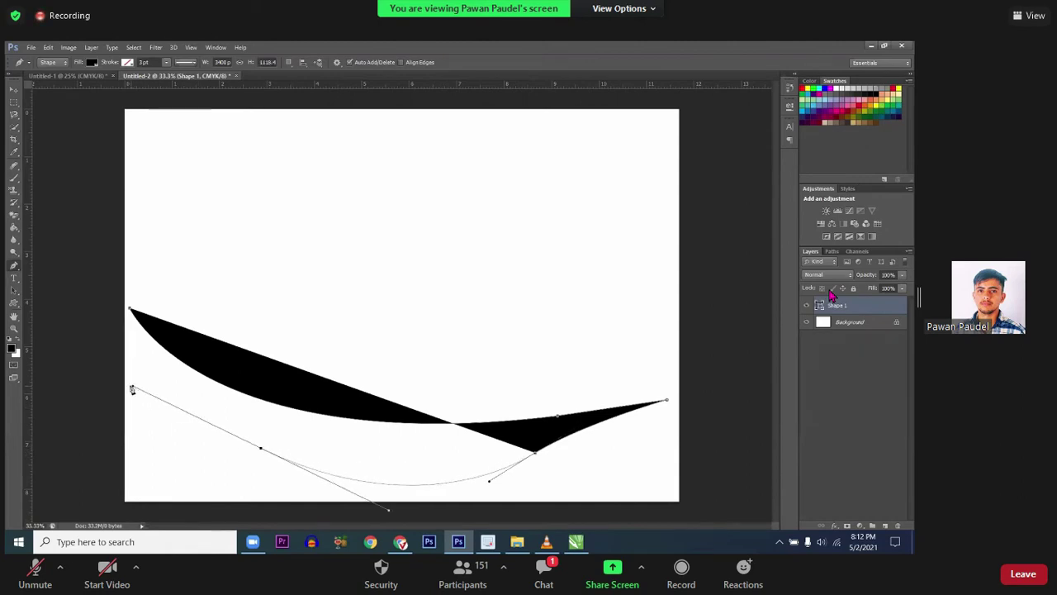
pyautogui.click(126, 314)
pyautogui.press('Return')
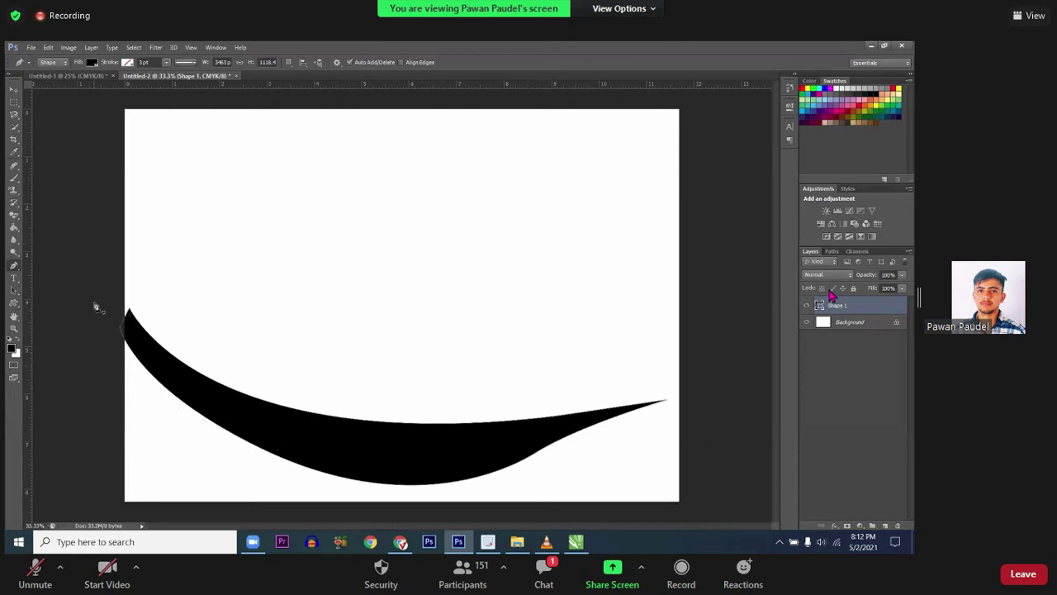
pyautogui.click(52, 62)
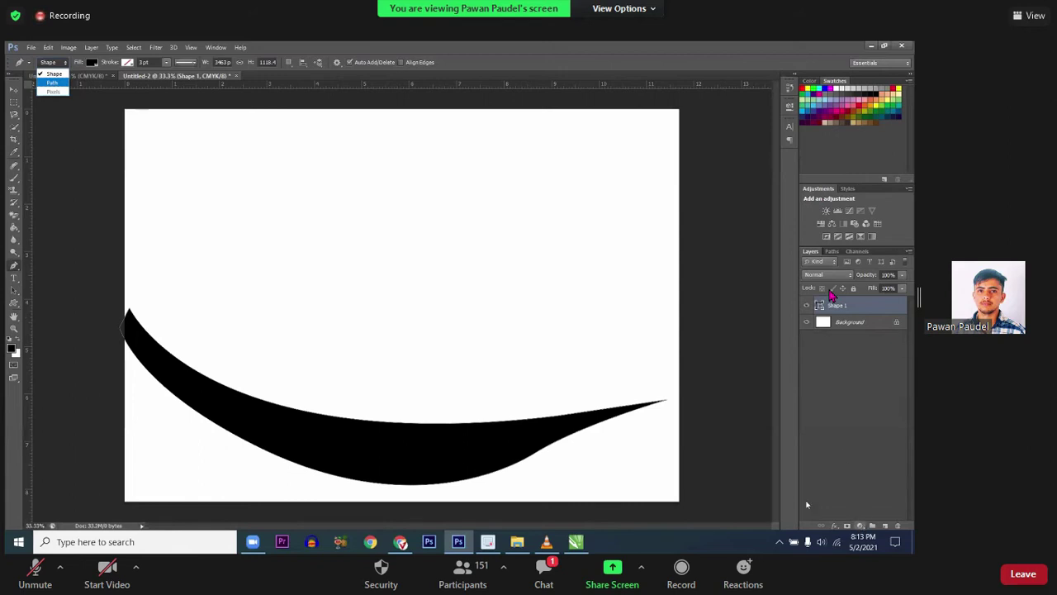
# Step: Change the crescent's fill colour to red, then to teal
pyautogui.click(97, 68)
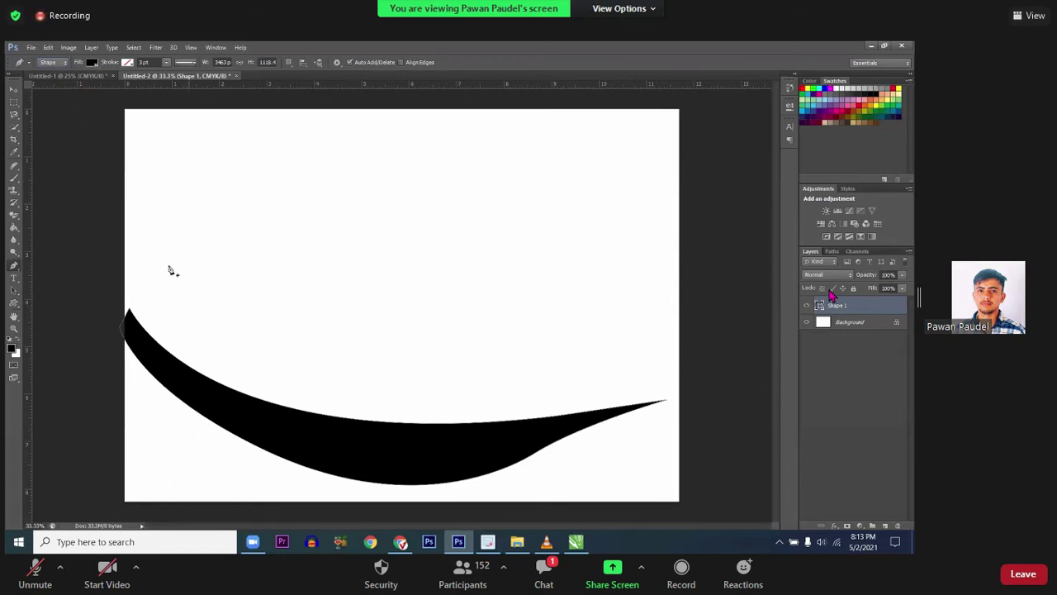
pyautogui.click(93, 63)
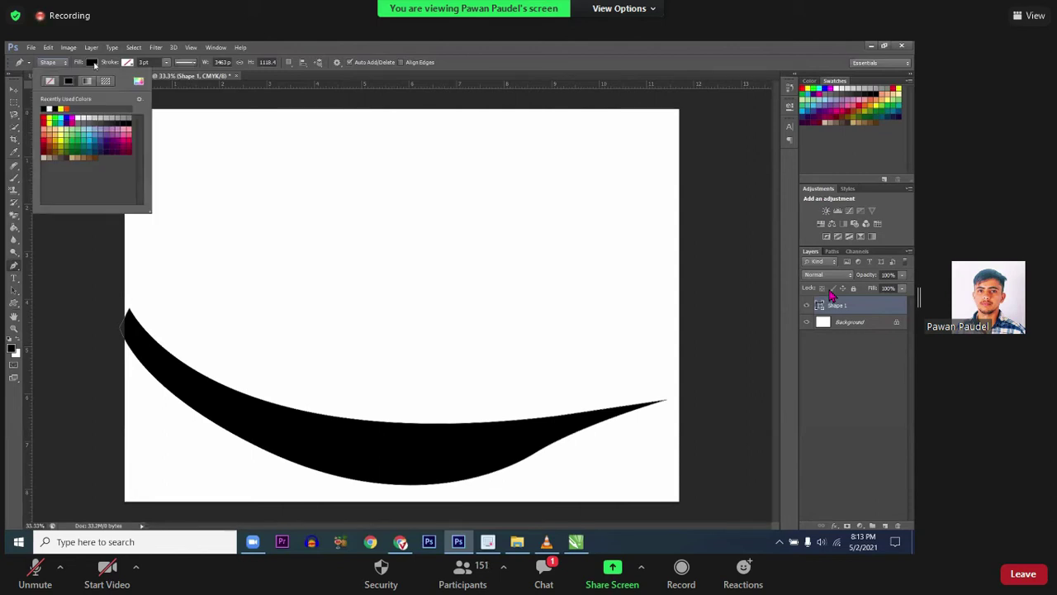
pyautogui.click(44, 119)
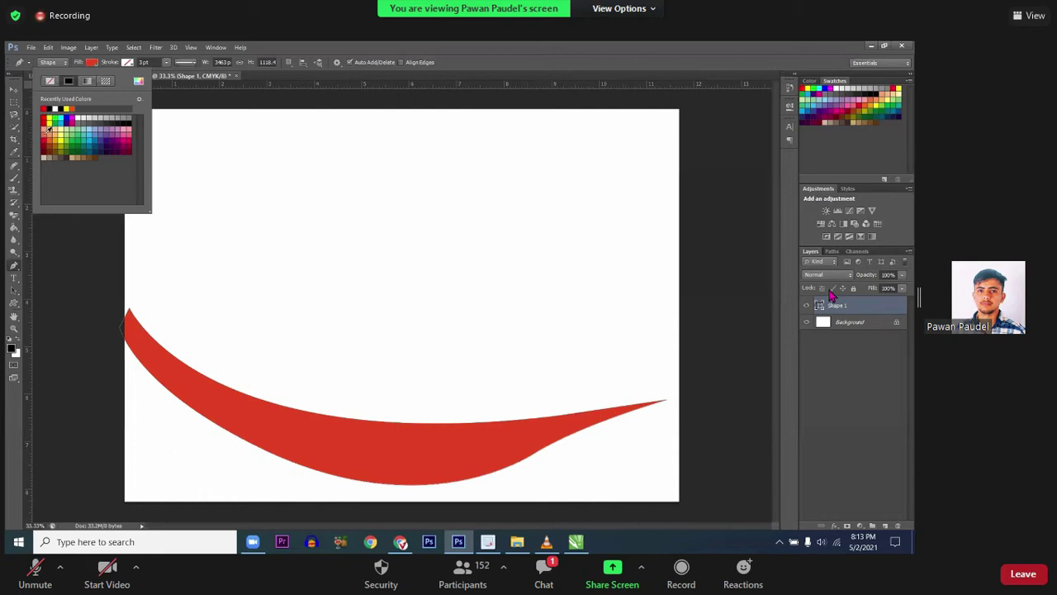
pyautogui.click(88, 146)
pyautogui.click(245, 398)
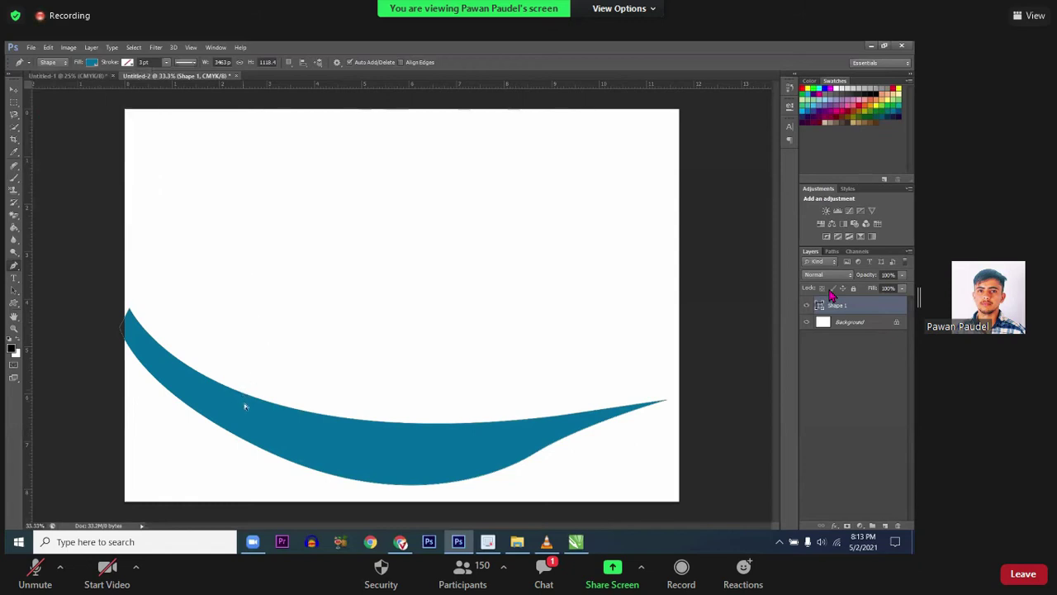
pyautogui.click(241, 299)
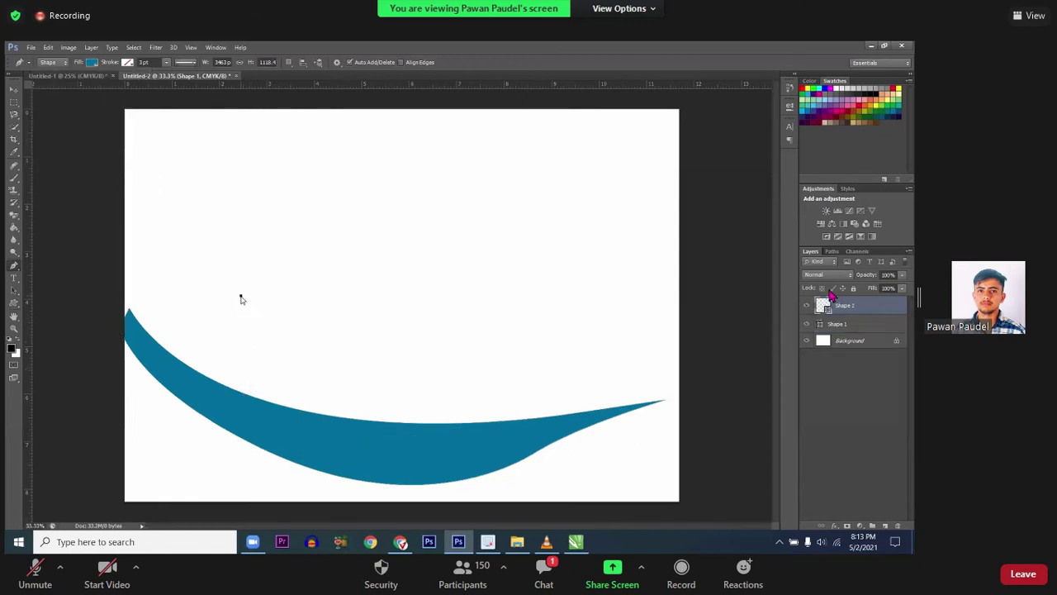
pyautogui.moveTo(378, 326)
pyautogui.mouseDown()
pyautogui.moveTo(518, 337)
pyautogui.moveTo(539, 314)
pyautogui.mouseUp()
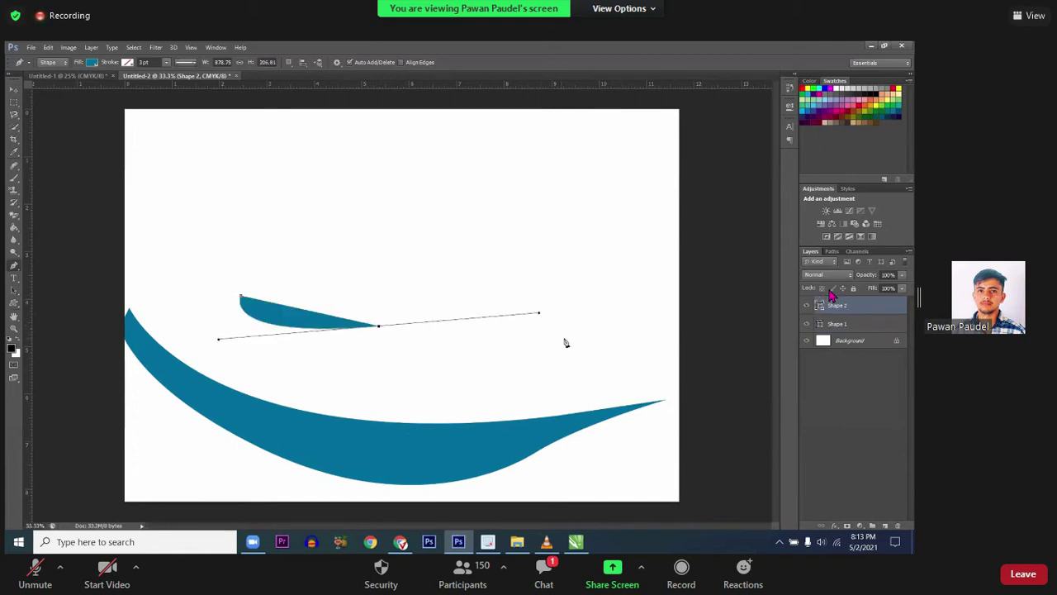
pyautogui.click(597, 313)
pyautogui.moveTo(440, 364); pyautogui.dragTo(407, 423)
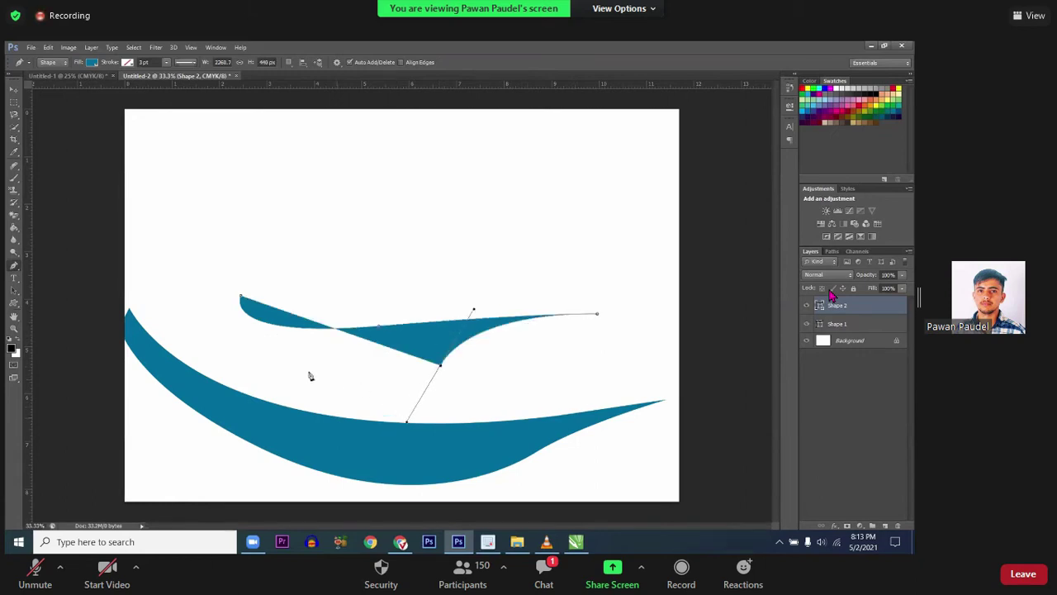
pyautogui.moveTo(263, 355); pyautogui.dragTo(229, 321)
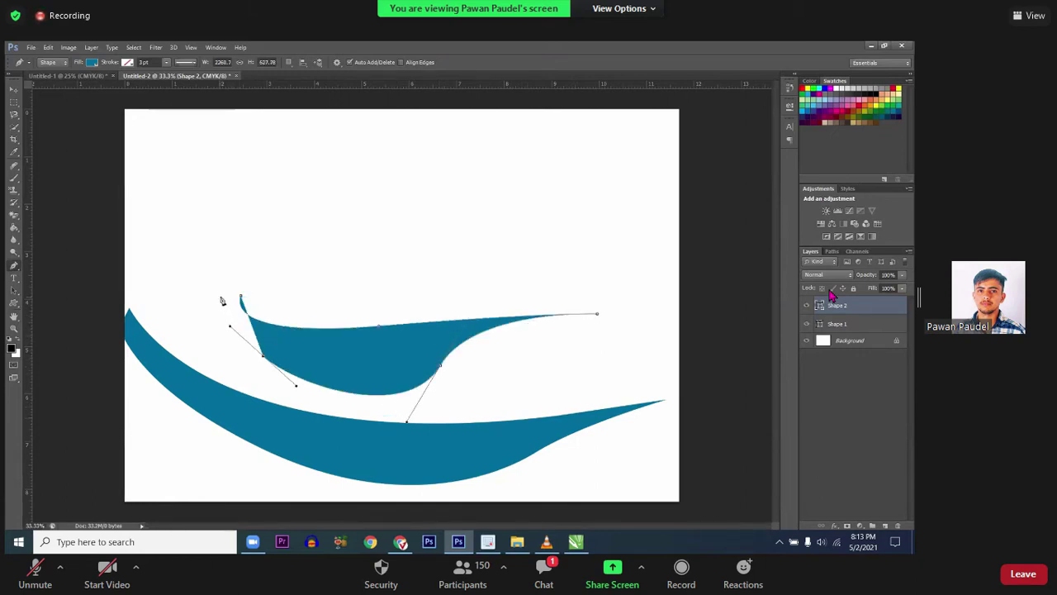
pyautogui.click(239, 297)
pyautogui.press('Return')
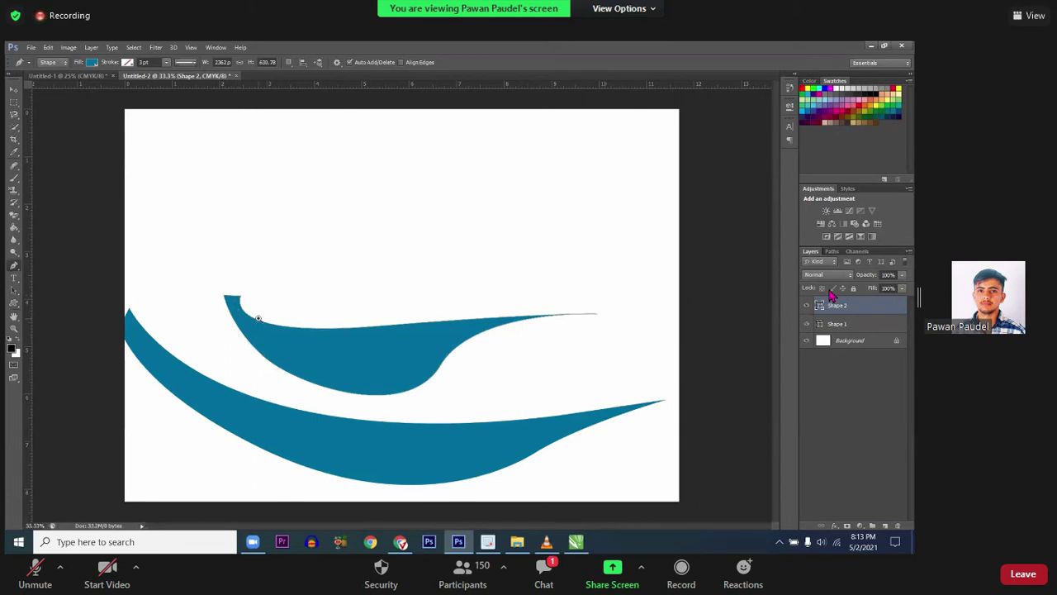
pyautogui.keyDown('ctrl'); pyautogui.click(281, 330); pyautogui.keyUp('ctrl')
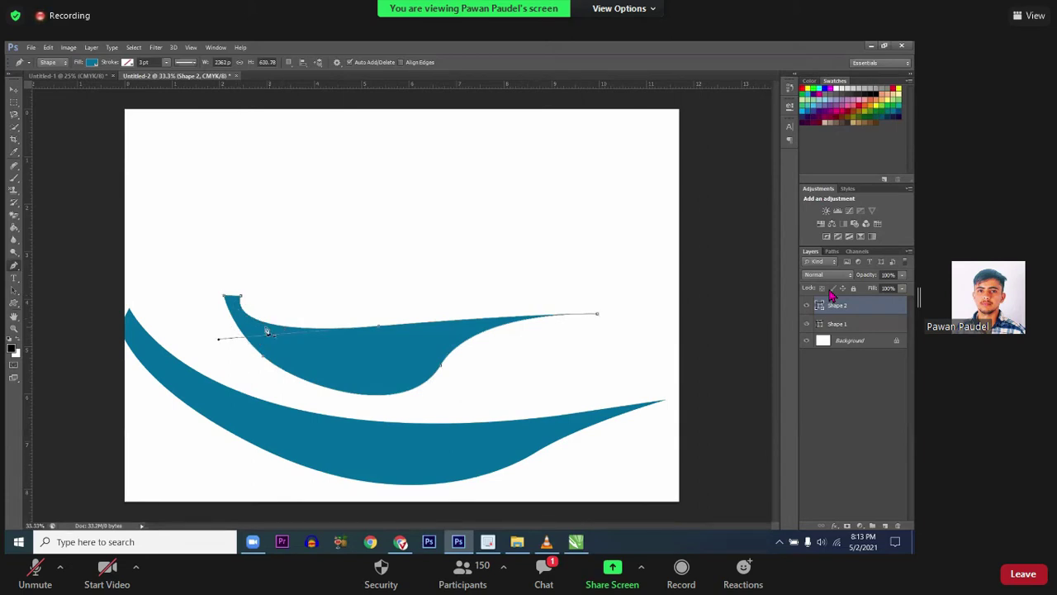
pyautogui.keyDown('ctrl'); pyautogui.click(217, 301); pyautogui.keyUp('ctrl')
pyautogui.keyDown('ctrl'); pyautogui.click(216, 301); pyautogui.keyUp('ctrl')
pyautogui.moveTo(203, 284); pyautogui.dragTo(637, 403)
pyautogui.press('Delete')
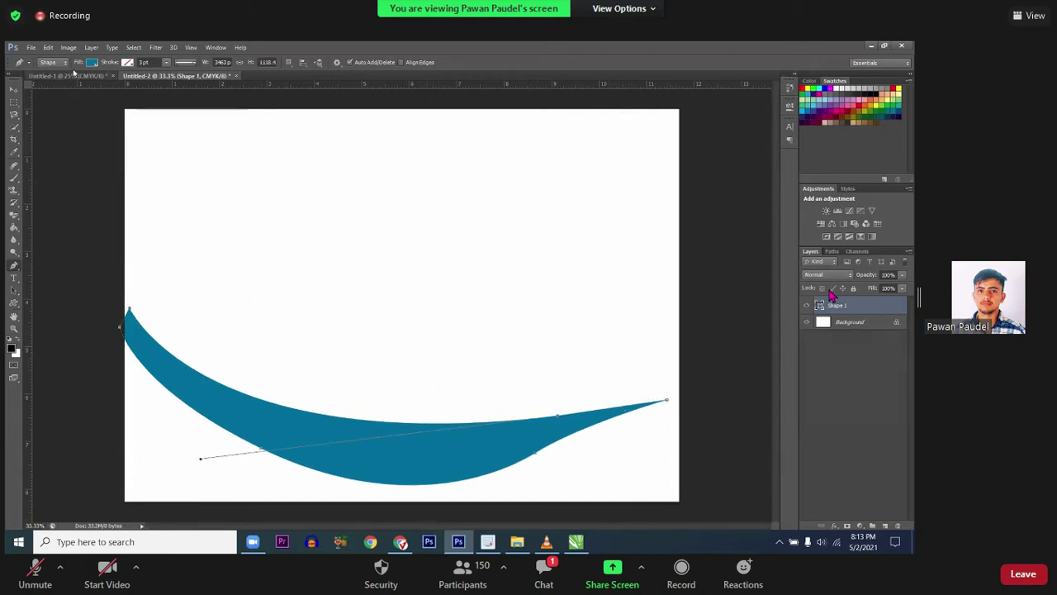
# Step: Set the crescent's stroke colour to red, giving it a thin red outline
pyautogui.click(129, 63)
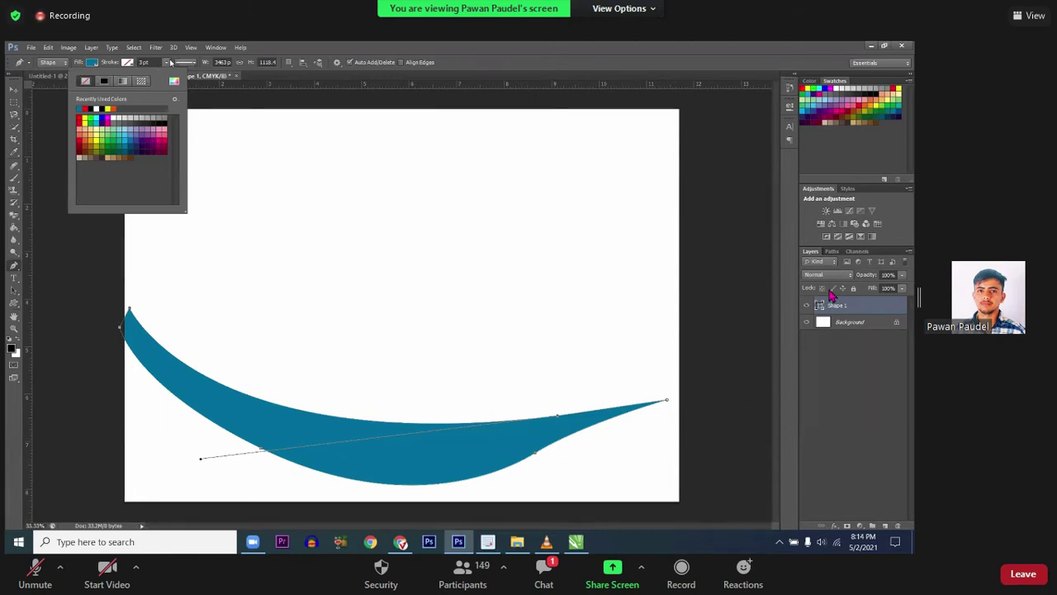
pyautogui.click(167, 62)
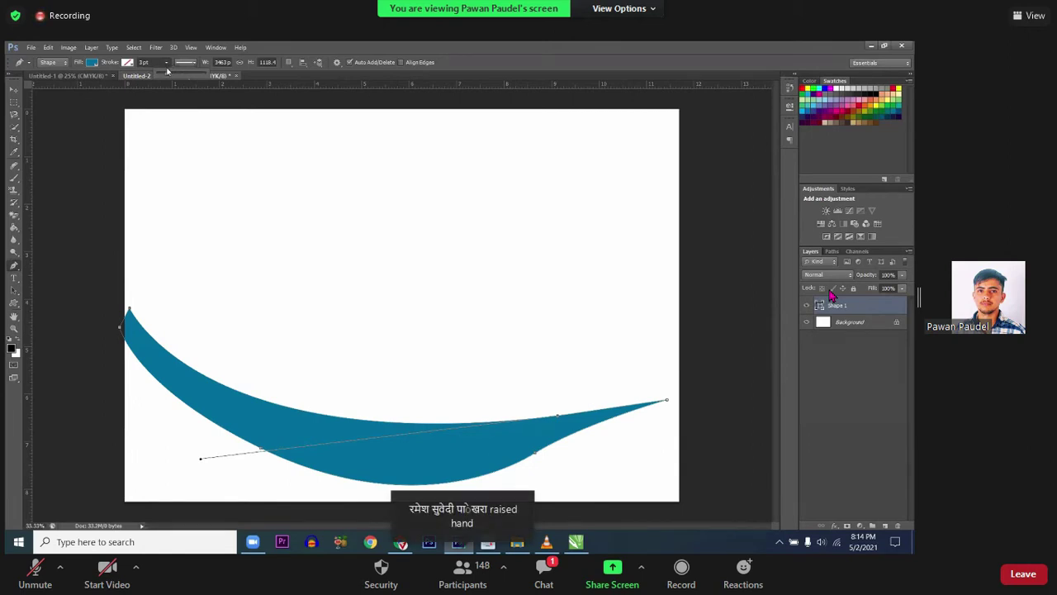
pyautogui.click(129, 69)
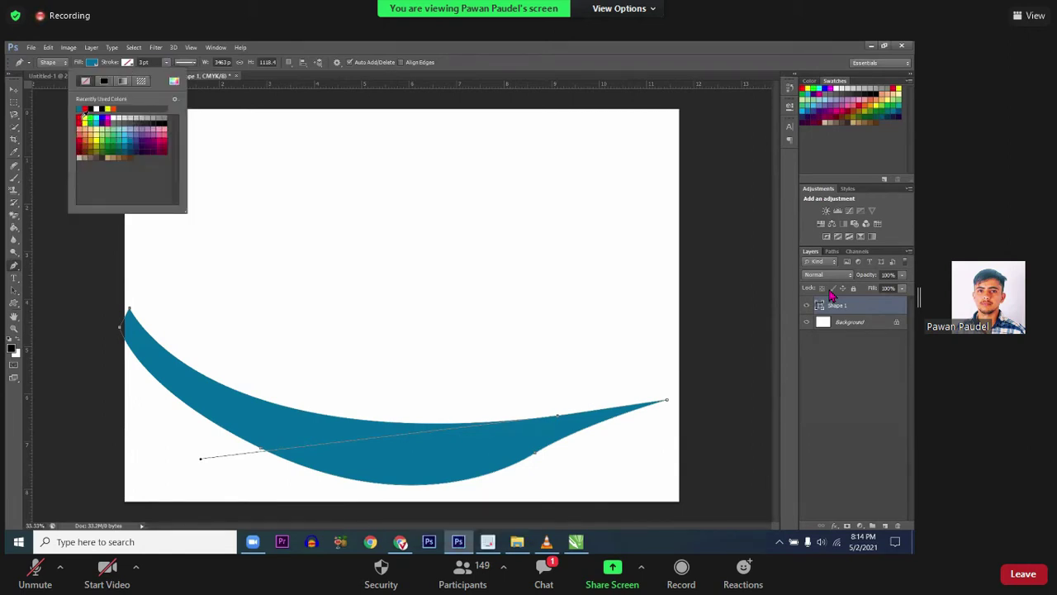
pyautogui.click(82, 122)
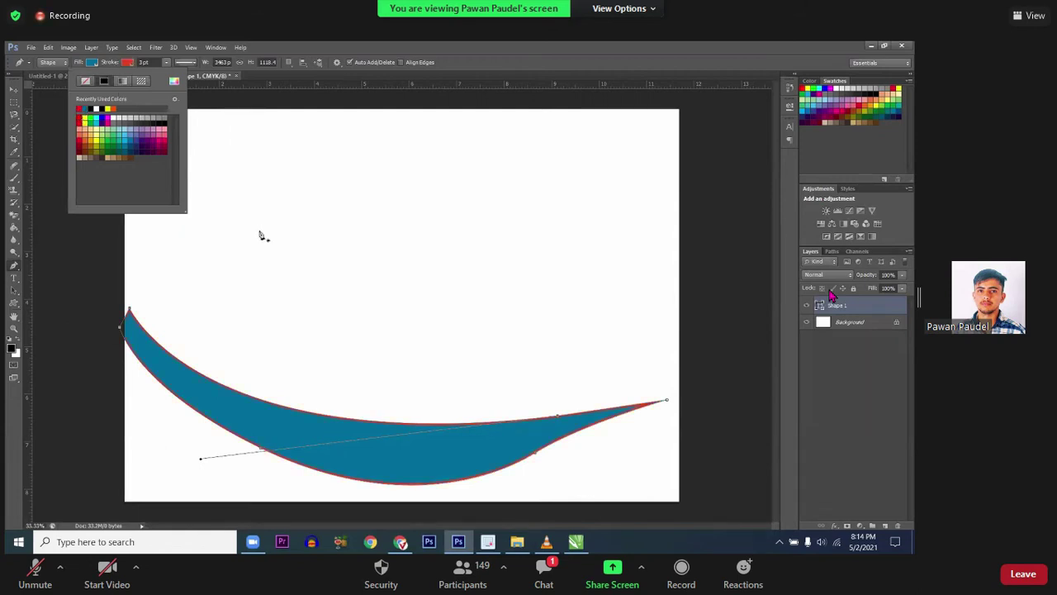
pyautogui.click(238, 219)
# Step: Draw a closed swoosh above the crescent with a sharp right tip and curved tail
pyautogui.moveTo(366, 247); pyautogui.dragTo(529, 245)
pyautogui.click(545, 269)
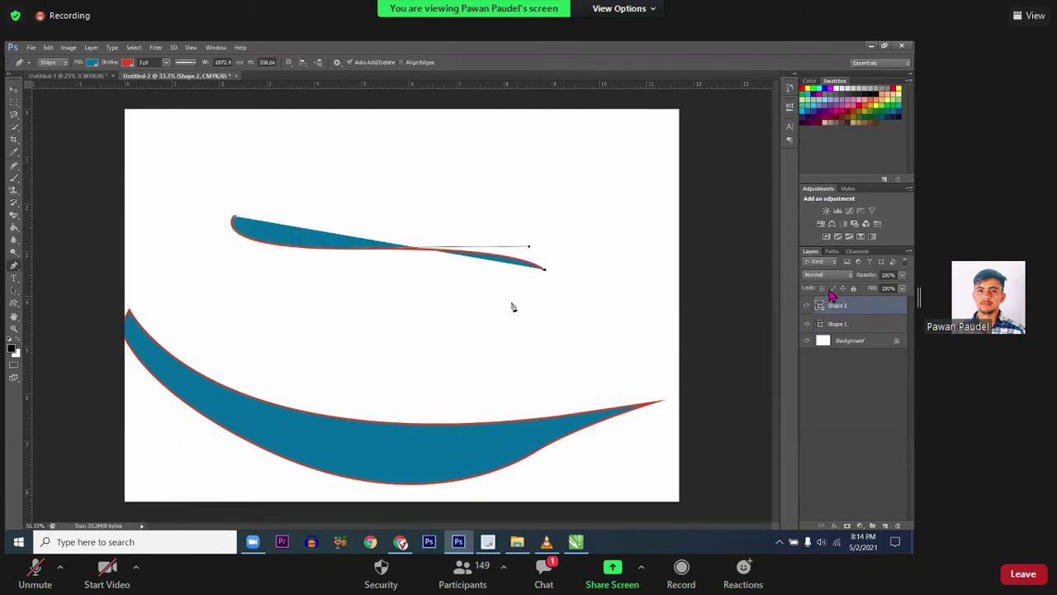
pyautogui.moveTo(624, 306); pyautogui.dragTo(655, 353)
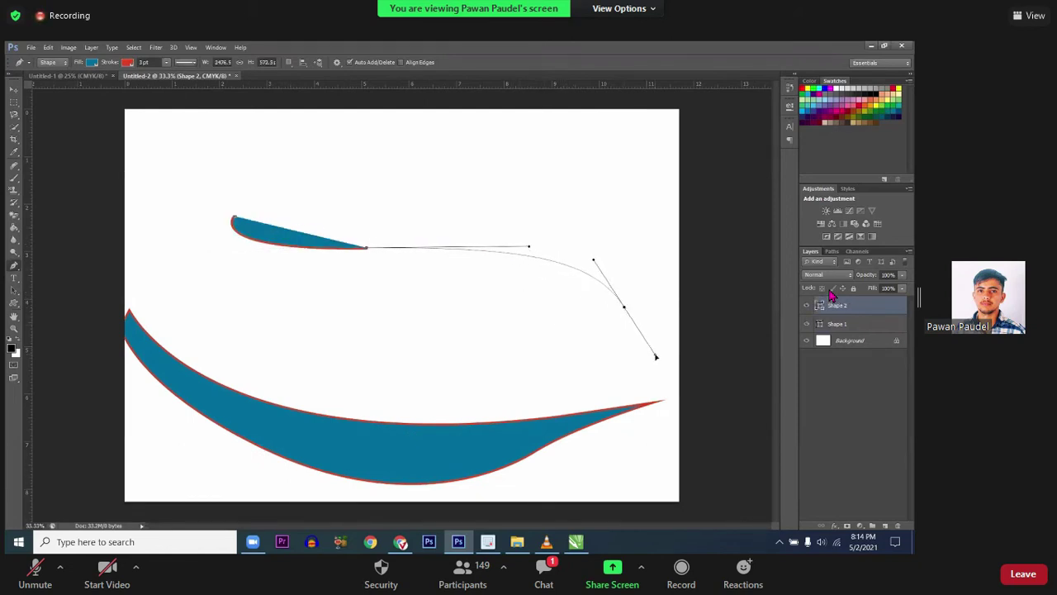
pyautogui.moveTo(411, 279)
pyautogui.mouseDown()
pyautogui.moveTo(388, 306)
pyautogui.moveTo(321, 331)
pyautogui.mouseUp()
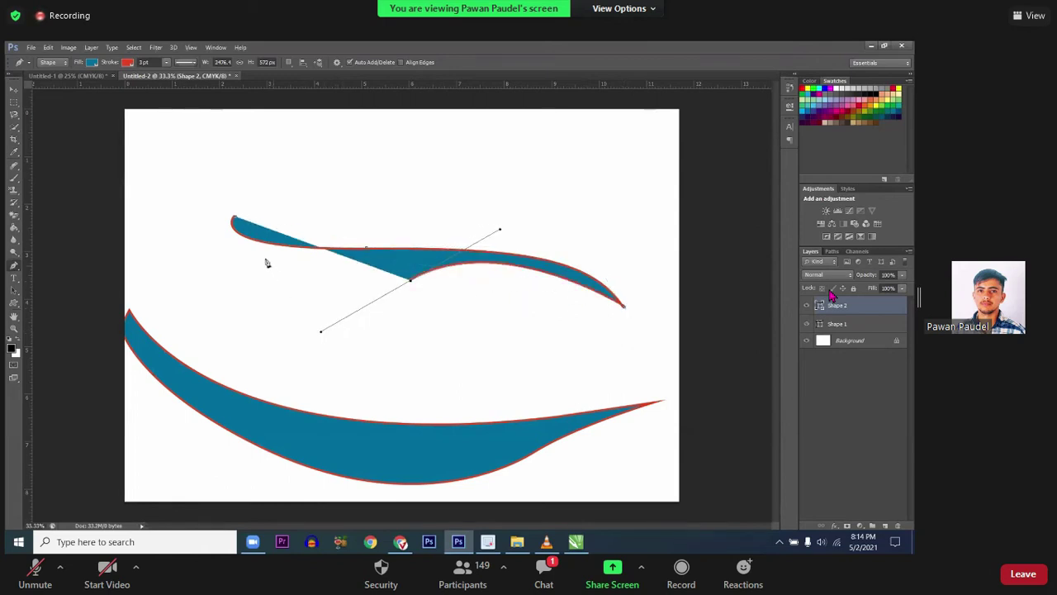
pyautogui.moveTo(234, 218)
pyautogui.mouseDown()
pyautogui.moveTo(211, 220)
pyautogui.moveTo(217, 164)
pyautogui.mouseUp()
pyautogui.press('Return')
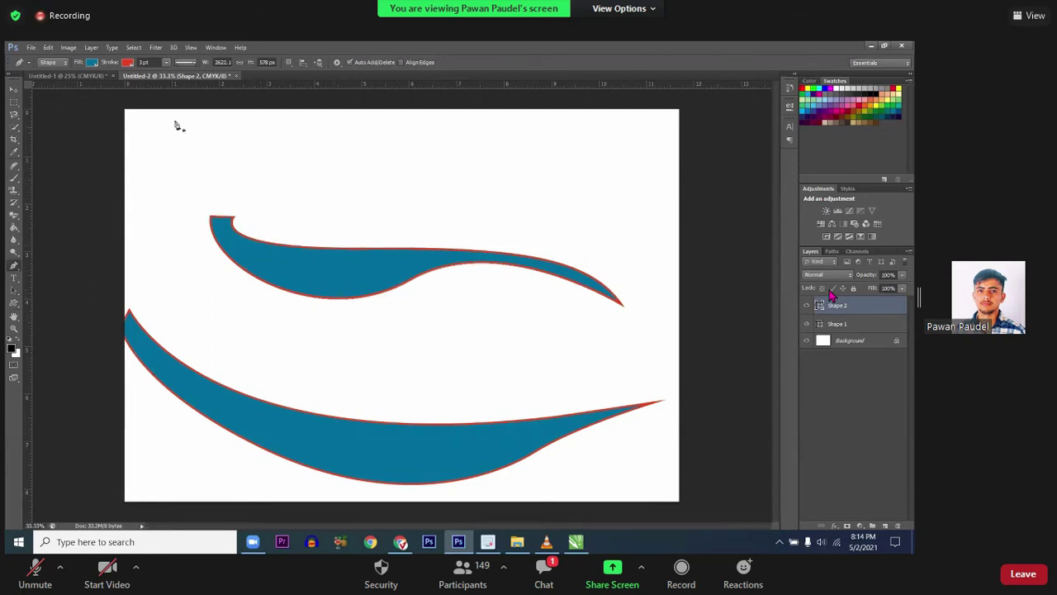
pyautogui.click(92, 64)
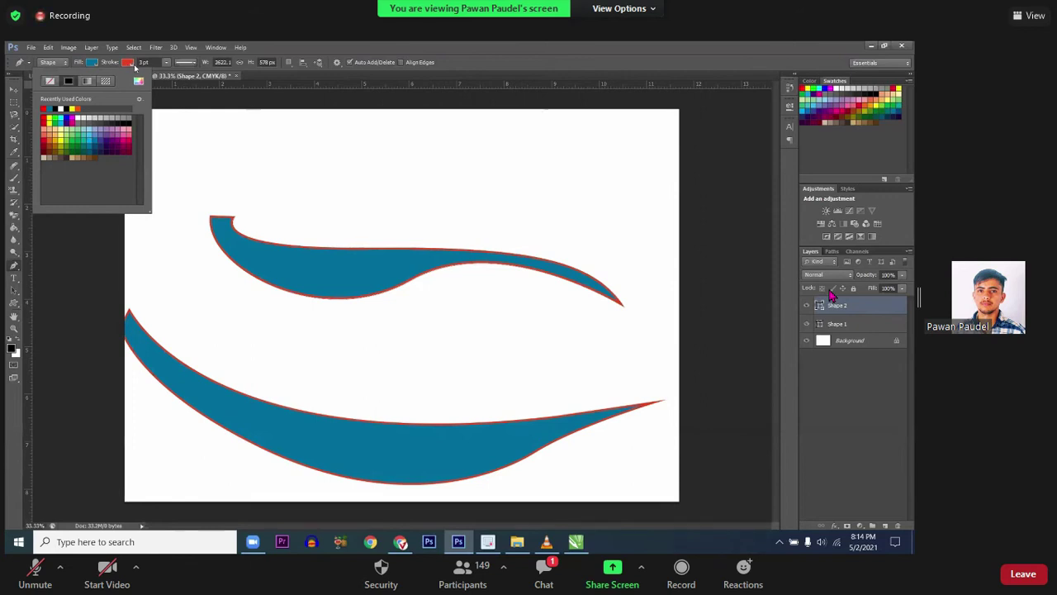
# Step: Thicken the upper swoosh's red stroke and change its style to dotted
pyautogui.click(166, 70)
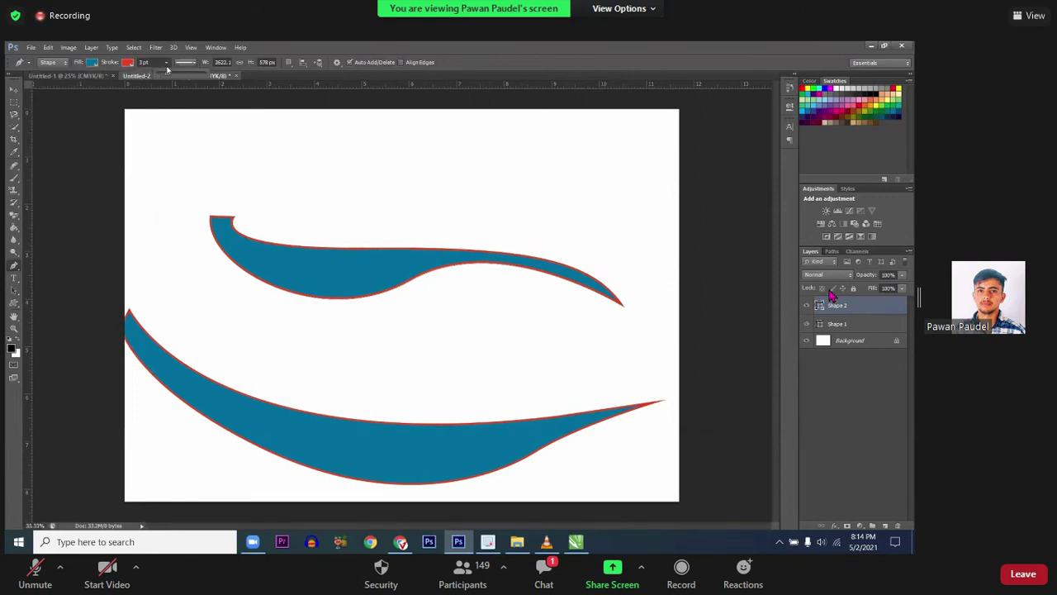
pyautogui.moveTo(170, 75); pyautogui.dragTo(195, 70)
pyautogui.click(195, 69)
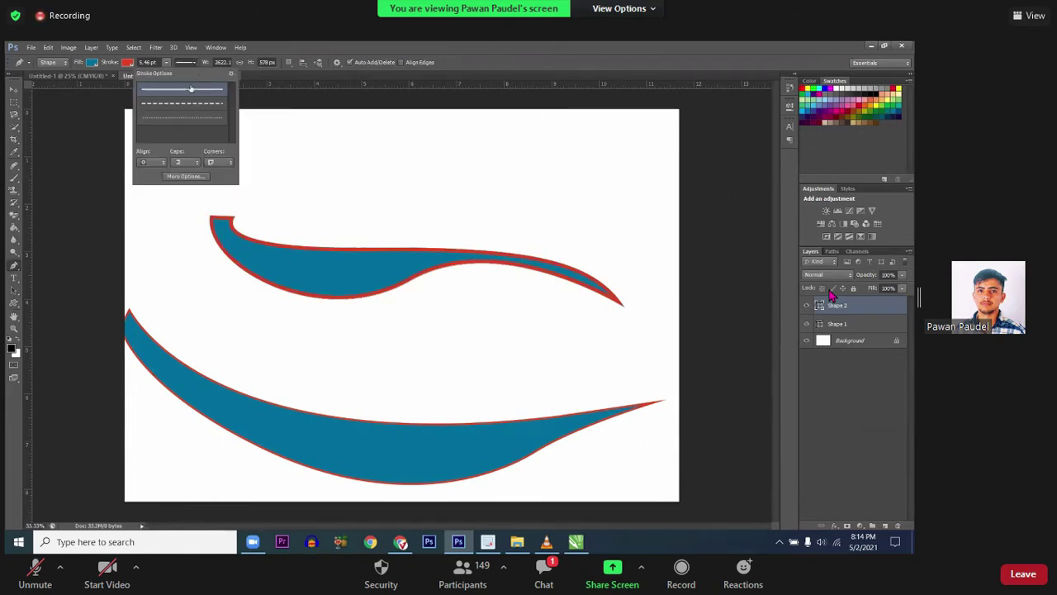
pyautogui.click(190, 105)
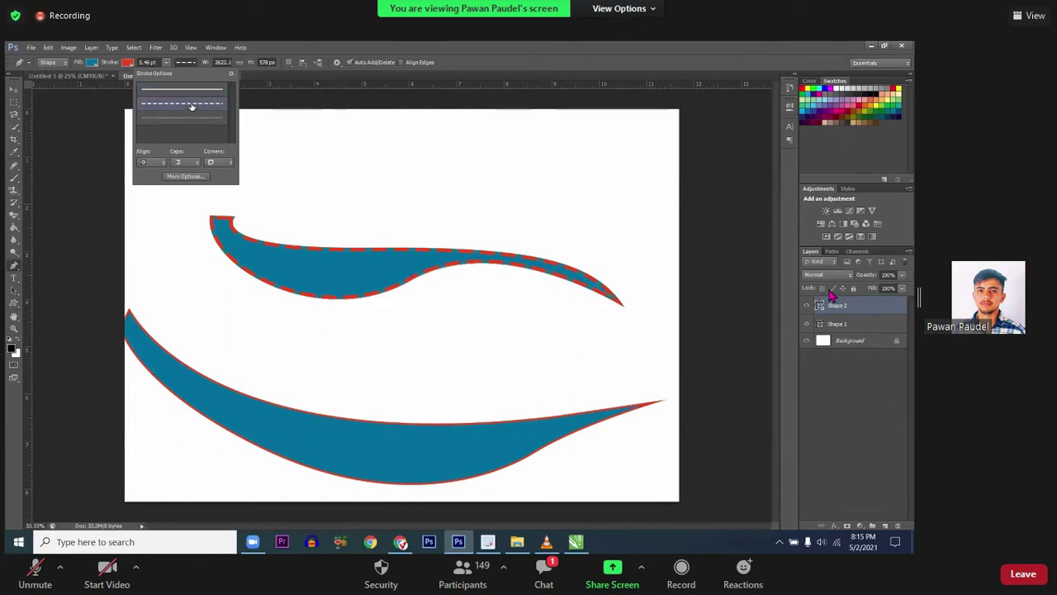
pyautogui.click(189, 122)
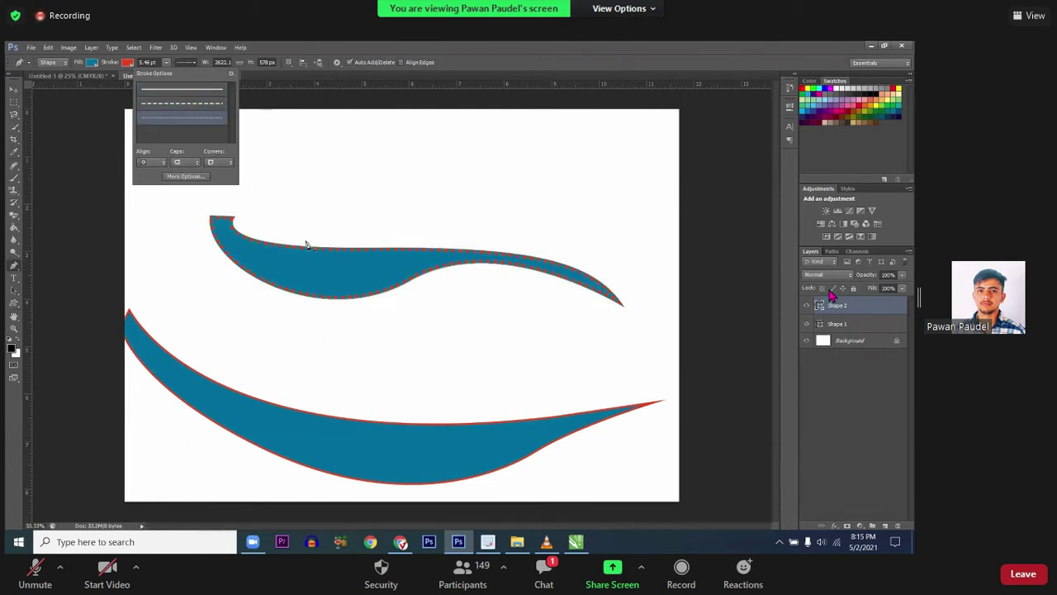
# Step: Set the upper swoosh's width to 538 px, then to 2567 px
pyautogui.scroll(1, 320, 253)
pyautogui.scroll(1, 317, 248)
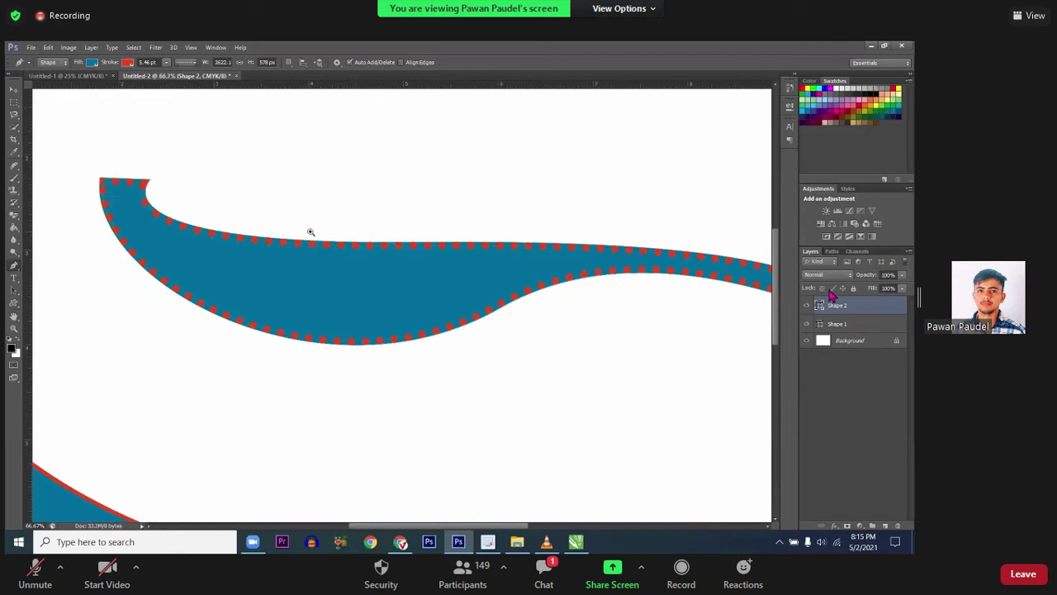
pyautogui.scroll(1, 309, 229)
pyautogui.click(188, 63)
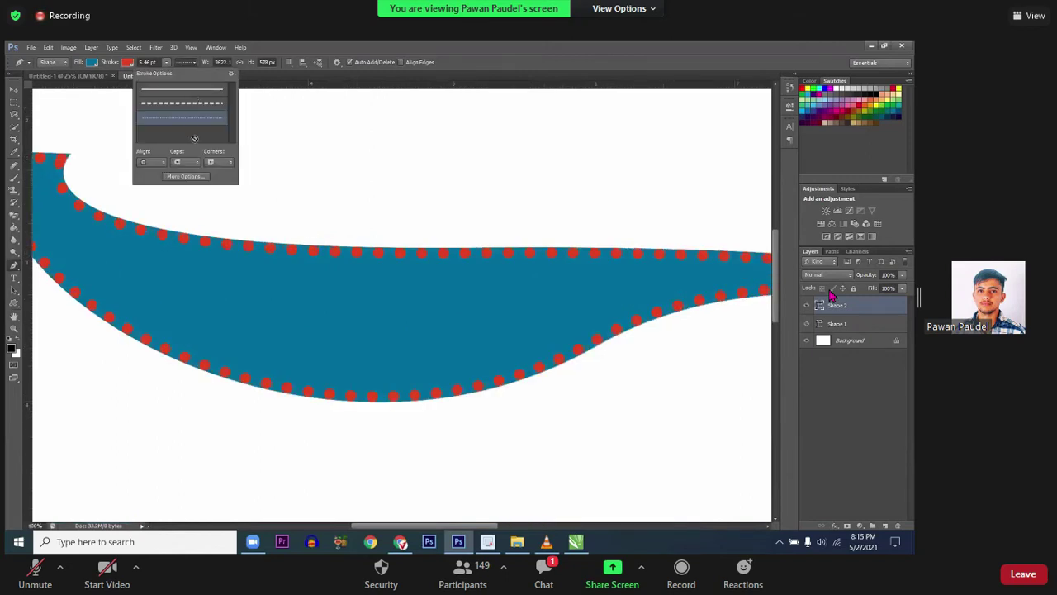
pyautogui.click(213, 65)
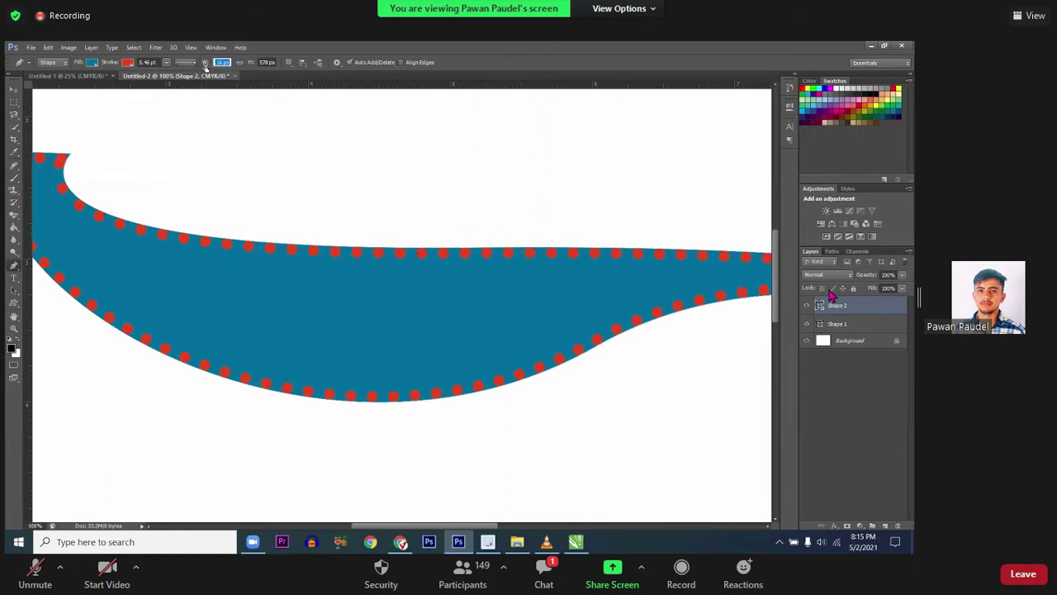
pyautogui.write('538')
pyautogui.press('Return')
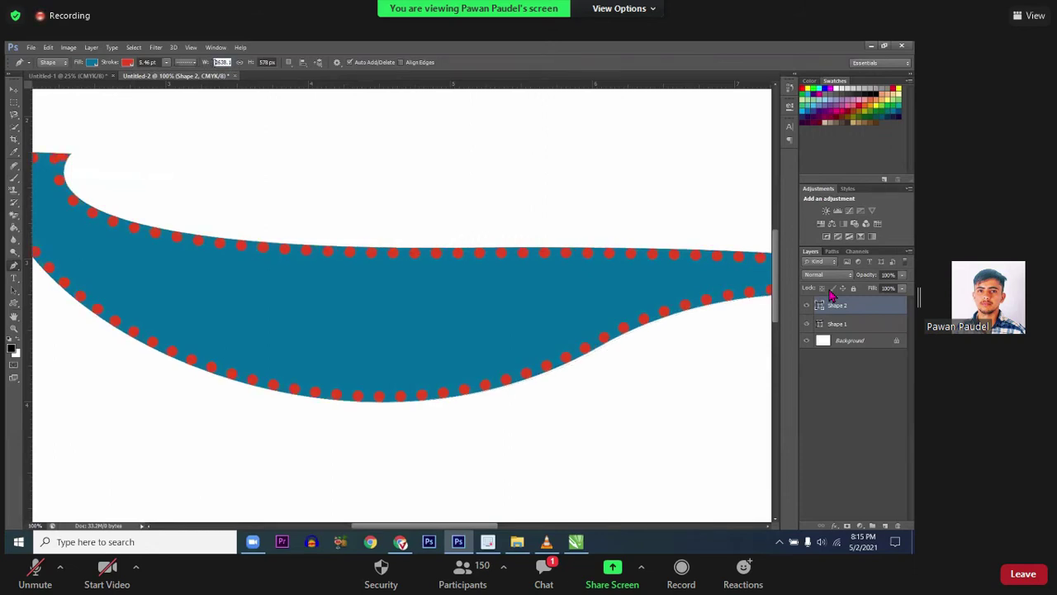
pyautogui.write('2567')
pyautogui.press('Return')
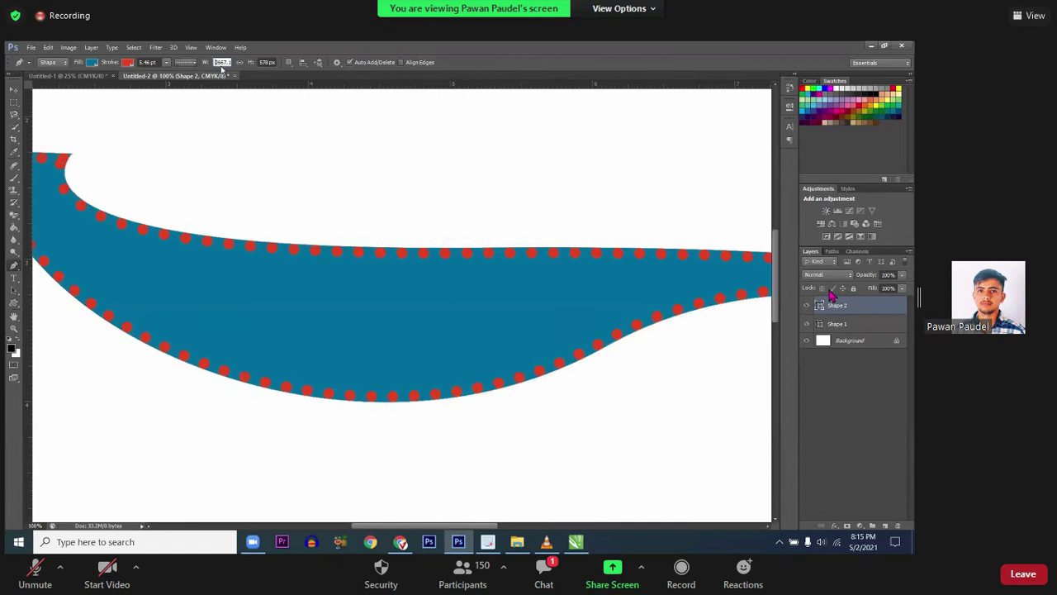
# Step: Set the upper swoosh's height to 608 px and its width to 2576 px
pyautogui.click(264, 62)
pyautogui.write('608')
pyautogui.press('Return')
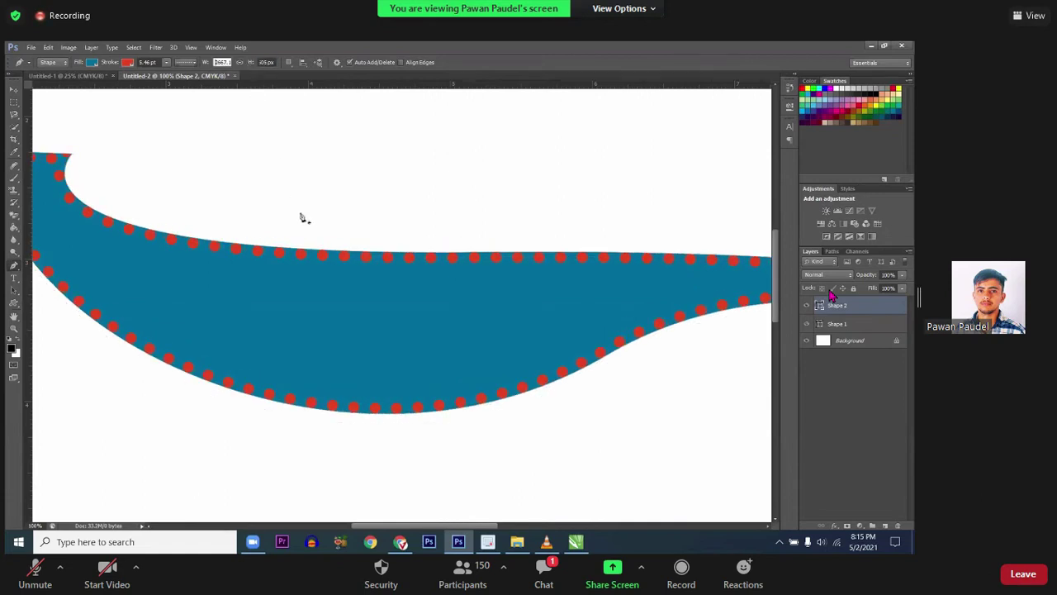
pyautogui.moveTo(302, 222)
pyautogui.mouseDown()
pyautogui.moveTo(256, 219)
pyautogui.moveTo(203, 116)
pyautogui.mouseUp()
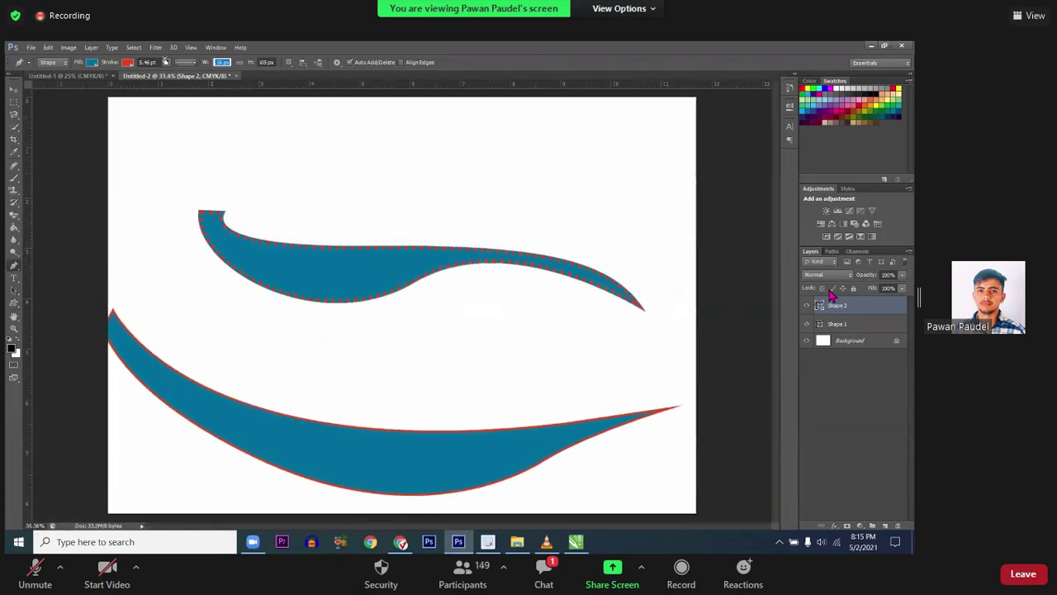
pyautogui.write('2576')
pyautogui.press('Return')
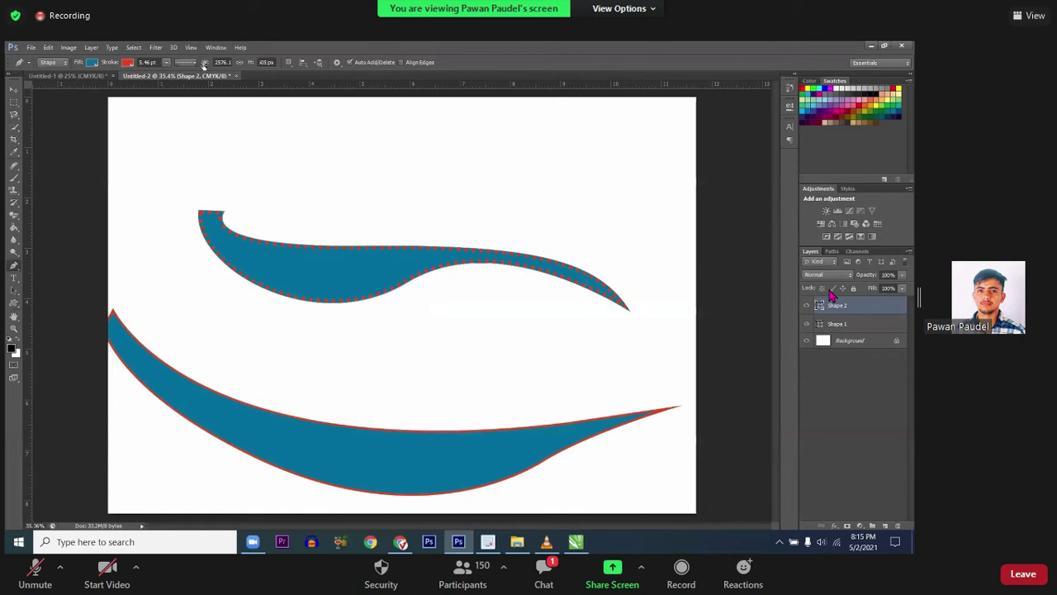
# Step: Revert the upper swoosh's resizing and delete the swoosh shapes
pyautogui.moveTo(175, 64); pyautogui.dragTo(327, 80)
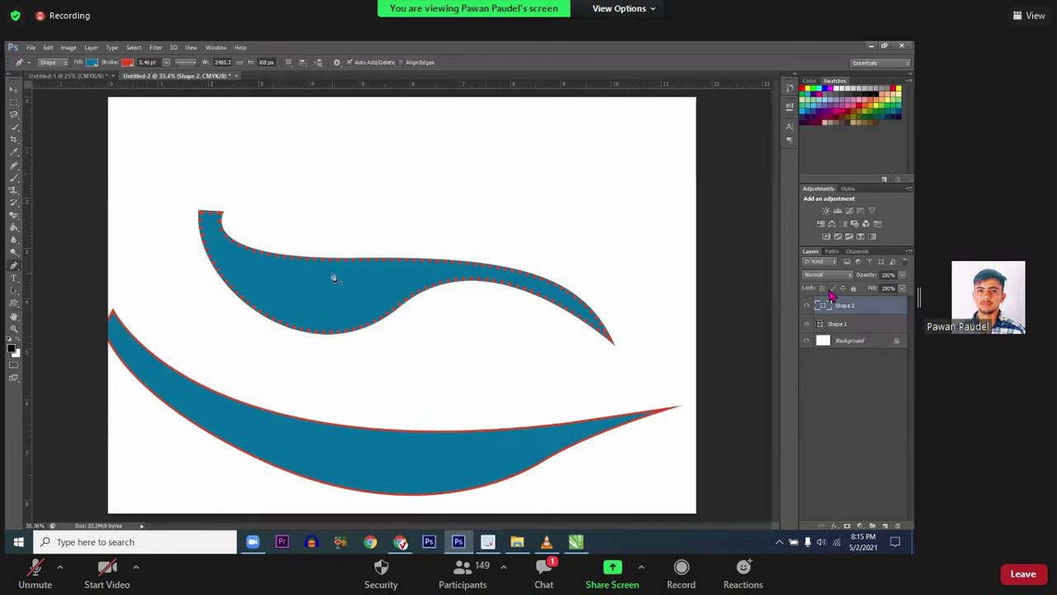
pyautogui.press('Up')
pyautogui.press('Up')
pyautogui.press('Up')
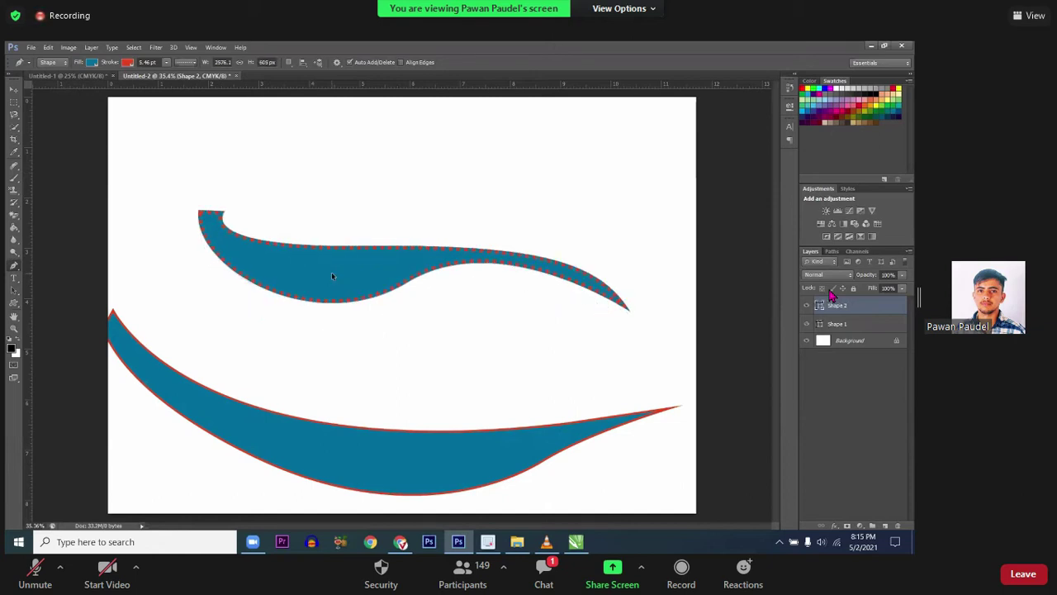
pyautogui.press('Up')
pyautogui.press('Up')
pyautogui.press('Up')
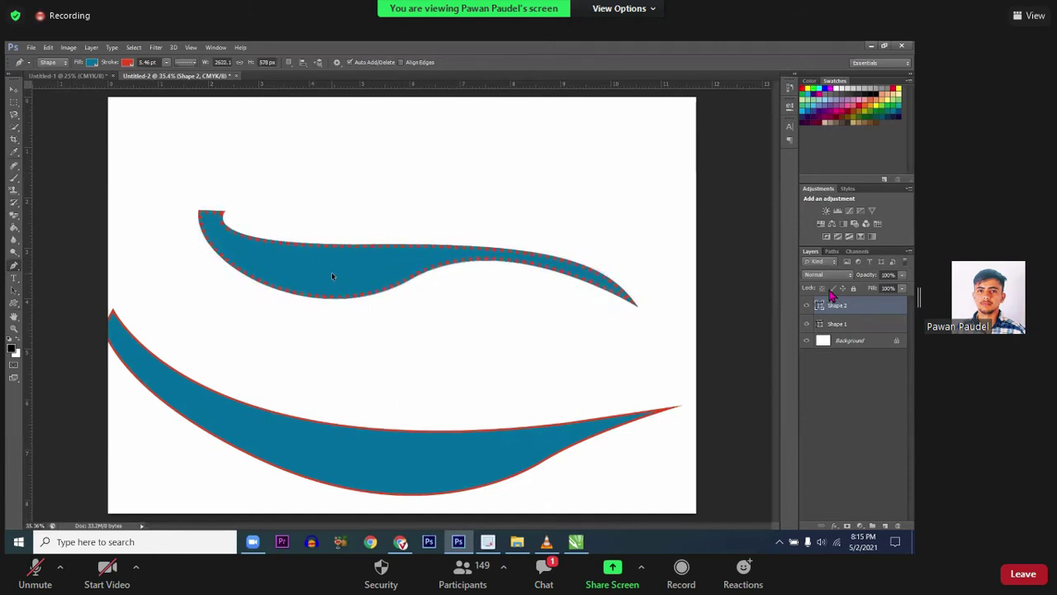
pyautogui.press('Delete')
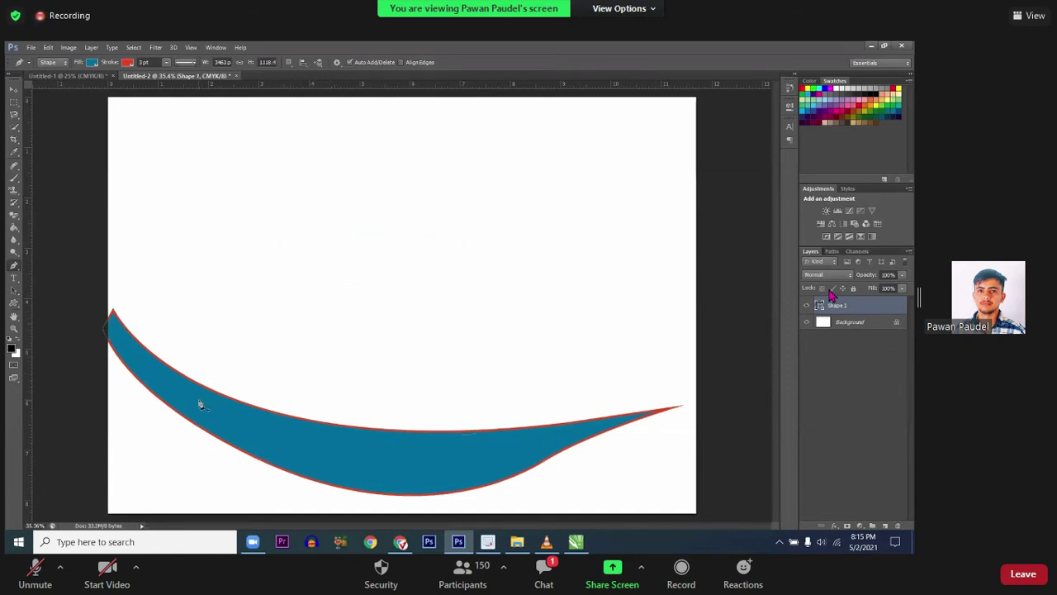
pyautogui.press('Delete')
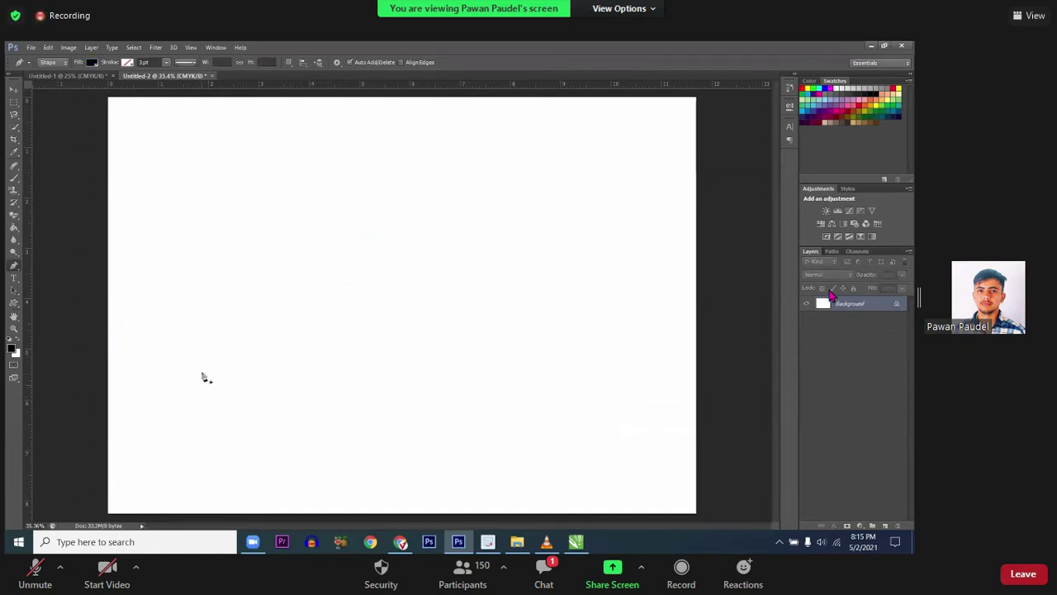
# Step: Reselect the standard Pen Tool and place a new shape's first anchor on the left
pyautogui.rightClick(20, 271)
pyautogui.click(19, 283)
pyautogui.click(20, 285)
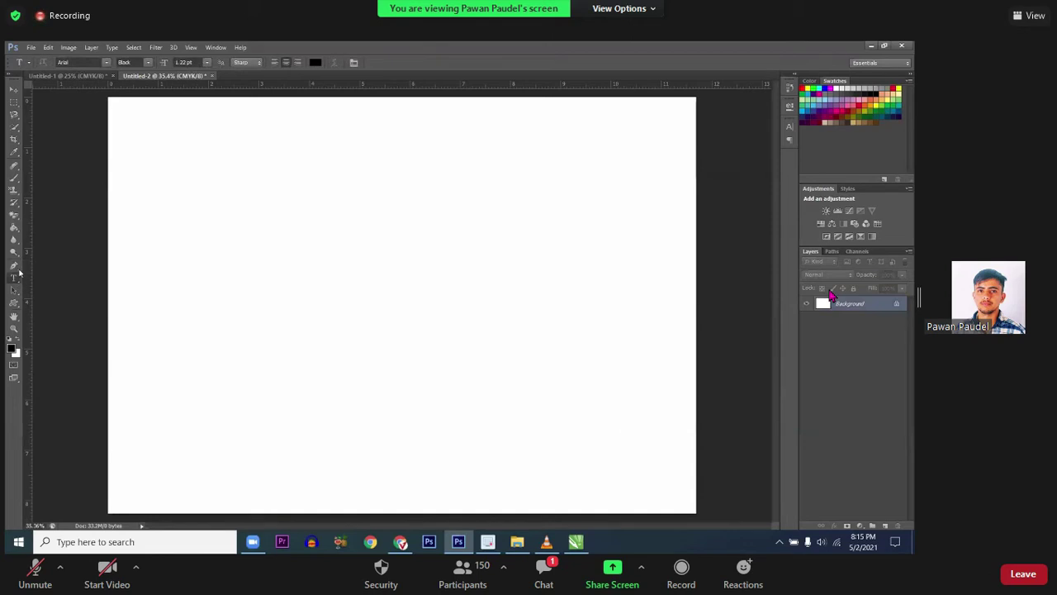
pyautogui.click(20, 271)
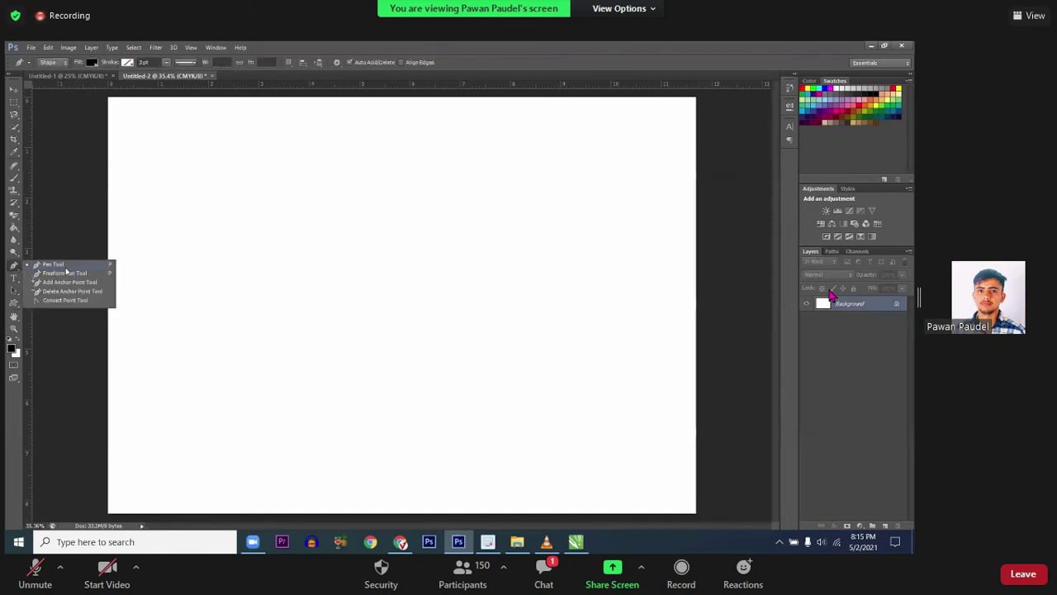
pyautogui.click(48, 264)
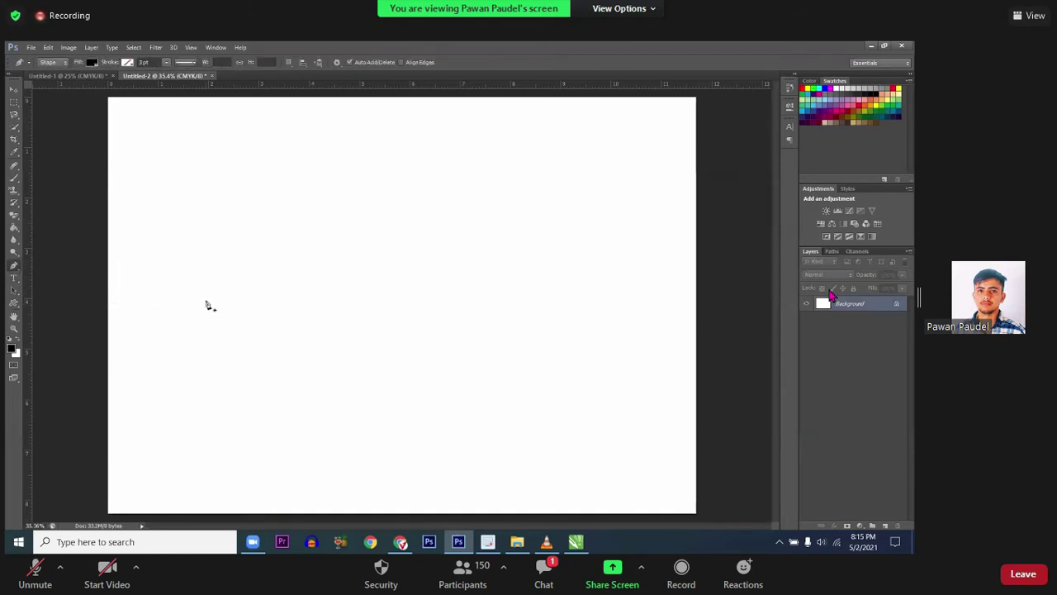
pyautogui.click(190, 289)
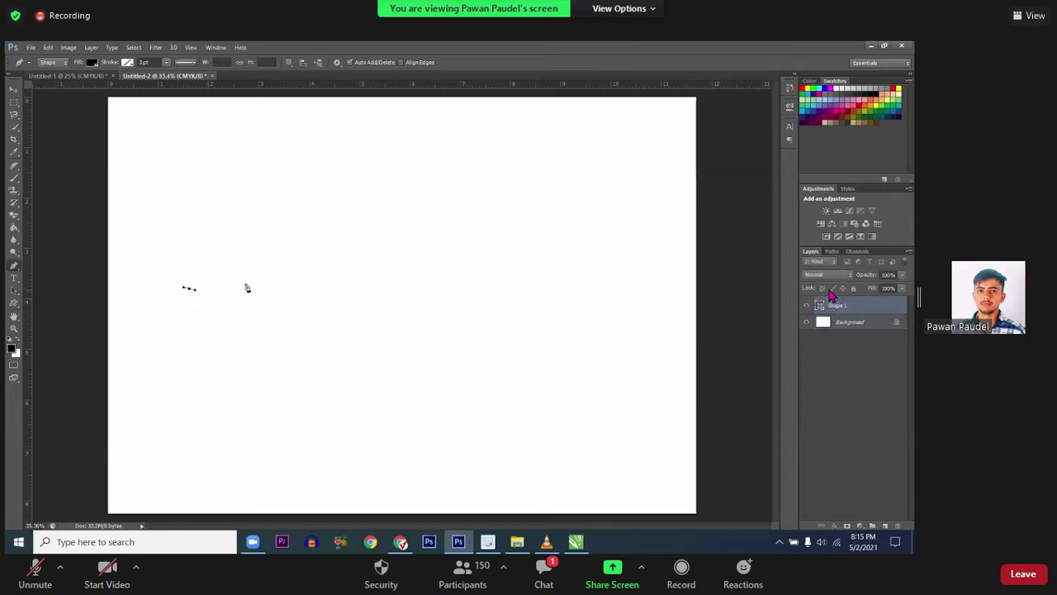
# Step: Add curved anchors forming a long tapered black curve extending rightward
pyautogui.moveTo(492, 258); pyautogui.dragTo(594, 303)
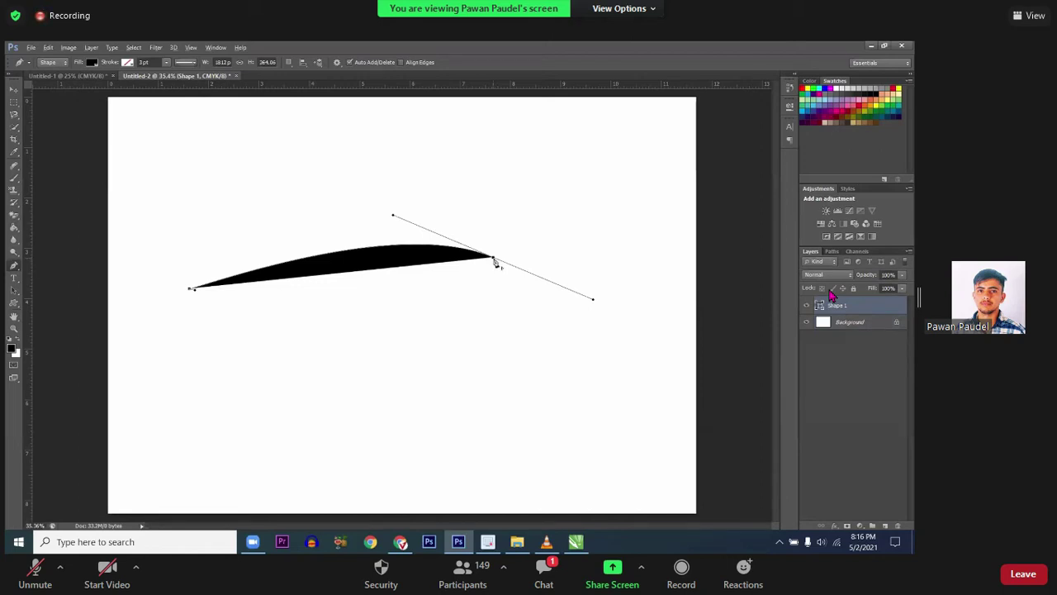
pyautogui.keyDown('alt'); pyautogui.click(493, 257); pyautogui.keyUp('alt')
pyautogui.moveTo(627, 253); pyautogui.dragTo(684, 210)
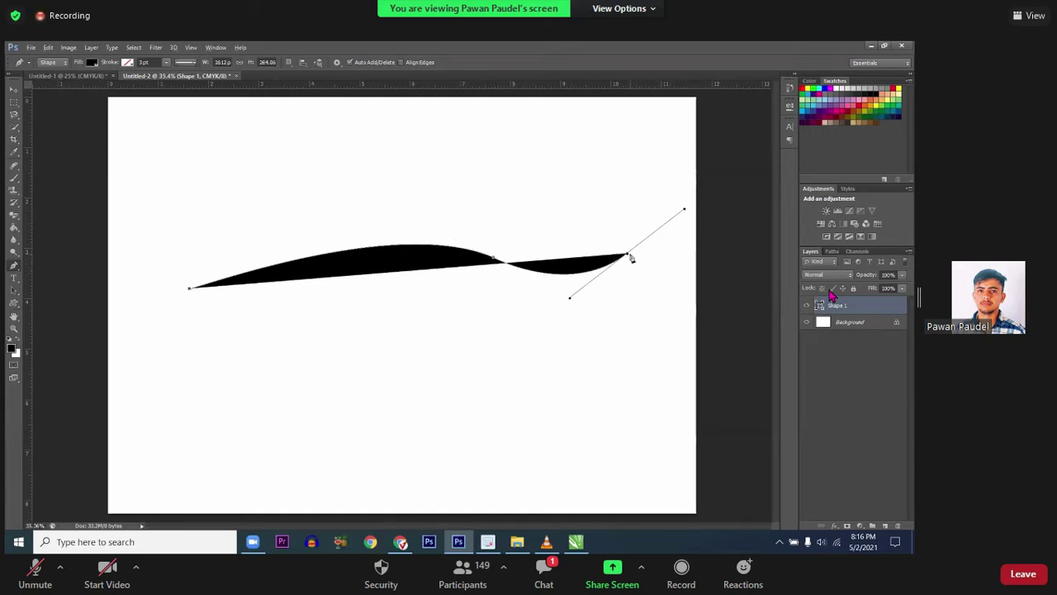
pyautogui.press('alt')
pyautogui.moveTo(632, 310); pyautogui.dragTo(614, 329)
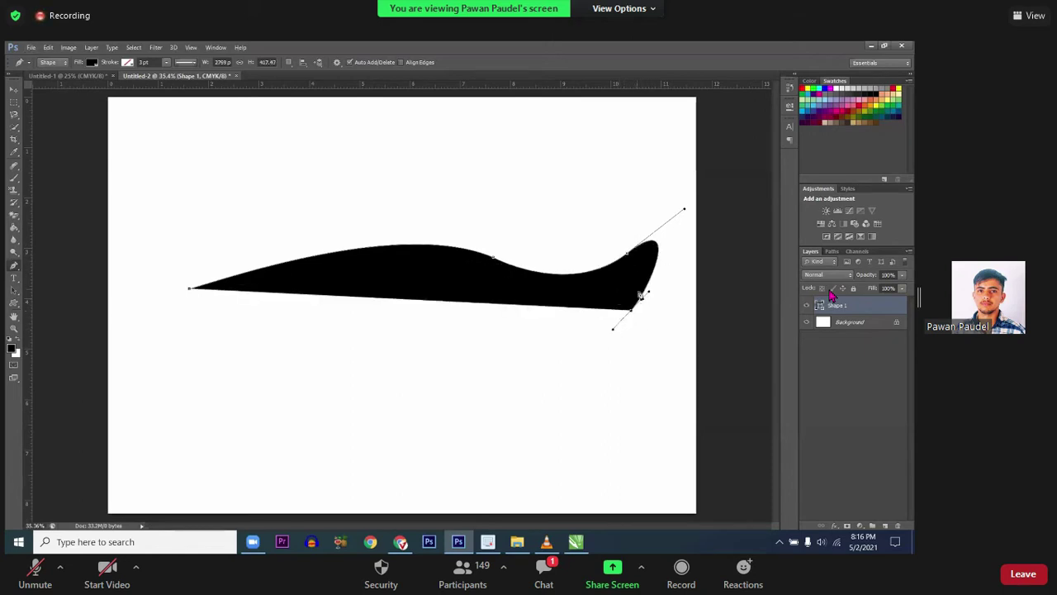
# Step: Try several right-end anchors for the curve, undoing each one
pyautogui.hotkey('ctrl', 'z')
pyautogui.moveTo(658, 264); pyautogui.dragTo(652, 289)
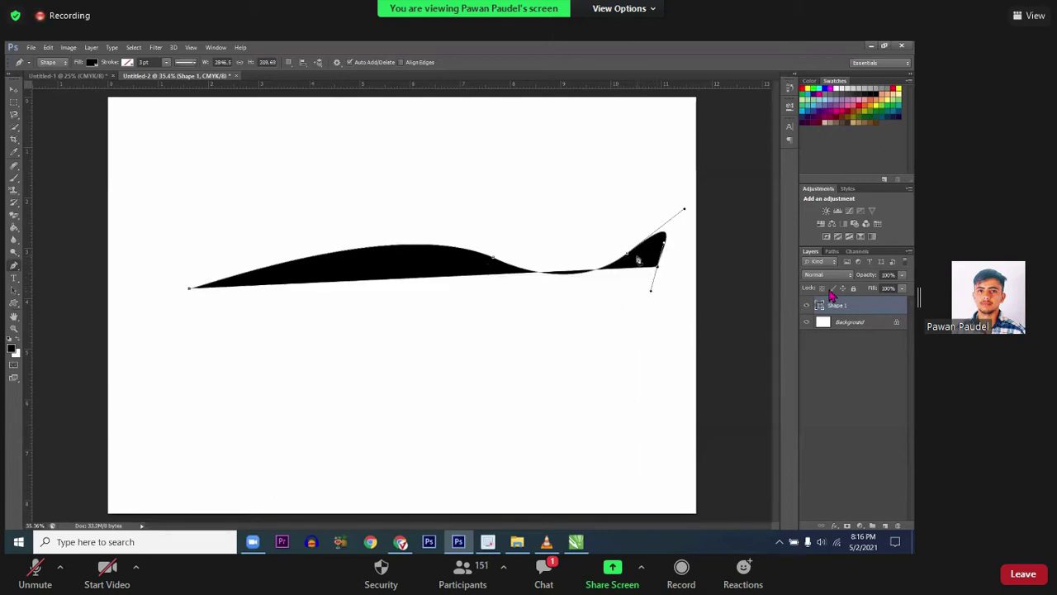
pyautogui.hotkey('ctrl', 'z')
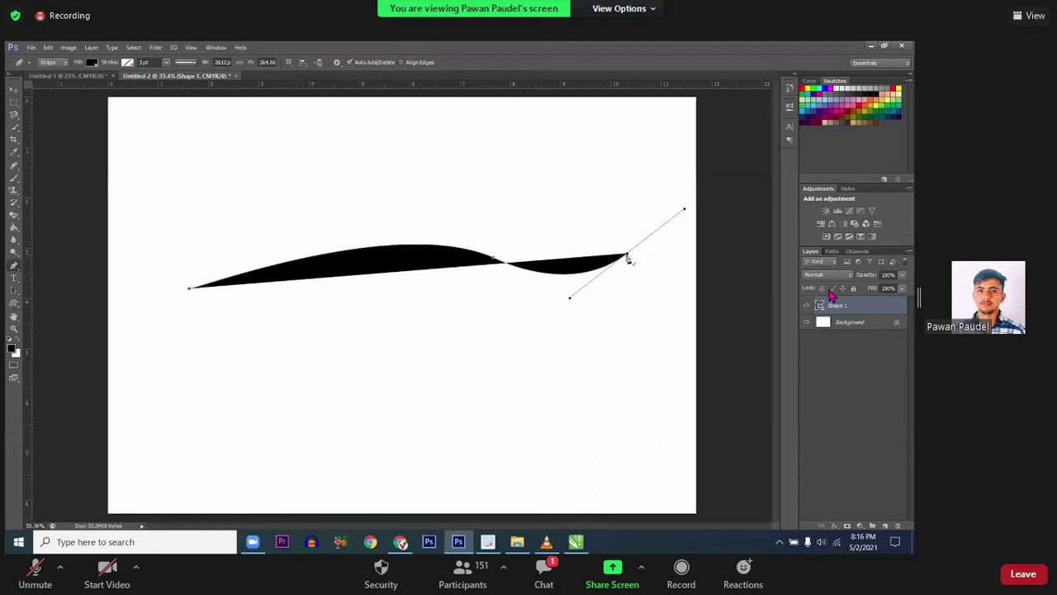
pyautogui.moveTo(676, 266); pyautogui.dragTo(664, 286)
pyautogui.hotkey('ctrl', 'z')
pyautogui.press('alt')
pyautogui.rightClick(14, 268)
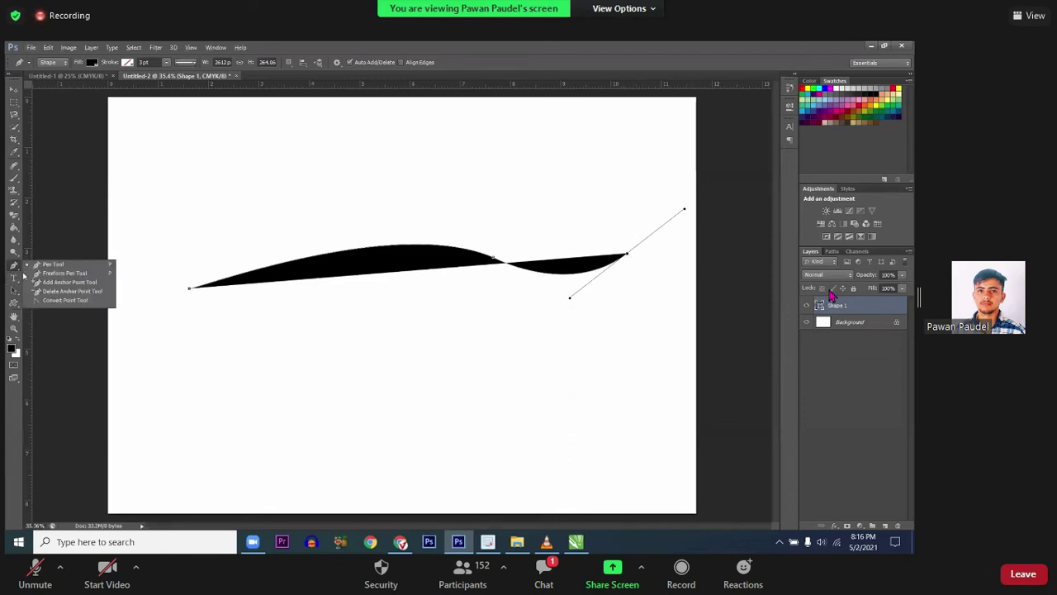
# Step: Convert the curve's right-end anchor to a corner and reshape the end into a wave
pyautogui.click(56, 301)
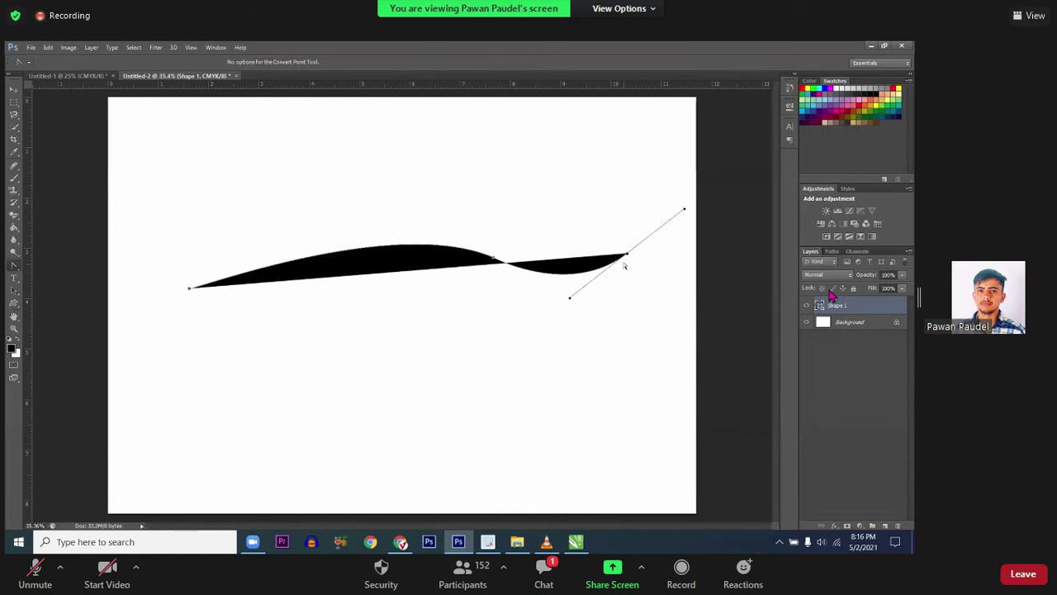
pyautogui.click(627, 255)
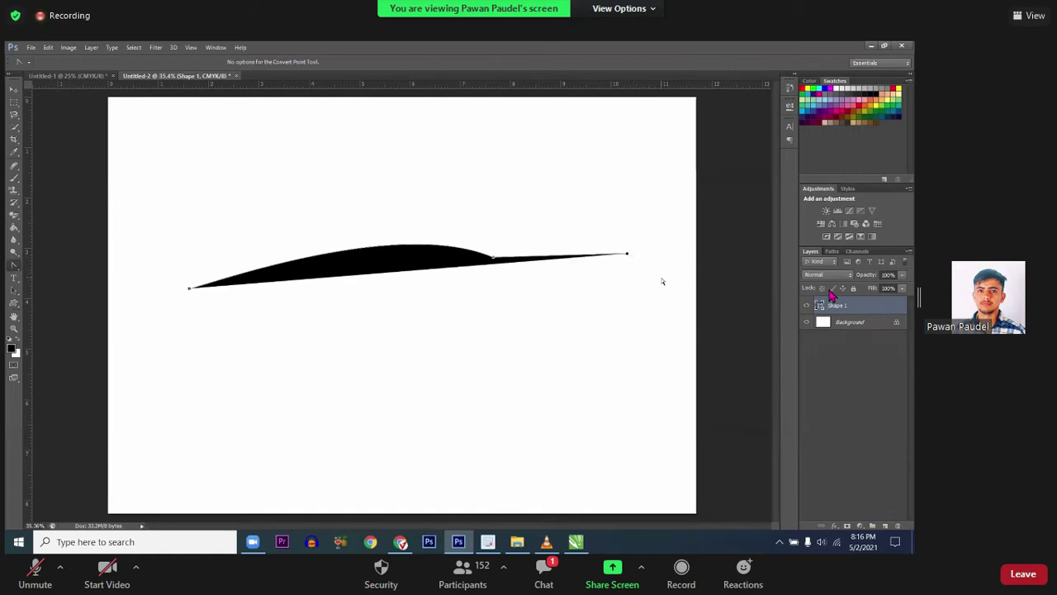
pyautogui.press('p')
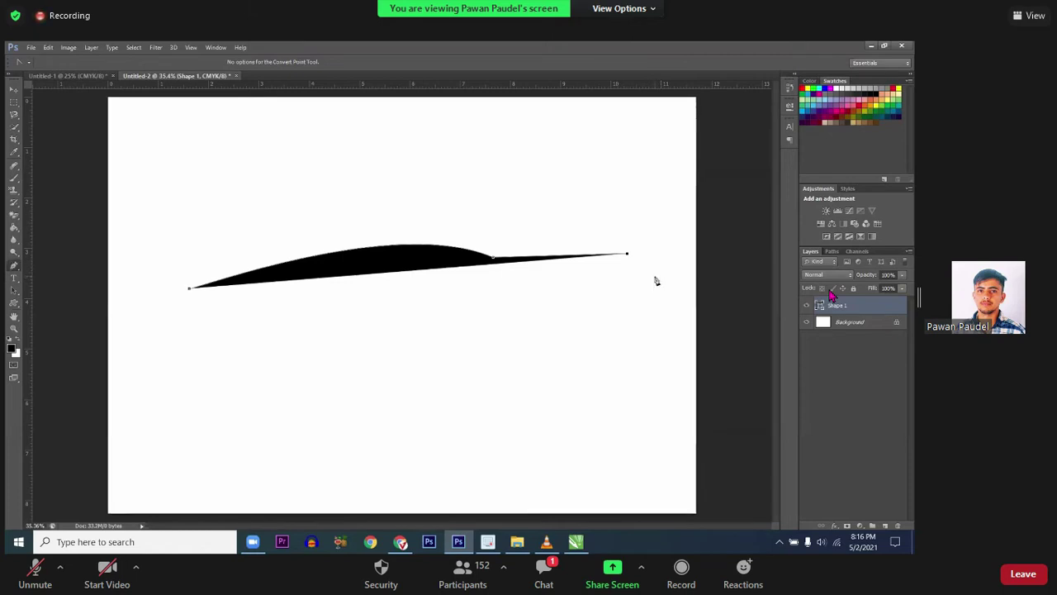
pyautogui.rightClick(20, 272)
pyautogui.click(46, 266)
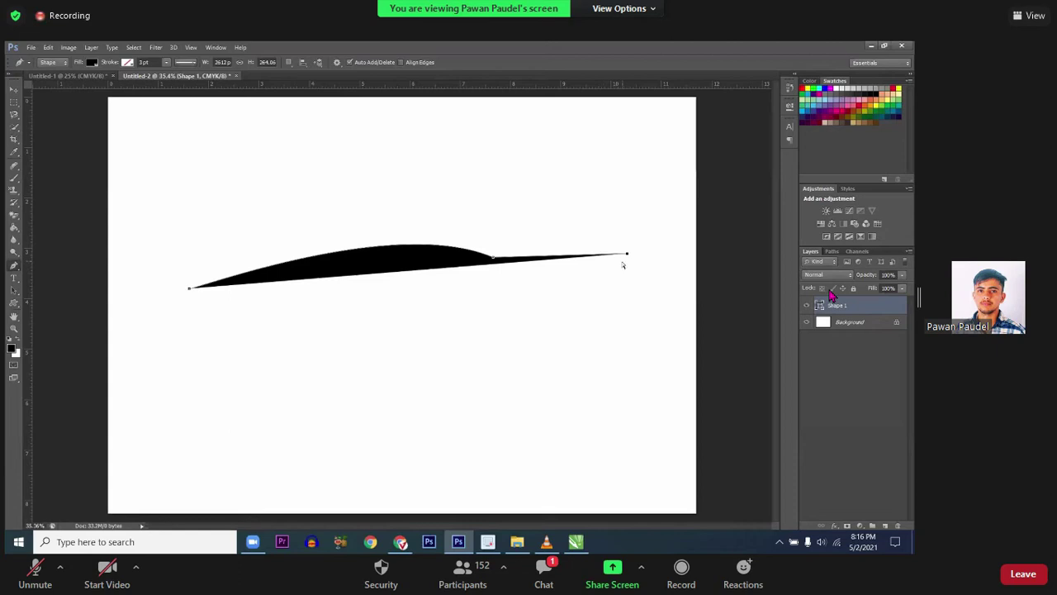
pyautogui.moveTo(627, 254); pyautogui.dragTo(684, 209)
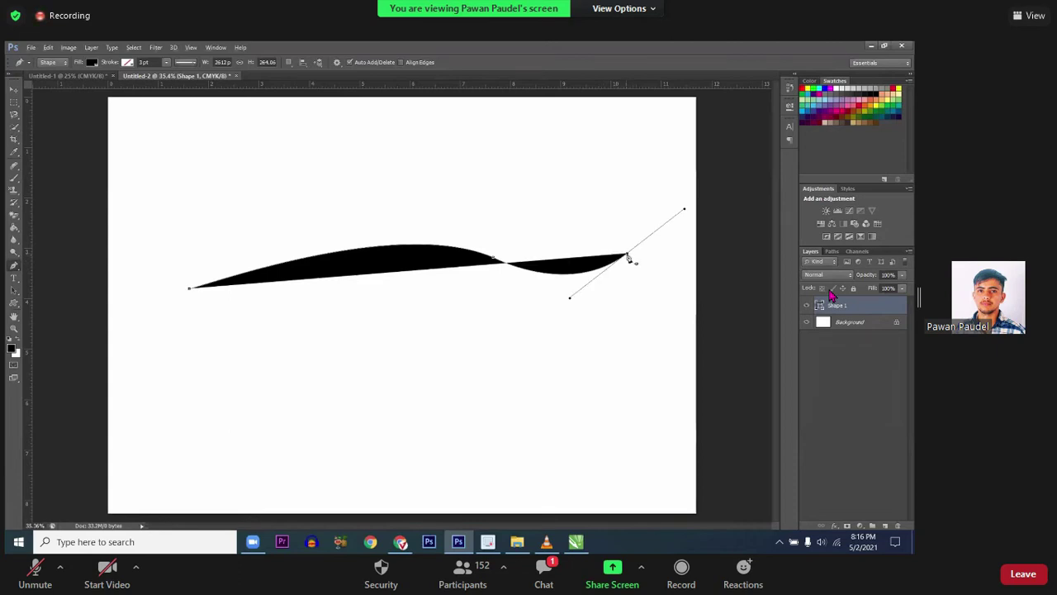
pyautogui.keyDown('alt'); pyautogui.click(629, 256); pyautogui.keyUp('alt')
# Step: Add a rounded lower-right end, close the shape with a flat base, and undo a stray anchor
pyautogui.moveTo(683, 290); pyautogui.dragTo(676, 327)
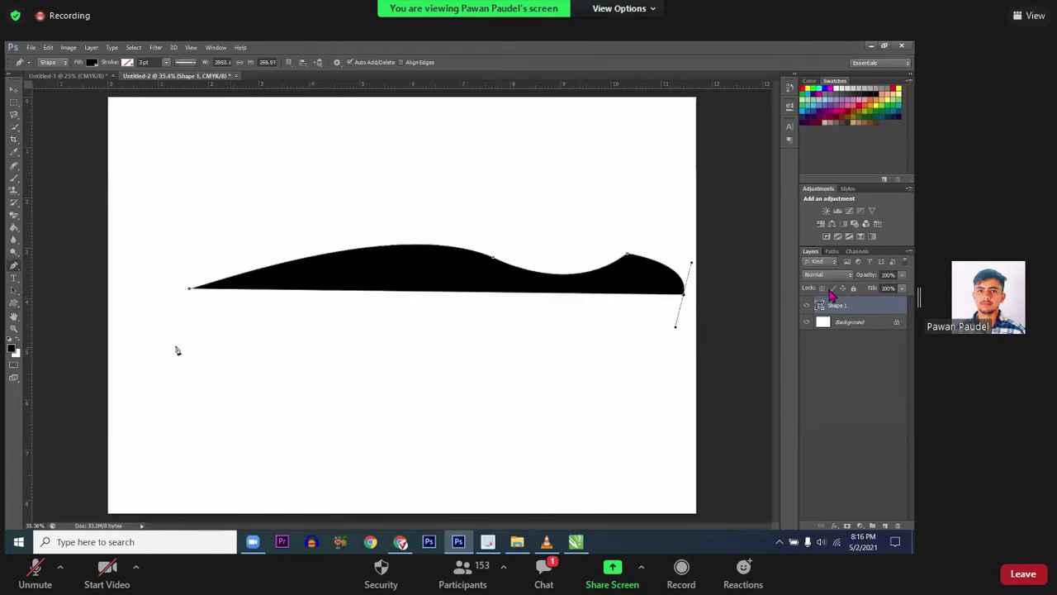
pyautogui.click(191, 290)
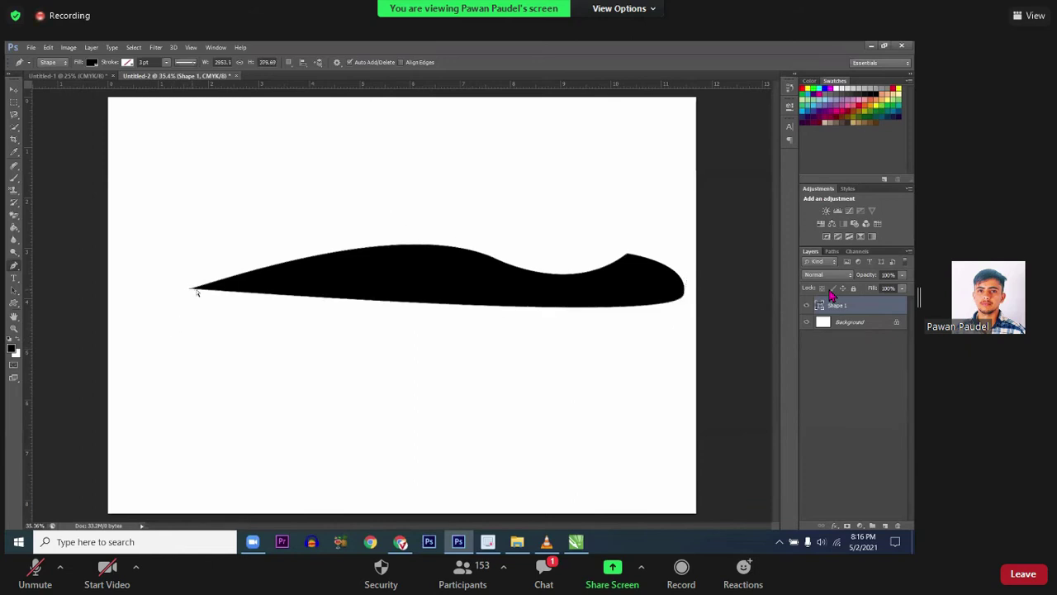
pyautogui.keyDown('alt'); pyautogui.click(685, 295); pyautogui.keyUp('alt')
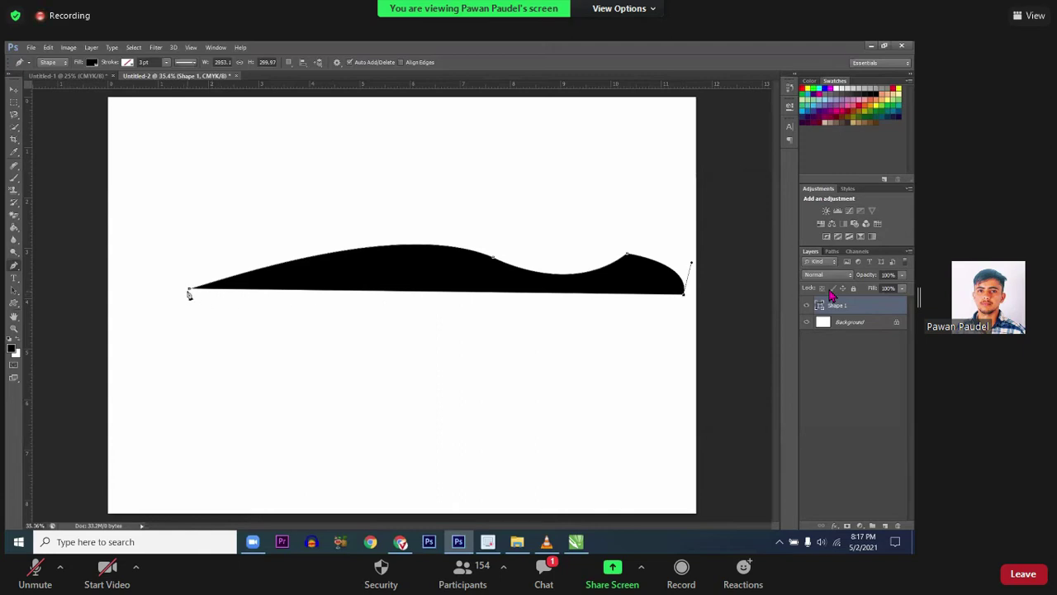
pyautogui.click(296, 320)
pyautogui.hotkey('ctrl', 'z')
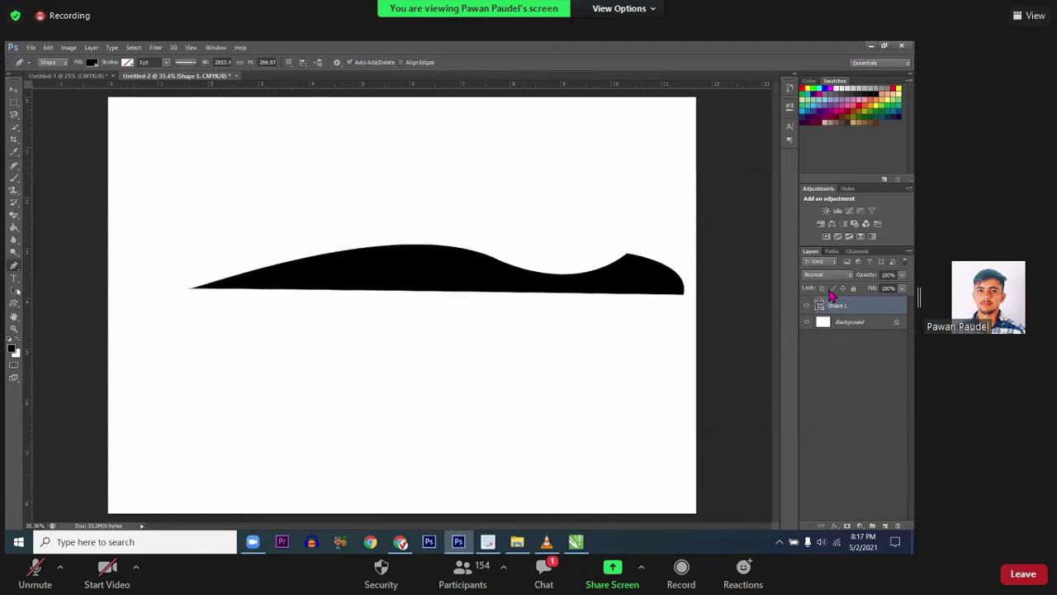
pyautogui.rightClick(17, 268)
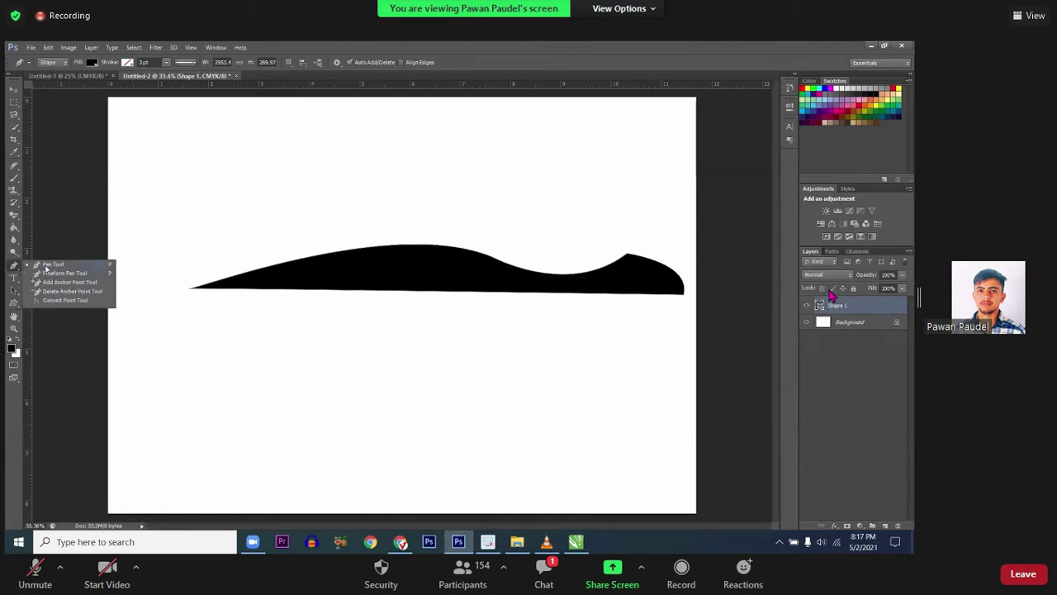
pyautogui.click(47, 266)
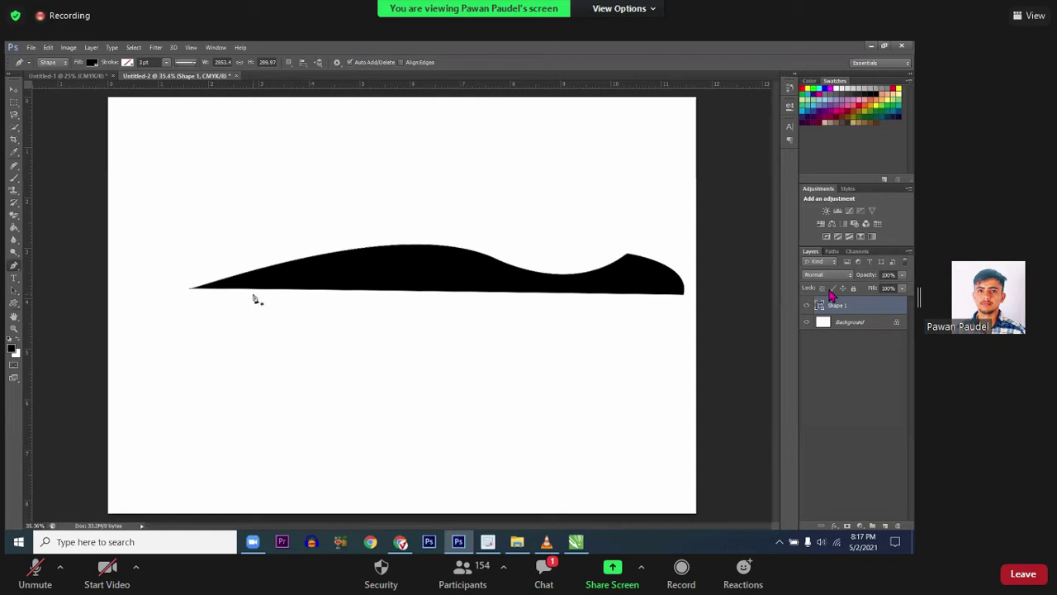
# Step: Delete the black wave shape (Shape 1) from the canvas
pyautogui.press('a')
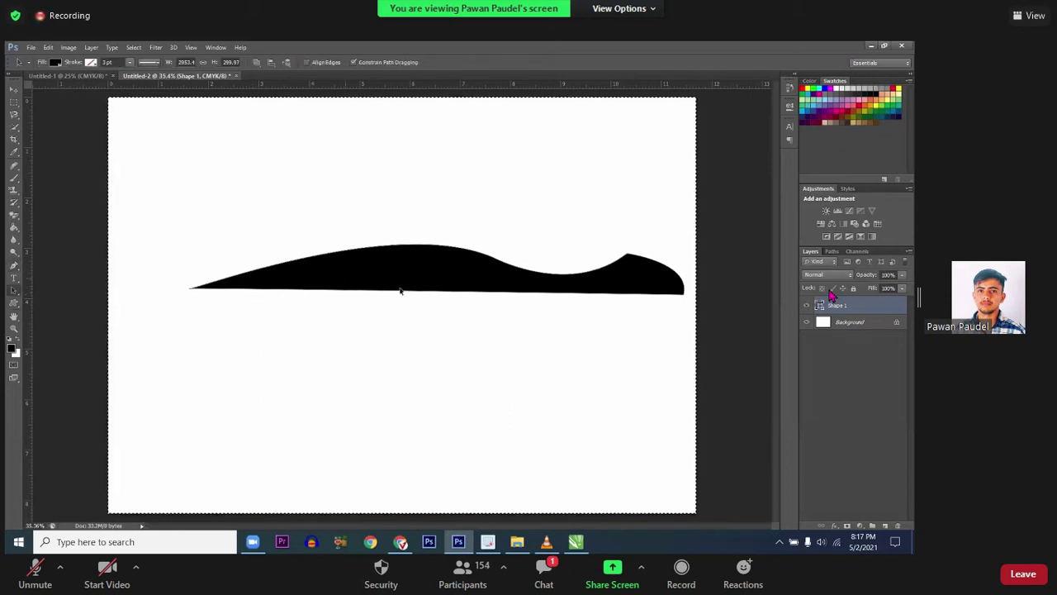
pyautogui.press('Delete')
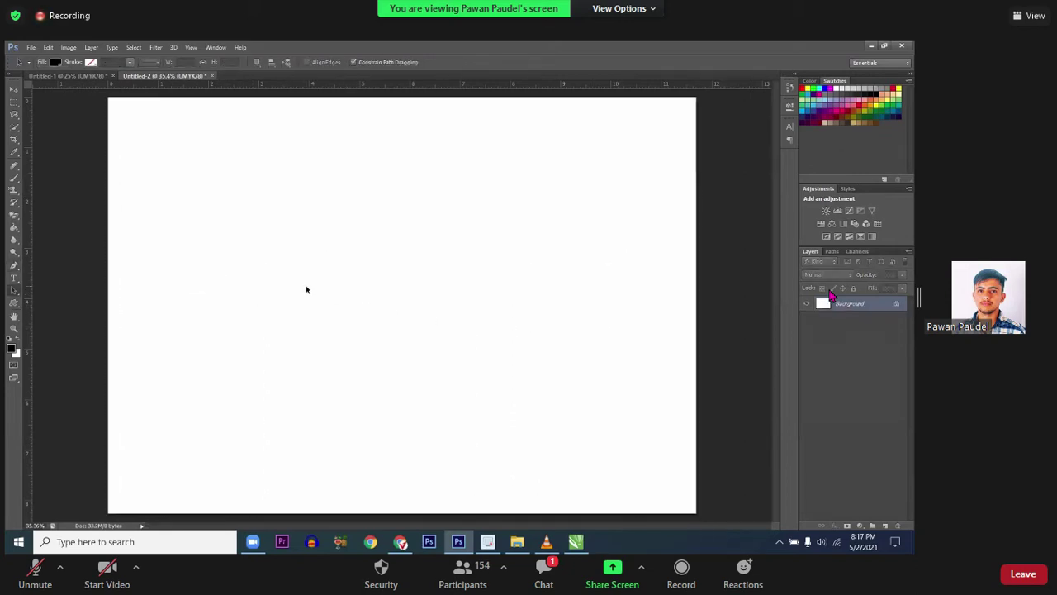
pyautogui.press('m')
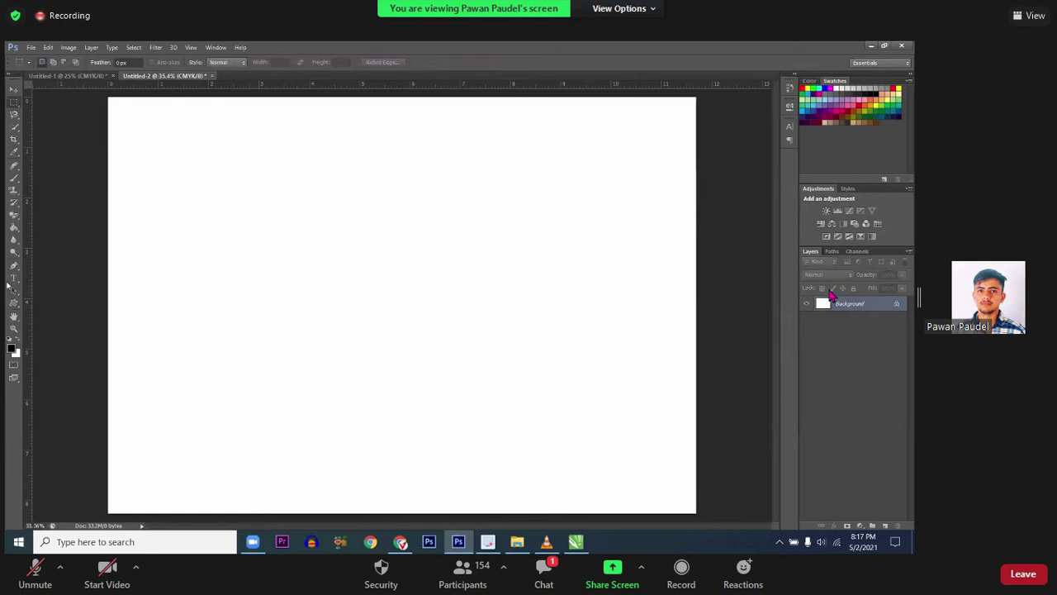
# Step: Start a new text layer near the canvas top-left with font size about 55 pt
pyautogui.moveTo(14, 277); pyautogui.dragTo(50, 280)
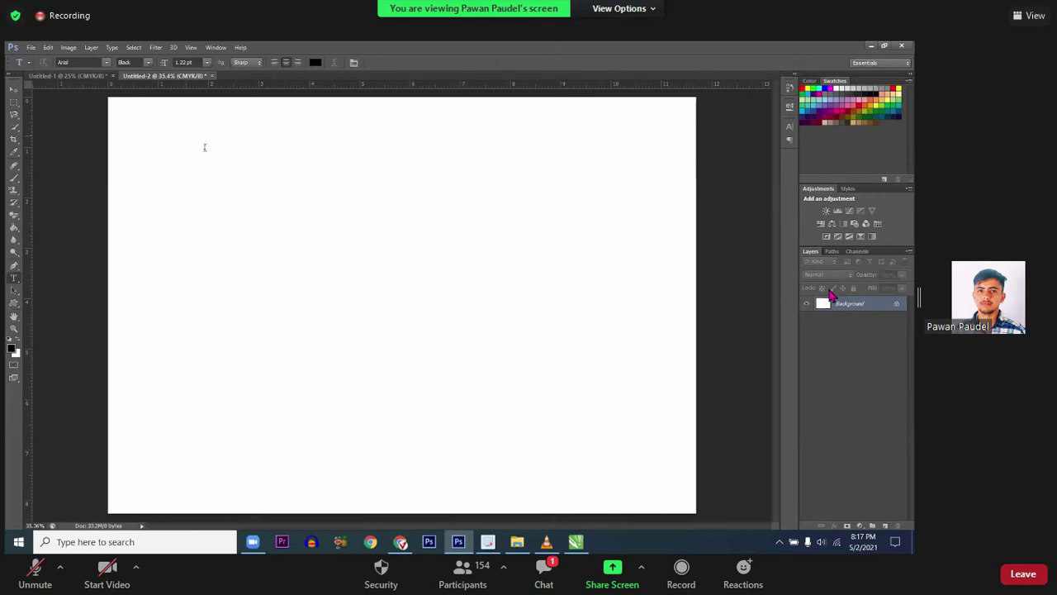
pyautogui.click(187, 137)
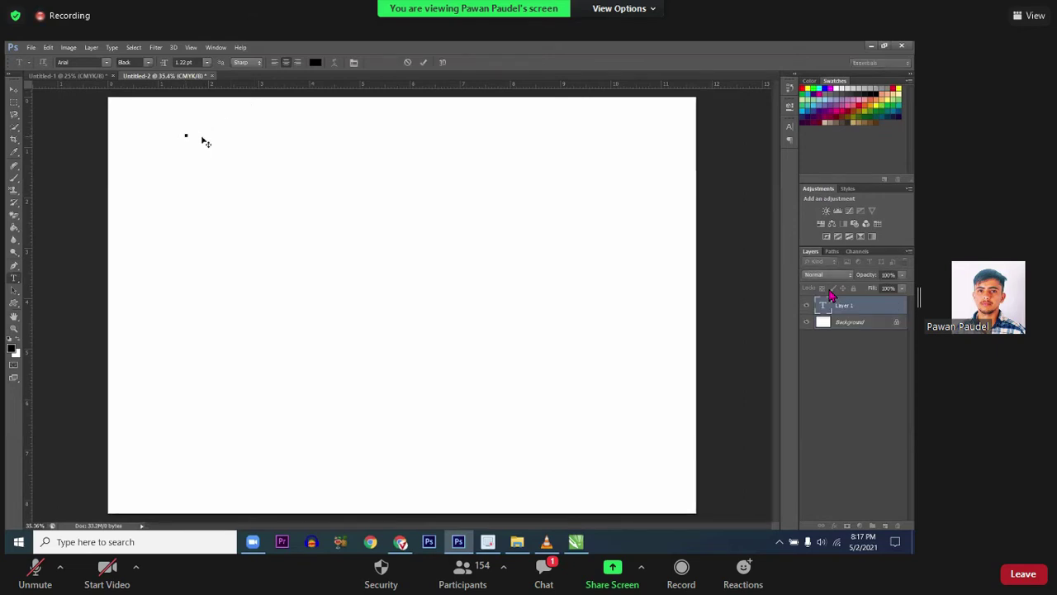
pyautogui.press('Escape')
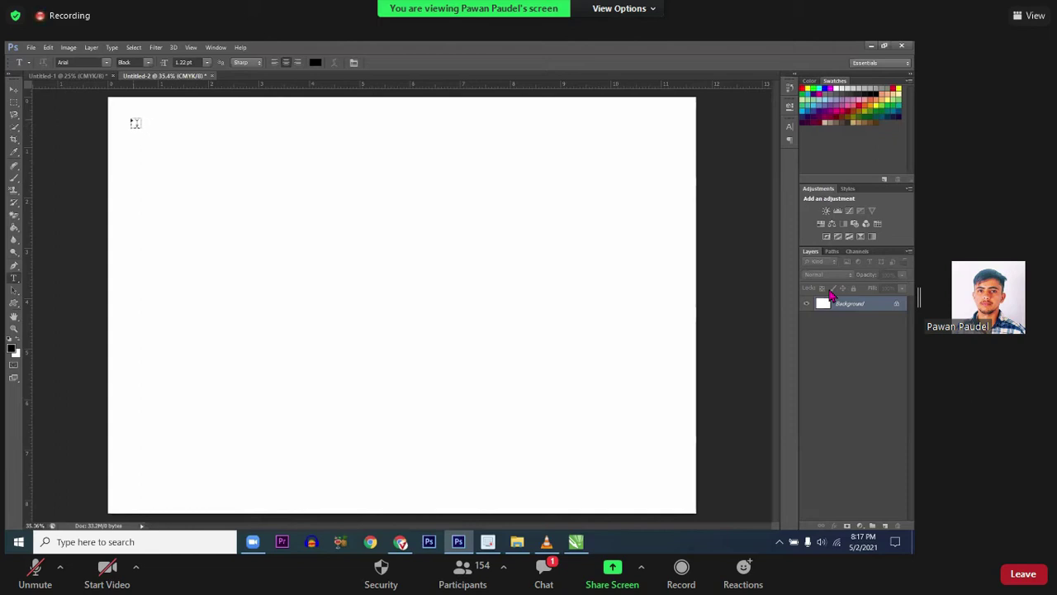
pyautogui.moveTo(124, 112)
pyautogui.mouseDown()
pyautogui.moveTo(219, 154)
pyautogui.moveTo(501, 199)
pyautogui.moveTo(674, 190)
pyautogui.mouseUp()
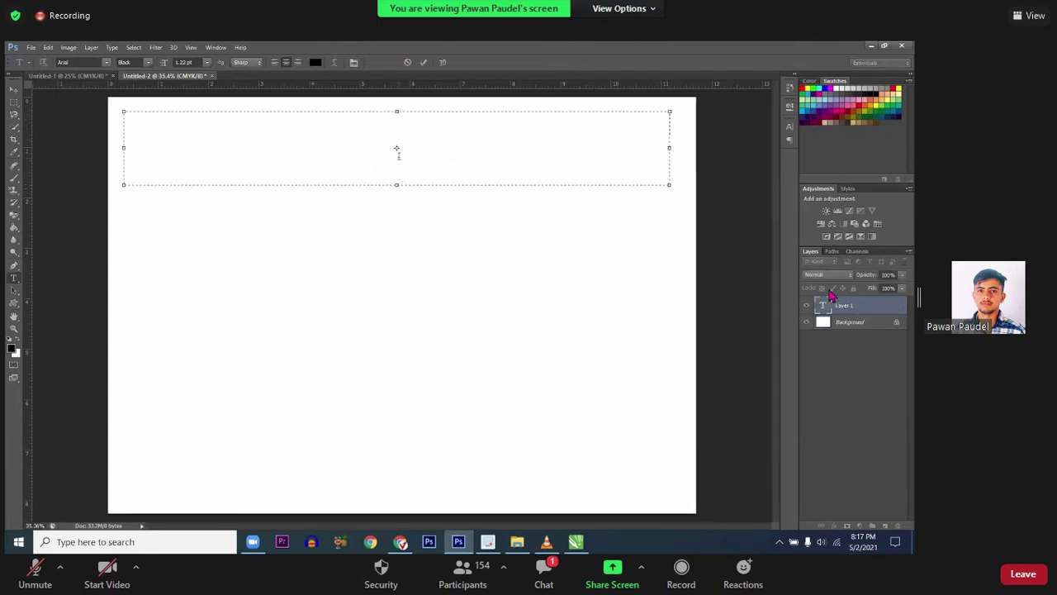
pyautogui.press('Escape')
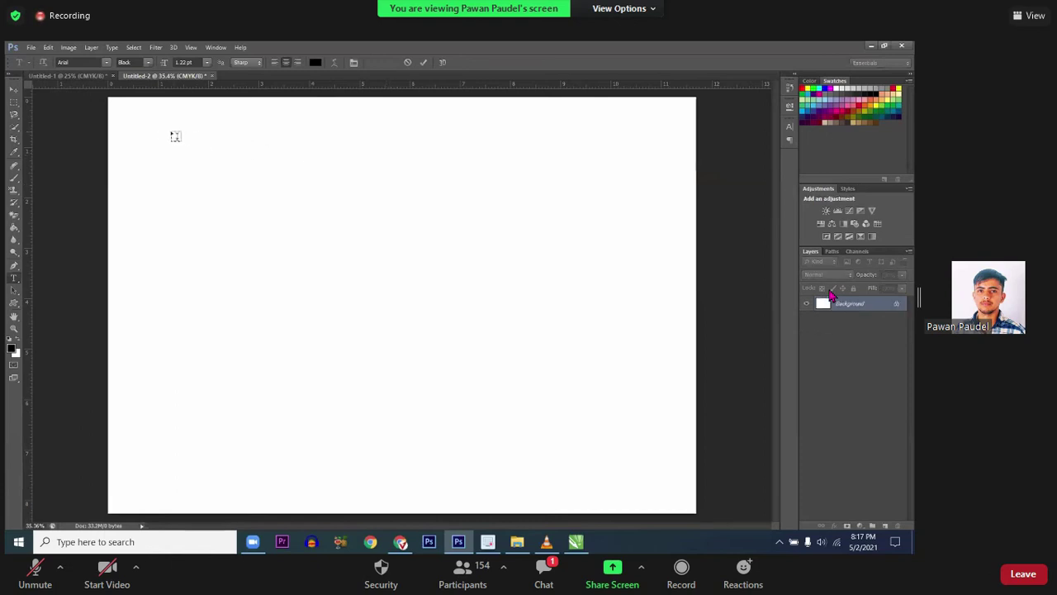
pyautogui.click(137, 124)
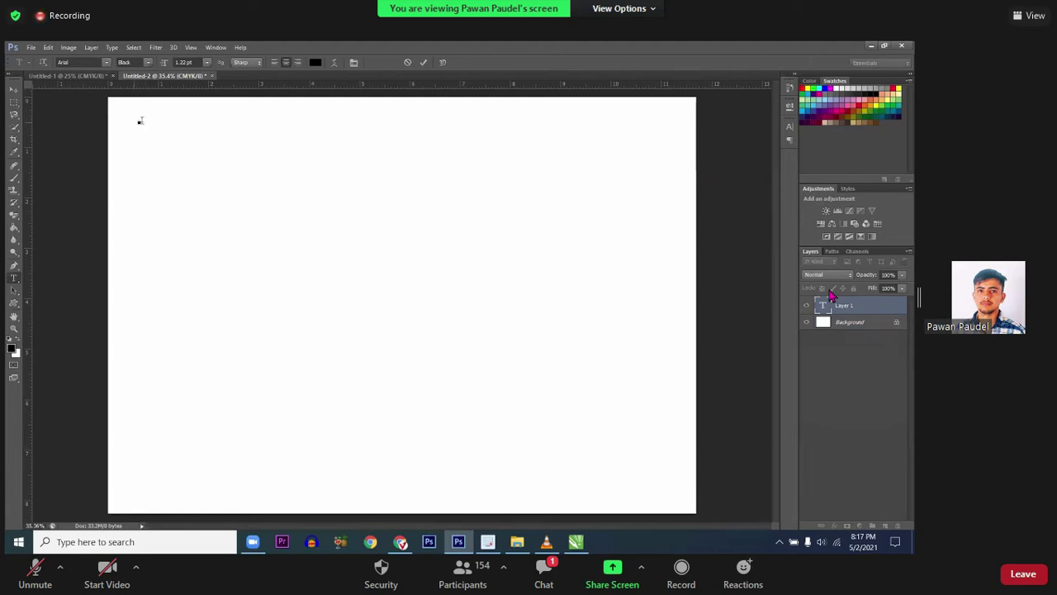
pyautogui.moveTo(169, 69); pyautogui.dragTo(190, 66)
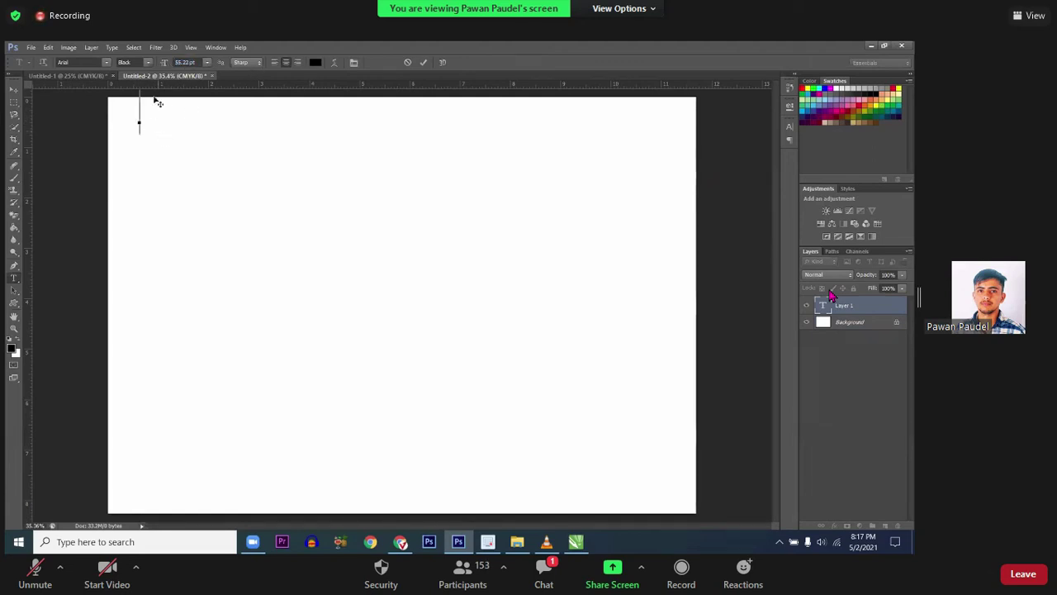
# Step: Set the type to about 45 pt in the Ganess Devanagari font
pyautogui.moveTo(163, 63); pyautogui.dragTo(154, 65)
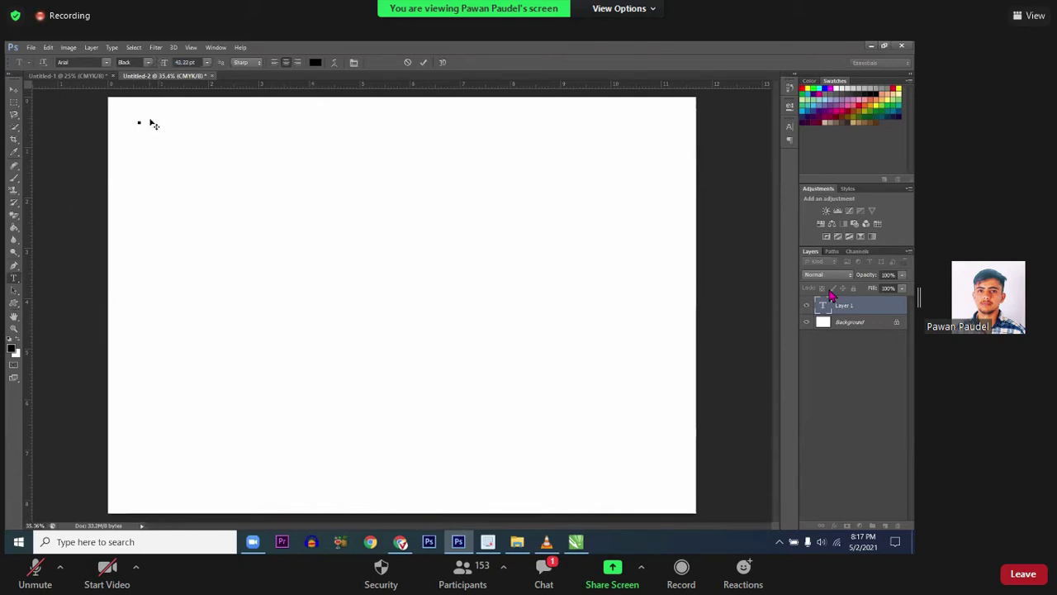
pyautogui.write('k')
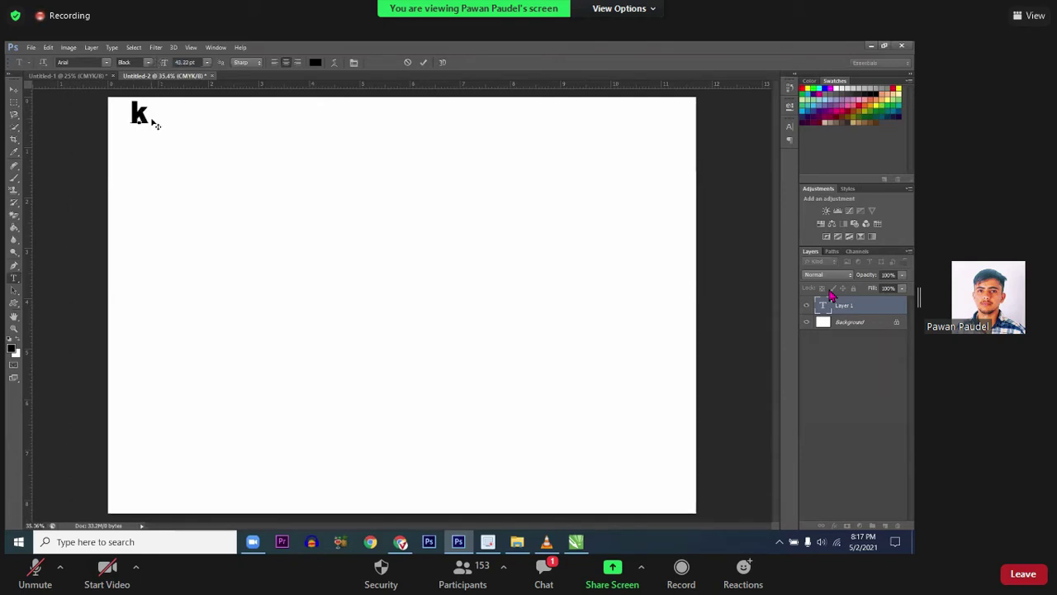
pyautogui.hotkey('ctrl', 'a')
pyautogui.click(105, 63)
pyautogui.press('Return')
pyautogui.write('gar')
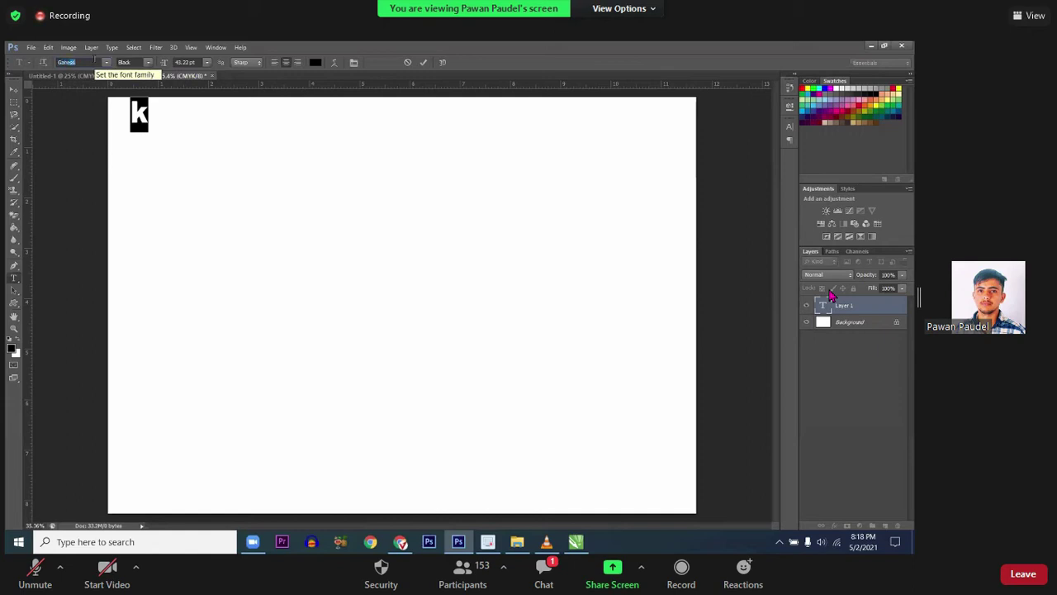
pyautogui.press('Return')
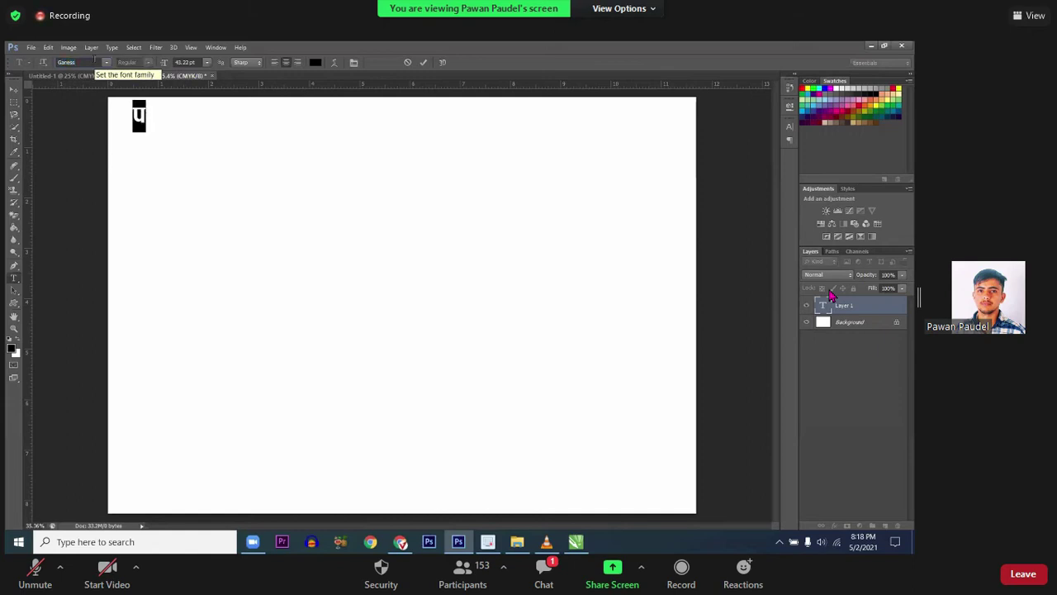
# Step: Type the heading 'प्रविधि मैत्री शिक्षक समाज नेपाल' and left-align it
pyautogui.click(148, 116)
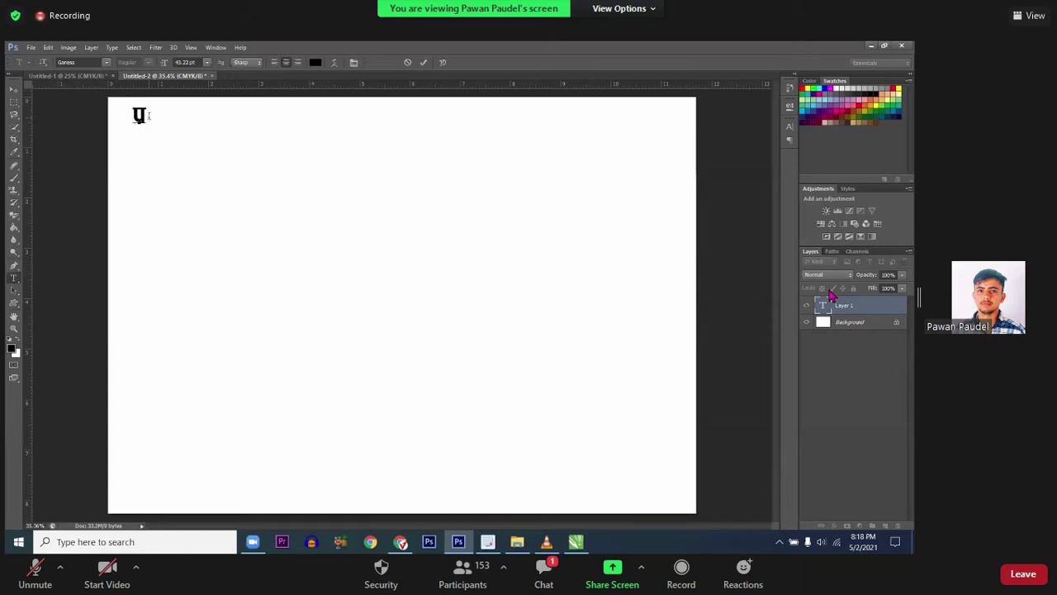
pyautogui.press('BackSpace')
pyautogui.write('k|ljlw')
pyautogui.write(' d]')
pyautogui.press('BackSpace')
pyautogui.write('}qL lzIfs ;dfh g]kfn')
pyautogui.hotkey('ctrl', 'a')
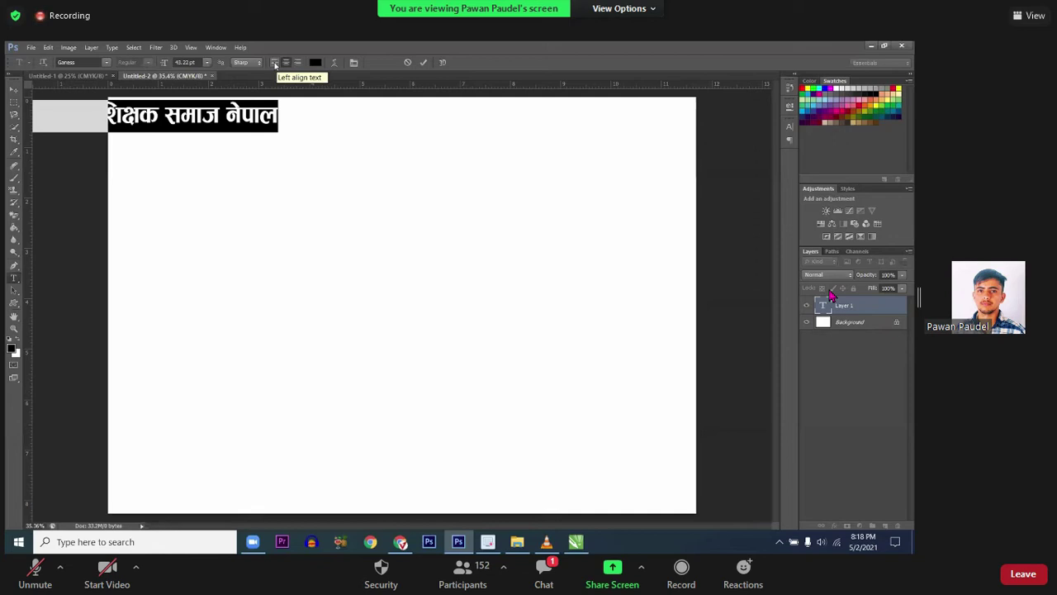
pyautogui.click(275, 64)
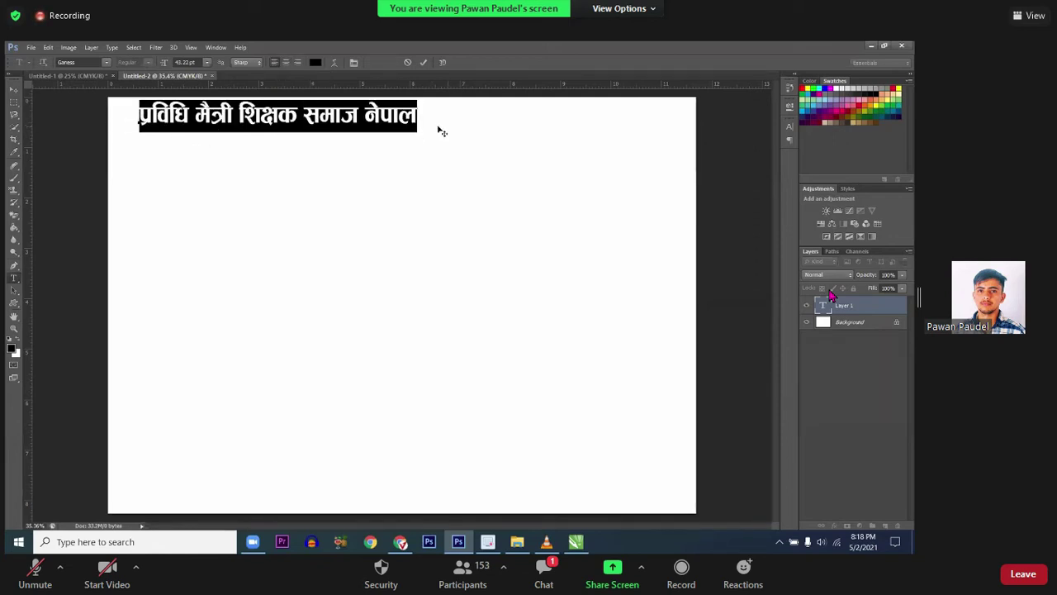
pyautogui.hotkey('ctrl', 'a')
# Step: Try right and center alignment on the heading, then commit it left-aligned
pyautogui.hotkey('ctrl', 'Return')
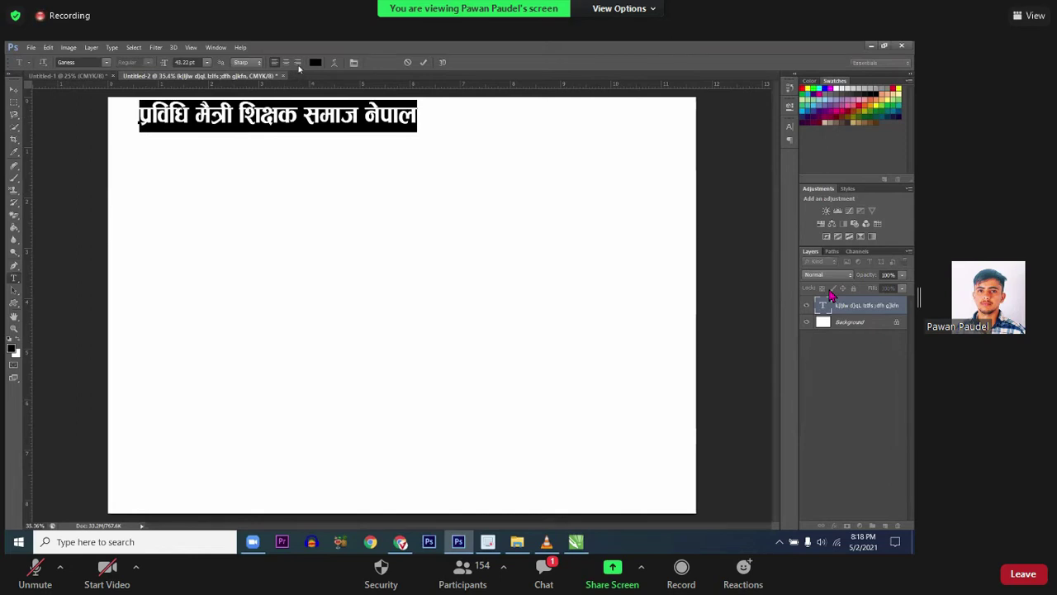
pyautogui.moveTo(282, 83); pyautogui.dragTo(145, 126)
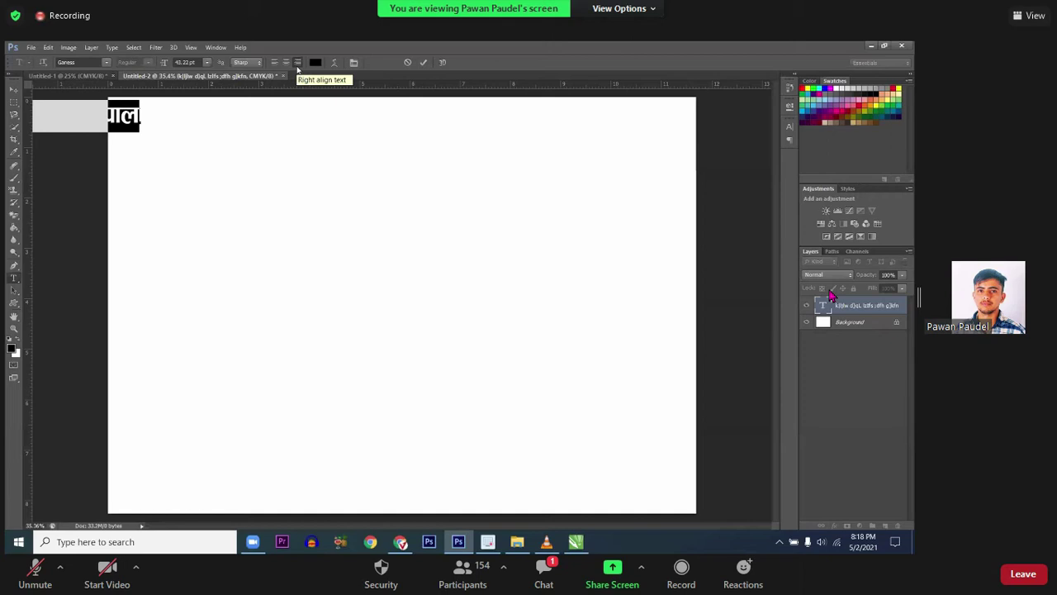
pyautogui.click(275, 63)
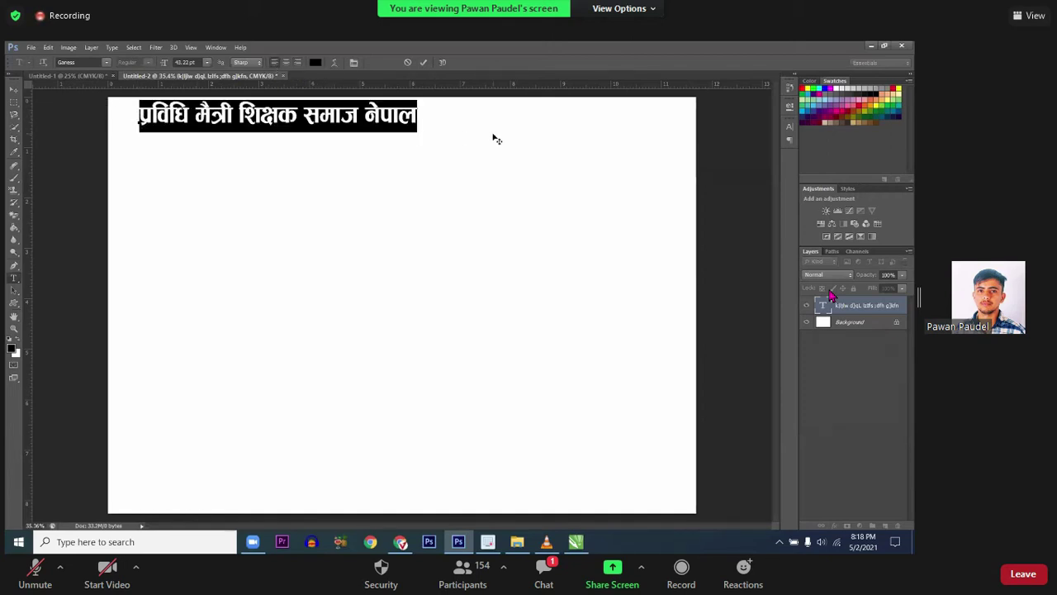
pyautogui.doubleClick(831, 298)
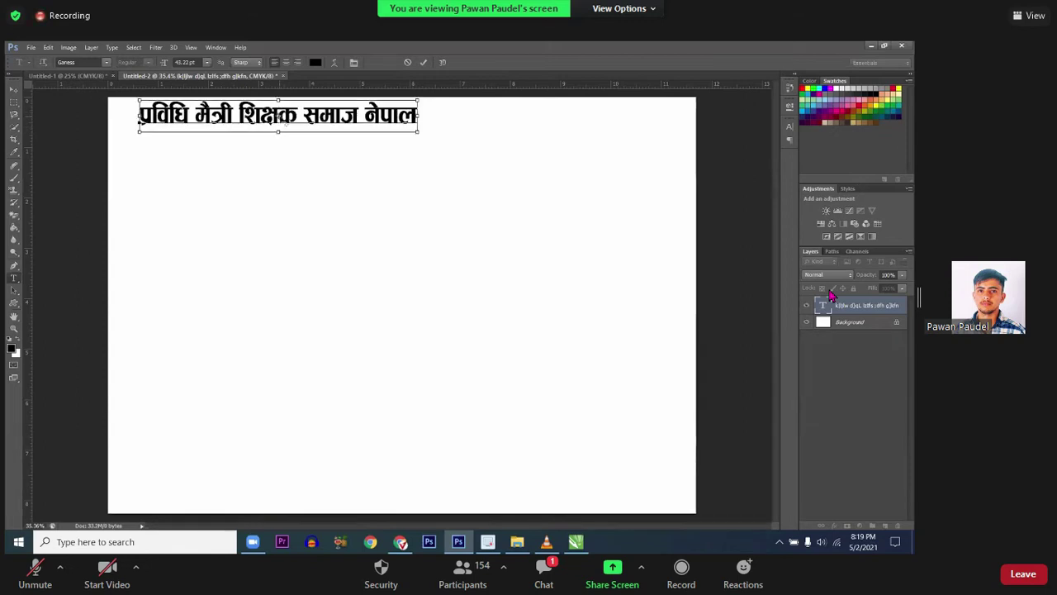
pyautogui.click(287, 63)
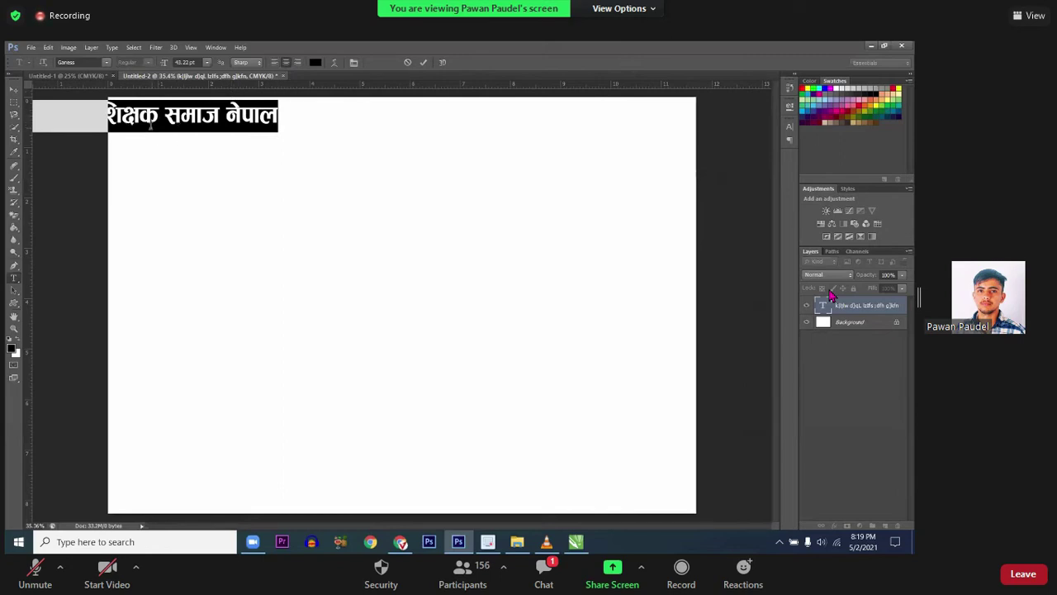
pyautogui.click(276, 64)
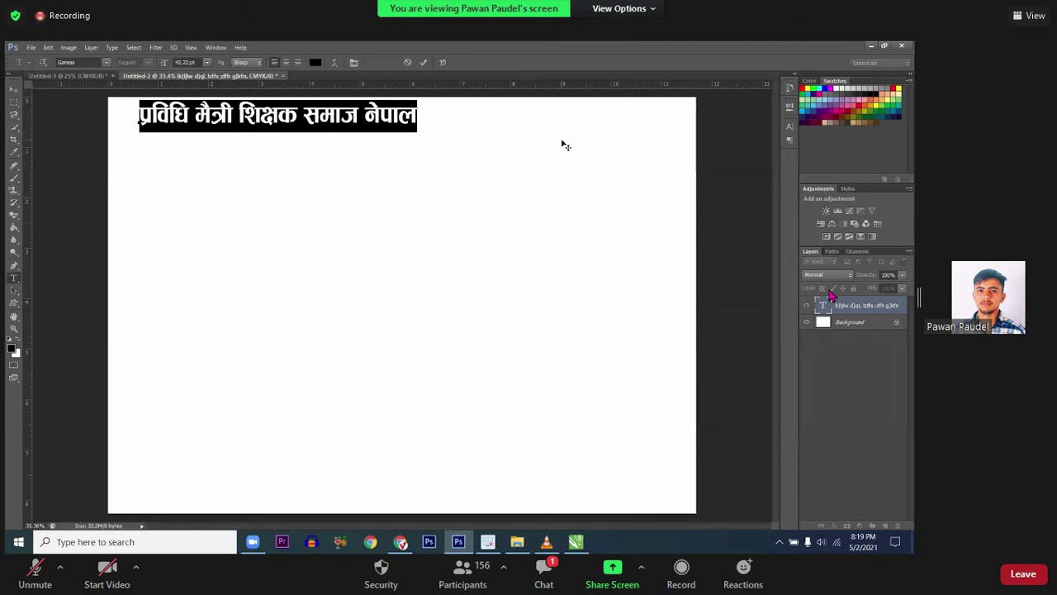
pyautogui.click(561, 140)
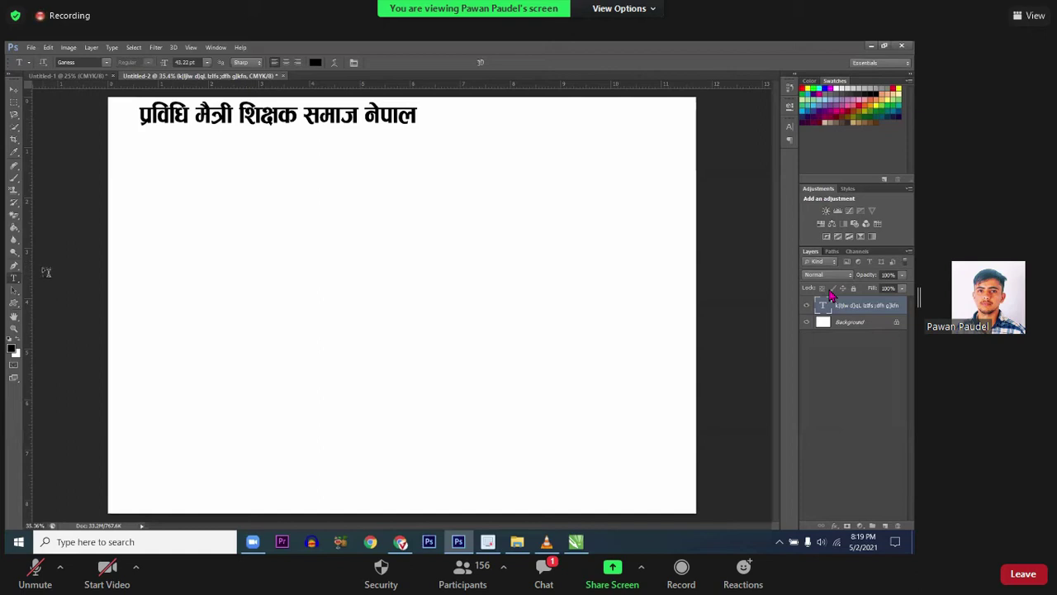
# Step: Recommit the heading text and move it slightly lower on the canvas
pyautogui.doubleClick(830, 295)
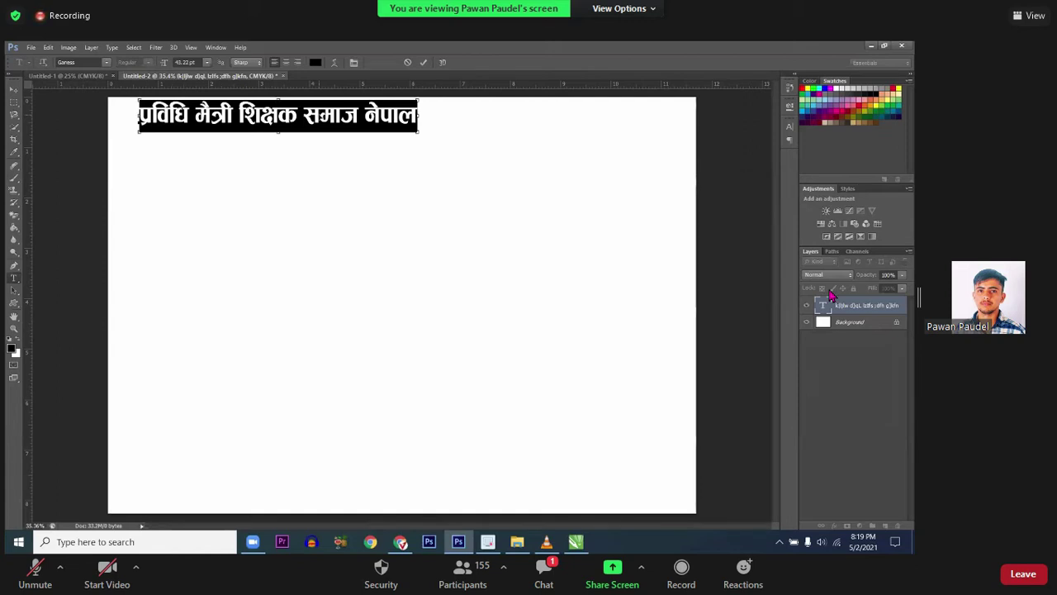
pyautogui.hotkey('ctrl', 'Return')
pyautogui.doubleClick(831, 296)
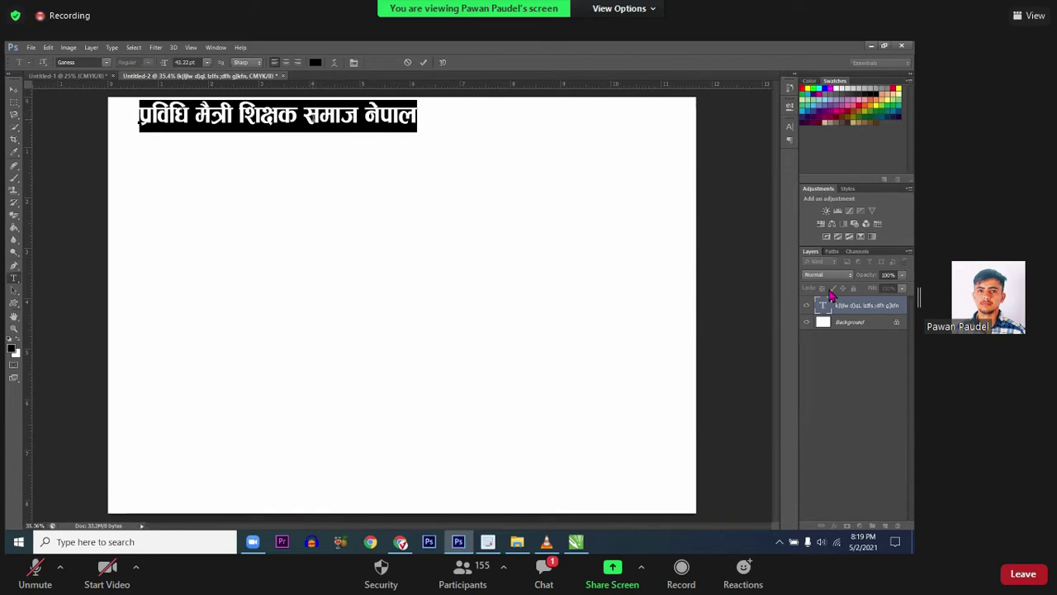
pyautogui.click(295, 118)
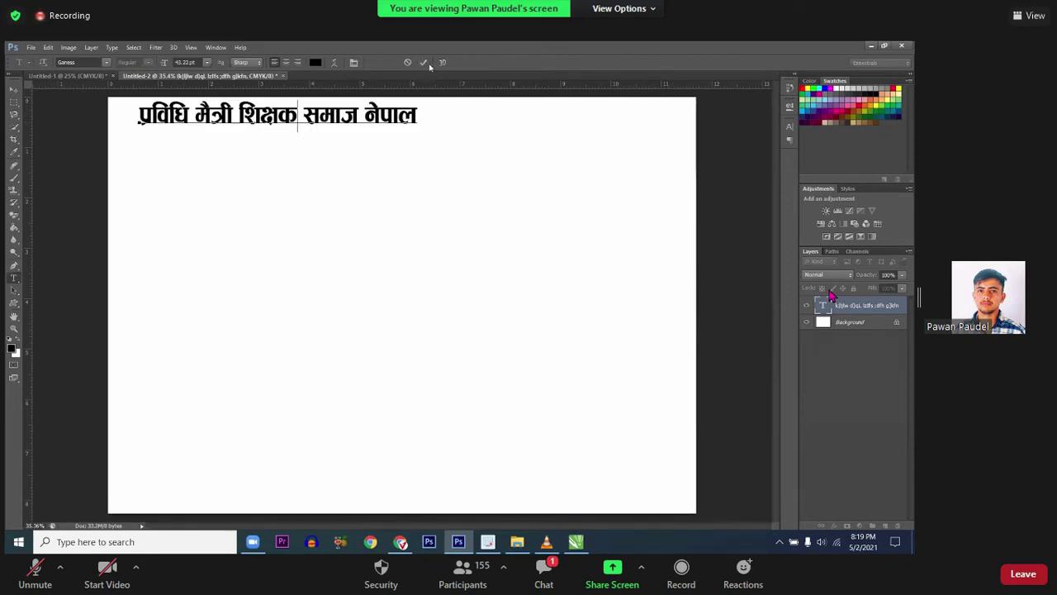
pyautogui.click(424, 62)
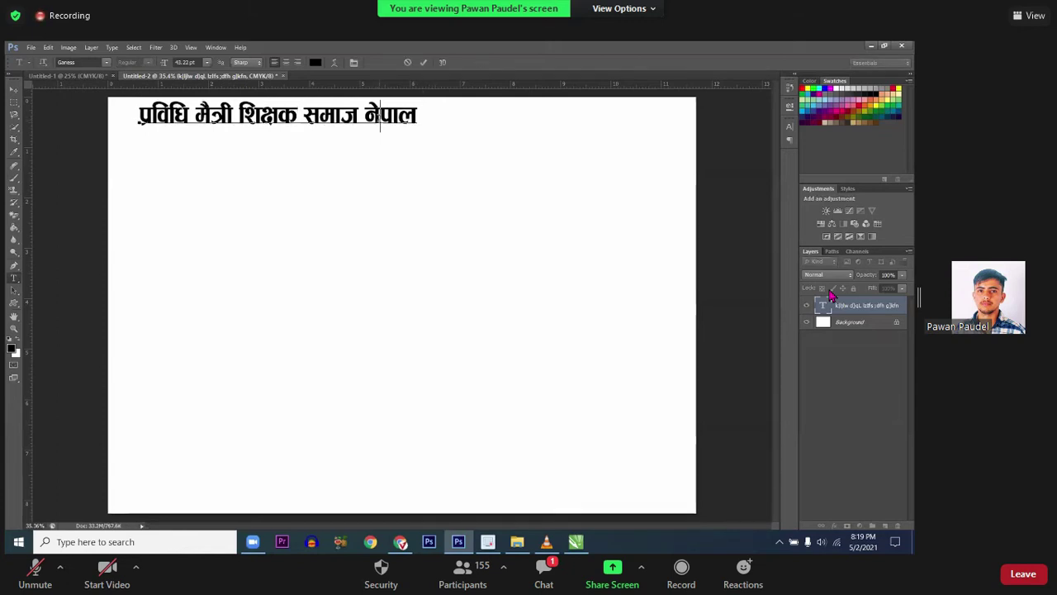
pyautogui.doubleClick(828, 302)
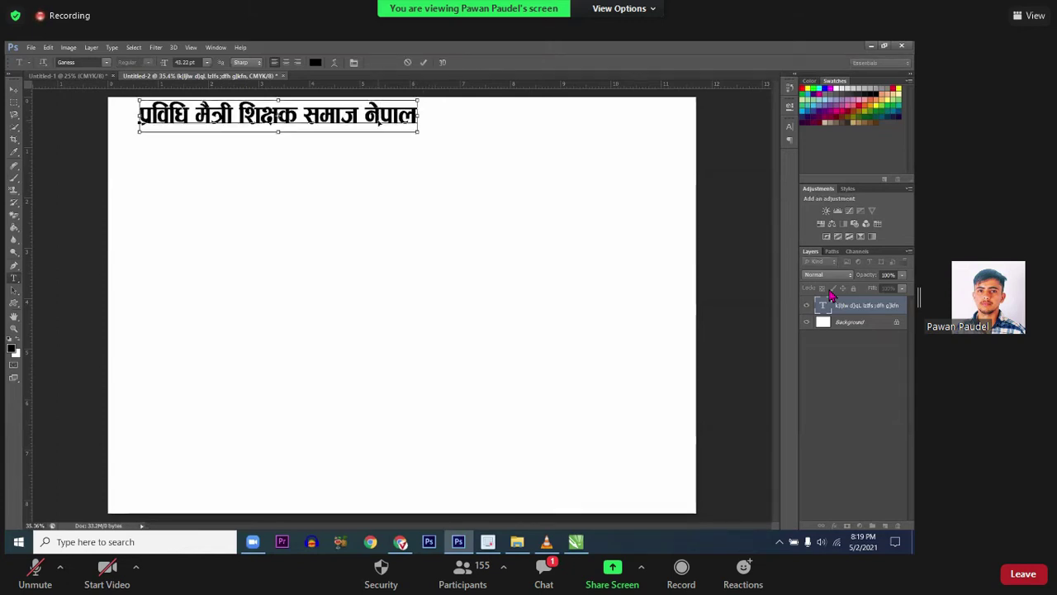
pyautogui.hotkey('ctrl', 'Return')
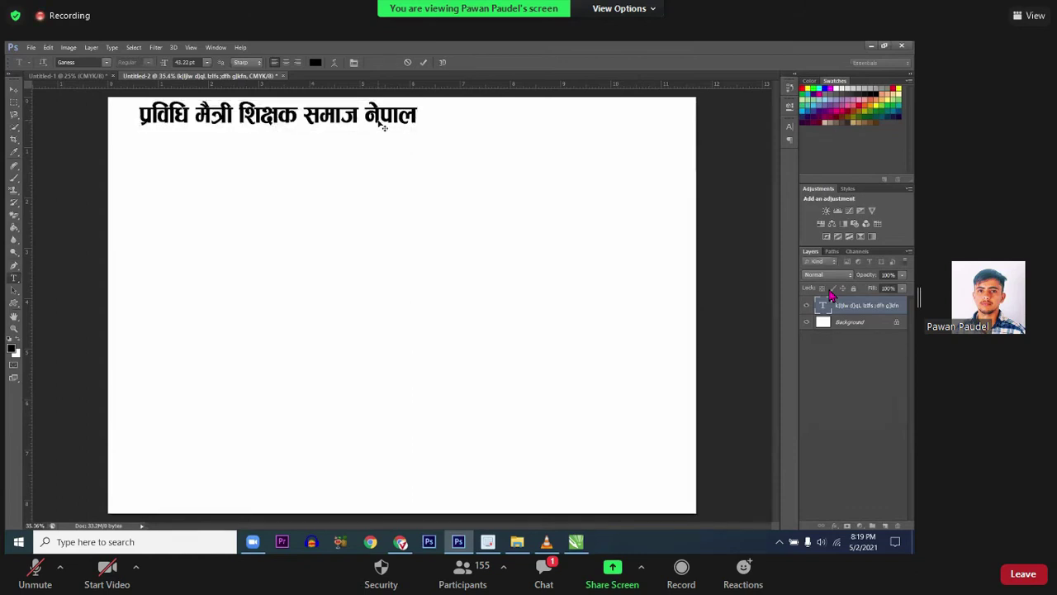
pyautogui.moveTo(378, 120); pyautogui.dragTo(380, 157)
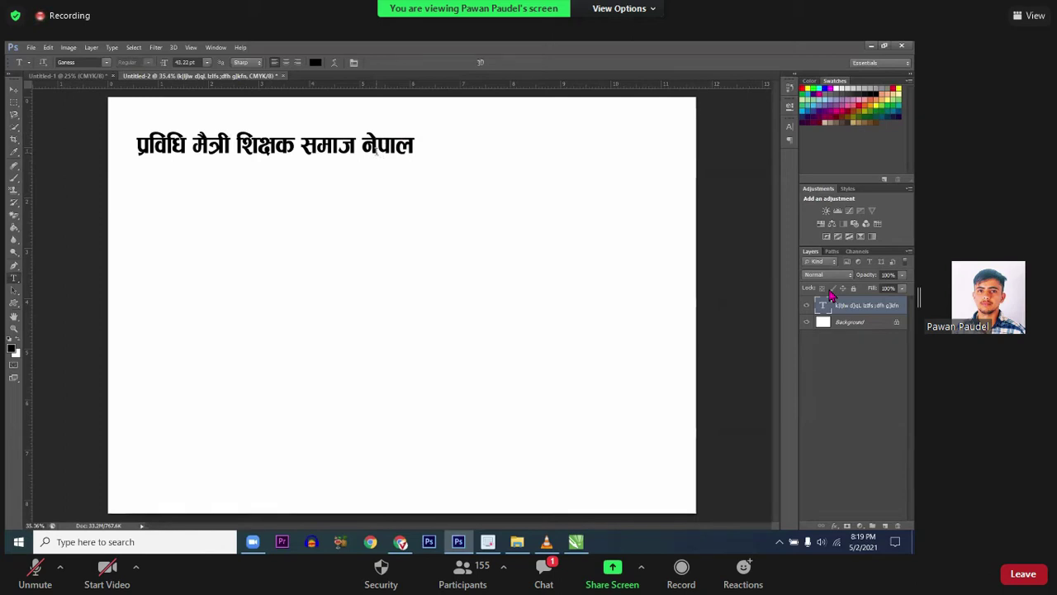
# Step: Raise the heading slightly higher after trial Free Transform resizes
pyautogui.hotkey('ctrl', 't')
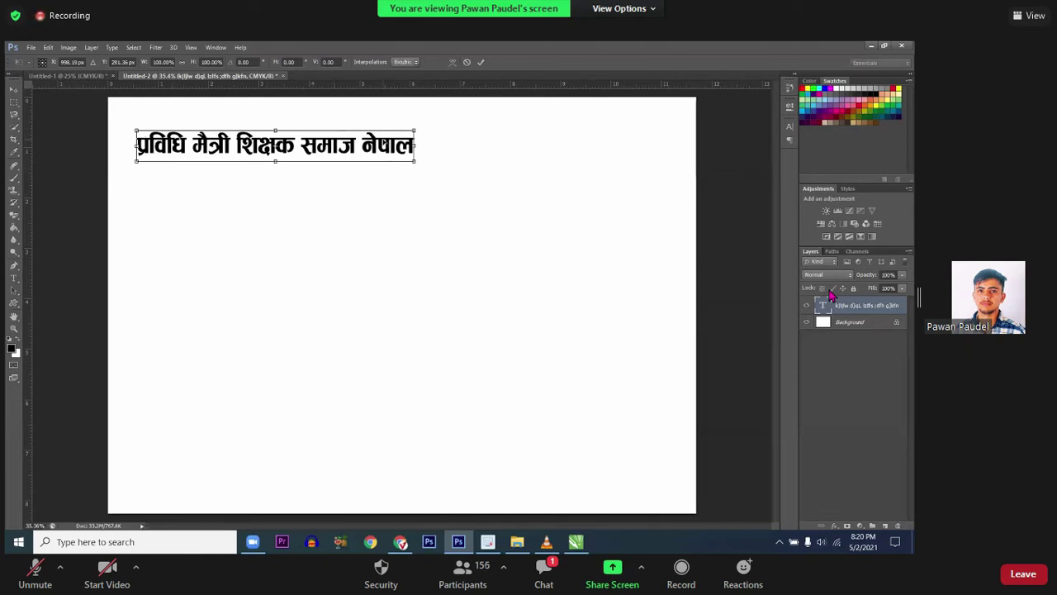
pyautogui.moveTo(415, 159); pyautogui.dragTo(657, 207)
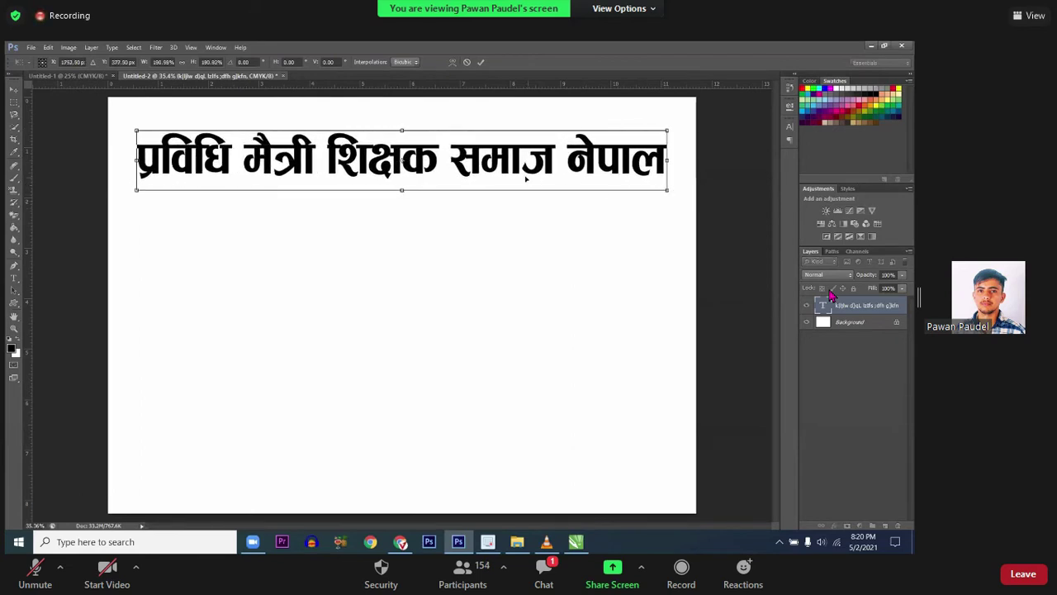
pyautogui.press('Return')
pyautogui.moveTo(452, 170); pyautogui.dragTo(453, 147)
pyautogui.hotkey('ctrl', 't')
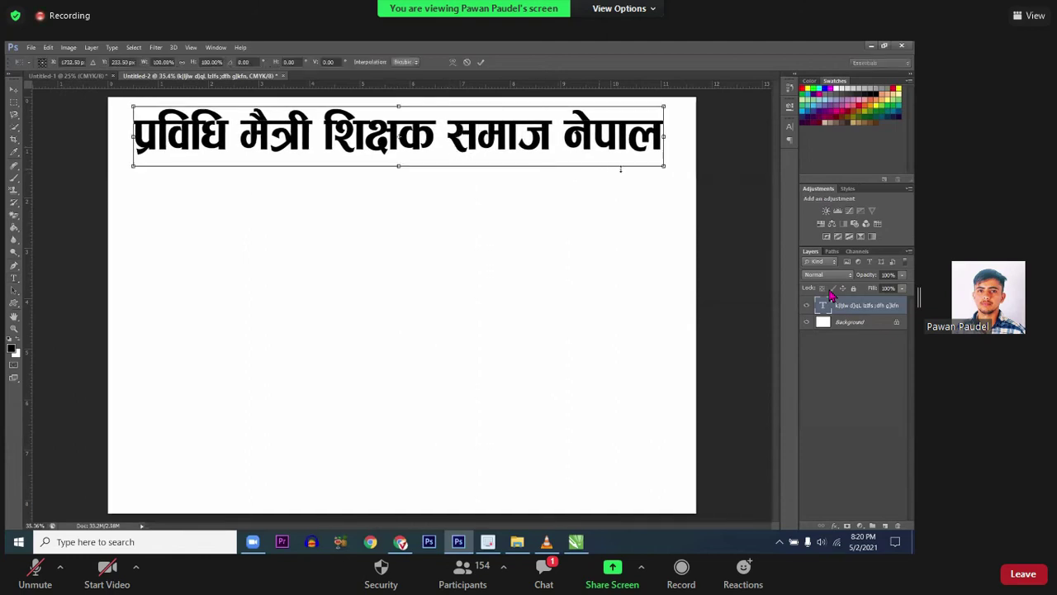
pyautogui.moveTo(666, 166); pyautogui.dragTo(639, 162)
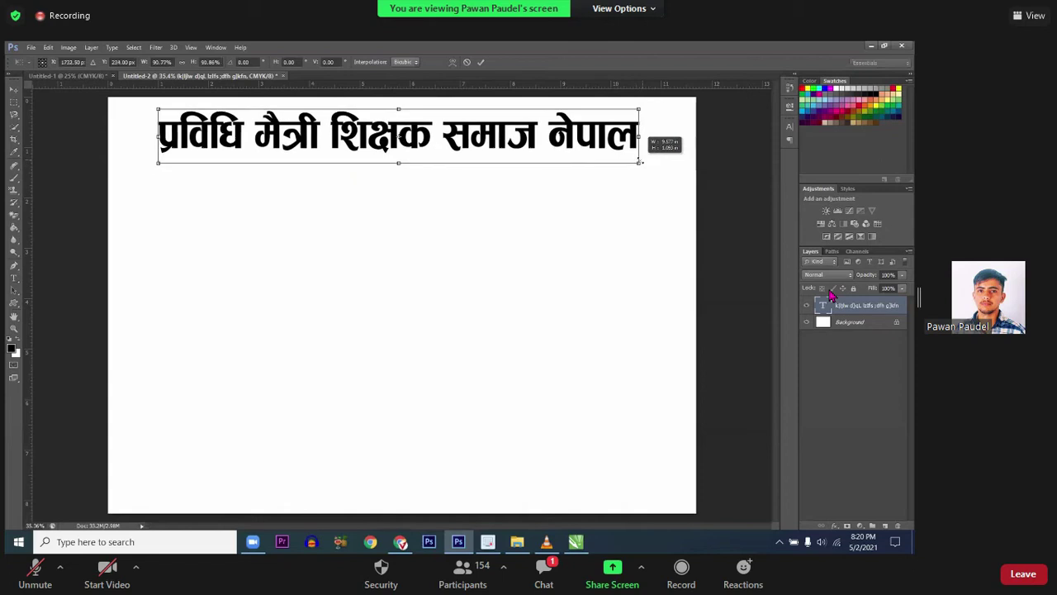
pyautogui.press('t')
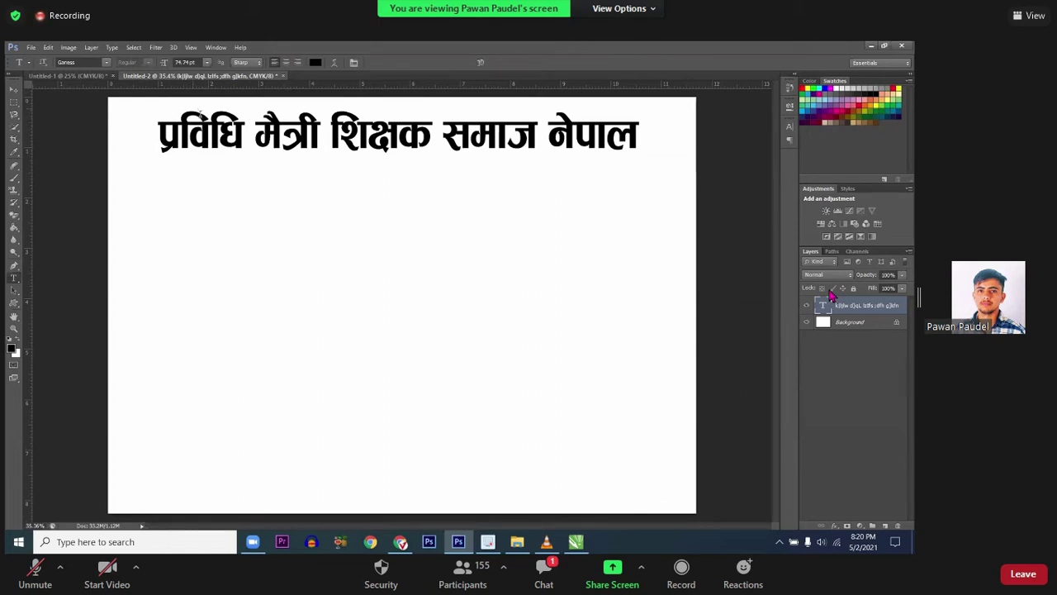
# Step: Scale the heading down to about 79% with Free Transform
pyautogui.click(237, 137)
pyautogui.hotkey('ctrl', 'a')
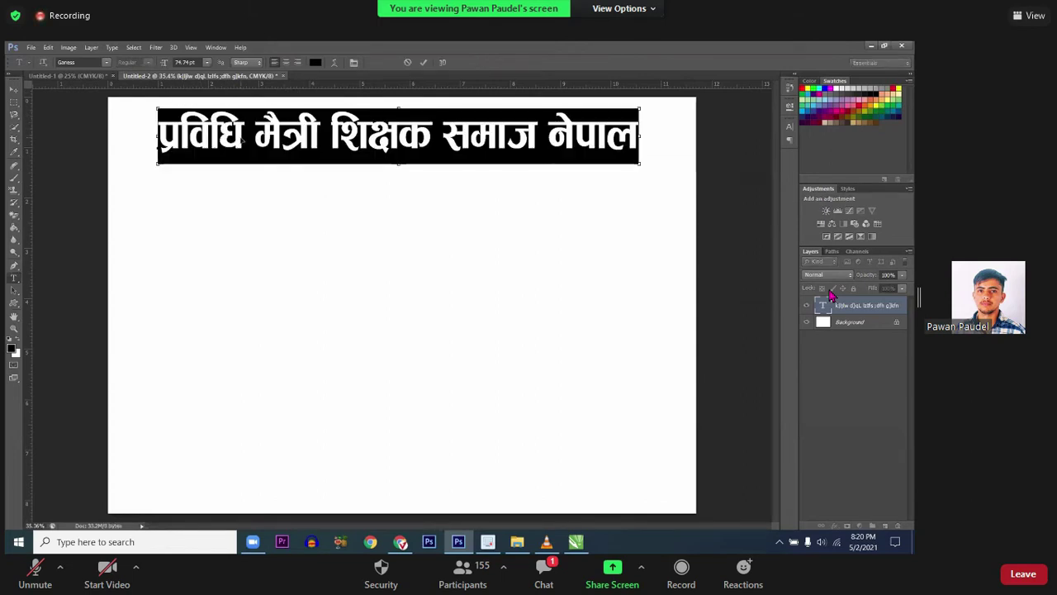
pyautogui.hotkey('ctrl', 'Return')
pyautogui.hotkey('ctrl', 't')
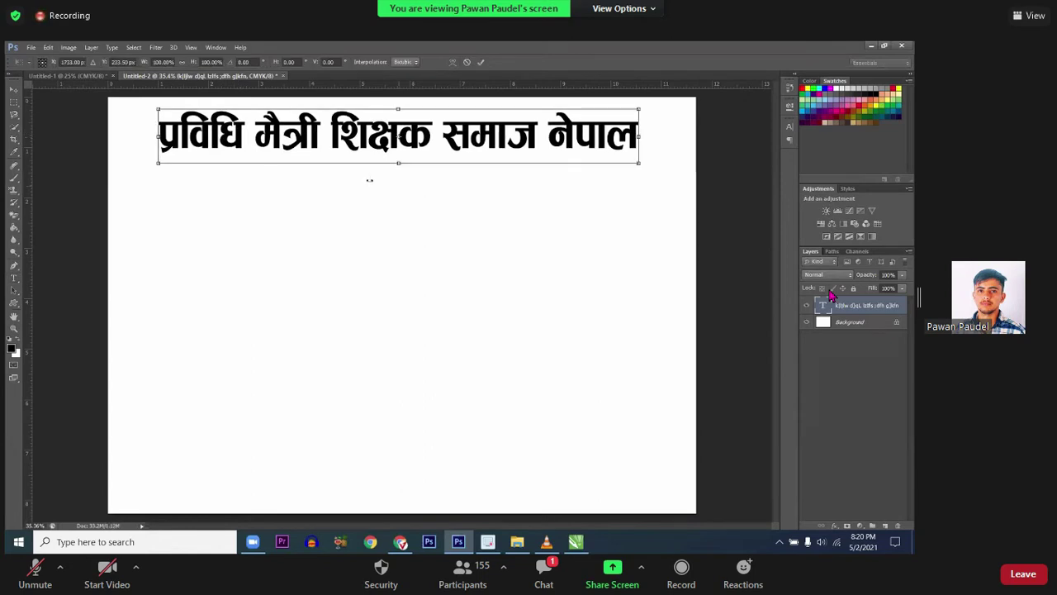
pyautogui.moveTo(627, 165); pyautogui.dragTo(491, 152)
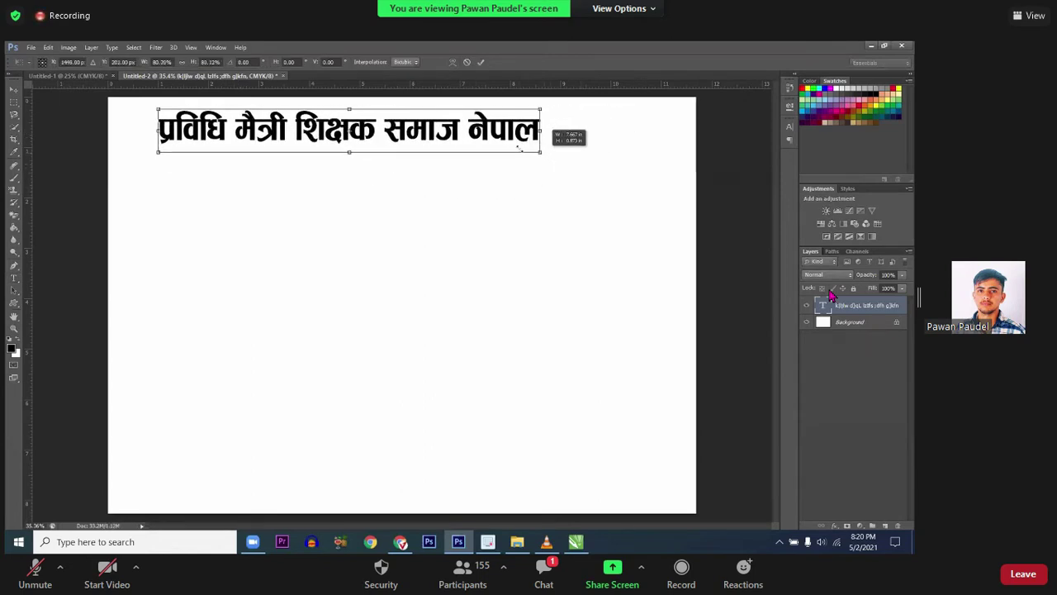
pyautogui.press('Return')
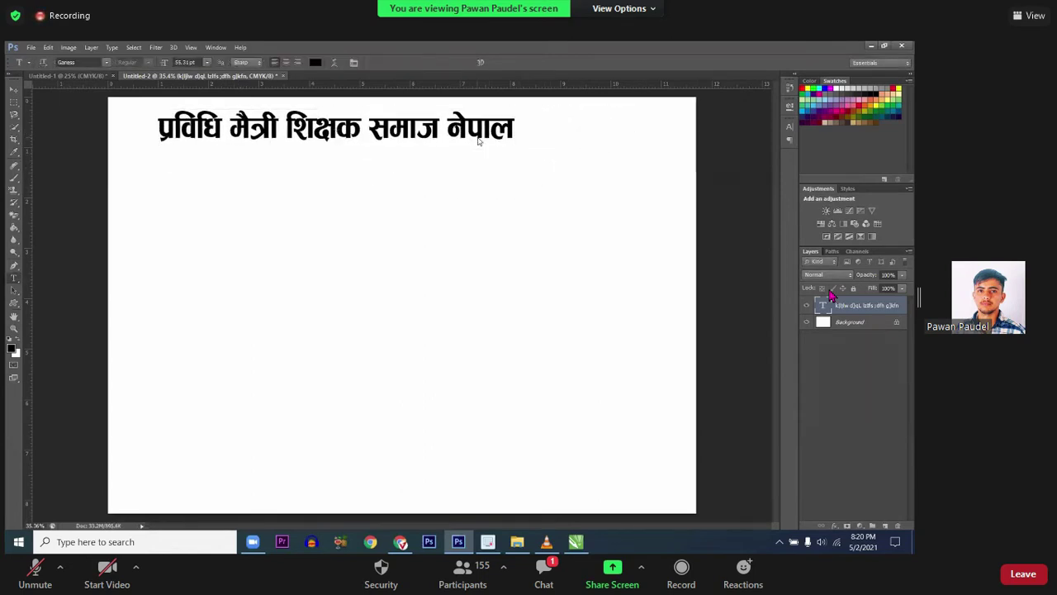
# Step: Set the heading font size to 48 pt, then to 72 pt
pyautogui.click(477, 130)
pyautogui.hotkey('ctrl', 'a')
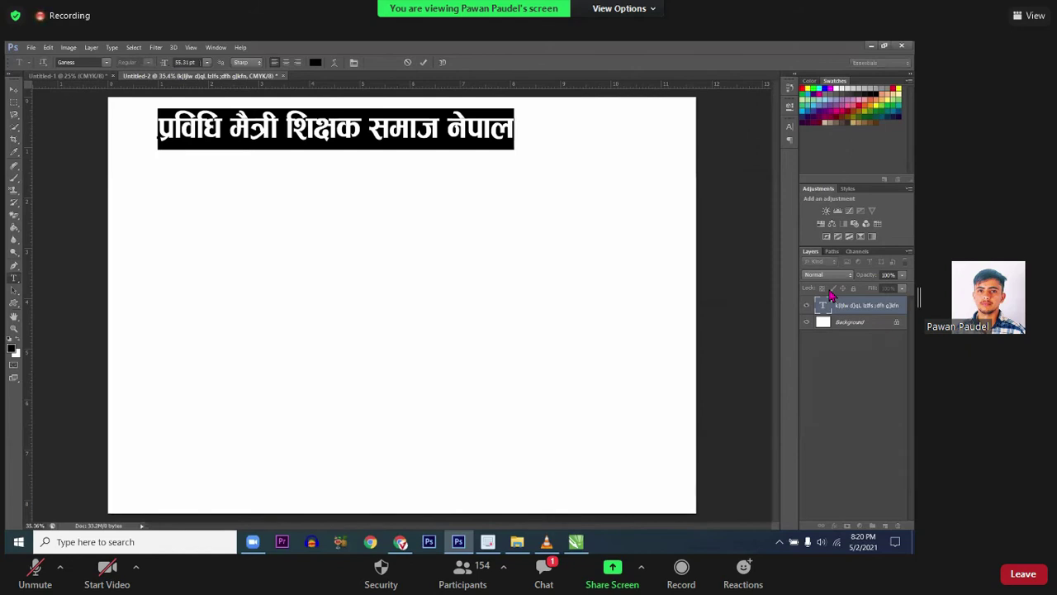
pyautogui.click(207, 62)
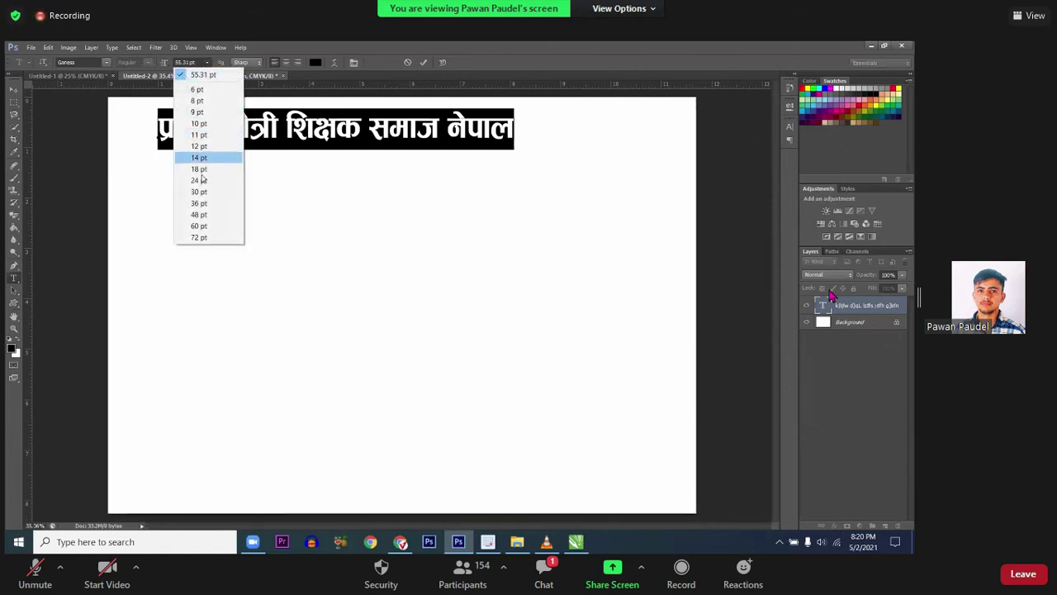
pyautogui.click(199, 214)
pyautogui.click(206, 62)
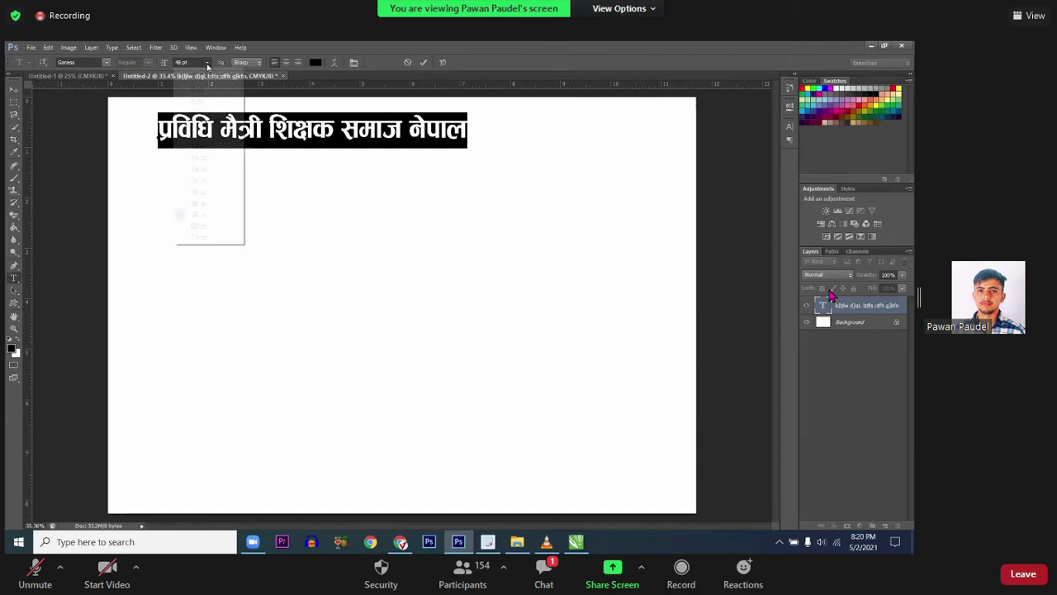
pyautogui.click(199, 238)
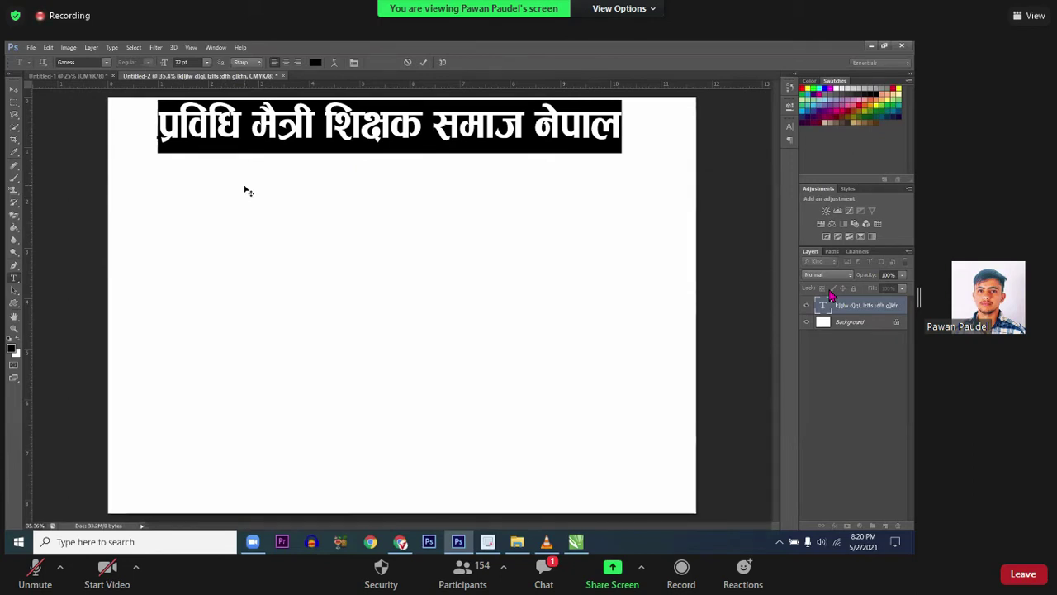
# Step: Fine-tune the heading size up and down in small keyboard steps
pyautogui.hotkey('ctrl', 't')
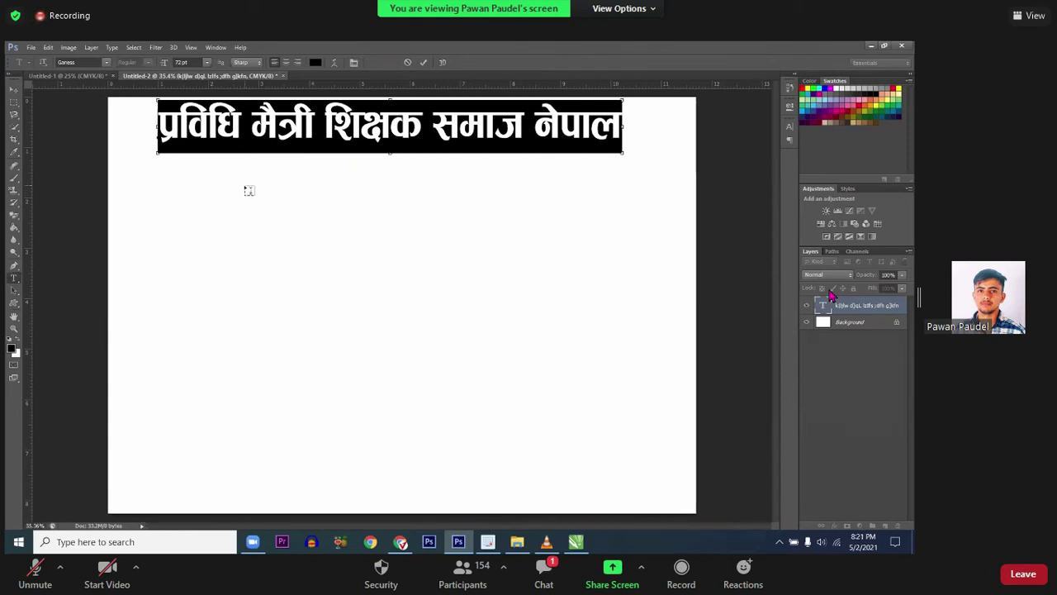
pyautogui.hotkey('ctrl', 'shift', '.')
pyautogui.hotkey('ctrl', 'shift', '.')
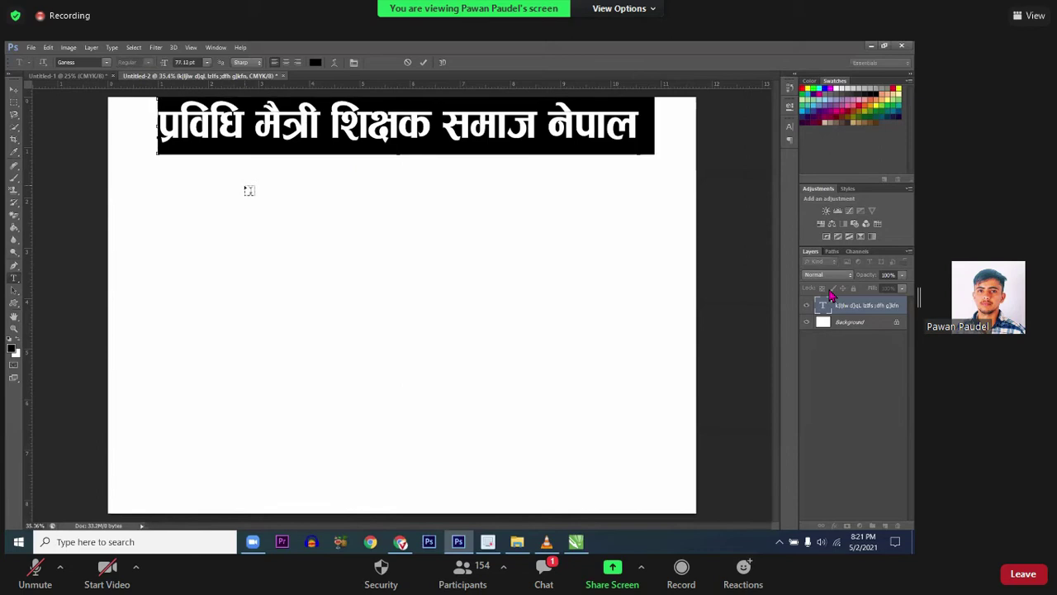
pyautogui.hotkey('ctrl', 'shift', '.')
pyautogui.hotkey('ctrl', 'shift', '.')
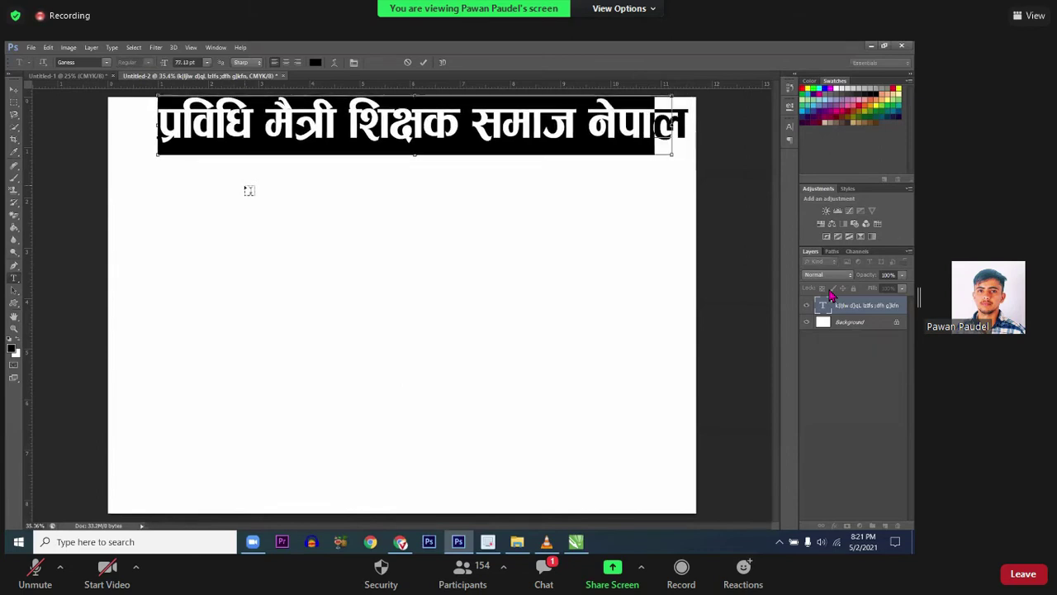
pyautogui.hotkey('ctrl', 'shift', ',')
pyautogui.hotkey('ctrl', 'shift', ',')
pyautogui.hotkey('ctrl', 'shift', ',')
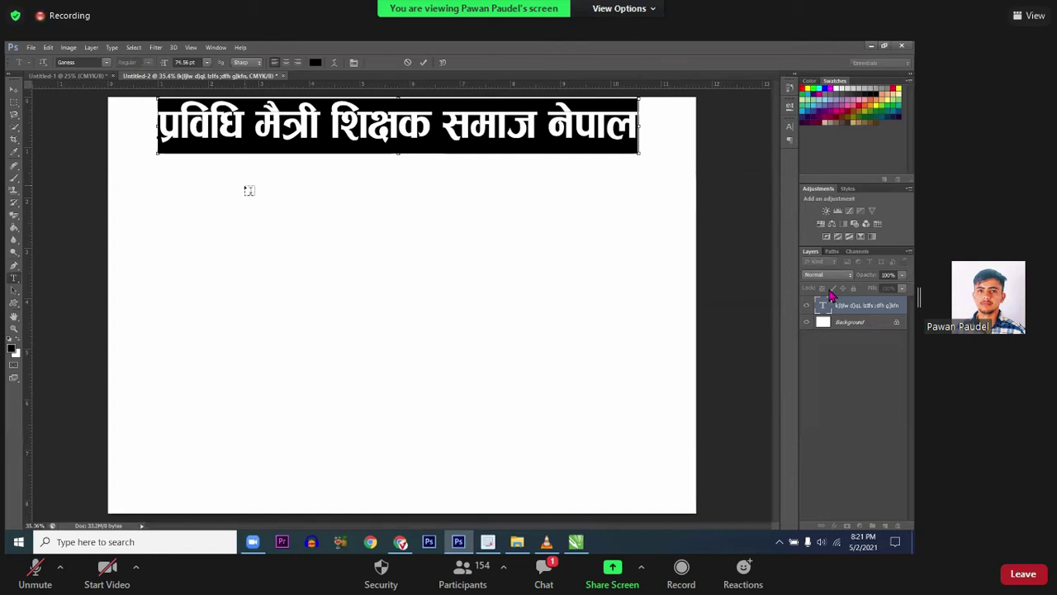
pyautogui.hotkey('ctrl', 'shift', ',')
pyautogui.hotkey('ctrl', 'shift', ',')
pyautogui.hotkey('ctrl', 'shift', '.')
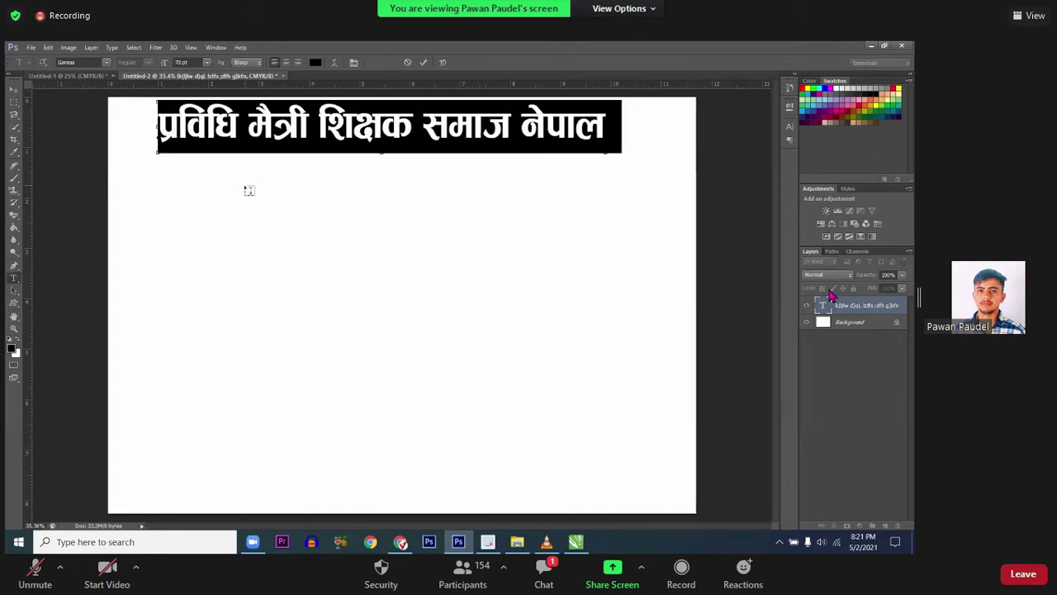
pyautogui.hotkey('ctrl', 'shift', '.')
pyautogui.hotkey('ctrl', 'shift', '.')
pyautogui.hotkey('ctrl', 'shift', '.')
pyautogui.hotkey('ctrl', 'shift', ',')
pyautogui.hotkey('ctrl', 'shift', ',')
pyautogui.hotkey('ctrl', 'shift', ',')
pyautogui.hotkey('ctrl', 'shift', ',')
pyautogui.hotkey('ctrl', 'shift', ',')
pyautogui.hotkey('ctrl', 'shift', ',')
pyautogui.hotkey('ctrl', 'shift', ',')
pyautogui.hotkey('ctrl', 'shift', ',')
pyautogui.hotkey('ctrl', 'shift', ',')
pyautogui.hotkey('ctrl', 'shift', ',')
pyautogui.hotkey('ctrl', 'shift', ',')
pyautogui.hotkey('ctrl', 'shift', ',')
pyautogui.hotkey('ctrl', 'shift', '.')
pyautogui.hotkey('ctrl', 'shift', '.')
pyautogui.hotkey('ctrl', 'shift', '.')
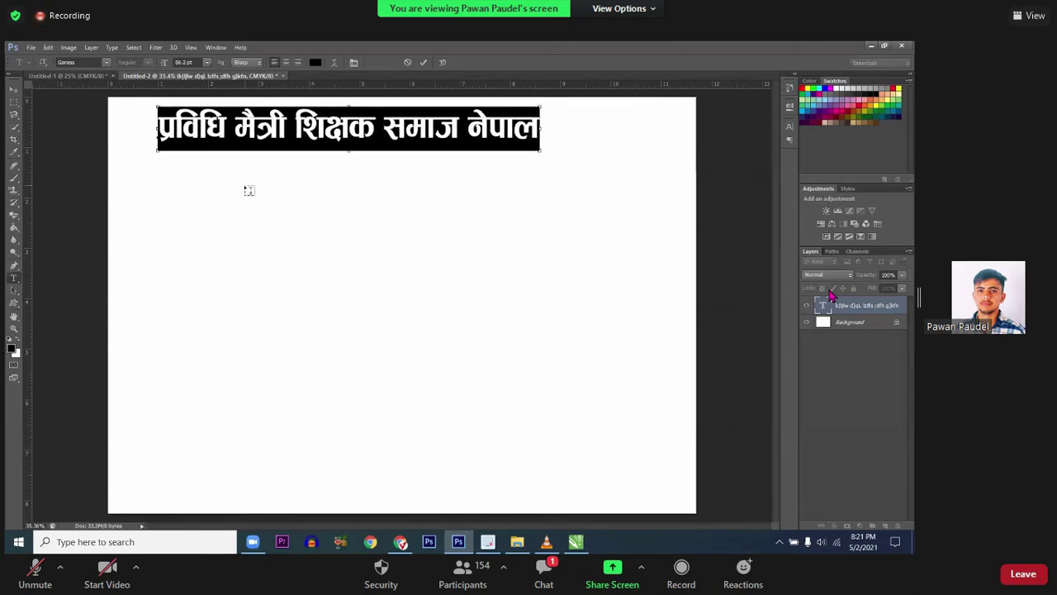
pyautogui.hotkey('ctrl', 'shift', '.')
pyautogui.hotkey('ctrl', 'shift', '.')
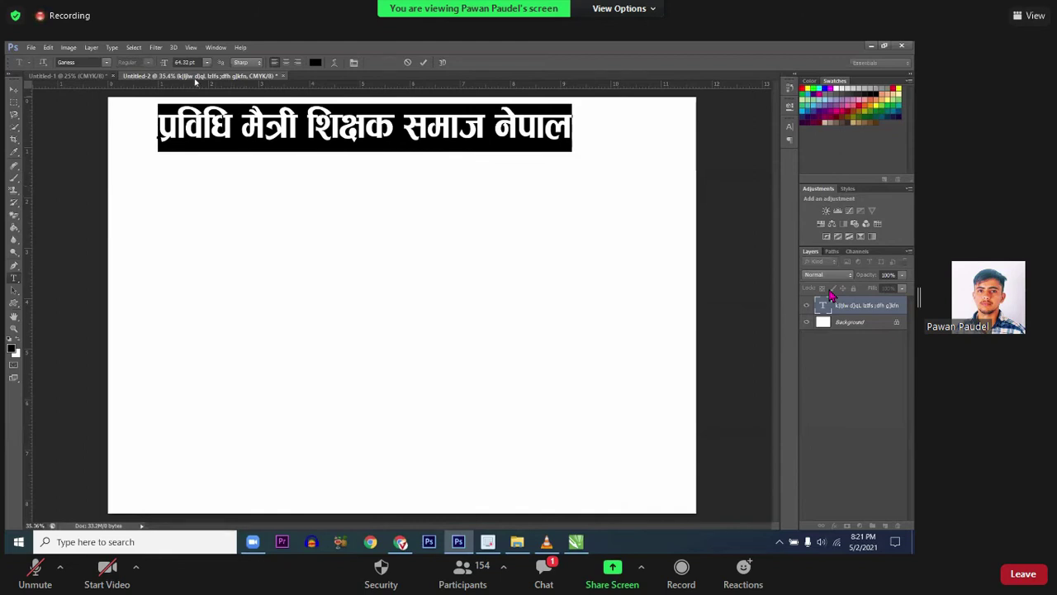
# Step: Set the heading font size to 80 pt and commit the text
pyautogui.click(171, 65)
pyautogui.write('100')
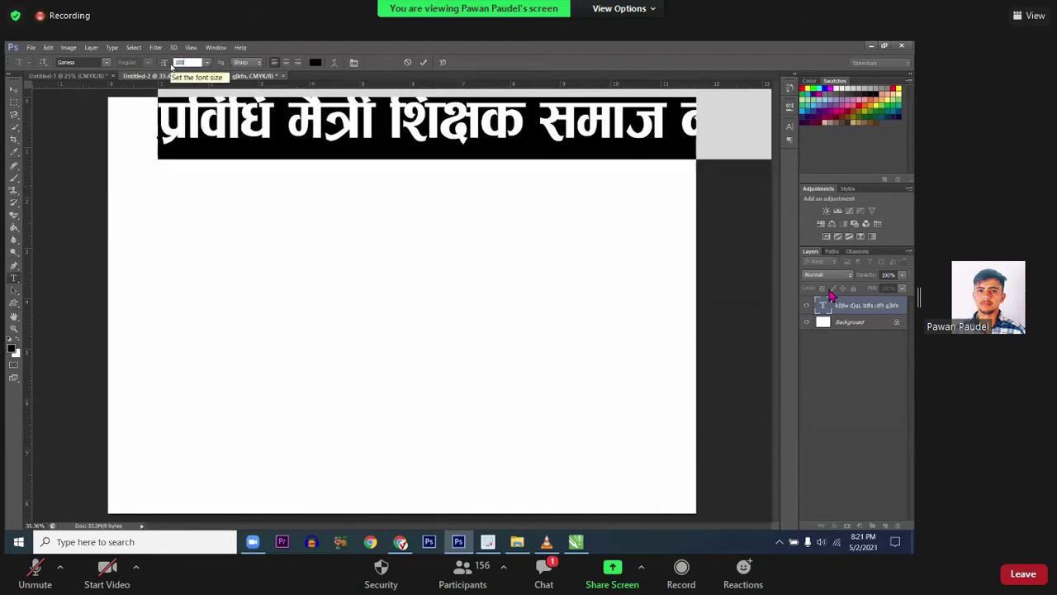
pyautogui.write('8')
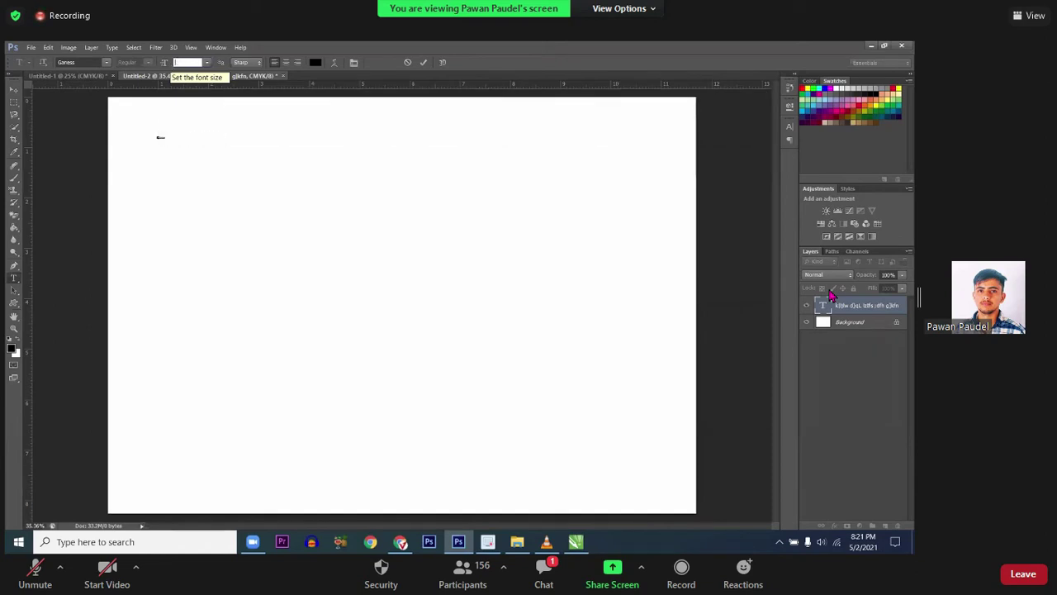
pyautogui.write('0')
pyautogui.press('Return')
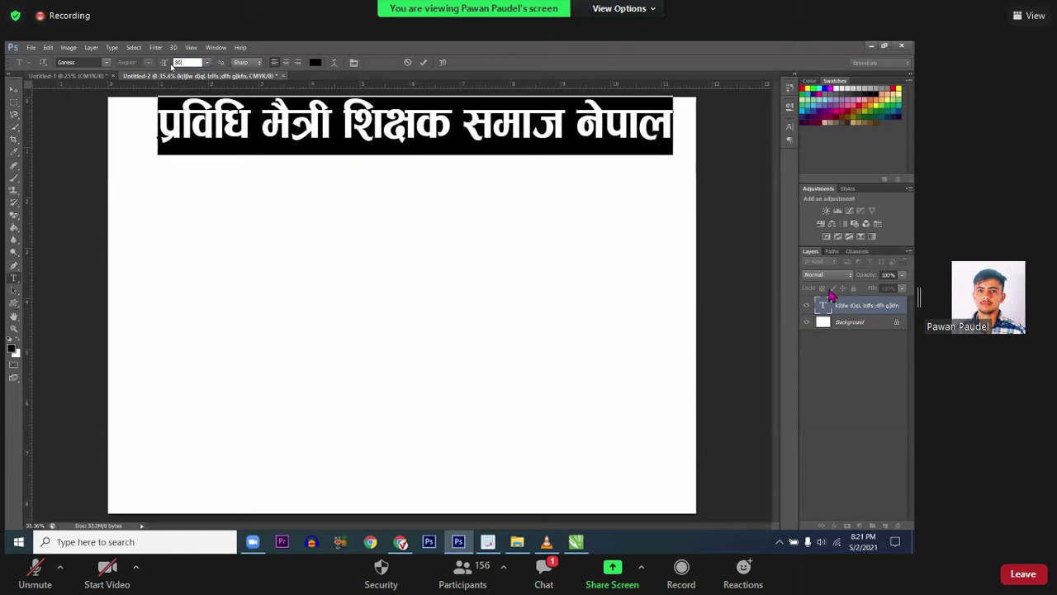
pyautogui.click(422, 62)
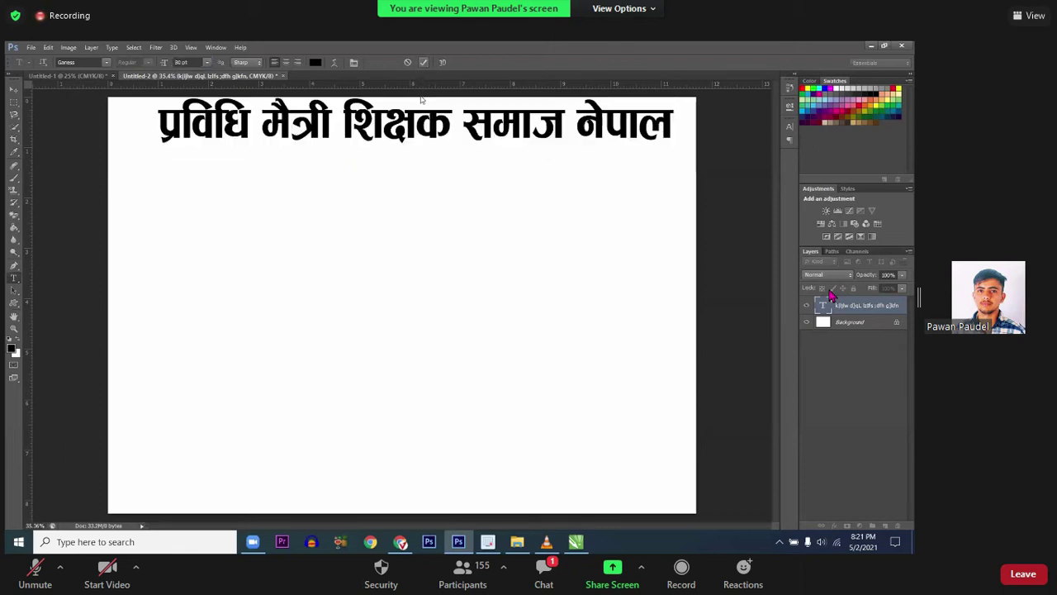
# Step: Narrow the heading slightly and reposition it centred near the canvas top
pyautogui.hotkey('ctrl', 't')
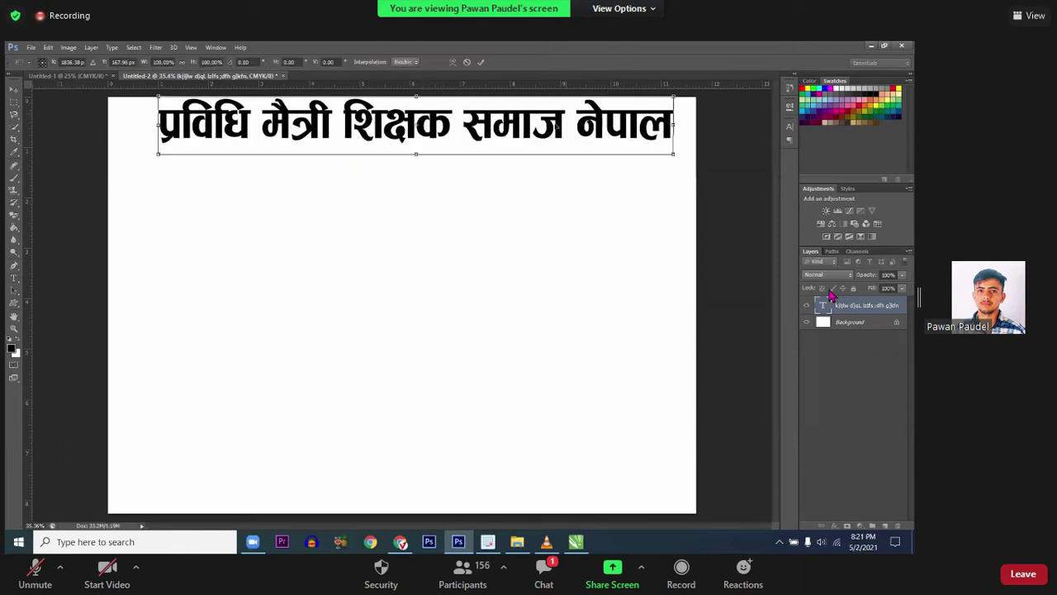
pyautogui.moveTo(555, 132); pyautogui.dragTo(552, 151)
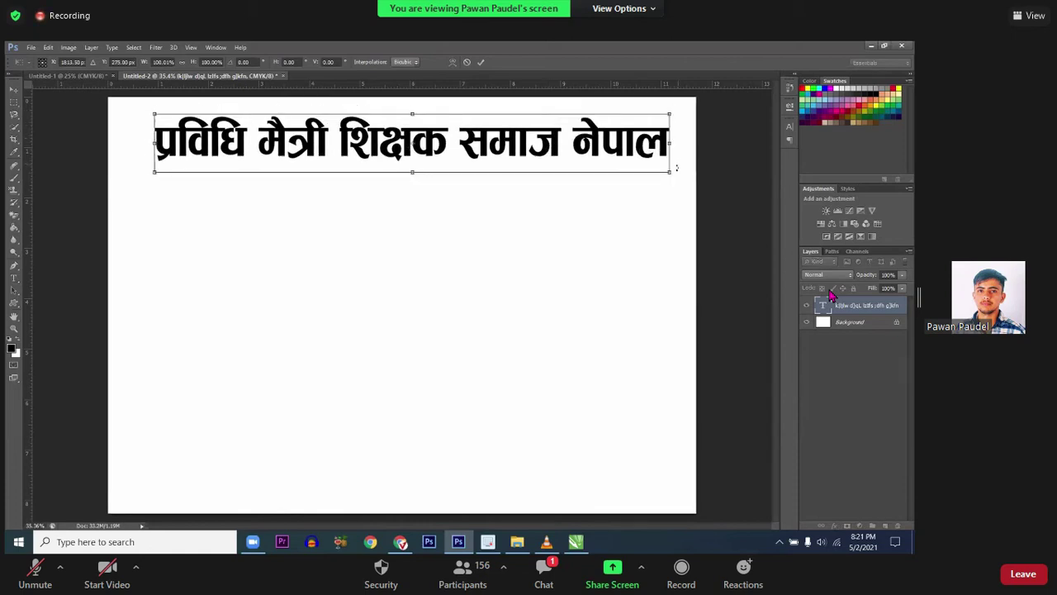
pyautogui.moveTo(670, 174); pyautogui.dragTo(654, 186)
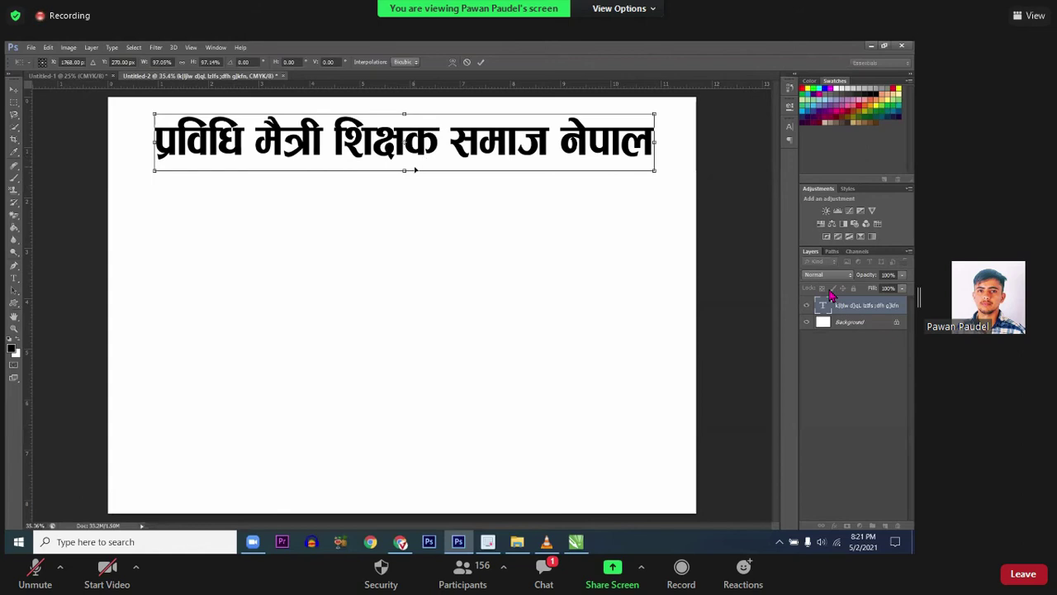
pyautogui.press('Return')
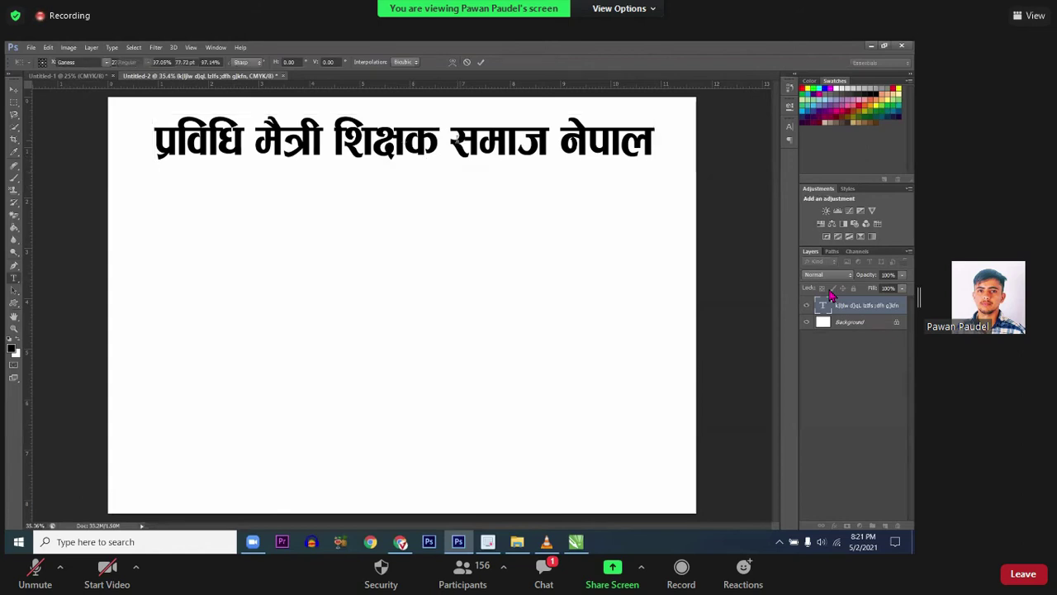
pyautogui.moveTo(454, 144); pyautogui.dragTo(451, 132)
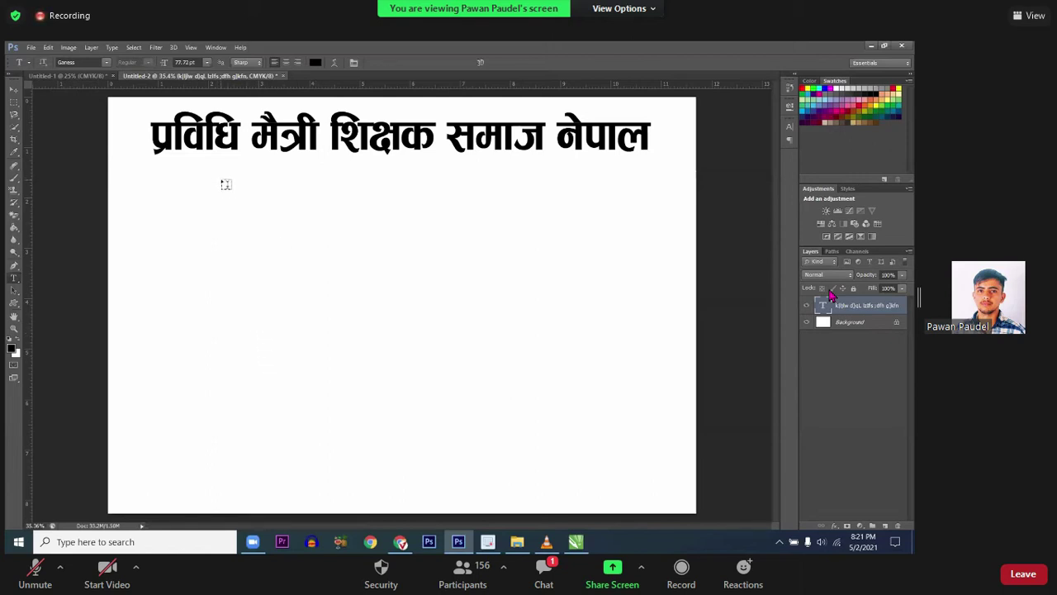
# Step: Type 'सम्मान पत्र' as a new text layer below the heading and nudge it into place
pyautogui.click(274, 183)
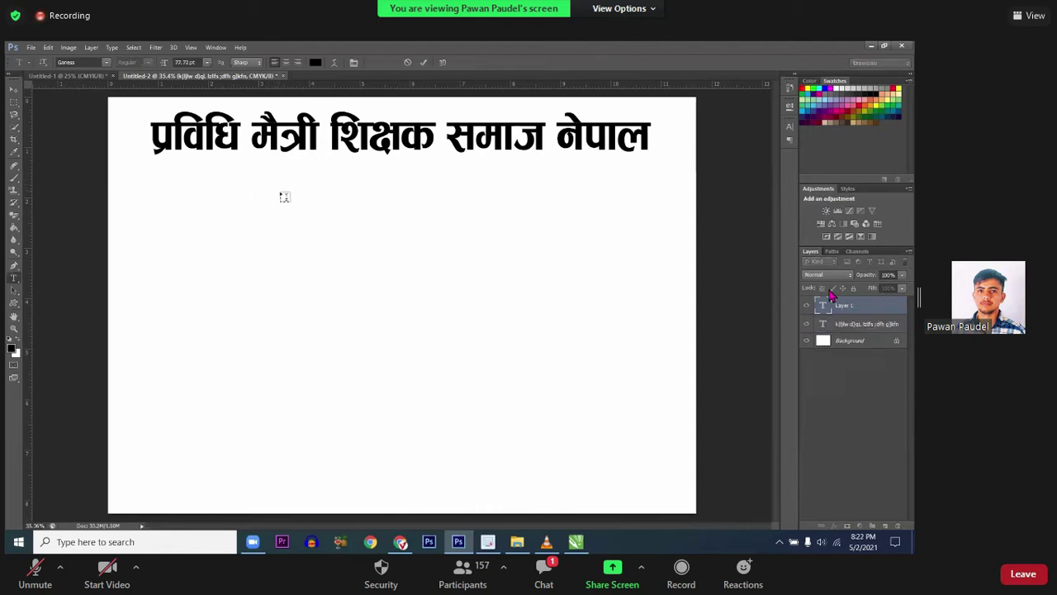
pyautogui.moveTo(283, 196); pyautogui.dragTo(328, 248)
pyautogui.write(';')
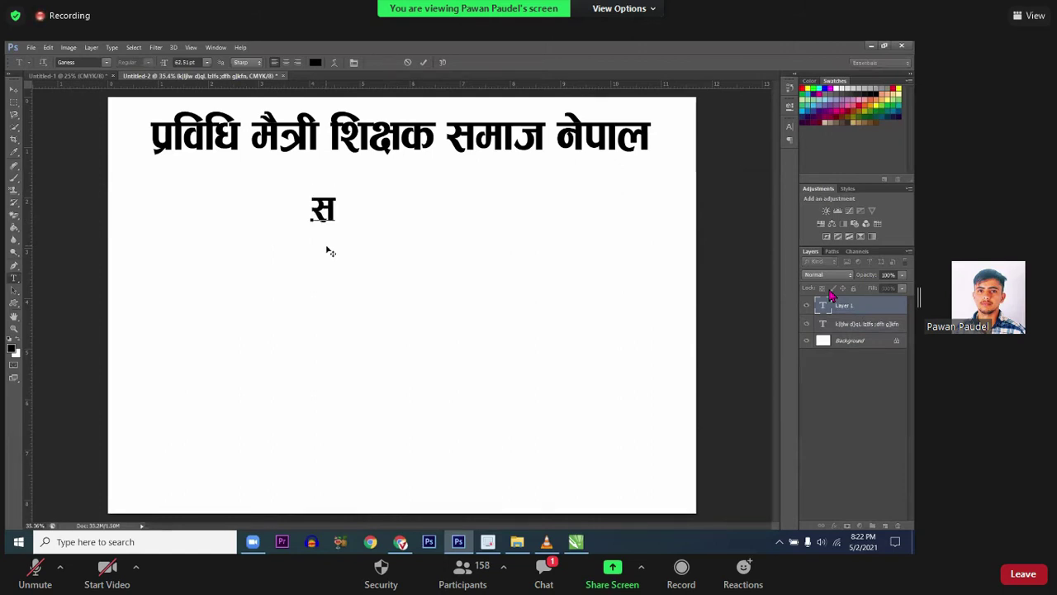
pyautogui.write('Dd fg')
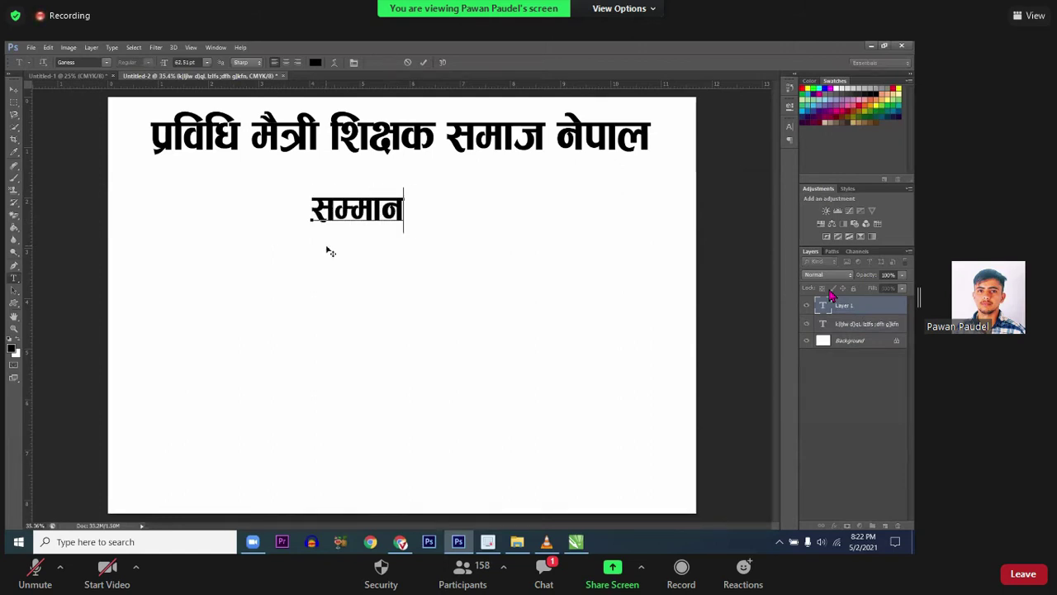
pyautogui.write(' kq')
pyautogui.hotkey('ctrl', 'a')
pyautogui.hotkey('ctrl', 'Return')
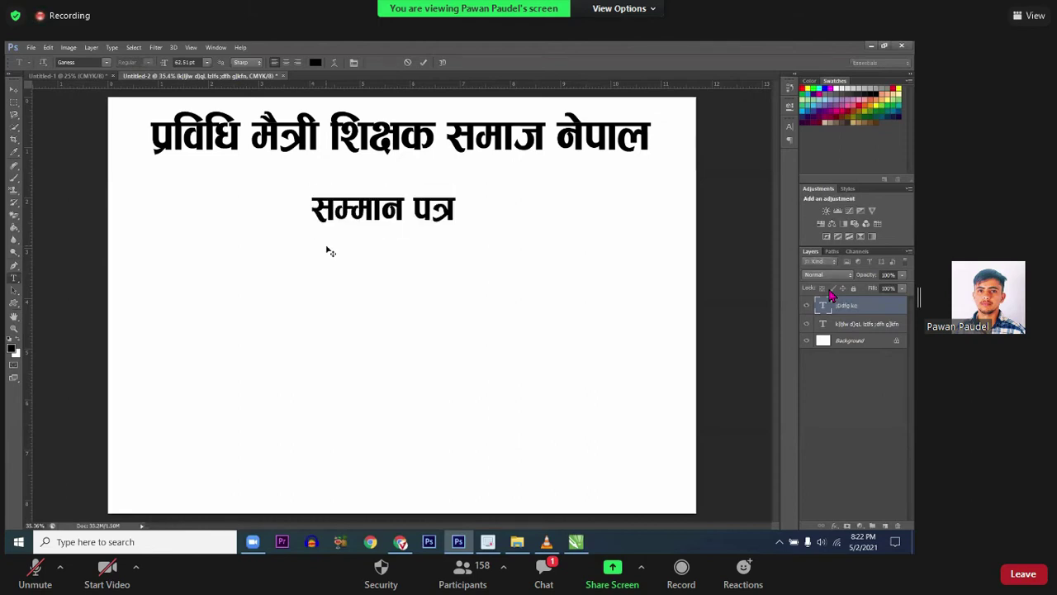
pyautogui.moveTo(366, 224); pyautogui.dragTo(372, 226)
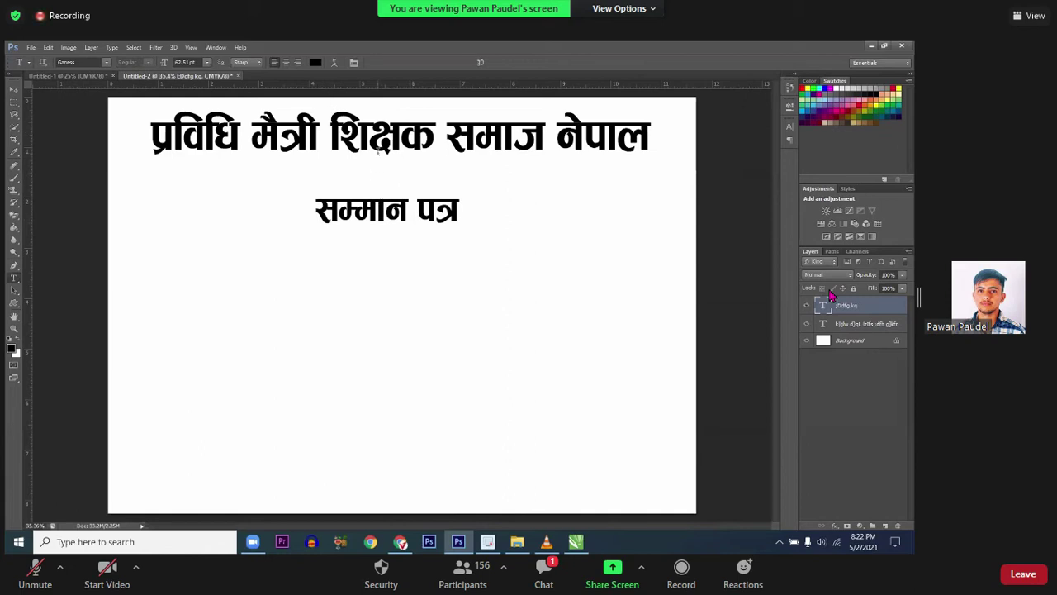
# Step: Warp the whole Nepali heading with the Arc style and drag it down onto the page
pyautogui.click(374, 142)
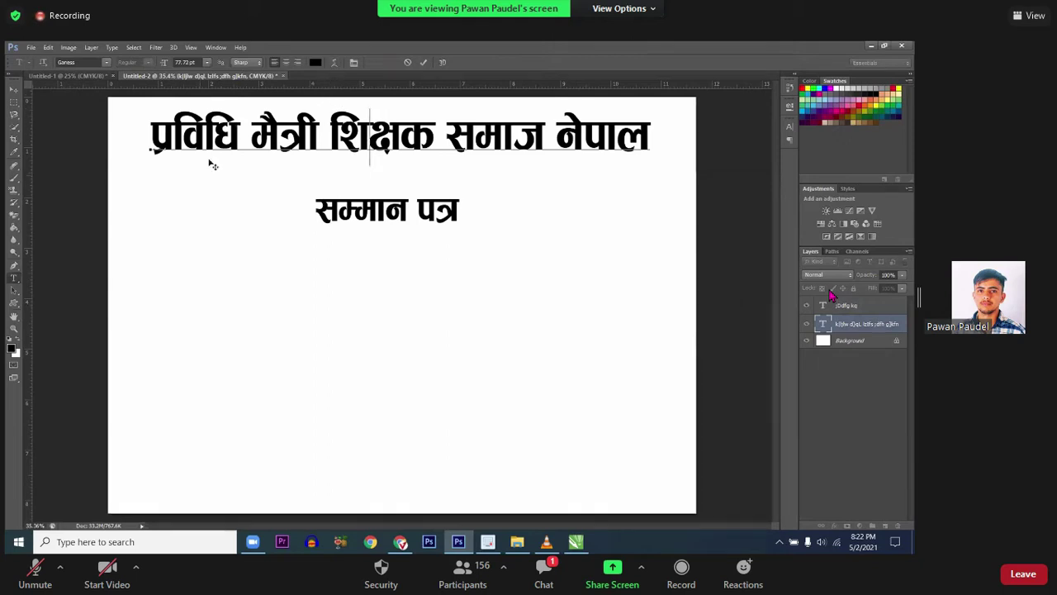
pyautogui.tripleClick(355, 137)
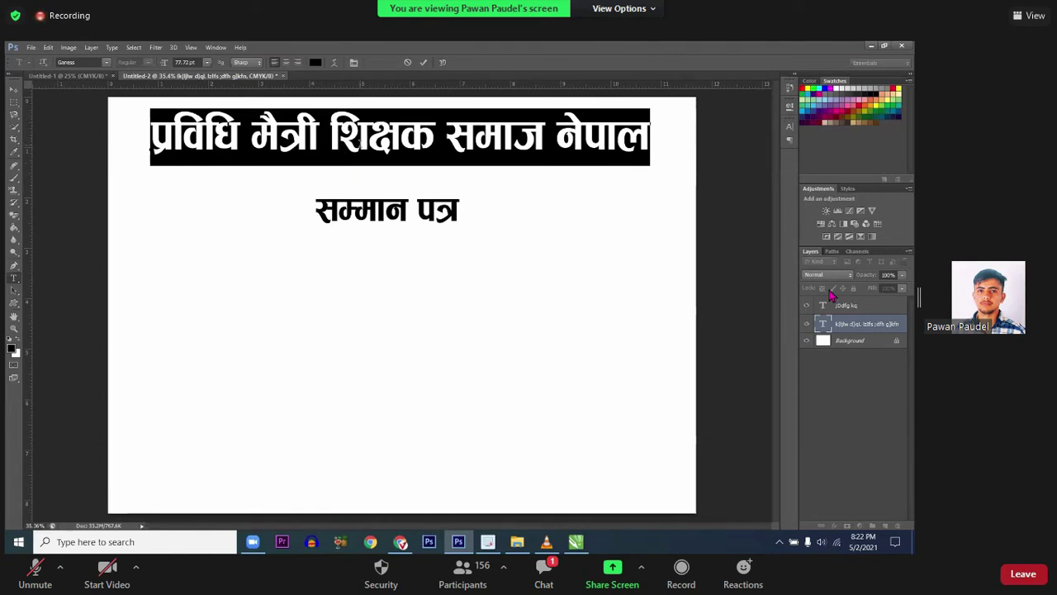
pyautogui.click(335, 63)
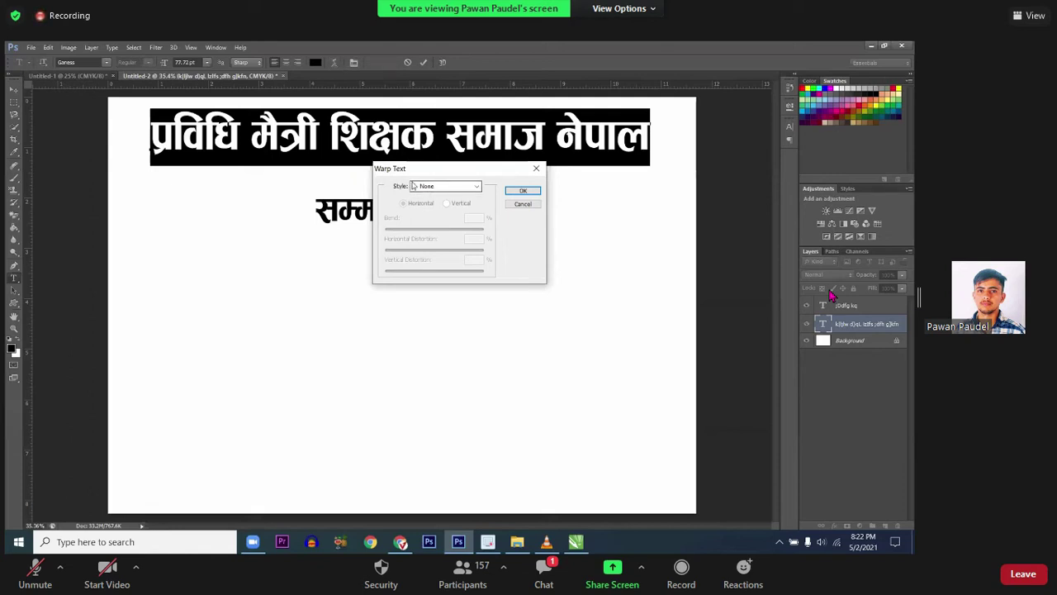
pyautogui.click(438, 188)
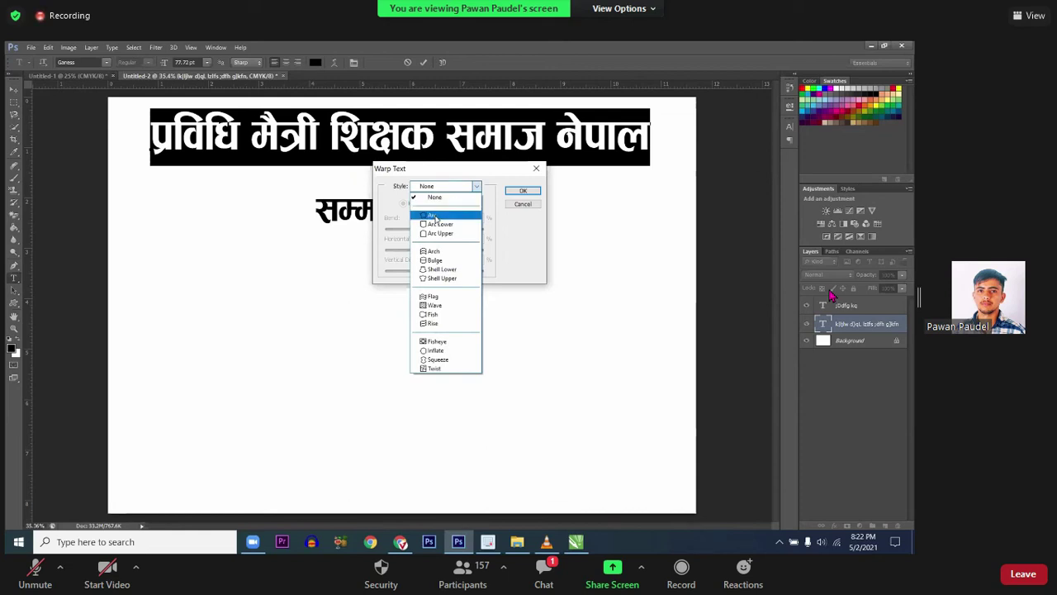
pyautogui.click(435, 216)
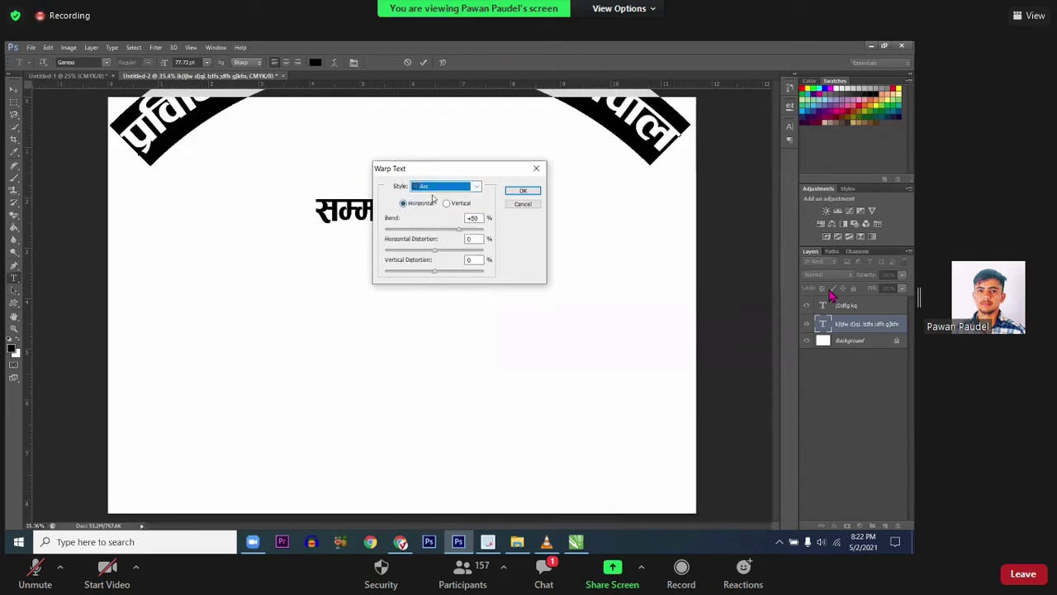
pyautogui.click(519, 196)
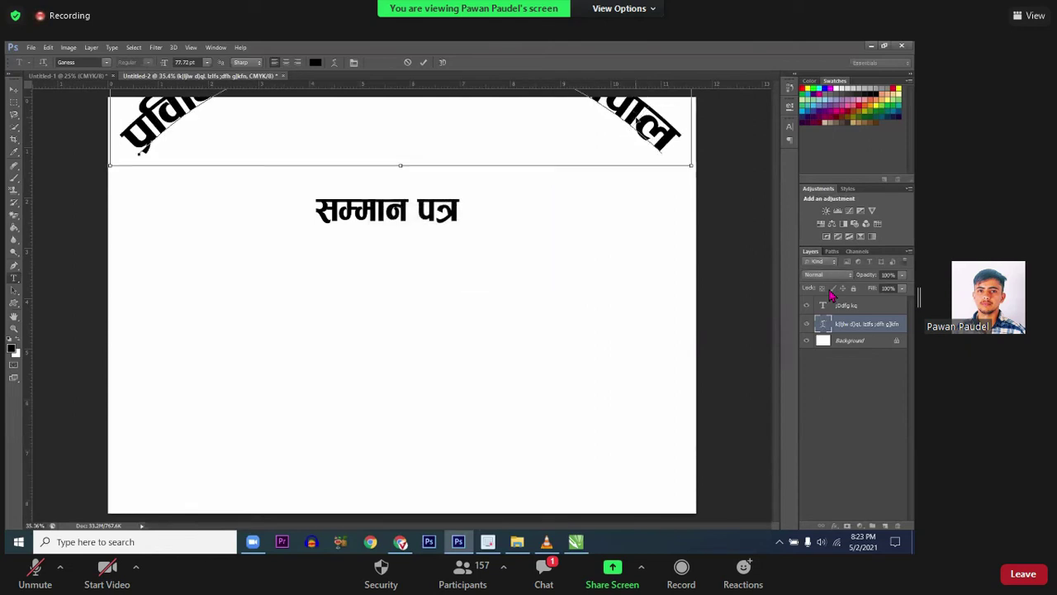
pyautogui.hotkey('ctrl', 'Return')
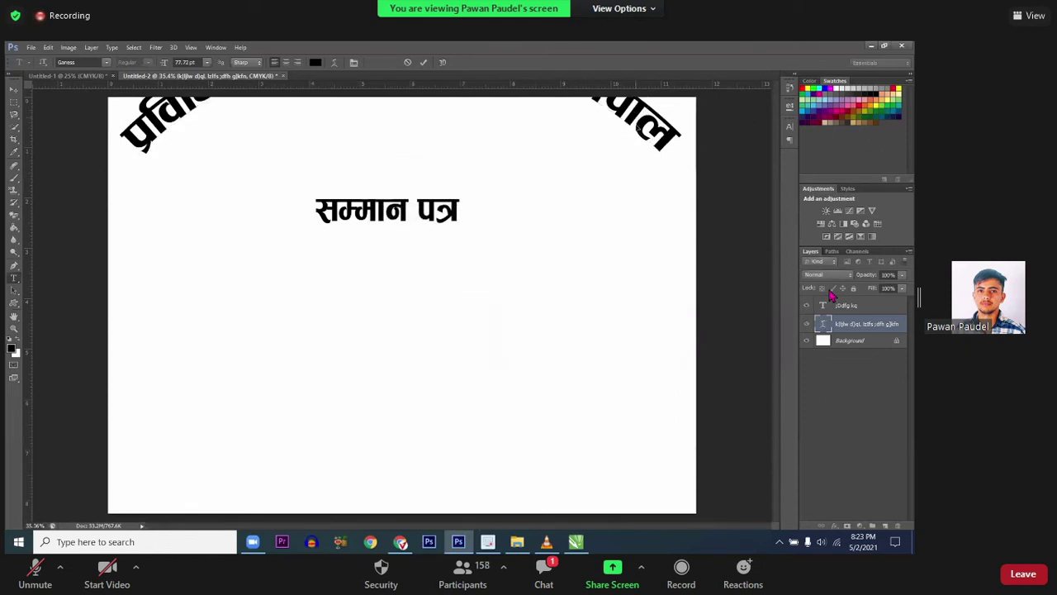
pyautogui.keyDown('ctrl'); pyautogui.moveTo(648, 99); pyautogui.dragTo(648, 207); pyautogui.keyUp('ctrl')
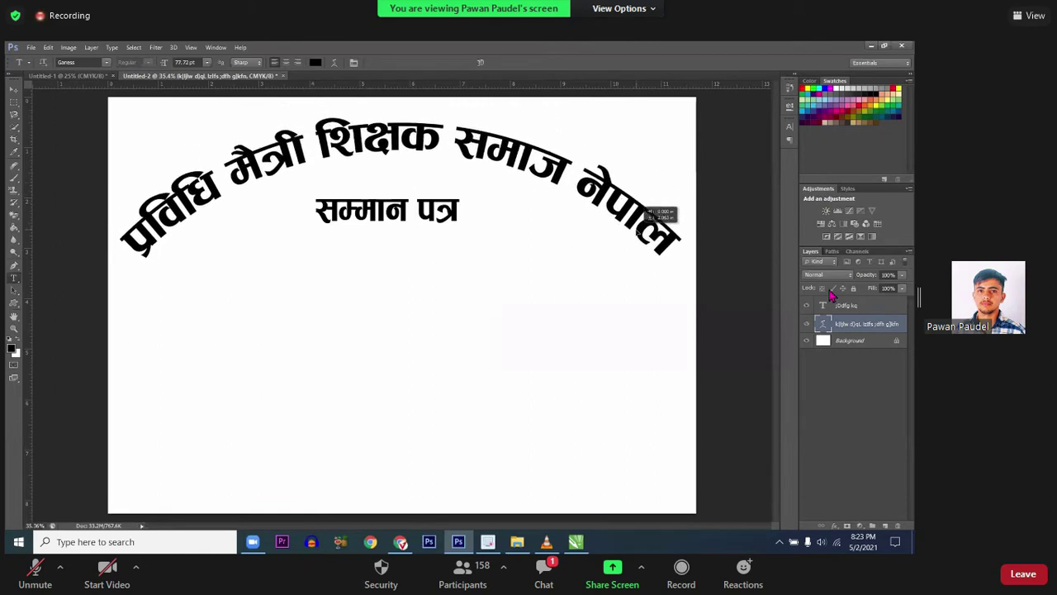
# Step: Change the heading's Arc warp to a negative Bend and small positive Vertical Distortion
pyautogui.click(528, 165)
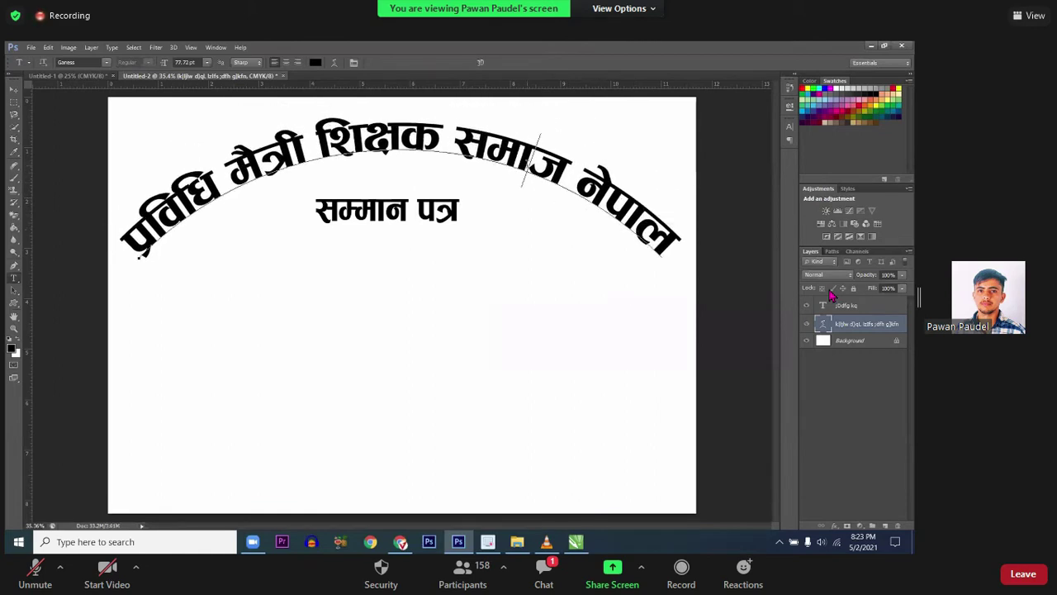
pyautogui.hotkey('ctrl', 'a')
pyautogui.click(334, 62)
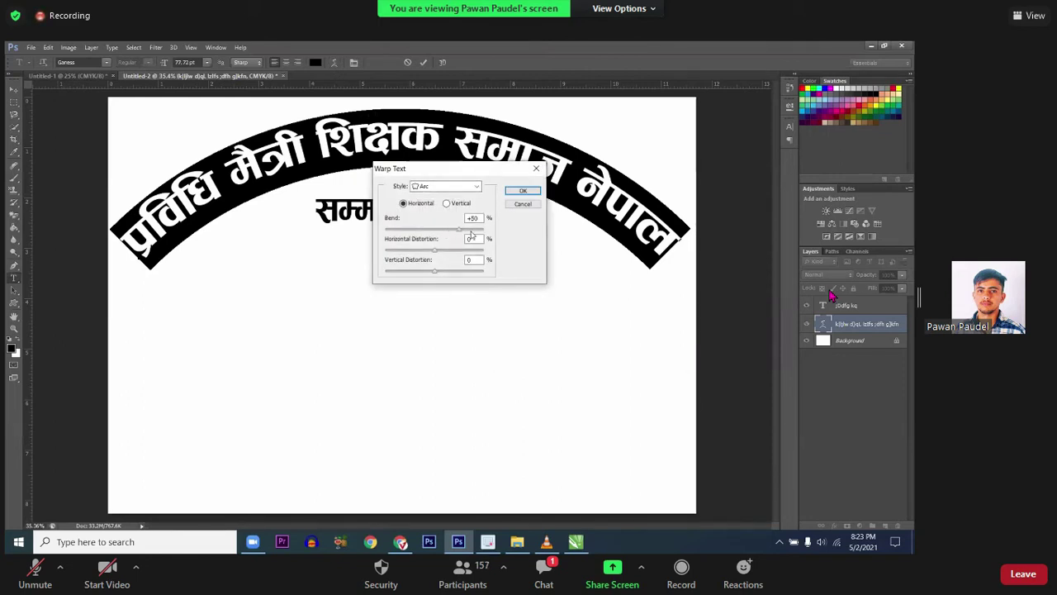
pyautogui.moveTo(466, 233); pyautogui.dragTo(469, 233)
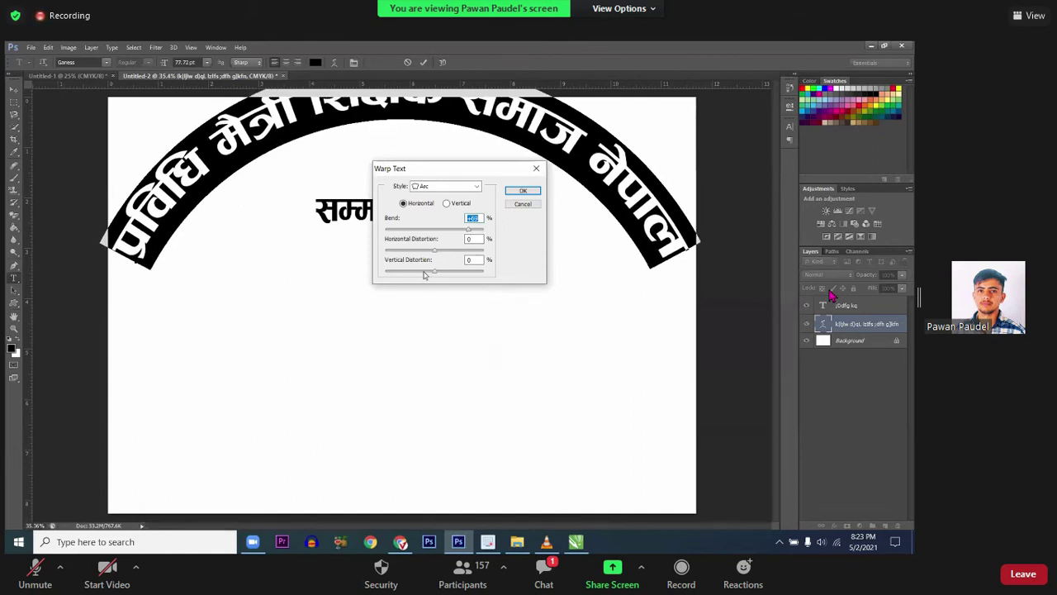
pyautogui.click(424, 275)
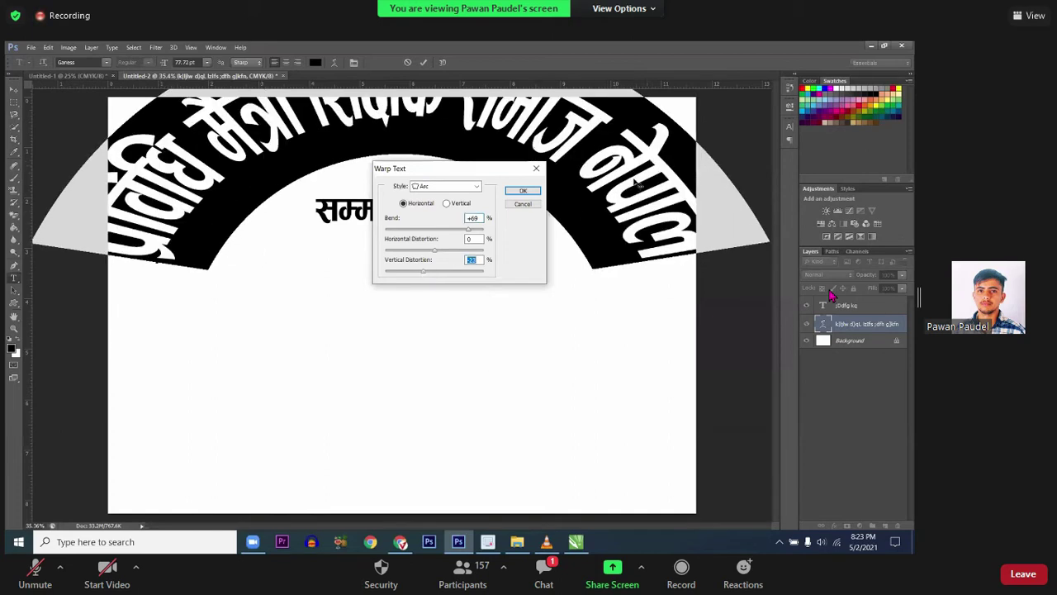
pyautogui.click(426, 272)
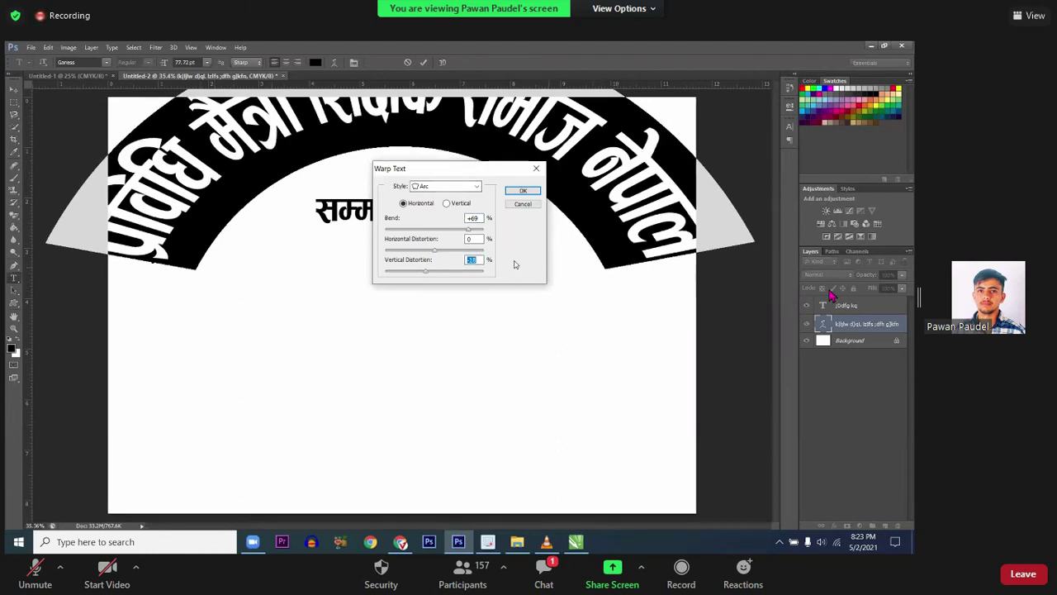
pyautogui.moveTo(467, 231); pyautogui.dragTo(406, 235)
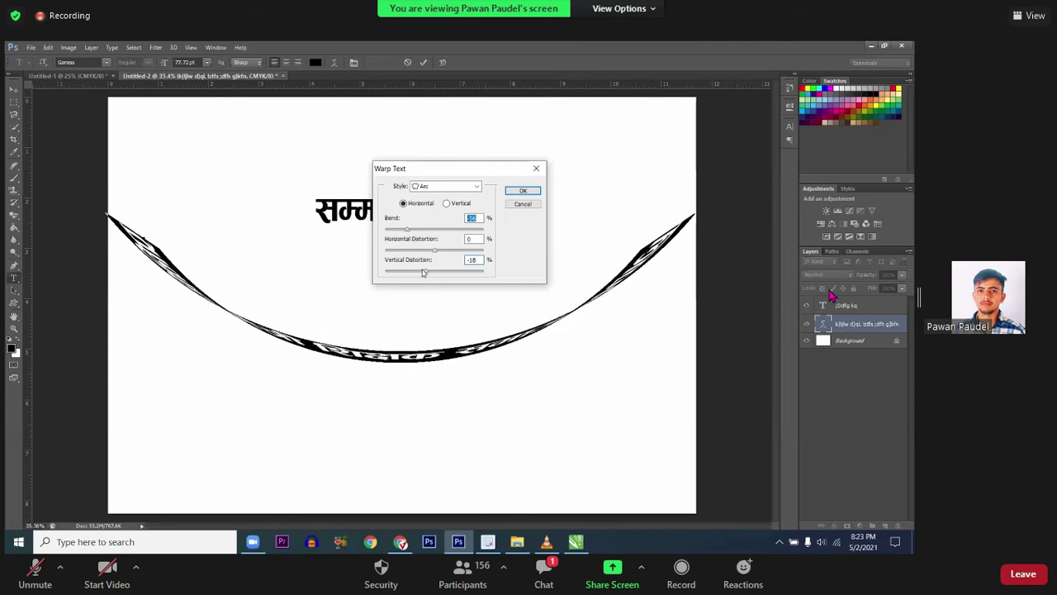
pyautogui.moveTo(427, 275); pyautogui.dragTo(435, 277)
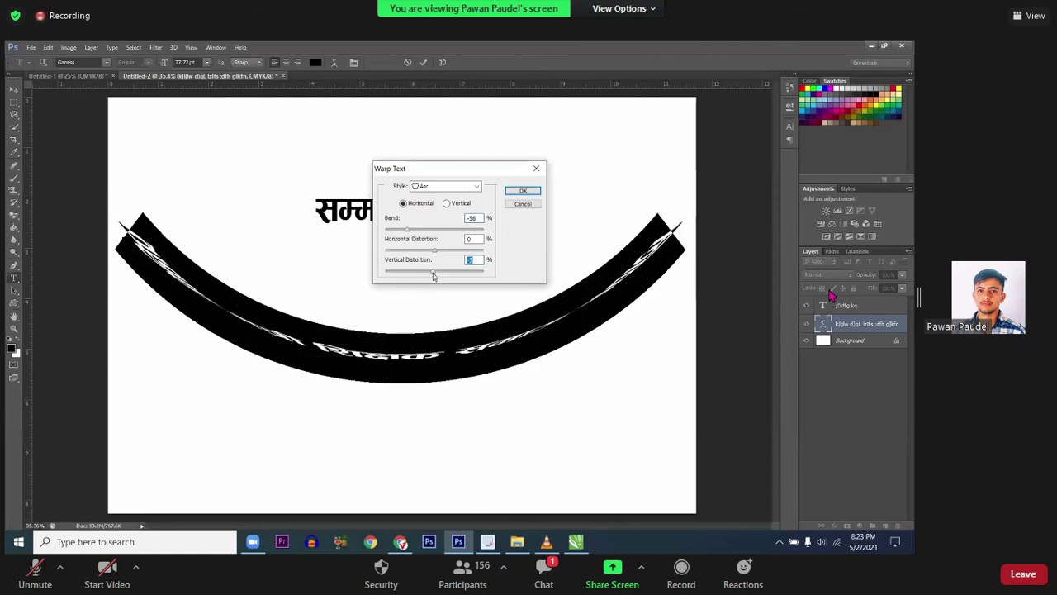
pyautogui.moveTo(436, 276); pyautogui.dragTo(442, 277)
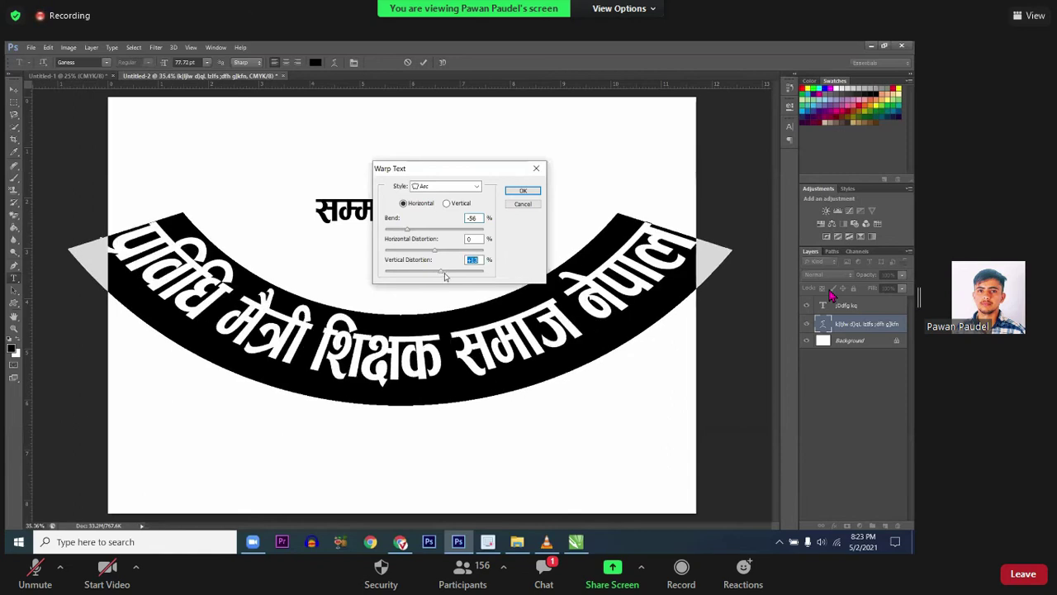
pyautogui.click(451, 187)
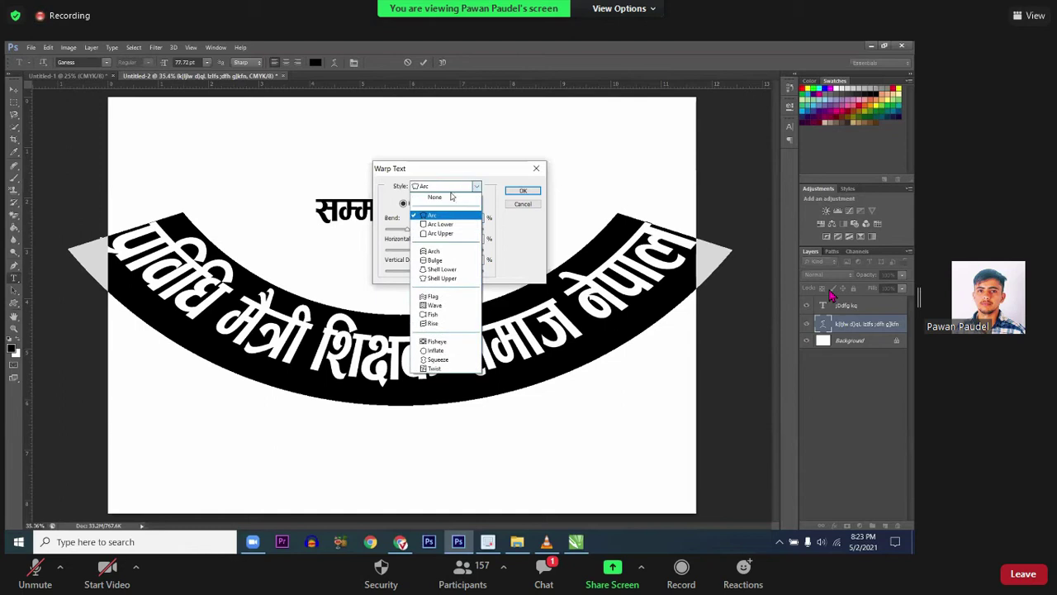
# Step: Try the Arc Lower warp on the heading, tuning its Bend and Vertical Distortion
pyautogui.press('Down')
pyautogui.press('Return')
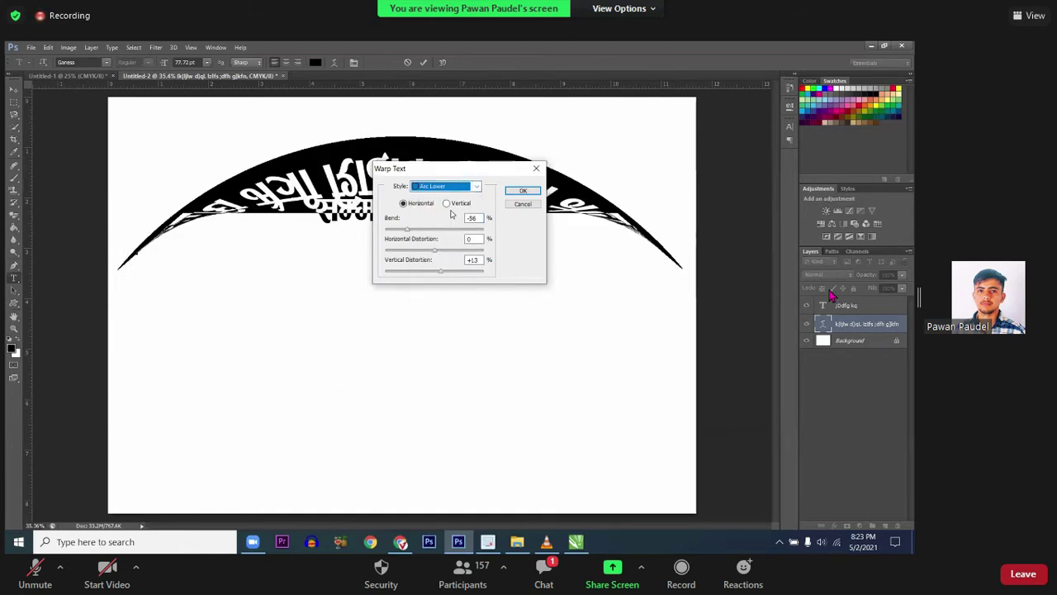
pyautogui.click(427, 273)
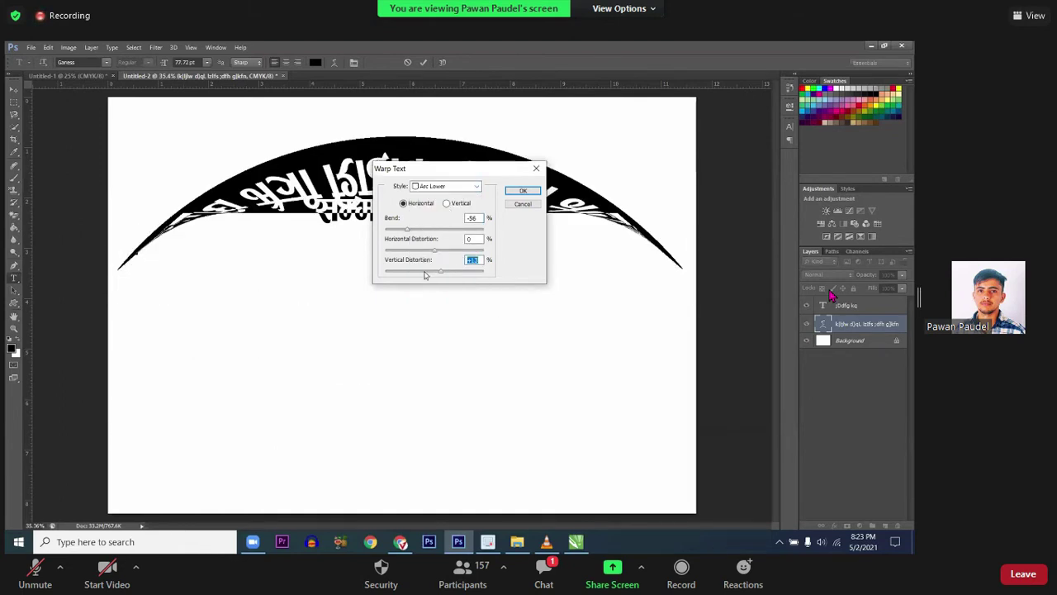
pyautogui.moveTo(424, 273); pyautogui.dragTo(416, 272)
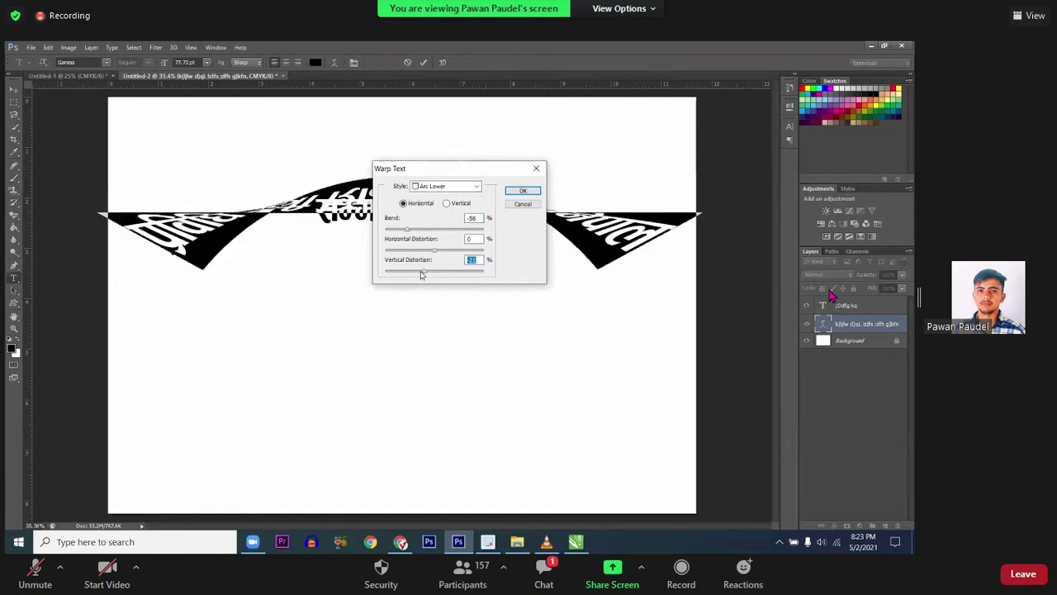
pyautogui.click(434, 230)
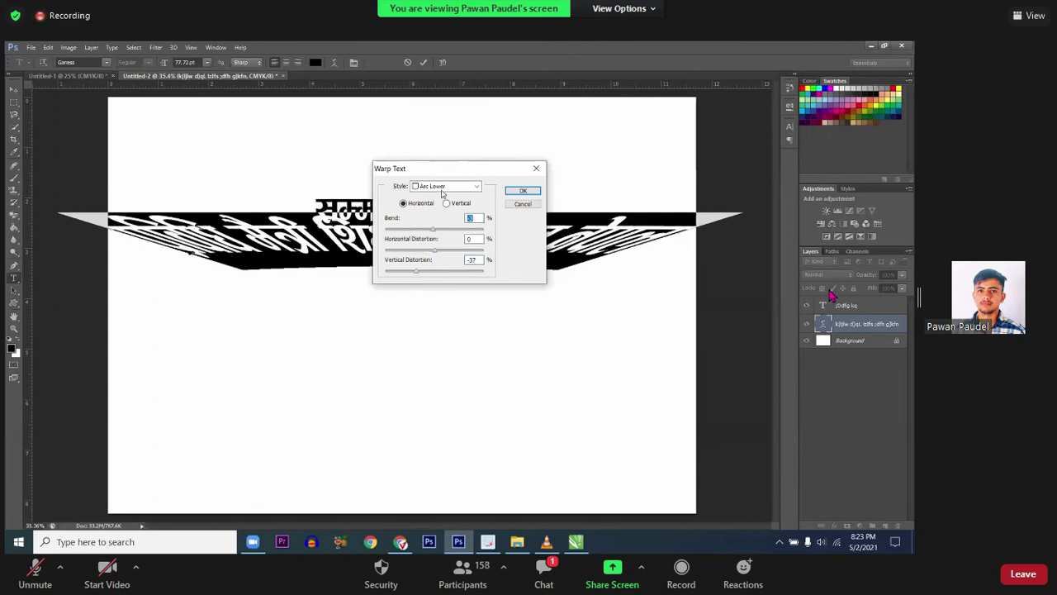
pyautogui.moveTo(446, 170); pyautogui.dragTo(671, 307)
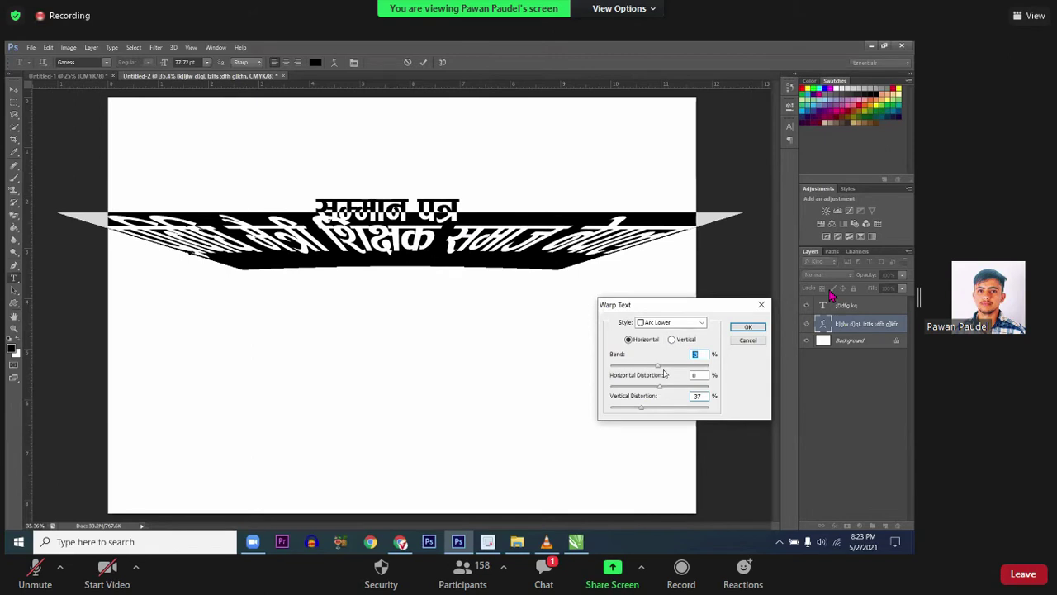
pyautogui.moveTo(667, 365); pyautogui.dragTo(675, 365)
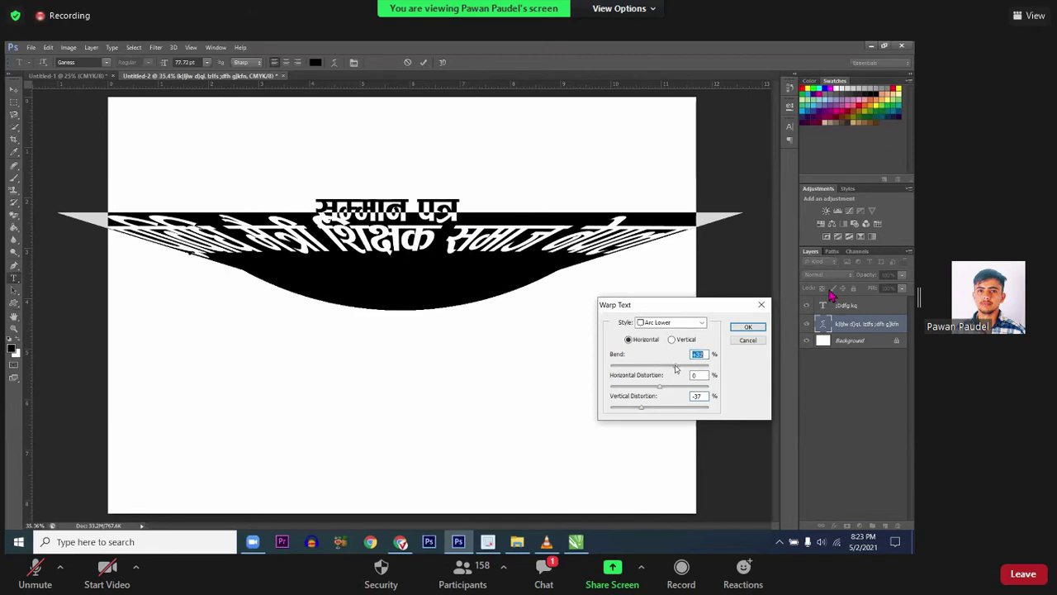
pyautogui.moveTo(659, 407); pyautogui.dragTo(666, 409)
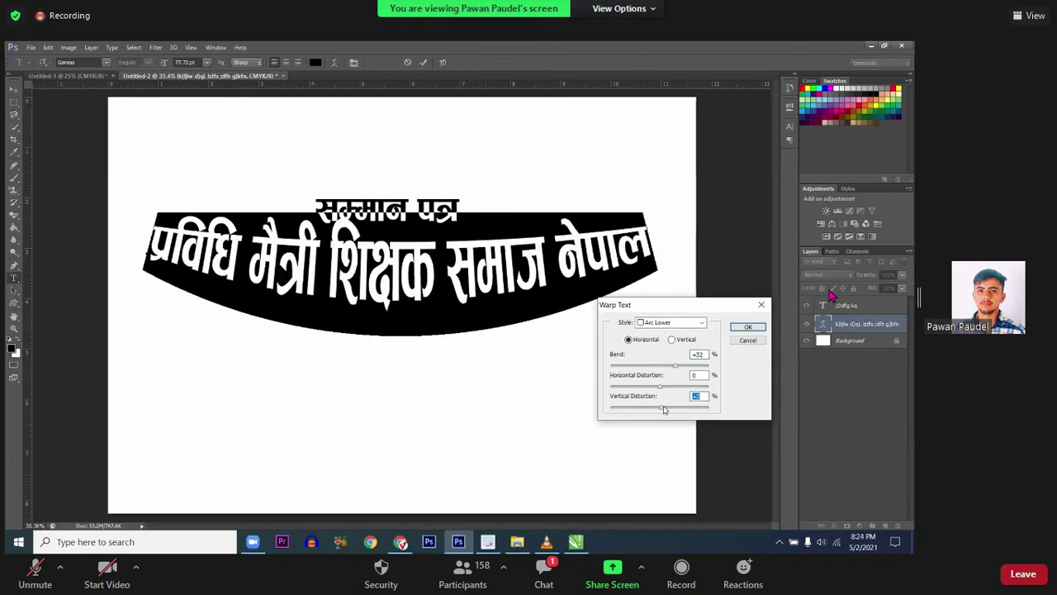
# Step: Switch the heading warp to Arch with Bend about -49 and a slight horizontal skew
pyautogui.click(664, 323)
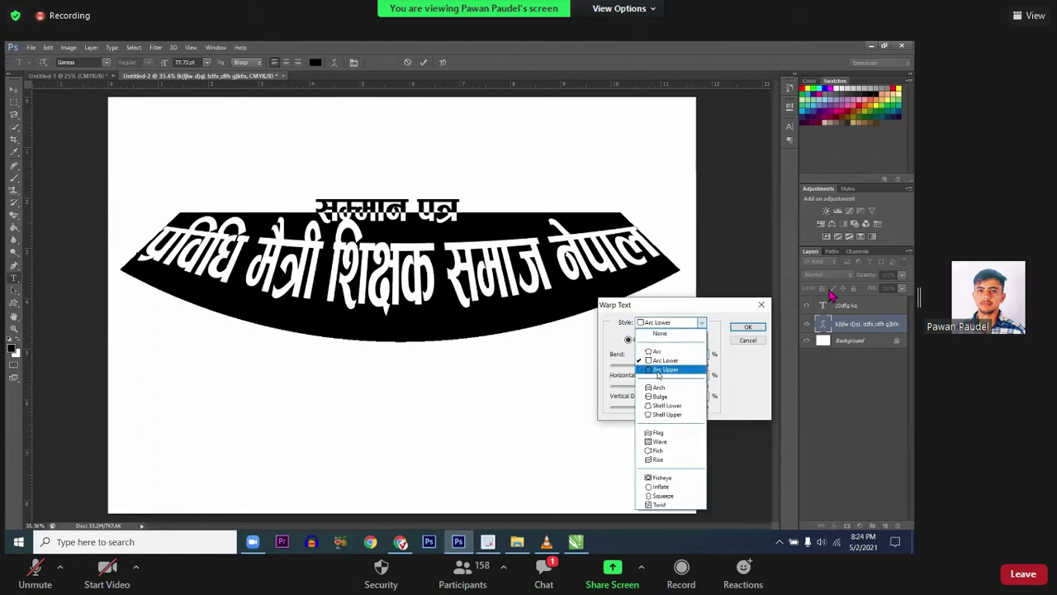
pyautogui.click(658, 369)
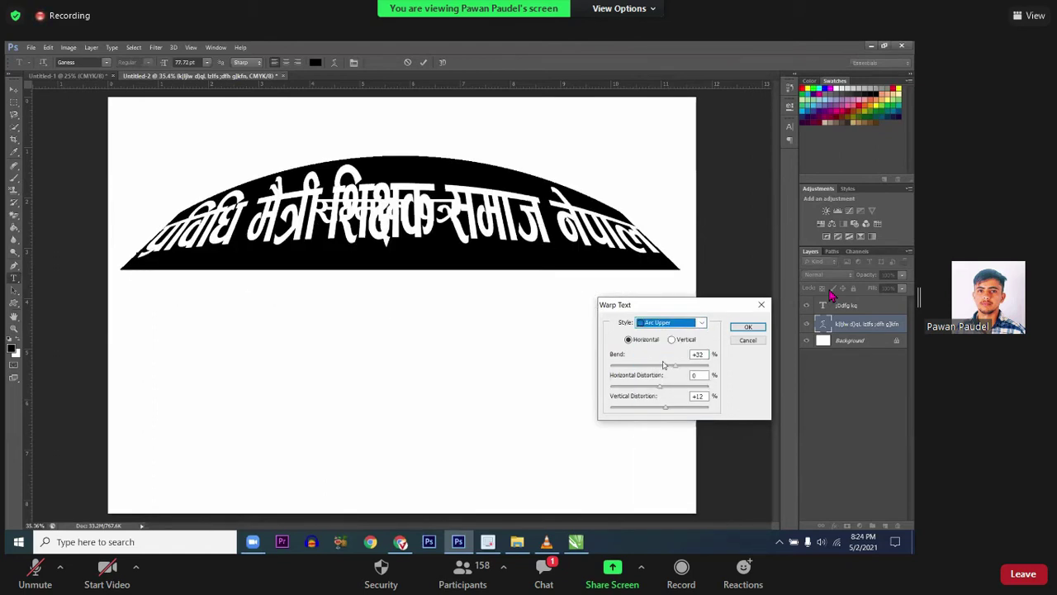
pyautogui.click(666, 326)
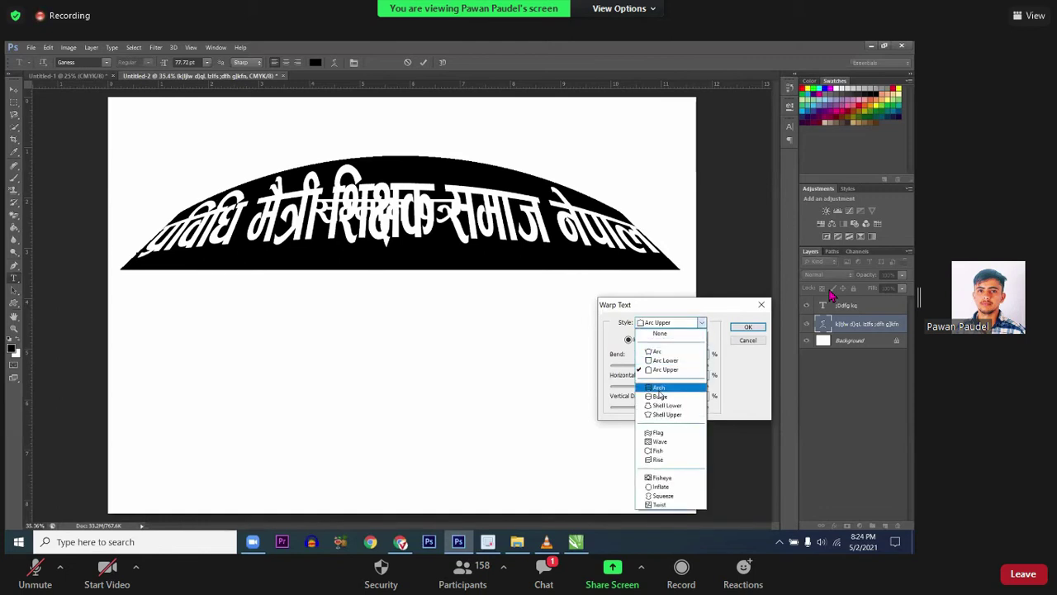
pyautogui.click(659, 390)
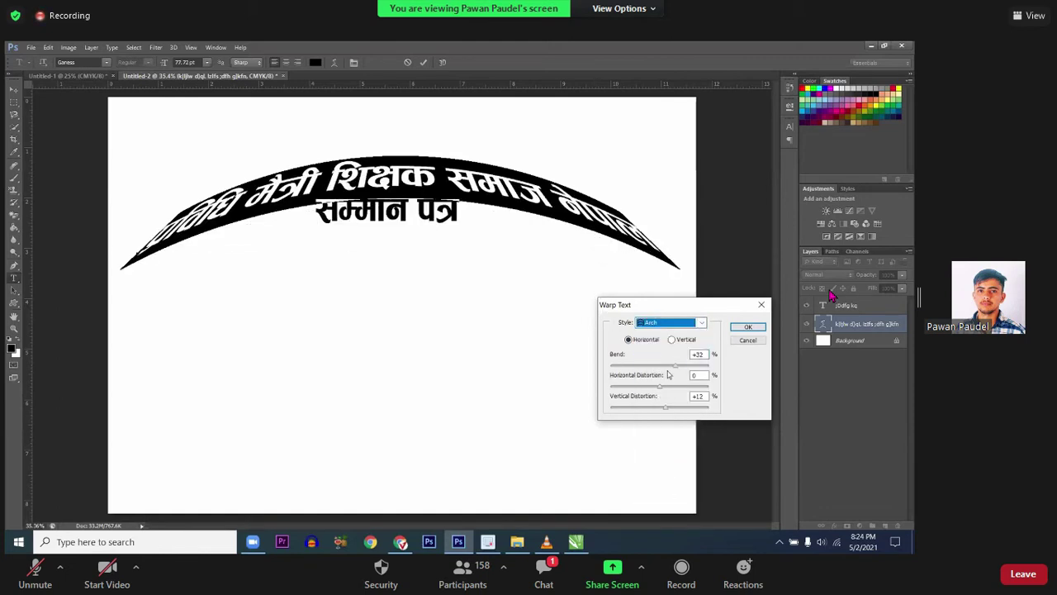
pyautogui.moveTo(673, 365); pyautogui.dragTo(642, 368)
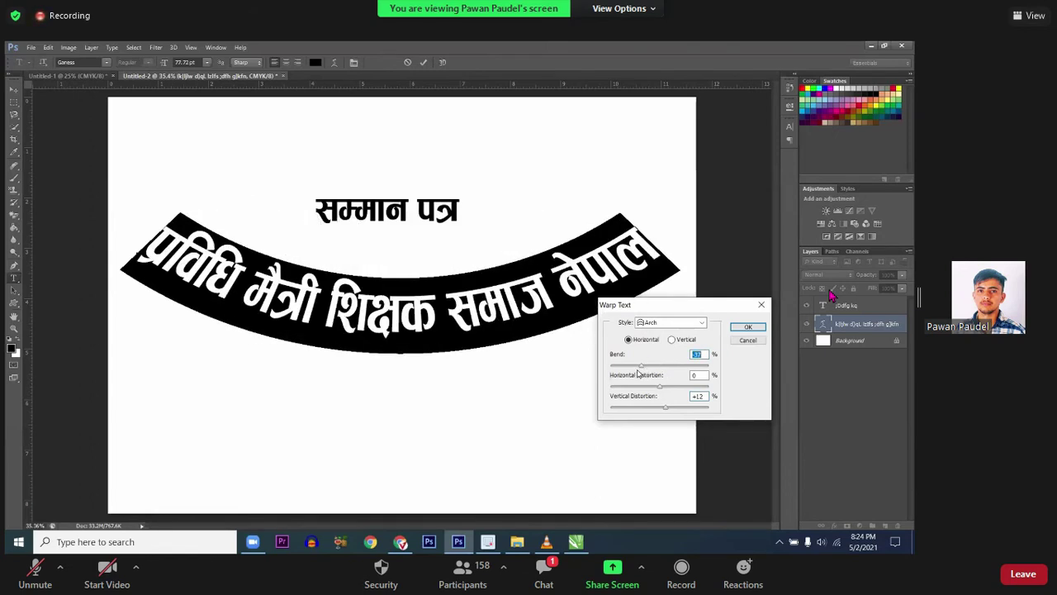
pyautogui.moveTo(637, 369); pyautogui.dragTo(631, 367)
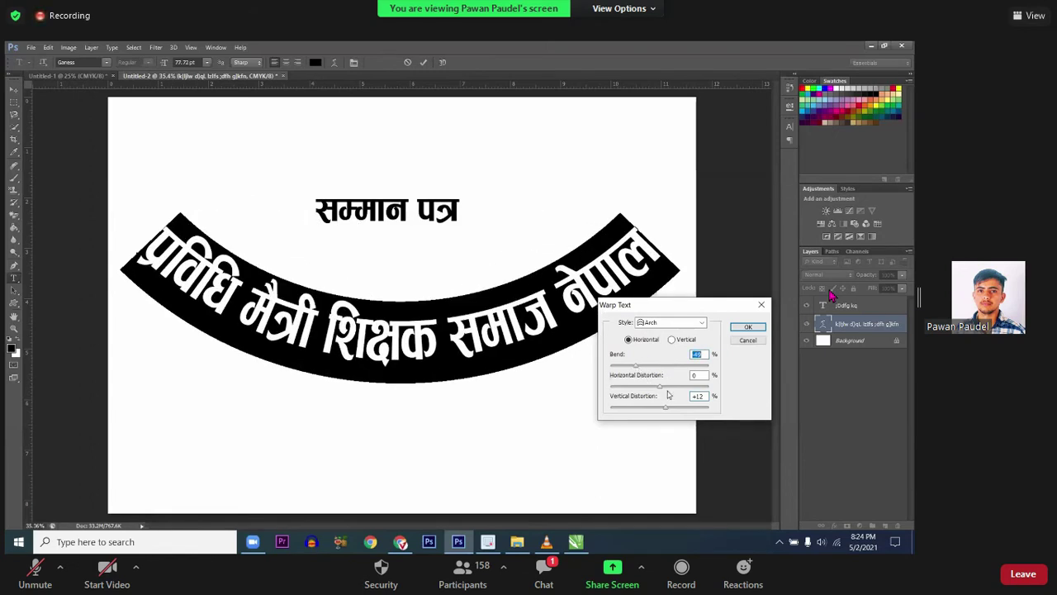
pyautogui.moveTo(674, 407); pyautogui.dragTo(666, 410)
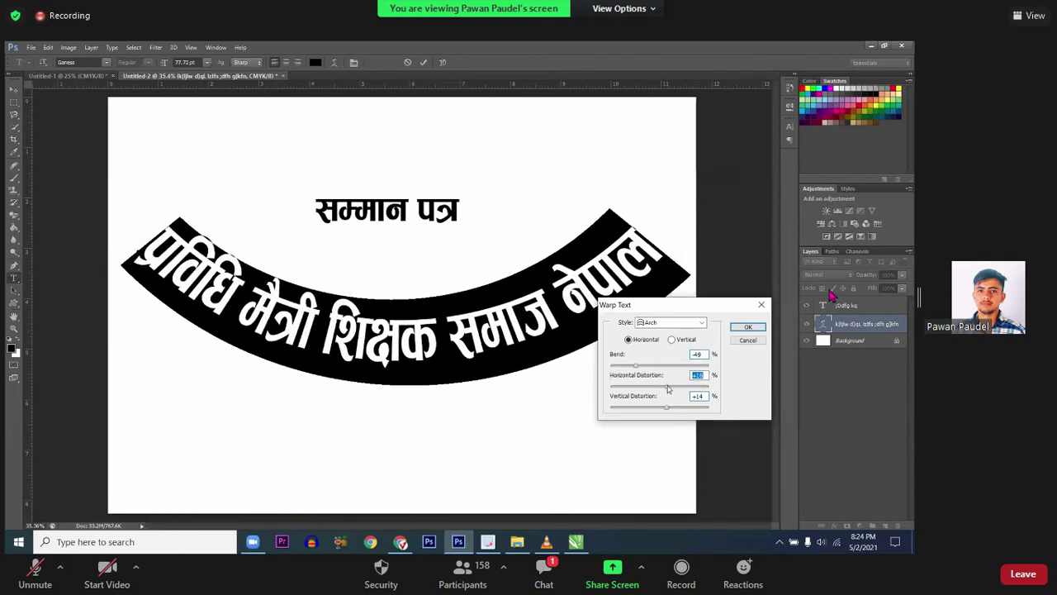
pyautogui.moveTo(668, 386); pyautogui.dragTo(675, 387)
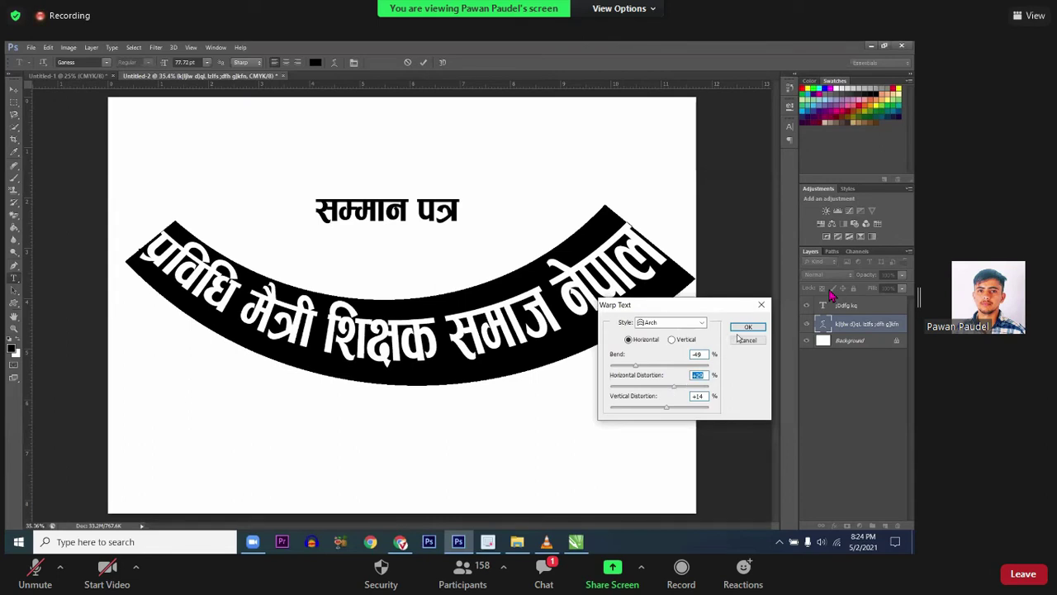
pyautogui.click(676, 322)
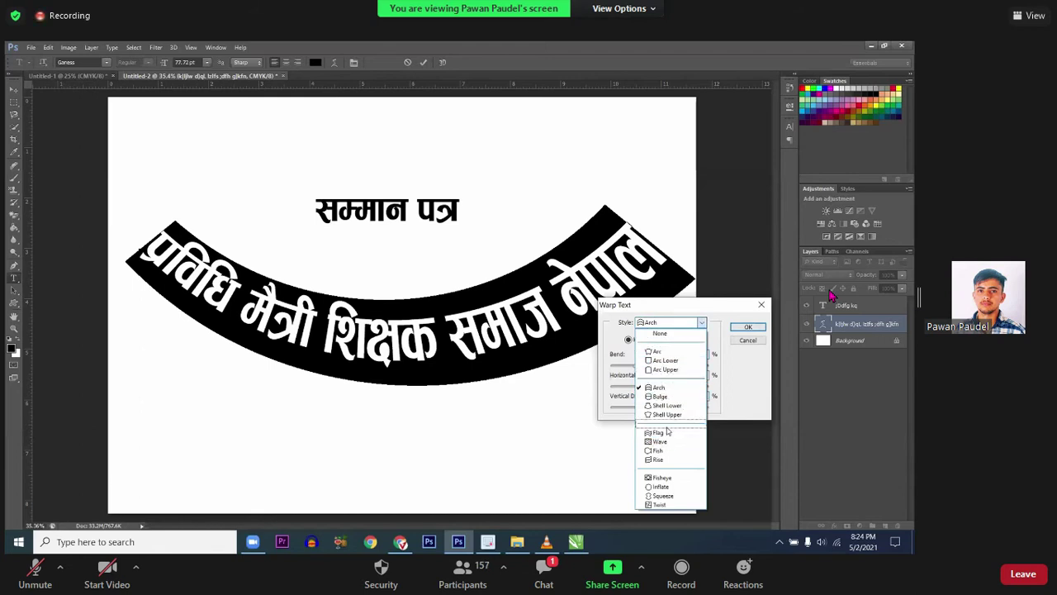
# Step: Apply a Flag warp to the heading with maximum bend and reduced vertical distortion
pyautogui.click(667, 431)
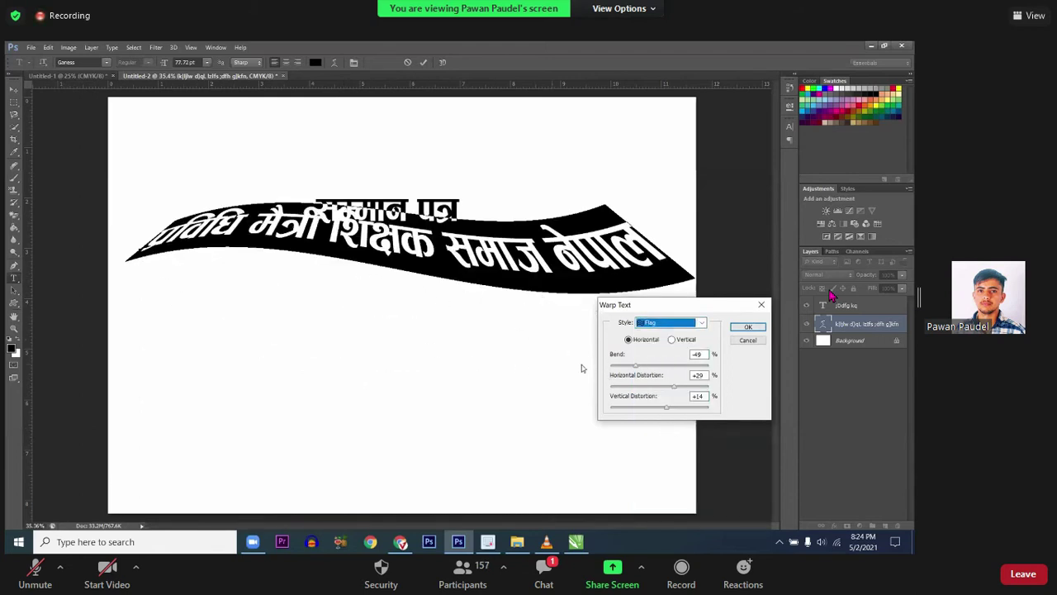
pyautogui.click(634, 368)
pyautogui.moveTo(628, 369); pyautogui.dragTo(607, 369)
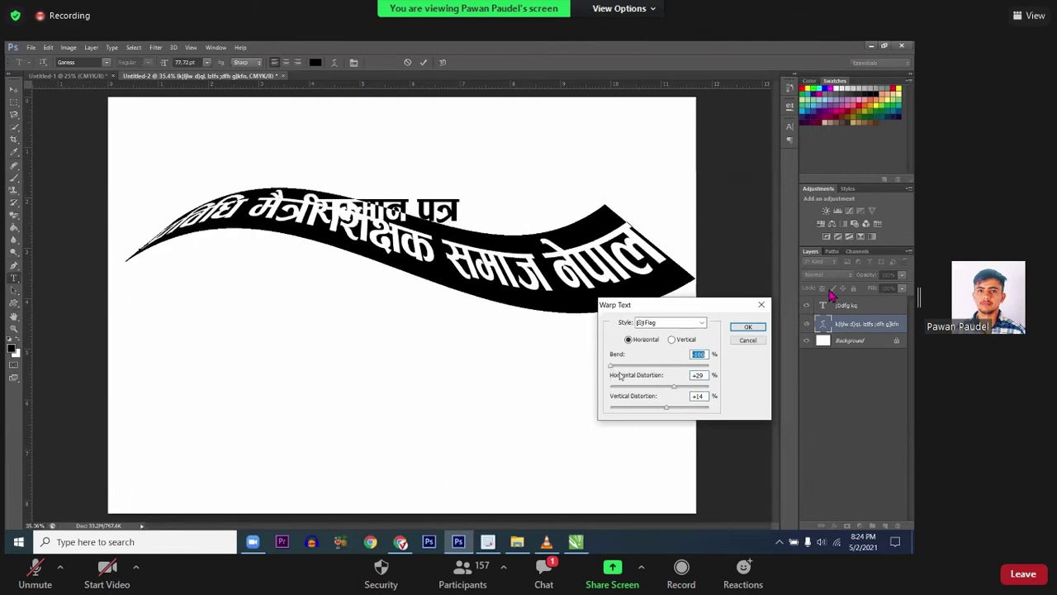
pyautogui.moveTo(654, 408); pyautogui.dragTo(659, 409)
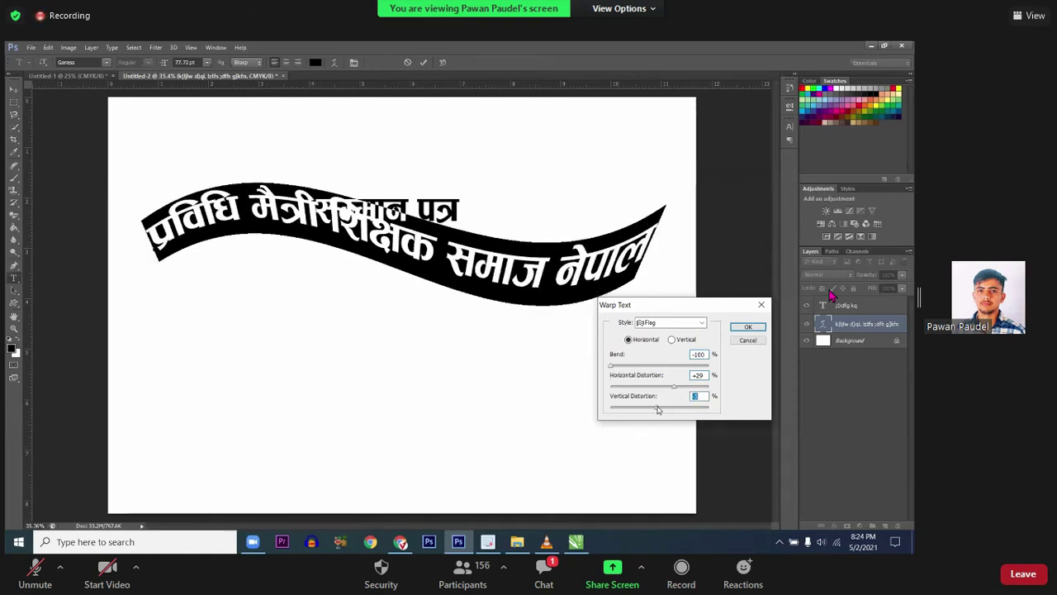
pyautogui.click(747, 327)
pyautogui.hotkey('ctrl', 't')
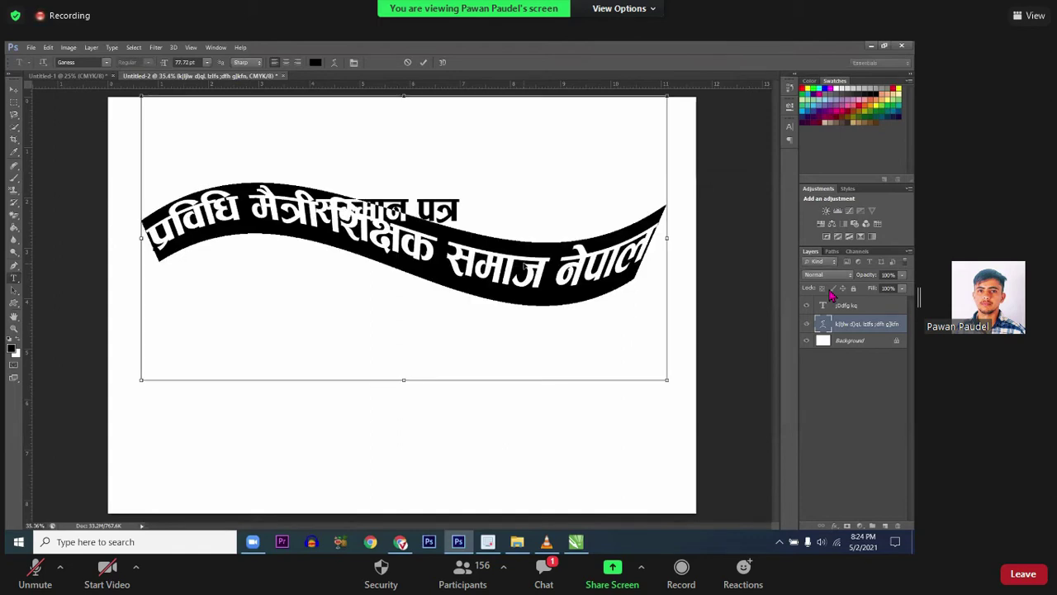
pyautogui.hotkey('ctrl', 'Return')
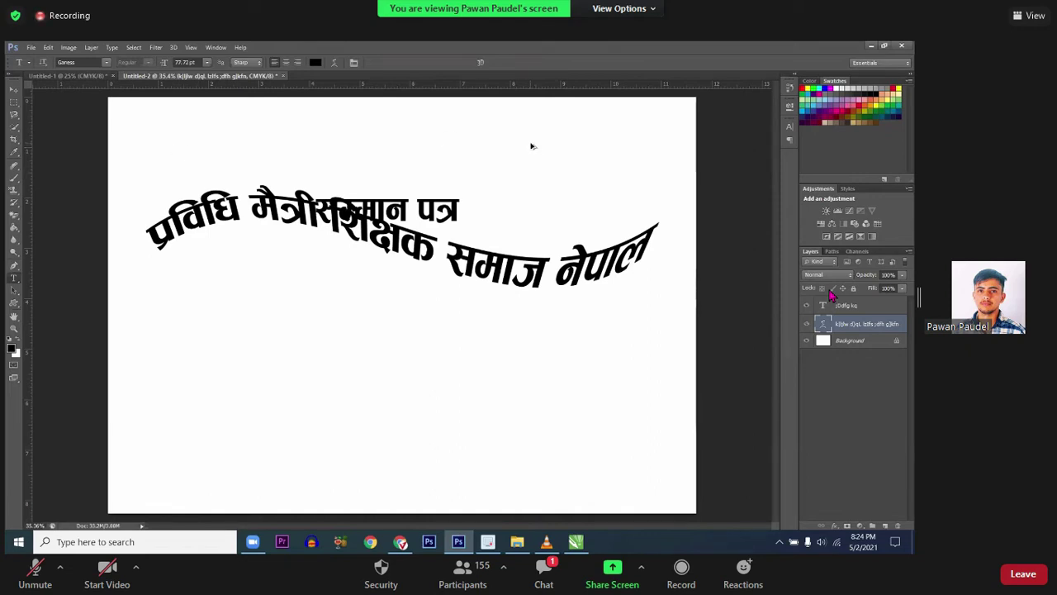
# Step: Undo the warps to restore straight heading text, lower 'सम्मान पत्र' slightly, and switch to Chrome
pyautogui.hotkey('ctrl', 'z')
pyautogui.hotkey('ctrl', 'alt', 'z')
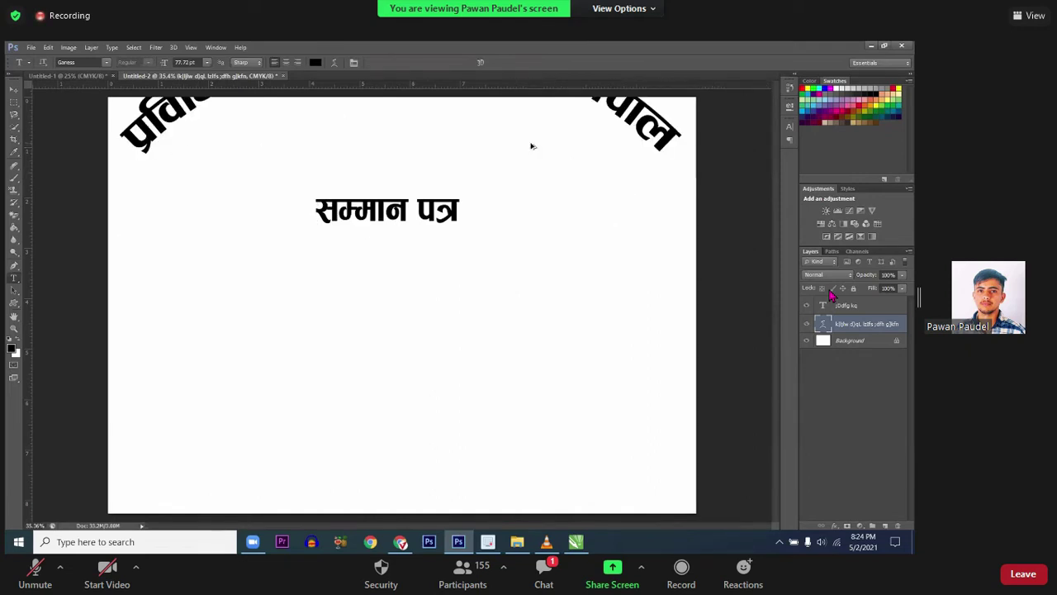
pyautogui.hotkey('ctrl', 'alt', 'z')
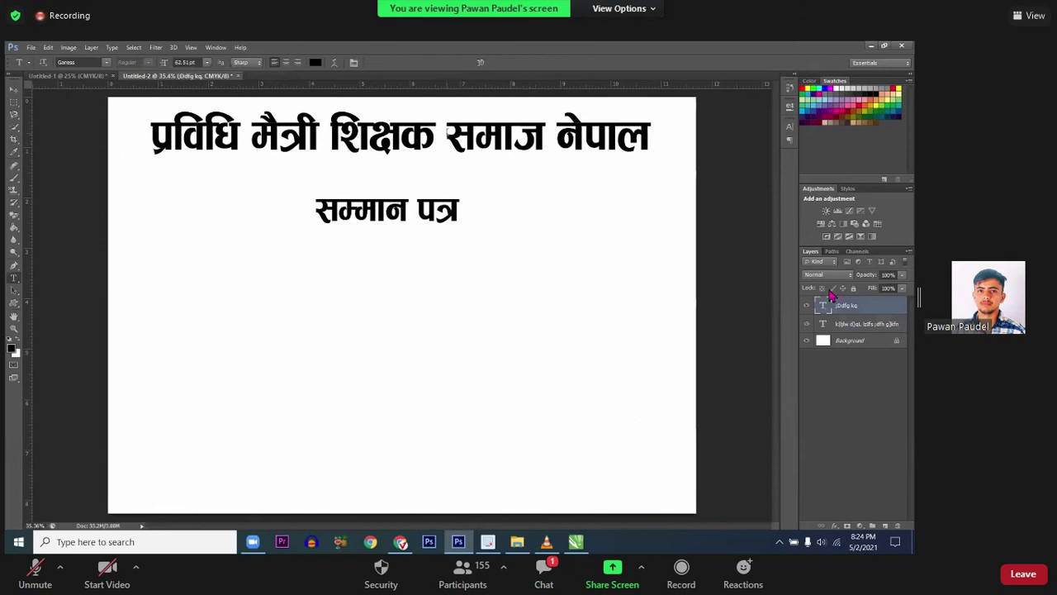
pyautogui.moveTo(433, 137); pyautogui.dragTo(436, 147)
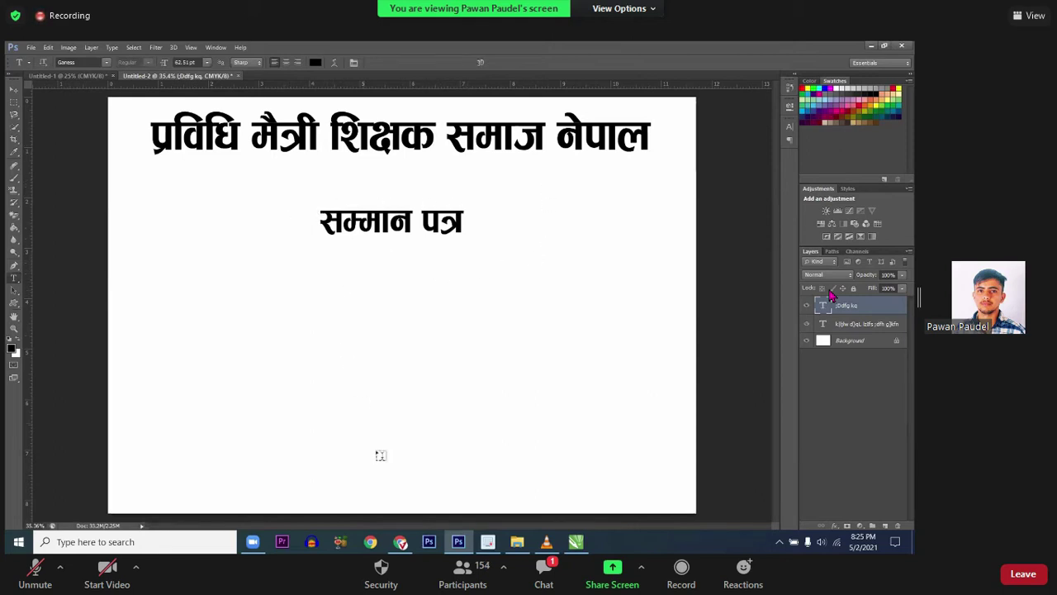
pyautogui.click(399, 541)
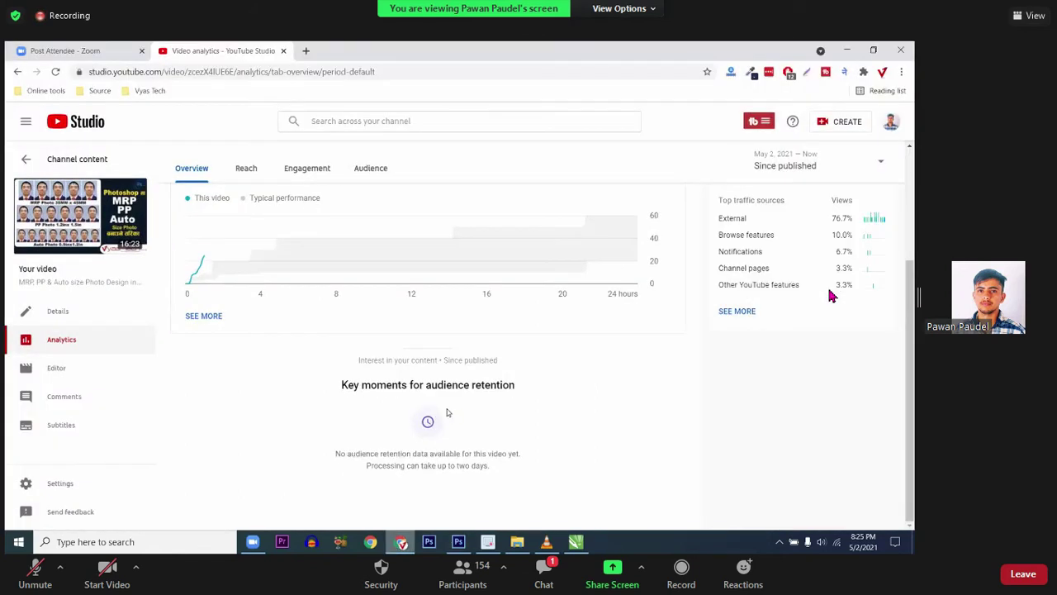
# Step: Search Google Images for 'ribbon' and preview a red ribbon banner template
pyautogui.click(306, 50)
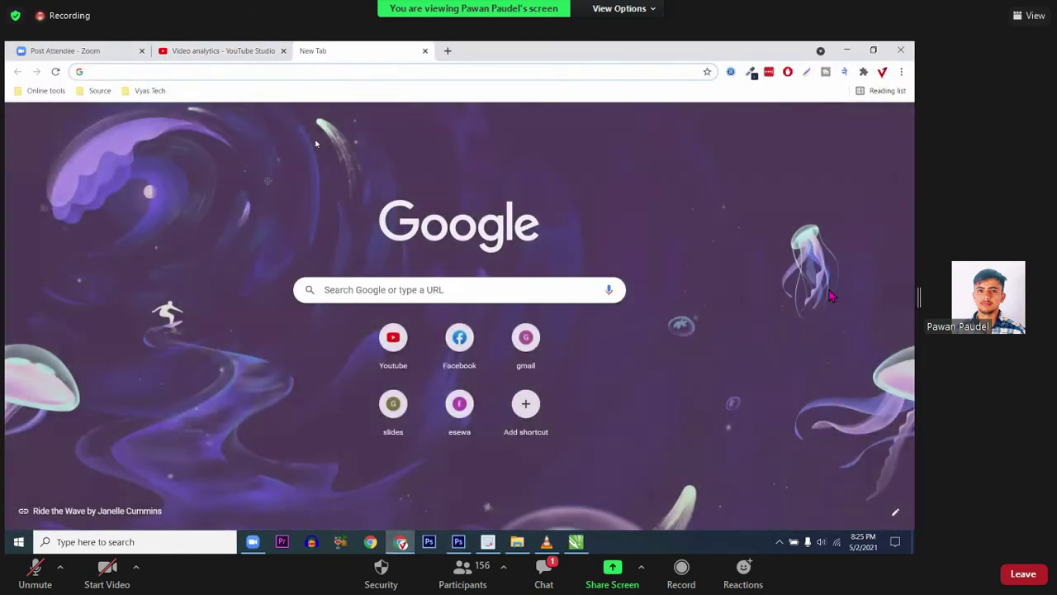
pyautogui.write('ribbon')
pyautogui.press('Return')
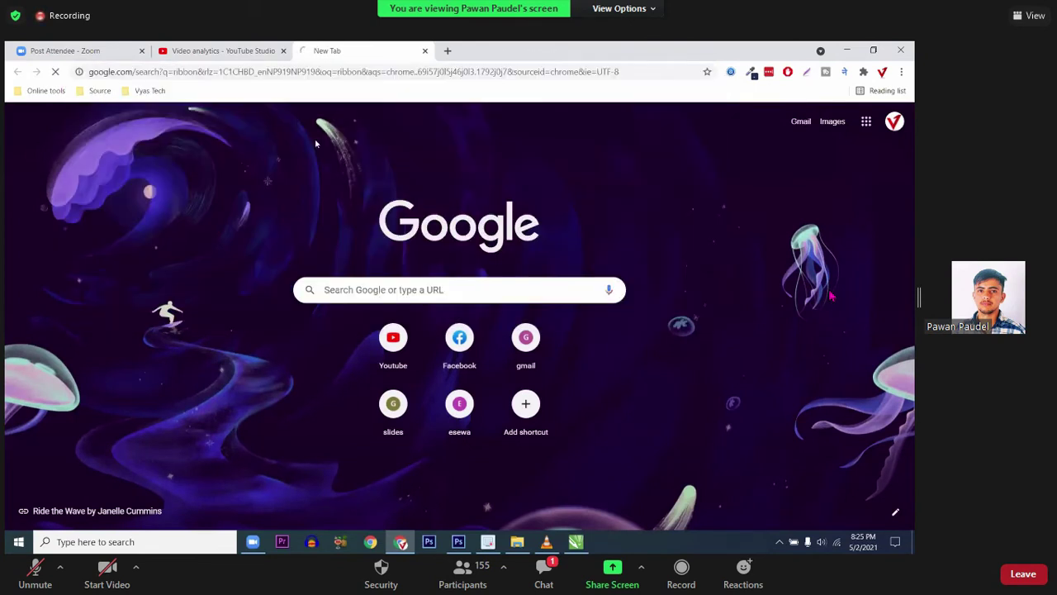
pyautogui.click(172, 169)
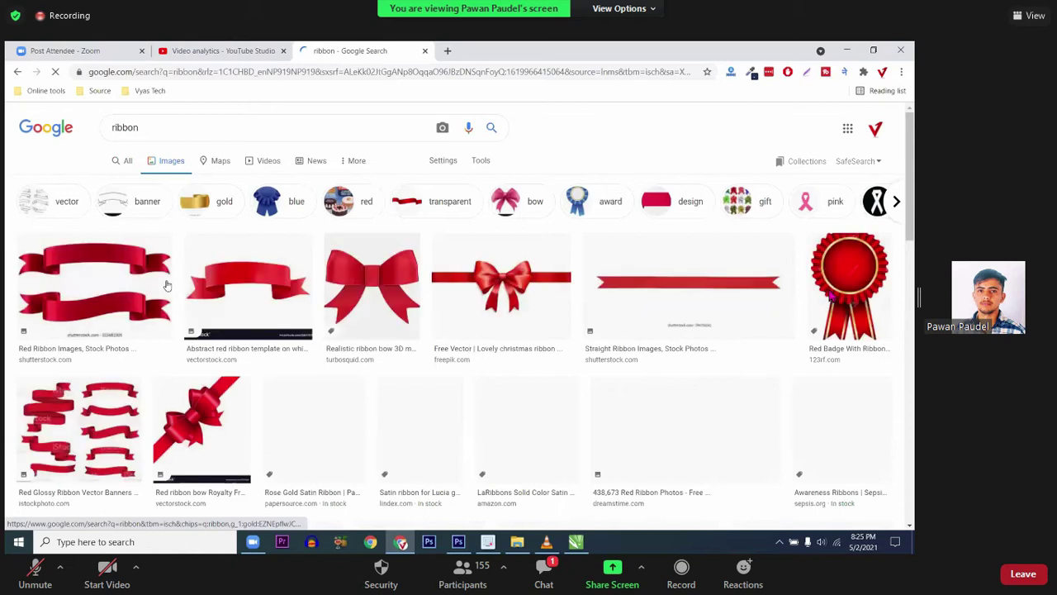
pyautogui.scroll(-2, 142, 288)
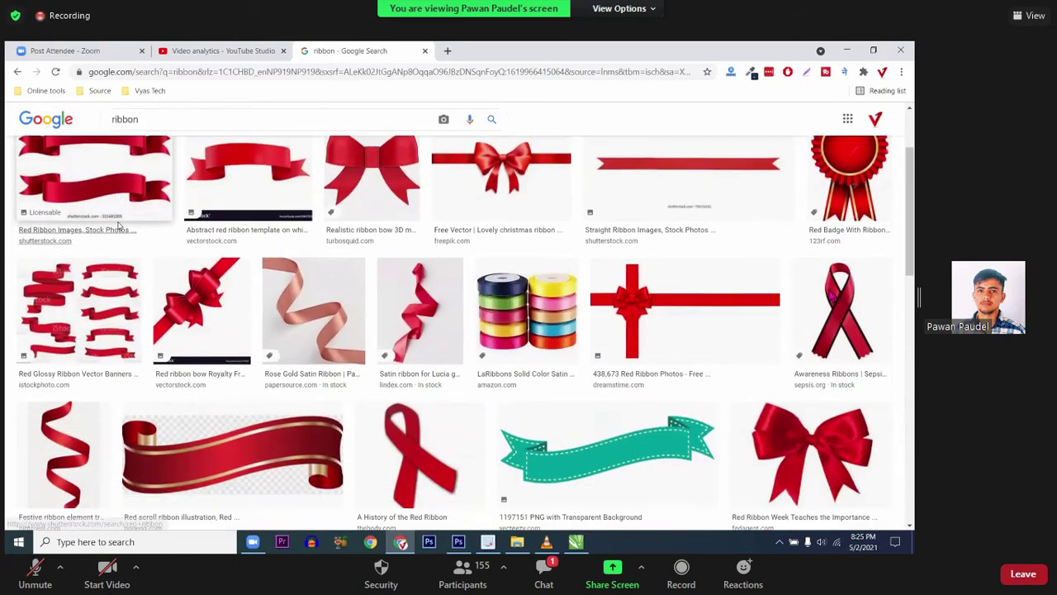
pyautogui.scroll(-2, 141, 244)
pyautogui.scroll(-2, 247, 231)
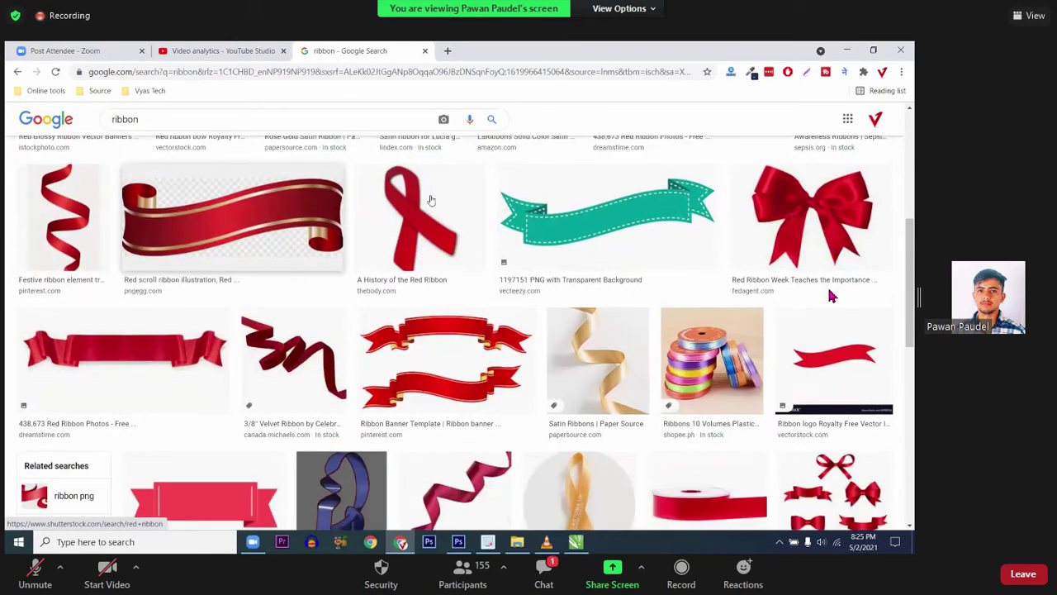
pyautogui.scroll(-2, 372, 215)
pyautogui.click(436, 206)
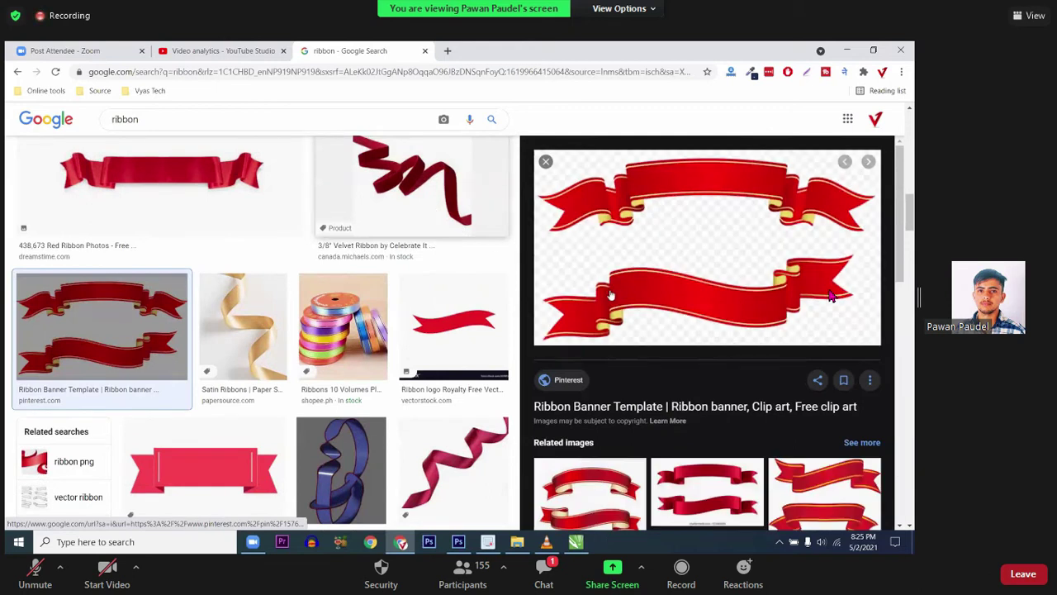
# Step: Open the full-size ribbon image, save it as a PNG, and show it in Downloads
pyautogui.rightClick(666, 290)
pyautogui.click(685, 171)
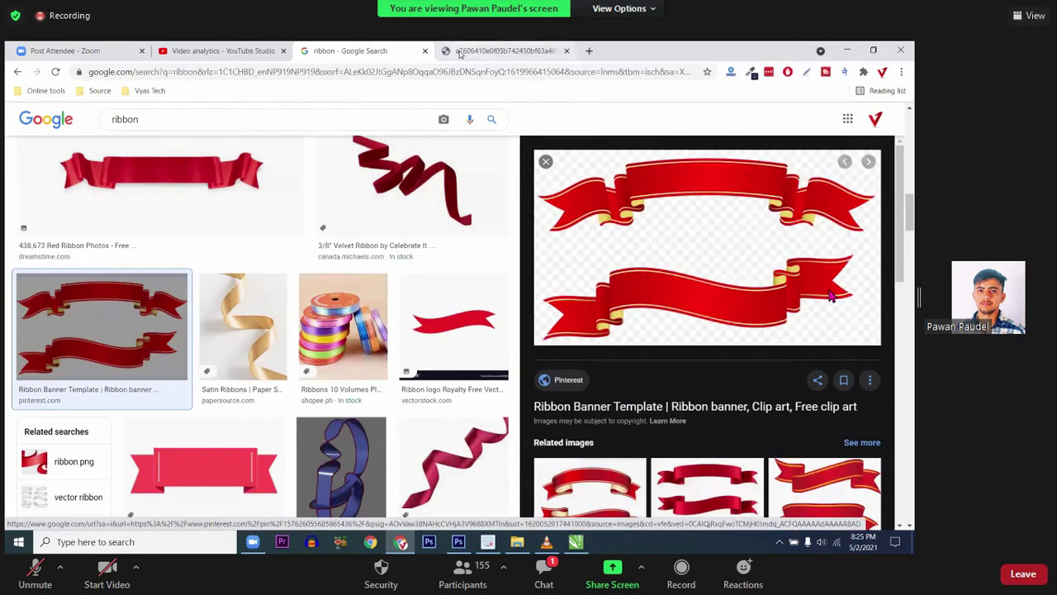
pyautogui.click(504, 51)
pyautogui.click(415, 162)
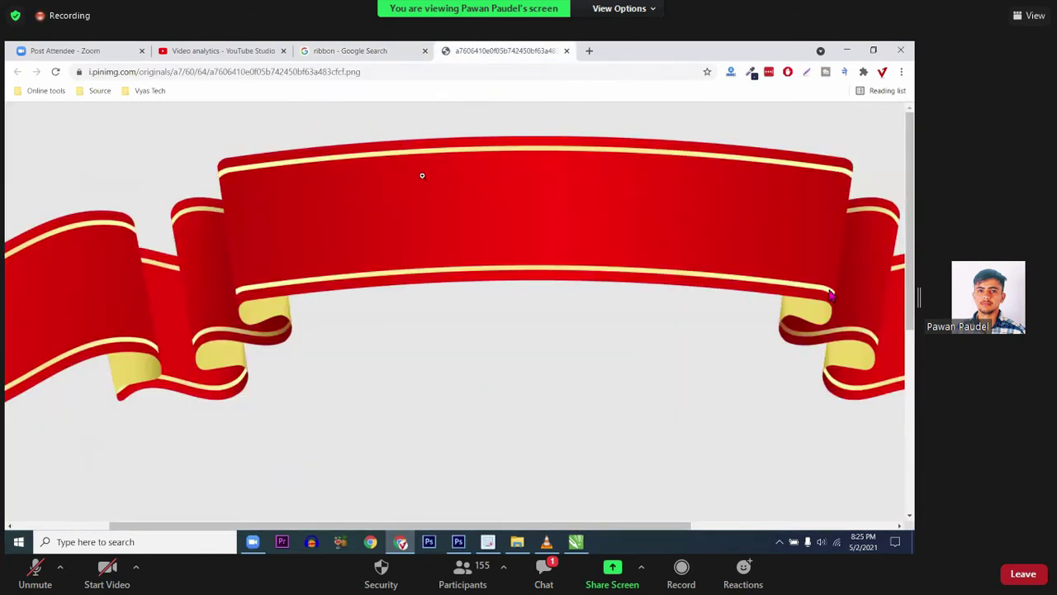
pyautogui.click(832, 295)
pyautogui.rightClick(431, 177)
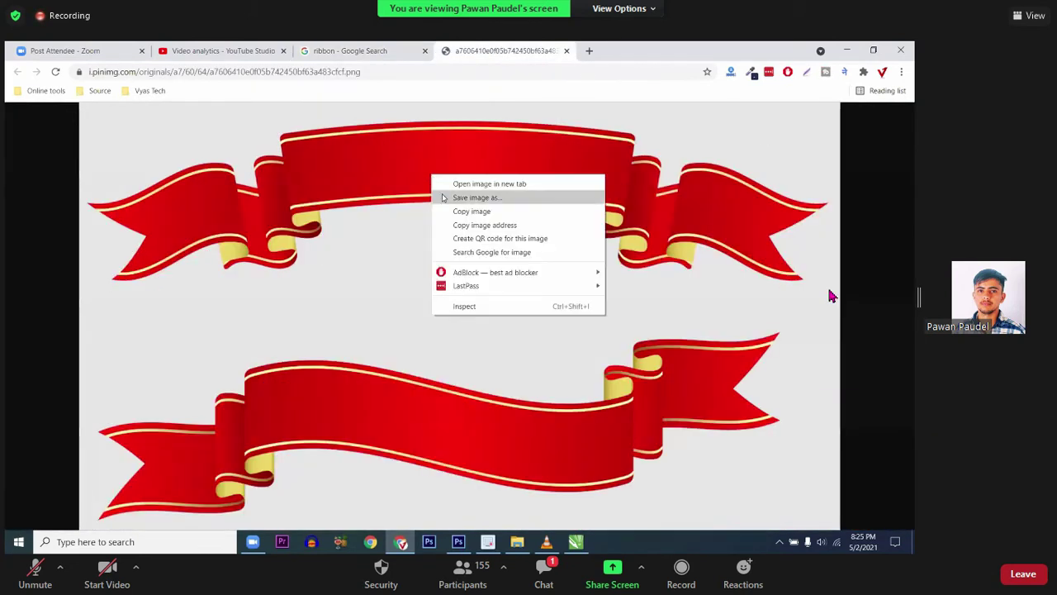
pyautogui.click(442, 197)
pyautogui.press('Return')
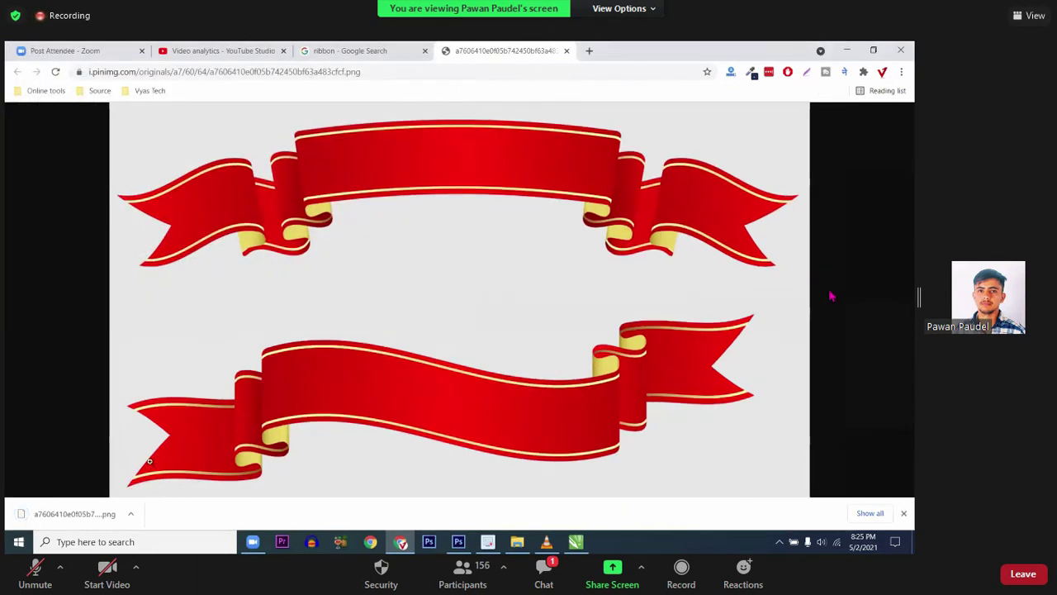
pyautogui.click(130, 513)
pyautogui.click(141, 477)
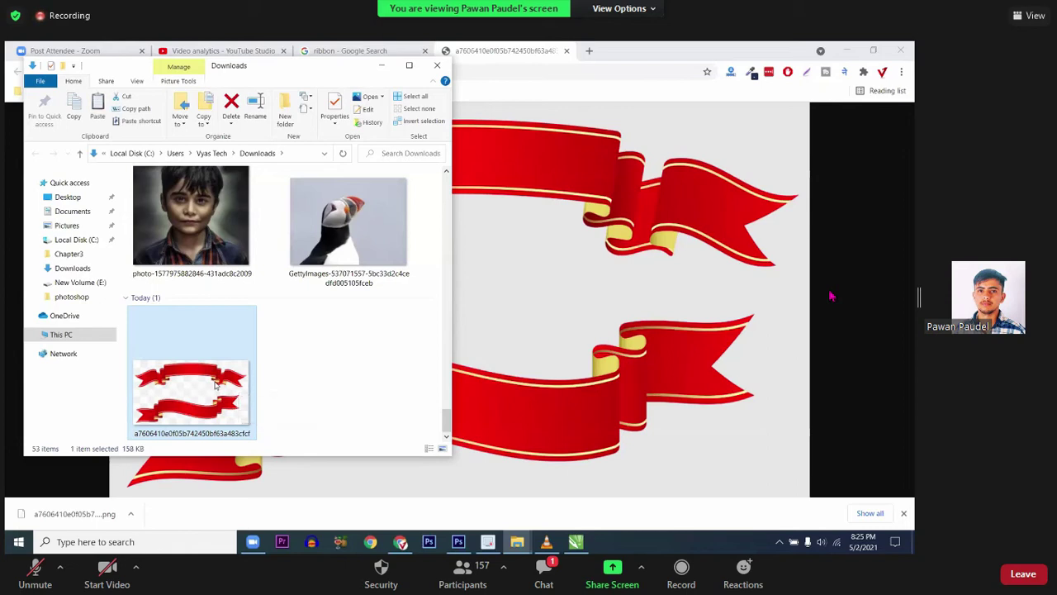
# Step: Back in Photoshop, open the ribbon PNG from Quick access > Downloads
pyautogui.hotkey('alt', 'Tab')
pyautogui.hotkey('alt', 'Tab')
pyautogui.hotkey('alt', 'Tab')
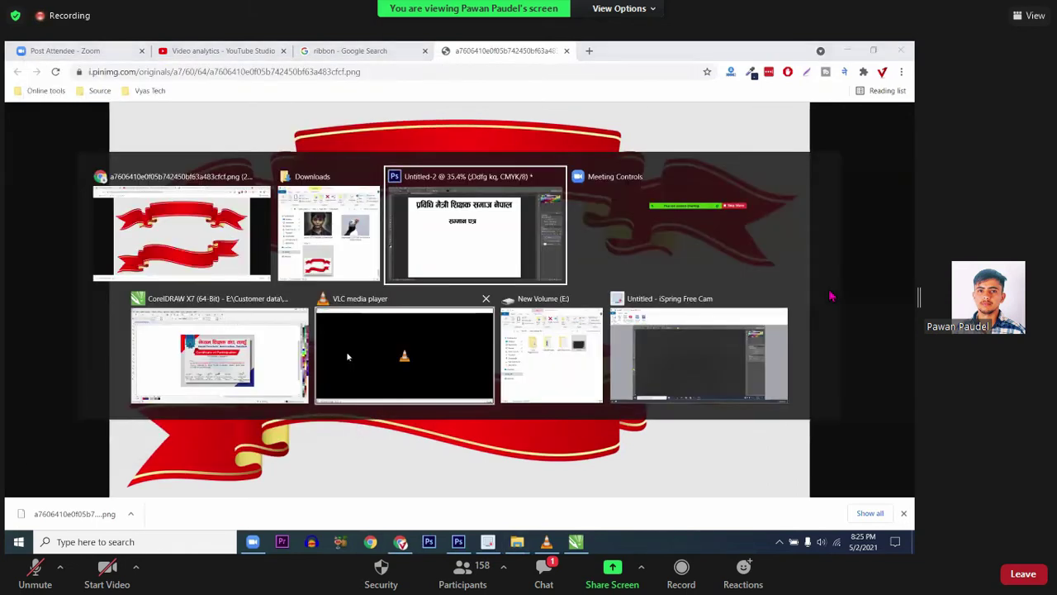
pyautogui.hotkey('ctrl', 'o')
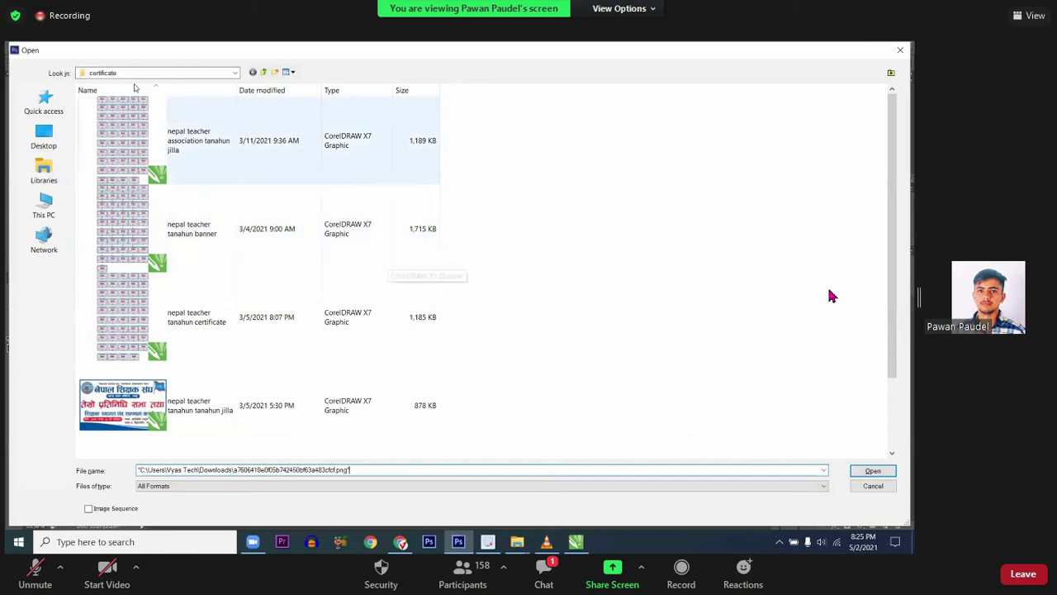
pyautogui.click(44, 103)
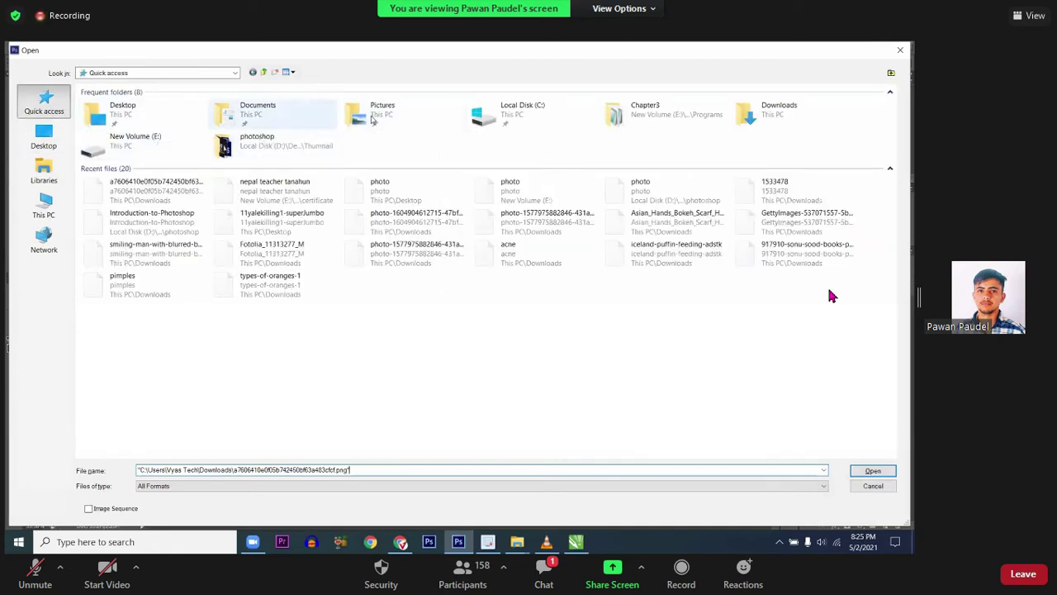
pyautogui.doubleClick(745, 122)
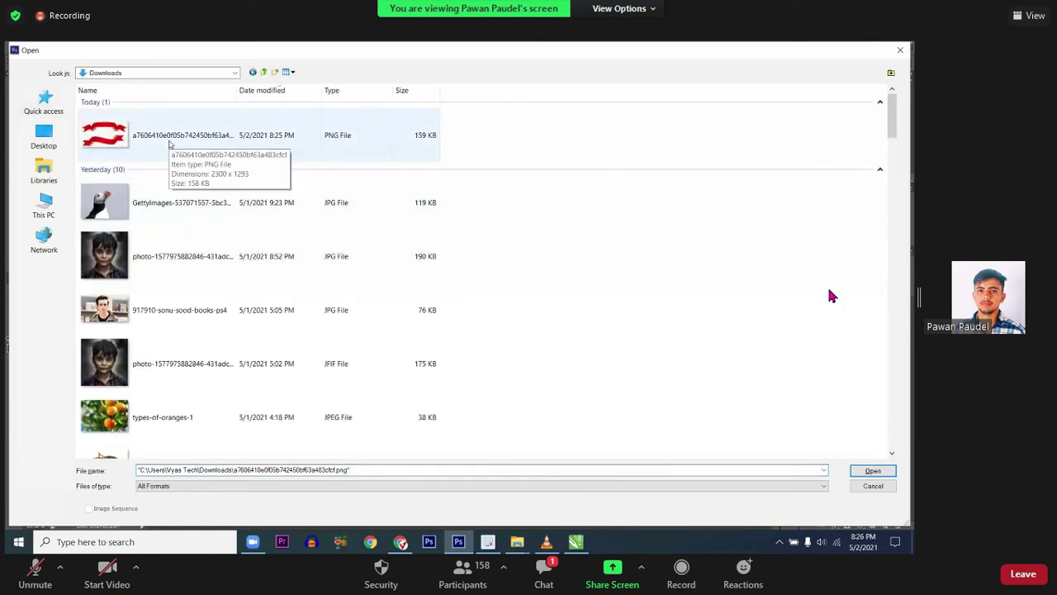
pyautogui.click(169, 145)
pyautogui.click(169, 145)
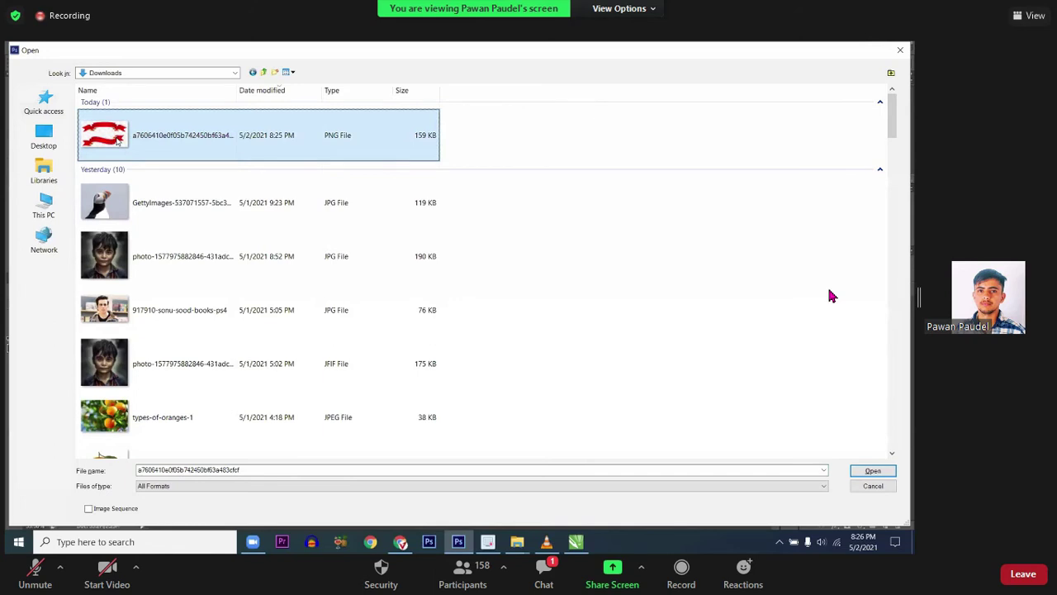
pyautogui.press('Return')
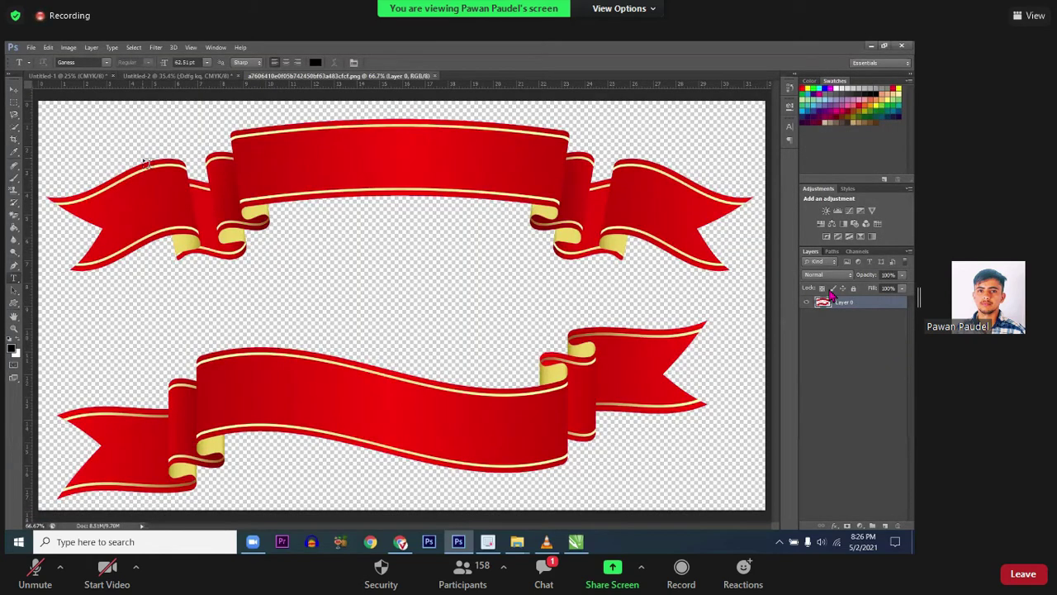
# Step: Marquee-select the lower wavy ribbon and drag it onto the certificate below the heading
pyautogui.scroll(-2, 202, 217)
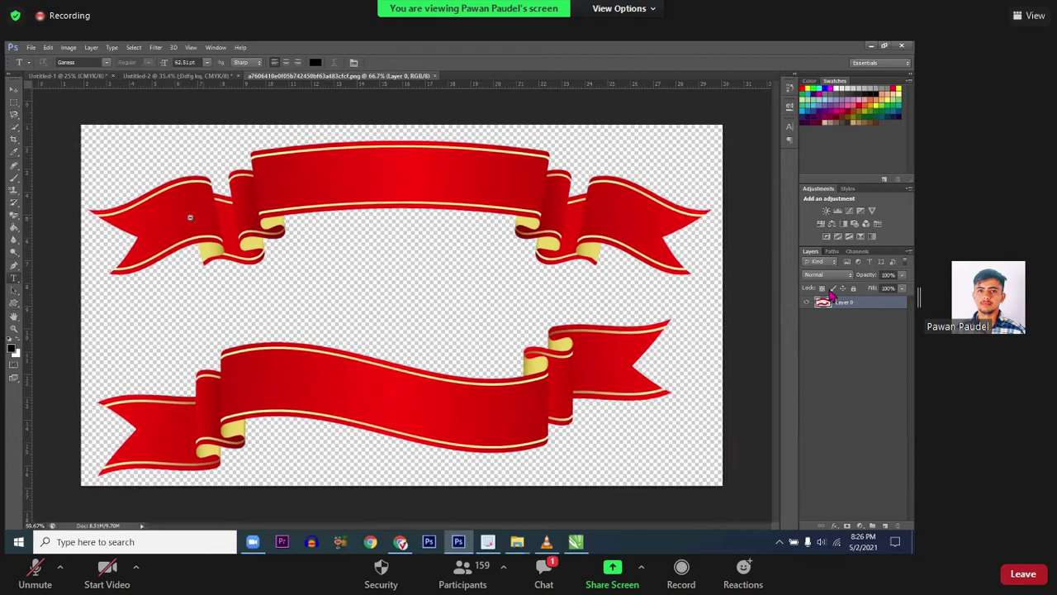
pyautogui.press('m')
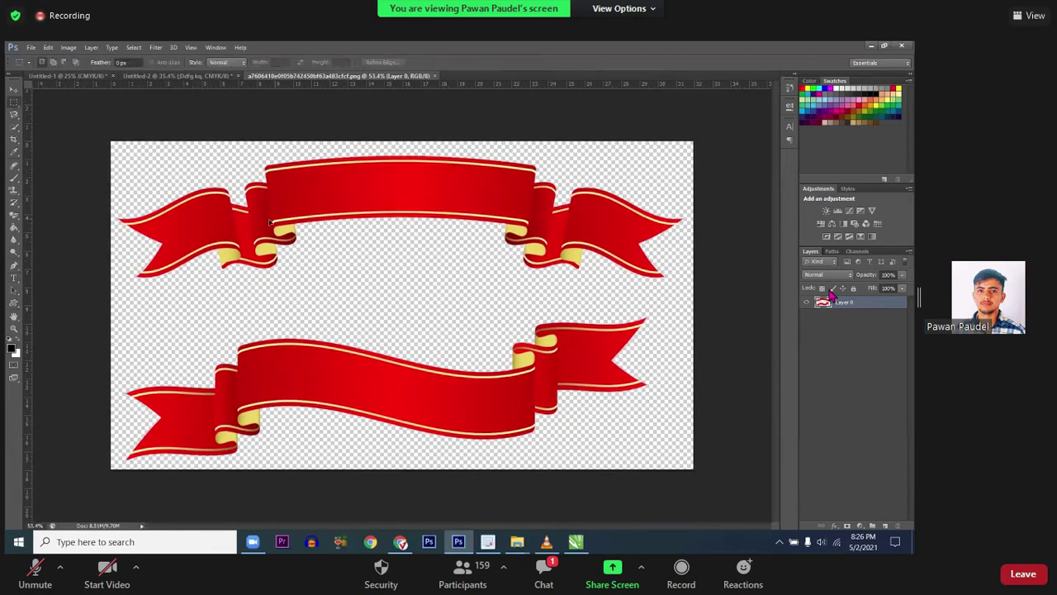
pyautogui.moveTo(249, 228); pyautogui.dragTo(296, 214)
pyautogui.hotkey('ctrl', 'z')
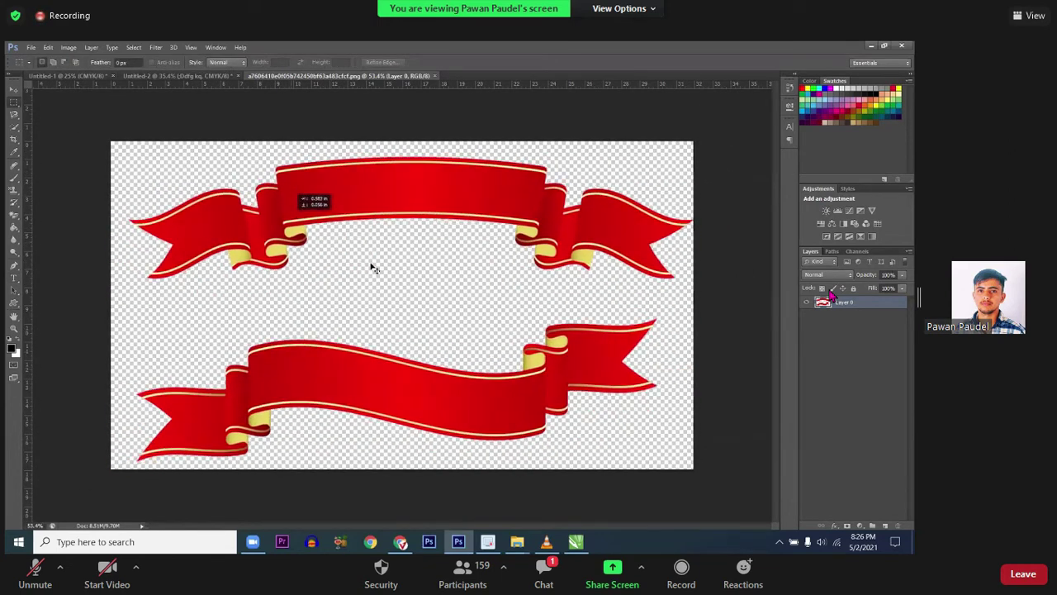
pyautogui.moveTo(347, 266); pyautogui.dragTo(325, 272)
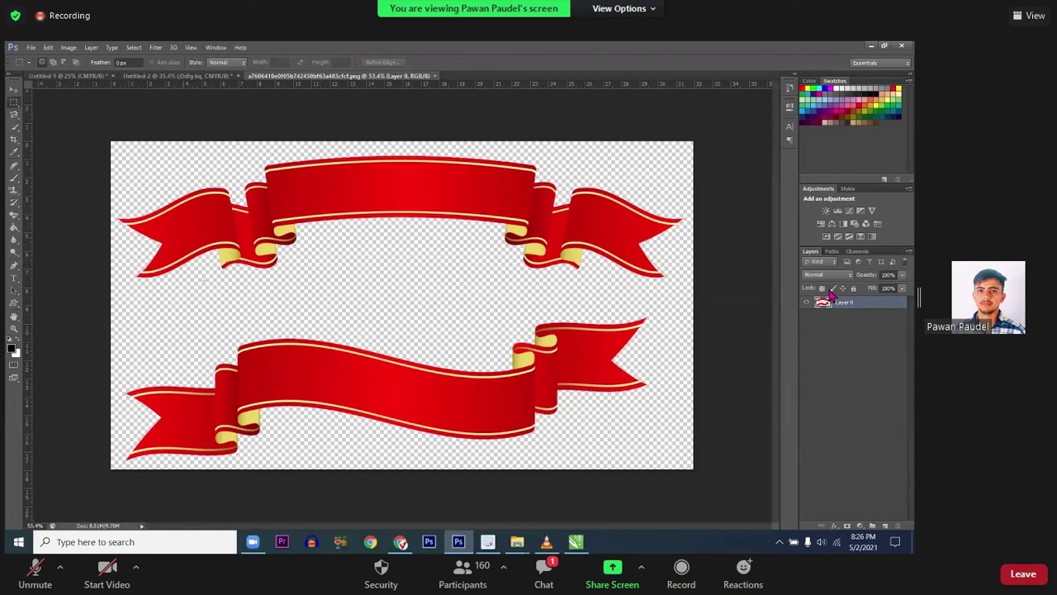
pyautogui.moveTo(98, 301); pyautogui.dragTo(722, 473)
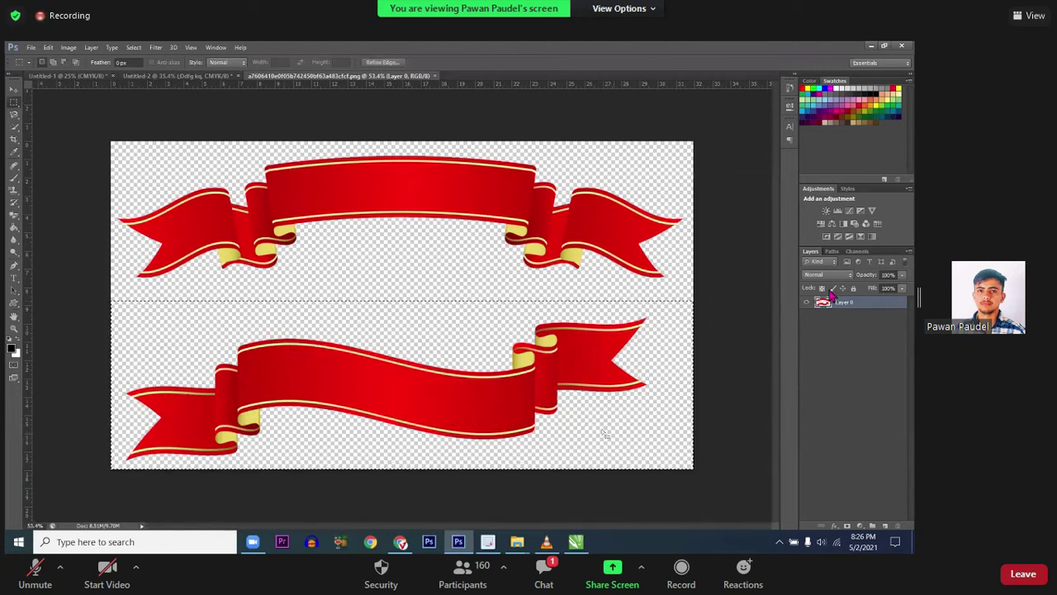
pyautogui.moveTo(480, 406)
pyautogui.mouseDown()
pyautogui.moveTo(180, 139)
pyautogui.moveTo(379, 278)
pyautogui.moveTo(428, 260)
pyautogui.moveTo(430, 245)
pyautogui.moveTo(444, 259)
pyautogui.mouseUp()
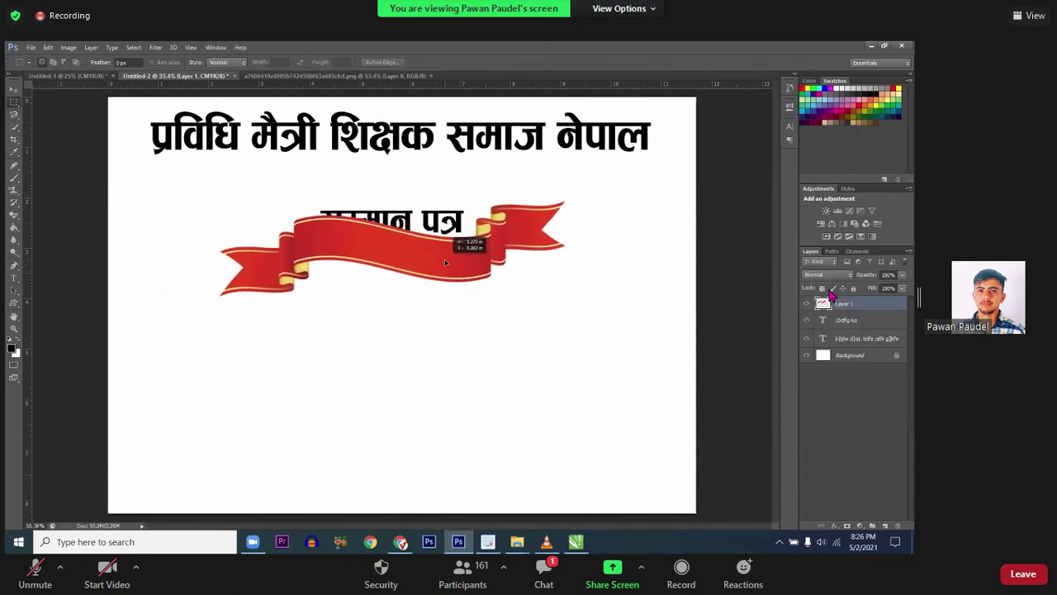
# Step: Enlarge the ribbon about its centre, raise it slightly, and move Layer 1 beneath the subtitle
pyautogui.hotkey('ctrl', 't')
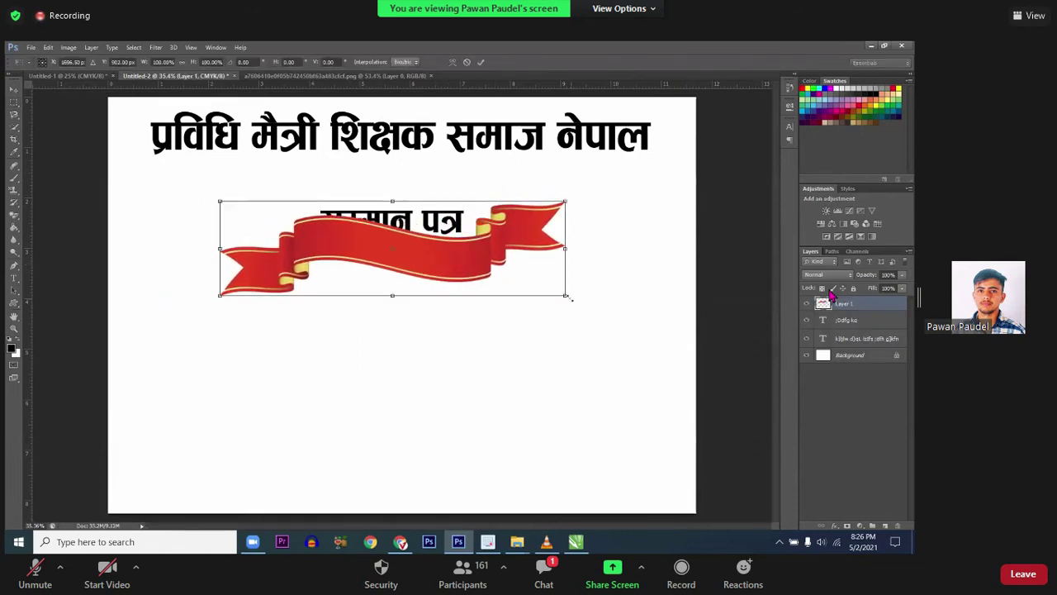
pyautogui.moveTo(565, 295); pyautogui.dragTo(582, 300)
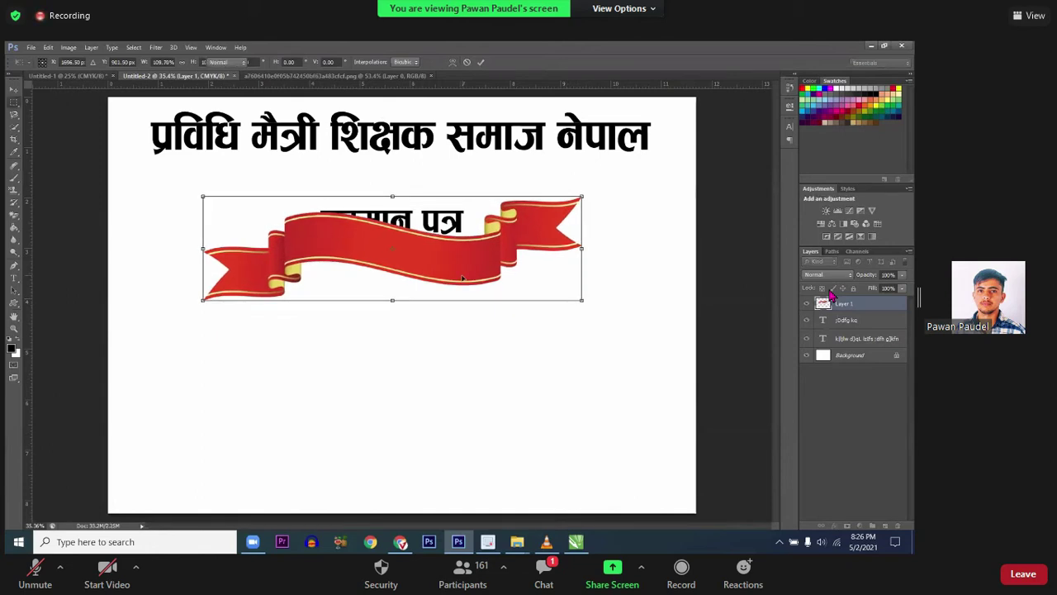
pyautogui.press('Return')
pyautogui.moveTo(461, 265)
pyautogui.mouseDown()
pyautogui.moveTo(458, 273)
pyautogui.moveTo(453, 237)
pyautogui.mouseUp()
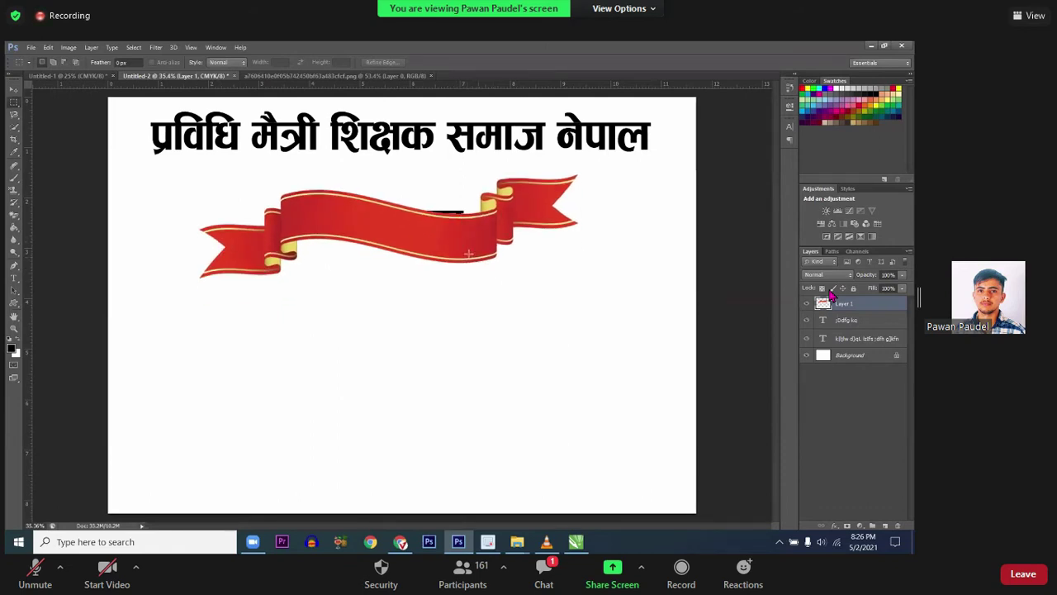
pyautogui.moveTo(859, 308); pyautogui.dragTo(859, 329)
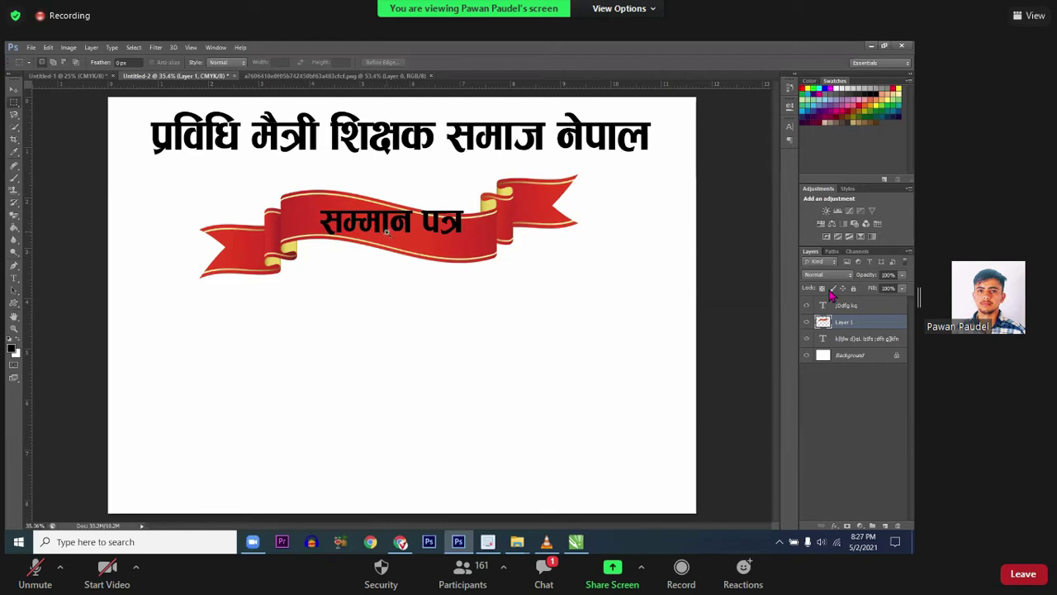
pyautogui.scroll(1, 387, 232)
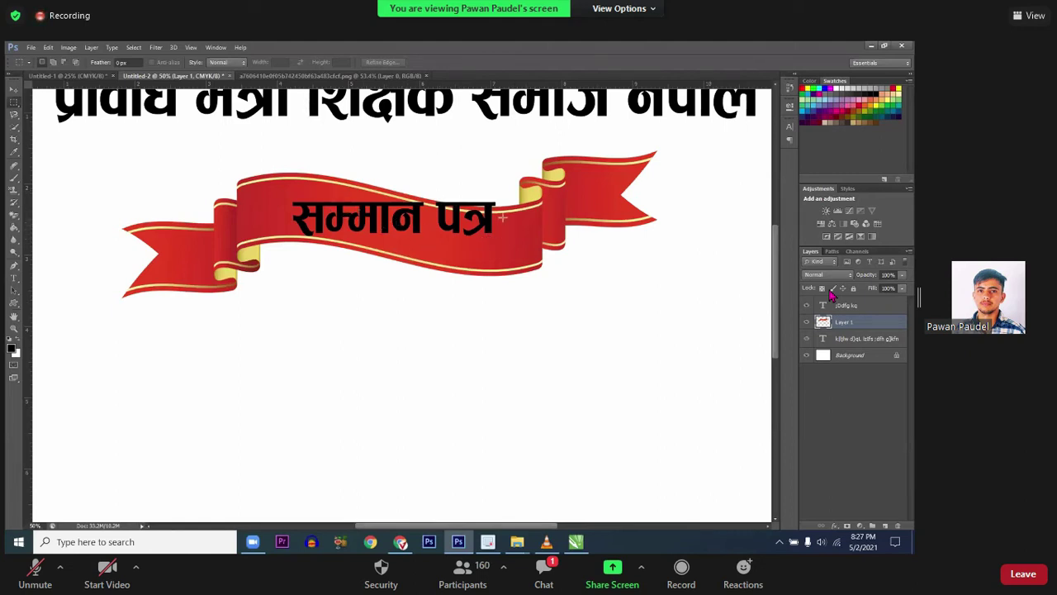
# Step: Apply a Flag warp with a reversed bend to the 'सम्मान पत्र' subtitle
pyautogui.press('t')
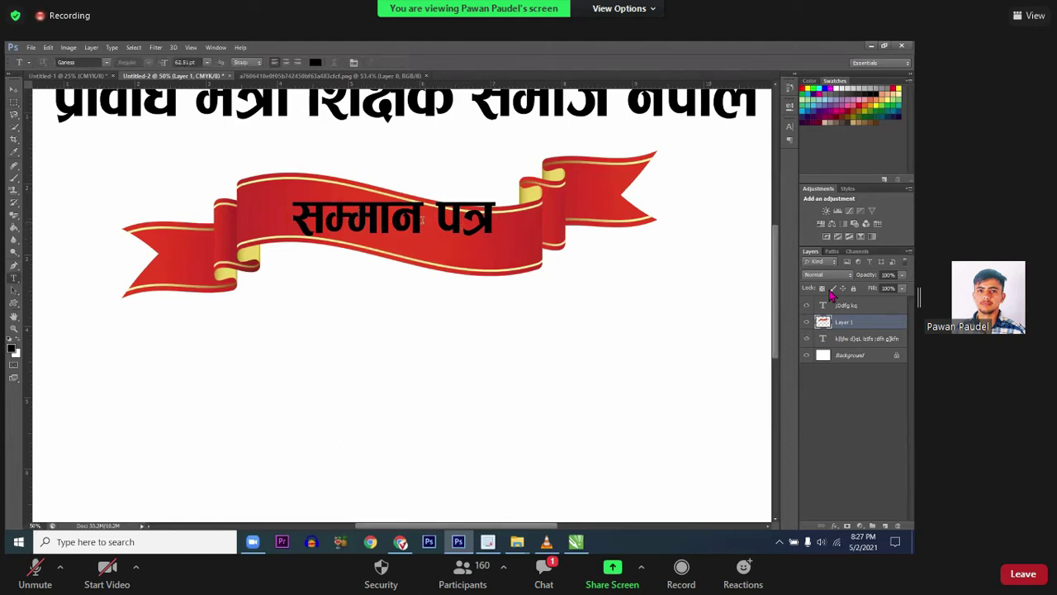
pyautogui.click(427, 218)
pyautogui.hotkey('ctrl', 'a')
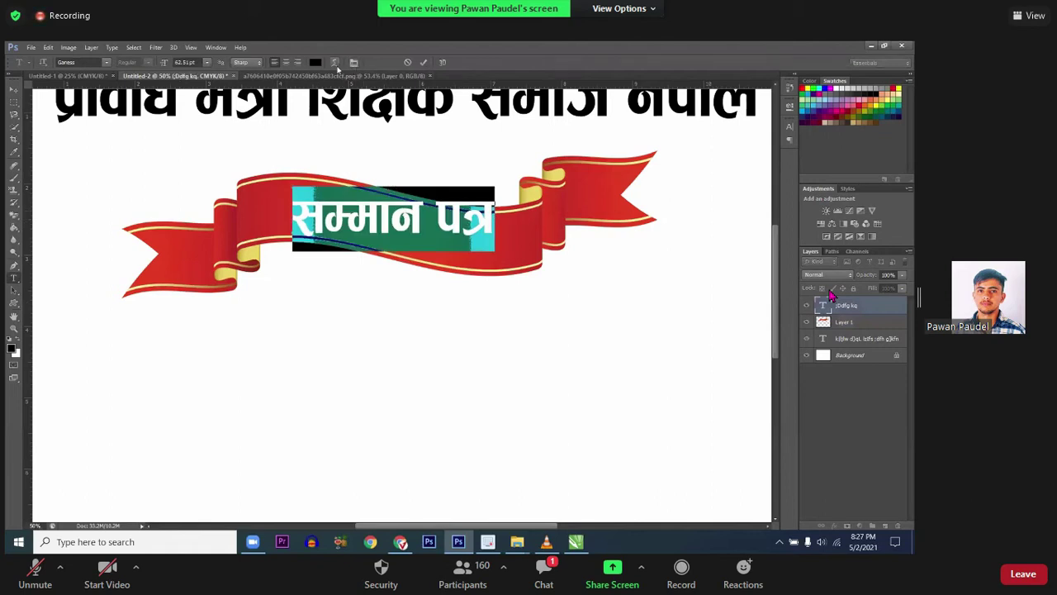
pyautogui.click(354, 62)
pyautogui.click(651, 324)
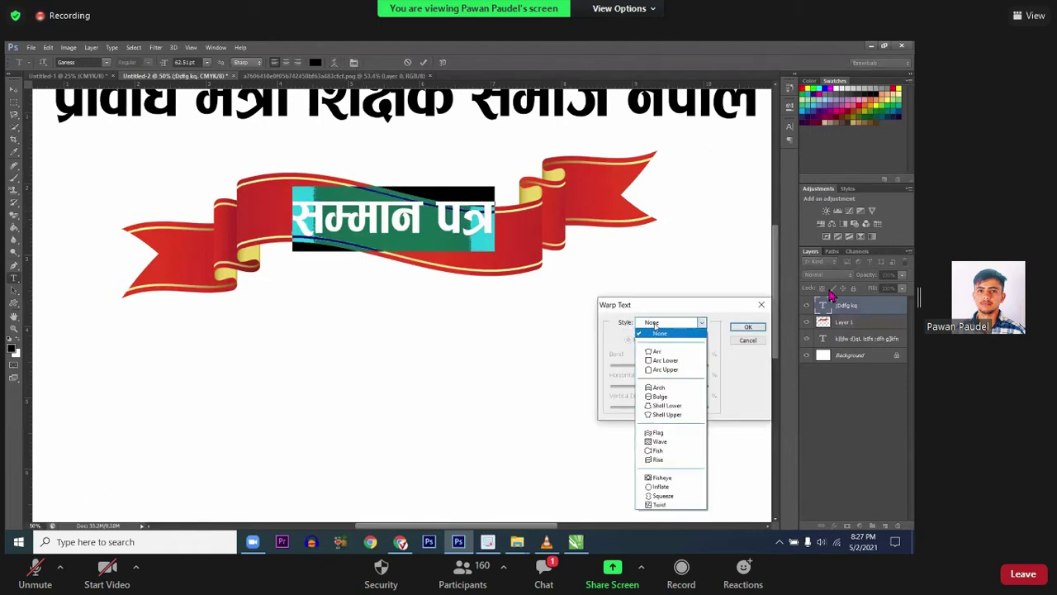
pyautogui.click(659, 432)
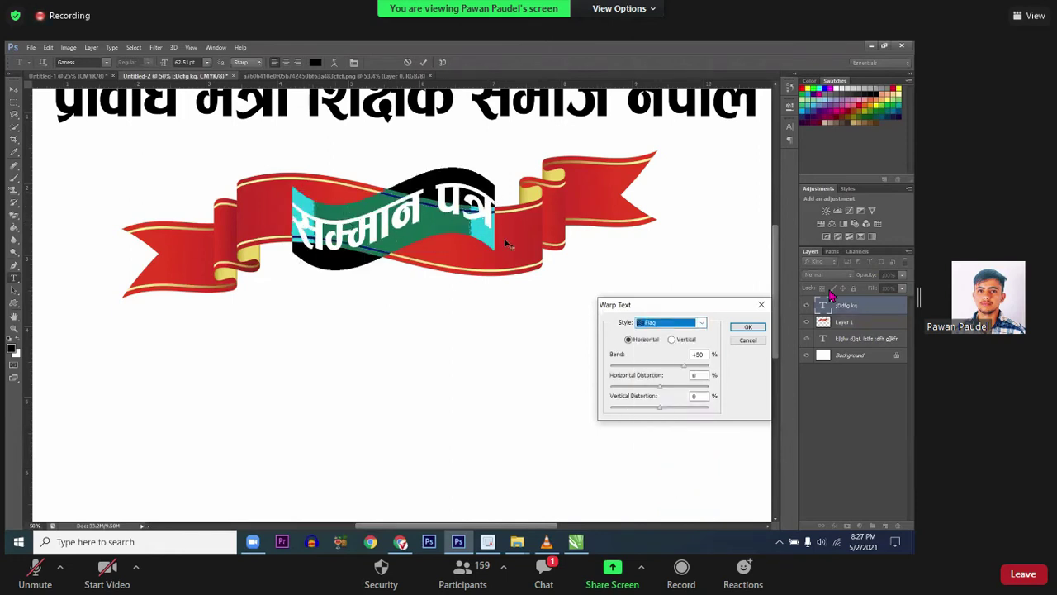
pyautogui.moveTo(684, 369)
pyautogui.mouseDown()
pyautogui.moveTo(638, 372)
pyautogui.moveTo(648, 372)
pyautogui.mouseUp()
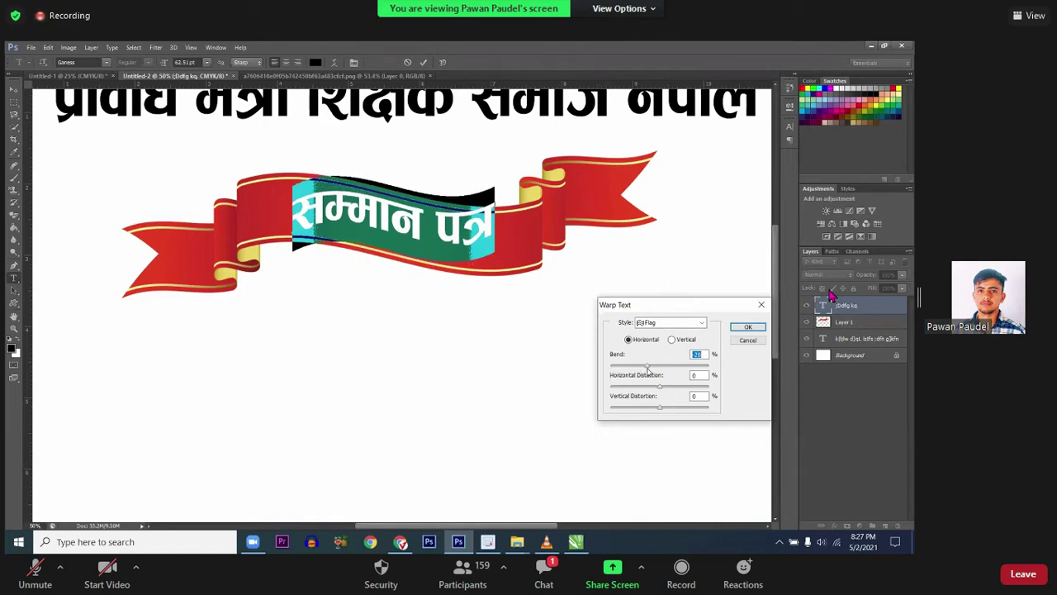
pyautogui.click(746, 327)
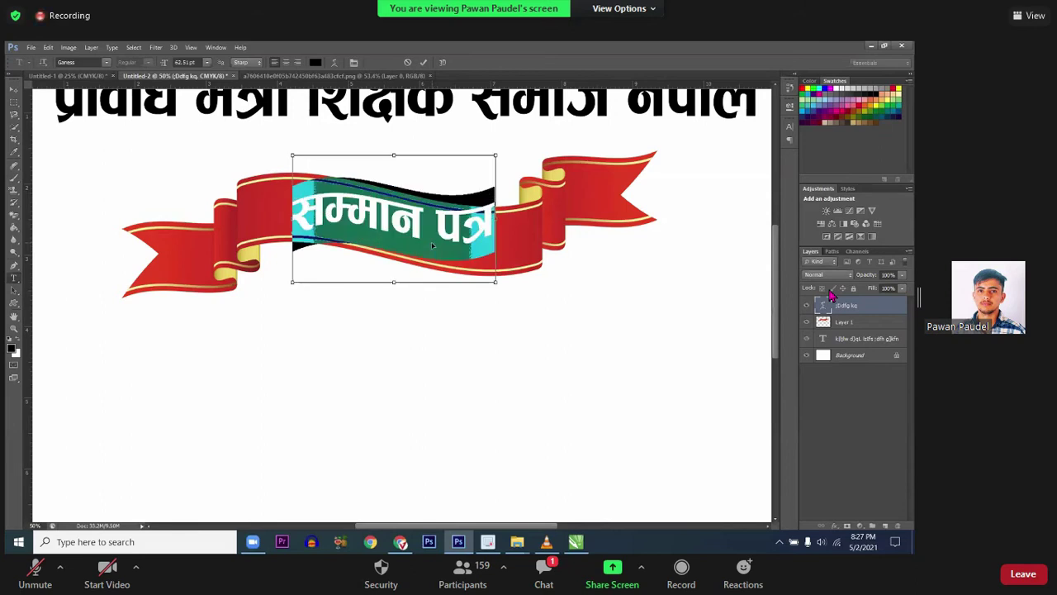
pyautogui.hotkey('ctrl', 'h')
pyautogui.hotkey('ctrl', 'Return')
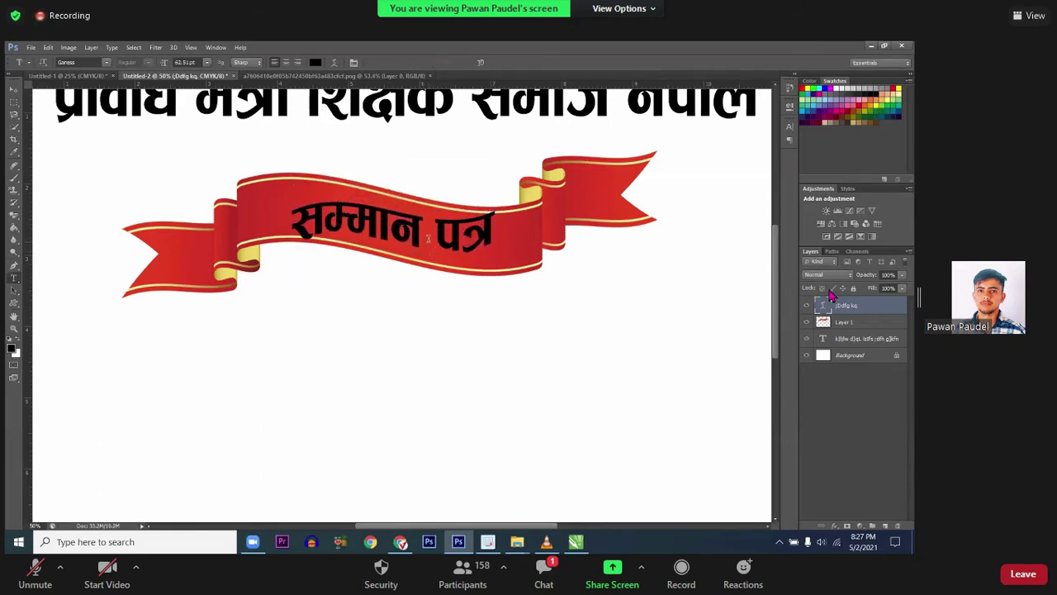
# Step: Revise the subtitle's Flag warp to a gentle upward bend of about 13
pyautogui.click(428, 238)
pyautogui.hotkey('ctrl', 'a')
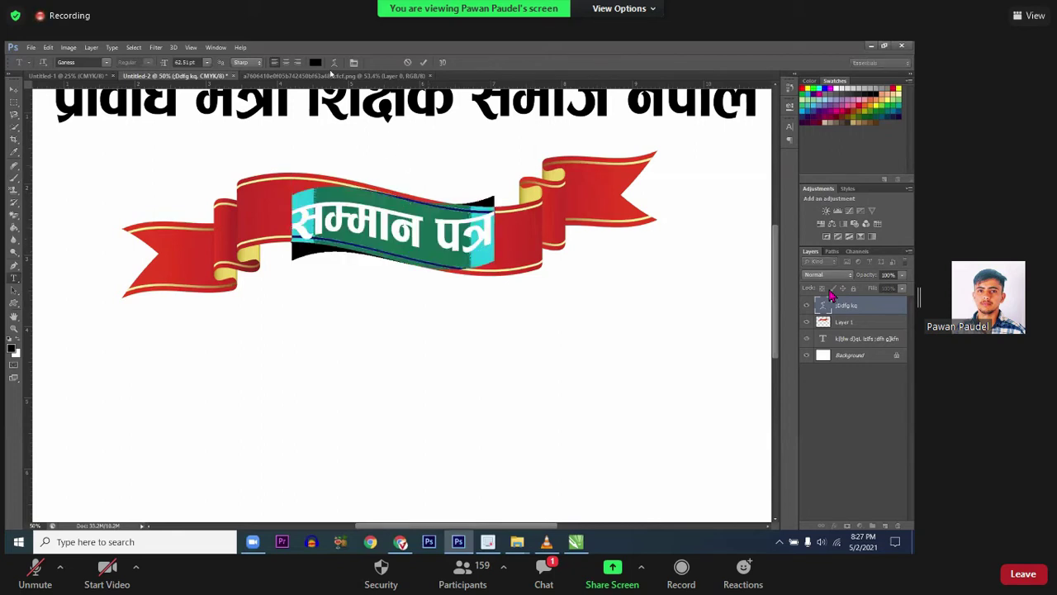
pyautogui.click(334, 64)
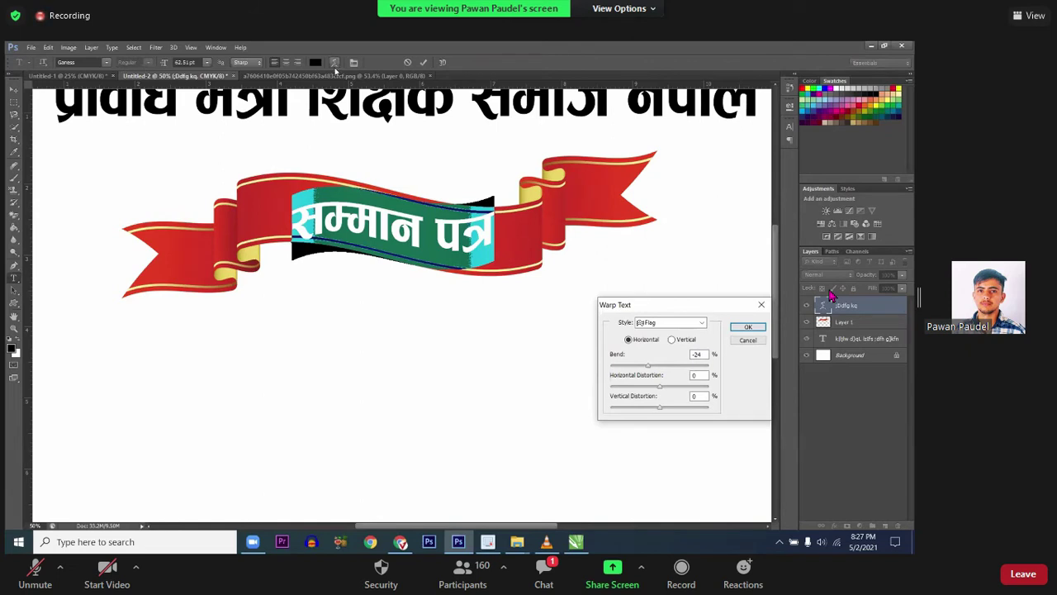
pyautogui.moveTo(648, 367); pyautogui.dragTo(654, 371)
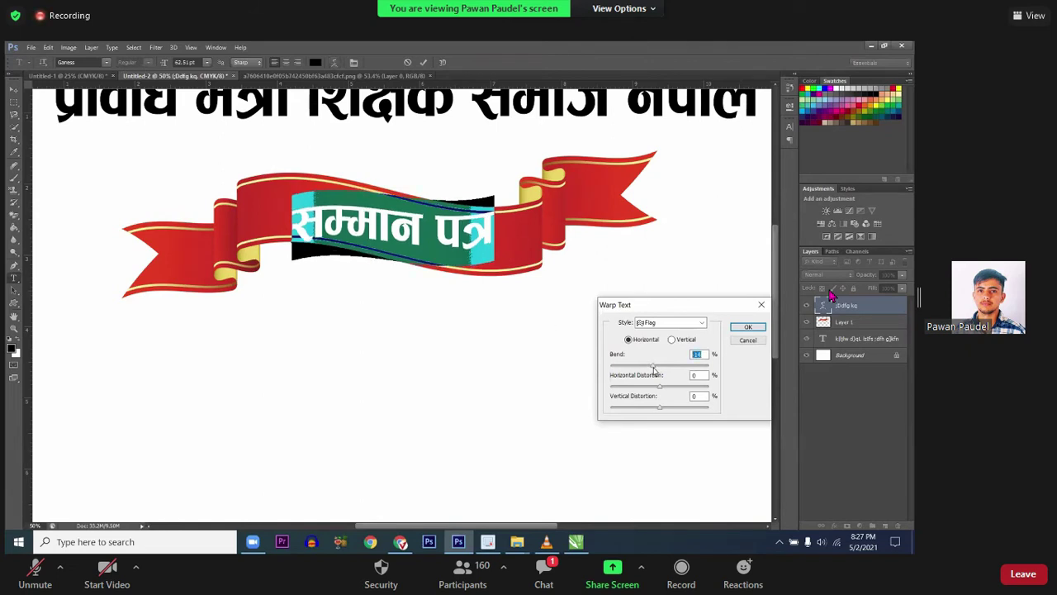
pyautogui.press('Down')
pyautogui.press('Return')
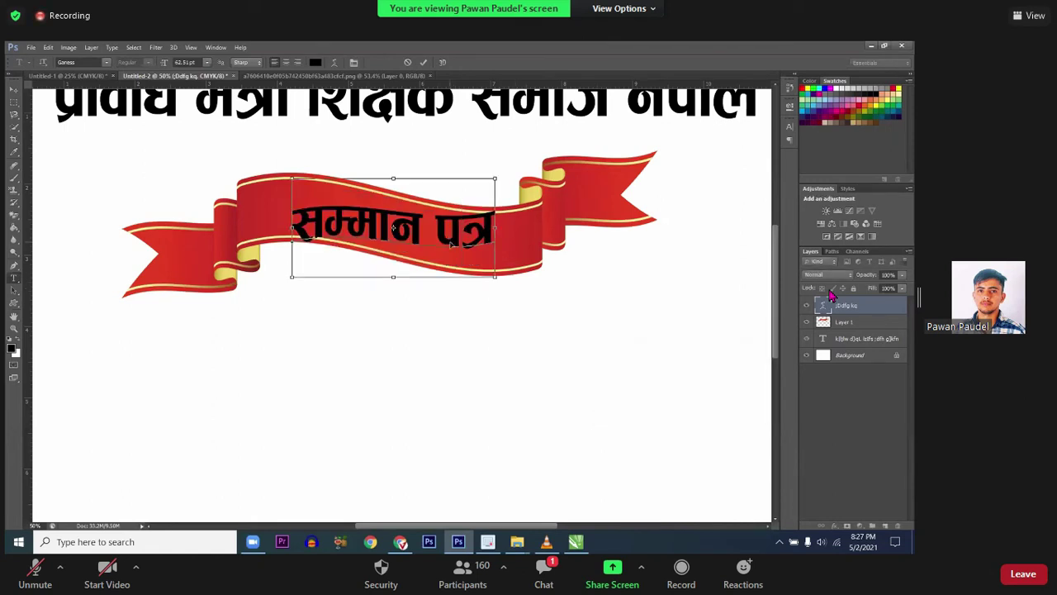
pyautogui.hotkey('ctrl', 'Return')
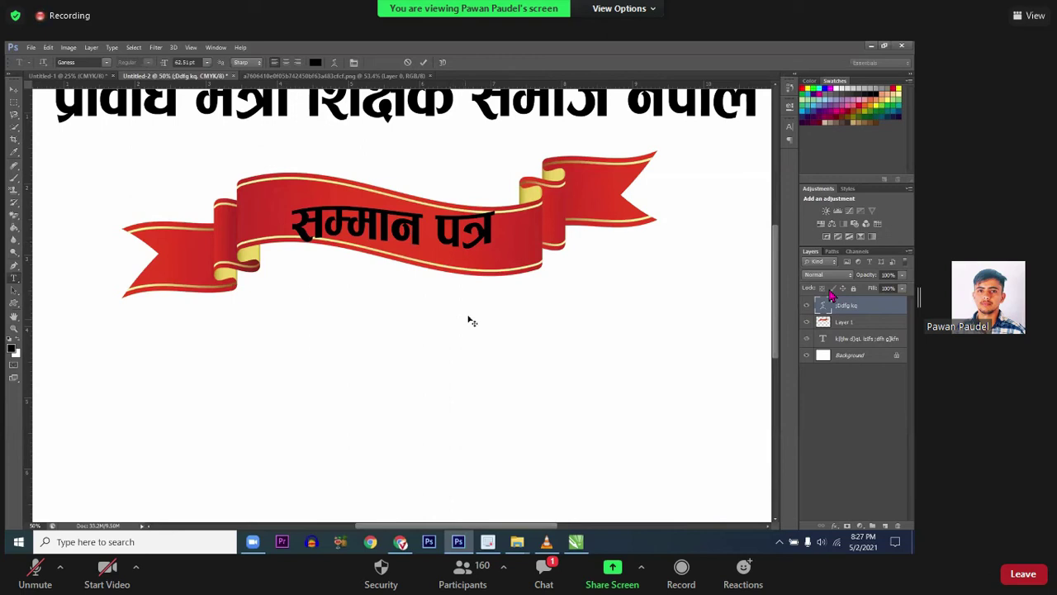
# Step: Rotate the subtitle a few degrees to follow the ribbon's slope
pyautogui.hotkey('ctrl', 't')
pyautogui.moveTo(454, 295); pyautogui.dragTo(448, 306)
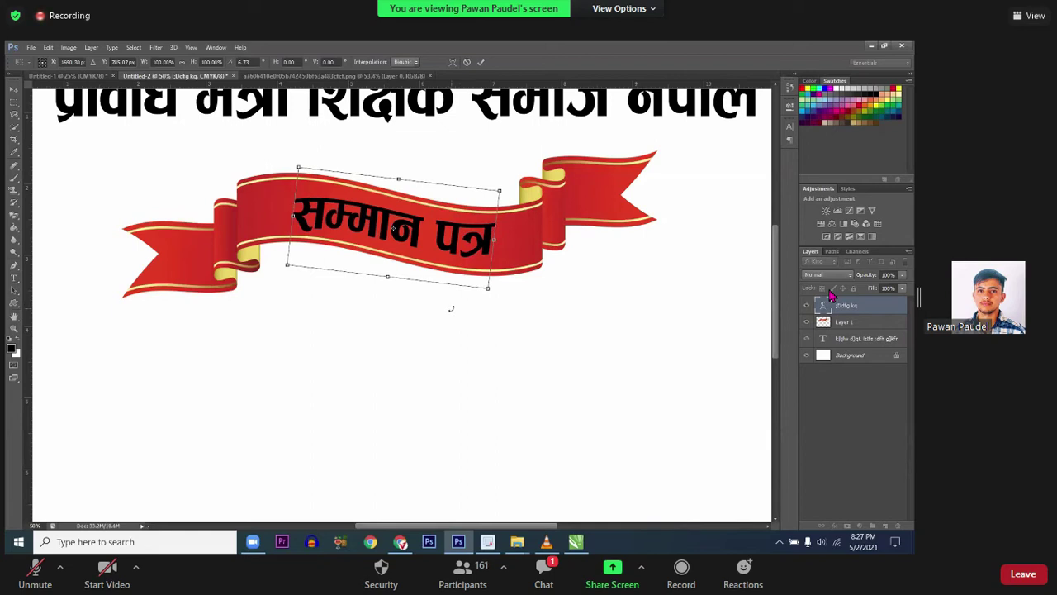
pyautogui.press('Return')
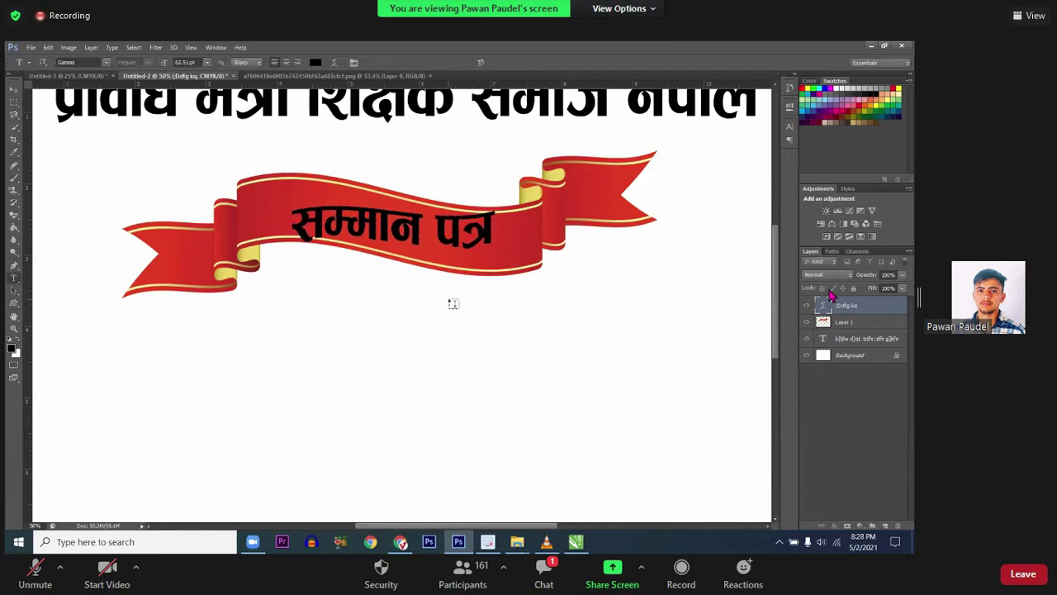
pyautogui.hotkey('ctrl', 't')
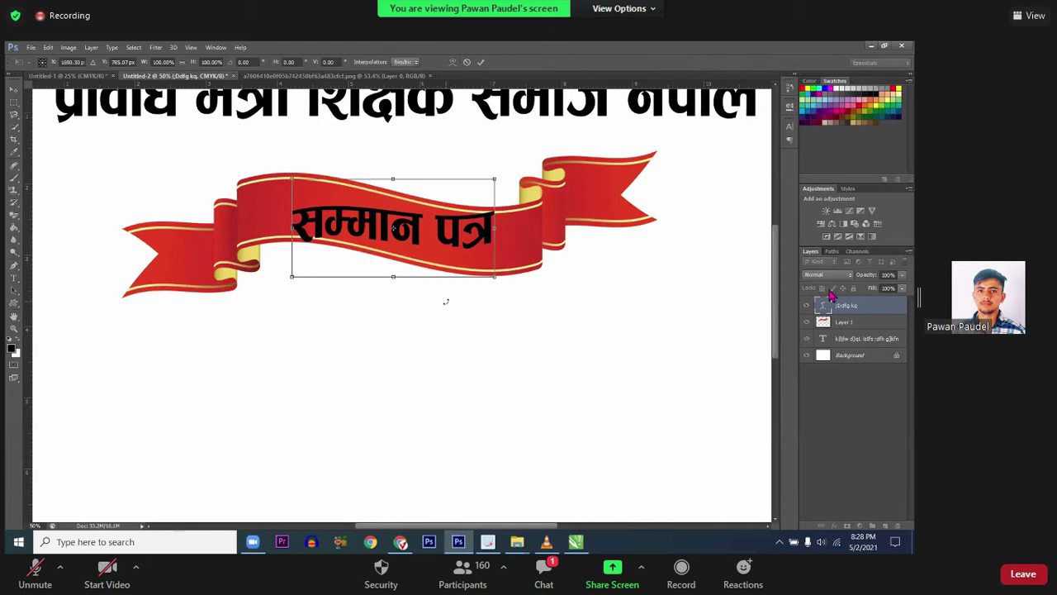
pyautogui.moveTo(417, 308); pyautogui.dragTo(410, 310)
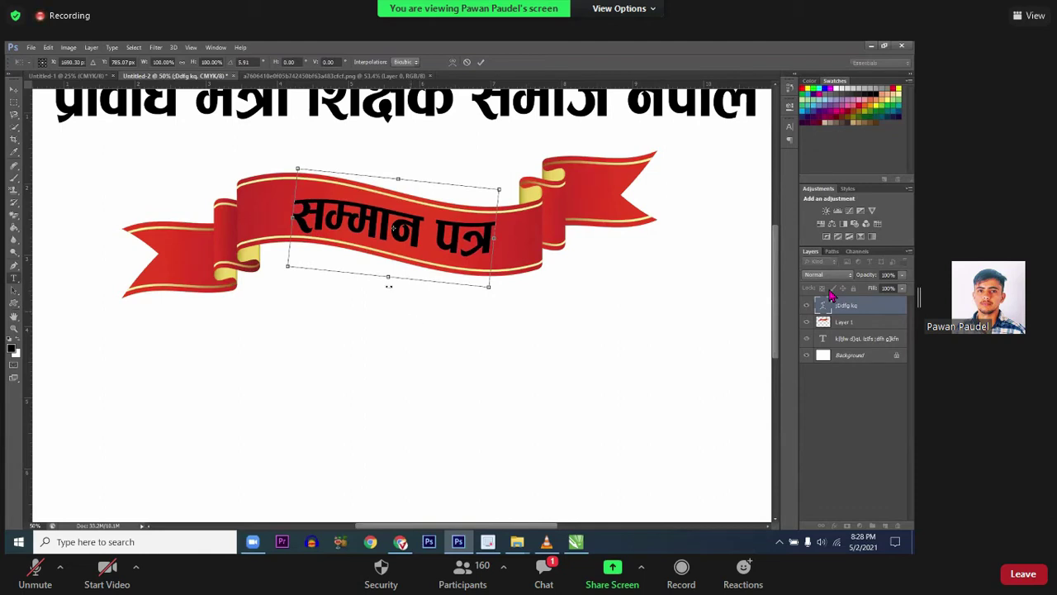
pyautogui.press('Return')
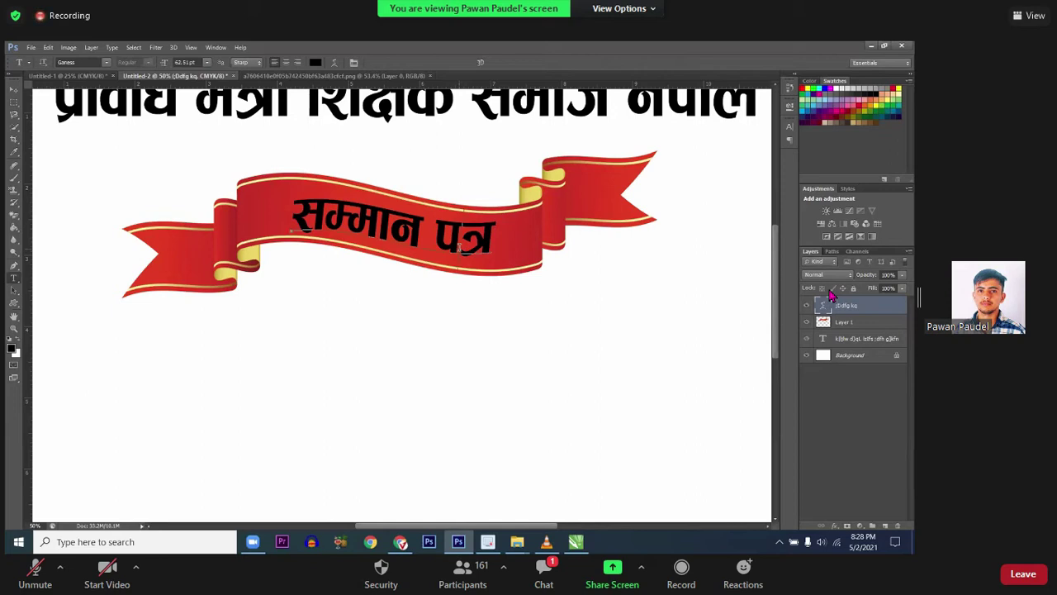
# Step: Recolour the सम्मान पत्र subtitle a greenish lemon yellow (f0ff00)
pyautogui.moveTo(494, 240); pyautogui.dragTo(290, 216)
pyautogui.click(315, 63)
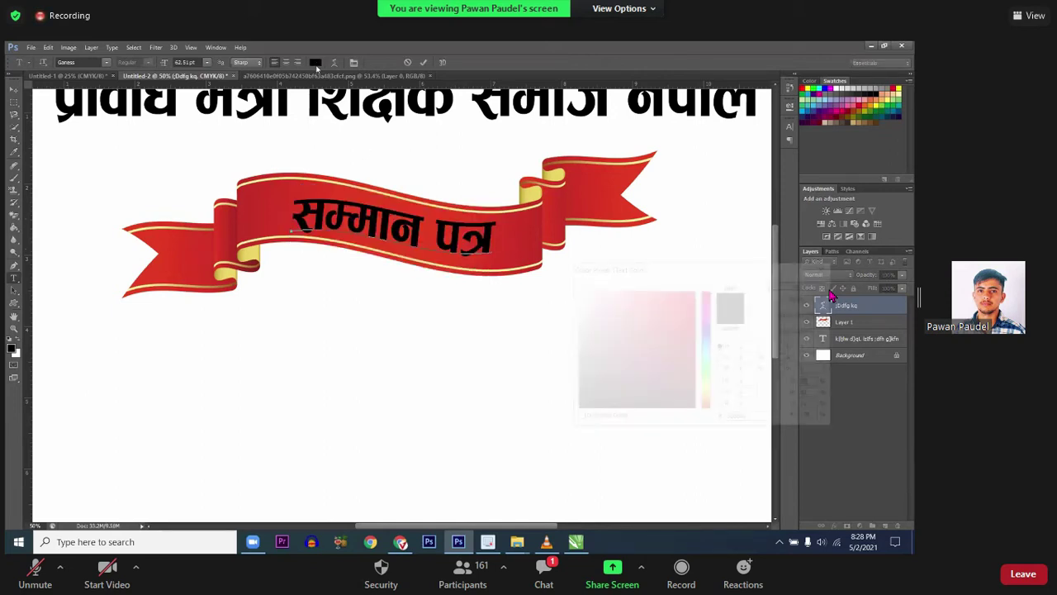
pyautogui.moveTo(609, 324); pyautogui.dragTo(575, 324)
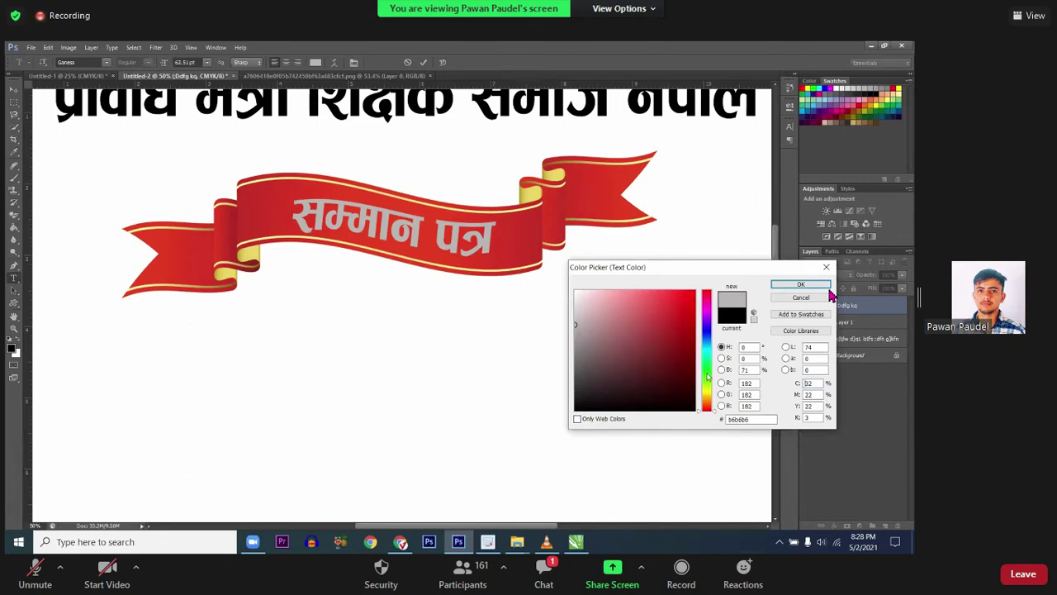
pyautogui.moveTo(707, 377); pyautogui.dragTo(706, 371)
pyautogui.moveTo(661, 339)
pyautogui.mouseDown()
pyautogui.moveTo(633, 287)
pyautogui.moveTo(678, 291)
pyautogui.mouseUp()
pyautogui.press('Up')
pyautogui.press('Up')
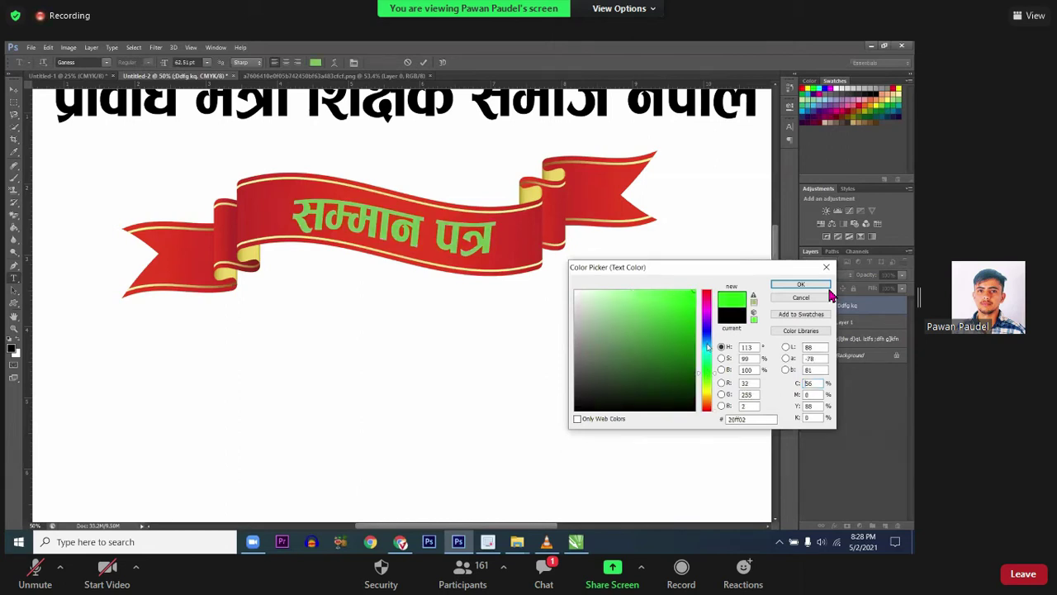
pyautogui.click(707, 393)
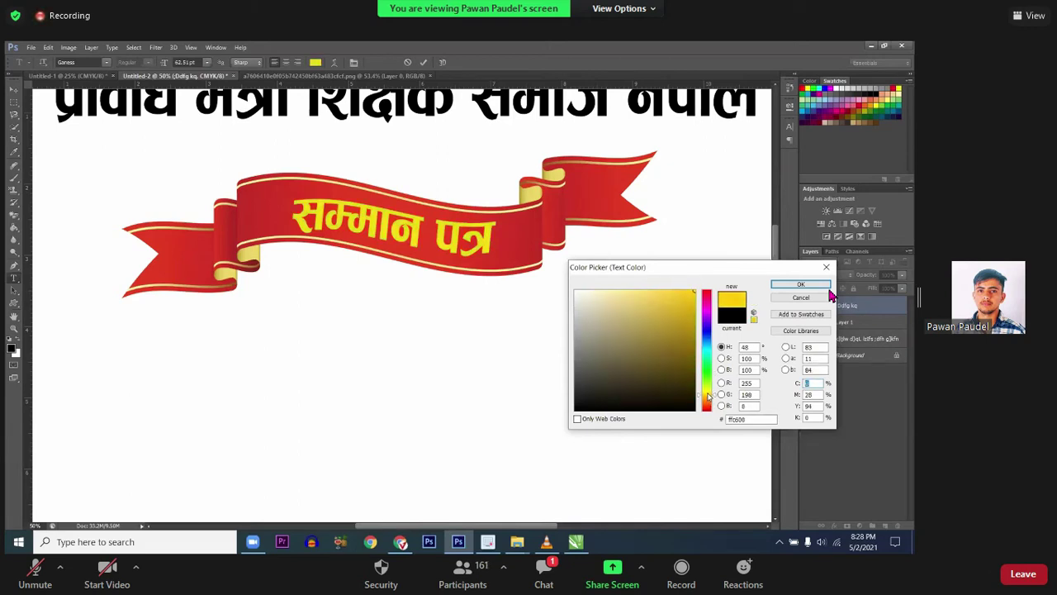
pyautogui.moveTo(710, 399); pyautogui.dragTo(700, 391)
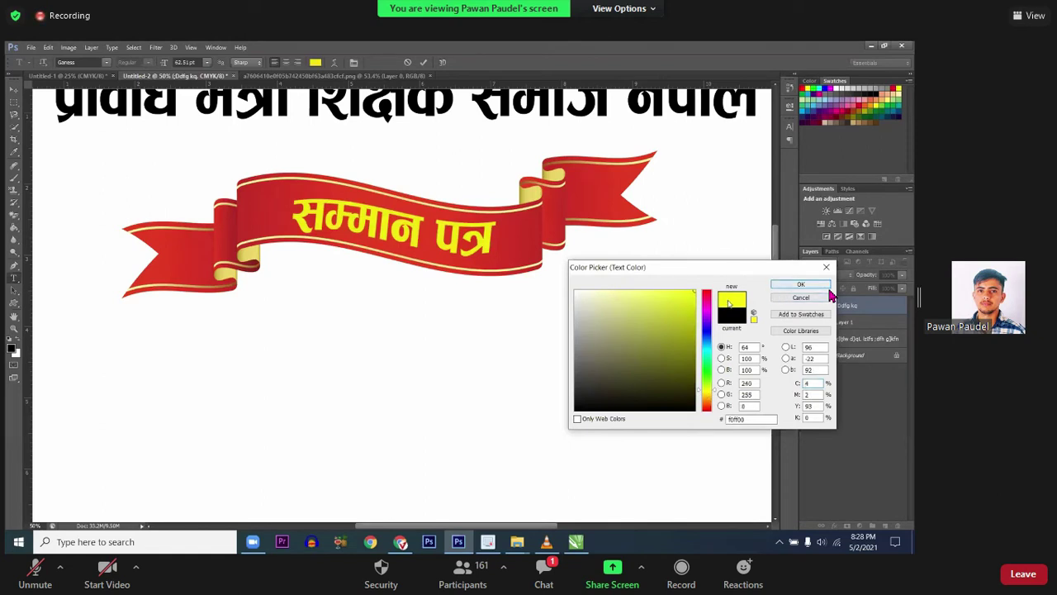
pyautogui.click(789, 285)
# Step: Restore the accidentally deleted subtitle, commit it unchanged, and zoom out to the whole certificate
pyautogui.hotkey('ctrl', 'a')
pyautogui.press('BackSpace')
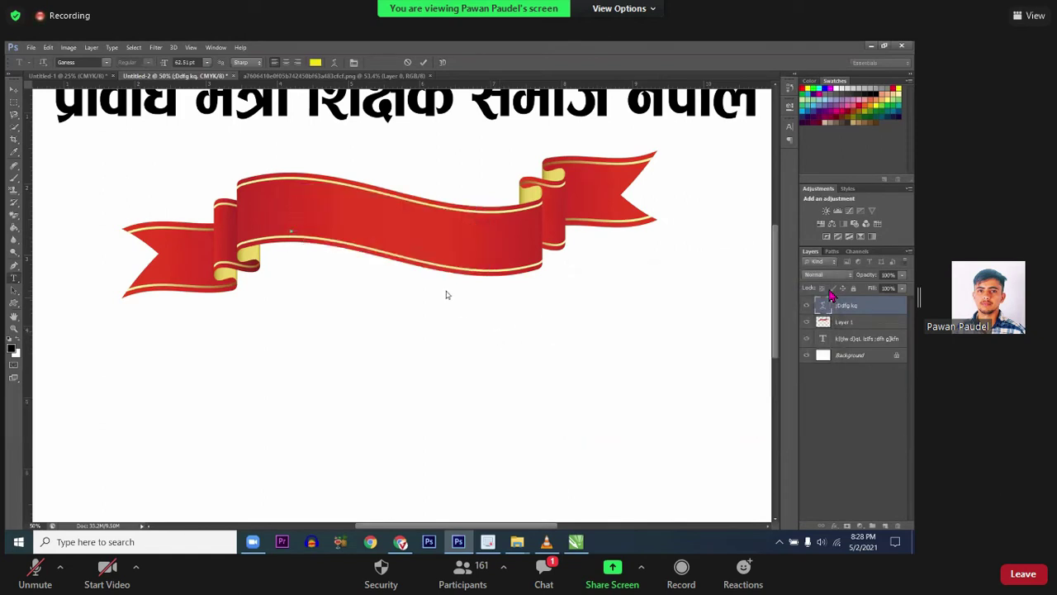
pyautogui.hotkey('ctrl', 'z')
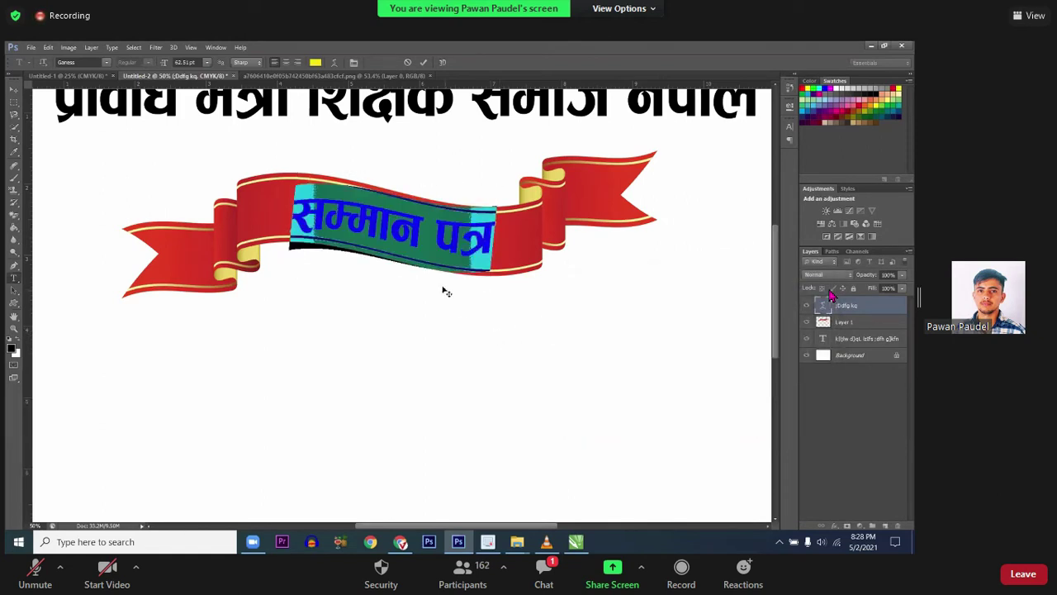
pyautogui.click(432, 237)
pyautogui.hotkey('ctrl', 't')
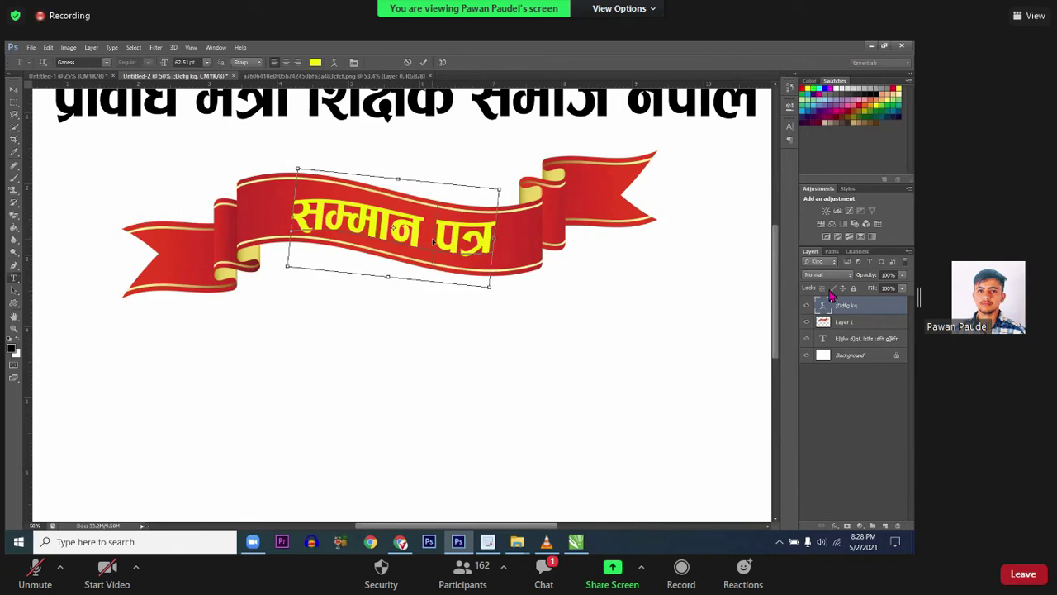
pyautogui.press('Return')
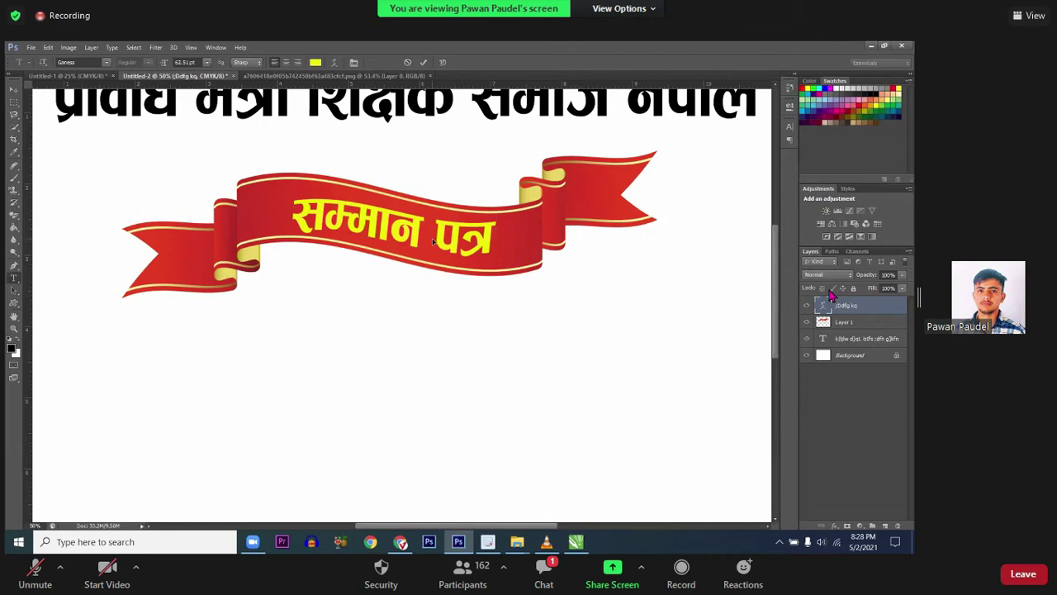
pyautogui.hotkey('ctrl', '-')
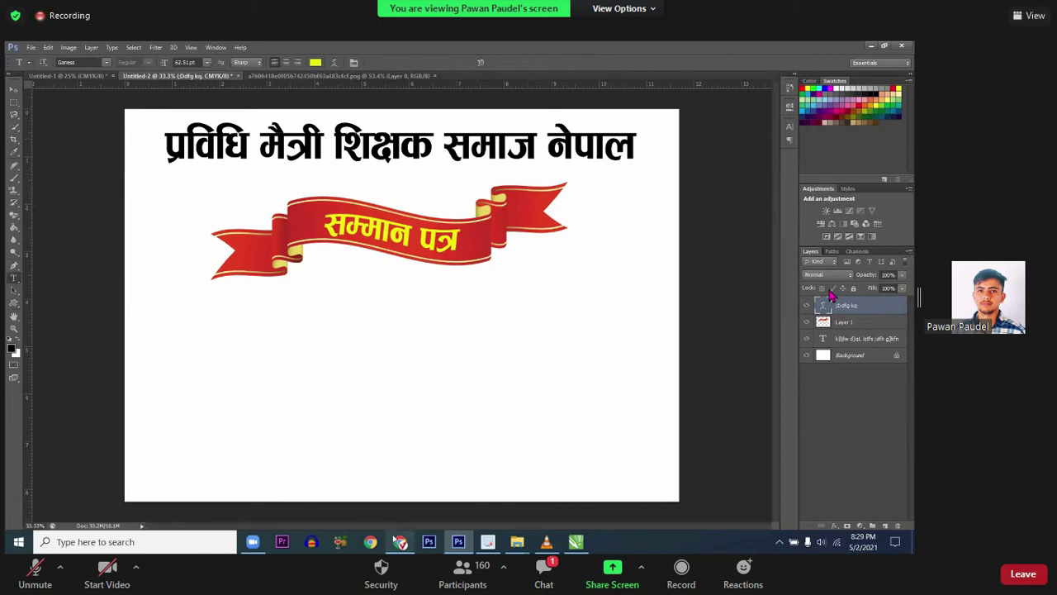
pyautogui.click(401, 540)
# Step: Search Google Images for 'sTFT' after switching the search box to English input
pyautogui.click(353, 48)
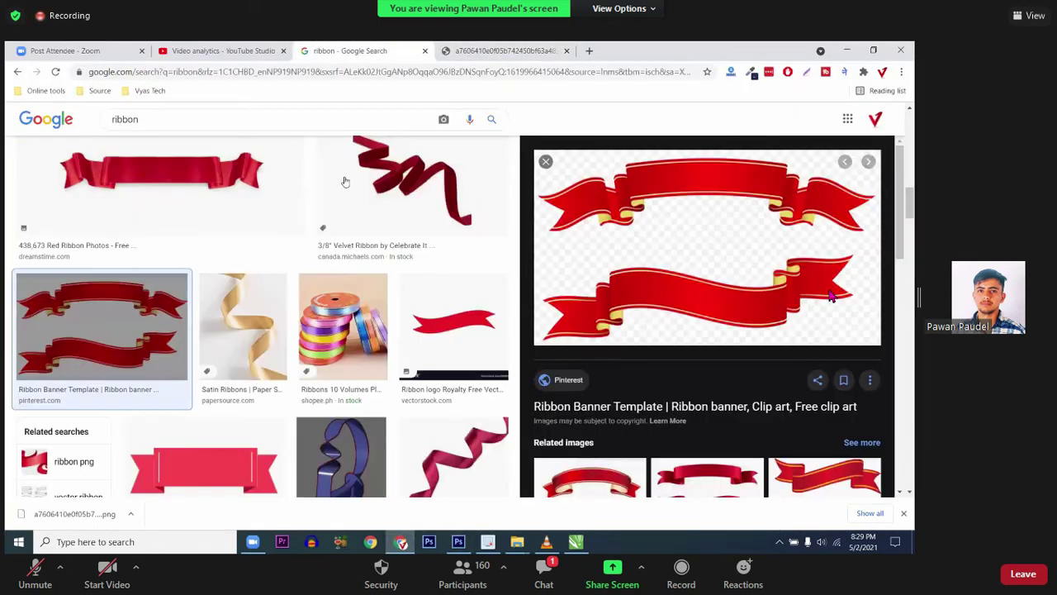
pyautogui.scroll(-3, 290, 137)
pyautogui.scroll(5, 290, 136)
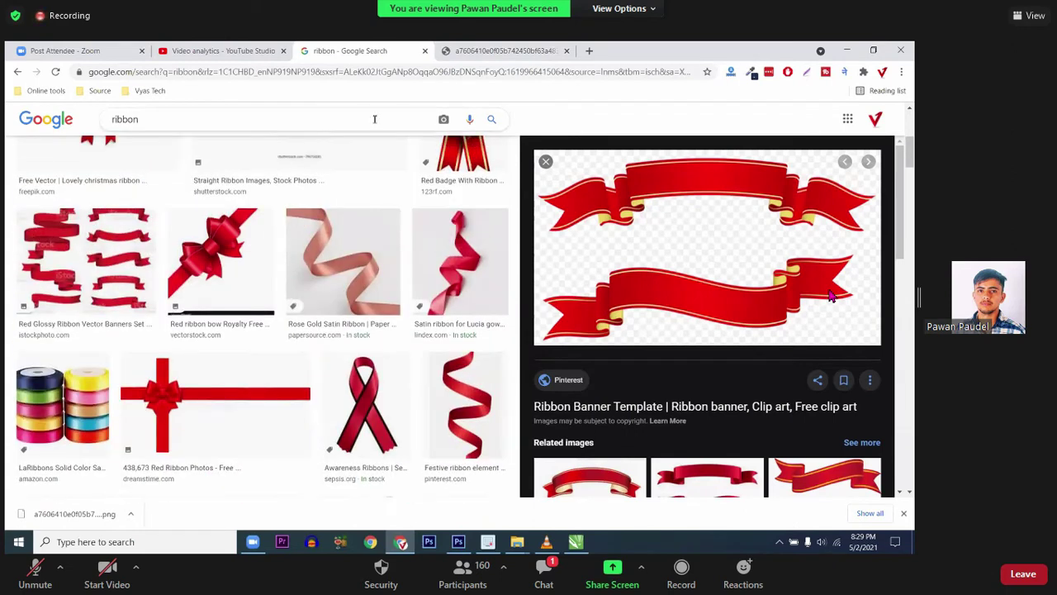
pyautogui.scroll(5, 417, 149)
pyautogui.scroll(3, 419, 164)
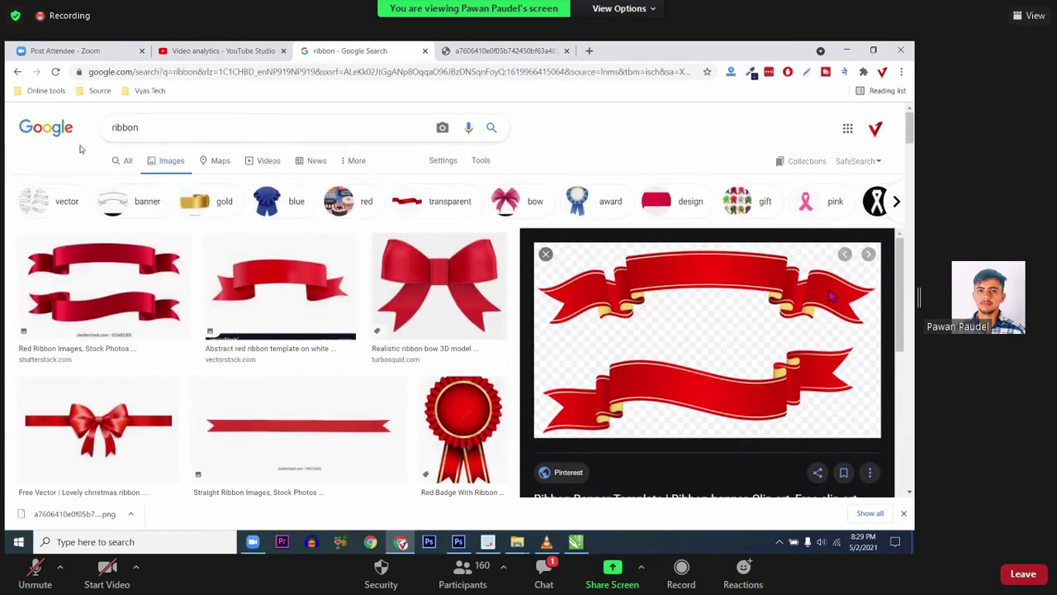
pyautogui.write('STFT')
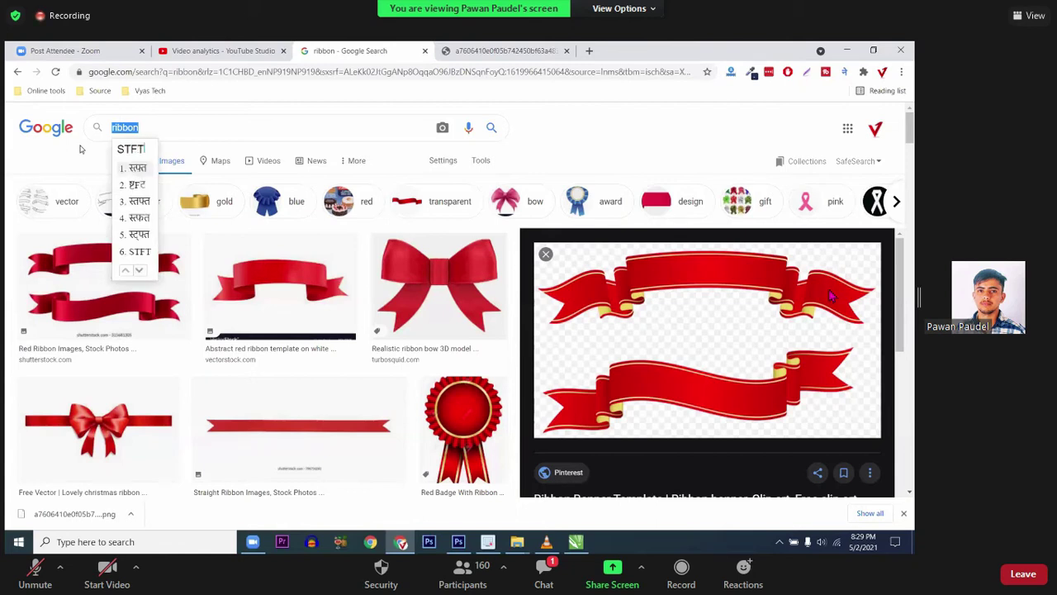
pyautogui.click(844, 72)
pyautogui.click(735, 111)
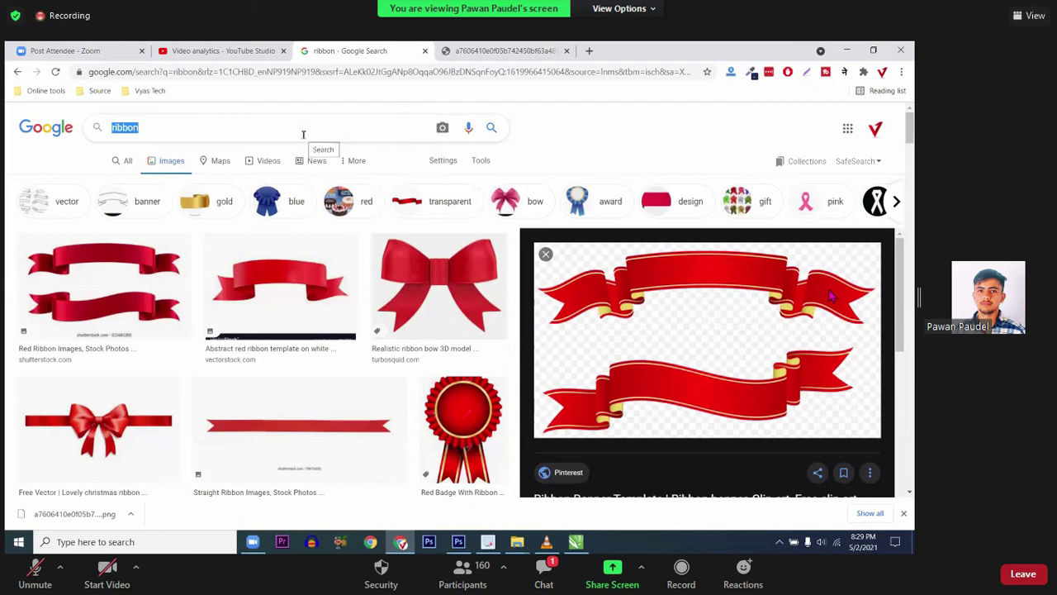
pyautogui.write('sTFT')
pyautogui.press('Return')
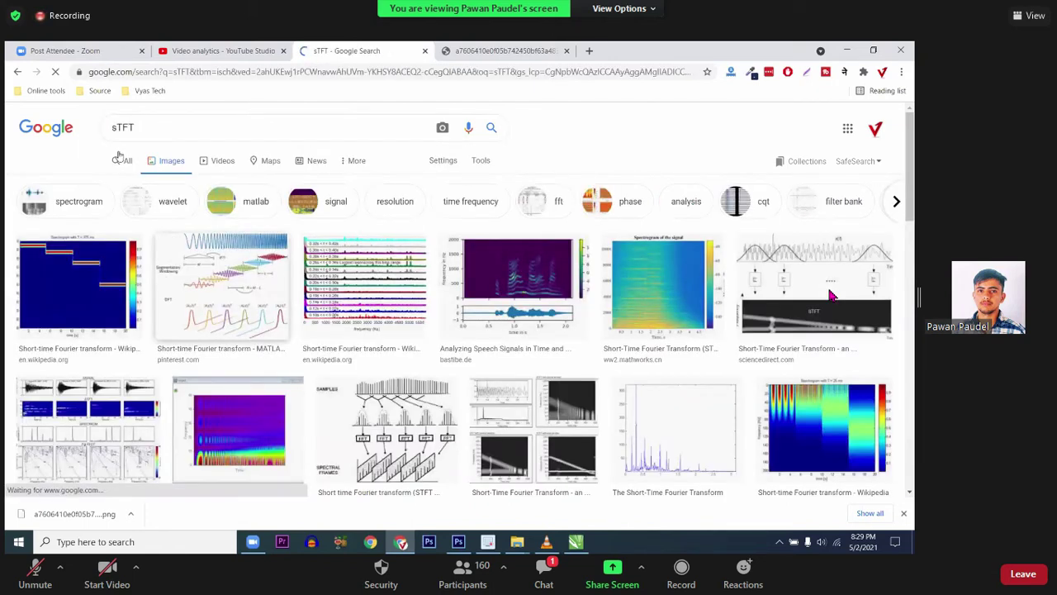
# Step: Refine the image search query to 'stft logo'
pyautogui.doubleClick(137, 127)
pyautogui.write('stft')
pyautogui.press('Return')
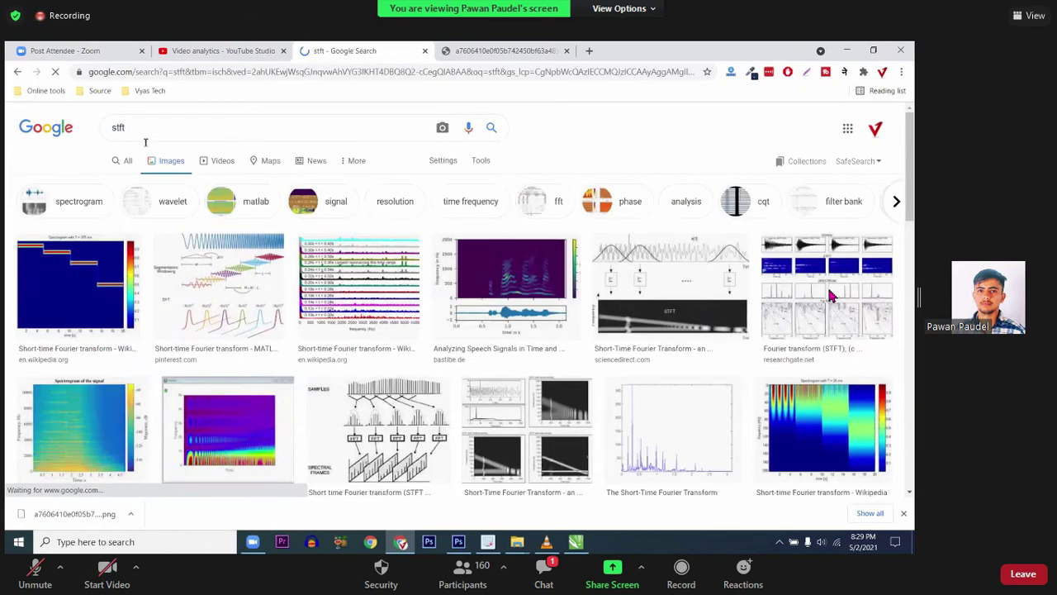
pyautogui.click(143, 125)
pyautogui.write('logo')
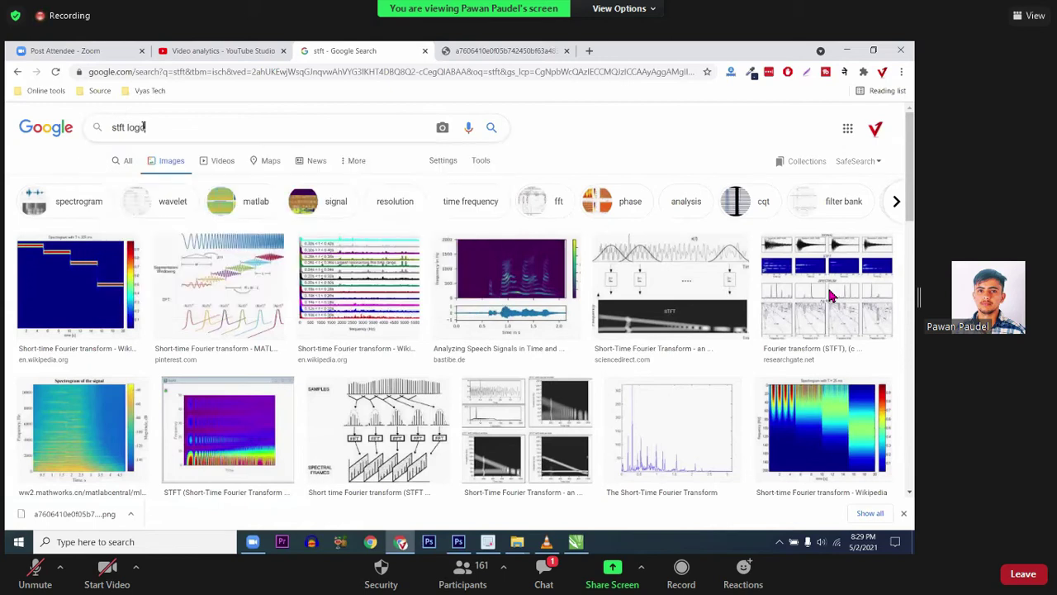
pyautogui.press('Return')
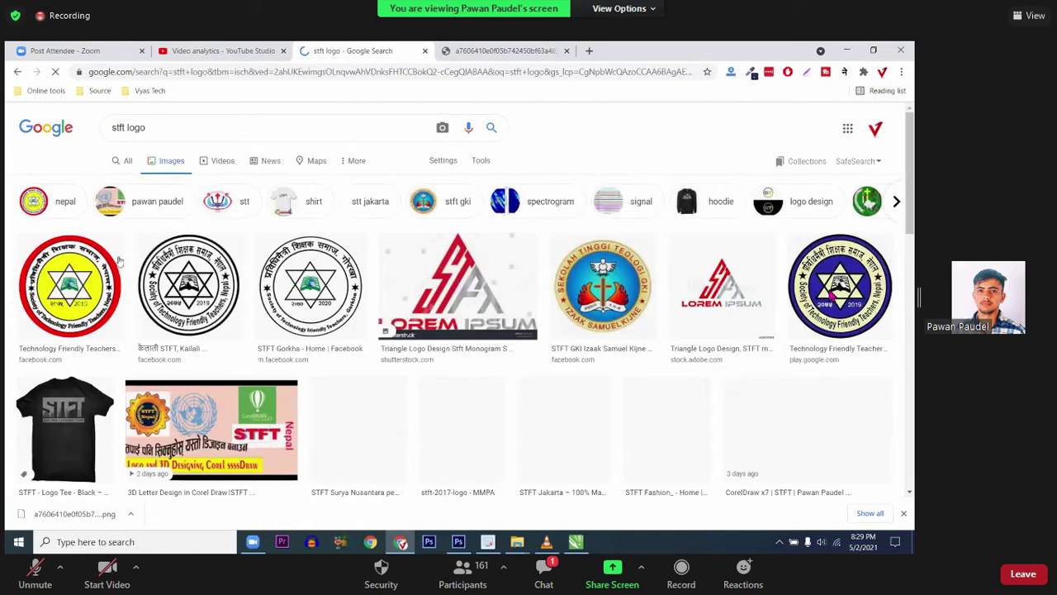
# Step: Preview the Kailali STFT logo result and open its Facebook source page
pyautogui.click(188, 285)
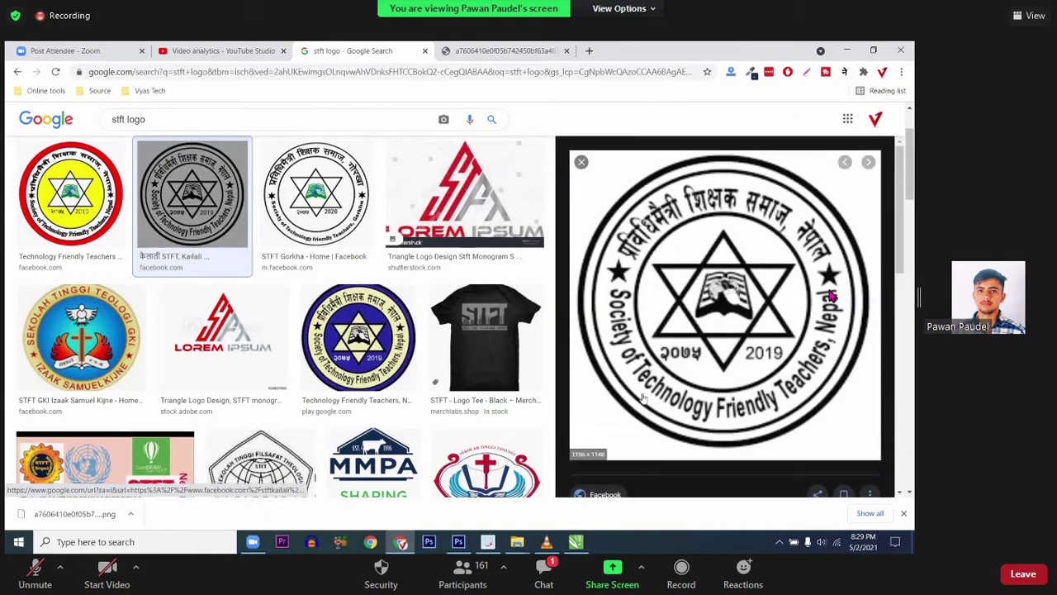
pyautogui.scroll(-1, 632, 413)
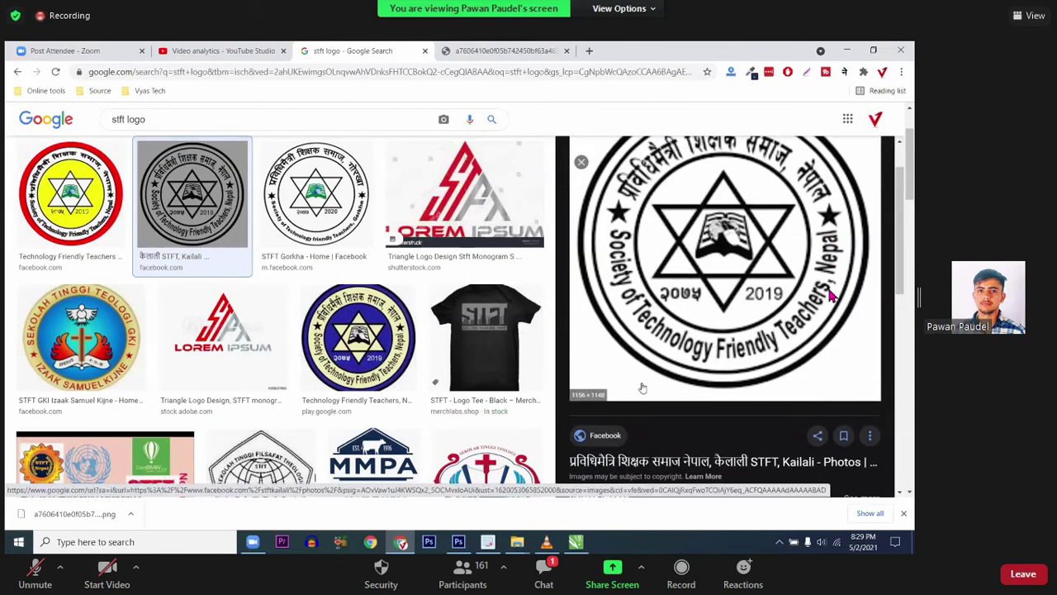
pyautogui.scroll(1, 642, 387)
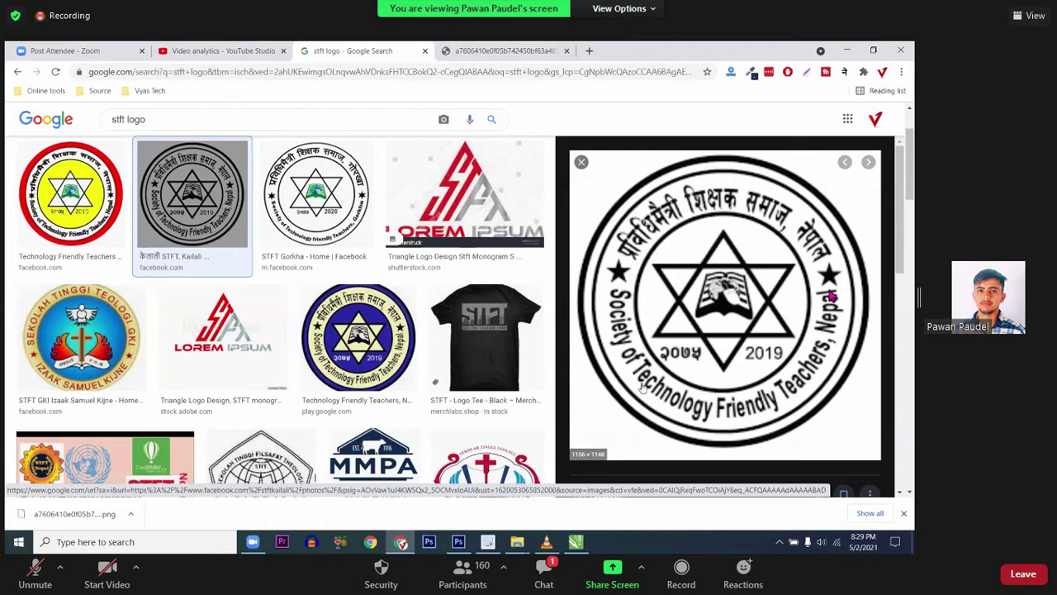
pyautogui.scroll(-1, 642, 387)
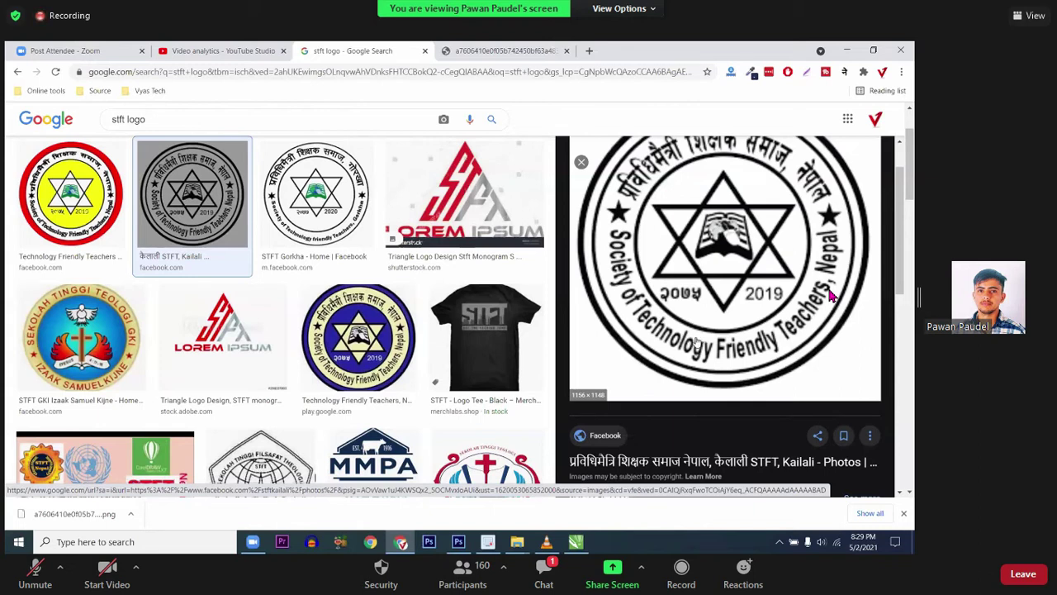
pyautogui.scroll(1, 698, 345)
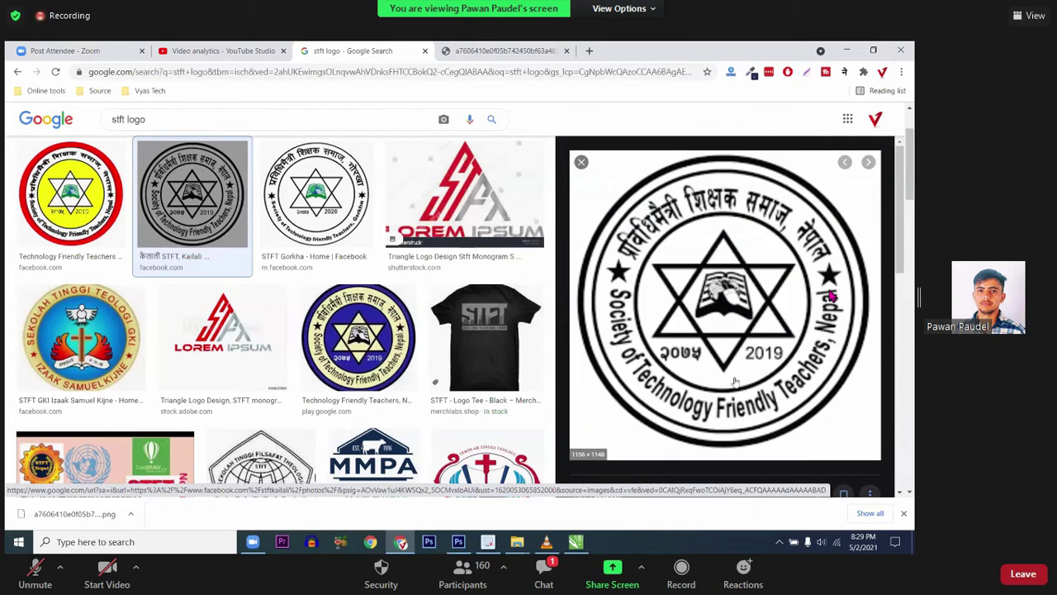
pyautogui.scroll(-1, 655, 366)
pyautogui.scroll(-1, 654, 367)
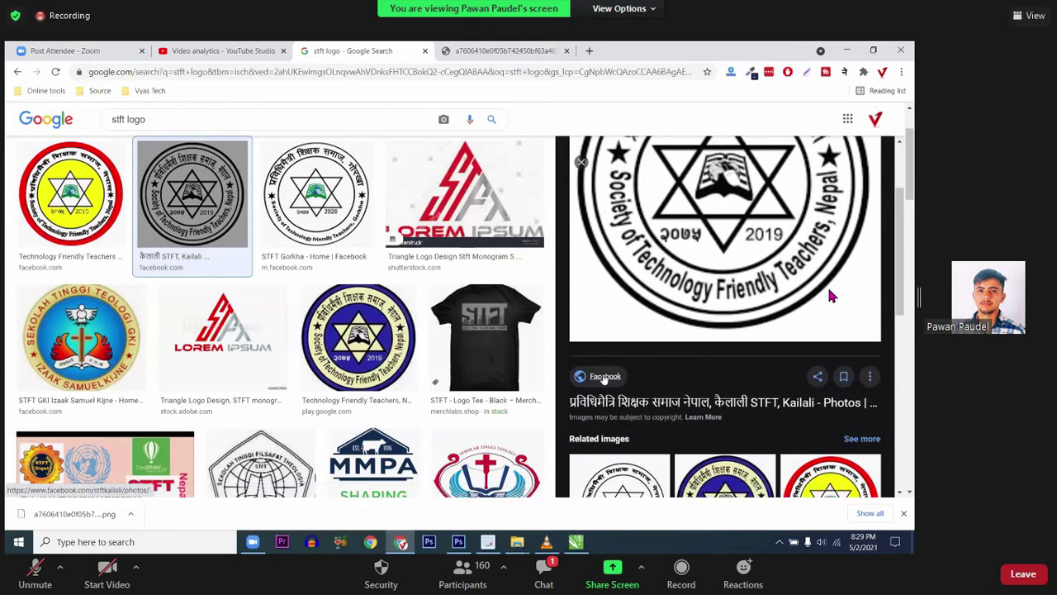
pyautogui.click(606, 379)
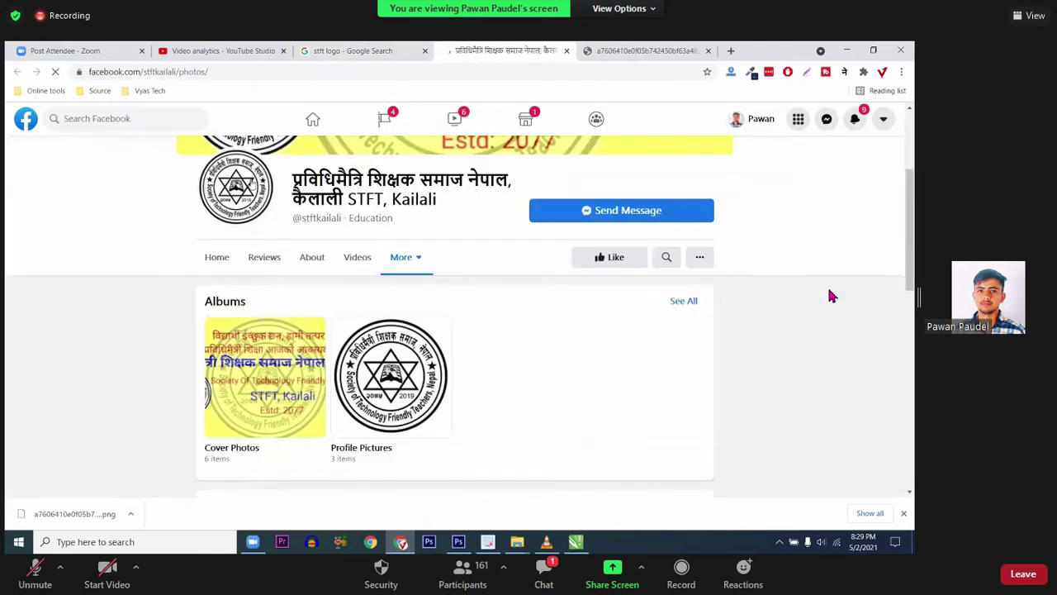
# Step: Open the STFT logo photo in Facebook's viewer and in its own tab
pyautogui.click(241, 188)
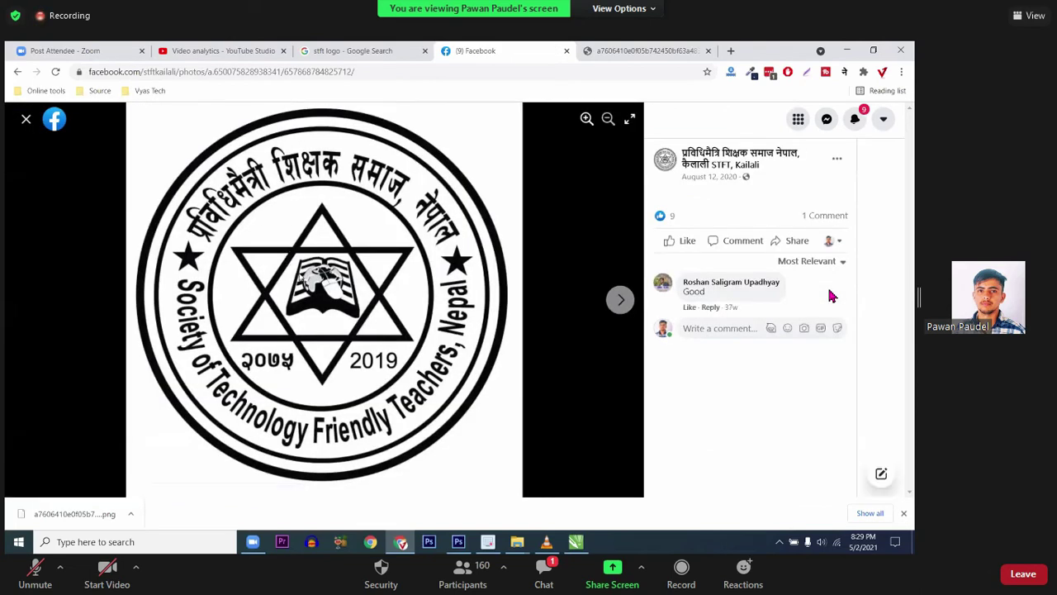
pyautogui.rightClick(299, 271)
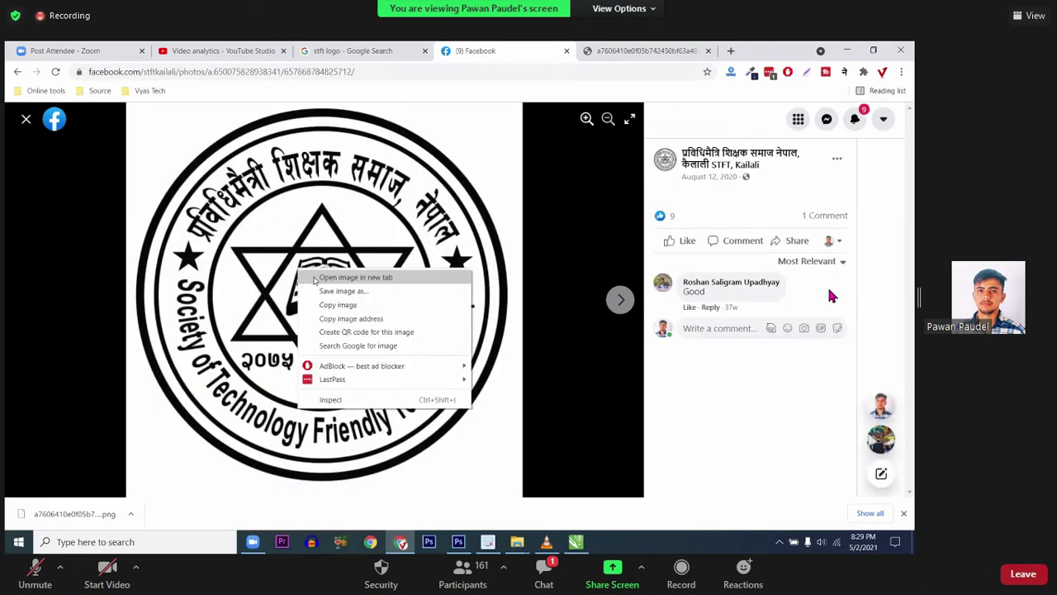
pyautogui.click(314, 277)
pyautogui.click(578, 50)
pyautogui.click(668, 46)
pyautogui.click(579, 50)
pyautogui.click(404, 50)
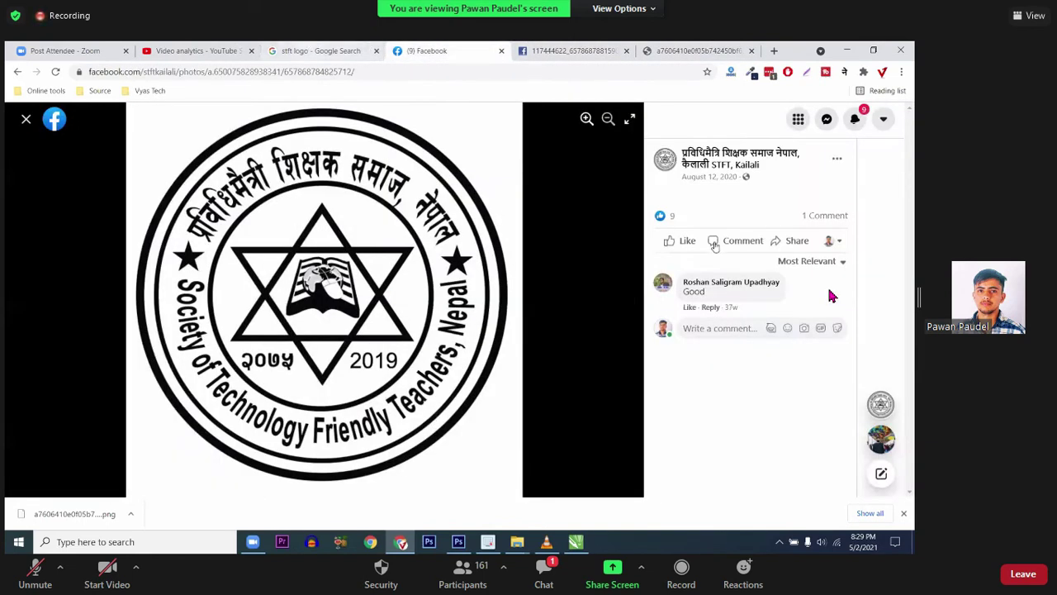
pyautogui.click(326, 49)
# Step: Save the standalone STFT logo image as a JPG to Downloads
pyautogui.click(594, 51)
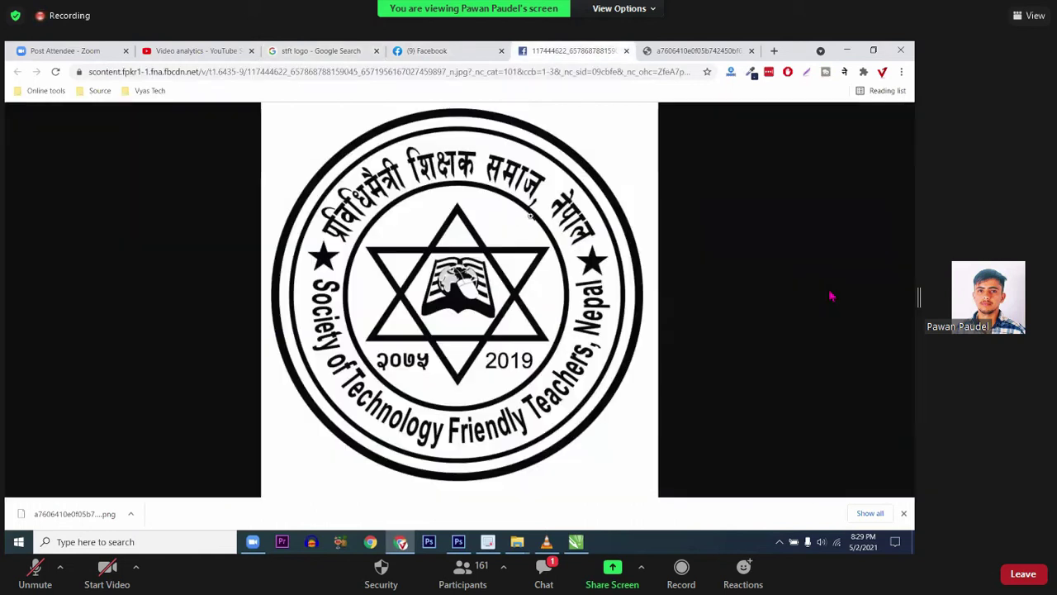
pyautogui.click(509, 214)
pyautogui.click(475, 215)
pyautogui.rightClick(474, 215)
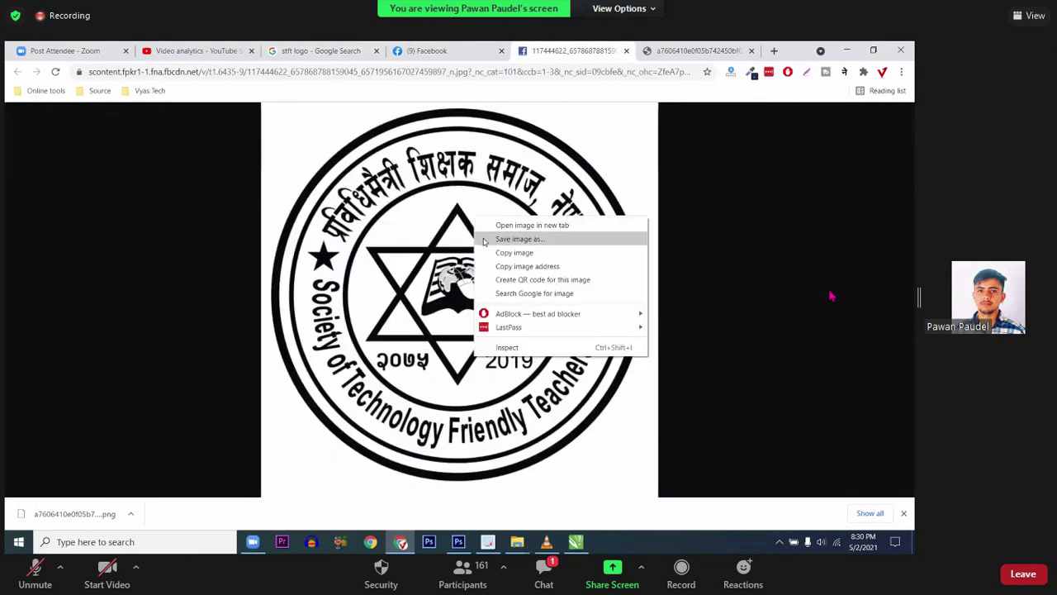
pyautogui.click(486, 242)
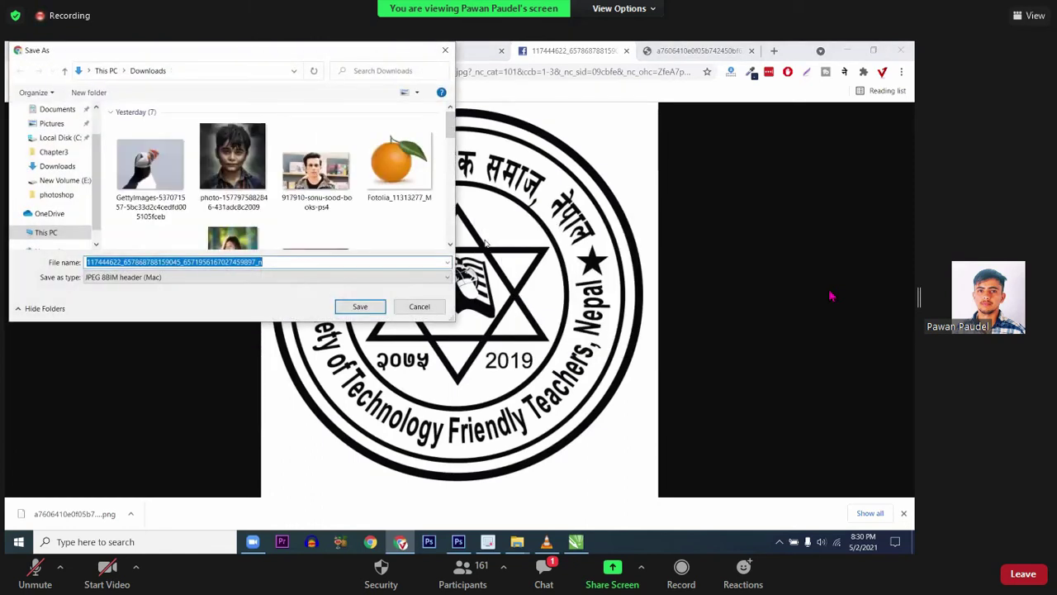
pyautogui.press('Return')
# Step: Close the logo tab, reveal the downloaded logo in its folder, and switch windows
pyautogui.click(626, 50)
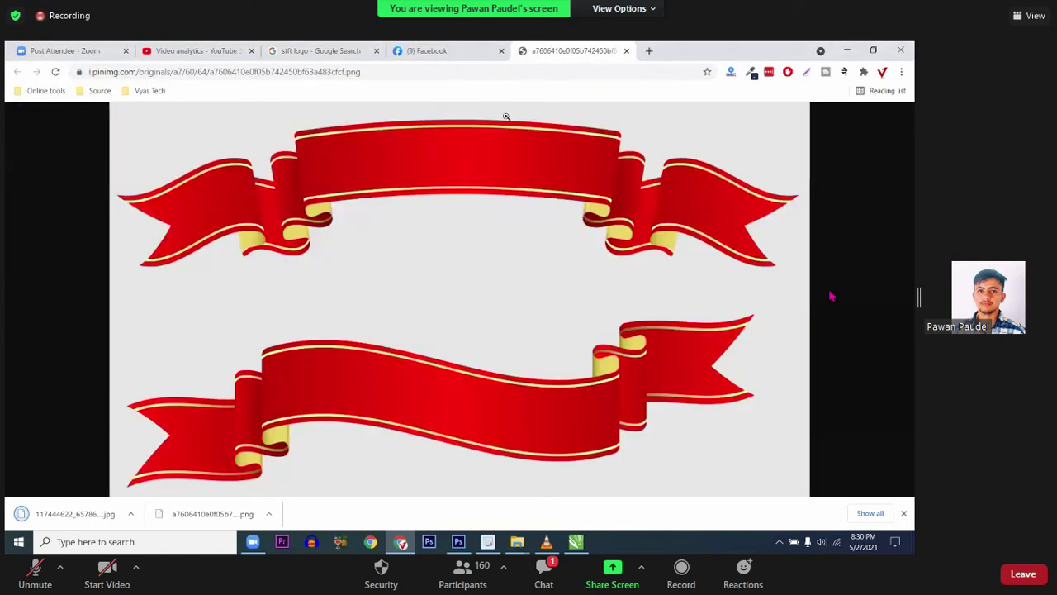
pyautogui.click(131, 513)
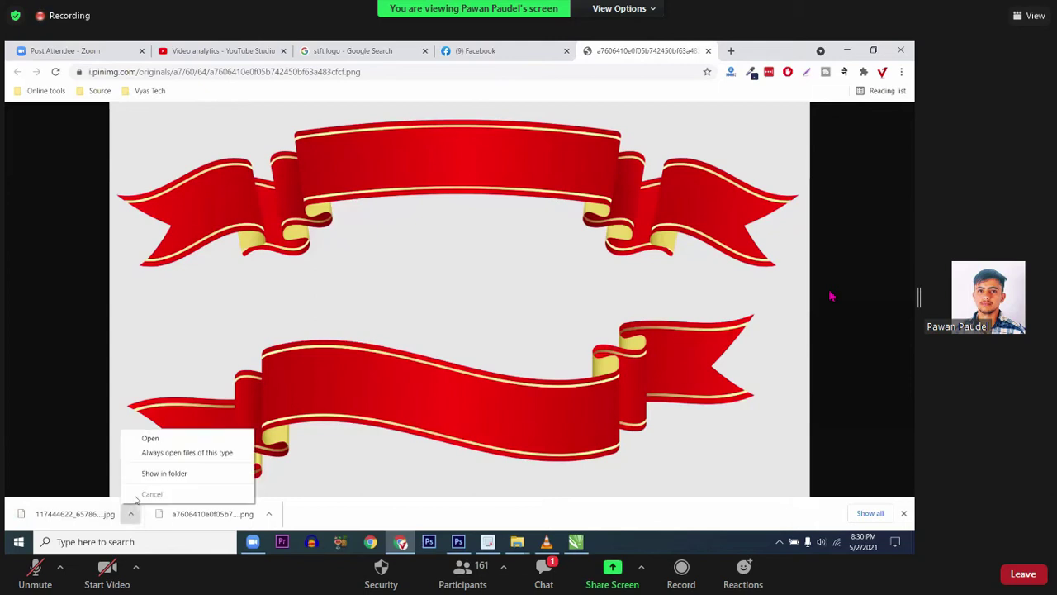
pyautogui.click(164, 474)
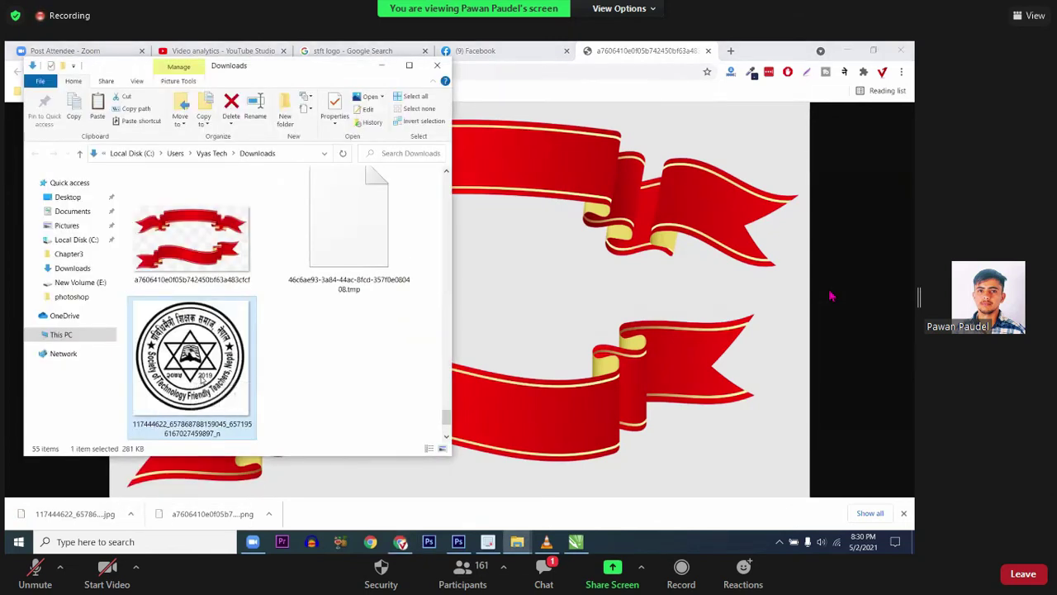
pyautogui.hotkey('alt', 'Tab')
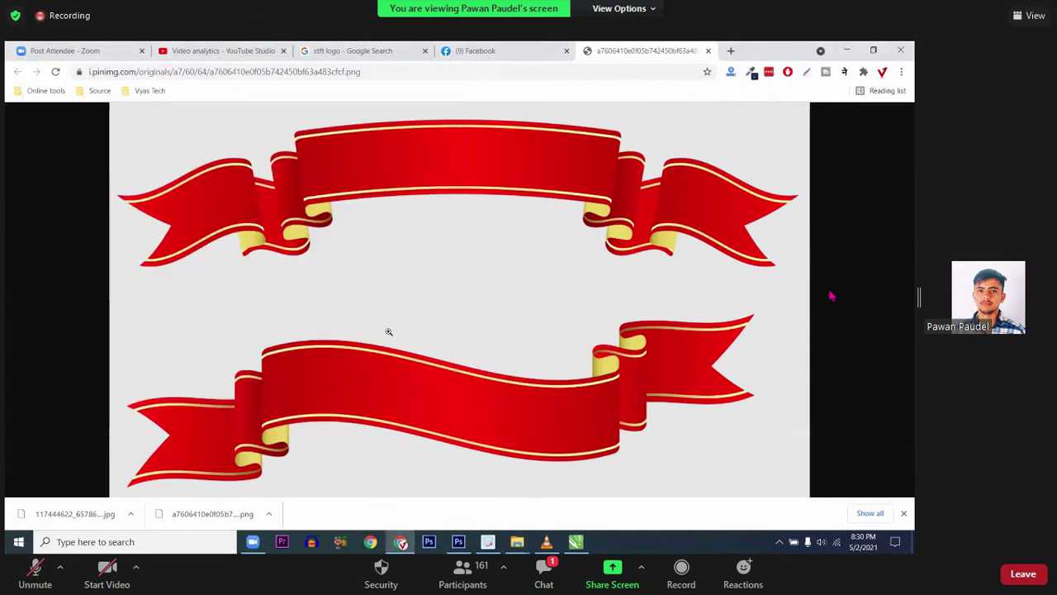
pyautogui.hotkey('alt', 'Tab')
pyautogui.hotkey('alt', 'Tab')
pyautogui.hotkey('alt', 'Tab')
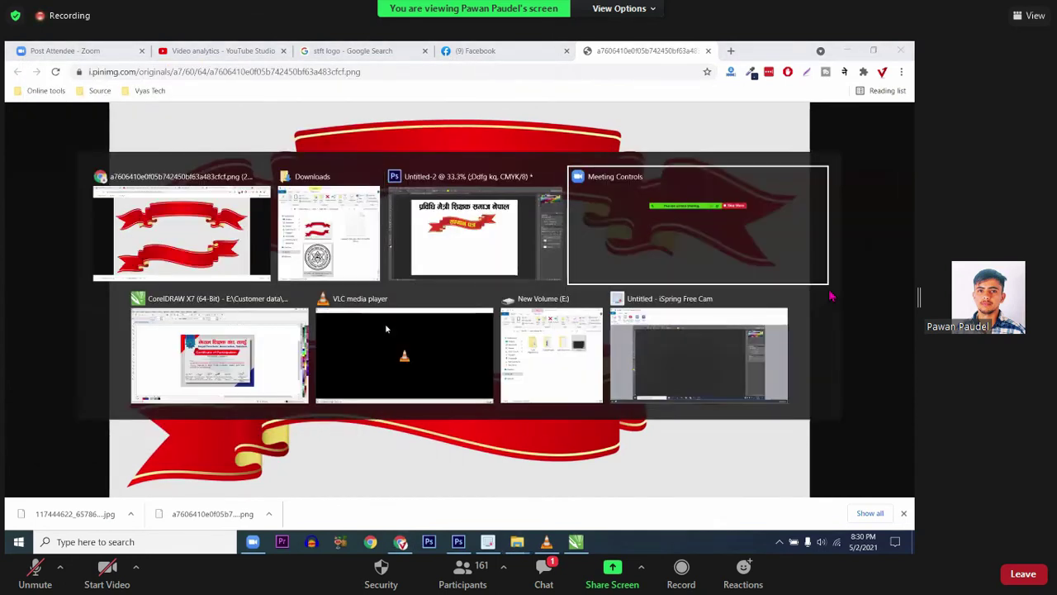
# Step: Open the round STFT logo JPG from Downloads in Photoshop
pyautogui.click(401, 279)
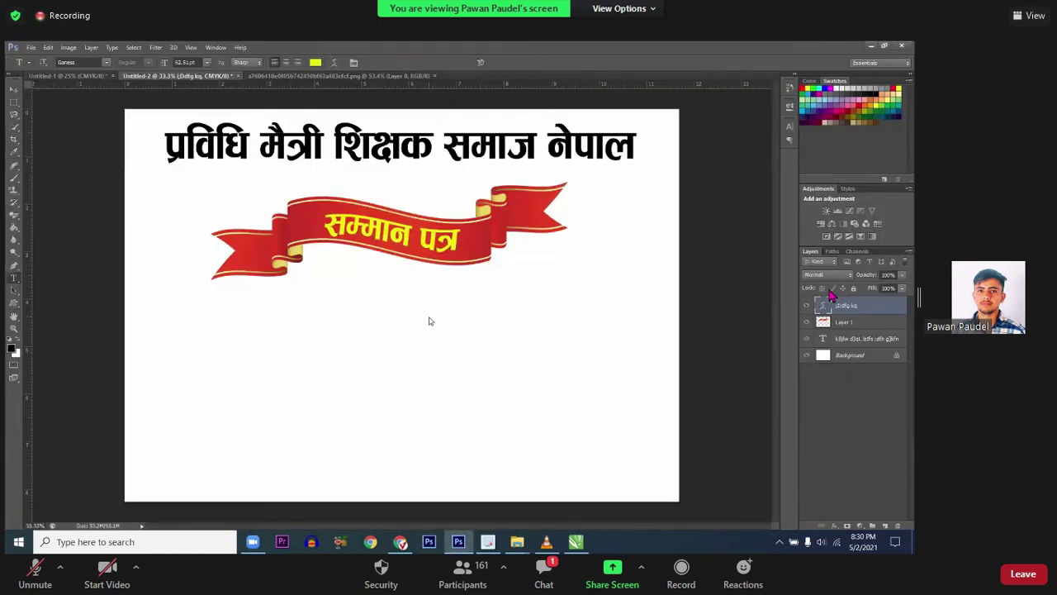
pyautogui.hotkey('ctrl', 'o')
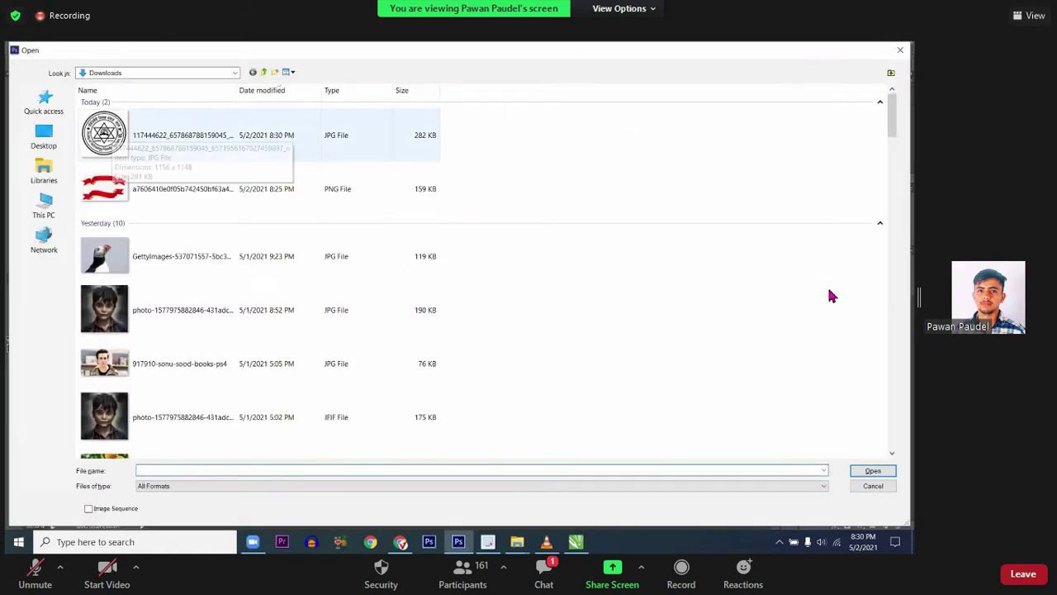
pyautogui.press('Down')
pyautogui.press('Return')
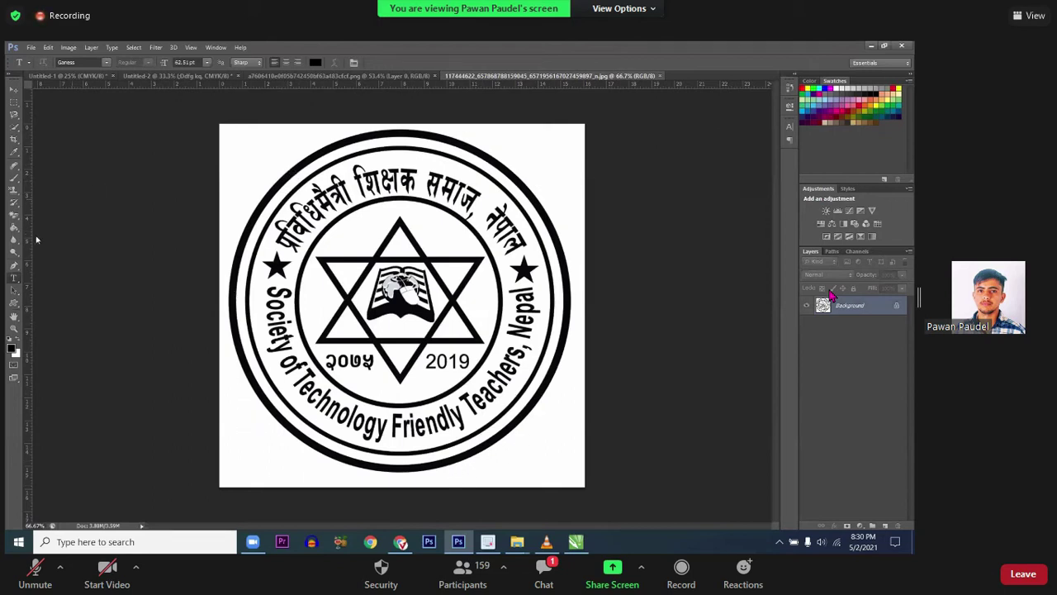
# Step: Select the white area around the logo with the Magic Wand tool
pyautogui.moveTo(14, 126); pyautogui.dragTo(38, 138)
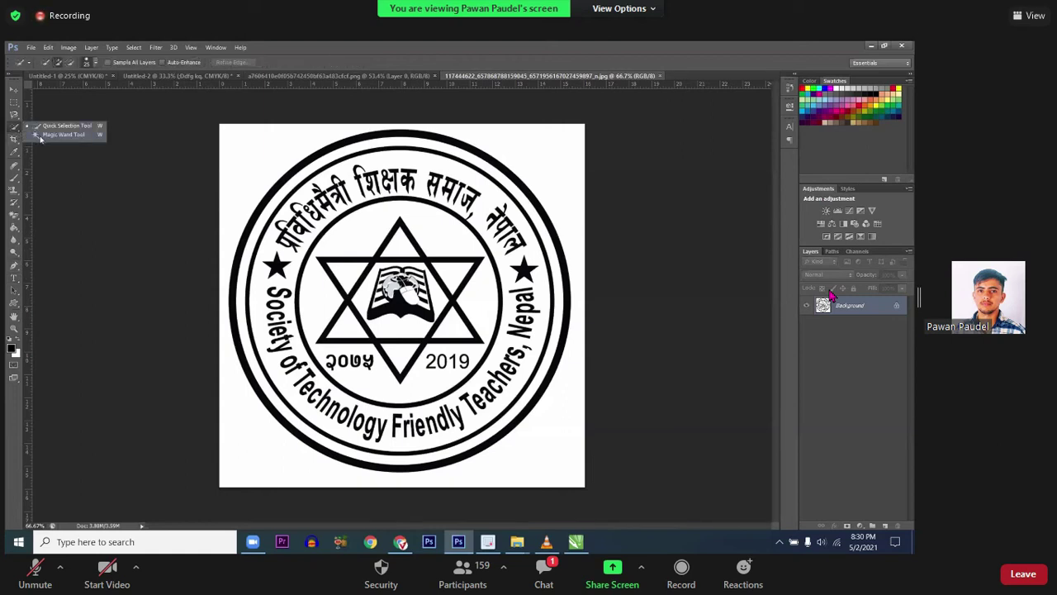
pyautogui.click(39, 135)
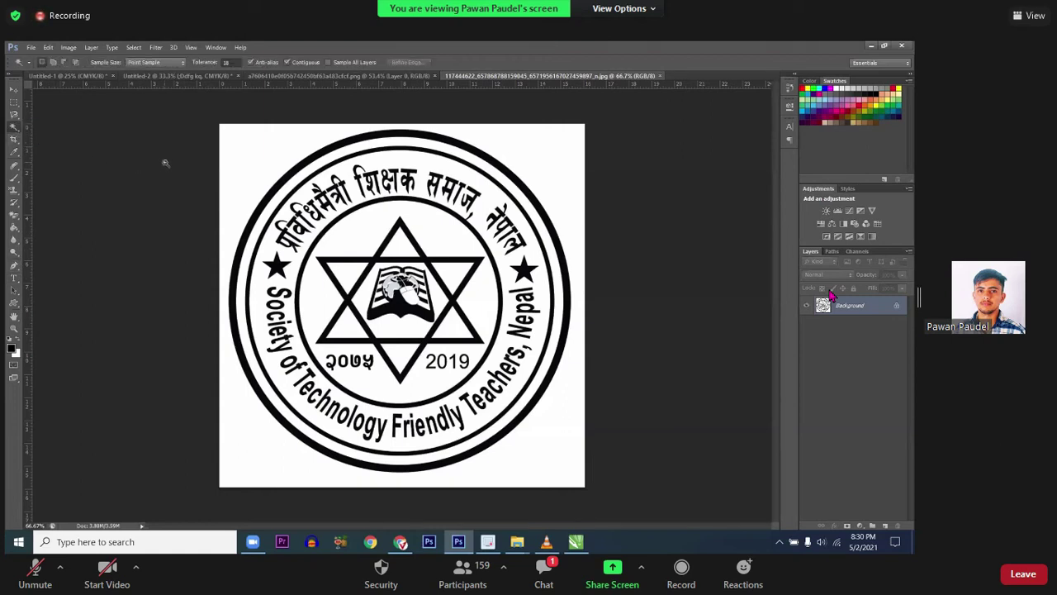
pyautogui.click(234, 174)
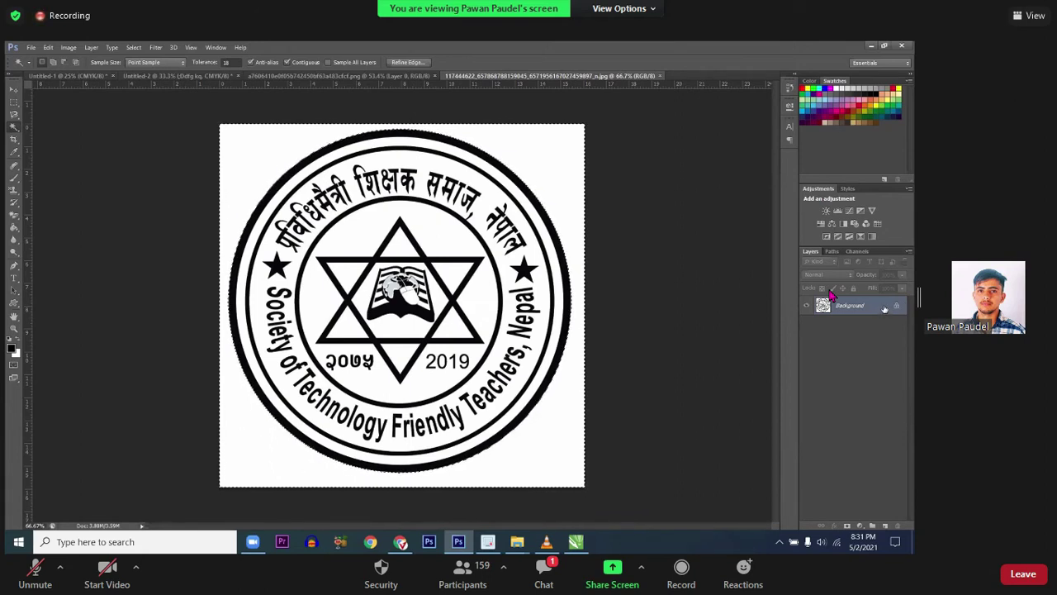
# Step: Convert the logo's Background to Layer 0, delete the white area, deselect, and drag it to the certificate
pyautogui.doubleClick(884, 308)
pyautogui.click(537, 204)
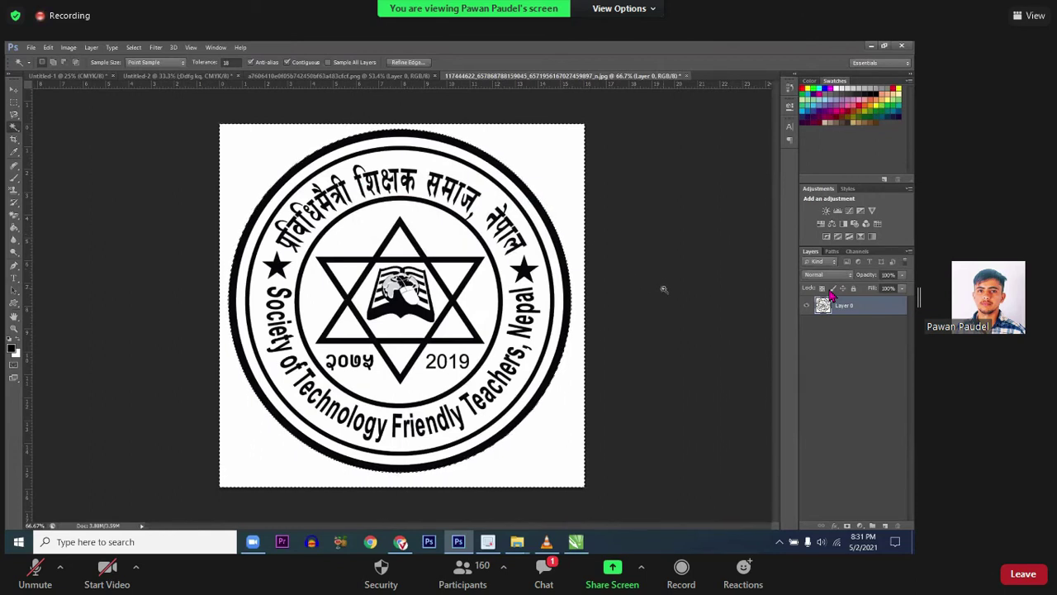
pyautogui.press('Delete')
pyautogui.hotkey('ctrl', 'd')
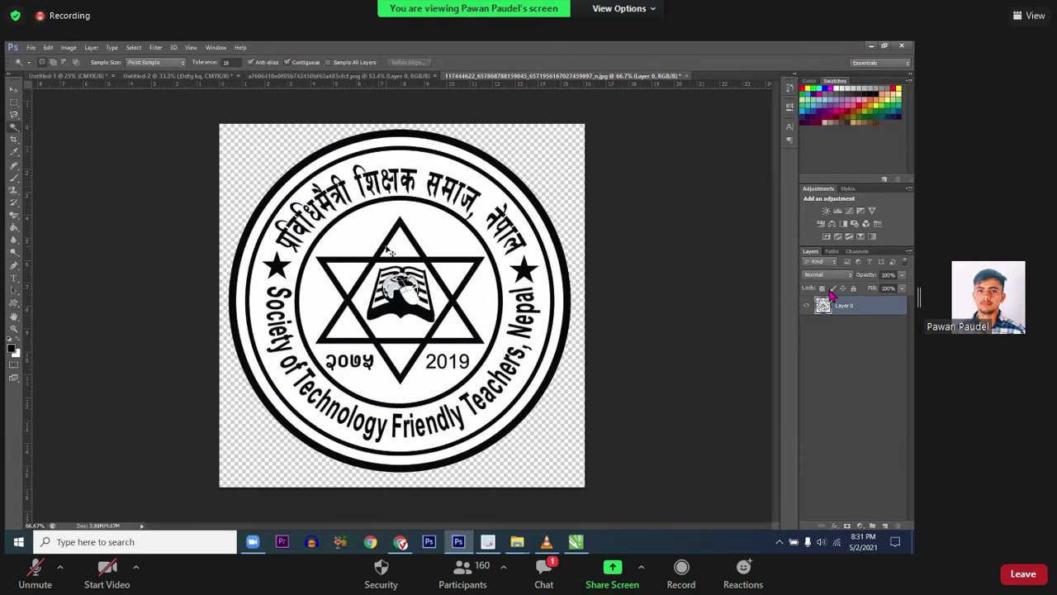
pyautogui.moveTo(378, 256)
pyautogui.mouseDown()
pyautogui.moveTo(227, 114)
pyautogui.moveTo(275, 197)
pyautogui.moveTo(302, 305)
pyautogui.moveTo(228, 236)
pyautogui.moveTo(233, 218)
pyautogui.mouseUp()
# Step: Scale the logo down twice and position it as a small seal left of the ribbon
pyautogui.hotkey('ctrl', 't')
pyautogui.moveTo(309, 339)
pyautogui.mouseDown()
pyautogui.moveTo(212, 263)
pyautogui.moveTo(218, 246)
pyautogui.mouseUp()
pyautogui.moveTo(185, 208); pyautogui.dragTo(183, 212)
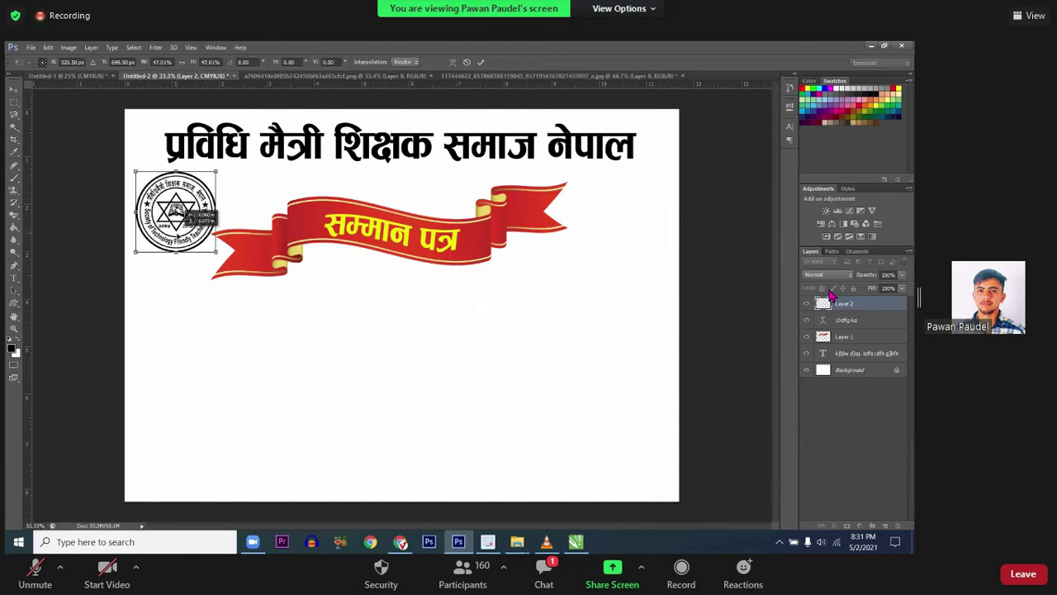
pyautogui.press('Return')
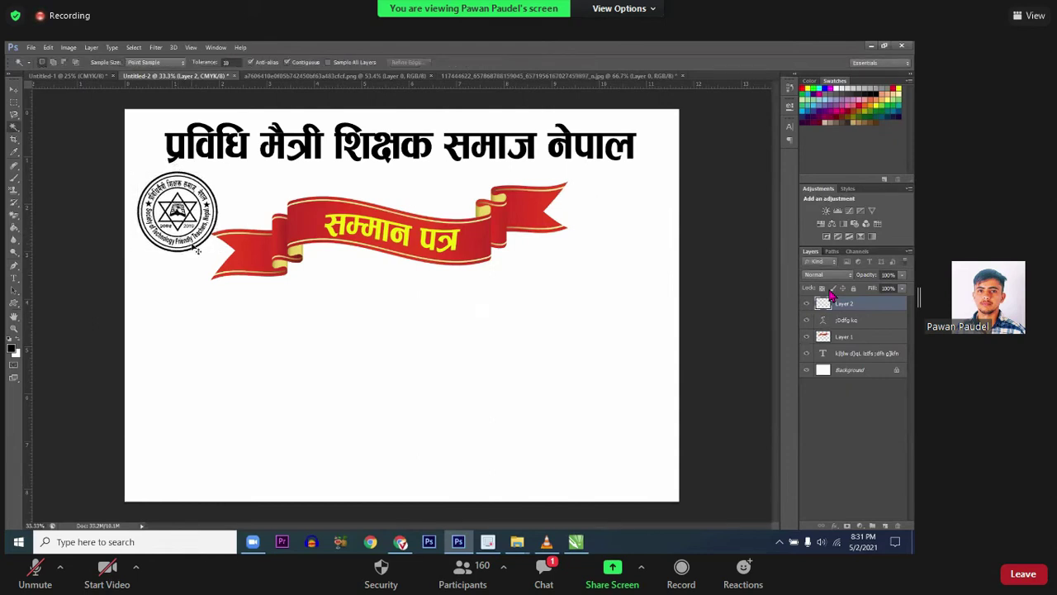
pyautogui.hotkey('ctrl', 't')
pyautogui.moveTo(219, 252); pyautogui.dragTo(212, 246)
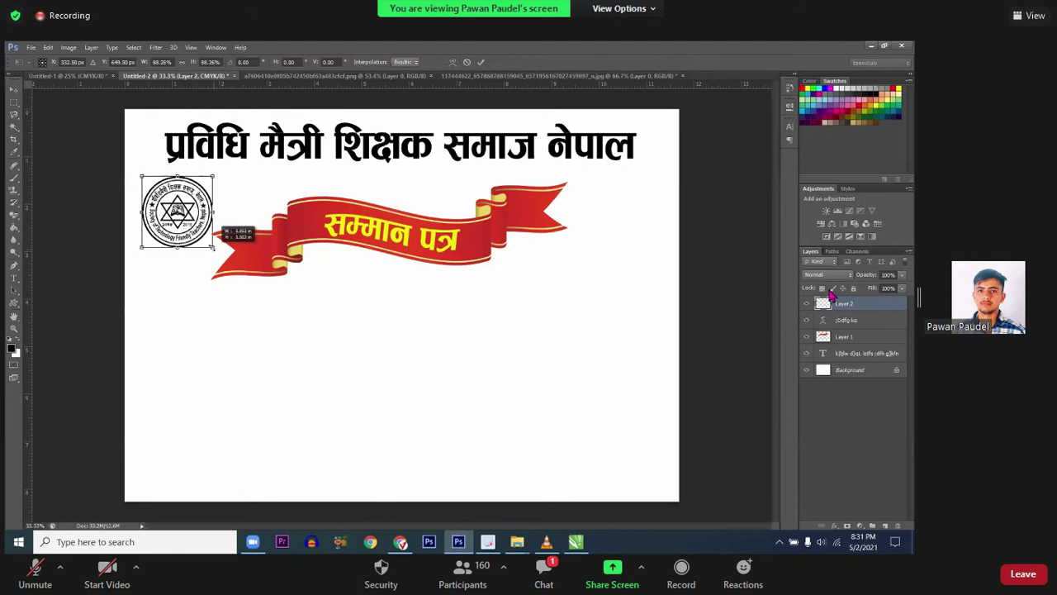
pyautogui.press('Return')
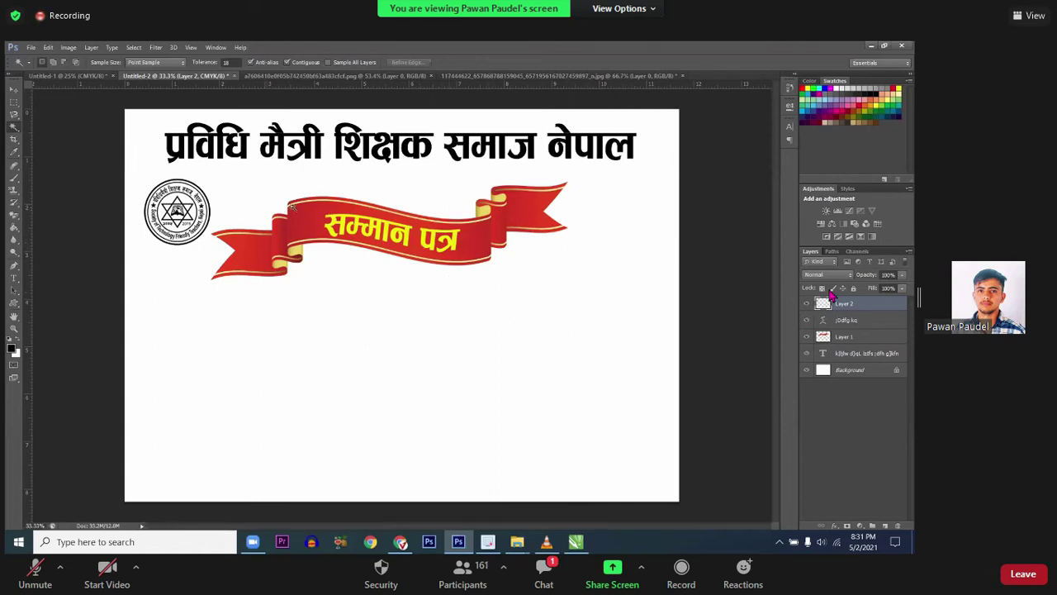
# Step: Select the subtitle text layer together with the ribbon image layer
pyautogui.press('a')
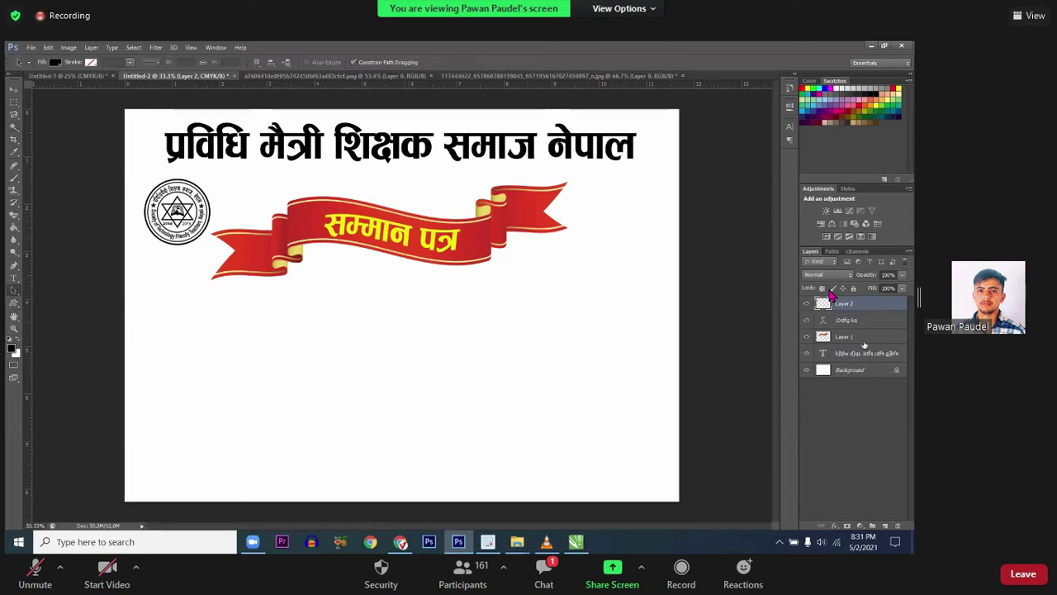
pyautogui.click(854, 322)
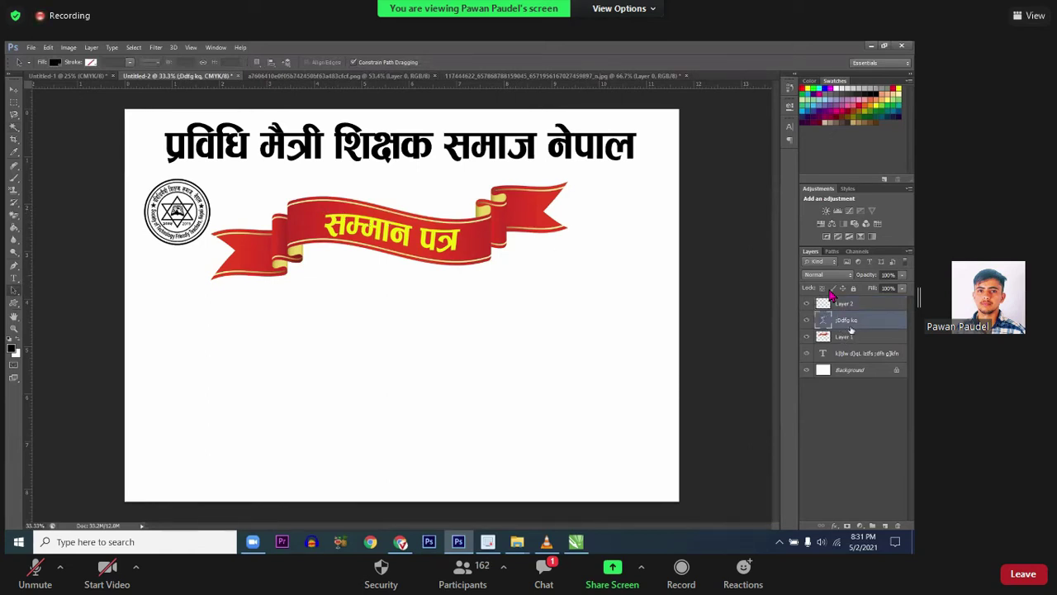
pyautogui.keyDown('shift'); pyautogui.click(843, 338); pyautogui.keyUp('shift')
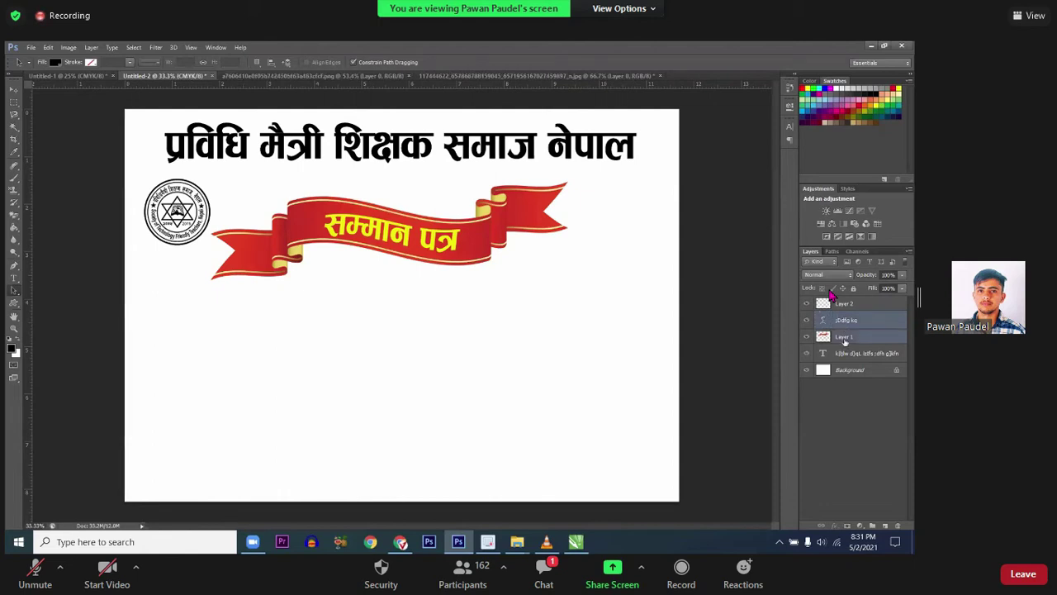
pyautogui.click(848, 324)
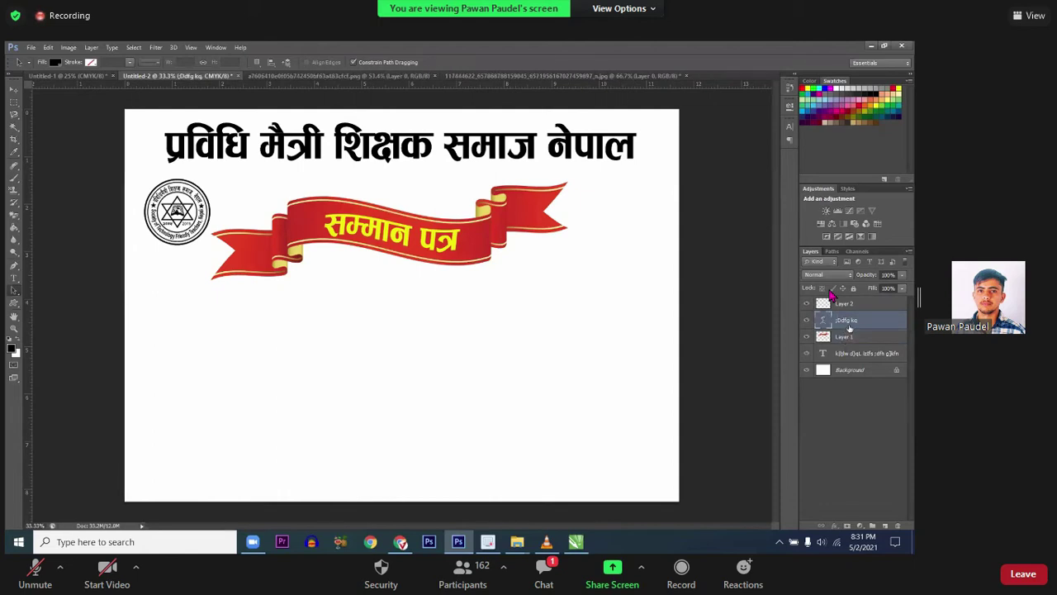
pyautogui.keyDown('shift'); pyautogui.click(847, 337); pyautogui.keyUp('shift')
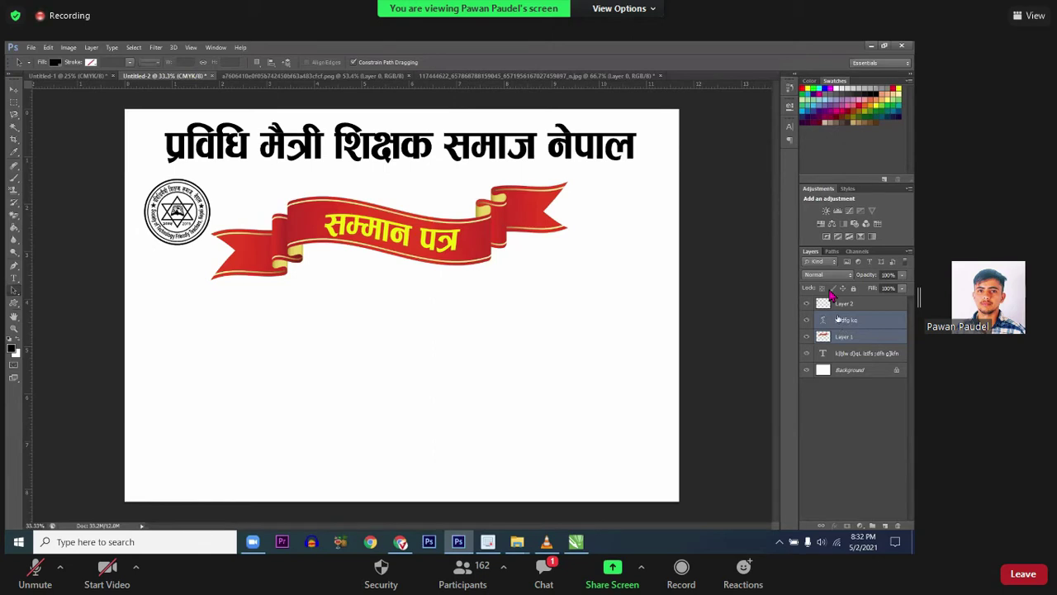
pyautogui.click(843, 307)
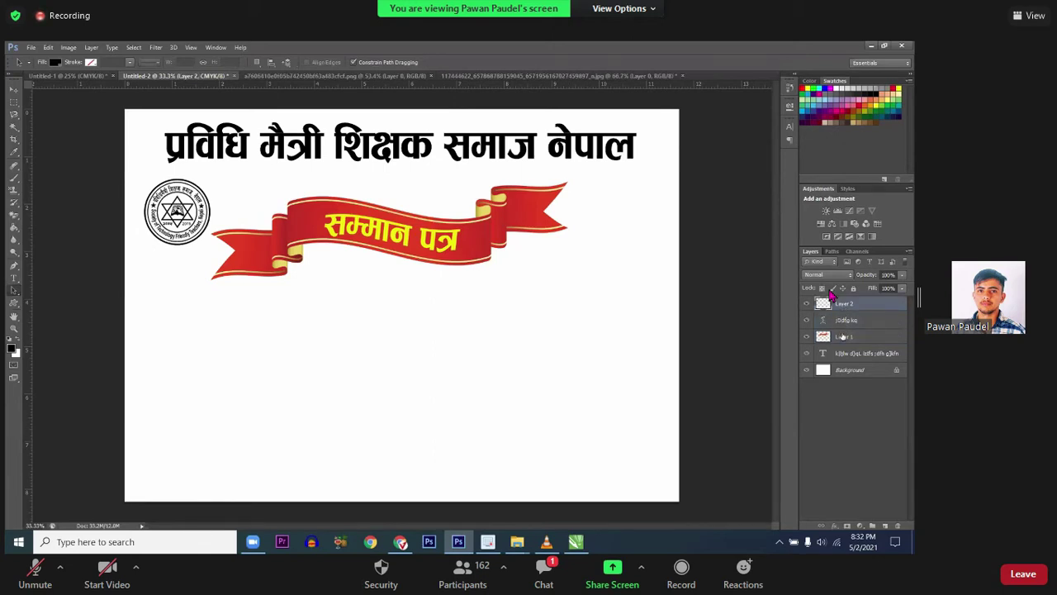
pyautogui.keyDown('shift'); pyautogui.click(843, 339); pyautogui.keyUp('shift')
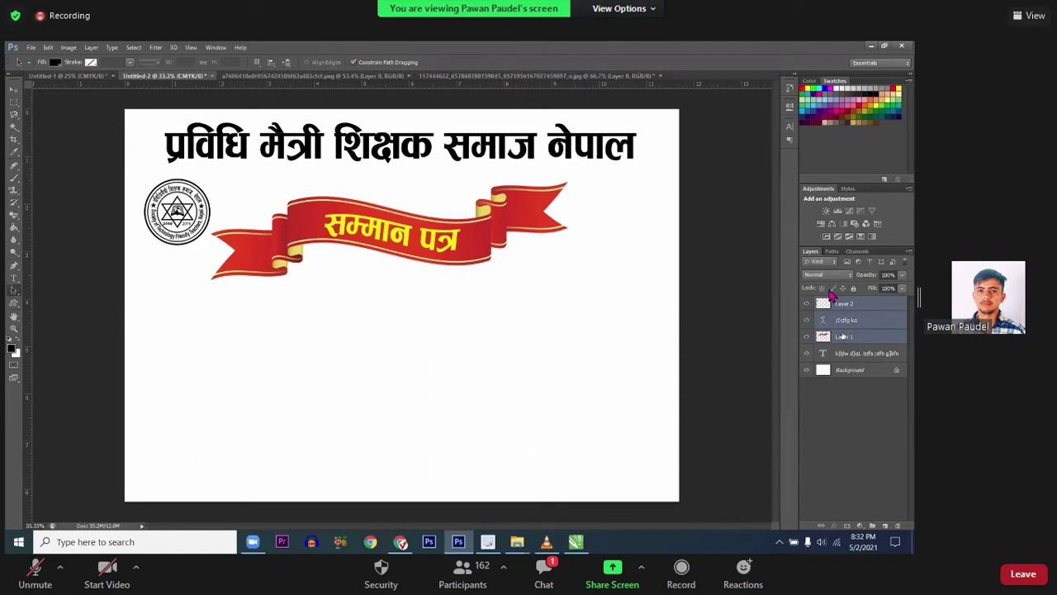
pyautogui.click(846, 305)
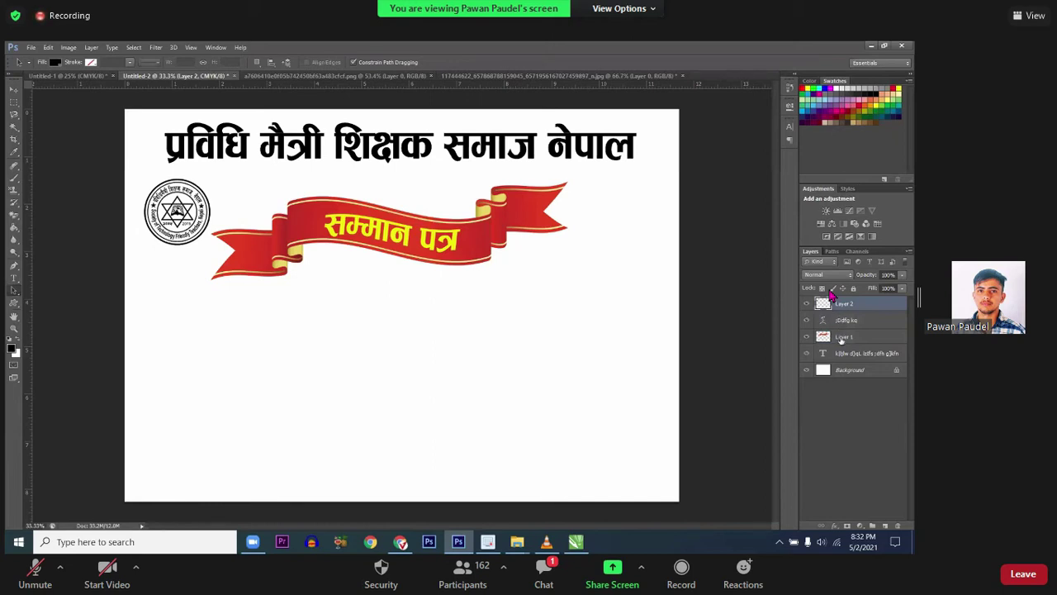
pyautogui.keyDown('ctrl'); pyautogui.click(841, 339); pyautogui.keyUp('ctrl')
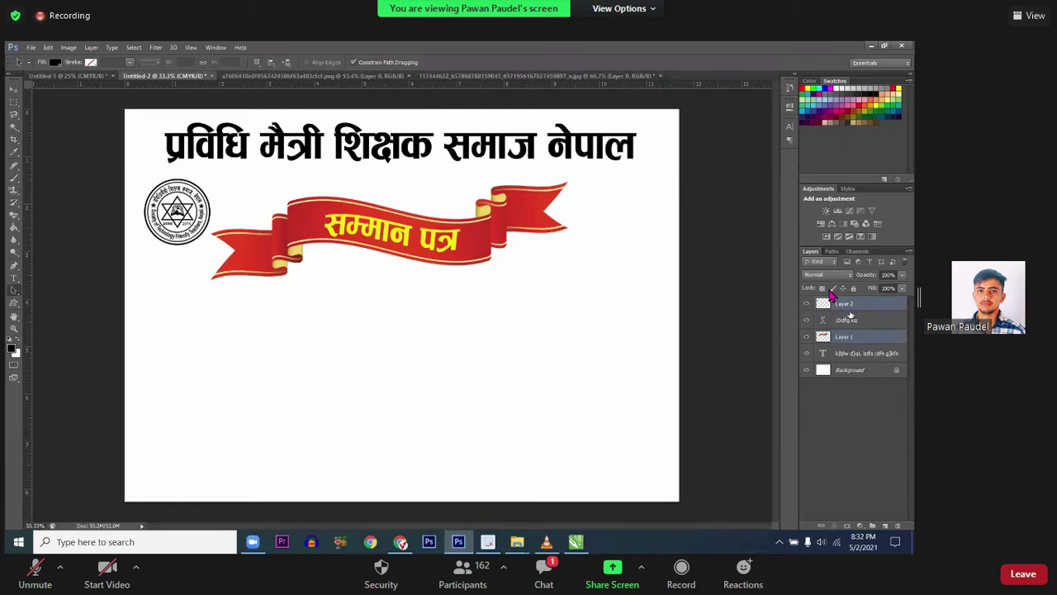
pyautogui.click(845, 323)
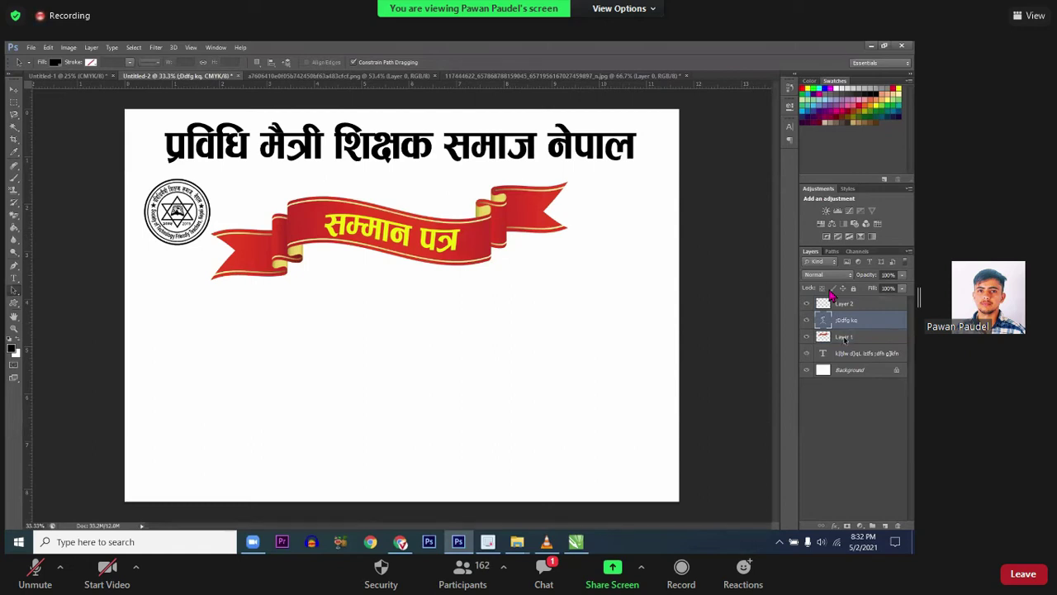
pyautogui.keyDown('ctrl'); pyautogui.click(844, 337); pyautogui.keyUp('ctrl')
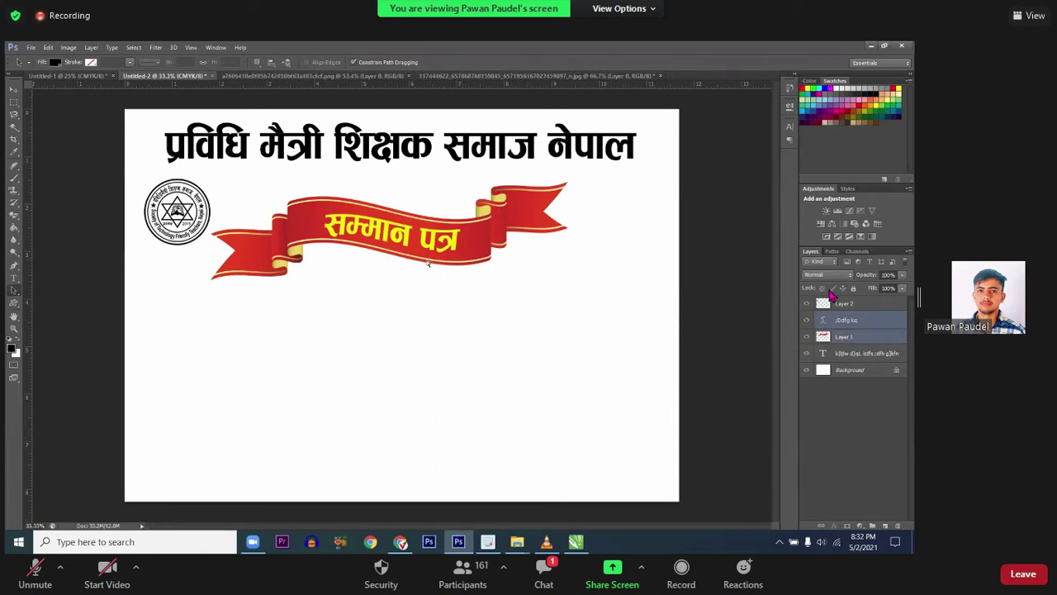
# Step: Shrink the ribbon and subtitle together and move them right of the logo
pyautogui.hotkey('ctrl', 't')
pyautogui.moveTo(210, 272)
pyautogui.mouseDown()
pyautogui.moveTo(252, 284)
pyautogui.moveTo(243, 273)
pyautogui.mouseUp()
pyautogui.moveTo(322, 253); pyautogui.dragTo(327, 258)
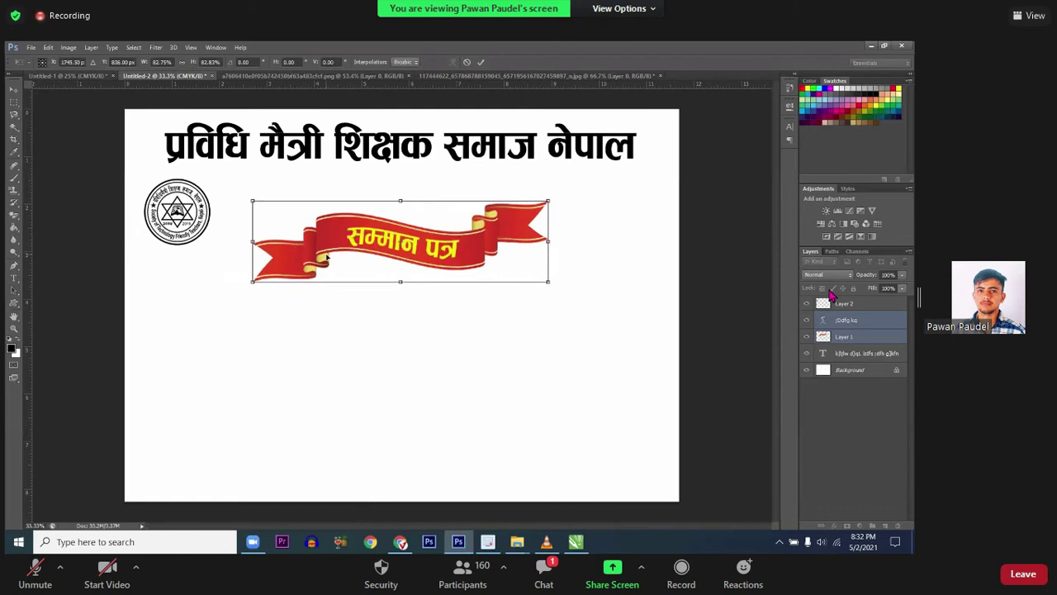
pyautogui.press('Return')
pyautogui.press('a')
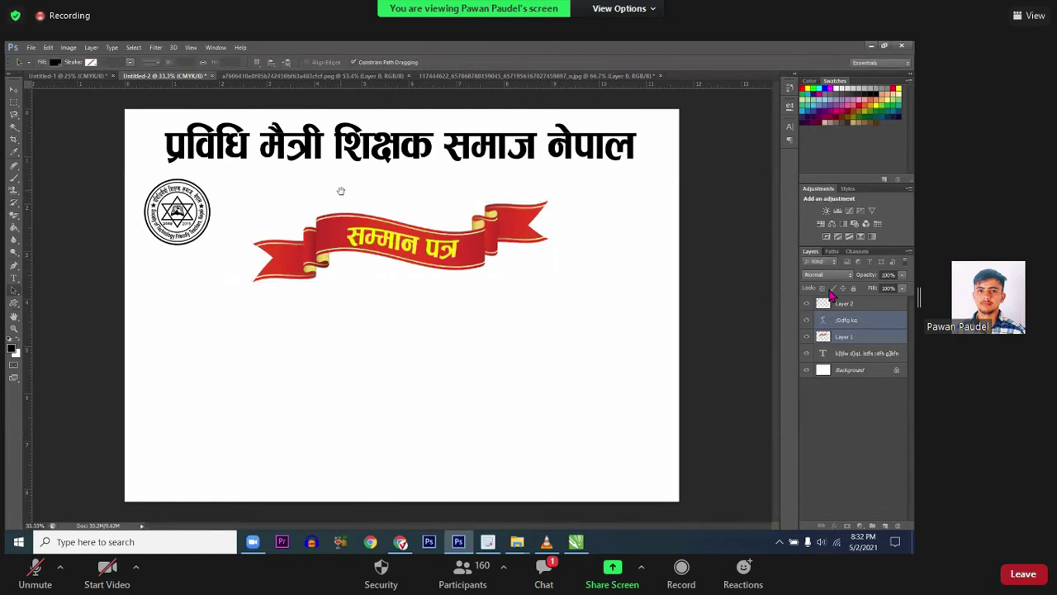
pyautogui.scroll(1, 340, 190)
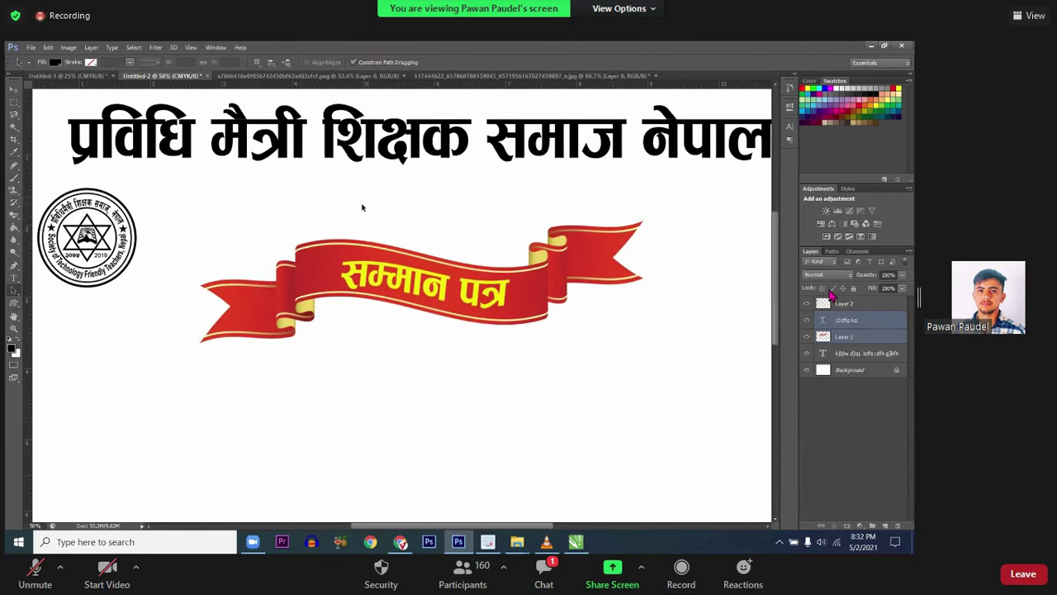
pyautogui.scroll(-1, 355, 224)
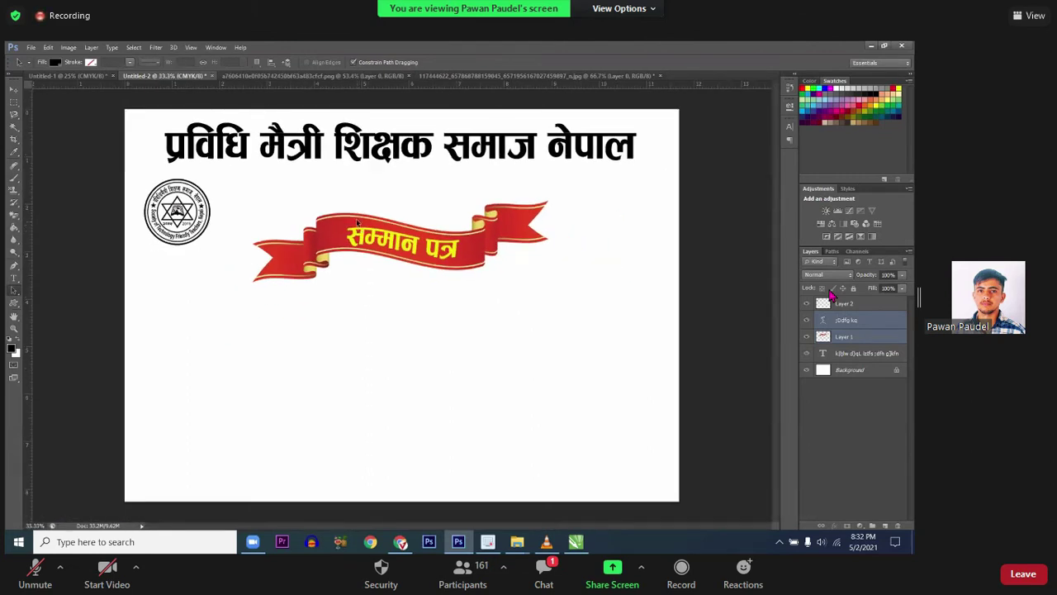
pyautogui.press('t')
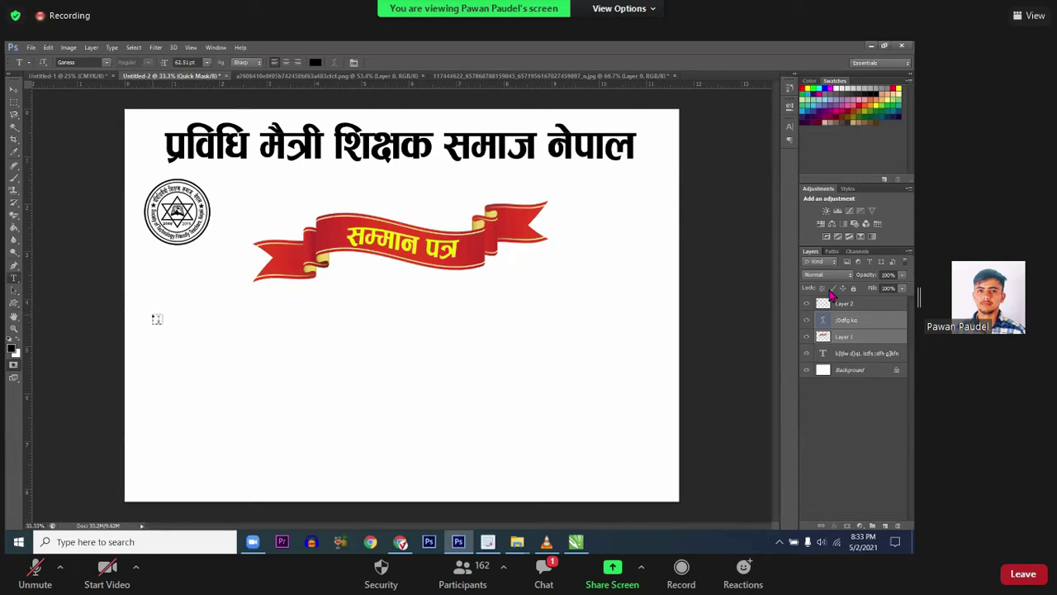
# Step: Type trial Nepali text 'कमाकबमा' below the logo and commit it
pyautogui.click(176, 323)
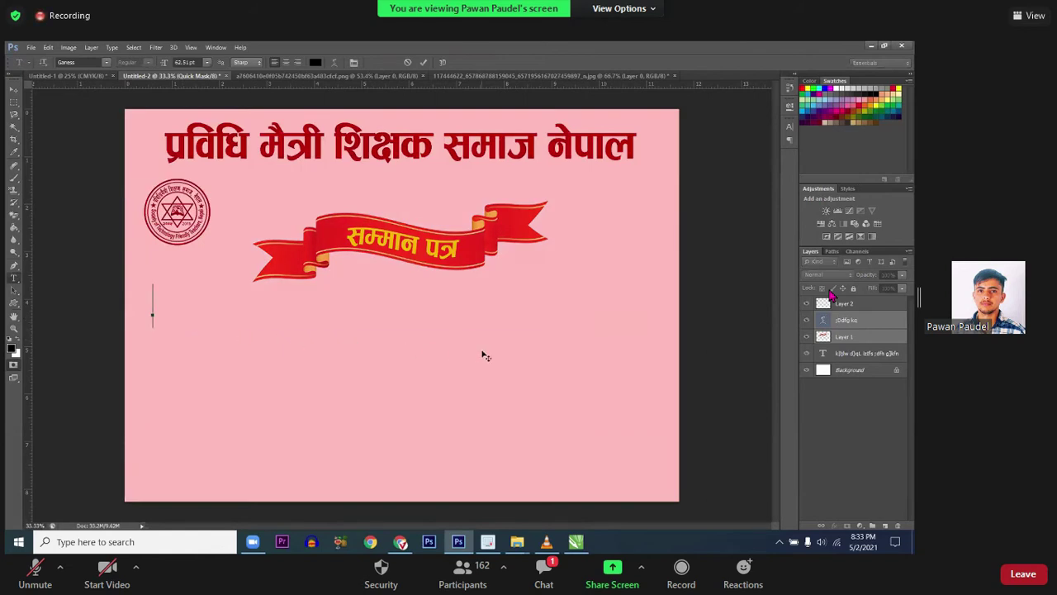
pyautogui.write('कमाकबमा')
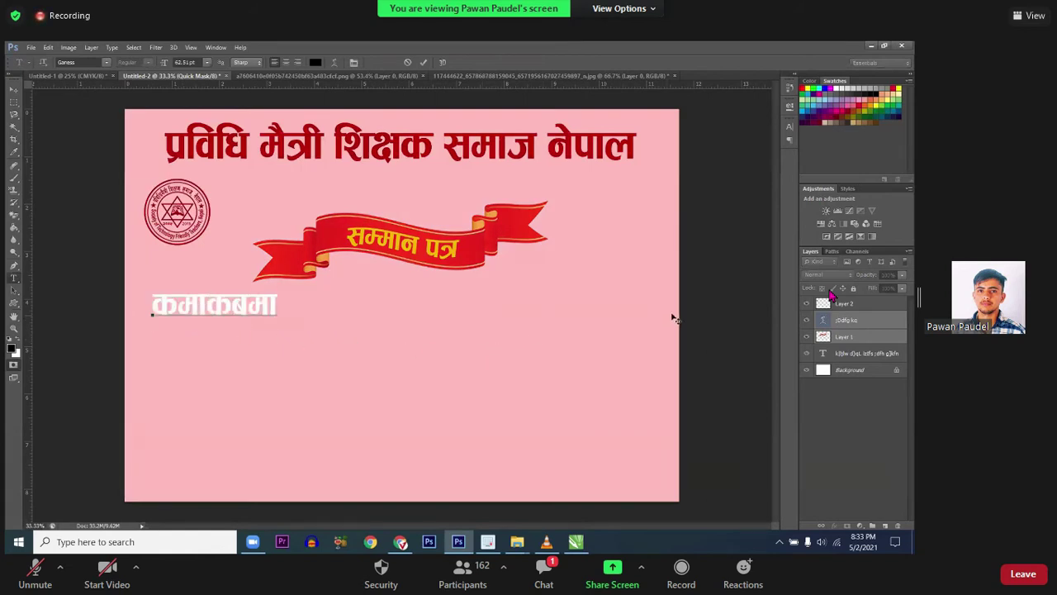
pyautogui.hotkey('ctrl', 'Return')
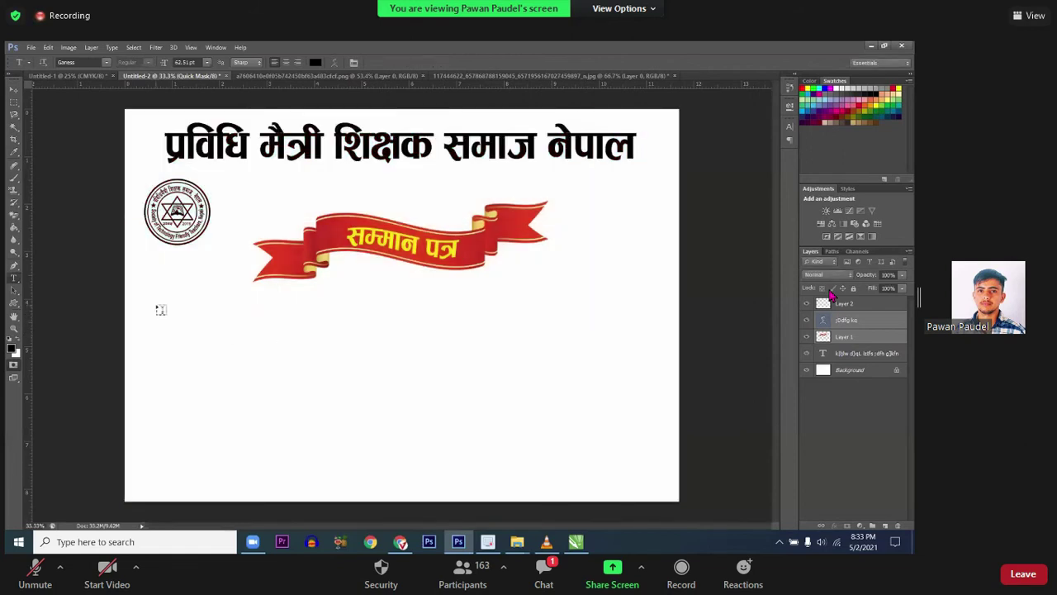
pyautogui.click(850, 387)
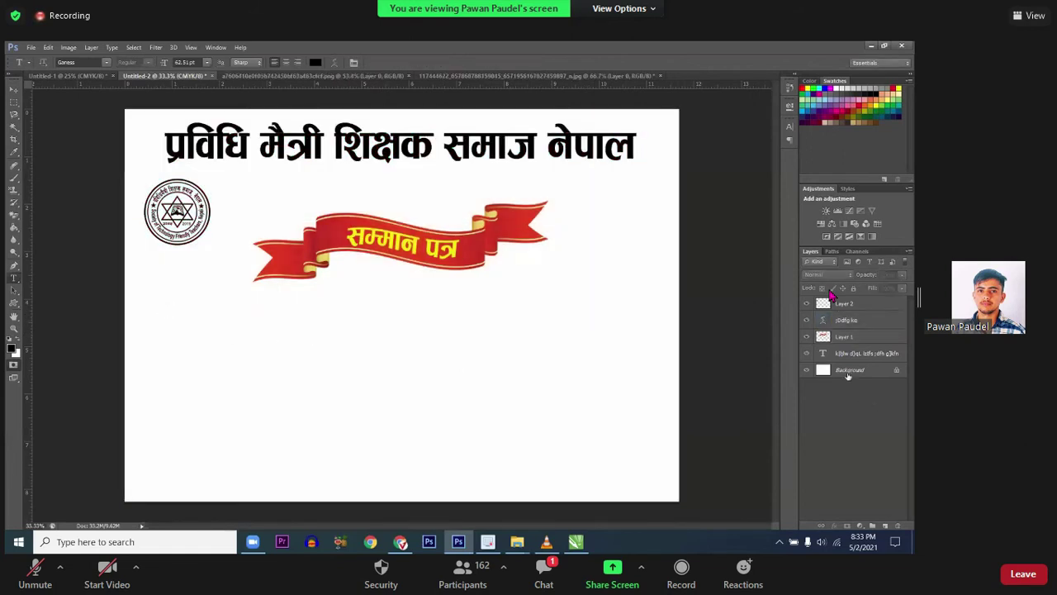
pyautogui.click(848, 307)
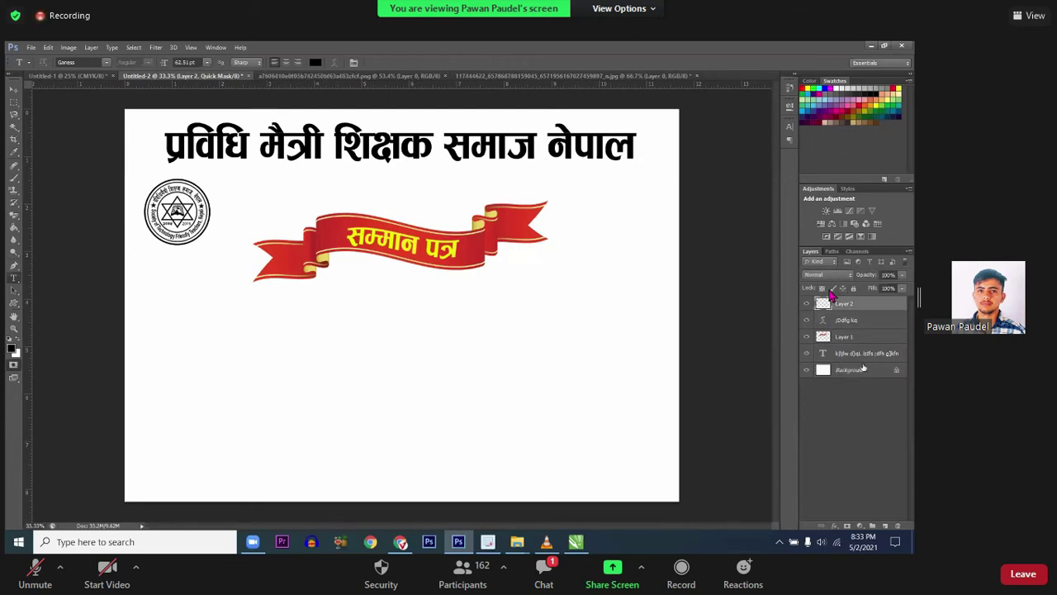
# Step: Type trial text 'dfgdfgdfgq' below the ribbon, then delete the Quick Mask channel
pyautogui.click(240, 334)
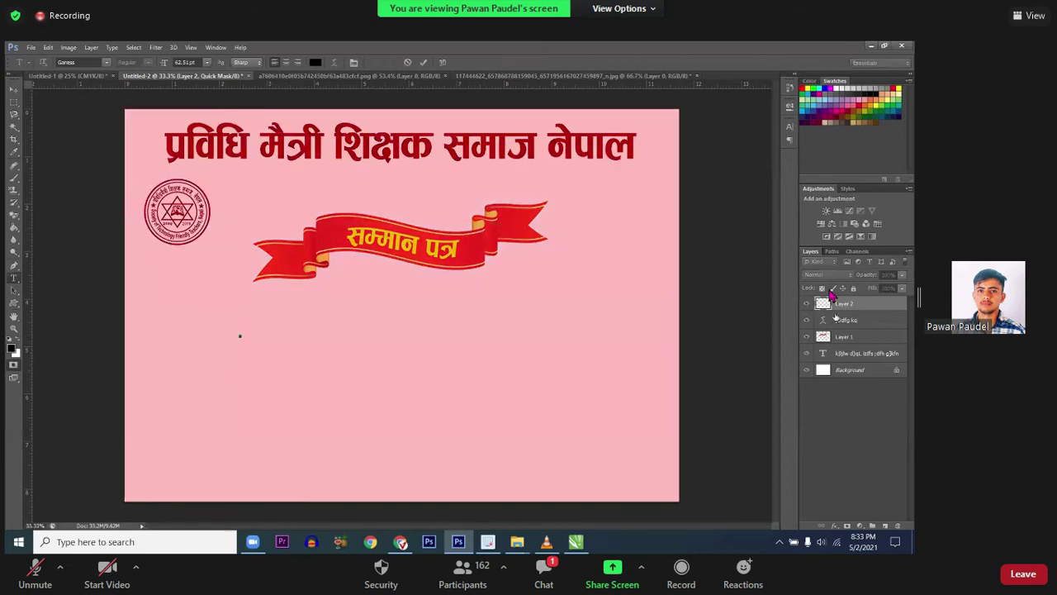
pyautogui.write('dfg')
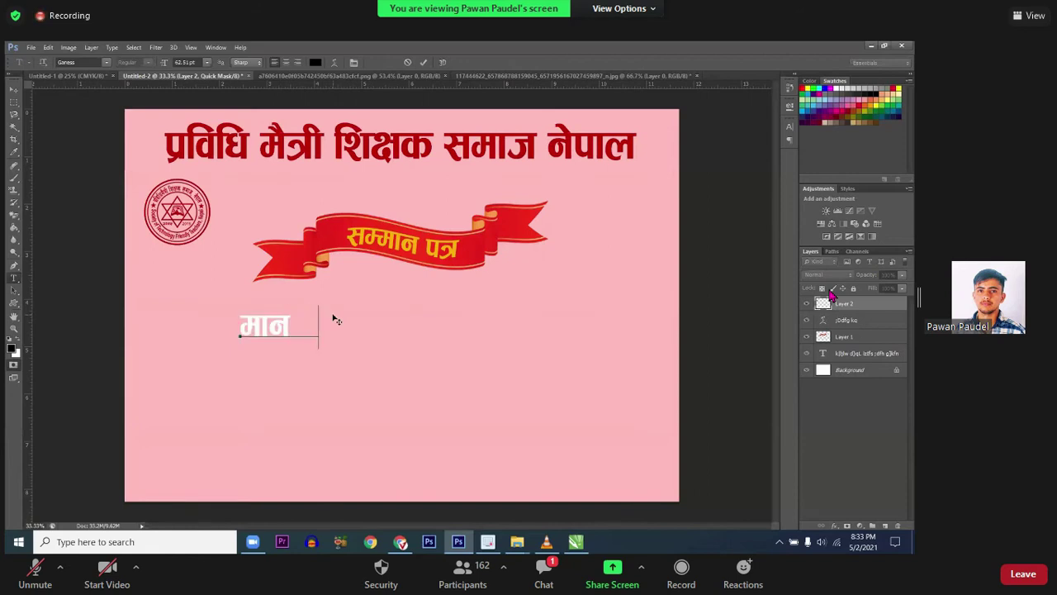
pyautogui.write('dfgdfgq')
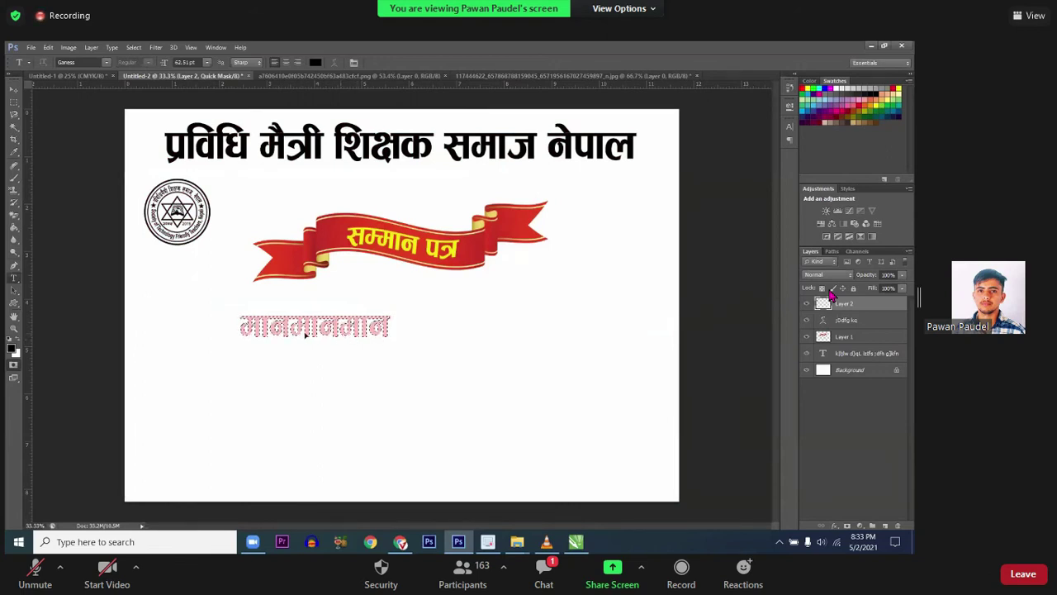
pyautogui.hotkey('ctrl', 'd')
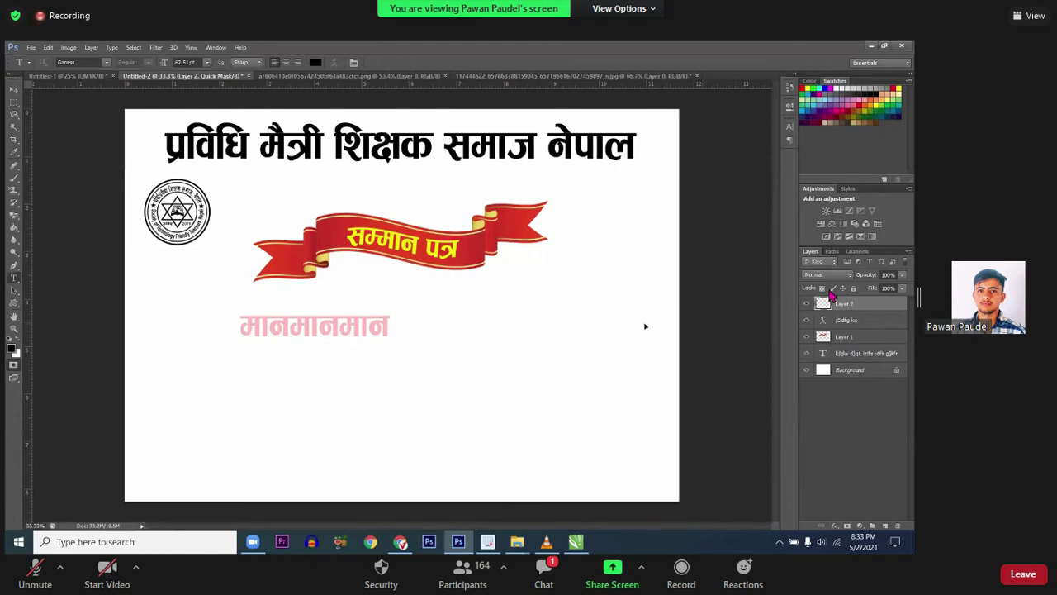
pyautogui.click(853, 252)
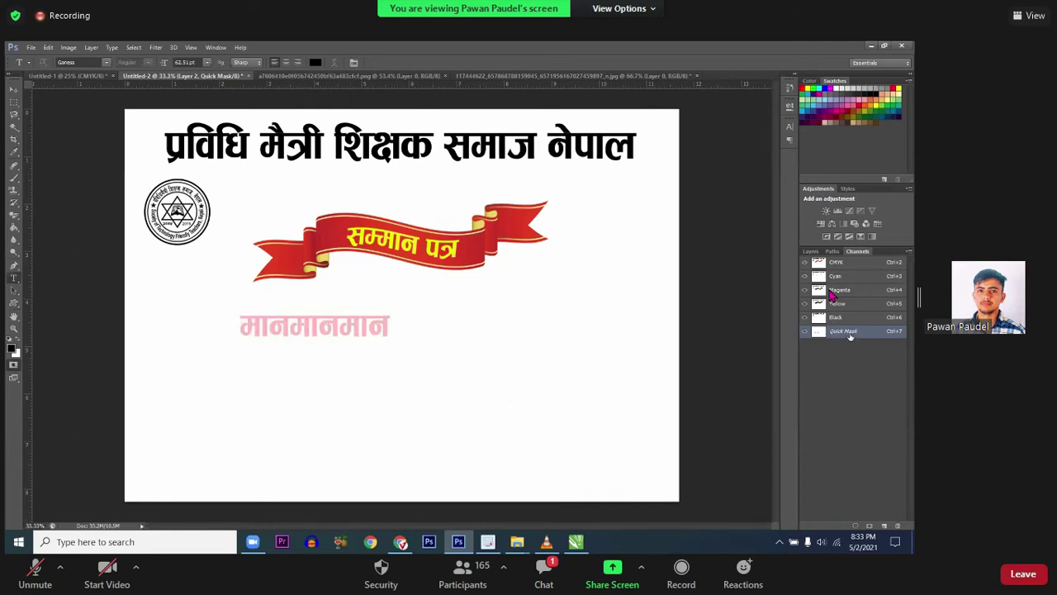
pyautogui.click(899, 525)
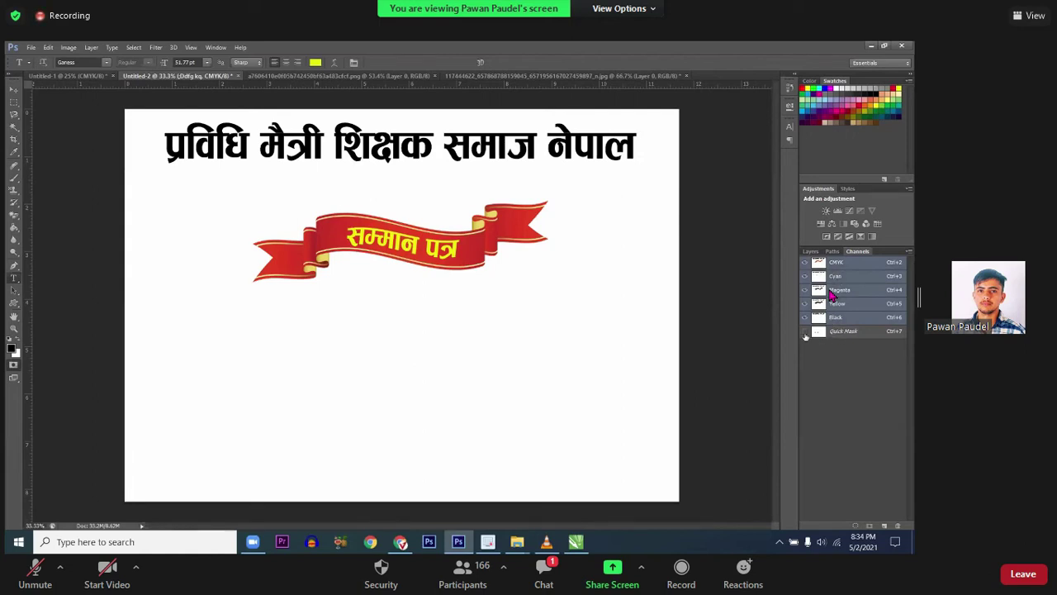
# Step: Return to the Layers panel and discard a yellow trial text line 'asdfsdf' below the ribbon
pyautogui.click(806, 332)
pyautogui.click(811, 251)
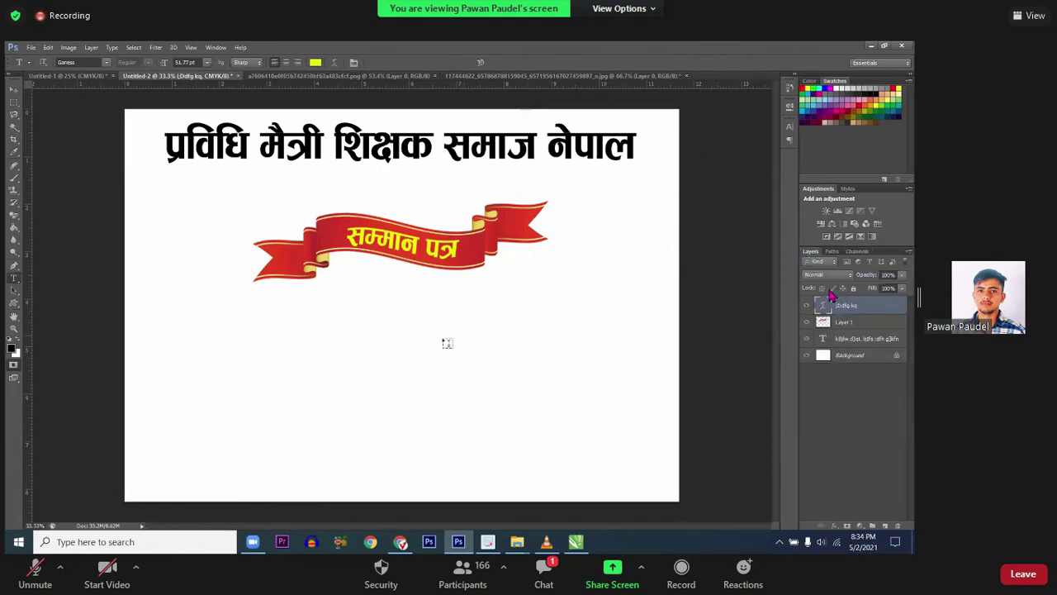
pyautogui.click(293, 353)
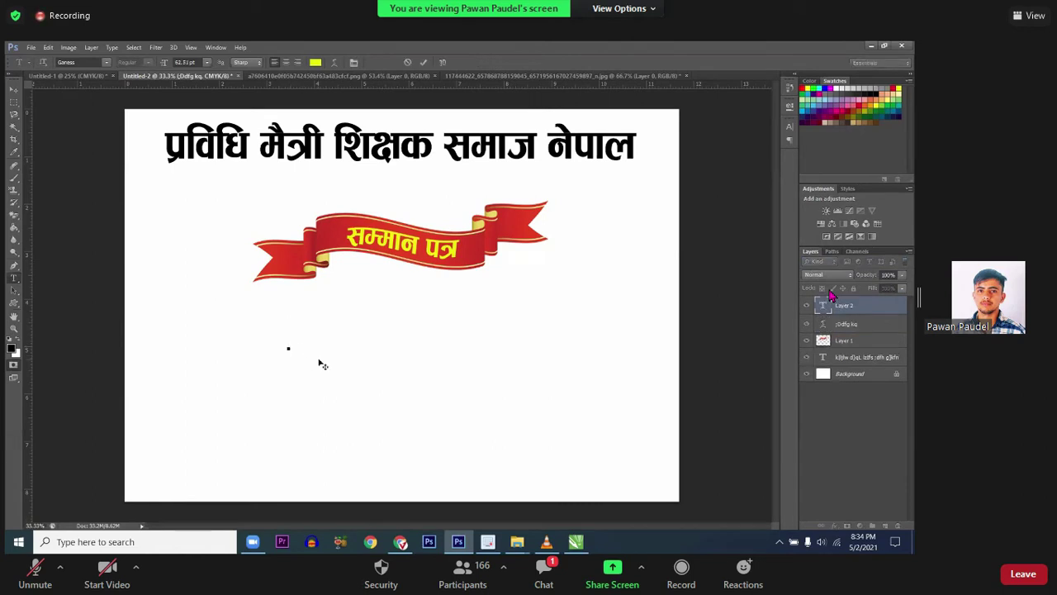
pyautogui.write('asdfsdf')
pyautogui.hotkey('ctrl', 'a')
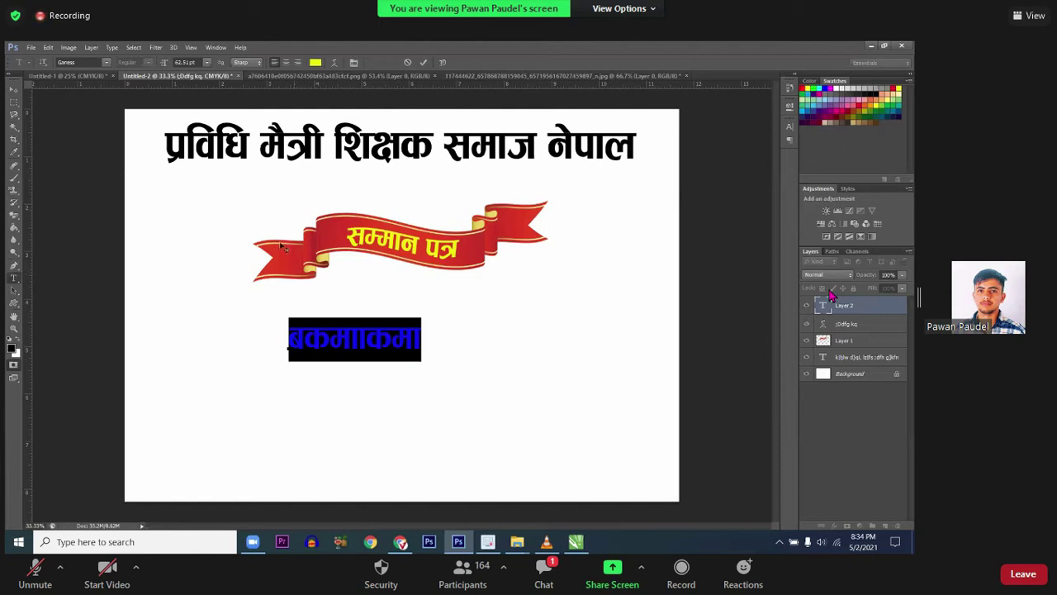
pyautogui.click(313, 317)
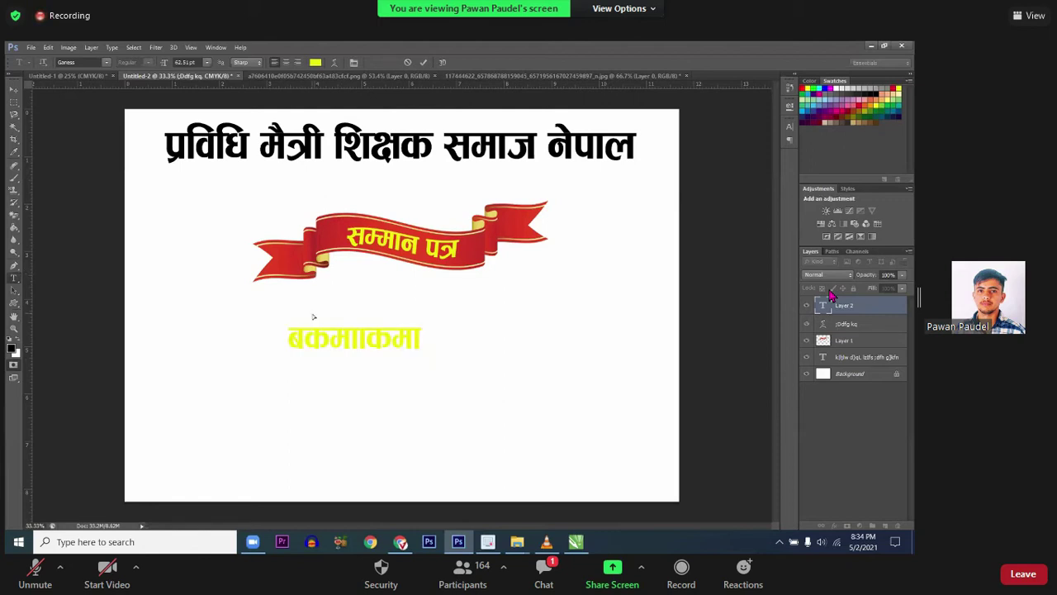
pyautogui.press('Delete')
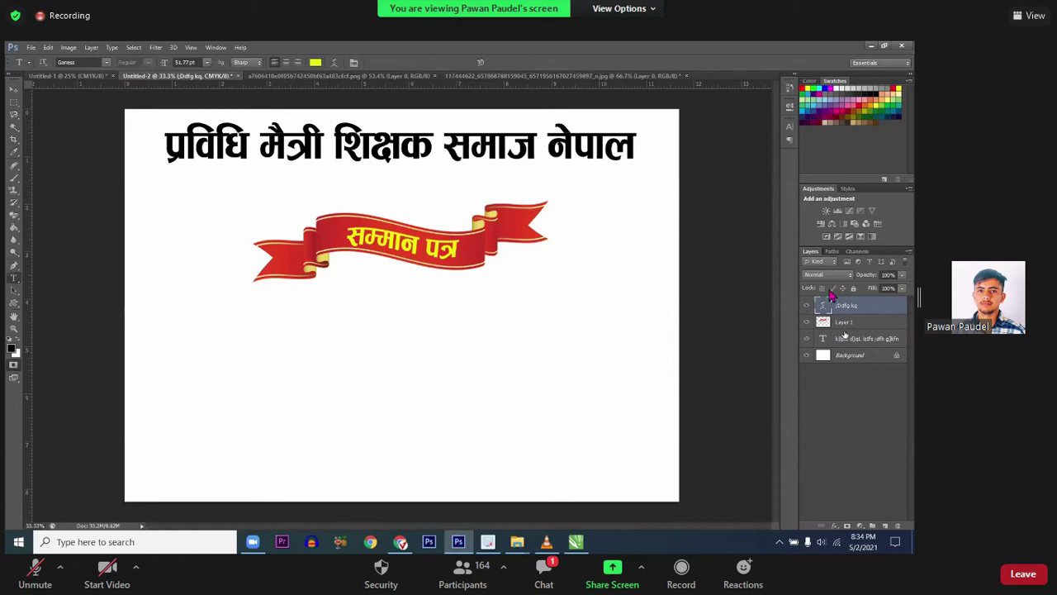
# Step: Pick the top layer and start the Nepali text कमाकमा below the ribbon
pyautogui.keyDown('shift'); pyautogui.click(842, 336); pyautogui.keyUp('shift')
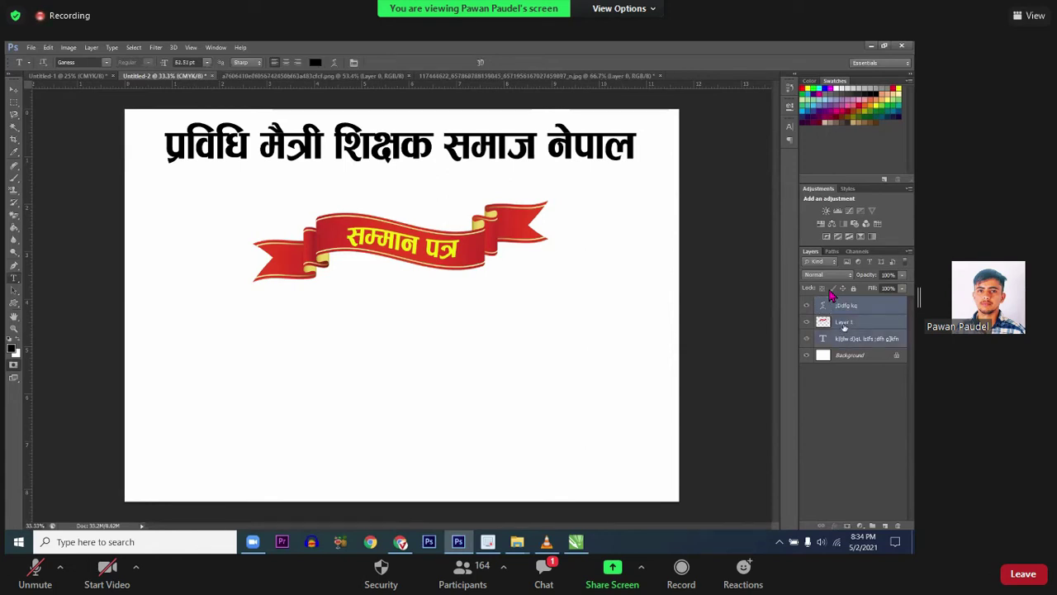
pyautogui.click(240, 355)
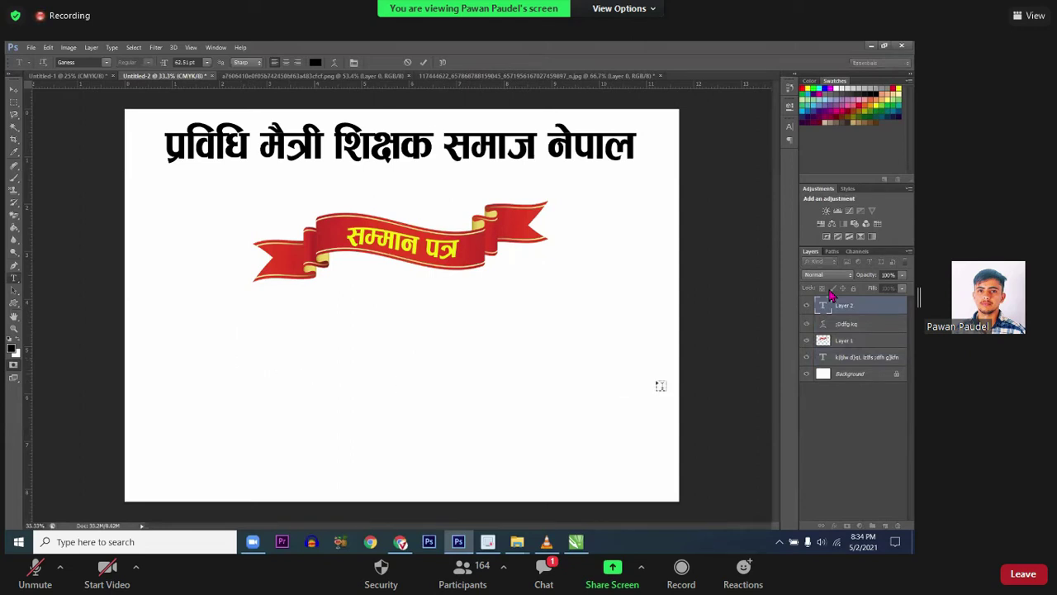
pyautogui.press('Escape')
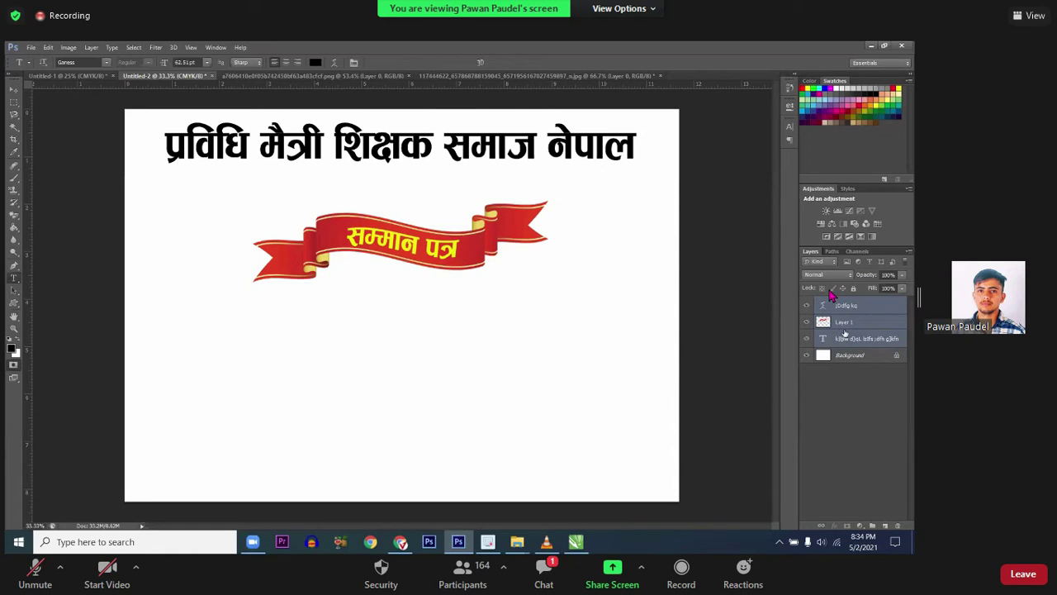
pyautogui.click(843, 328)
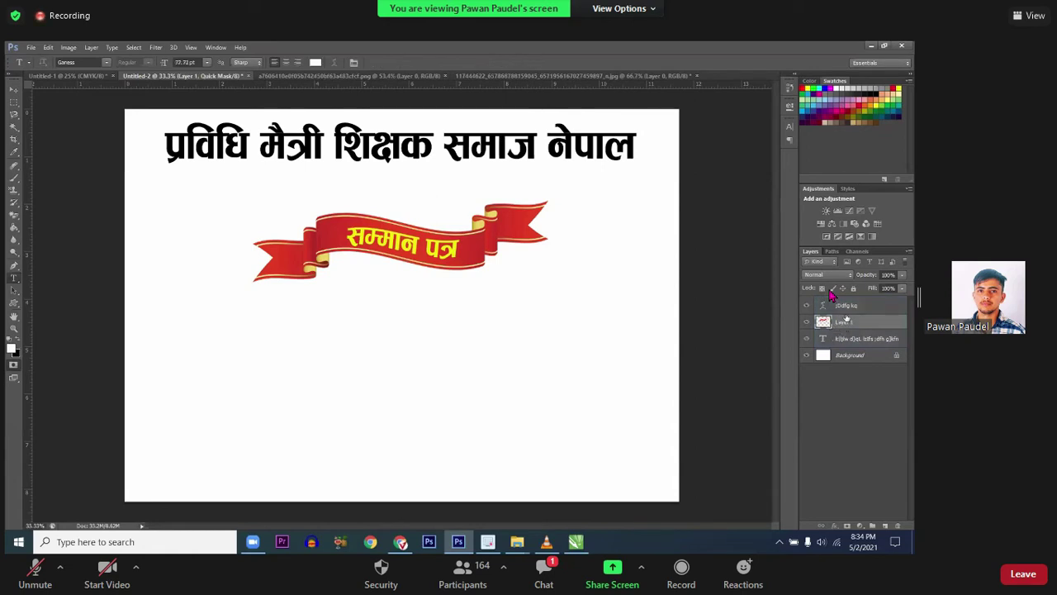
pyautogui.click(835, 337)
pyautogui.click(845, 311)
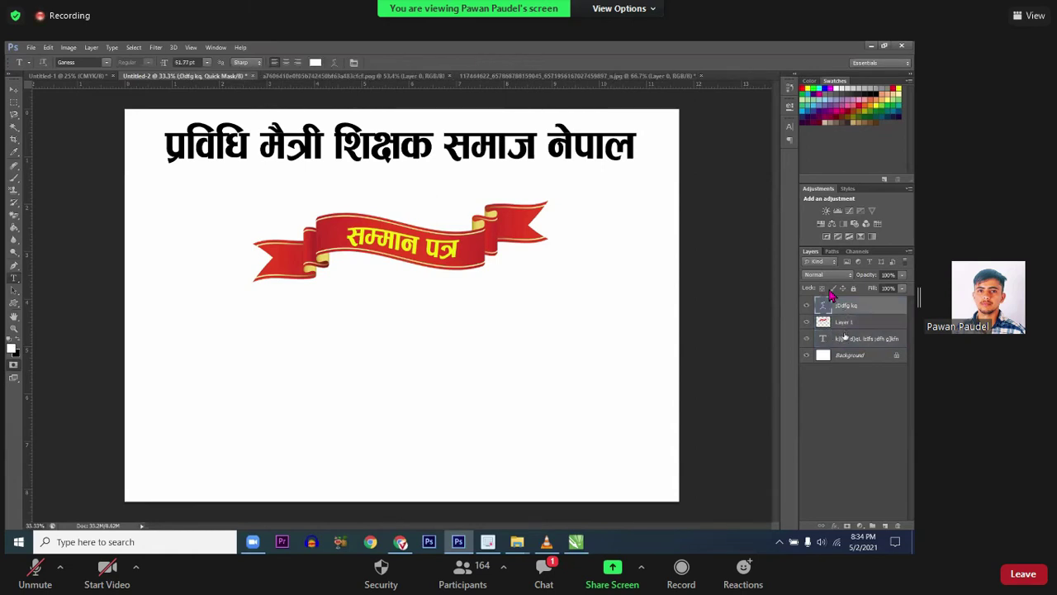
pyautogui.click(306, 326)
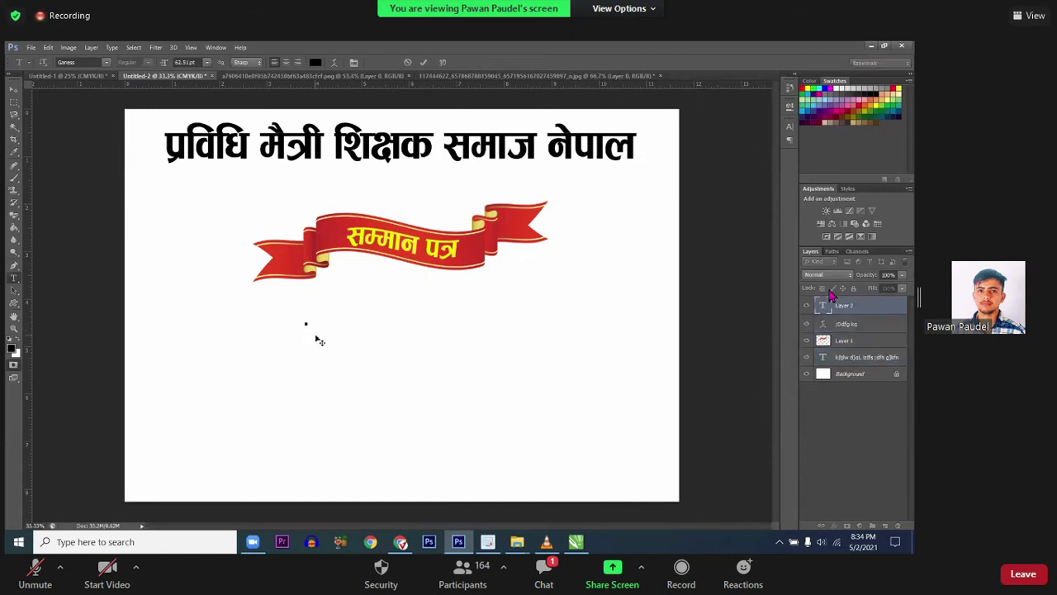
pyautogui.write('sdfsdf')
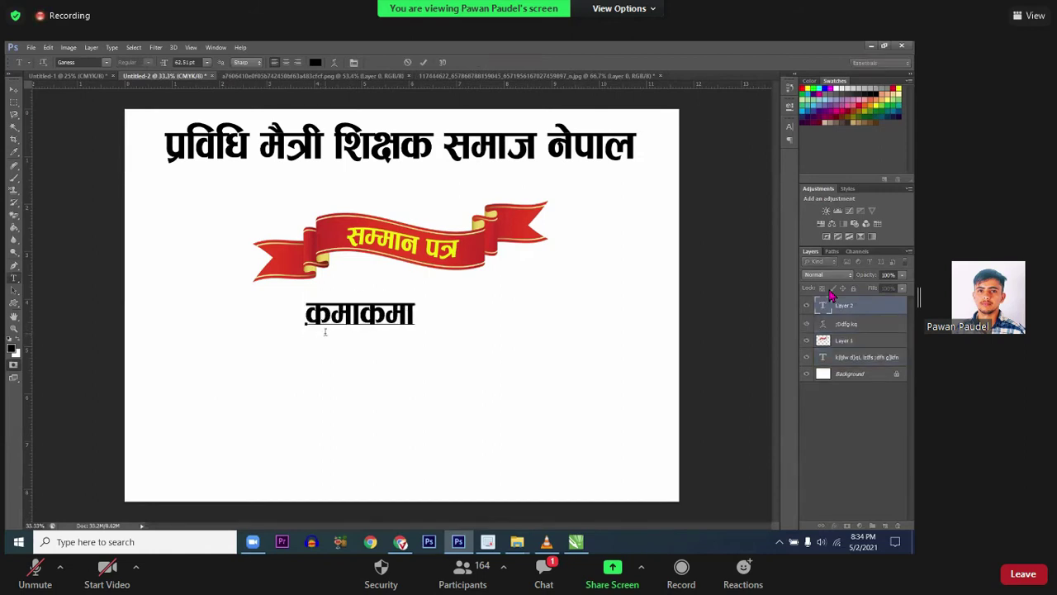
# Step: Commit the कमाकमा text and activate the Quick Mask channel in Channels
pyautogui.hotkey('ctrl', 'a')
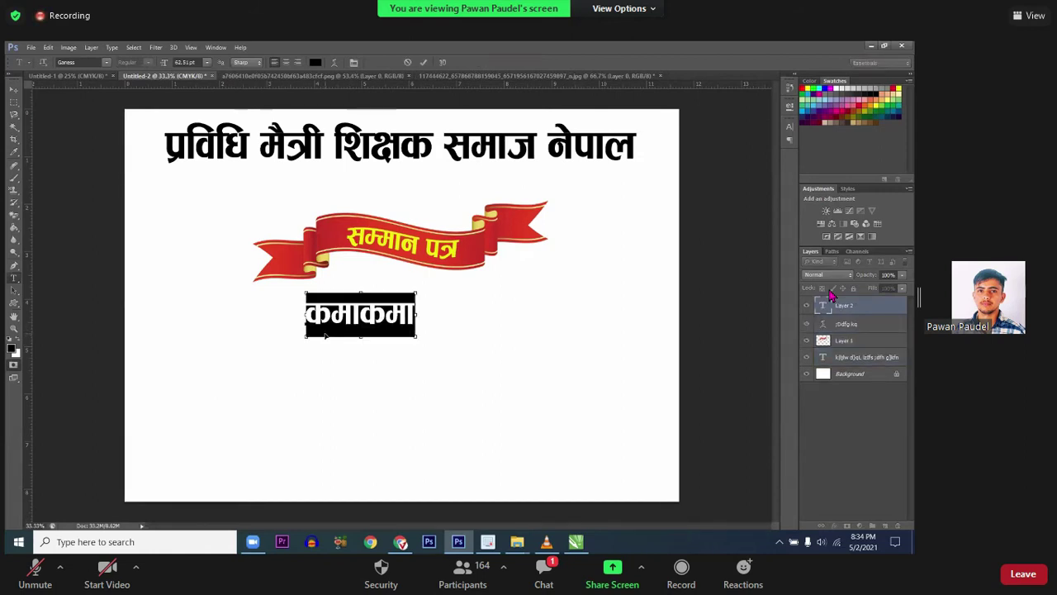
pyautogui.hotkey('ctrl', 'Return')
pyautogui.click(854, 253)
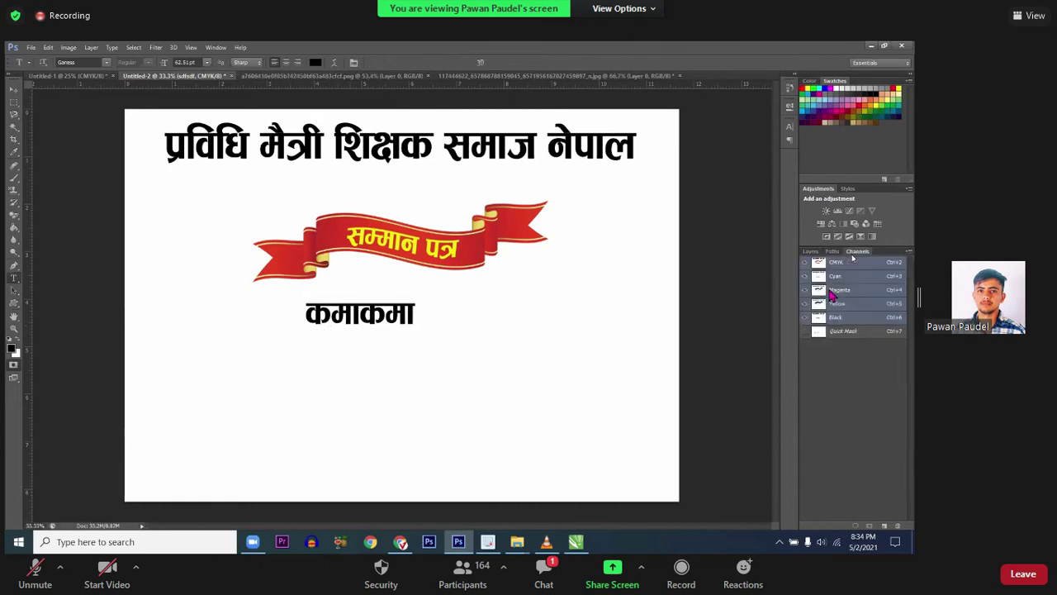
pyautogui.click(834, 332)
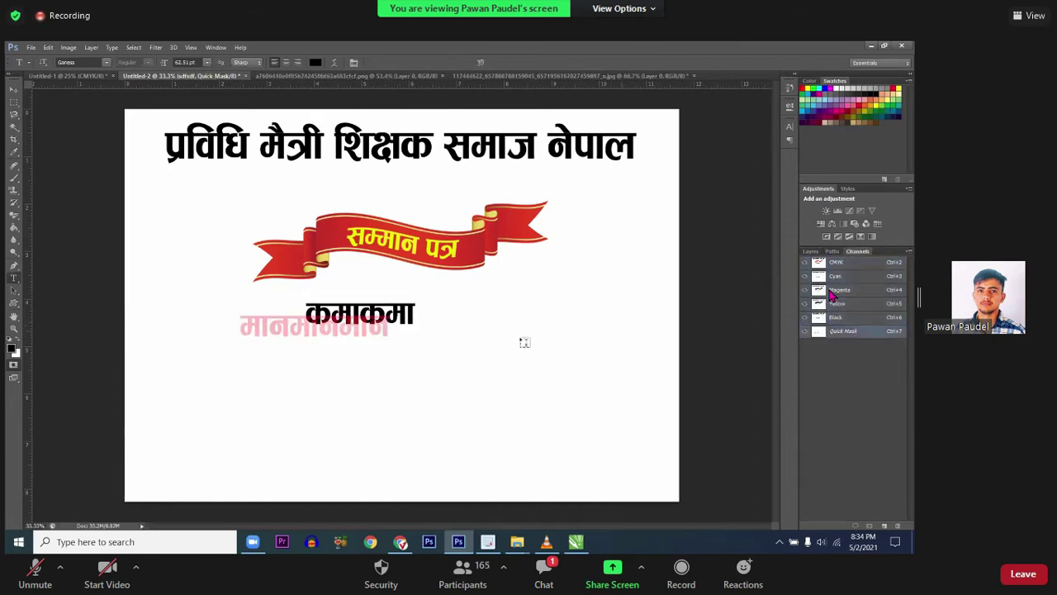
# Step: Type trial mask text 'आमा', hide Quick Mask, and select the CMYK composite channel
pyautogui.click(290, 360)
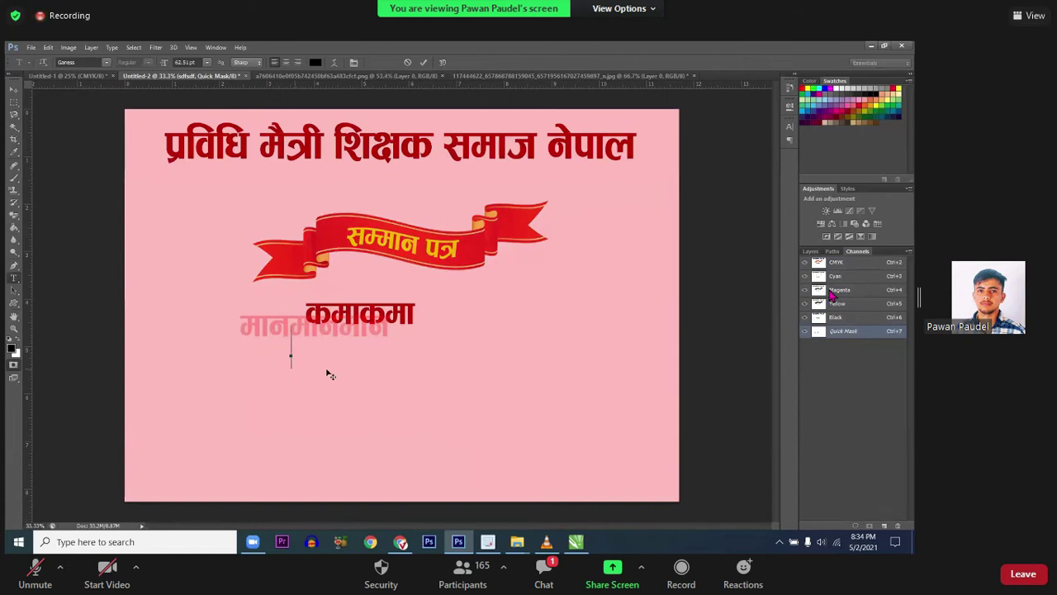
pyautogui.write('आमा')
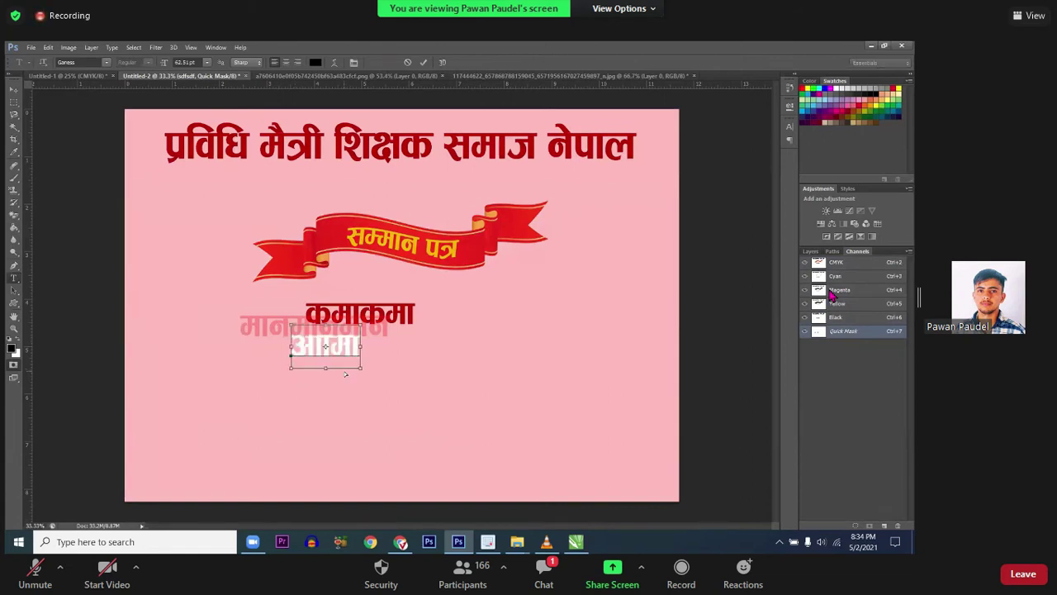
pyautogui.hotkey('ctrl', 'Return')
pyautogui.press('q')
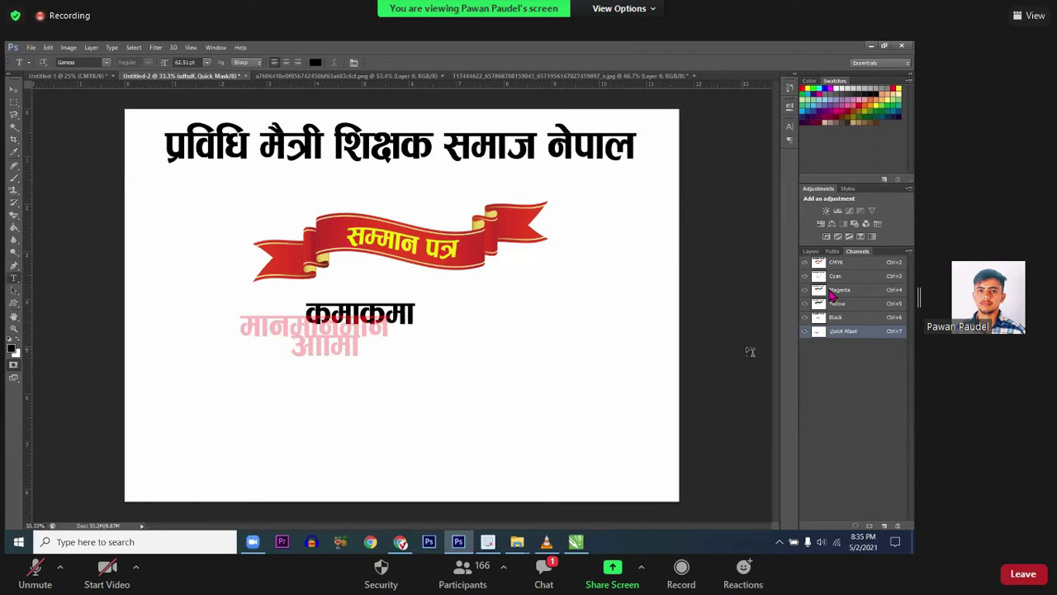
pyautogui.click(805, 332)
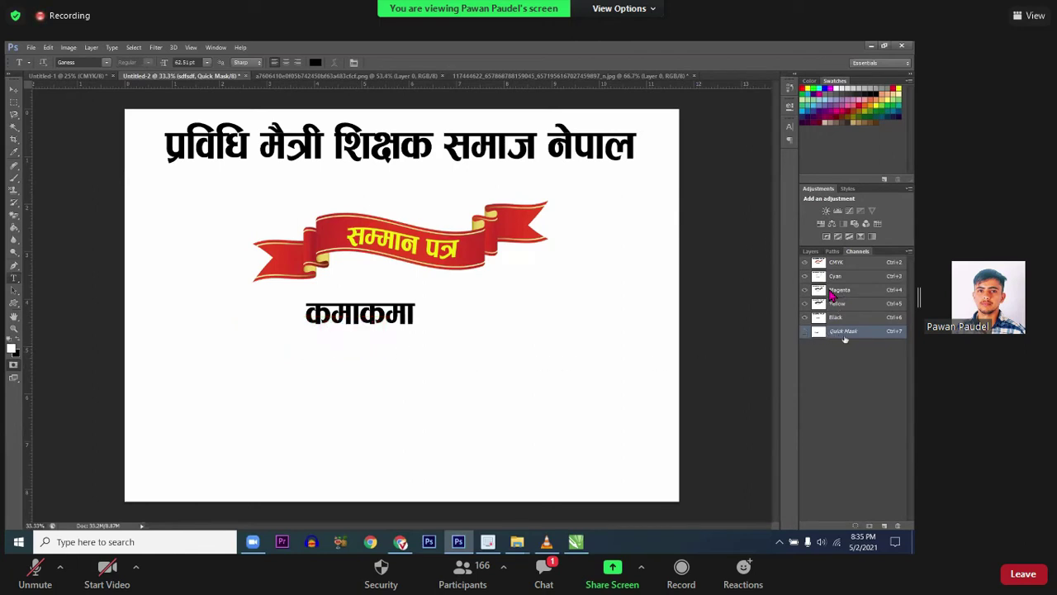
pyautogui.click(848, 264)
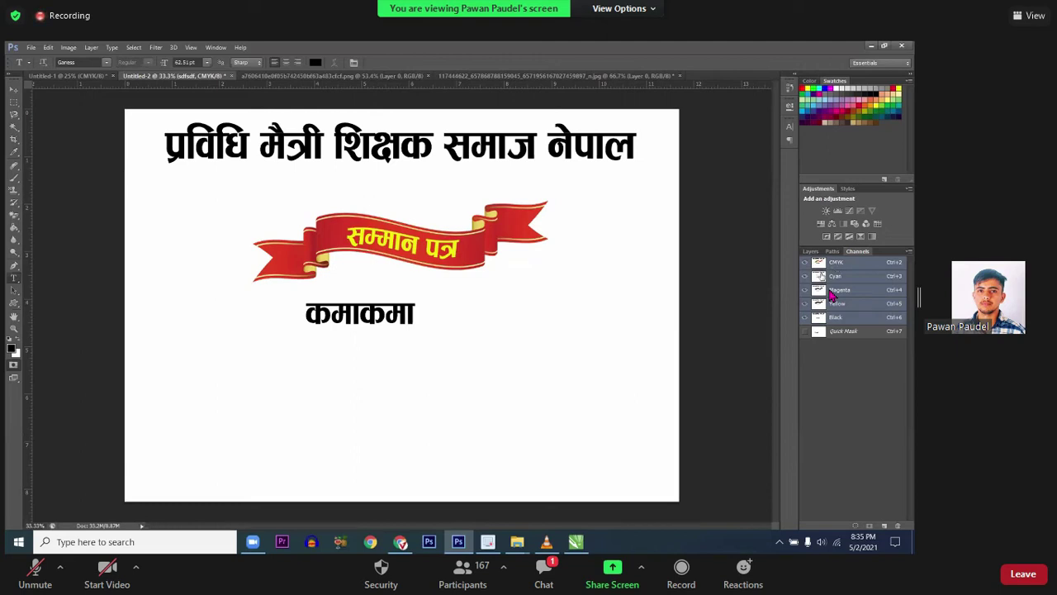
# Step: Cancel the stray text box and step back through history to remove the black कमाकमा line
pyautogui.click(812, 252)
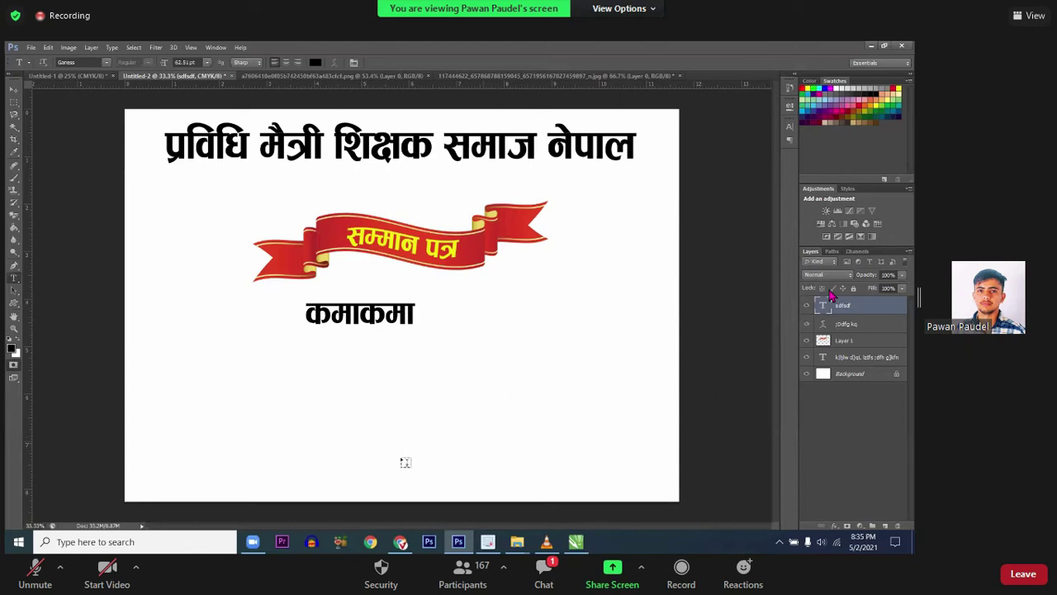
pyautogui.moveTo(152, 320)
pyautogui.mouseDown()
pyautogui.moveTo(526, 430)
pyautogui.moveTo(645, 444)
pyautogui.mouseUp()
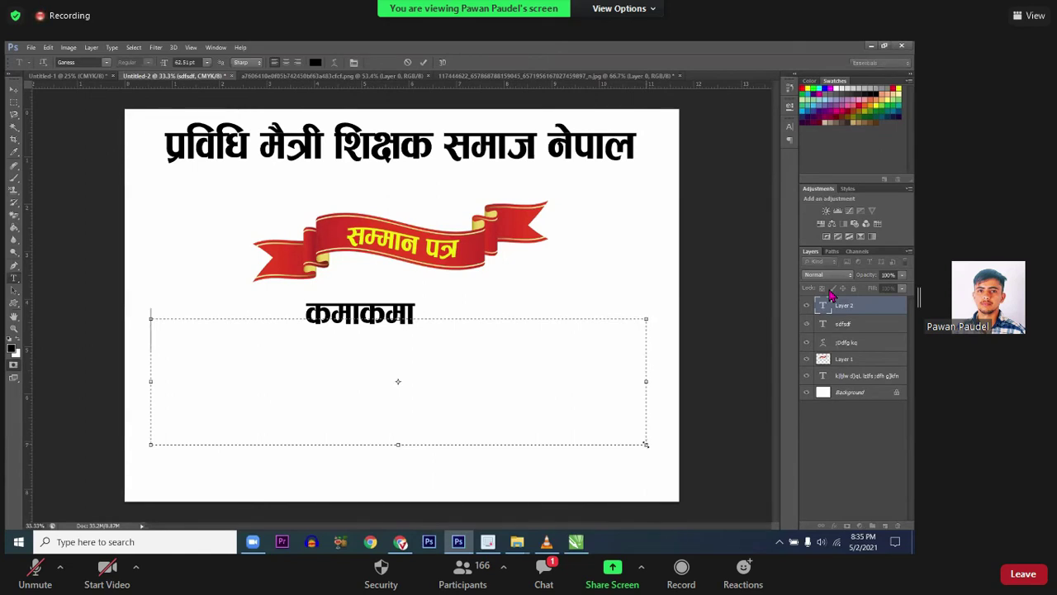
pyautogui.press('Escape')
pyautogui.click(359, 314)
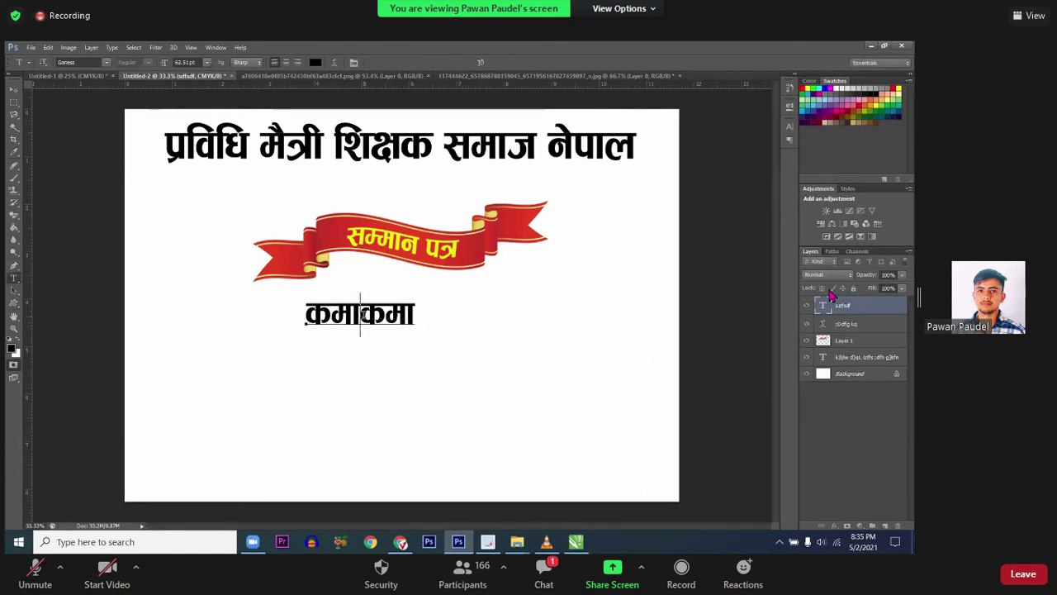
pyautogui.press('Escape')
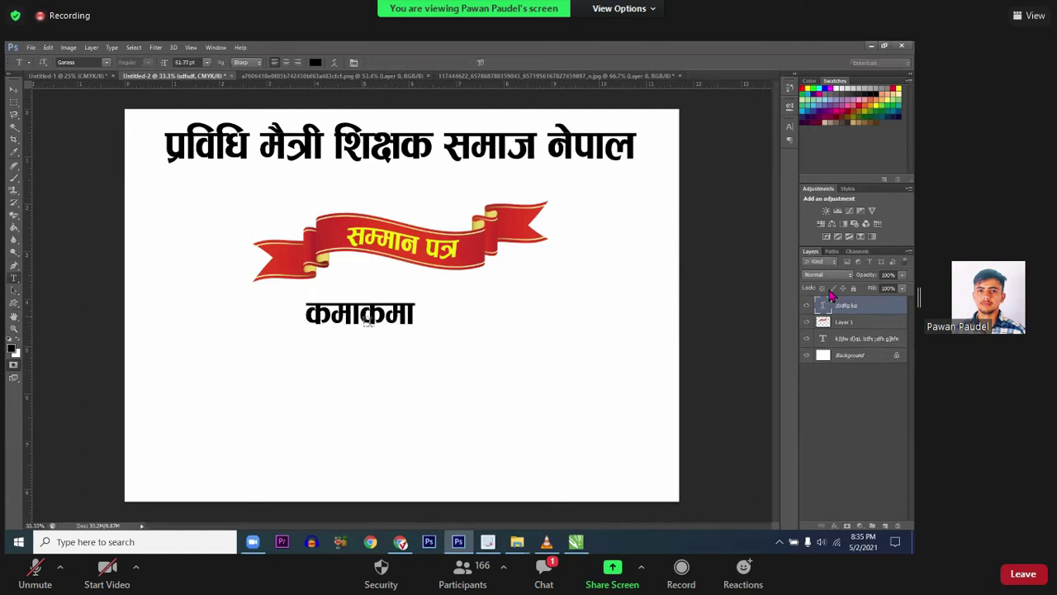
pyautogui.hotkey('ctrl', 'alt', 'z')
pyautogui.hotkey('ctrl', 'alt', 'z')
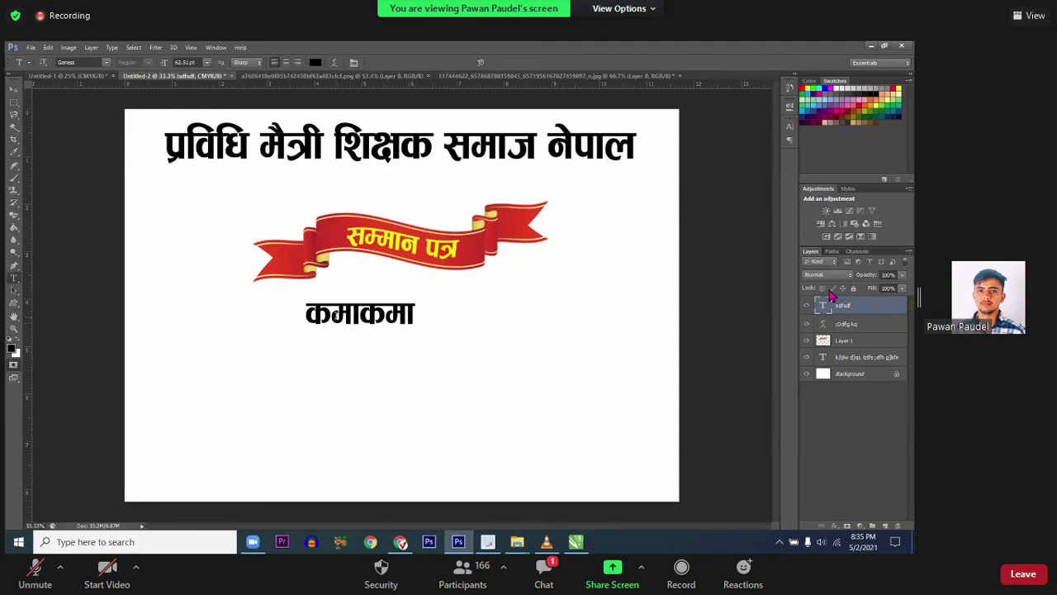
pyautogui.hotkey('ctrl', 'alt', 'z')
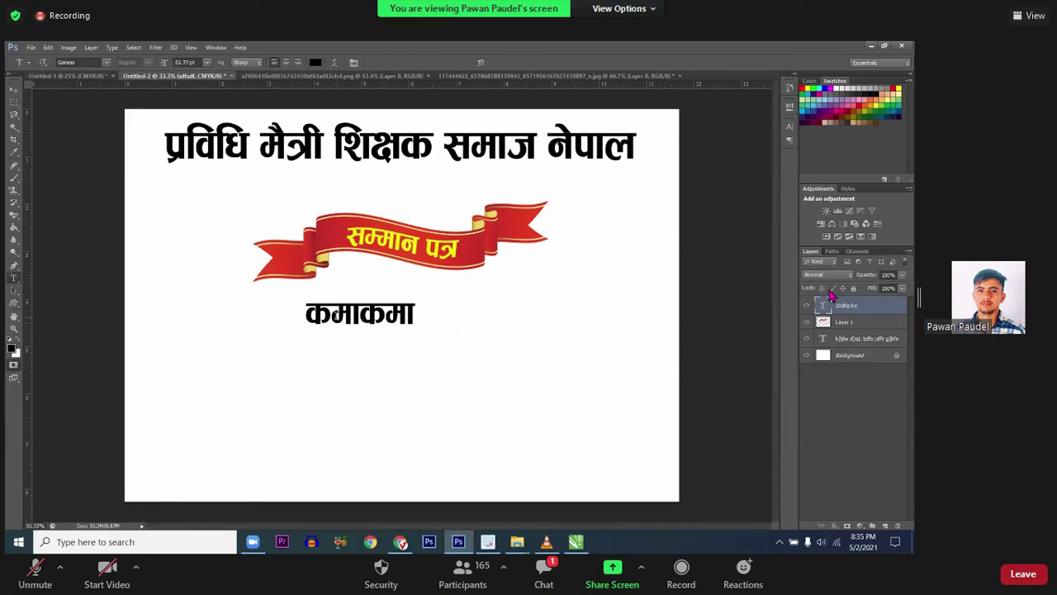
pyautogui.hotkey('ctrl', 'alt', 'z')
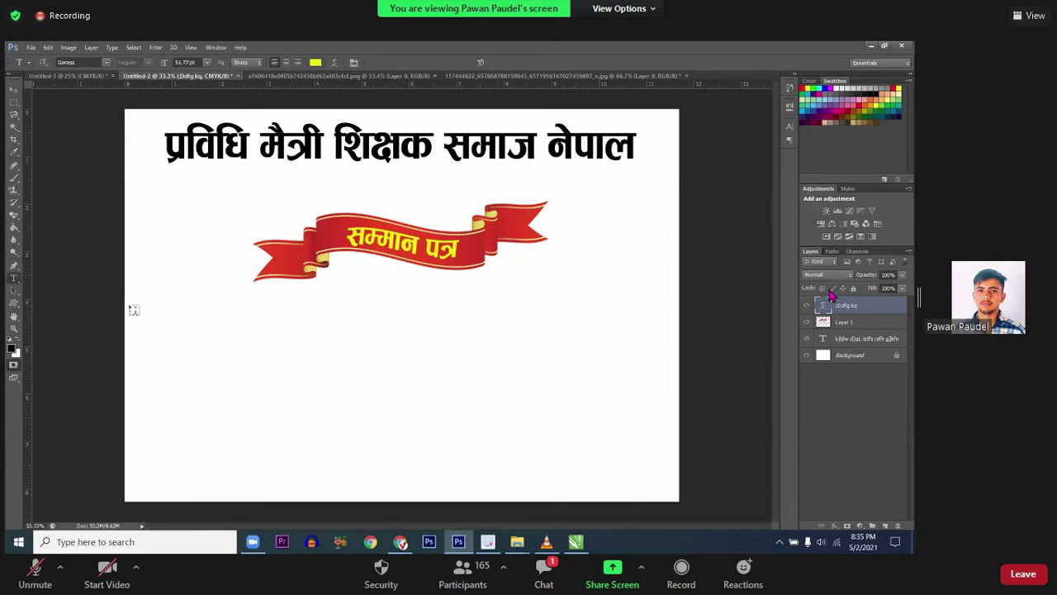
# Step: Draw a page-wide paragraph text box below the ribbon and type the first Nepali characters
pyautogui.moveTo(138, 308)
pyautogui.mouseDown()
pyautogui.moveTo(601, 415)
pyautogui.moveTo(661, 446)
pyautogui.mouseUp()
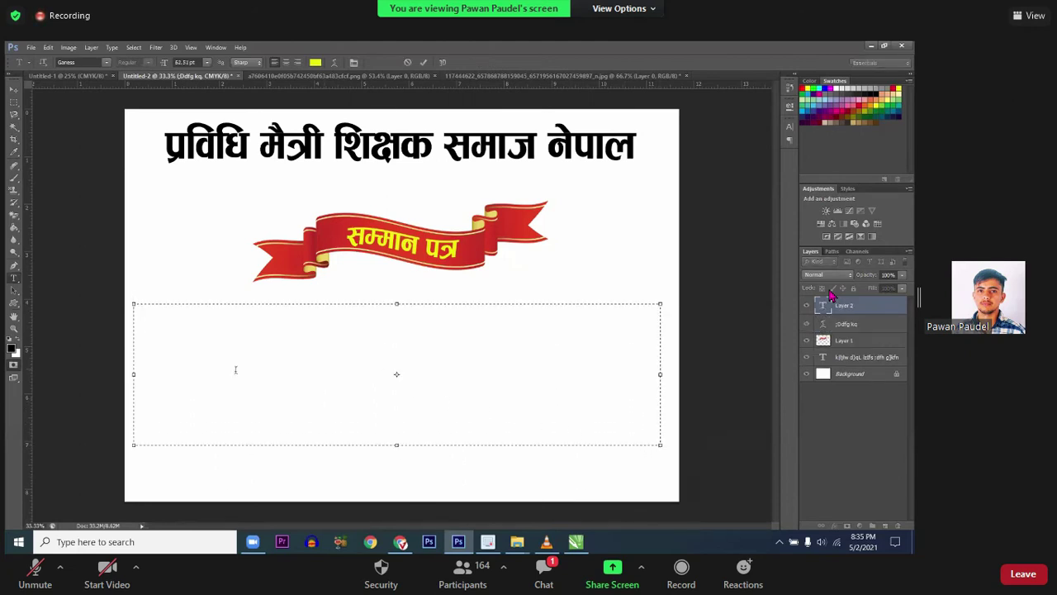
pyautogui.moveTo(131, 374); pyautogui.dragTo(140, 374)
pyautogui.moveTo(660, 374); pyautogui.dragTo(657, 374)
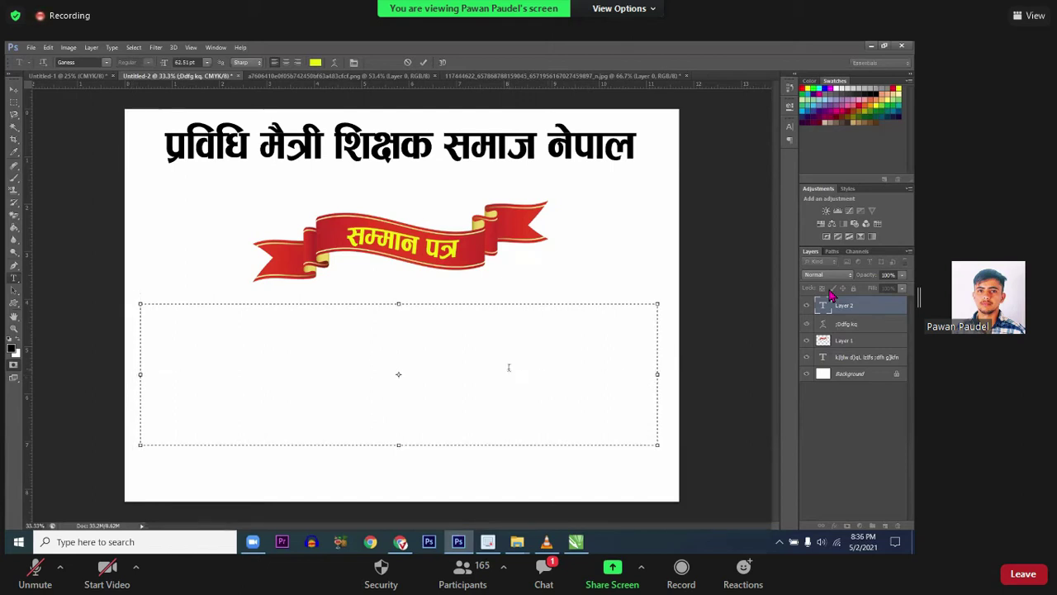
pyautogui.write('sdf')
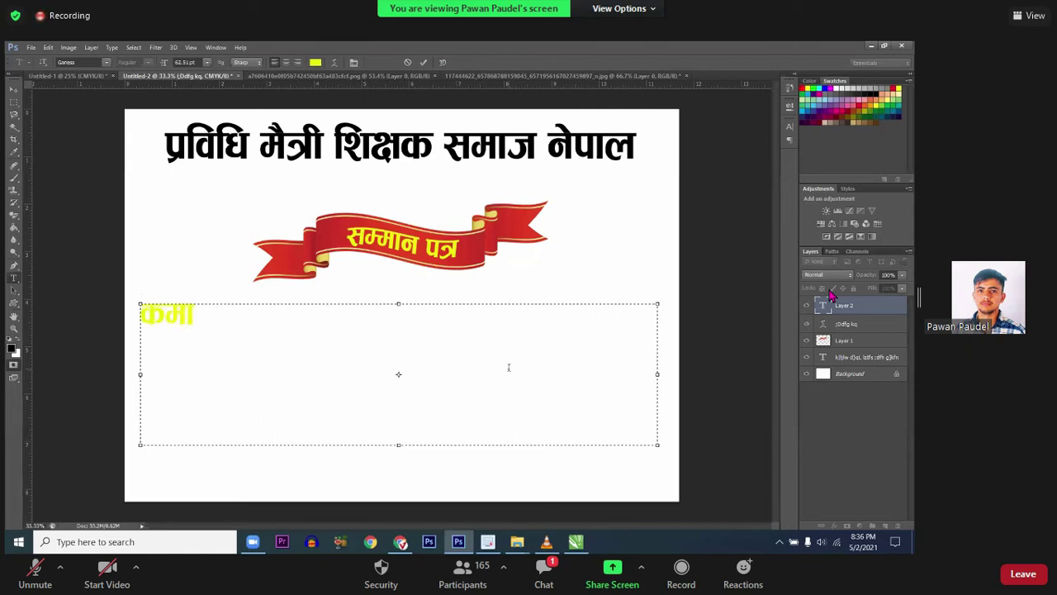
# Step: Set the typed text in the 005 ARAP font
pyautogui.hotkey('ctrl', 'a')
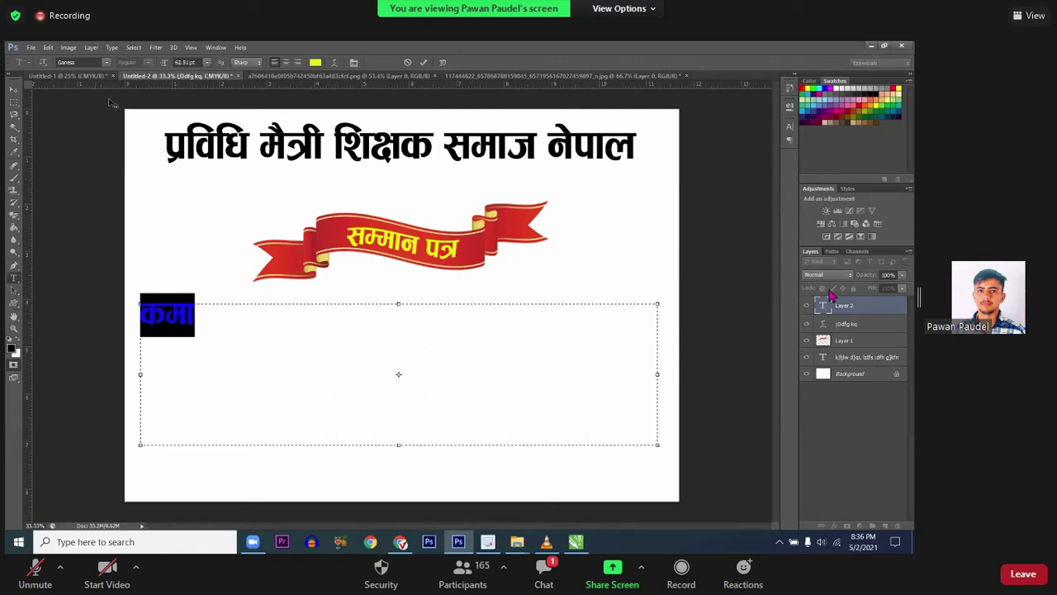
pyautogui.click(107, 61)
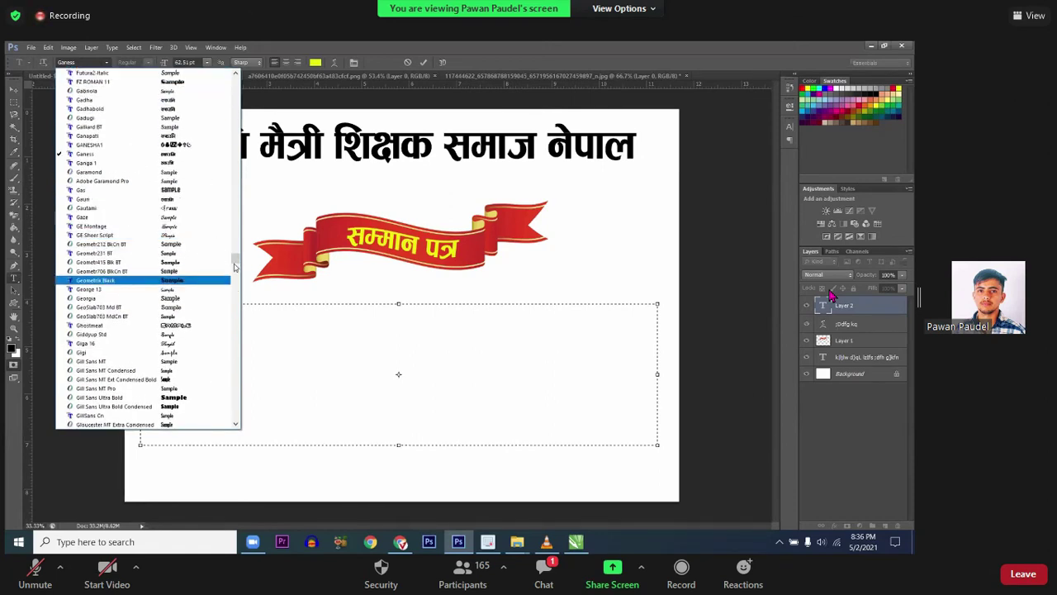
pyautogui.moveTo(234, 262); pyautogui.dragTo(231, 95)
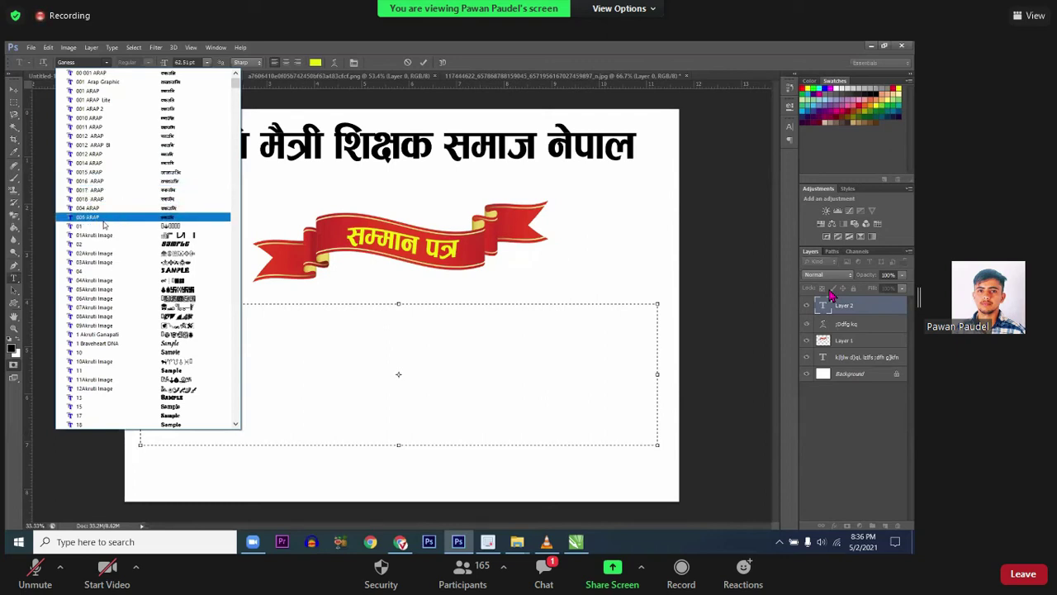
pyautogui.click(101, 219)
pyautogui.click(200, 319)
# Step: Extend the line to read कमामाप and commit the text
pyautogui.hotkey('ctrl', 'a')
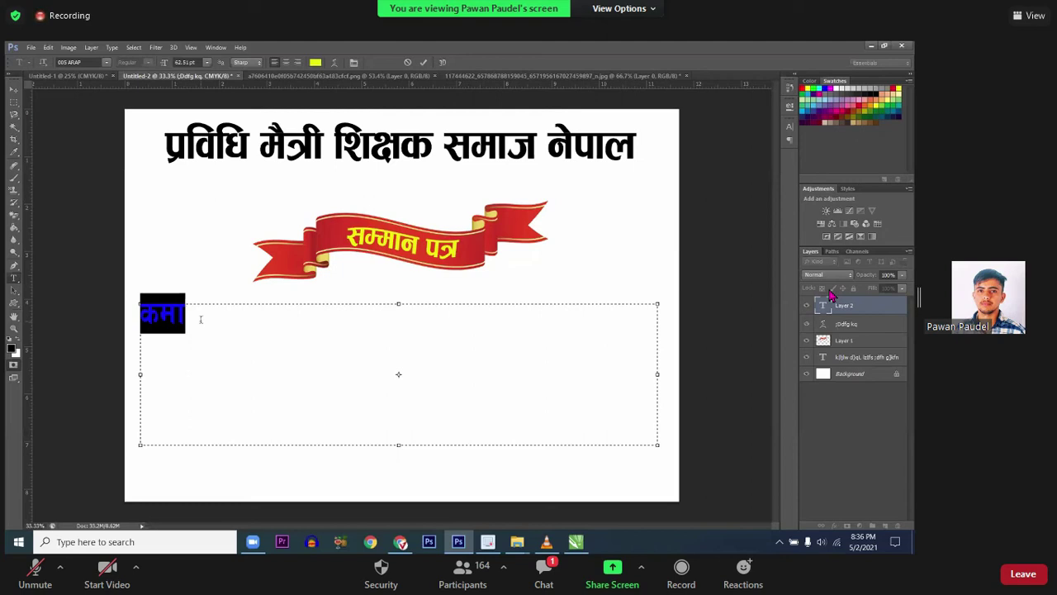
pyautogui.click(199, 319)
pyautogui.write('dfk')
pyautogui.hotkey('ctrl', 'a')
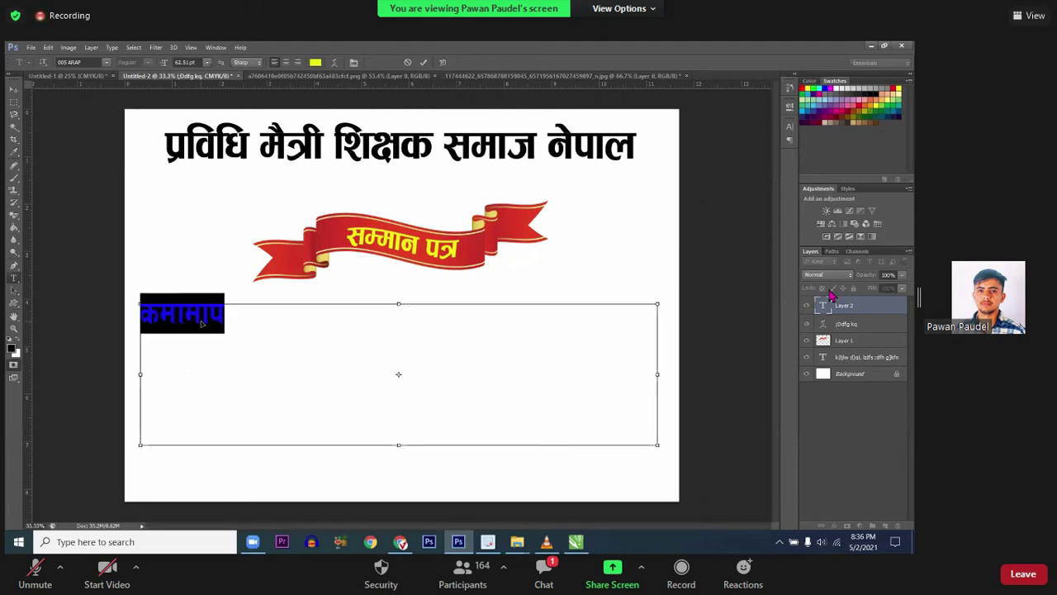
pyautogui.hotkey('ctrl', 'Return')
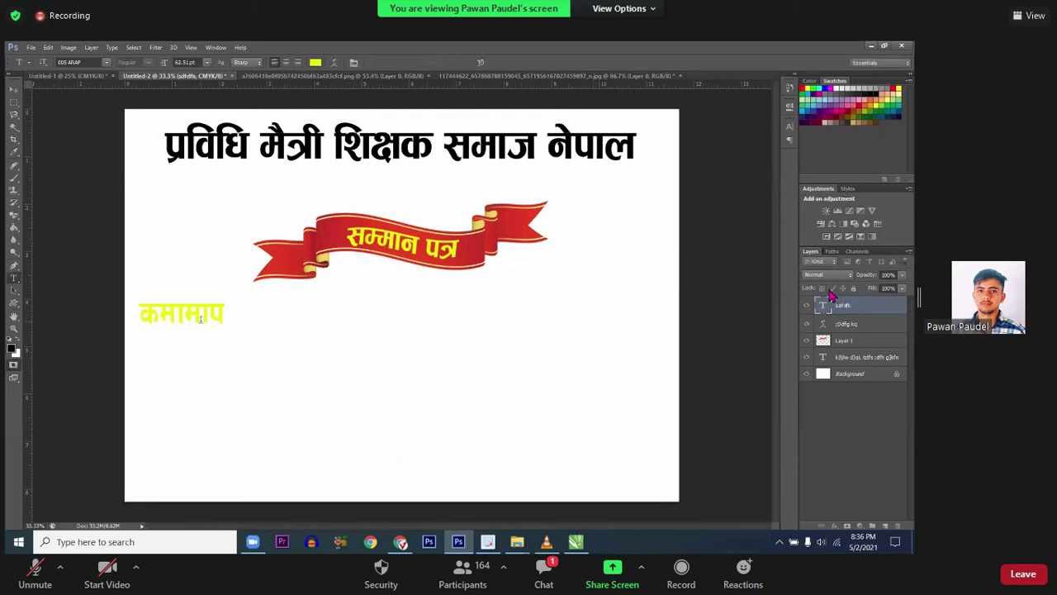
# Step: Dismiss the Windows Run prompt and switch over to the web browser
pyautogui.press('super+r')
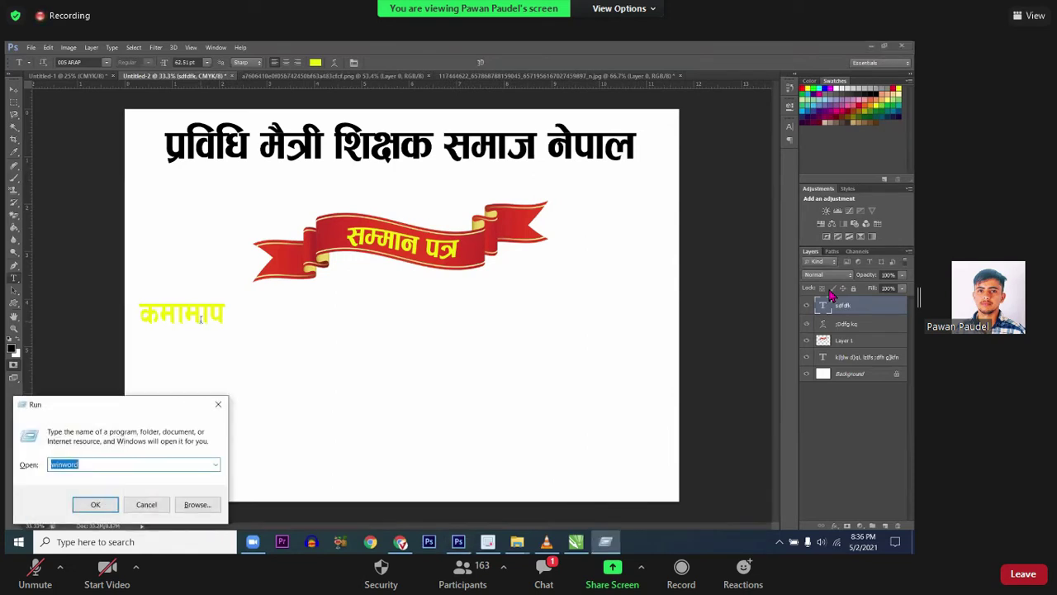
pyautogui.press('Escape')
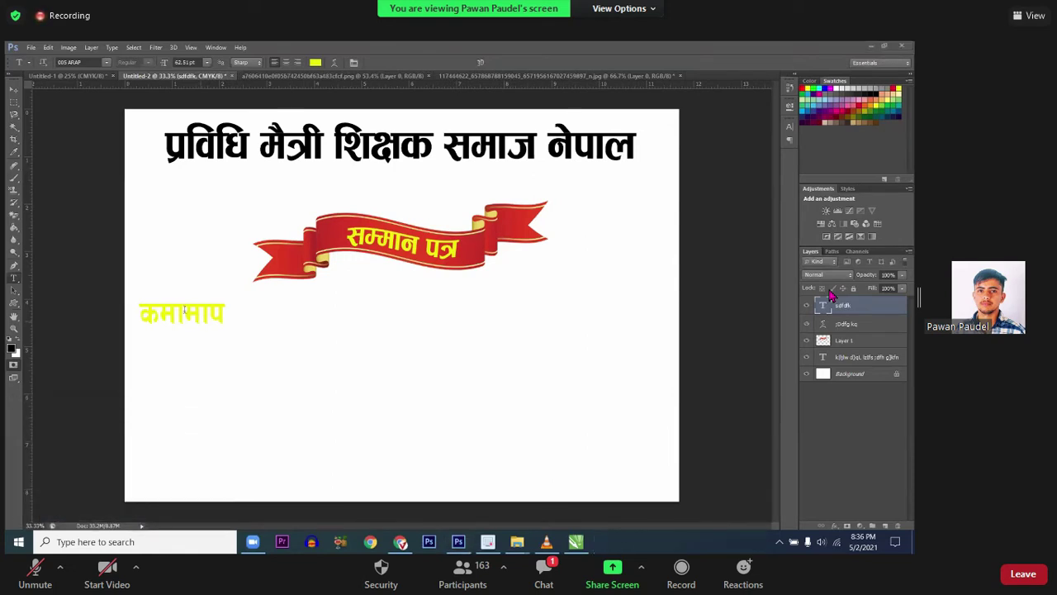
pyautogui.click(401, 540)
# Step: Search Google web results for 'nepali text'
pyautogui.click(341, 48)
pyautogui.scroll(1, 133, 171)
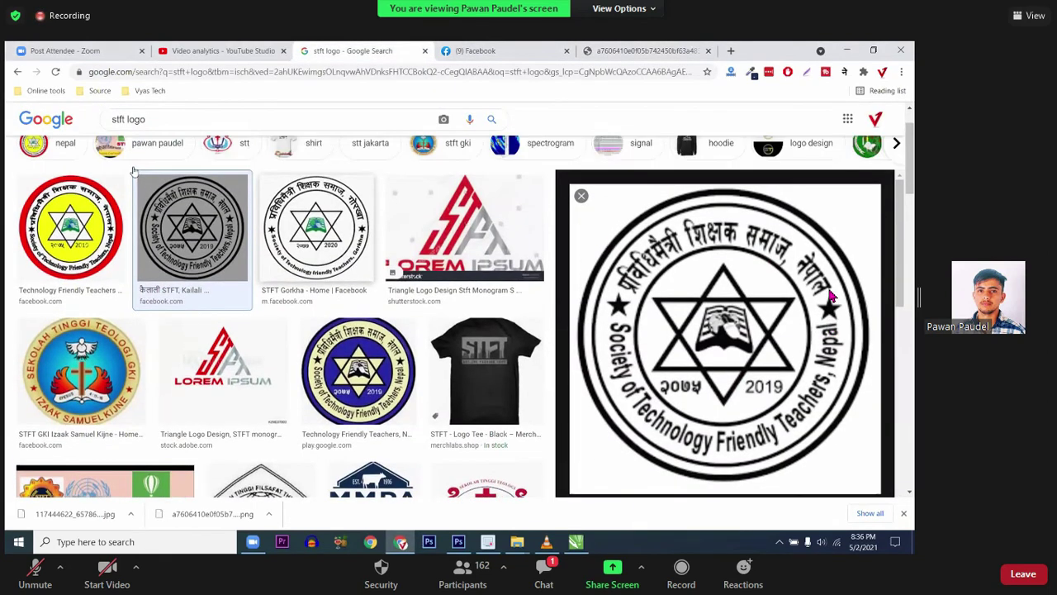
pyautogui.scroll(2, 133, 171)
pyautogui.click(60, 158)
pyautogui.write('nepali te')
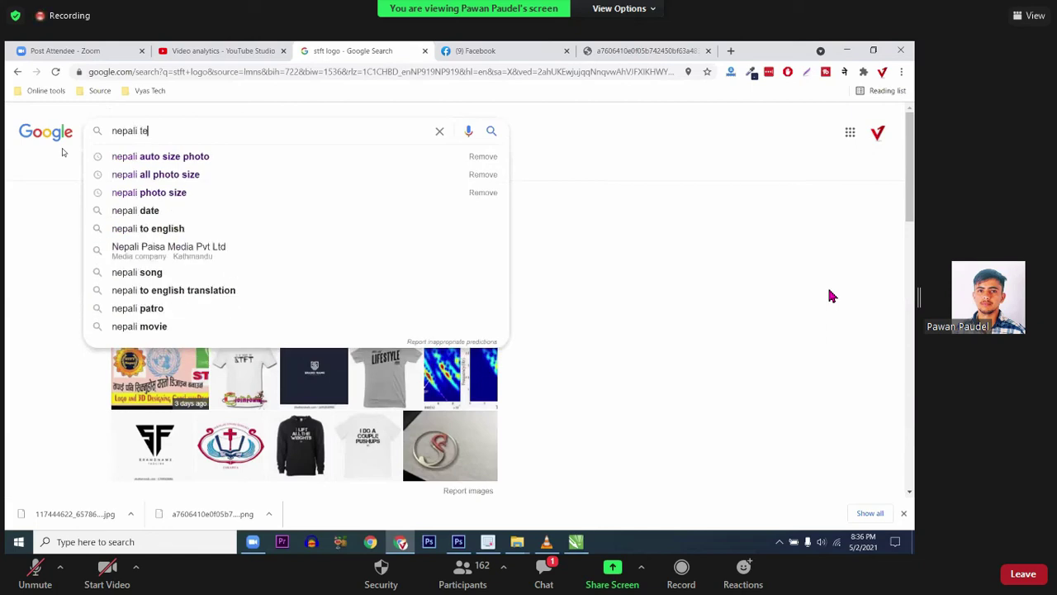
pyautogui.write('xt')
pyautogui.press('Return')
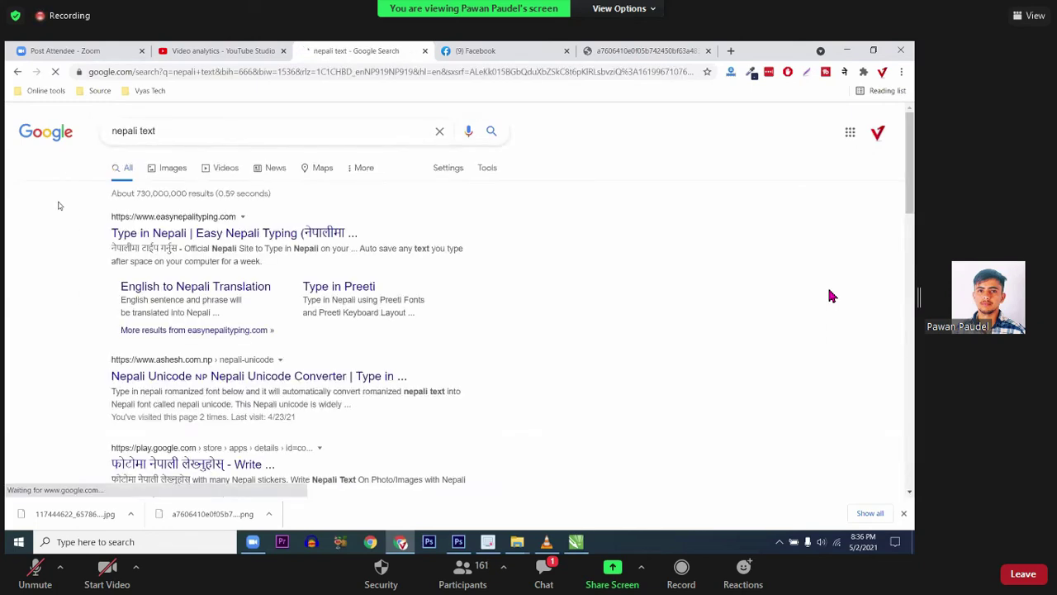
# Step: Check the Play Store result about writing Nepali, then close it
pyautogui.scroll(-3, 59, 205)
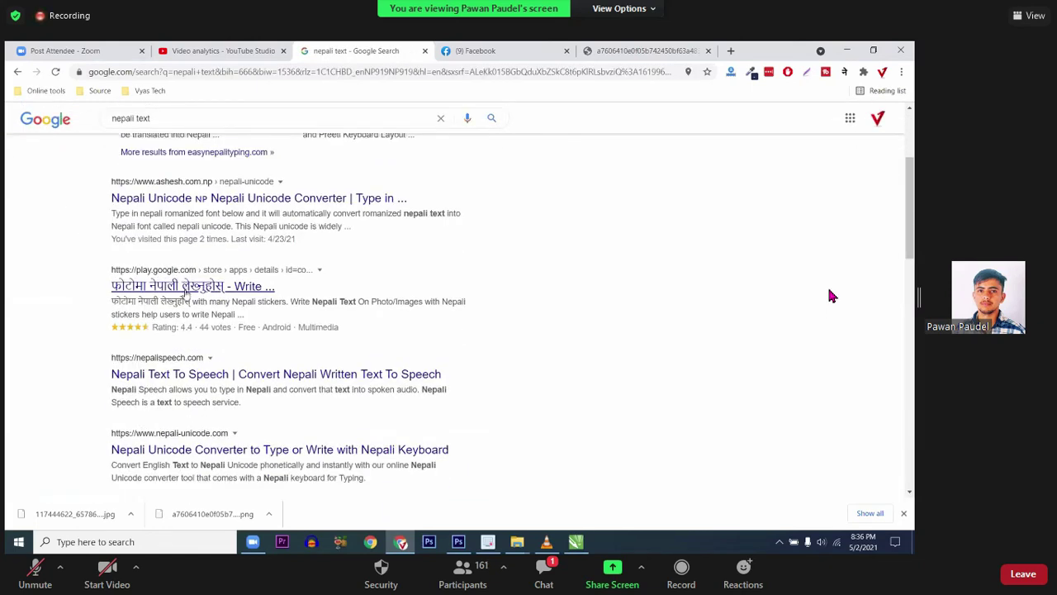
pyautogui.scroll(-1, 187, 295)
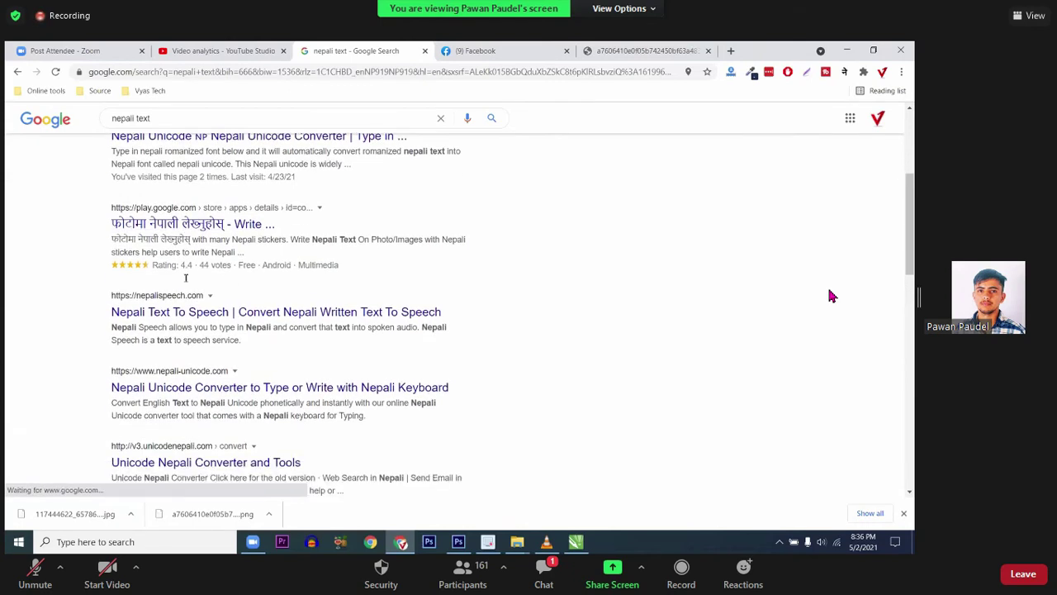
pyautogui.scroll(-1, 186, 278)
pyautogui.click(174, 172)
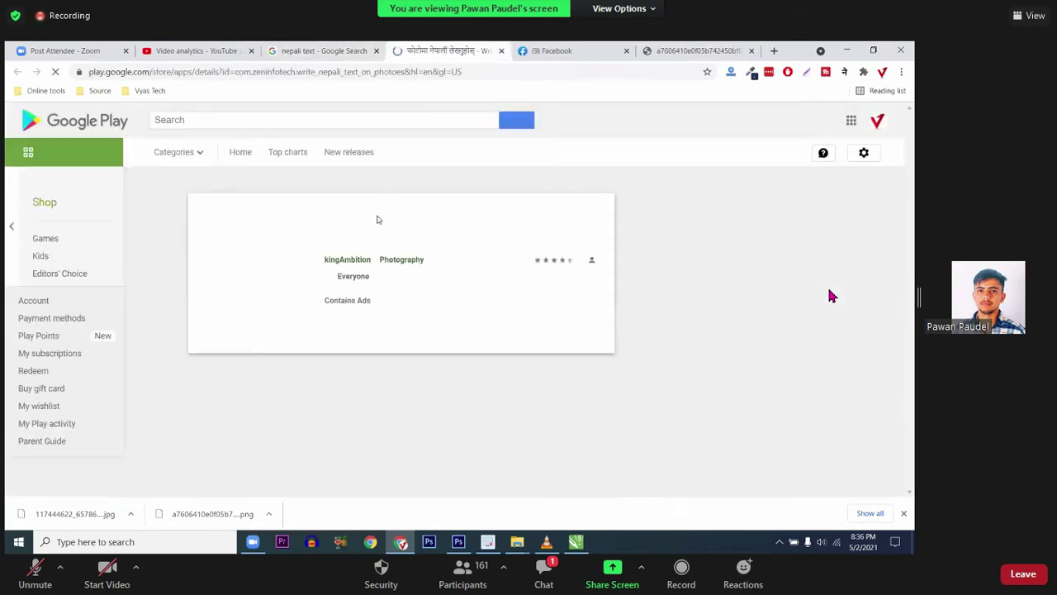
pyautogui.click(502, 51)
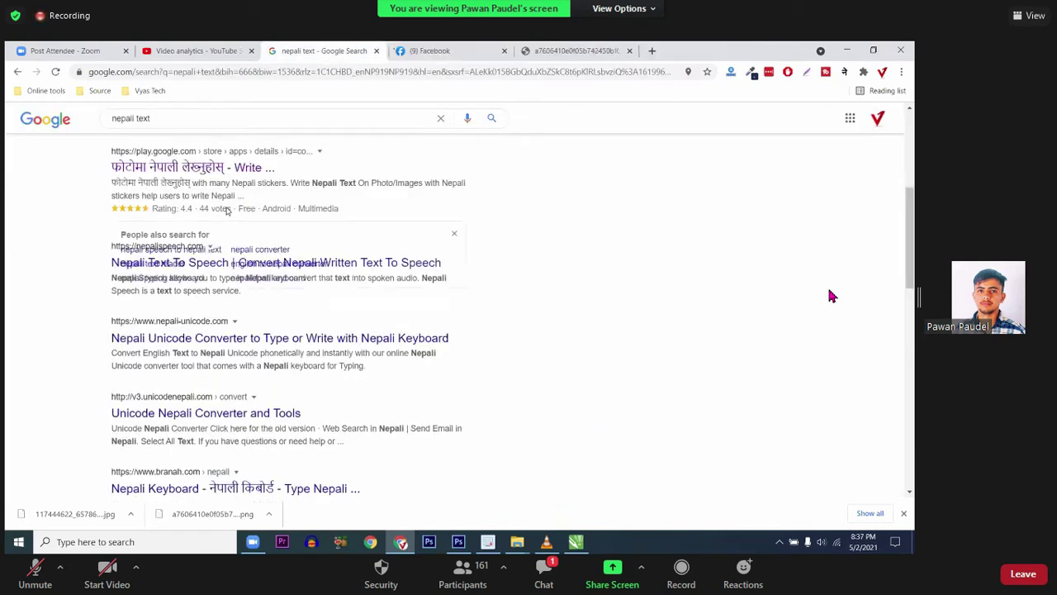
# Step: Open the branah.com Nepali Keyboard result in a new tab and view it
pyautogui.scroll(-2, 226, 211)
pyautogui.scroll(-2, 176, 308)
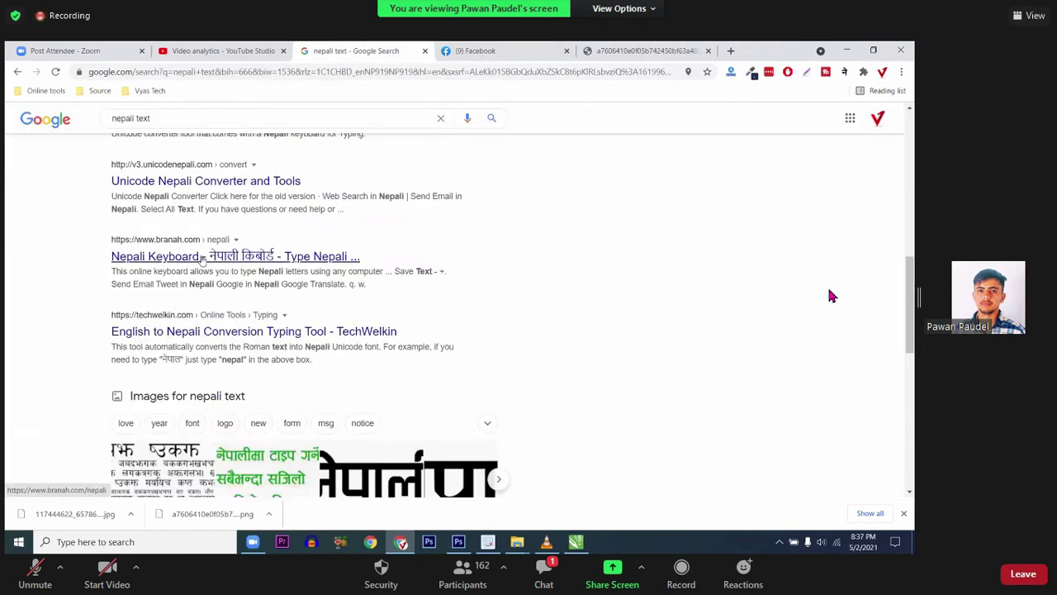
pyautogui.middleClick(211, 256)
pyautogui.hotkey('ctrl', 'Tab')
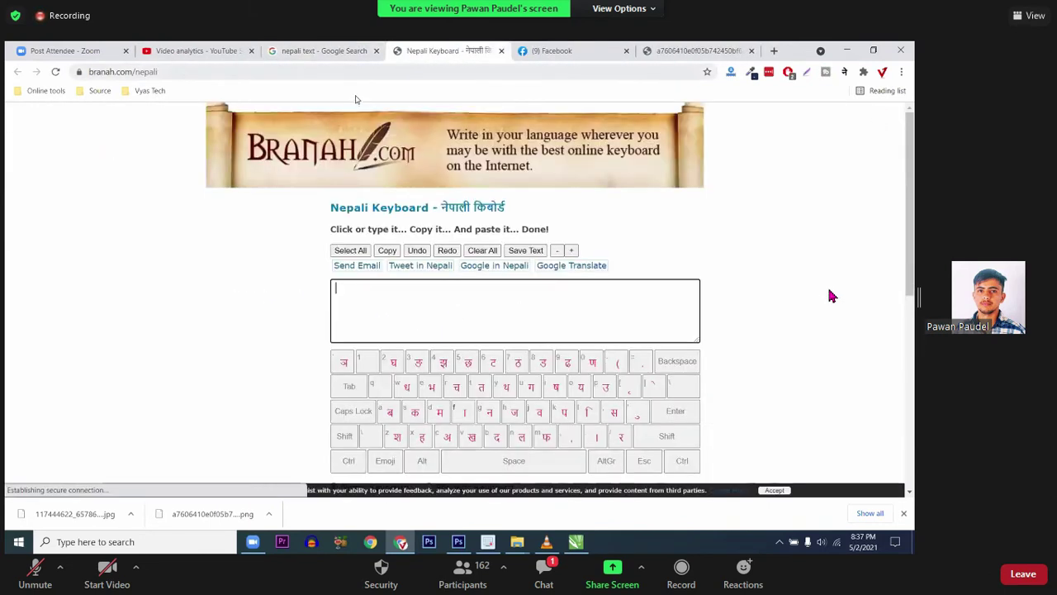
pyautogui.scroll(-5, 831, 296)
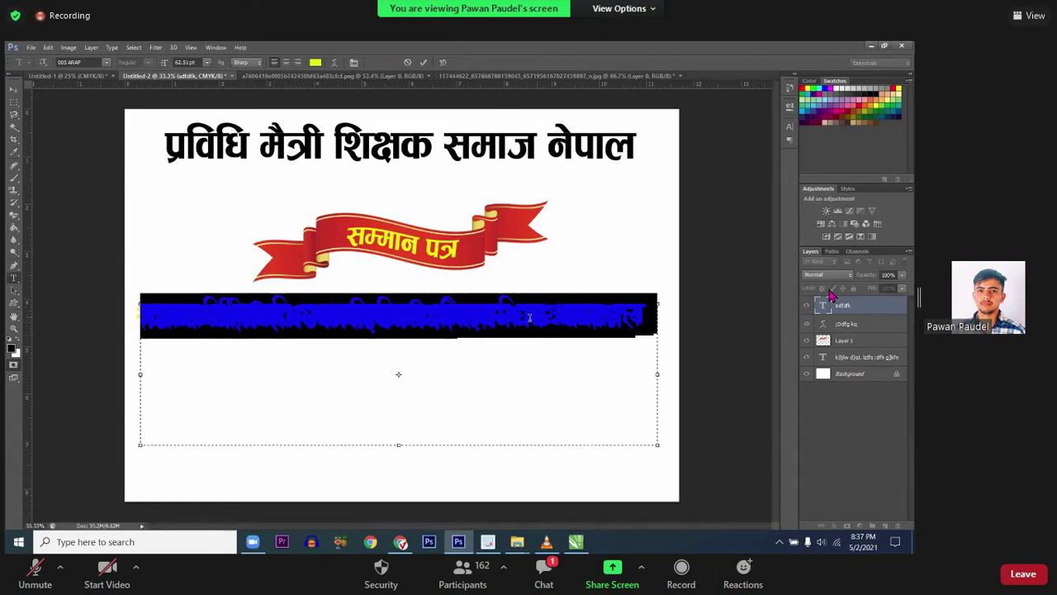
# Step: Replace the कमामाप text with the copied Nepali line and commit it
pyautogui.click(456, 322)
pyautogui.hotkey('ctrl', 'a')
pyautogui.hotkey('ctrl', 'v')
pyautogui.hotkey('ctrl', 'Return')
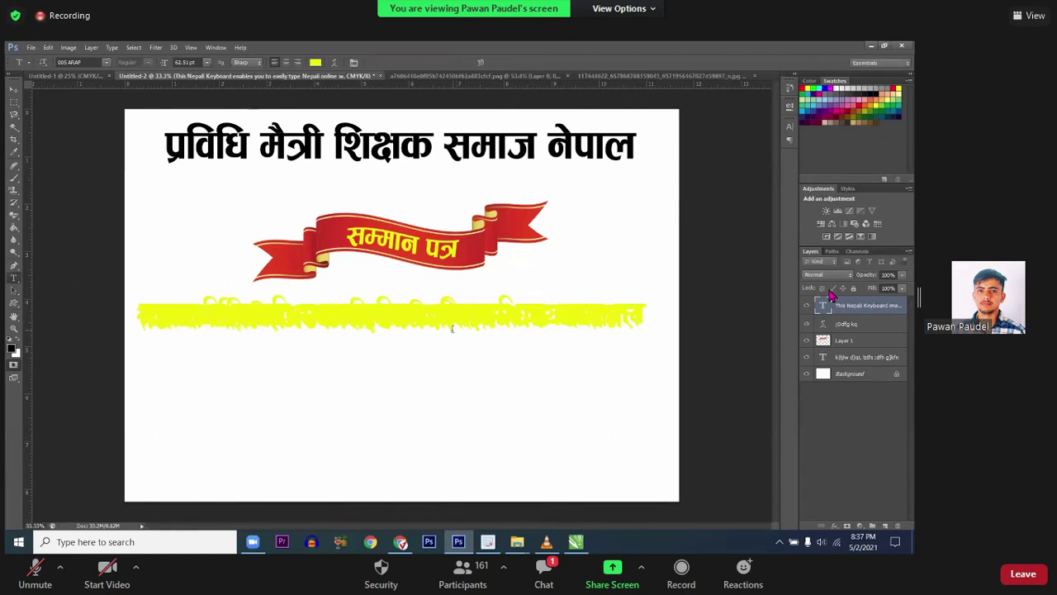
# Step: Cancel a transform, reselect all the pasted text, and bring up character settings
pyautogui.hotkey('ctrl', 't')
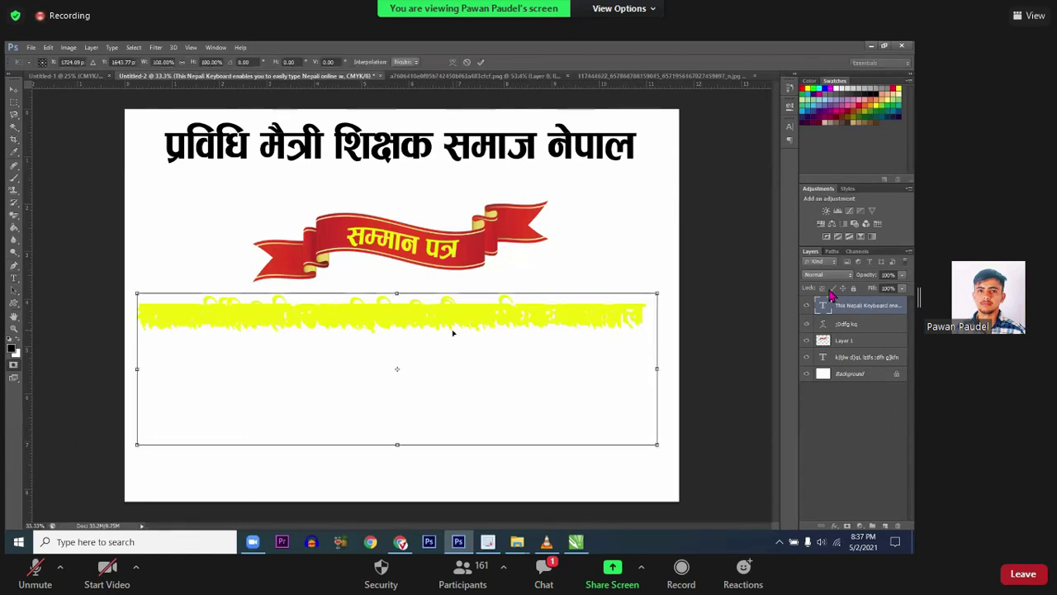
pyautogui.press('Return')
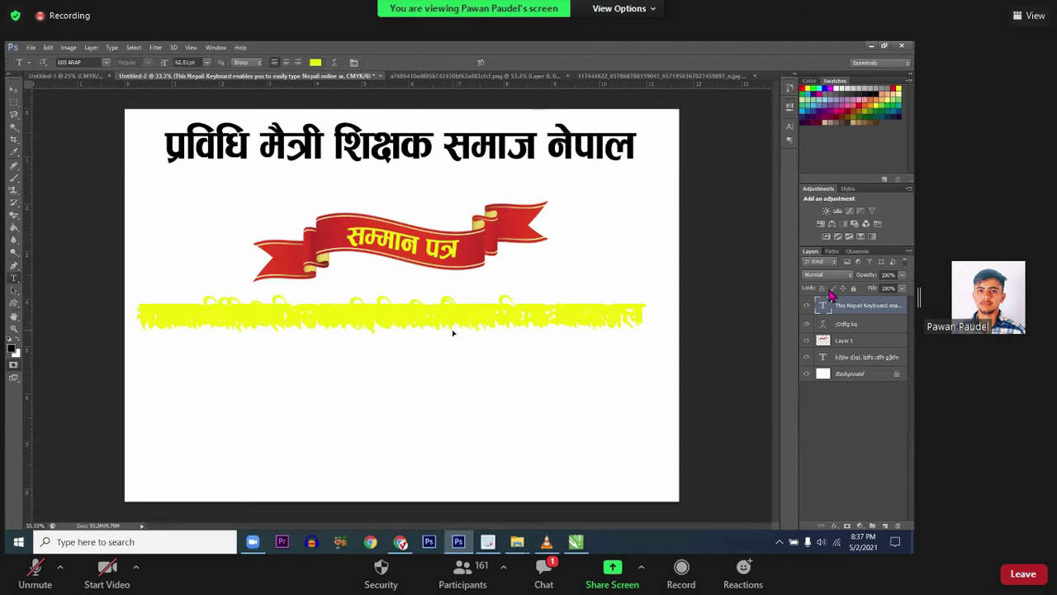
pyautogui.click(438, 311)
pyautogui.hotkey('ctrl', 'a')
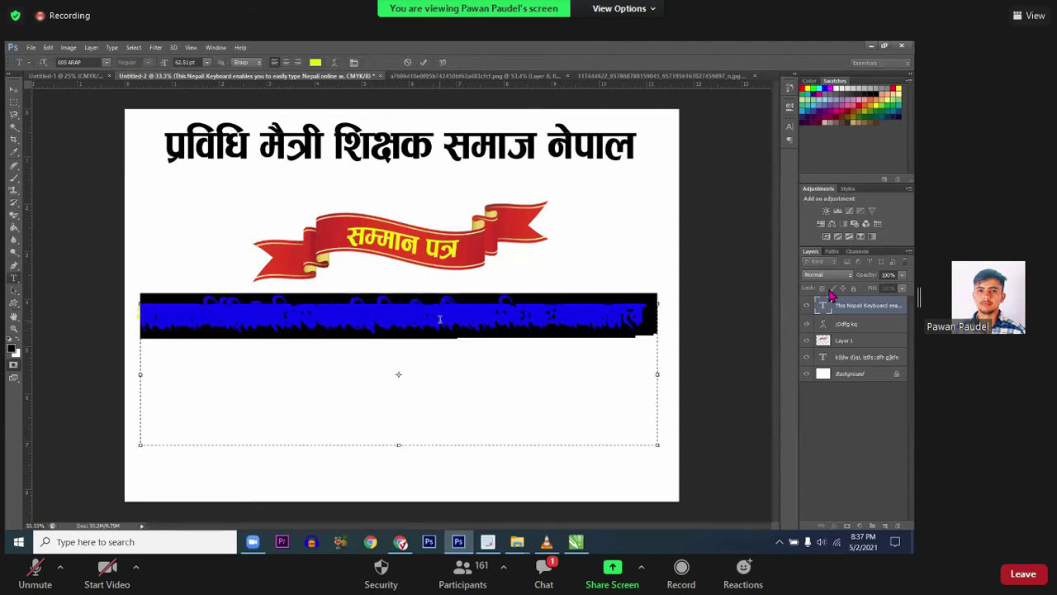
pyautogui.hotkey('ctrl', 't')
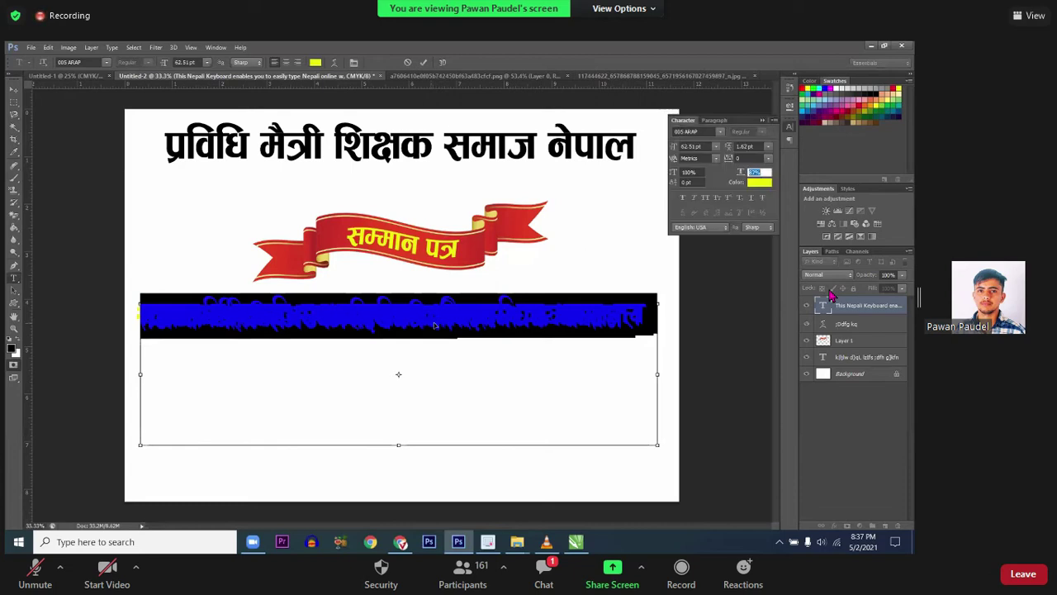
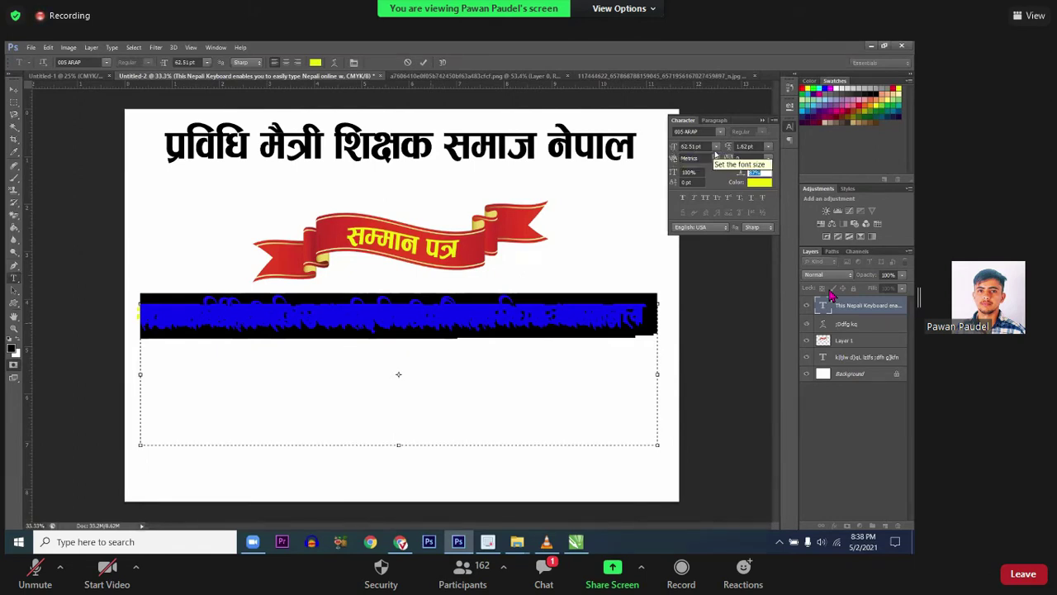
# Step: Try 12 pt and 18 pt sizes on the paragraph and set its leading to Auto
pyautogui.click(716, 147)
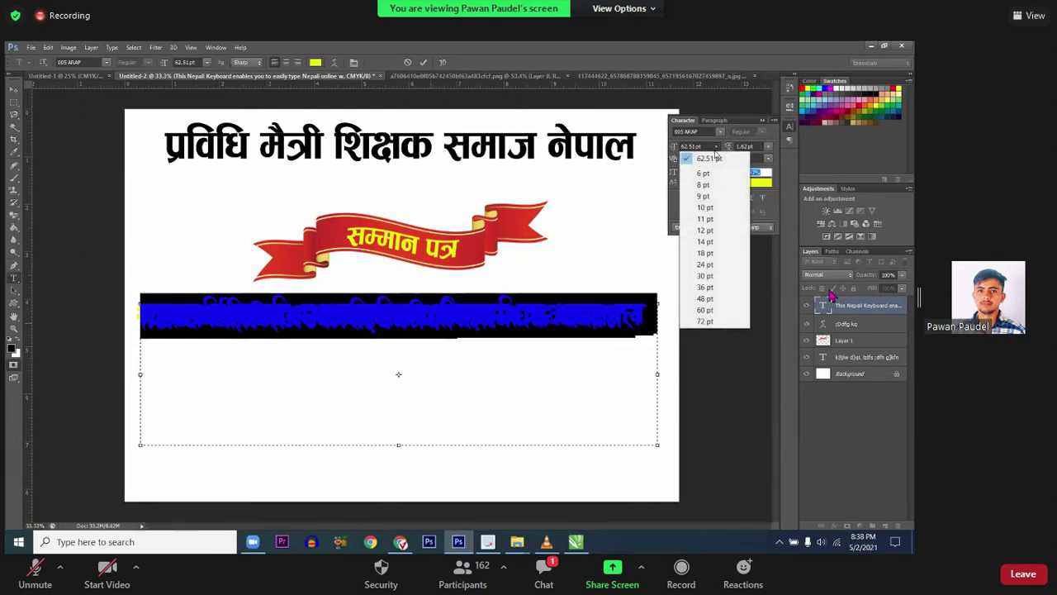
pyautogui.click(701, 234)
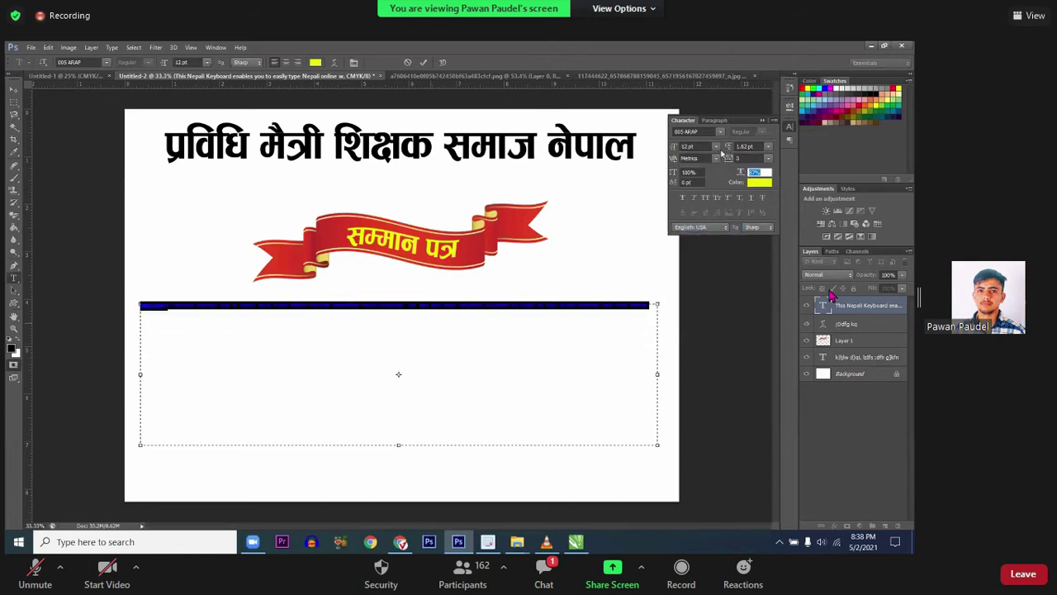
pyautogui.click(716, 146)
pyautogui.click(703, 253)
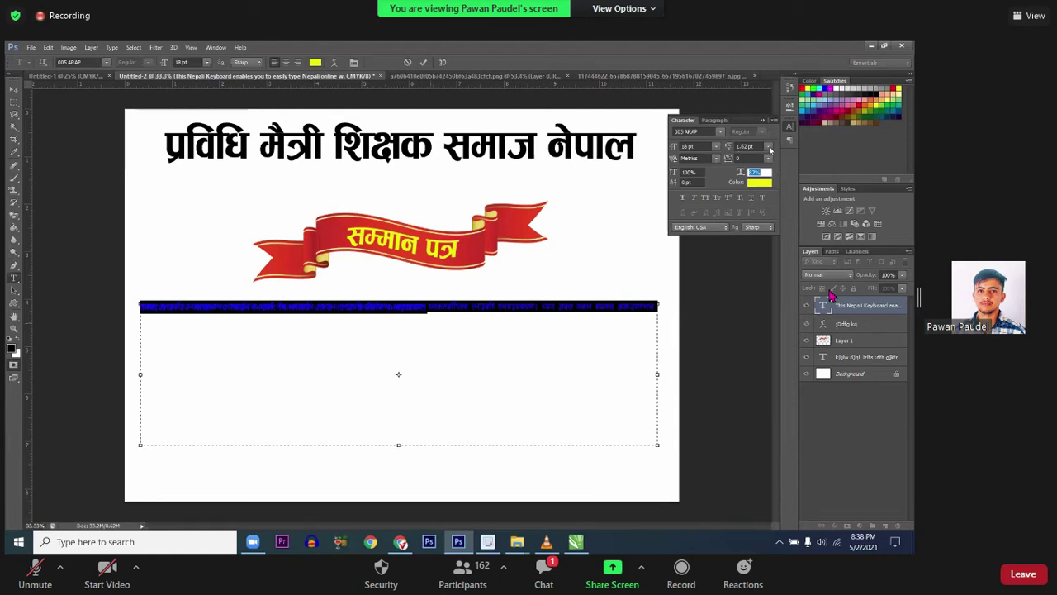
pyautogui.click(769, 147)
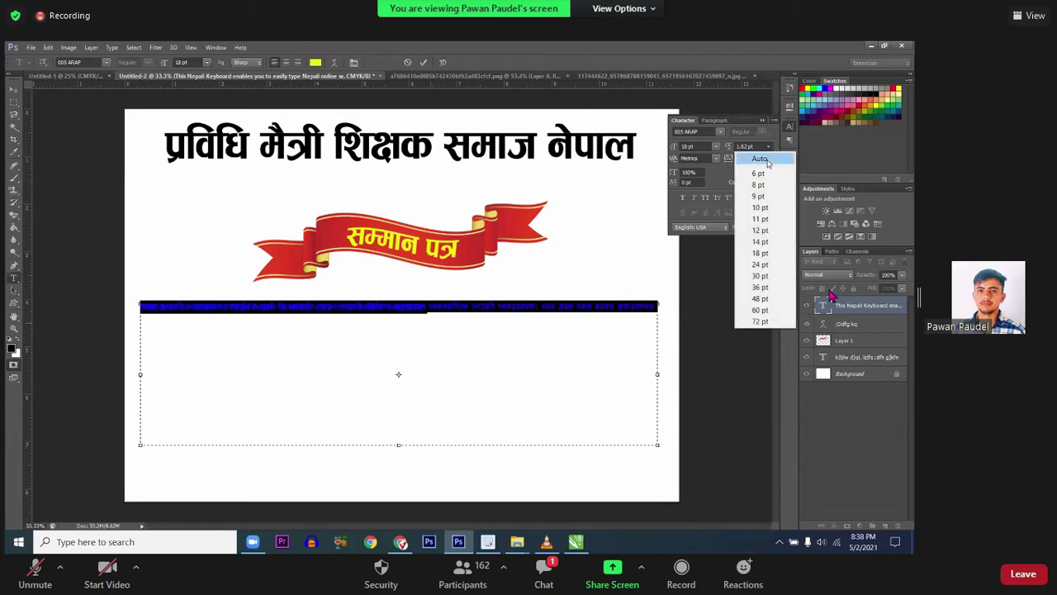
pyautogui.click(756, 159)
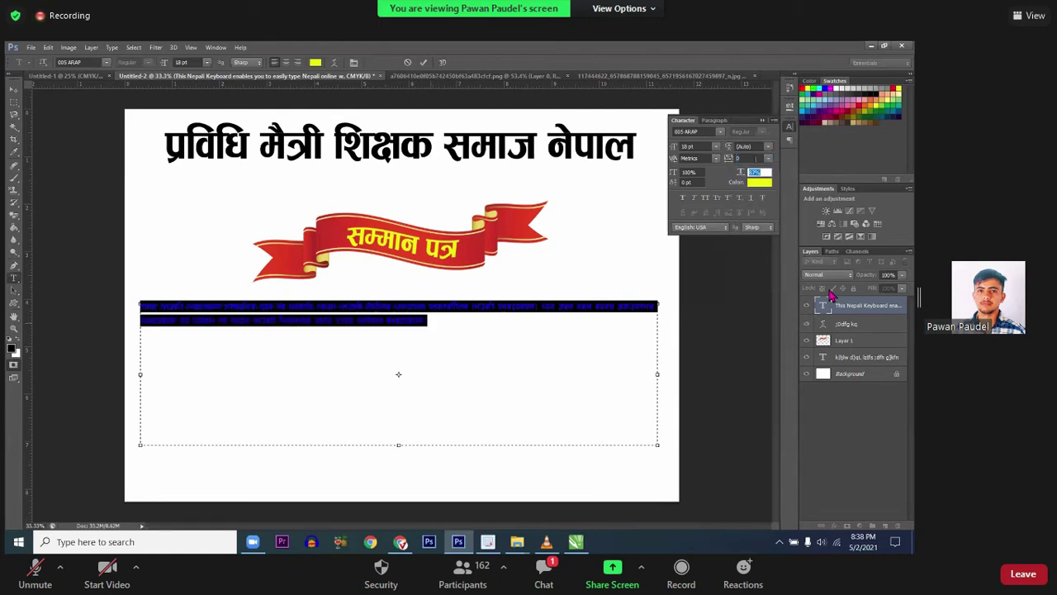
pyautogui.click(290, 322)
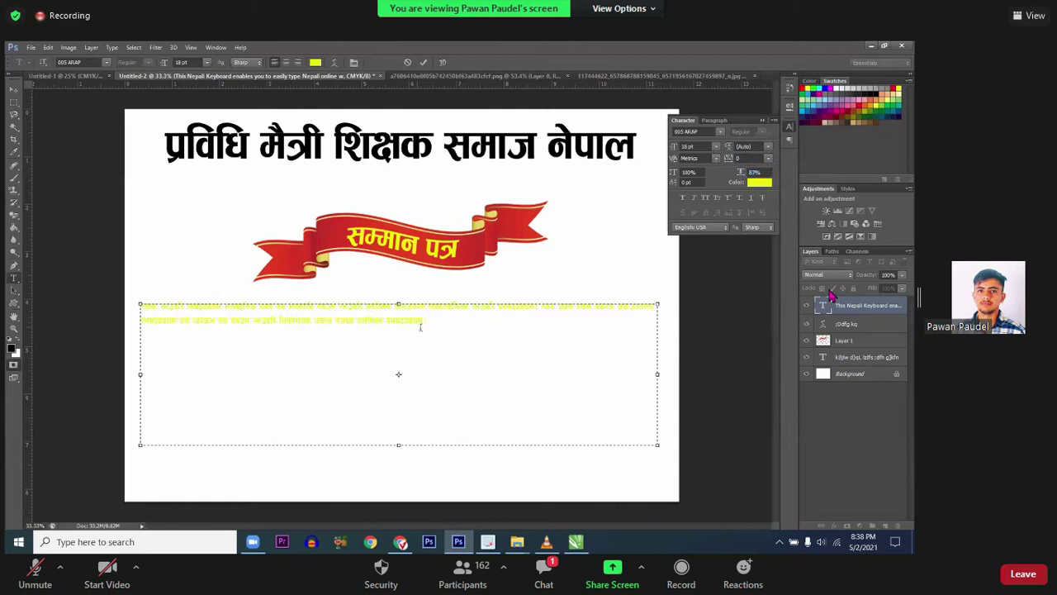
# Step: Enlarge the paragraph to 20 pt so it wraps onto two lines, and commit it
pyautogui.hotkey('ctrl', 'a')
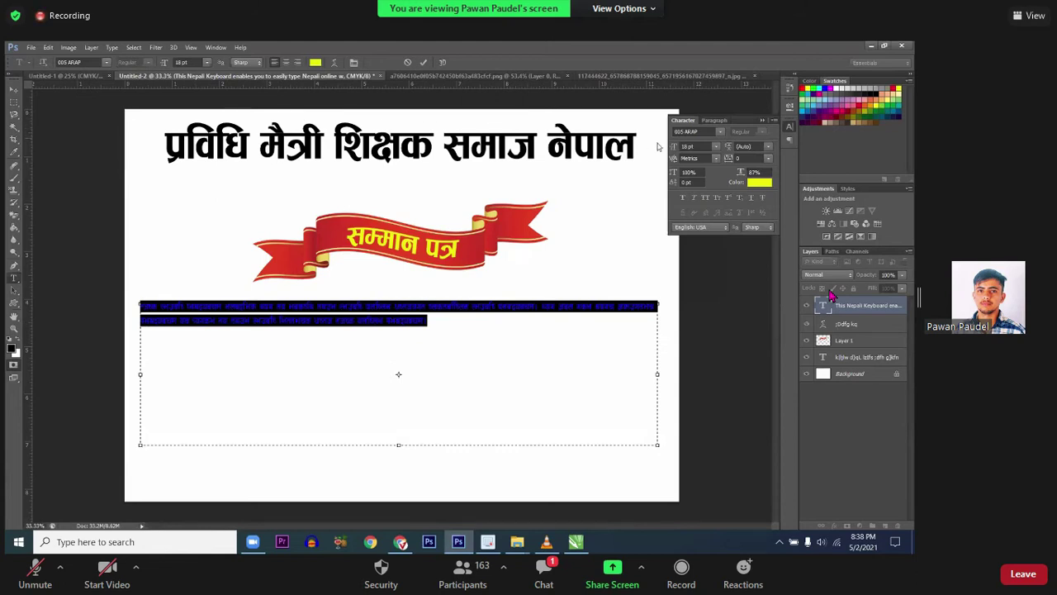
pyautogui.moveTo(674, 149); pyautogui.dragTo(682, 149)
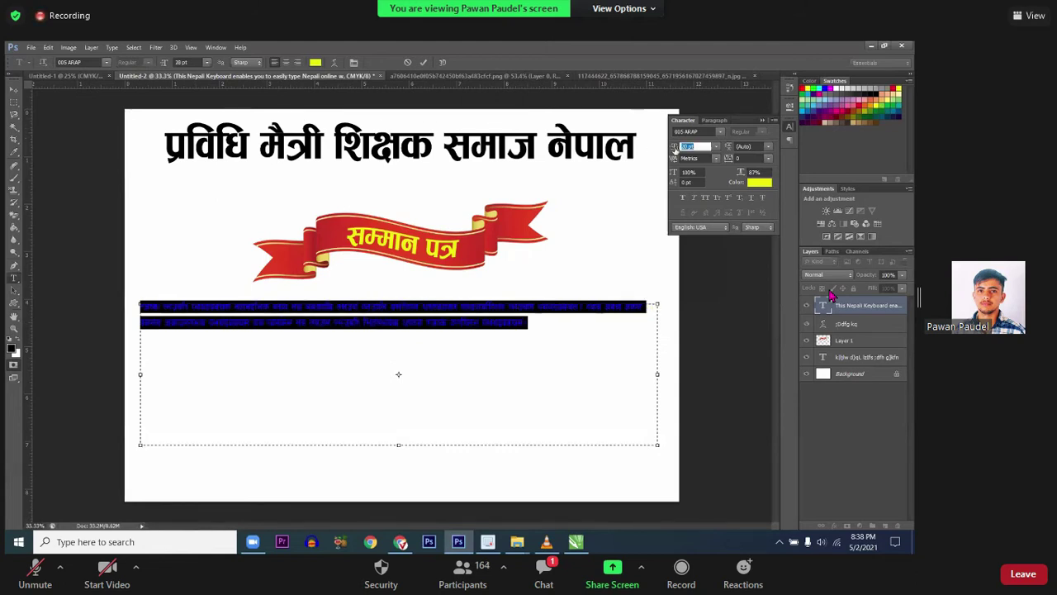
pyautogui.click(536, 329)
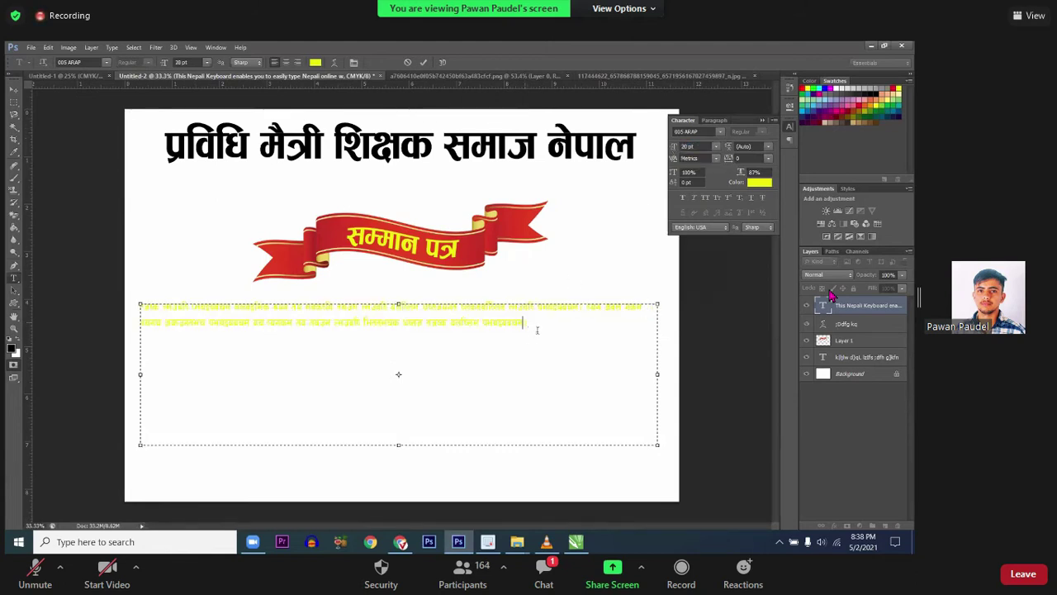
pyautogui.hotkey('ctrl', 'a')
pyautogui.hotkey('ctrl', 'Return')
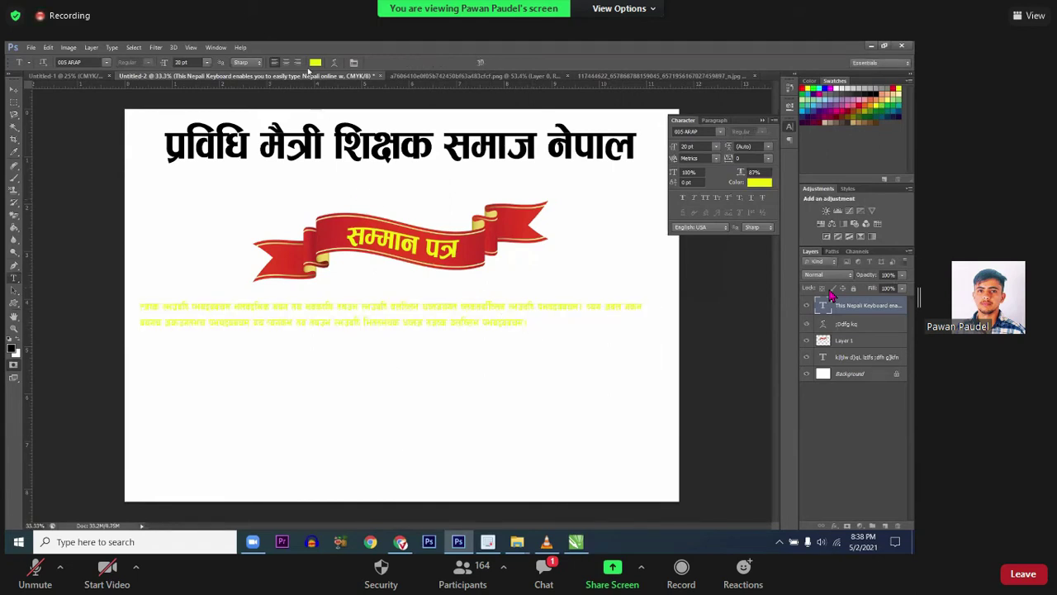
# Step: Change the paragraph's text colour from yellow to black (#000000)
pyautogui.click(314, 63)
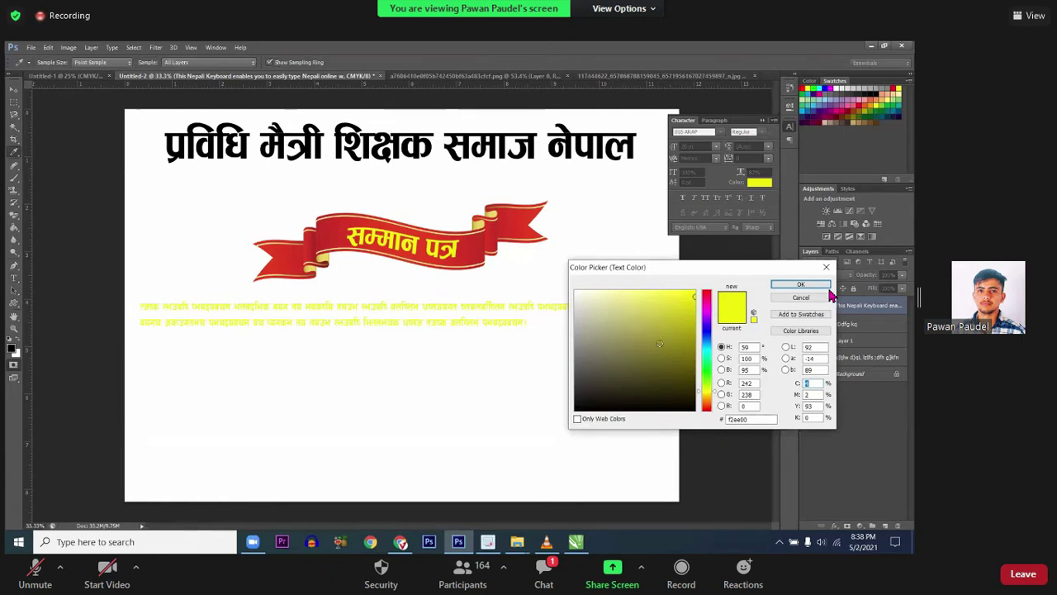
pyautogui.click(707, 333)
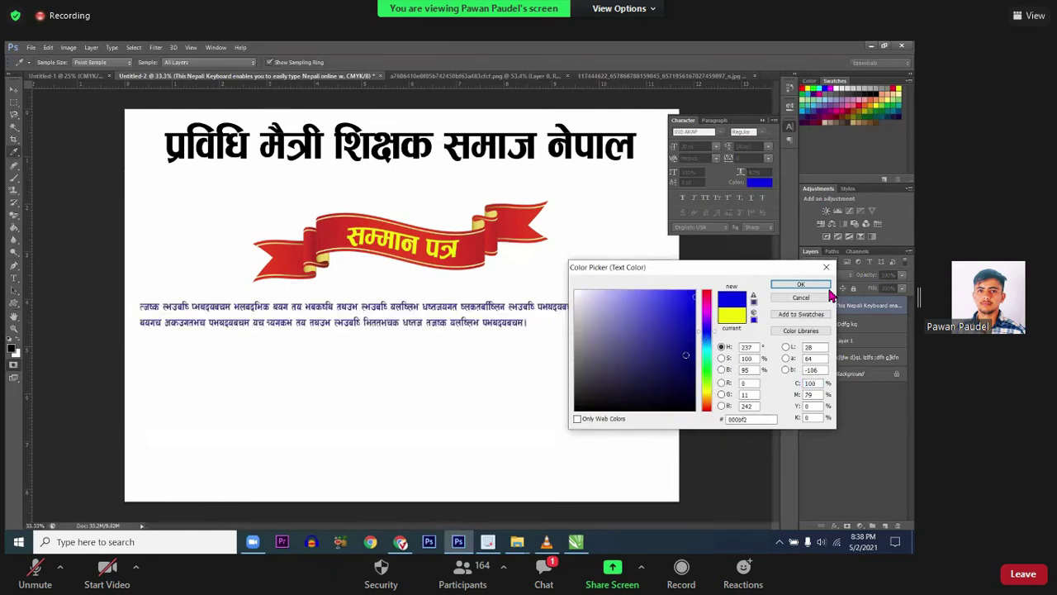
pyautogui.moveTo(688, 397); pyautogui.dragTo(695, 413)
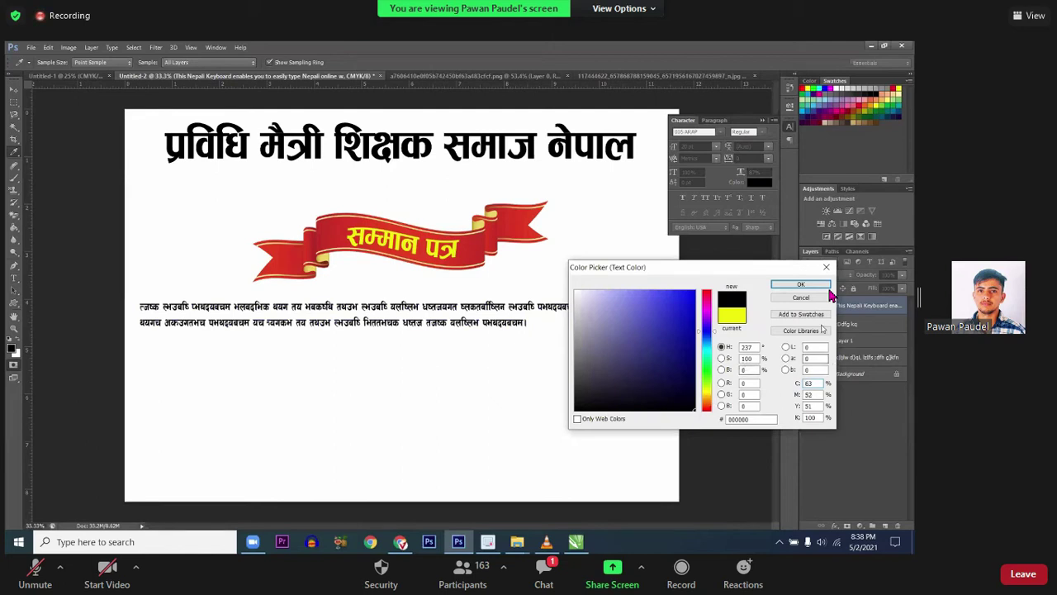
pyautogui.click(792, 285)
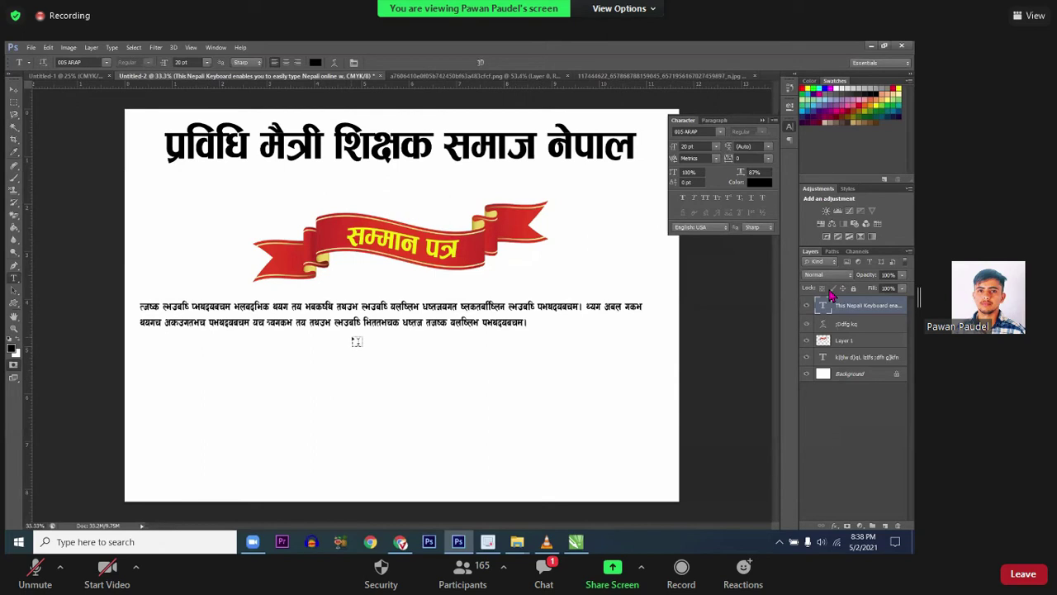
# Step: Step the paragraph's font size up to 22 pt, commit it, and close the Character panel
pyautogui.click(364, 322)
pyautogui.hotkey('ctrl', 'a')
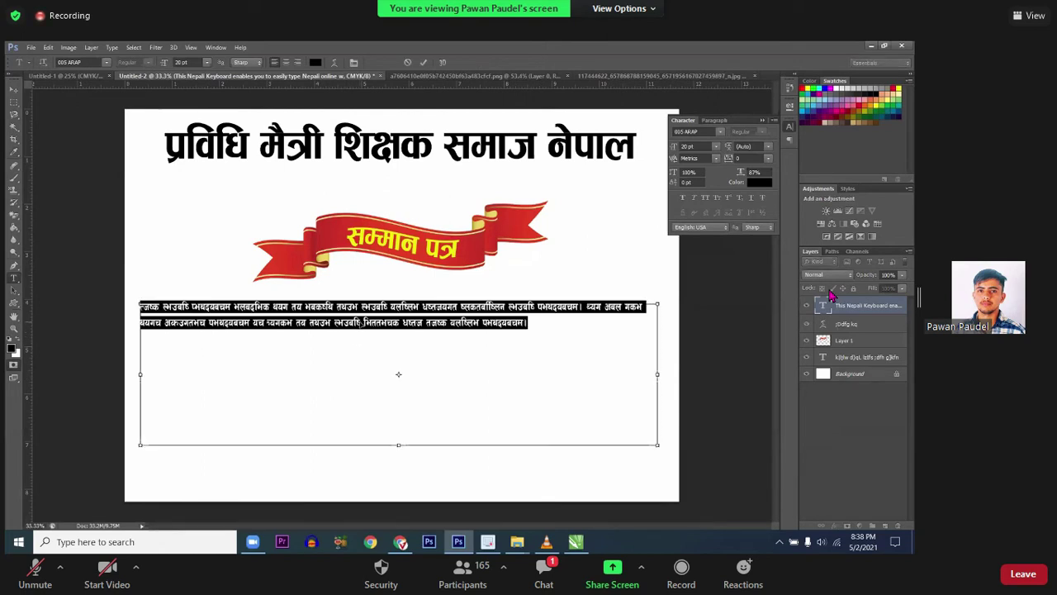
pyautogui.hotkey('ctrl', 'shift', '.')
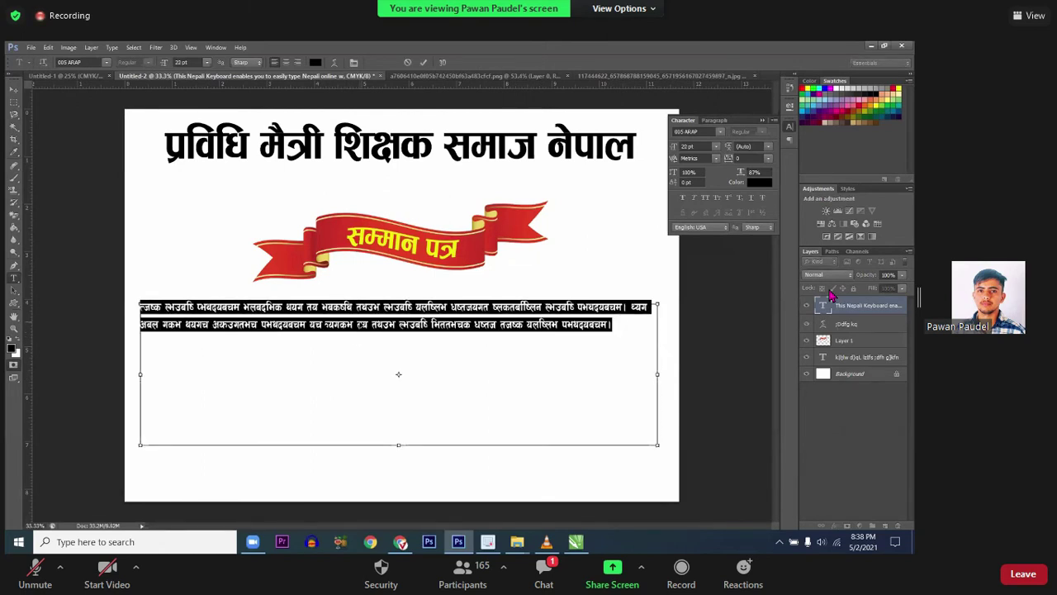
pyautogui.hotkey('ctrl', 'Return')
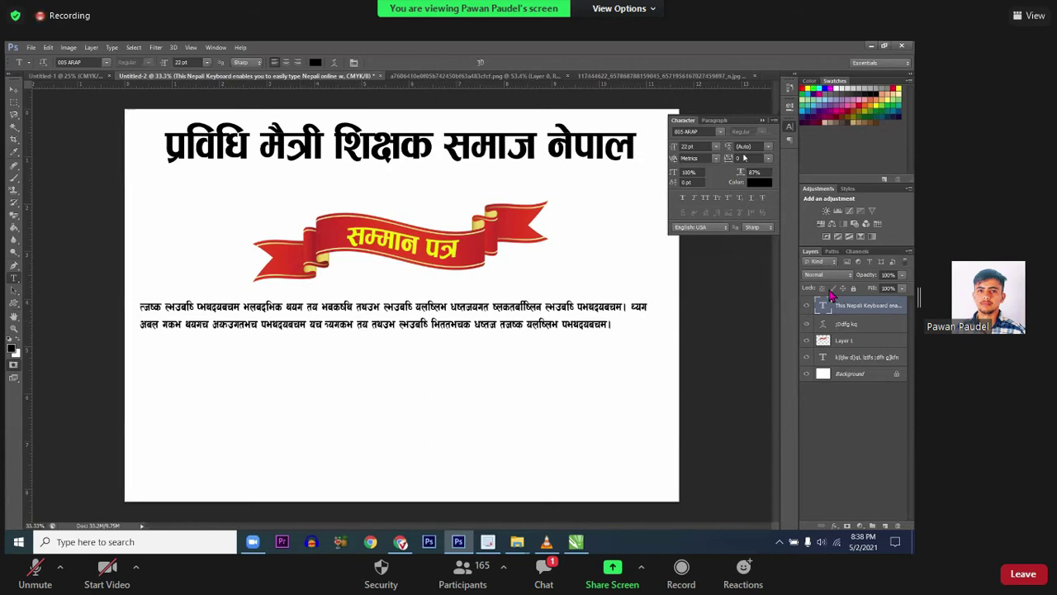
pyautogui.click(761, 121)
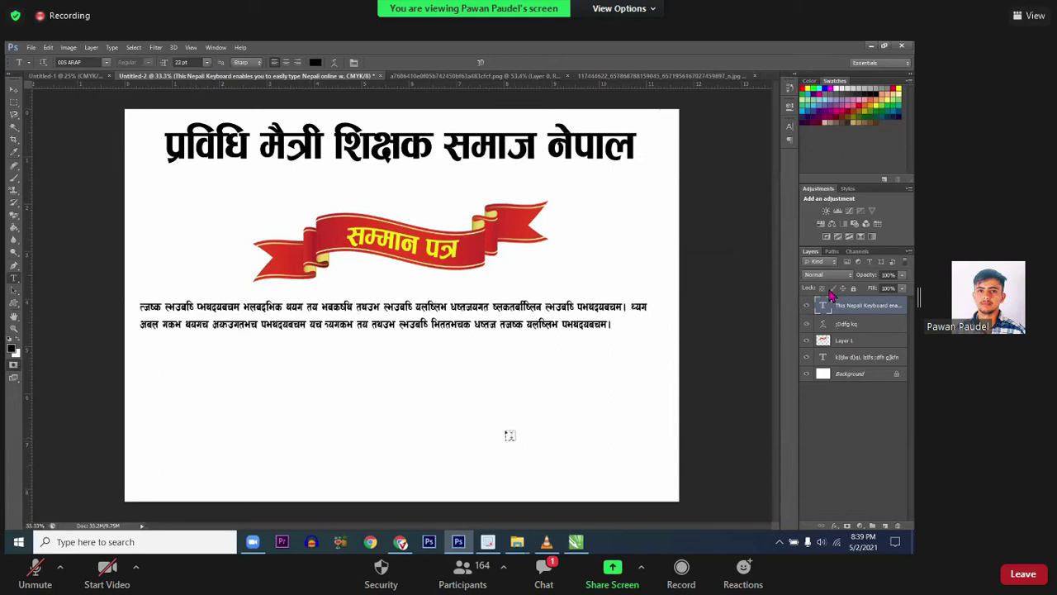
# Step: Type a bottom-right text box with a person's name, the title अध्यक्ष and the organisation name
pyautogui.moveTo(501, 430); pyautogui.dragTo(650, 476)
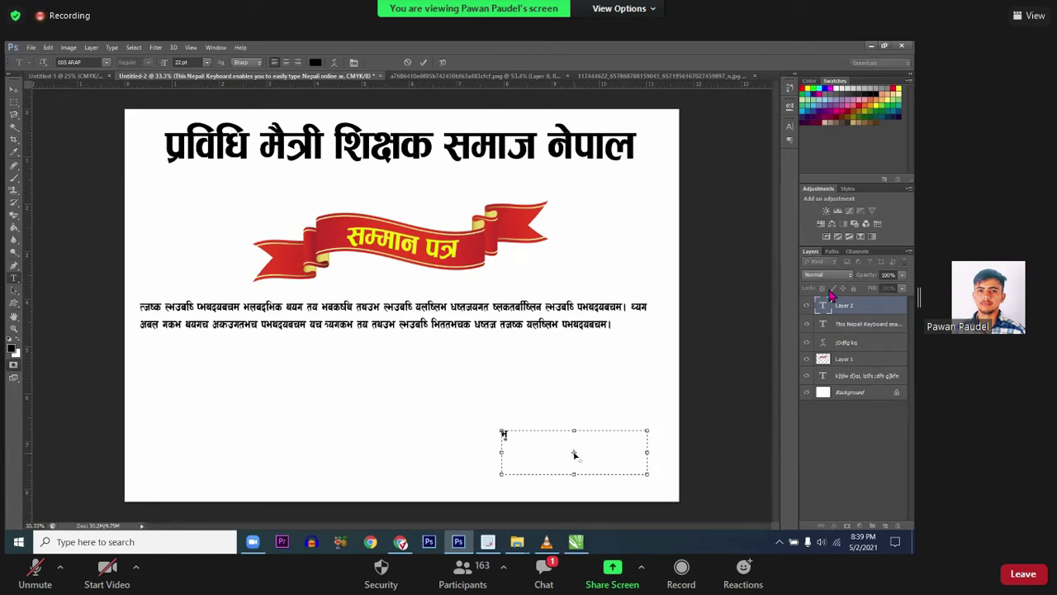
pyautogui.write('fa')
pyautogui.write('\\of')
pyautogui.press('Return')
pyautogui.write('cIf')
pyautogui.write('|lj')
pyautogui.write('L Ifs')
pyautogui.write('dfh g]kfn')
# Step: Center-align the three signature lines, commit them, and reselect the text
pyautogui.hotkey('ctrl', 'a')
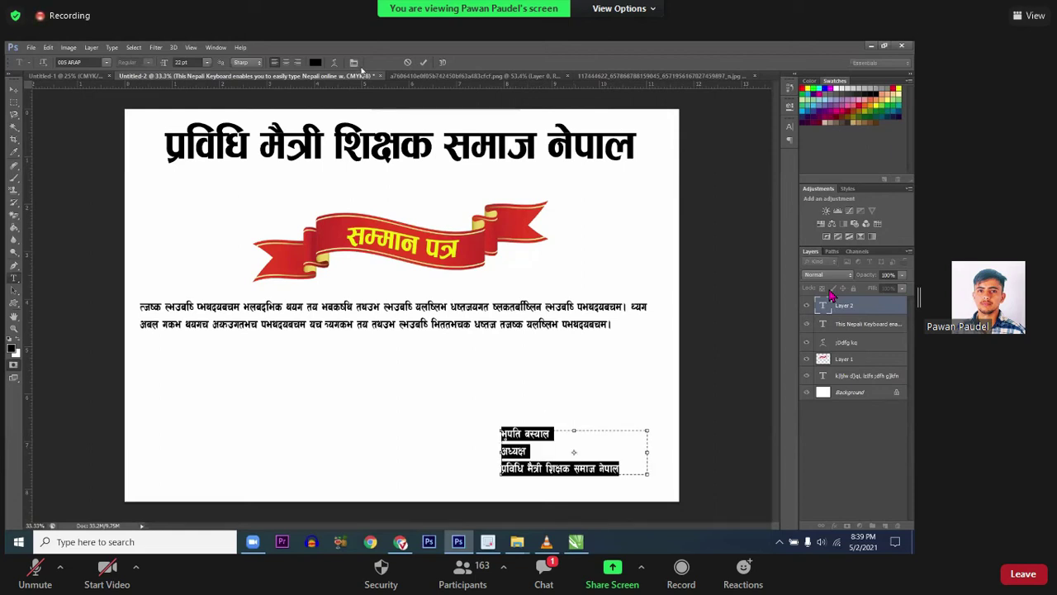
pyautogui.click(281, 62)
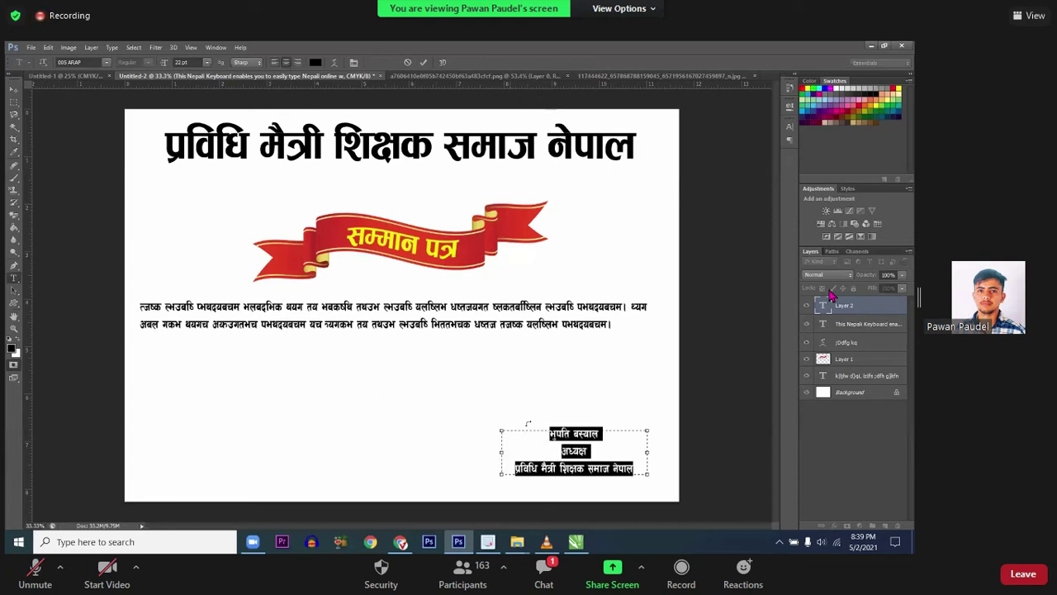
pyautogui.click(549, 461)
pyautogui.hotkey('ctrl', 'a')
pyautogui.hotkey('ctrl', 'Return')
pyautogui.click(541, 436)
pyautogui.hotkey('ctrl', 'a')
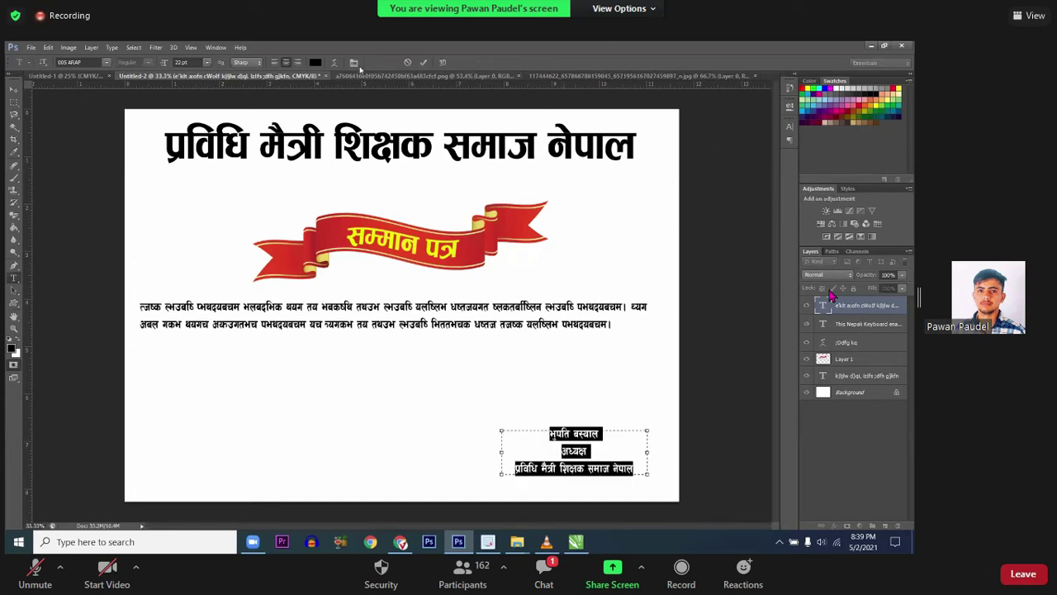
# Step: Set the signature block's line spacing to 21 pt
pyautogui.click(788, 131)
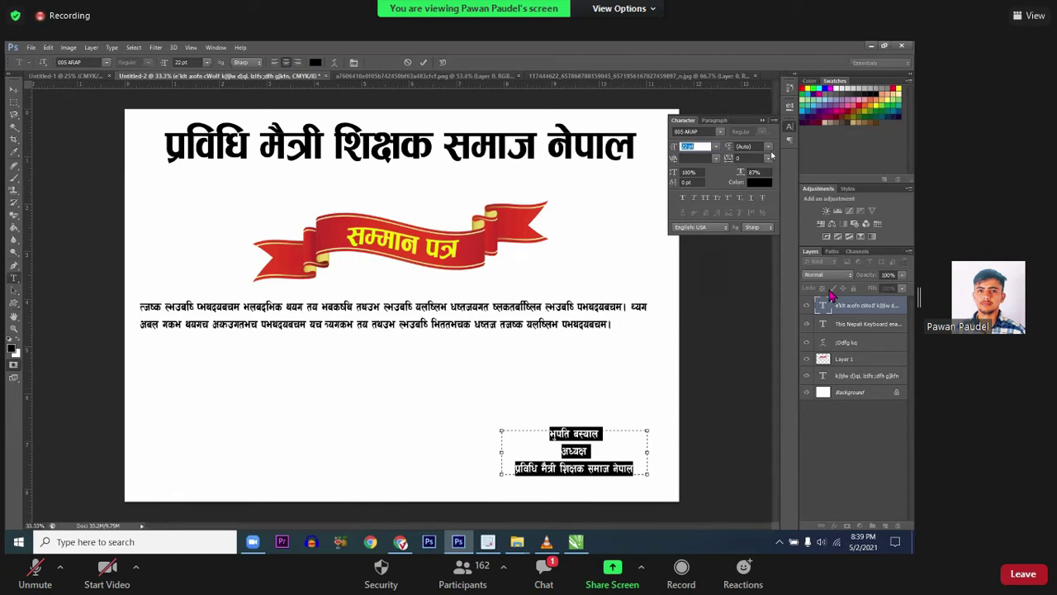
pyautogui.click(590, 456)
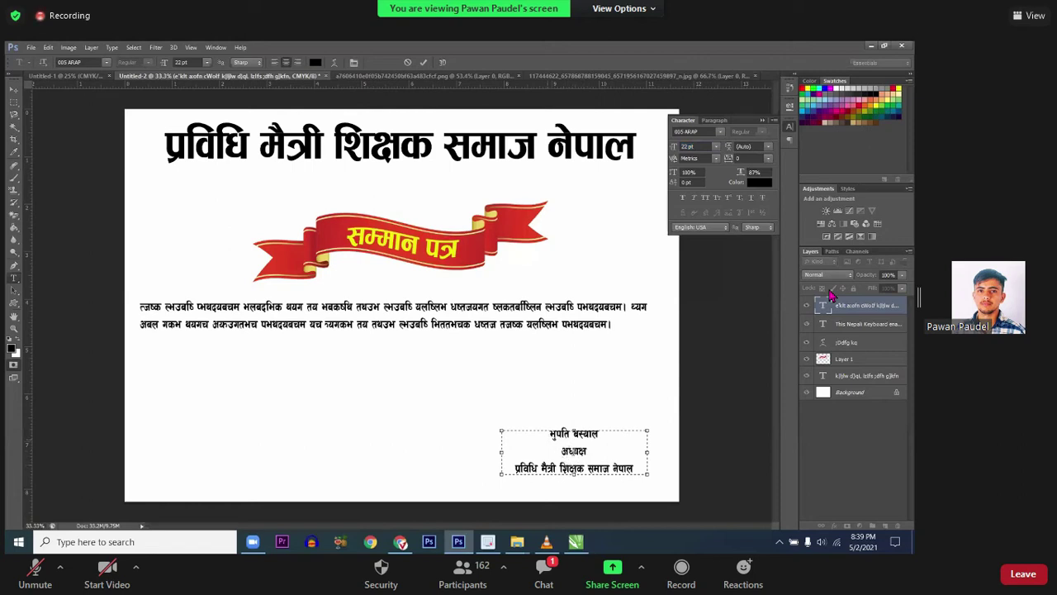
pyautogui.hotkey('ctrl', 'a')
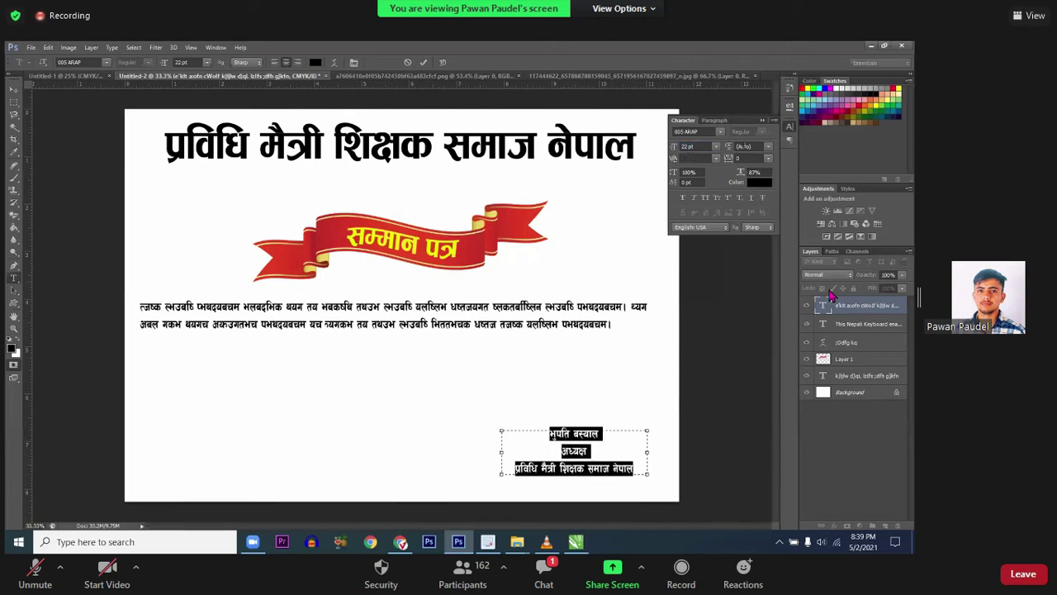
pyautogui.click(767, 146)
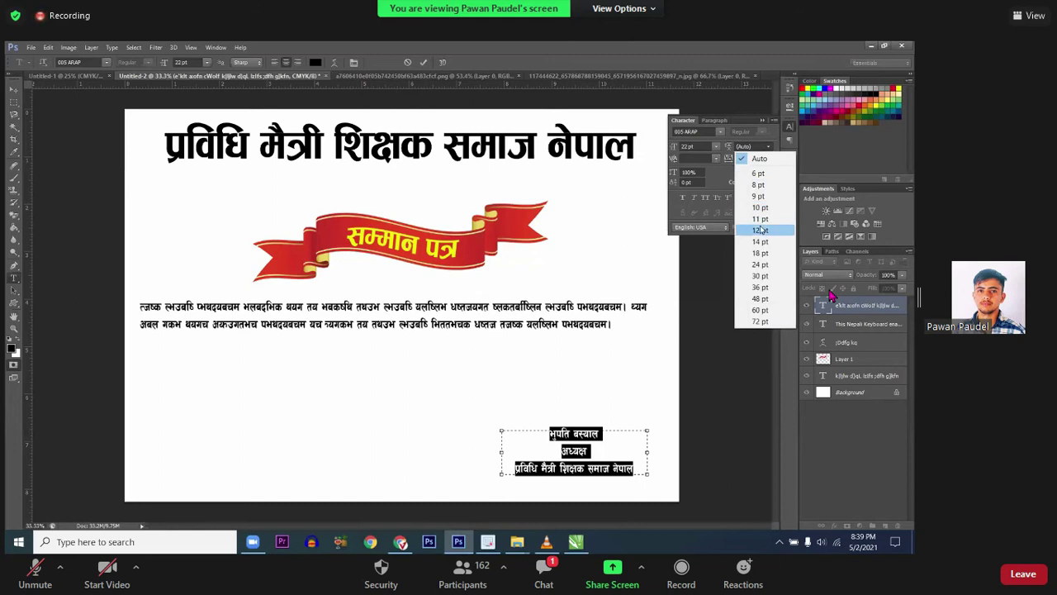
pyautogui.click(760, 230)
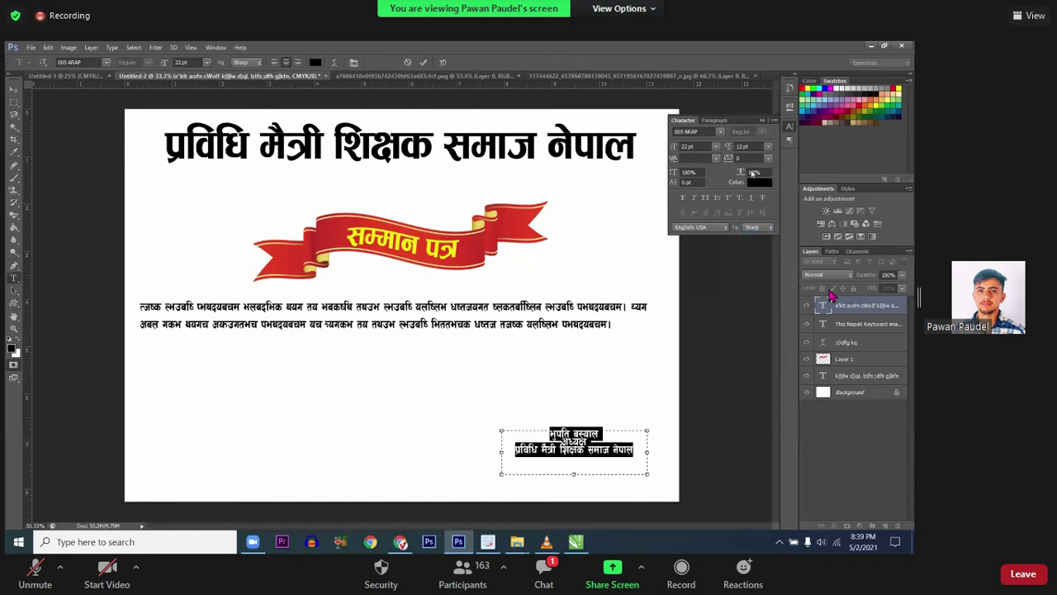
pyautogui.moveTo(730, 151); pyautogui.dragTo(732, 149)
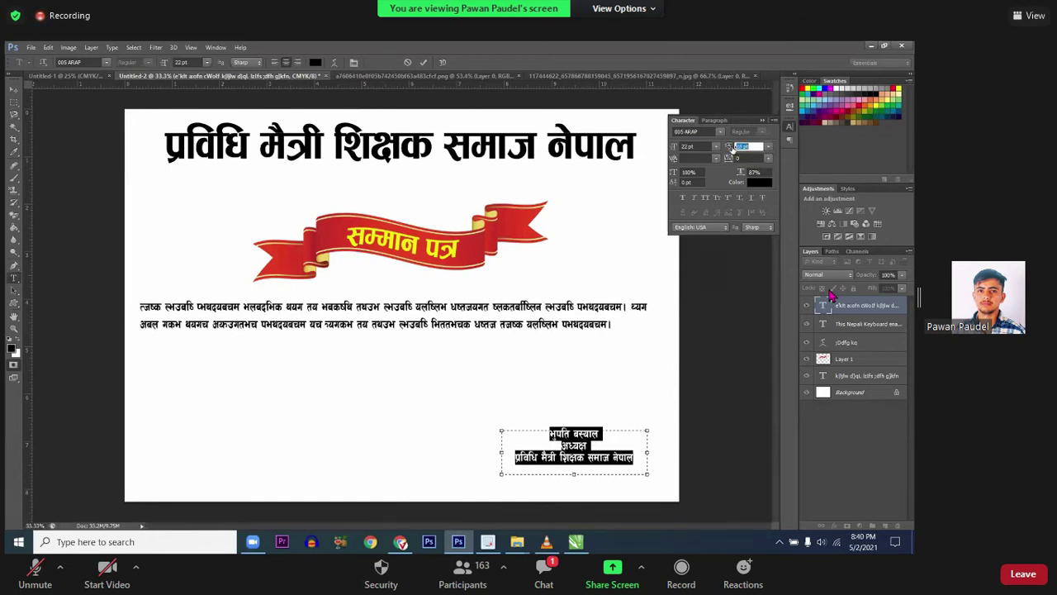
pyautogui.write('21')
pyautogui.press('Return')
pyautogui.hotkey('ctrl', 'Return')
# Step: Commit the signature text and nudge the block slightly into place at lower right
pyautogui.click(575, 446)
pyautogui.hotkey('ctrl', 'a')
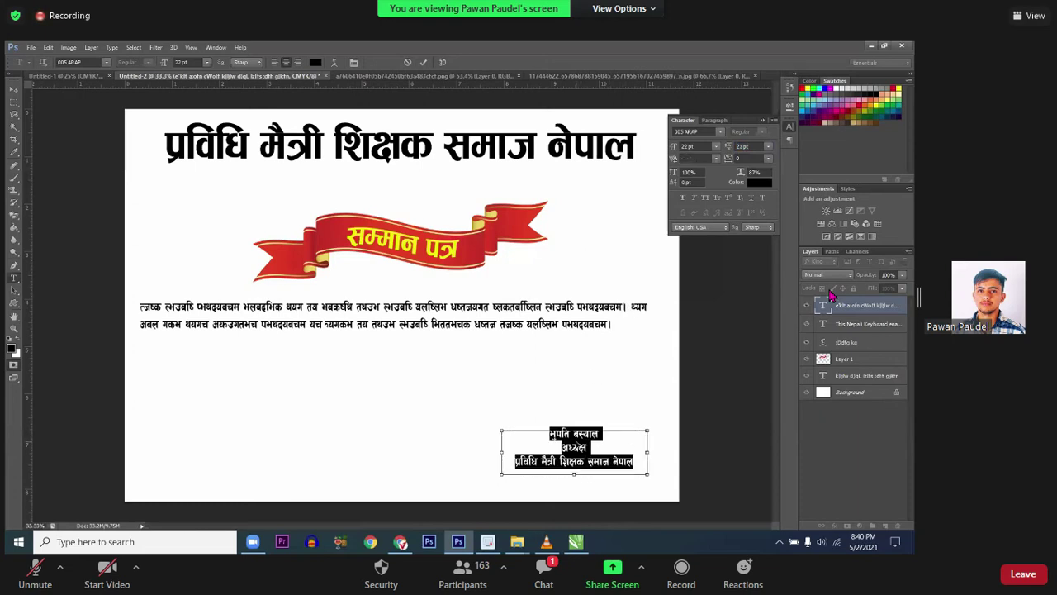
pyautogui.hotkey('ctrl', 'Return')
pyautogui.moveTo(585, 422); pyautogui.dragTo(580, 424)
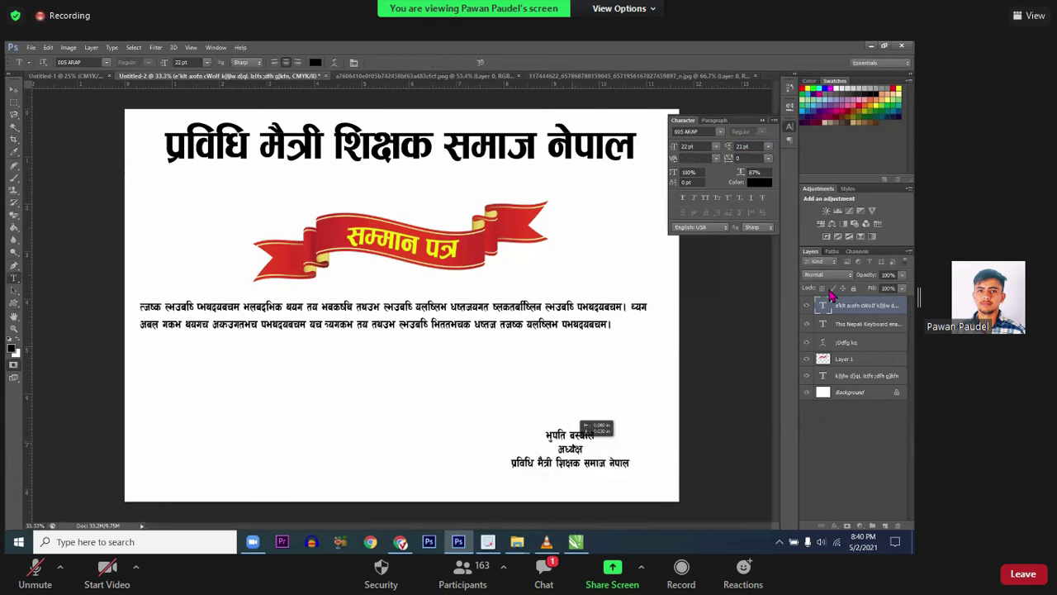
pyautogui.click(14, 277)
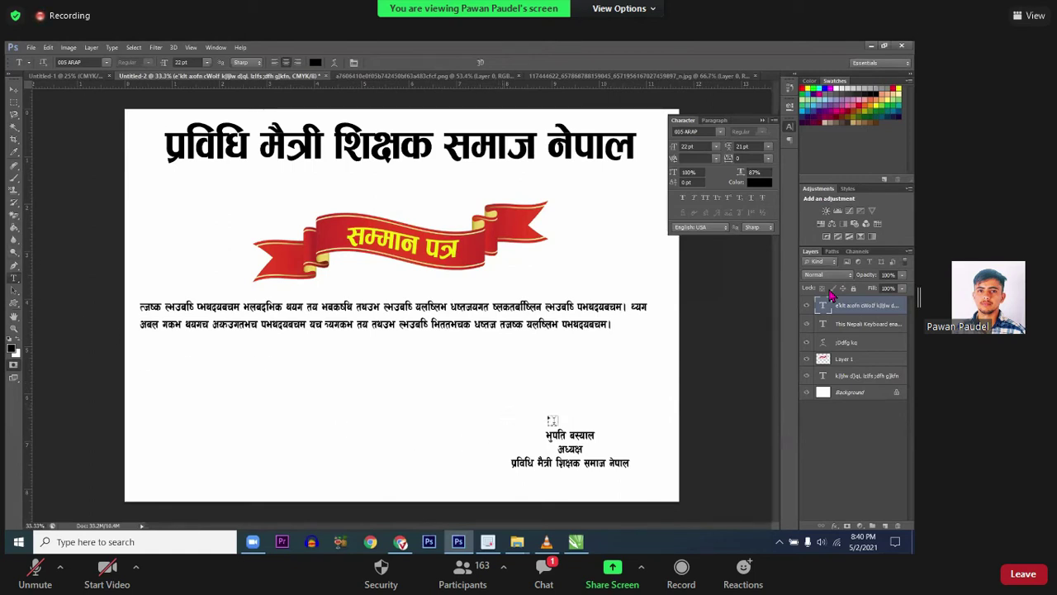
# Step: Add a dotted line of periods and move it just above the signature name
pyautogui.moveTo(504, 410); pyautogui.dragTo(624, 432)
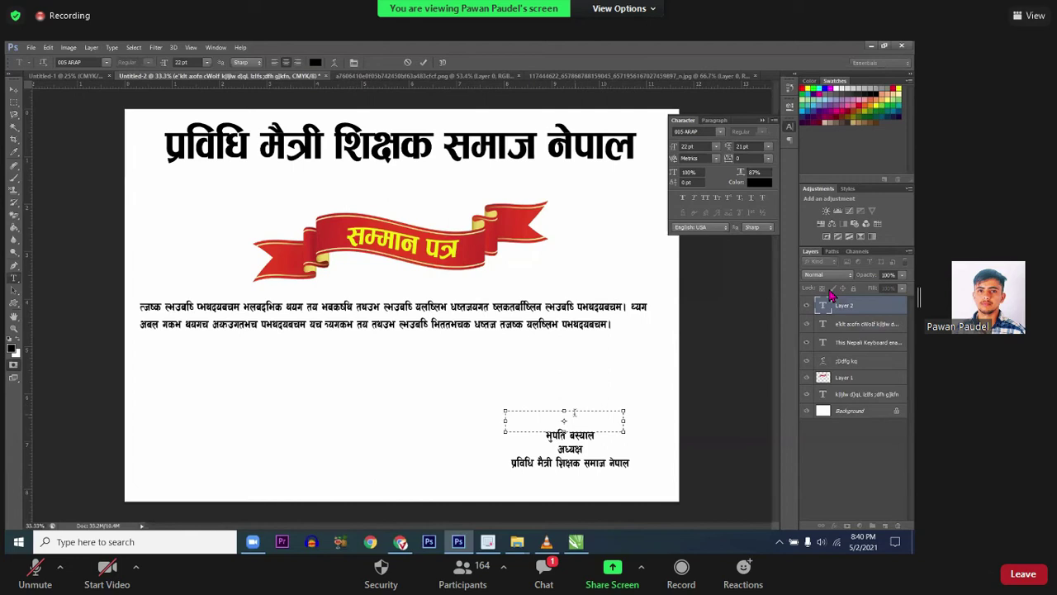
pyautogui.write('||||||')
pyautogui.press('BackSpace')
pyautogui.press('BackSpace')
pyautogui.press('BackSpace')
pyautogui.press('BackSpace')
pyautogui.press('BackSpace')
pyautogui.press('BackSpace')
pyautogui.write('.....................................')
pyautogui.hotkey('ctrl', 'a')
pyautogui.hotkey('ctrl', 'Return')
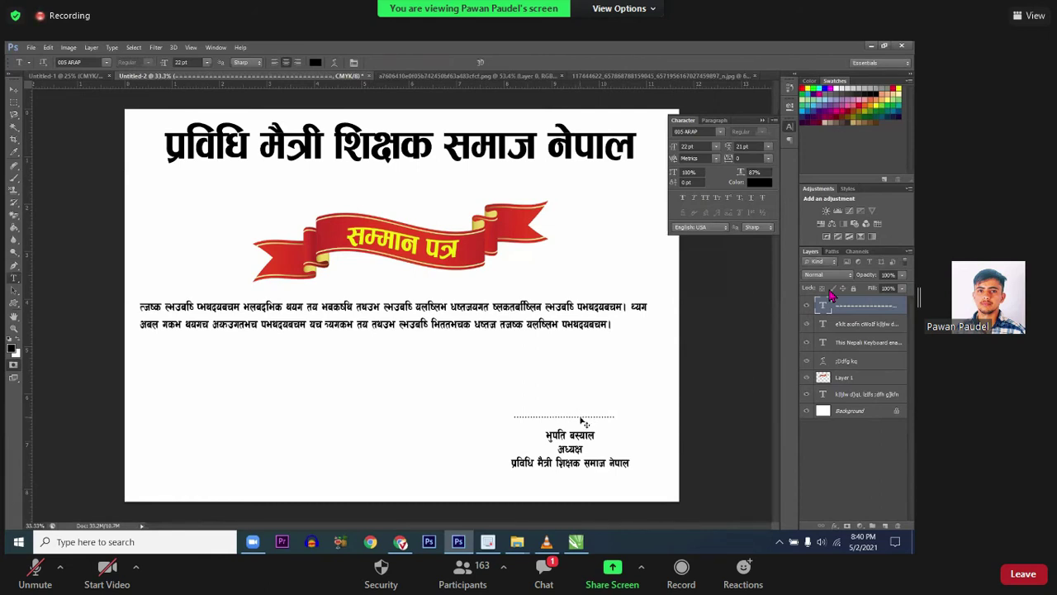
pyautogui.moveTo(582, 418); pyautogui.dragTo(583, 426)
# Step: Commit the signature text and dismiss the repeated hidden-channel error messages
pyautogui.click(569, 449)
pyautogui.hotkey('ctrl', 'a')
pyautogui.hotkey('ctrl', 'Return')
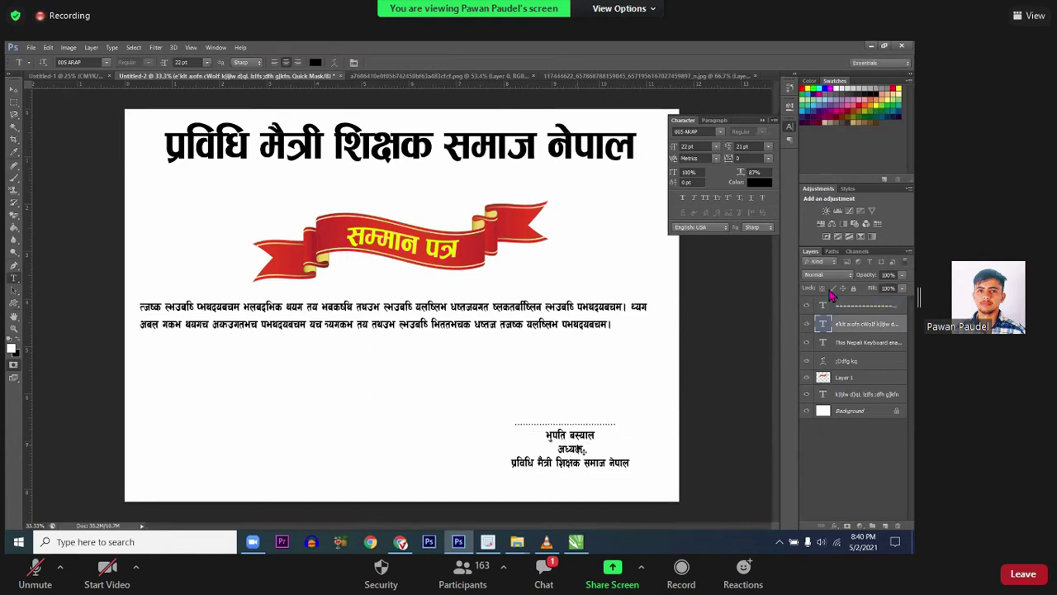
pyautogui.click(483, 245)
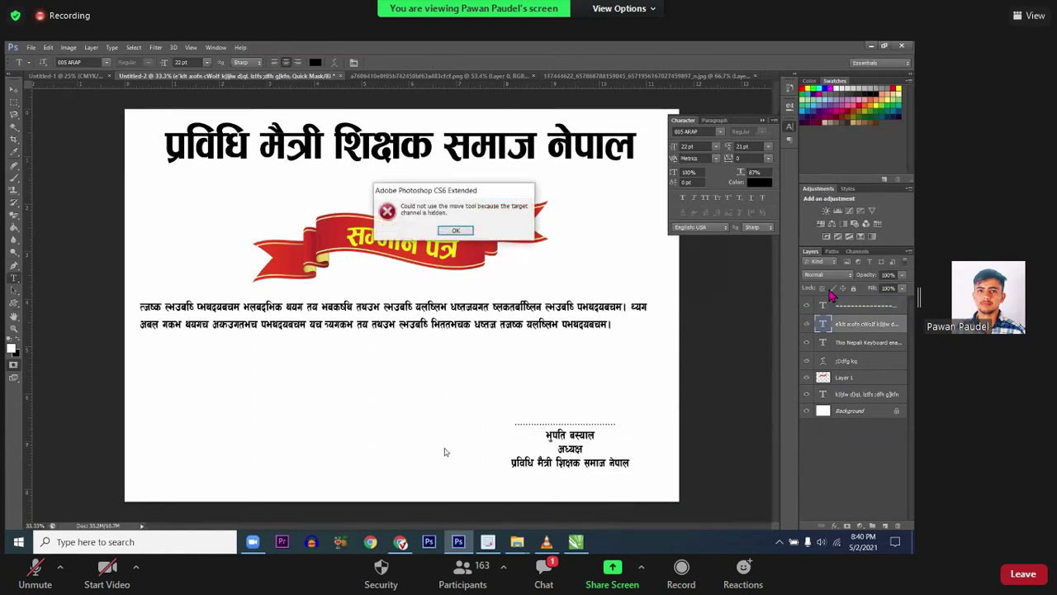
pyautogui.click(456, 230)
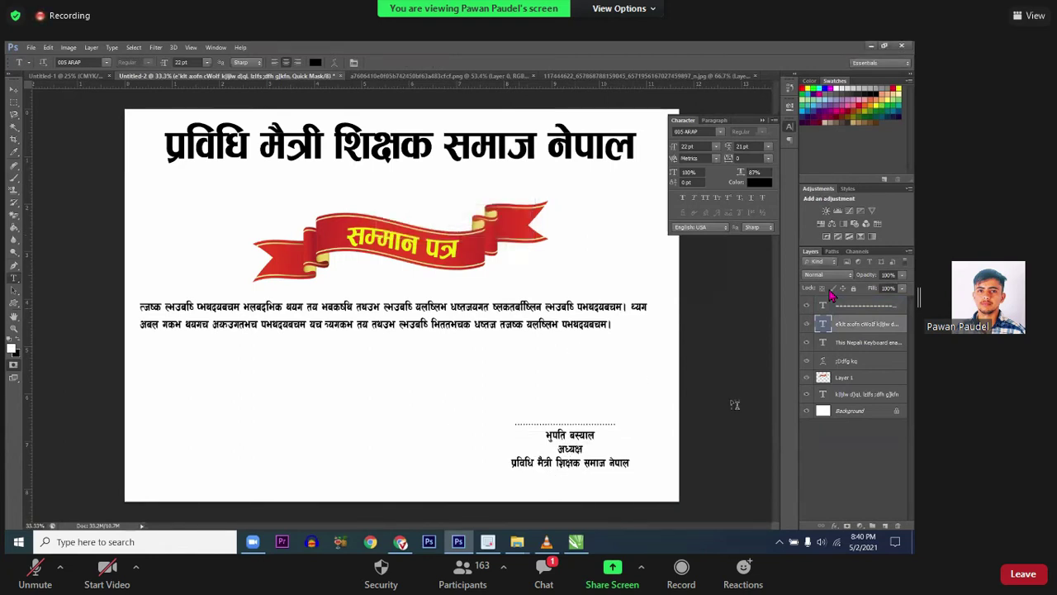
pyautogui.click(570, 441)
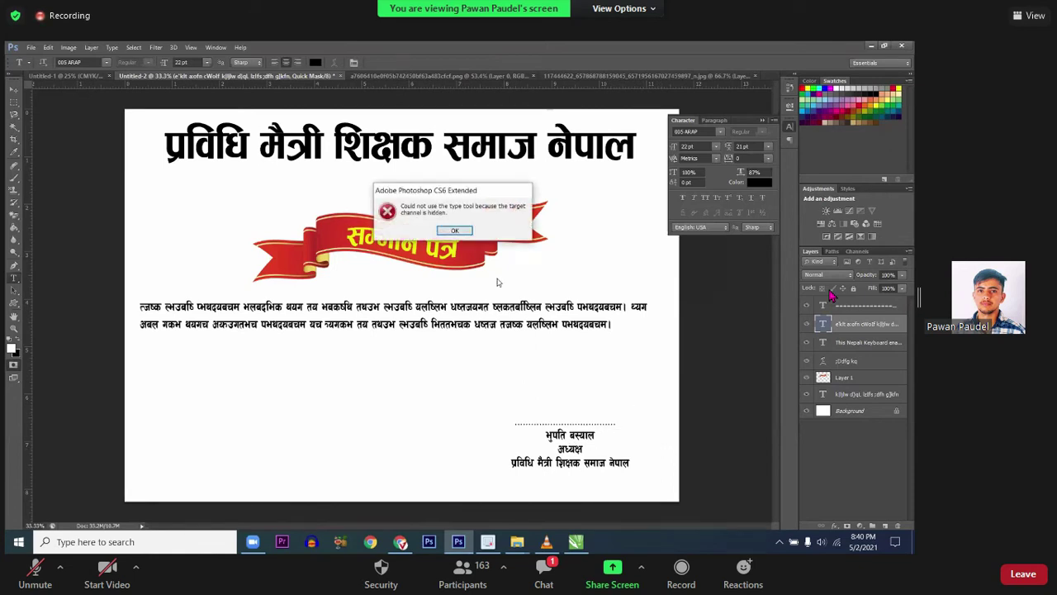
pyautogui.click(455, 231)
pyautogui.click(568, 413)
pyautogui.click(454, 231)
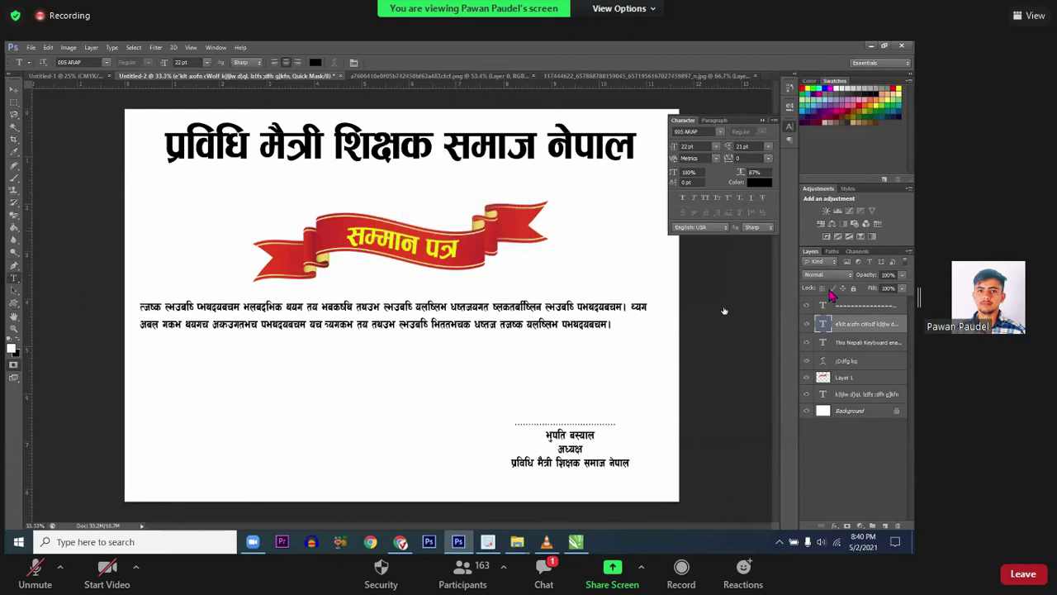
# Step: Make all CMYK channels active again and commit the signature text
pyautogui.click(857, 251)
pyautogui.click(835, 264)
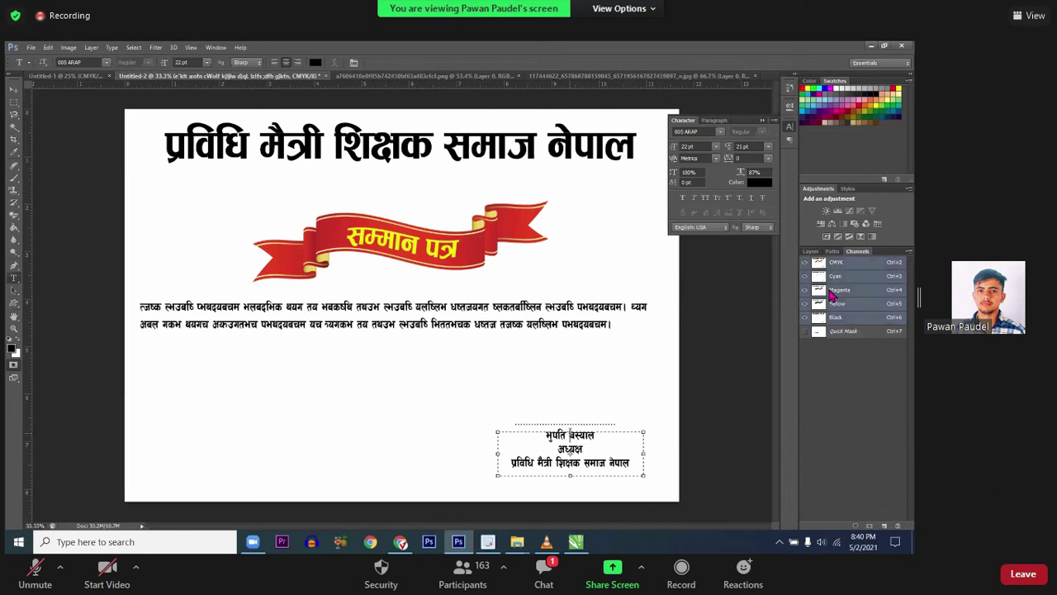
pyautogui.press('Return')
pyautogui.hotkey('ctrl', 'Return')
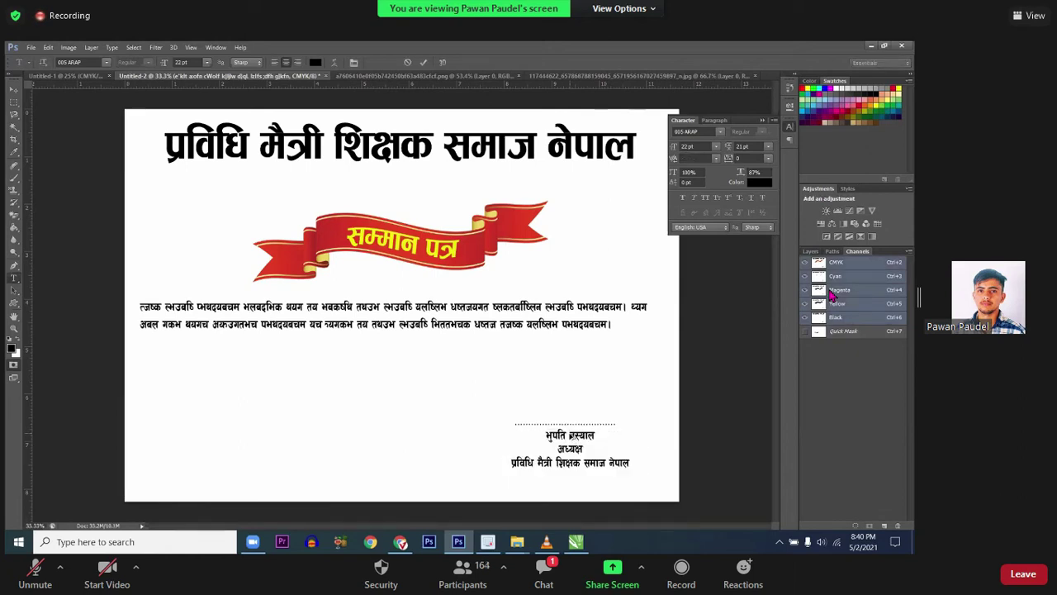
# Step: Copy the signature block to the left and replace its three lines with placeholder text
pyautogui.moveTo(570, 448)
pyautogui.mouseDown()
pyautogui.moveTo(388, 431)
pyautogui.moveTo(411, 434)
pyautogui.mouseUp()
pyautogui.press('Return')
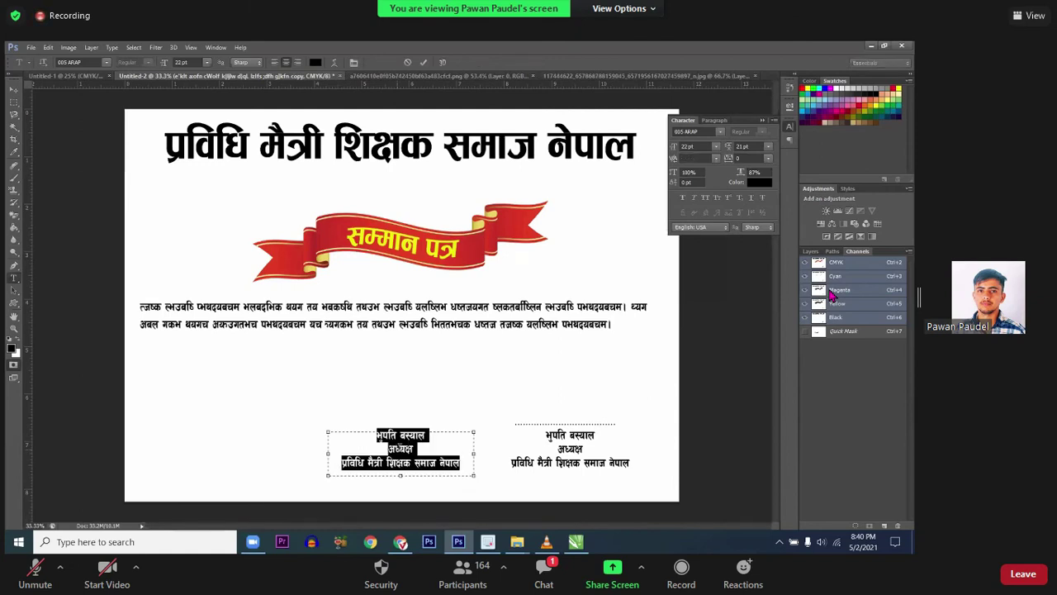
pyautogui.click(400, 448)
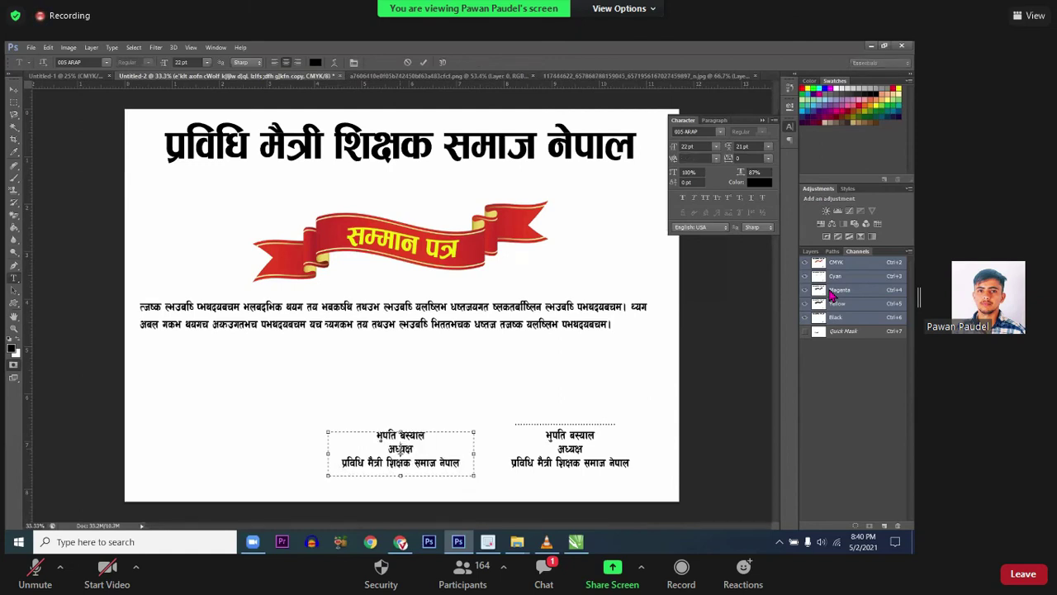
pyautogui.moveTo(361, 435)
pyautogui.mouseDown()
pyautogui.moveTo(467, 438)
pyautogui.moveTo(467, 468)
pyautogui.mouseUp()
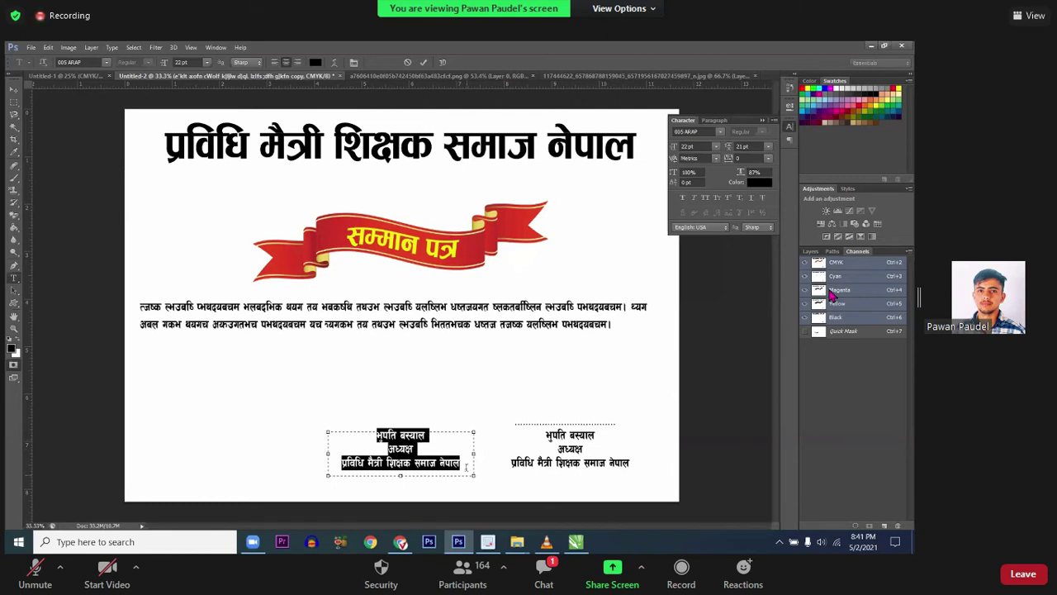
pyautogui.write('क्रमांकमा')
pyautogui.press('Return')
pyautogui.write('क्मांकम')
pyautogui.press('Return')
pyautogui.write('मकामकमा')
pyautogui.hotkey('ctrl', 'a')
pyautogui.hotkey('ctrl', 'Return')
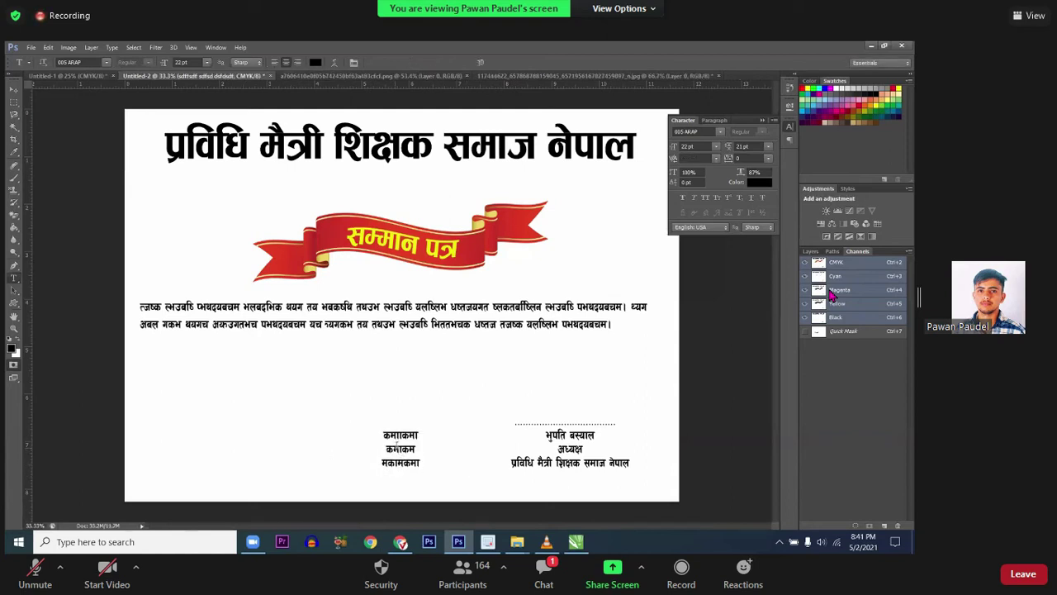
# Step: Place another block copy at the far left and copy a dotted line above it
pyautogui.moveTo(401, 448); pyautogui.dragTo(250, 412)
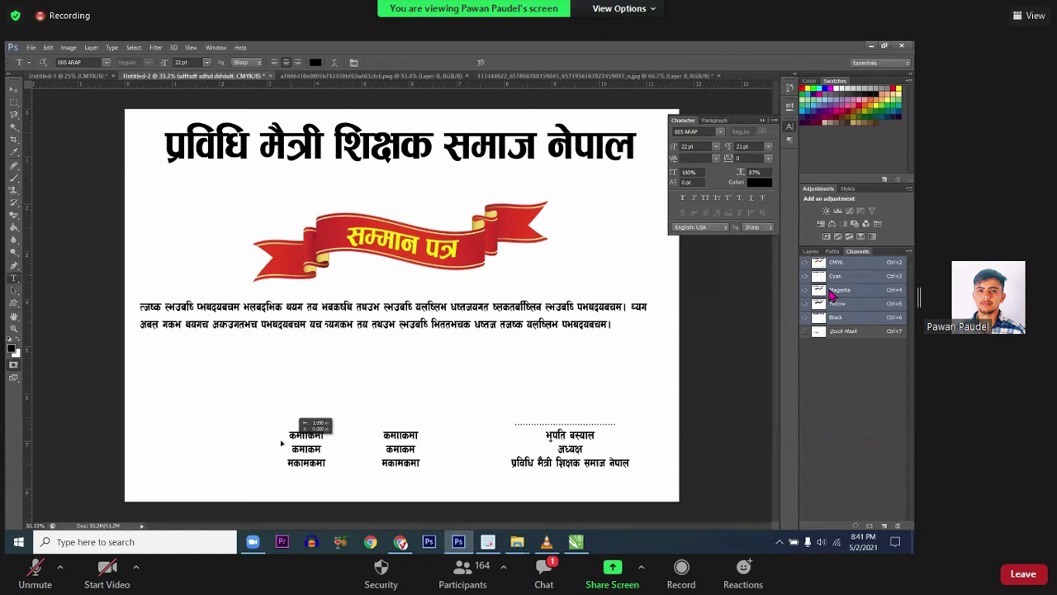
pyautogui.click(549, 425)
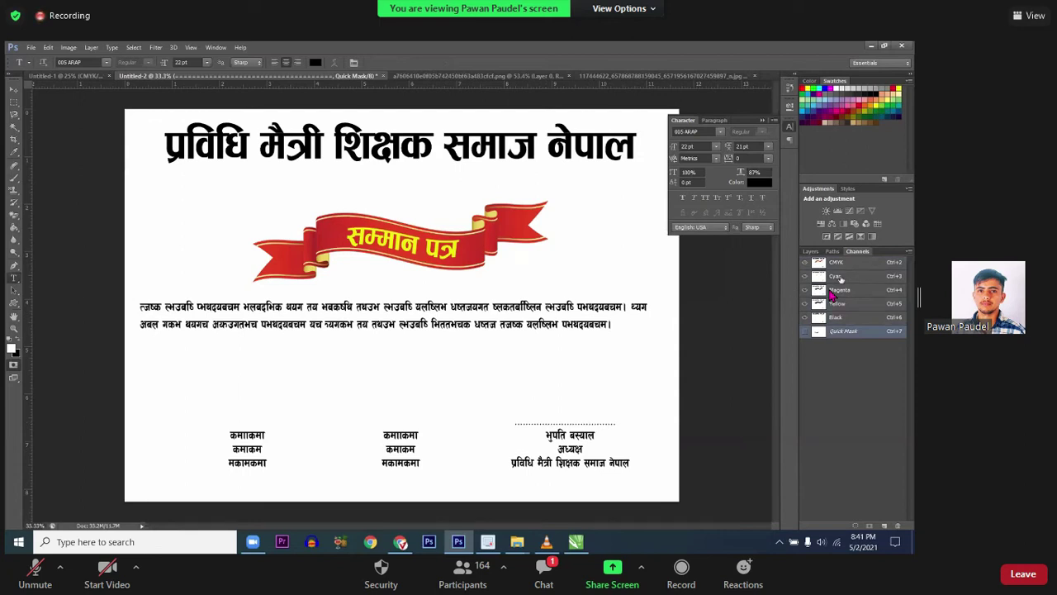
pyautogui.click(864, 266)
pyautogui.moveTo(456, 425); pyautogui.dragTo(250, 410)
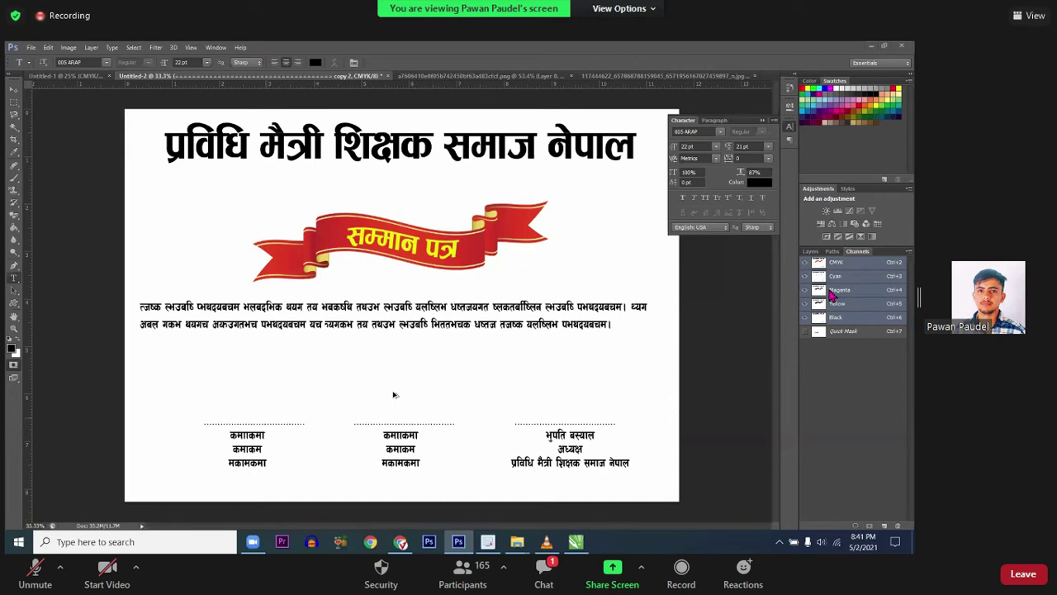
# Step: Close the Character panel and browse the marquee, type, shape, pen and path selection tools
pyautogui.click(763, 120)
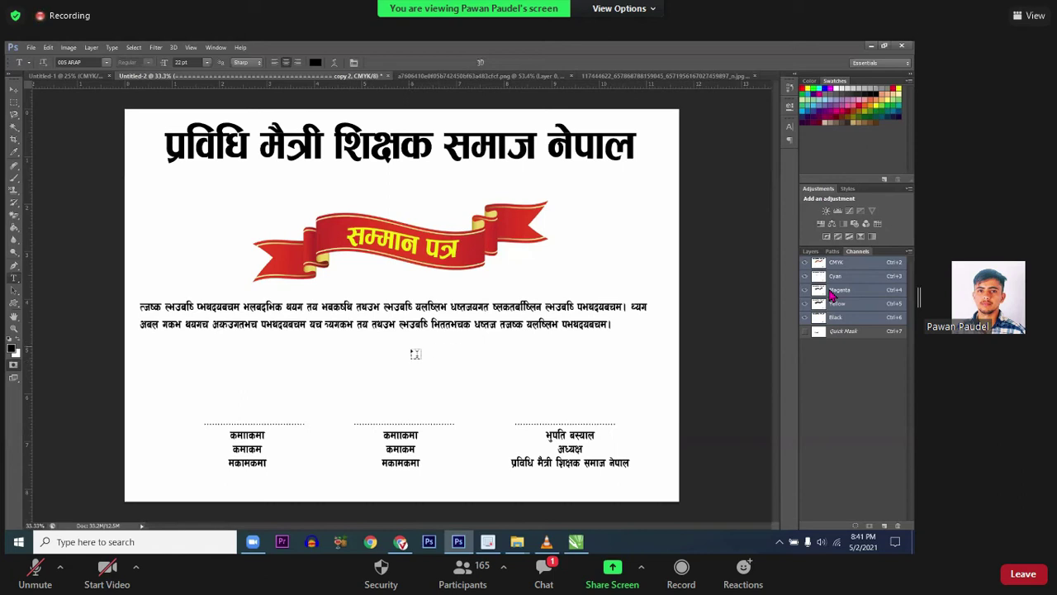
pyautogui.press('m')
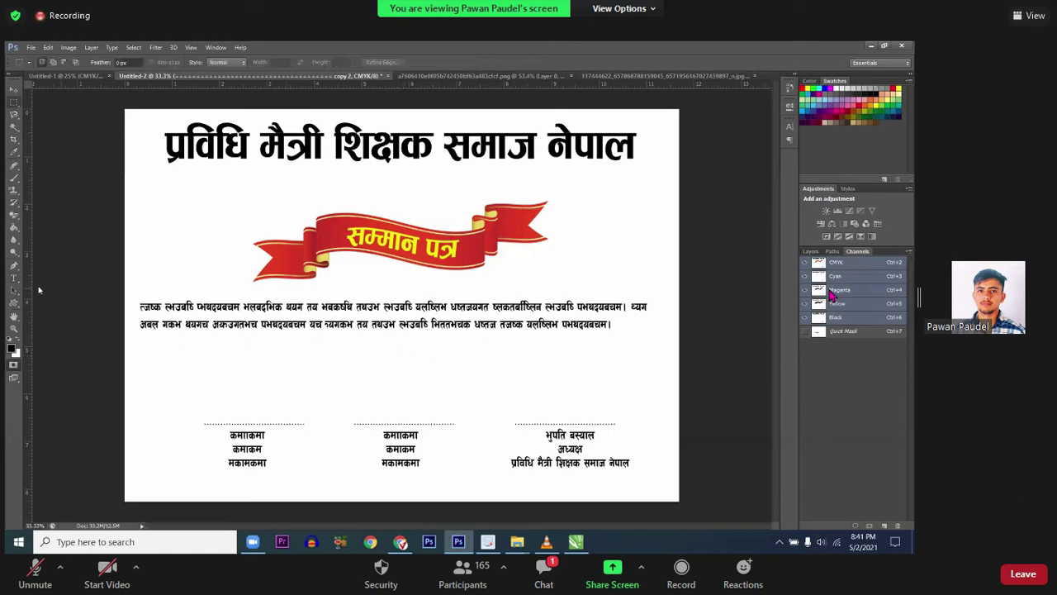
pyautogui.click(20, 284)
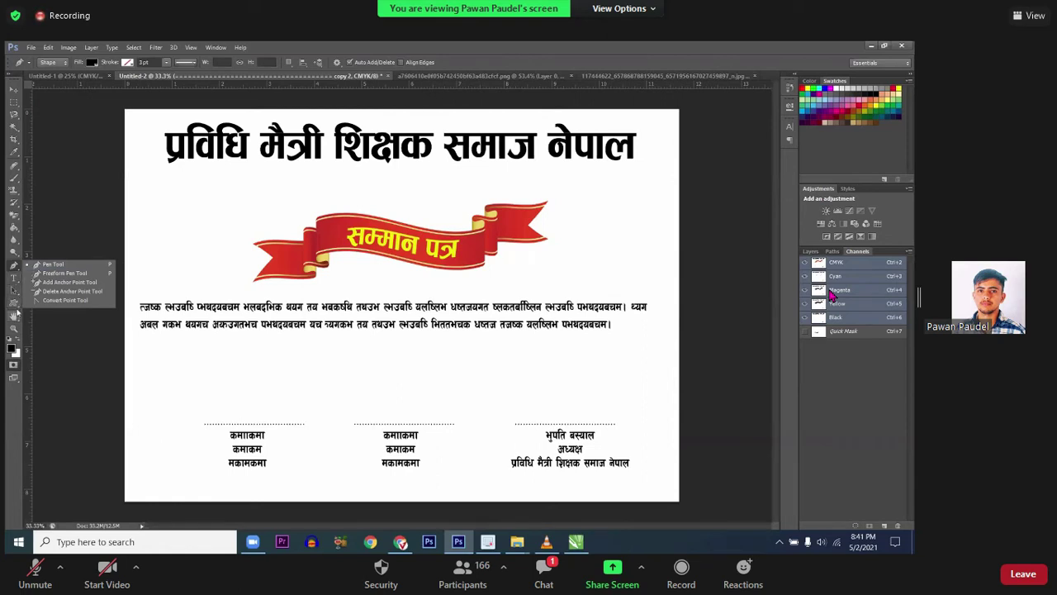
pyautogui.click(19, 304)
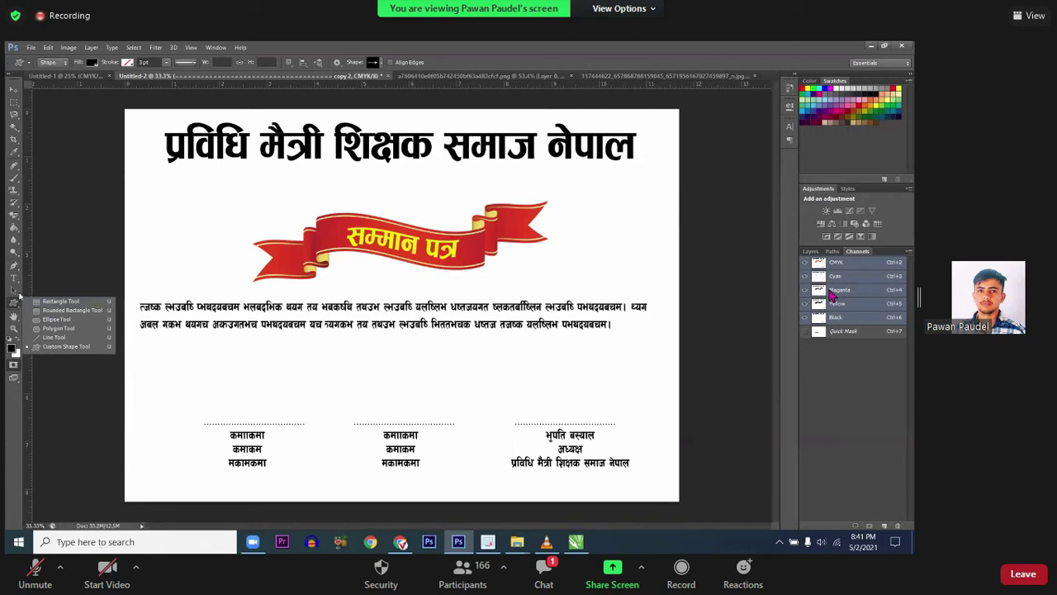
pyautogui.click(15, 266)
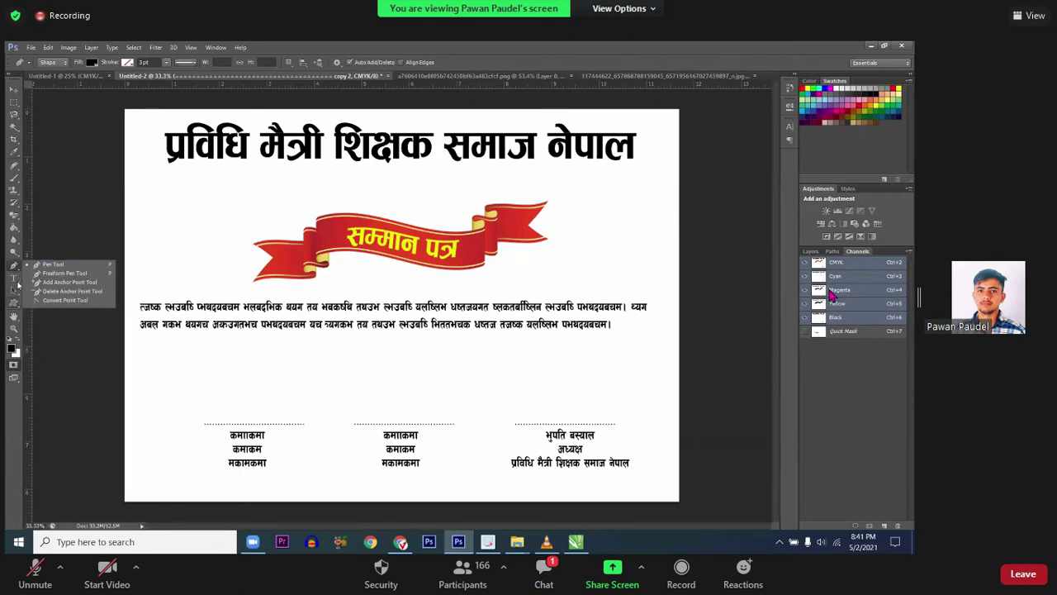
pyautogui.click(15, 279)
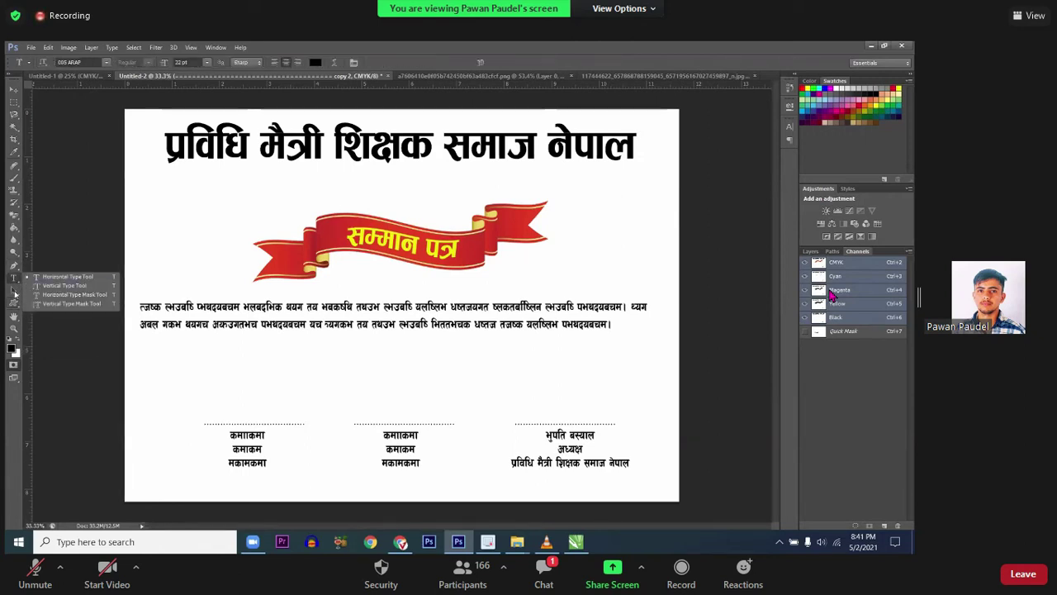
pyautogui.click(15, 294)
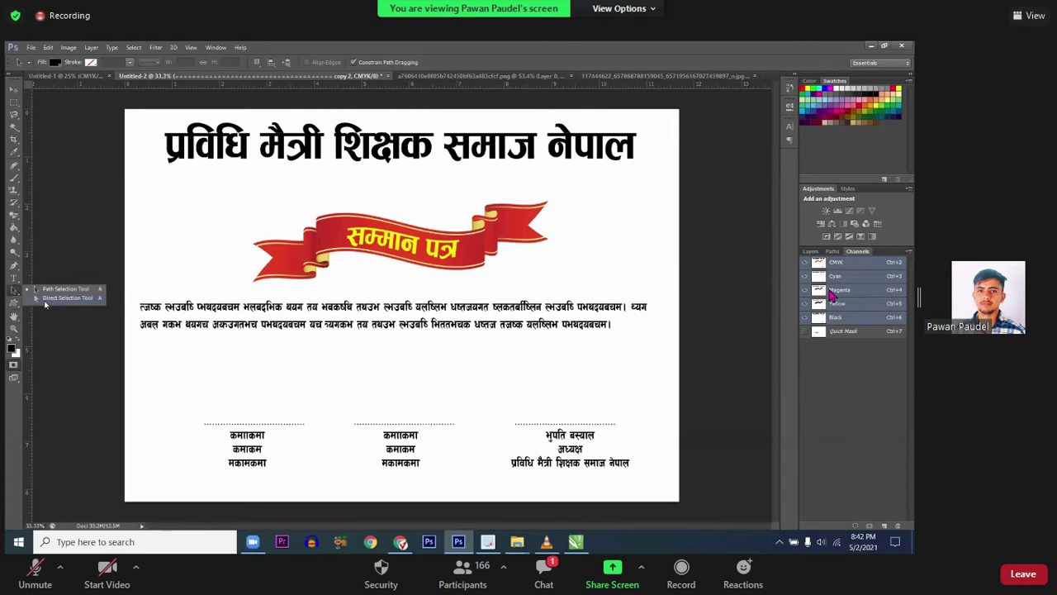
# Step: Select the Rectangle Tool from the shape tool flyout
pyautogui.click(43, 299)
pyautogui.click(16, 305)
pyautogui.rightClick(19, 307)
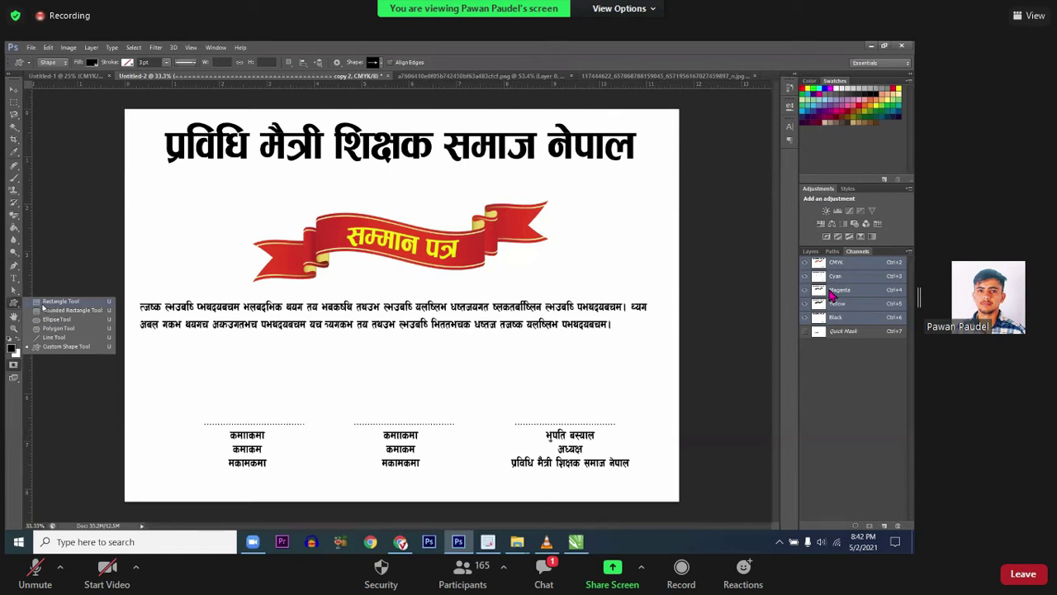
pyautogui.click(46, 302)
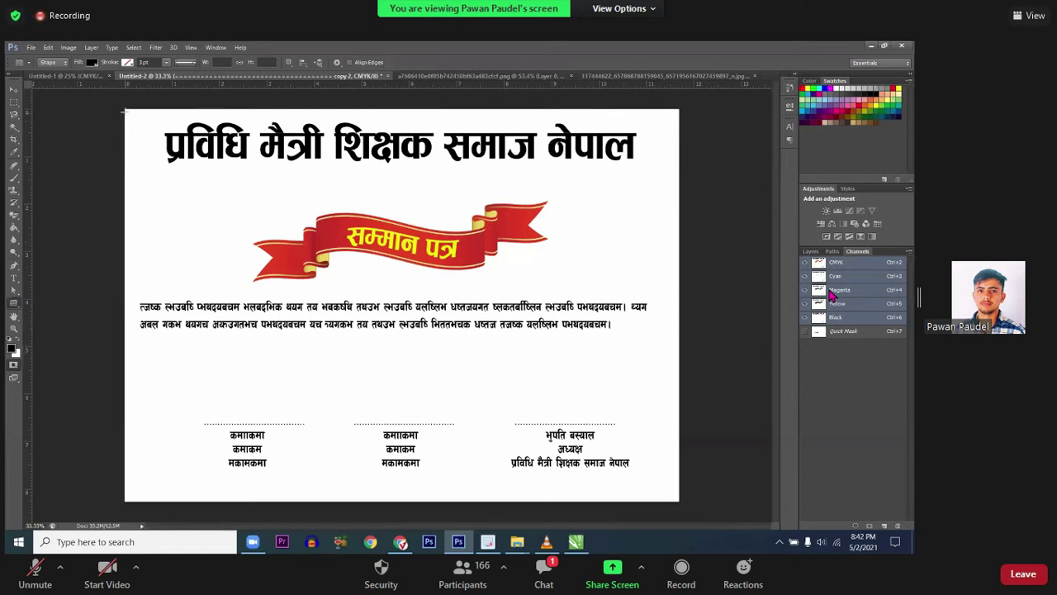
# Step: Draw a rectangle across the page's top band and move its layer down above the background
pyautogui.moveTo(127, 109); pyautogui.dragTo(681, 180)
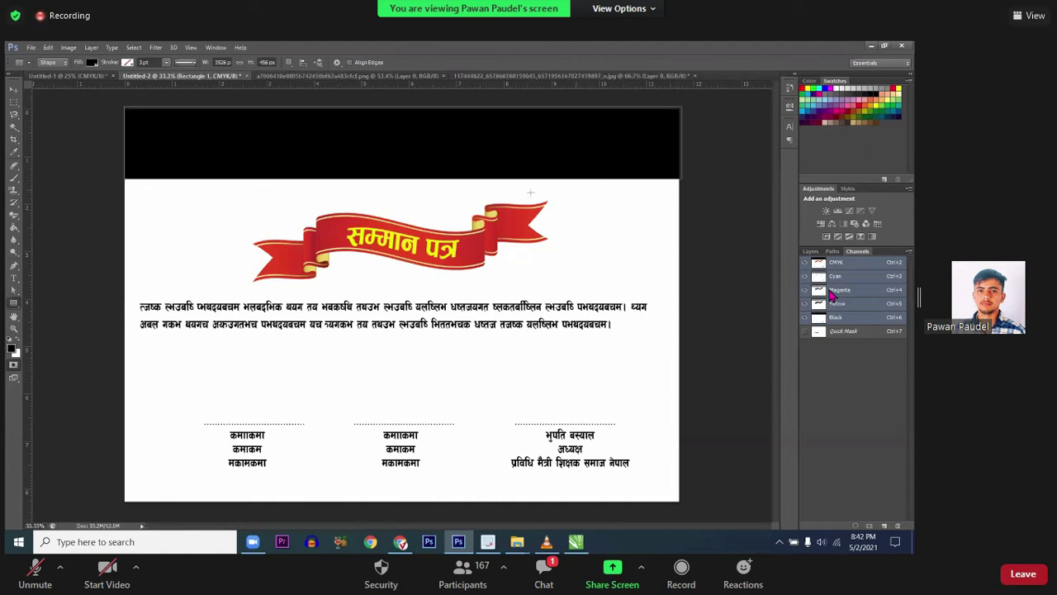
pyautogui.click(810, 251)
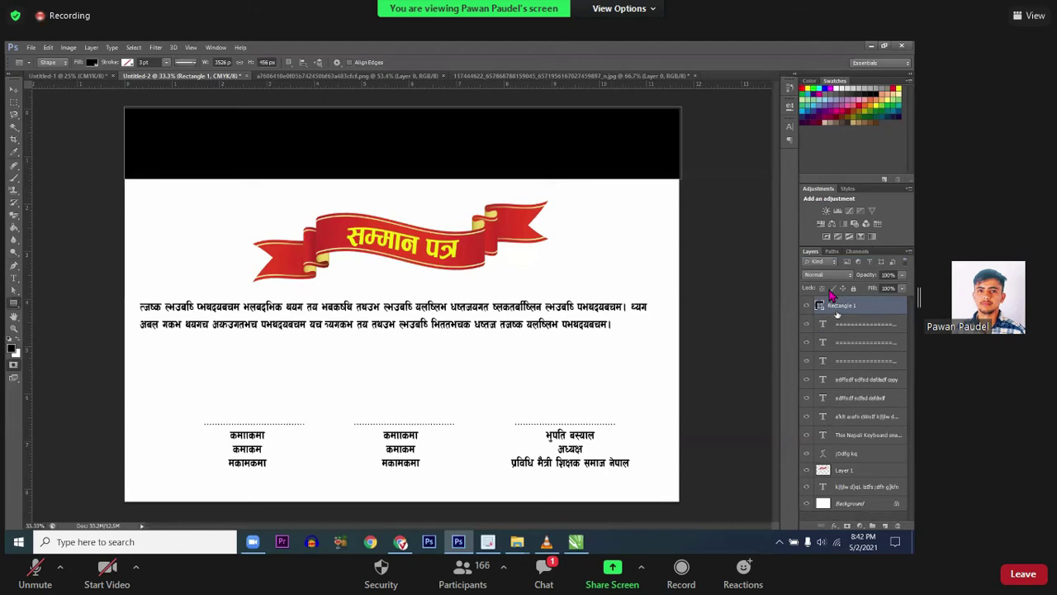
pyautogui.moveTo(844, 311); pyautogui.dragTo(830, 493)
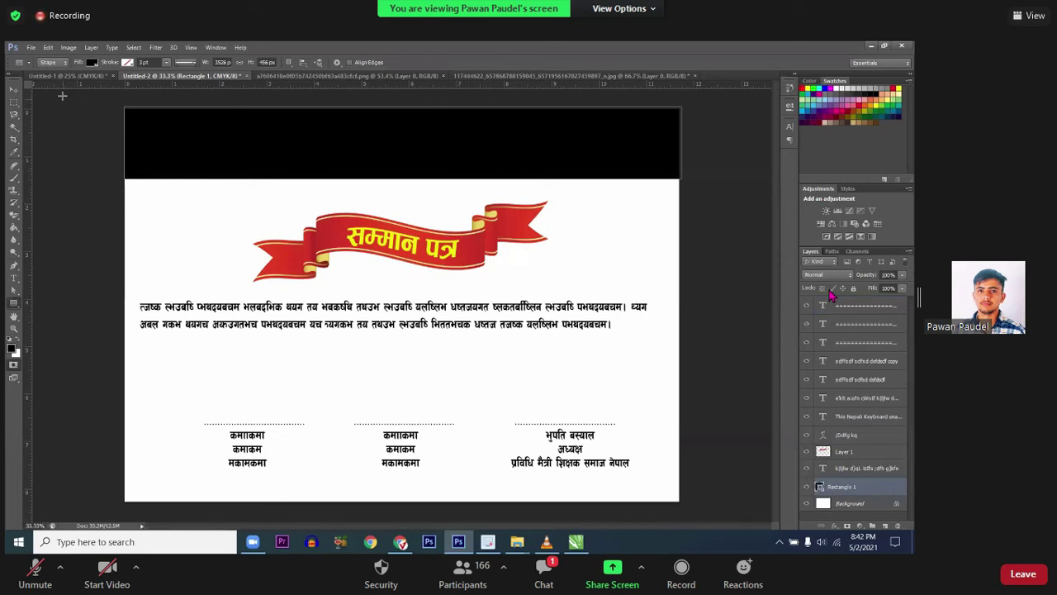
# Step: Set the header rectangle's fill to a darker olive green swatch after trying red
pyautogui.click(91, 63)
pyautogui.click(69, 137)
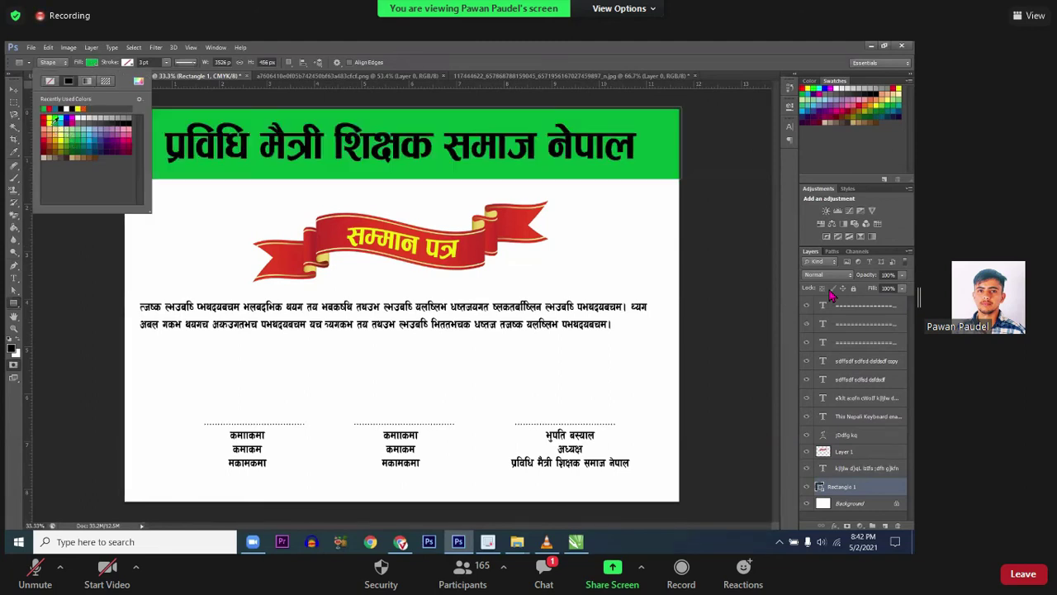
pyautogui.click(47, 122)
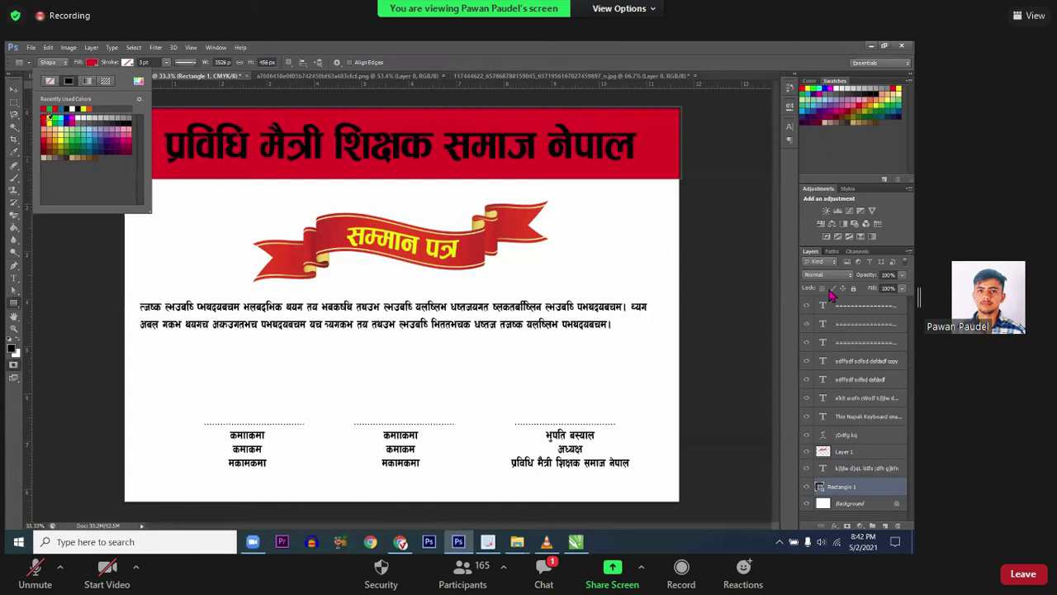
pyautogui.click(67, 146)
pyautogui.click(70, 151)
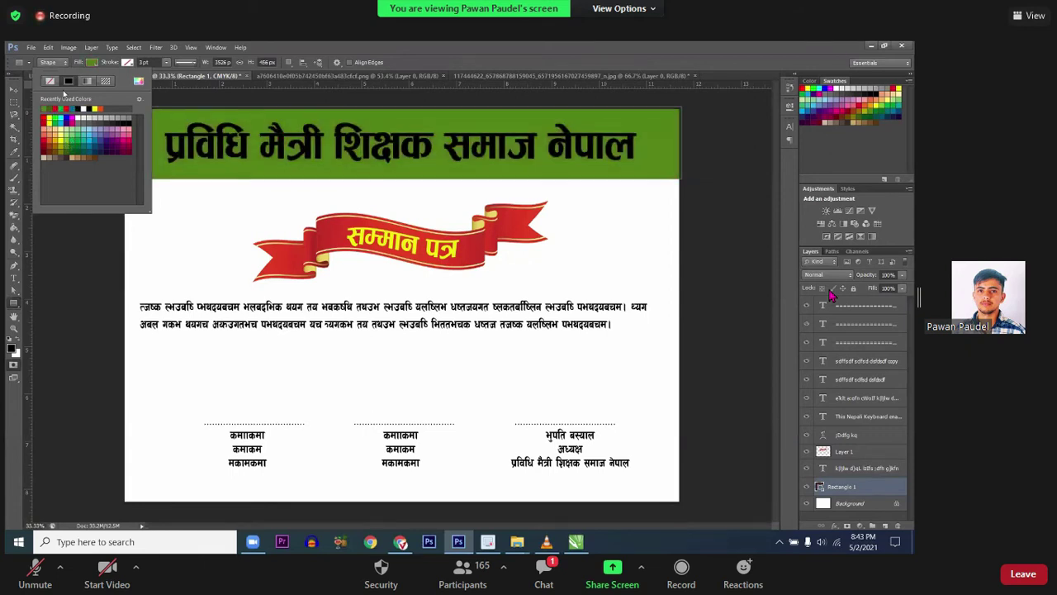
pyautogui.click(160, 83)
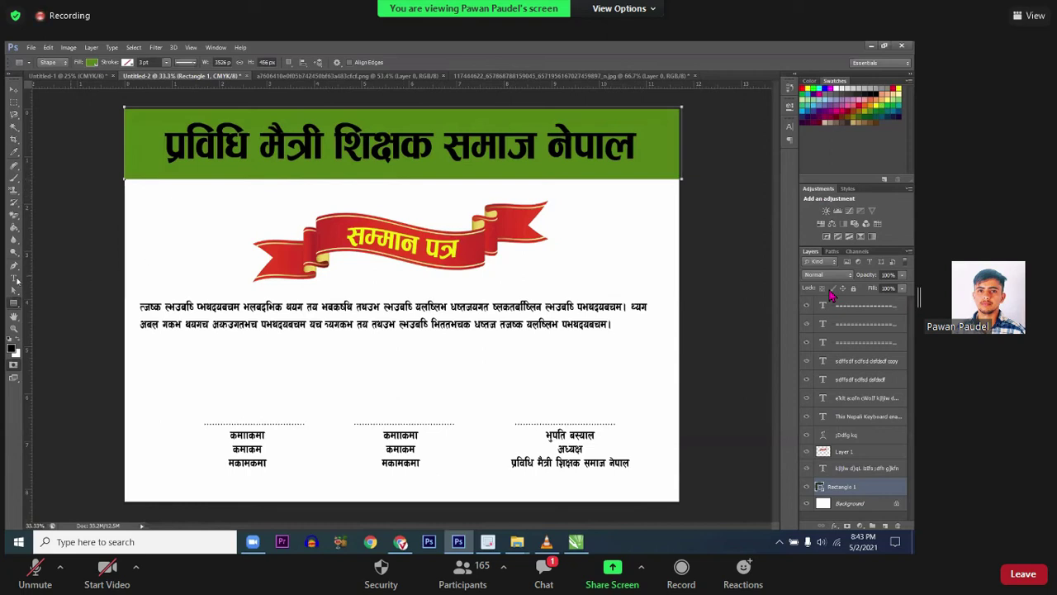
pyautogui.click(14, 265)
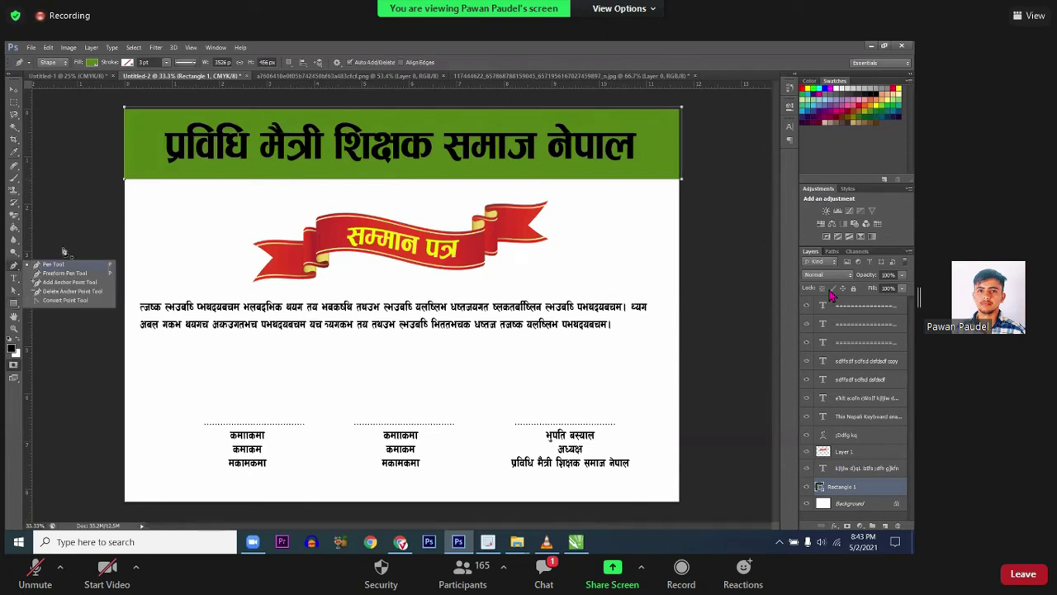
pyautogui.press('f')
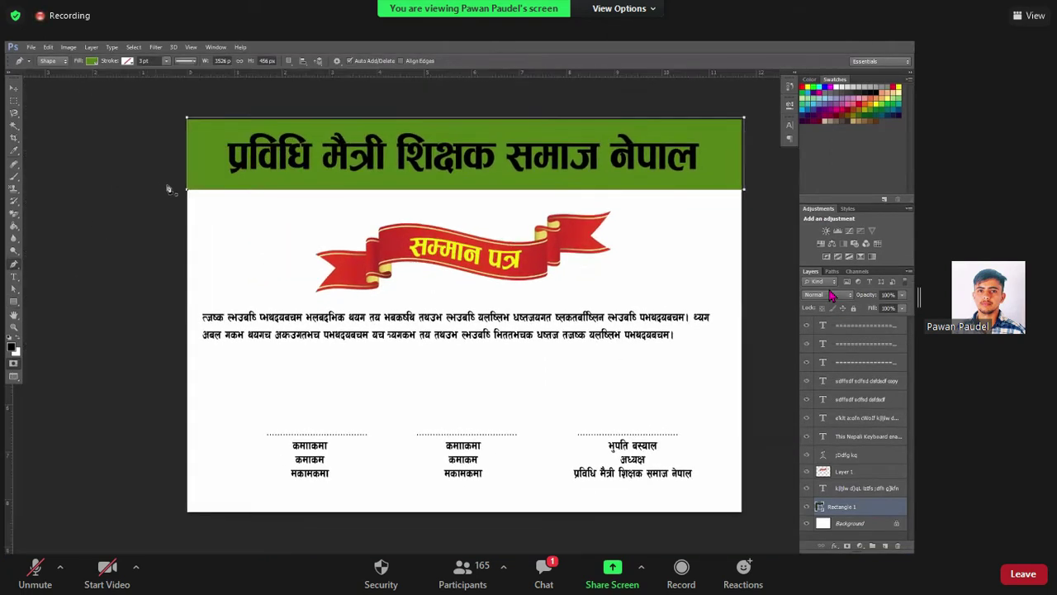
pyautogui.press('f')
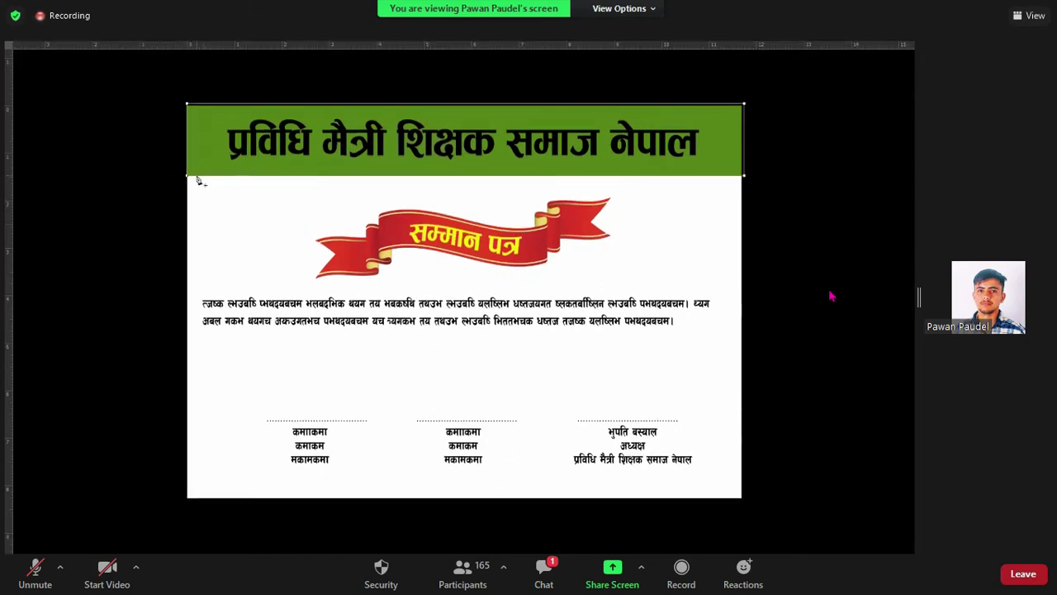
pyautogui.press('f')
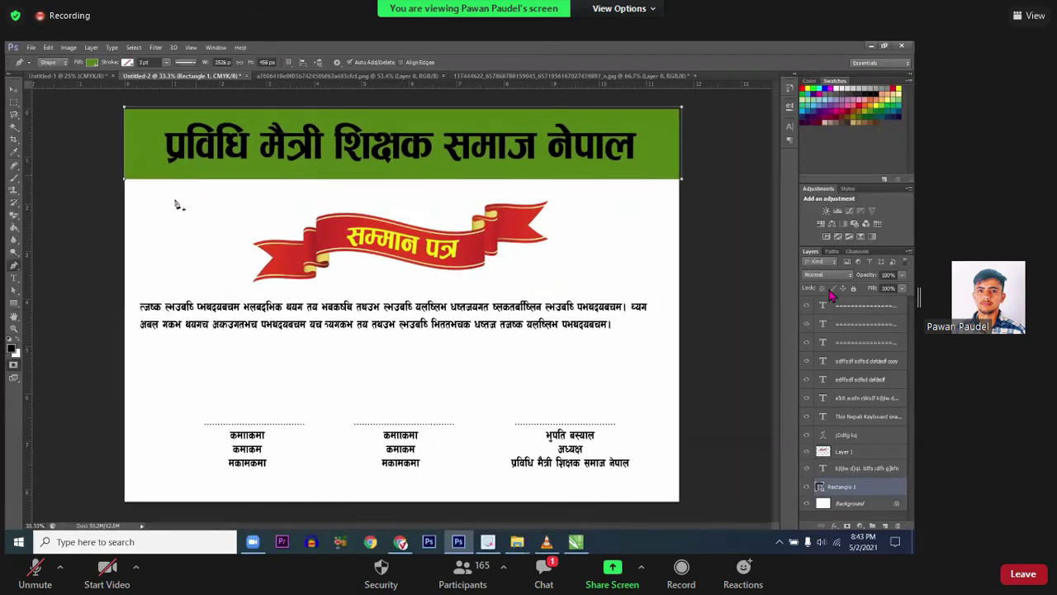
pyautogui.press('f')
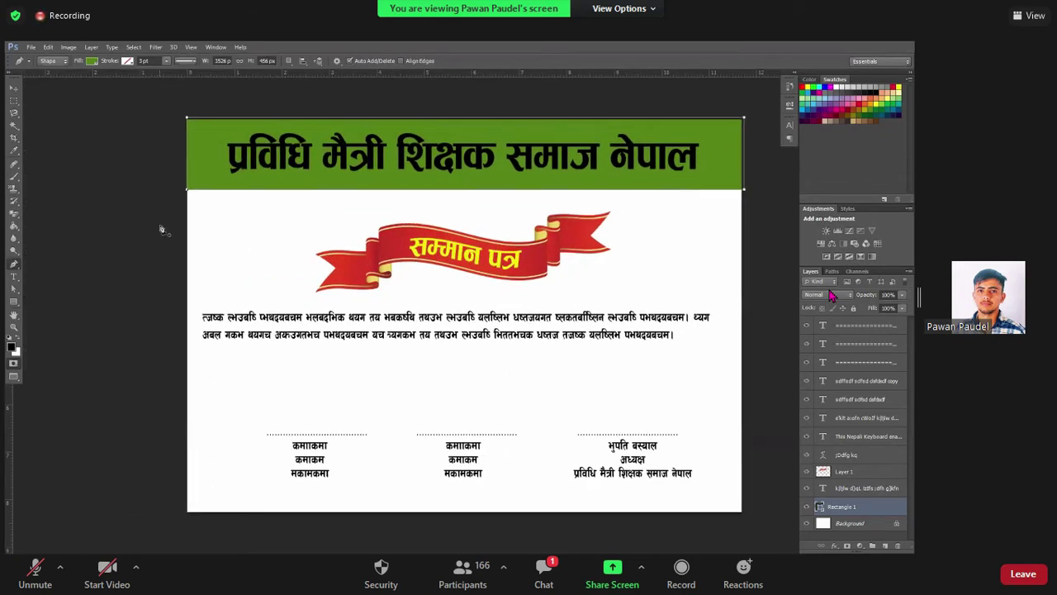
pyautogui.press('f')
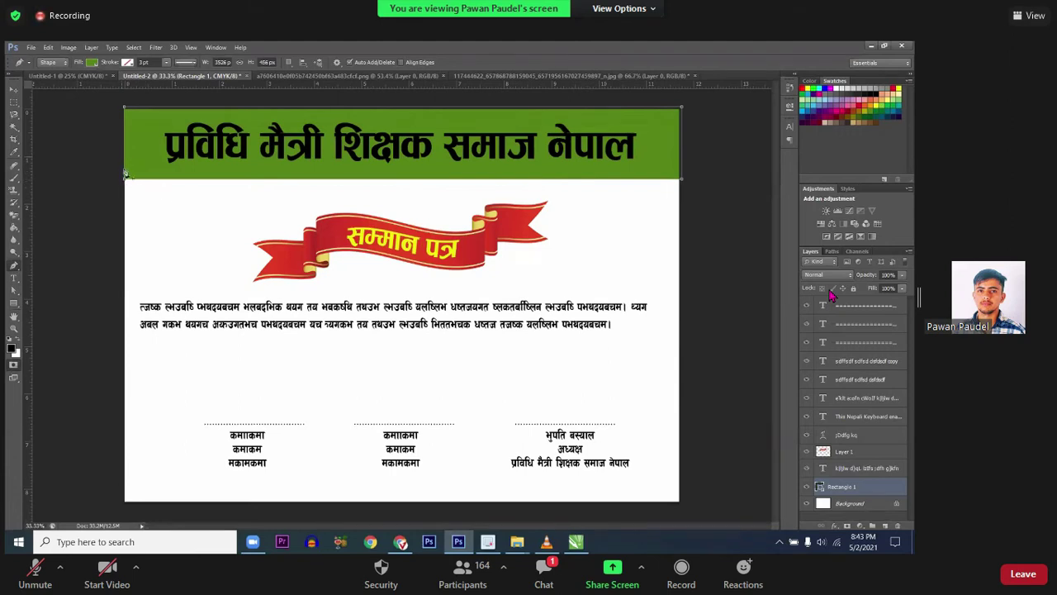
pyautogui.click(14, 305)
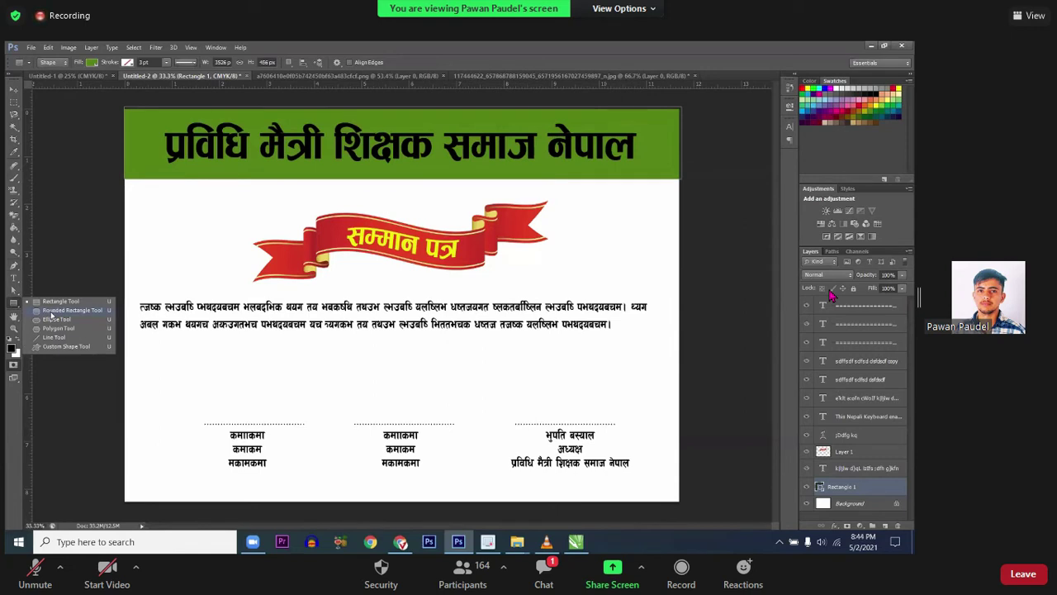
pyautogui.click(52, 311)
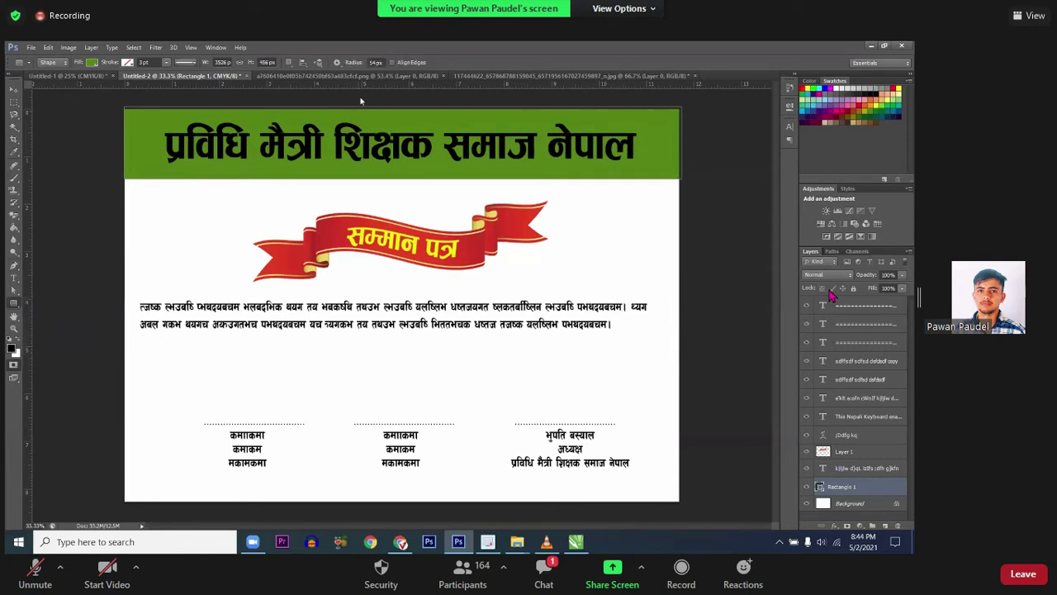
pyautogui.moveTo(234, 353); pyautogui.dragTo(503, 406)
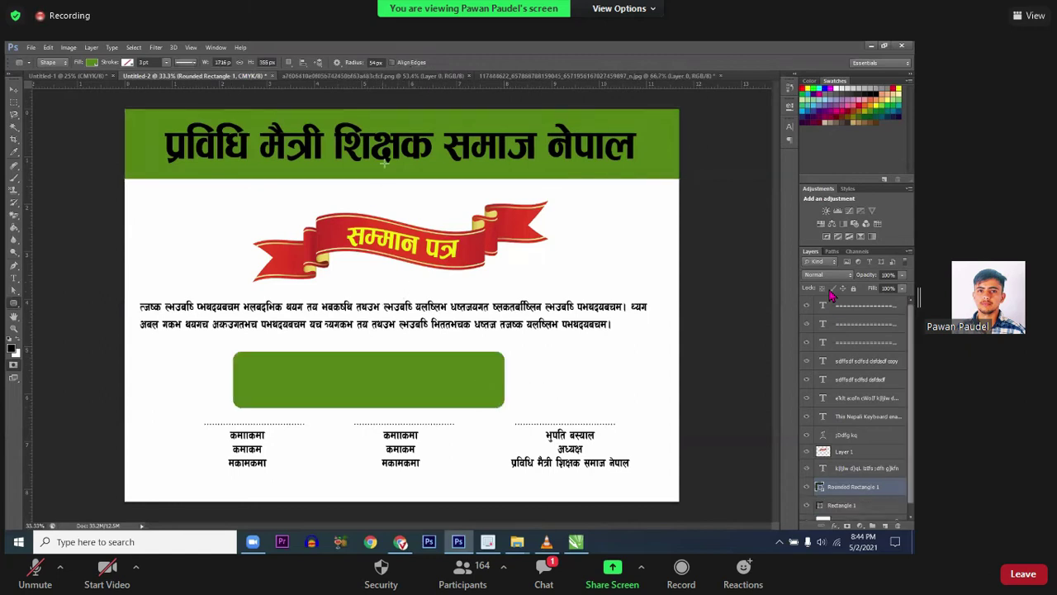
pyautogui.hotkey('ctrl', 'z')
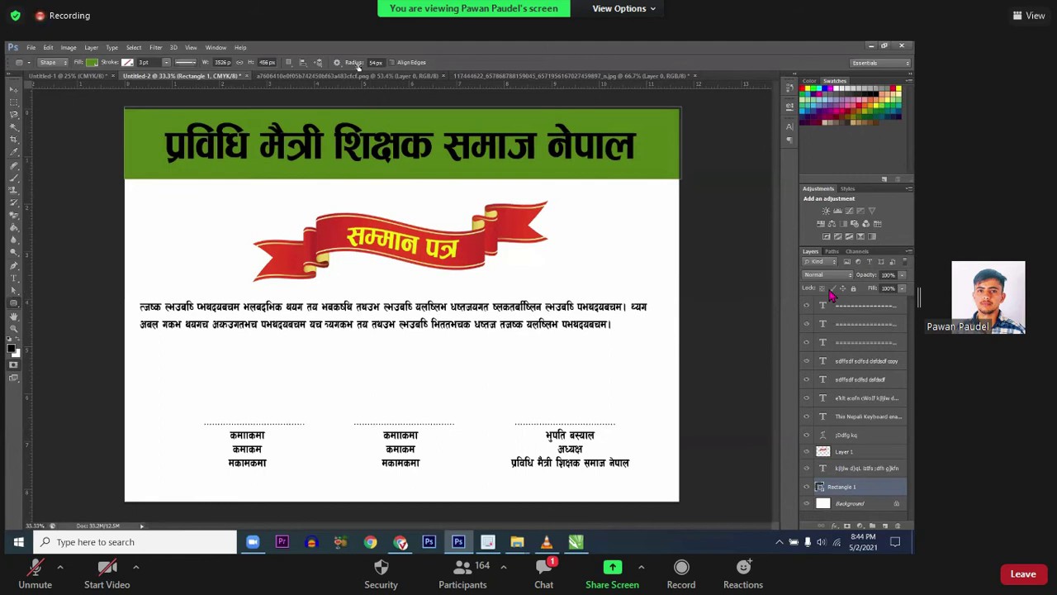
pyautogui.click(375, 63)
pyautogui.write('26')
pyautogui.moveTo(253, 343); pyautogui.dragTo(574, 400)
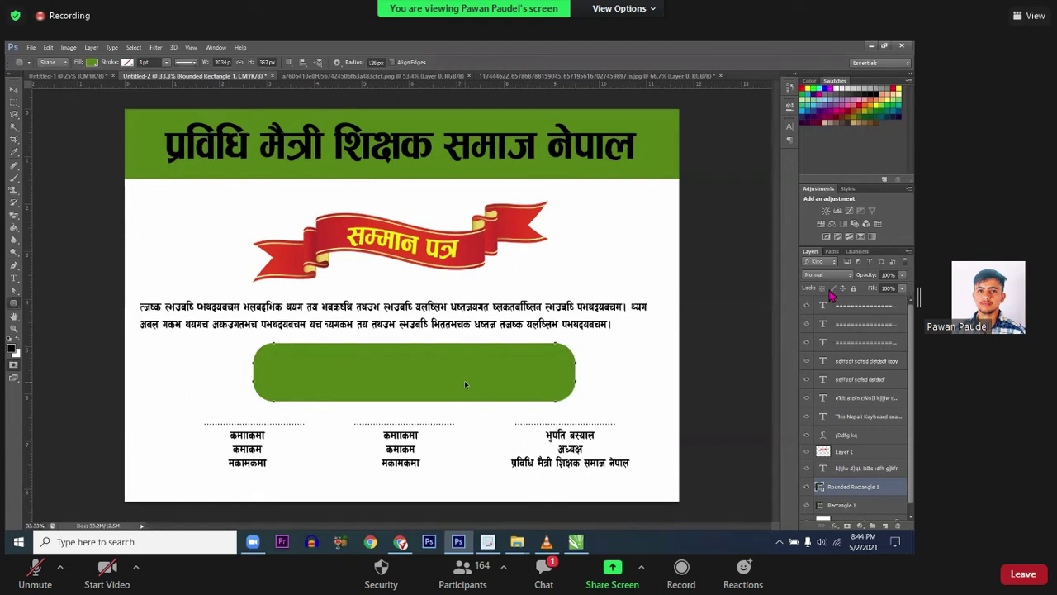
pyautogui.hotkey('ctrl', 'z')
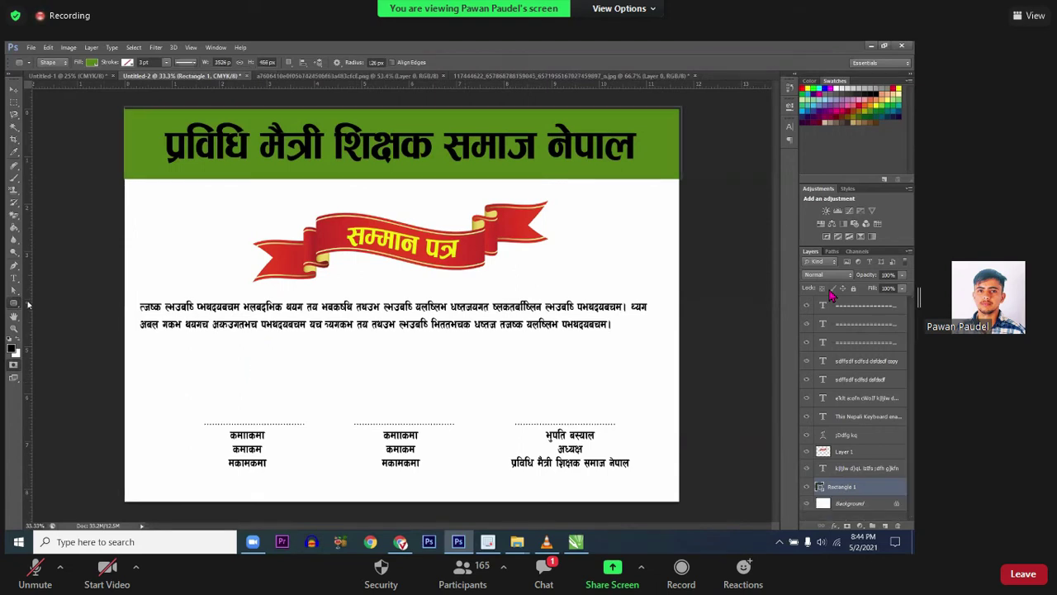
pyautogui.rightClick(21, 306)
pyautogui.click(35, 304)
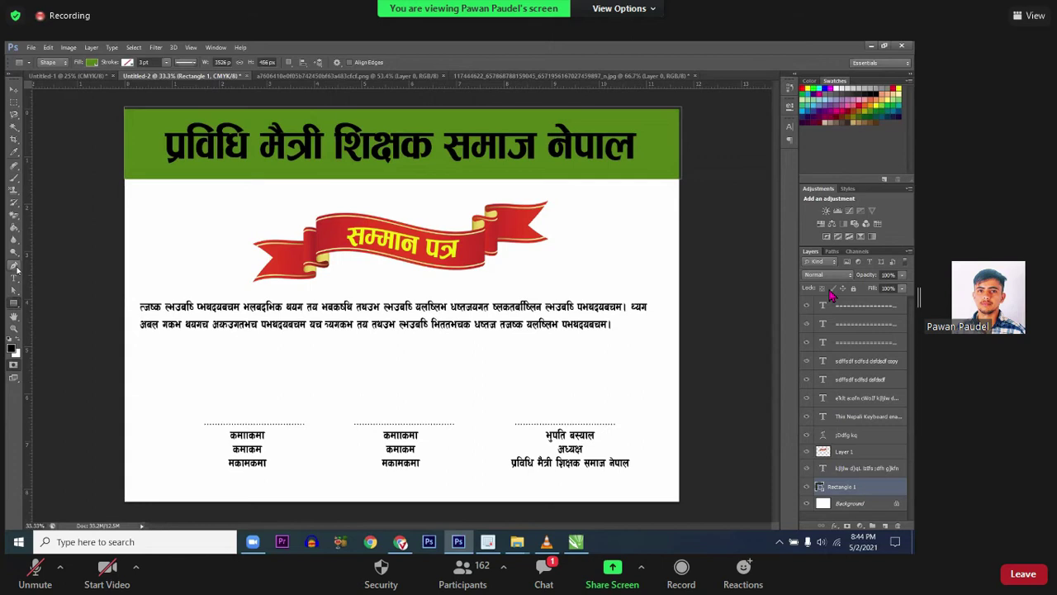
pyautogui.rightClick(16, 268)
pyautogui.click(45, 268)
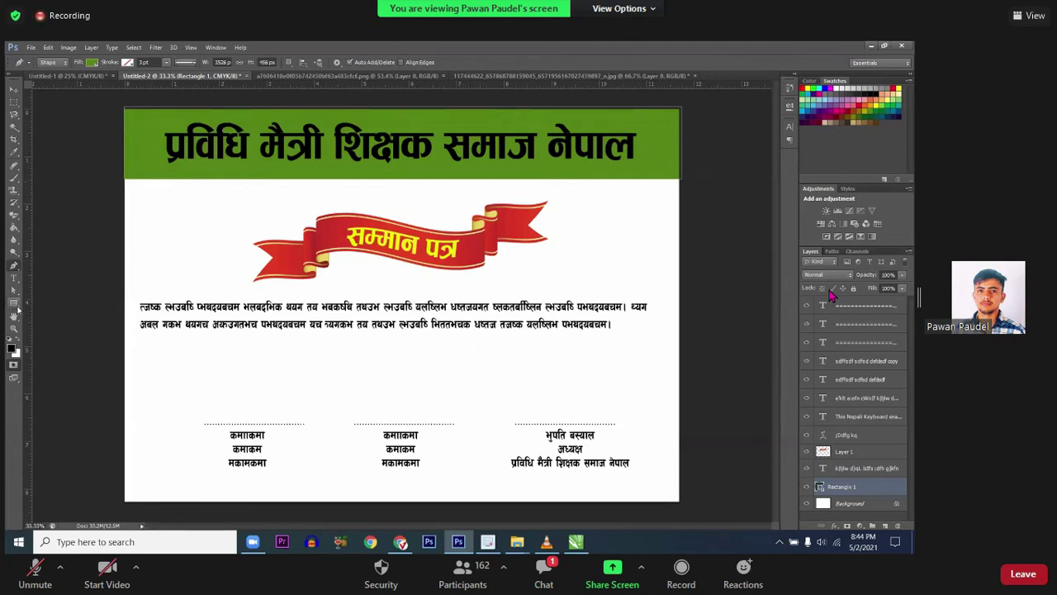
pyautogui.click(14, 290)
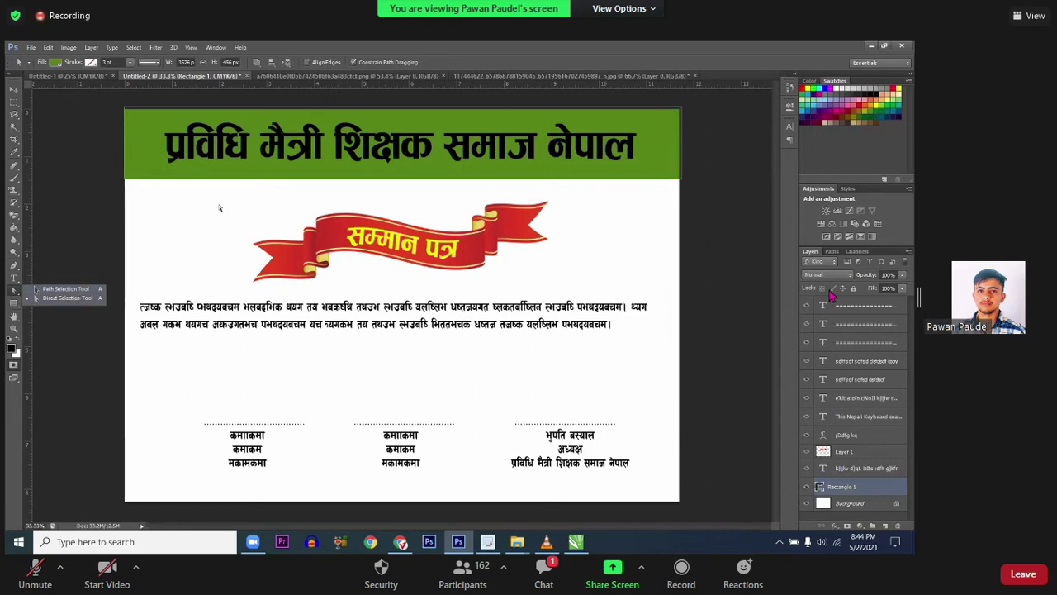
pyautogui.click(233, 181)
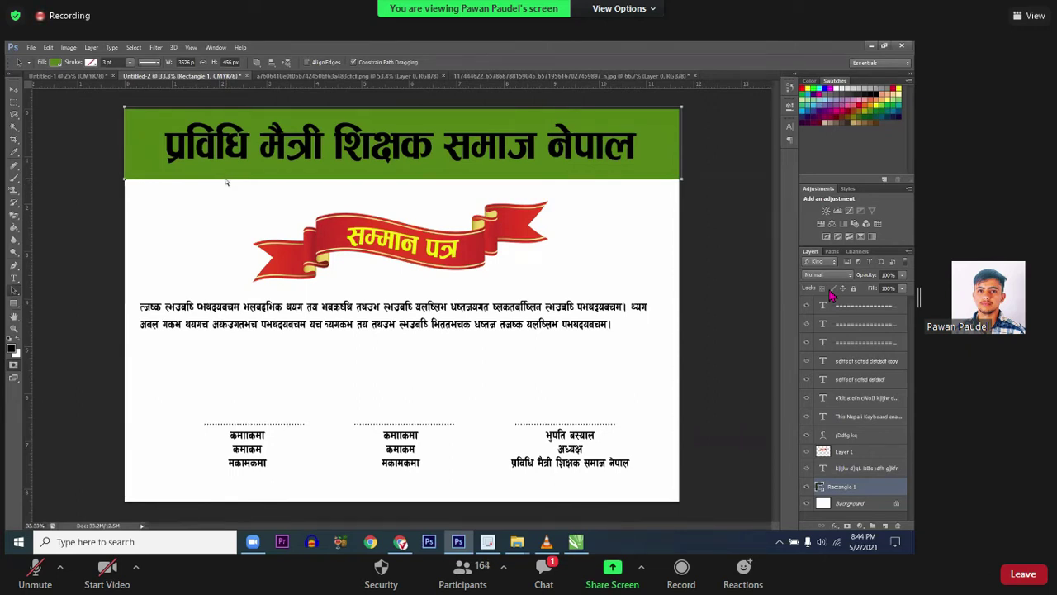
pyautogui.rightClick(22, 295)
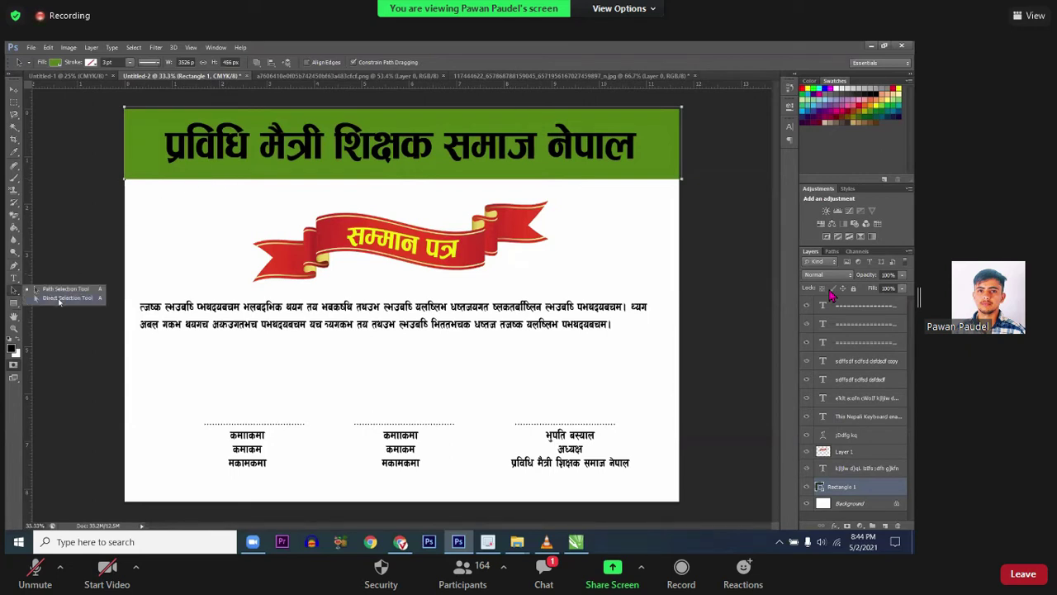
pyautogui.click(190, 178)
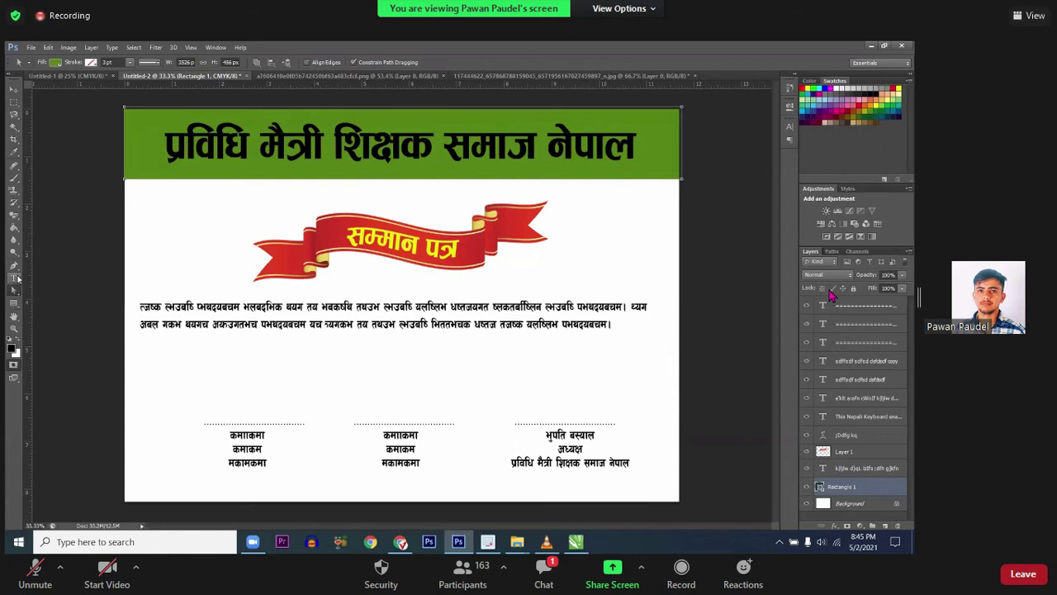
pyautogui.click(17, 266)
pyautogui.click(46, 271)
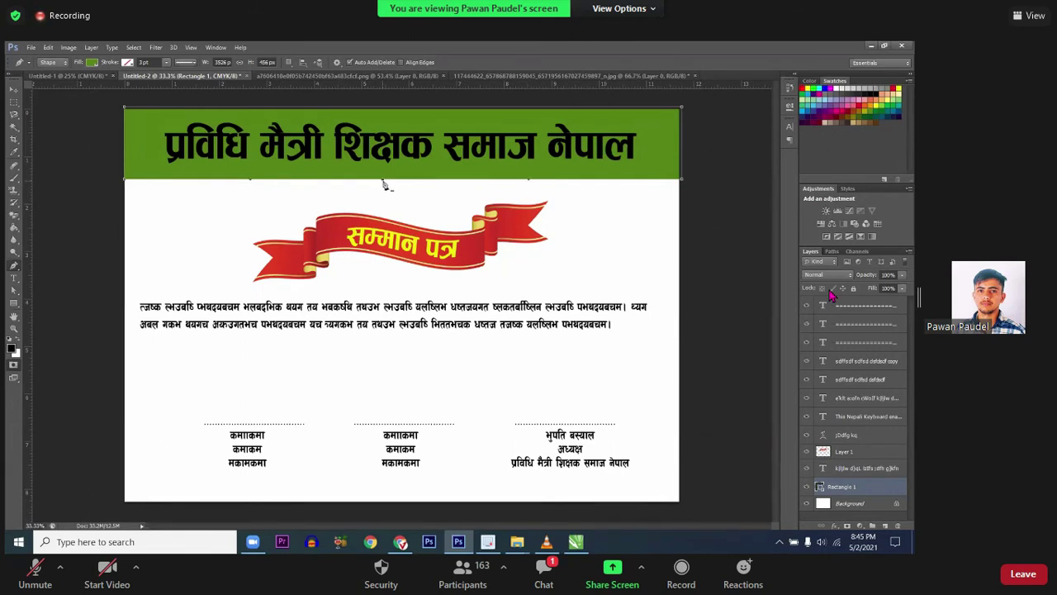
# Step: Try curving the header's bottom edge by dragging anchors, then undo those edits
pyautogui.moveTo(383, 181); pyautogui.dragTo(379, 251)
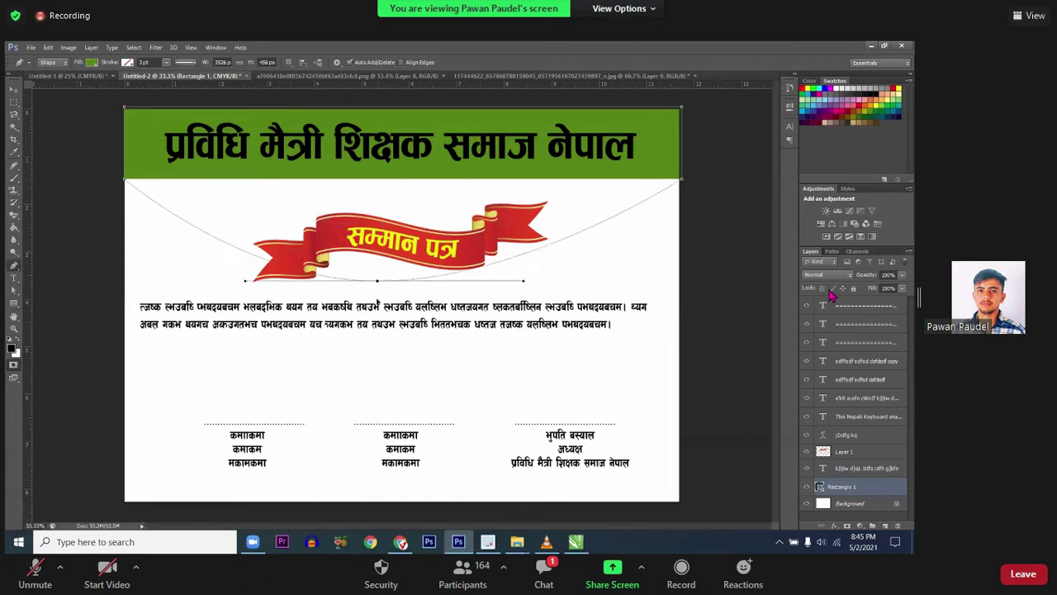
pyautogui.moveTo(379, 251); pyautogui.dragTo(392, 196)
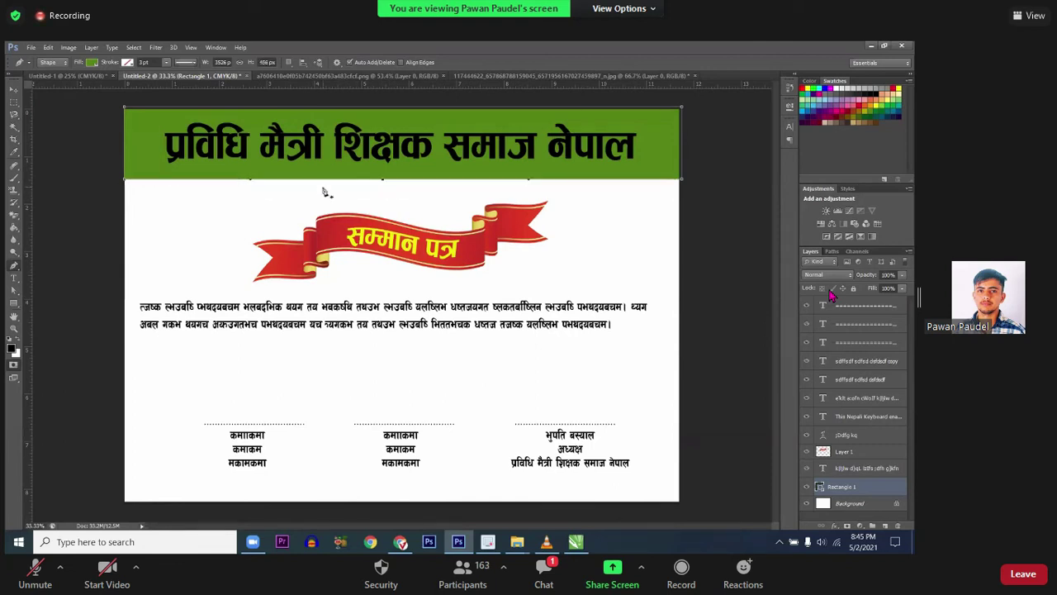
pyautogui.hotkey('ctrl', 'z')
pyautogui.click(380, 182)
pyautogui.hotkey('ctrl', 'z')
pyautogui.moveTo(253, 180); pyautogui.dragTo(231, 207)
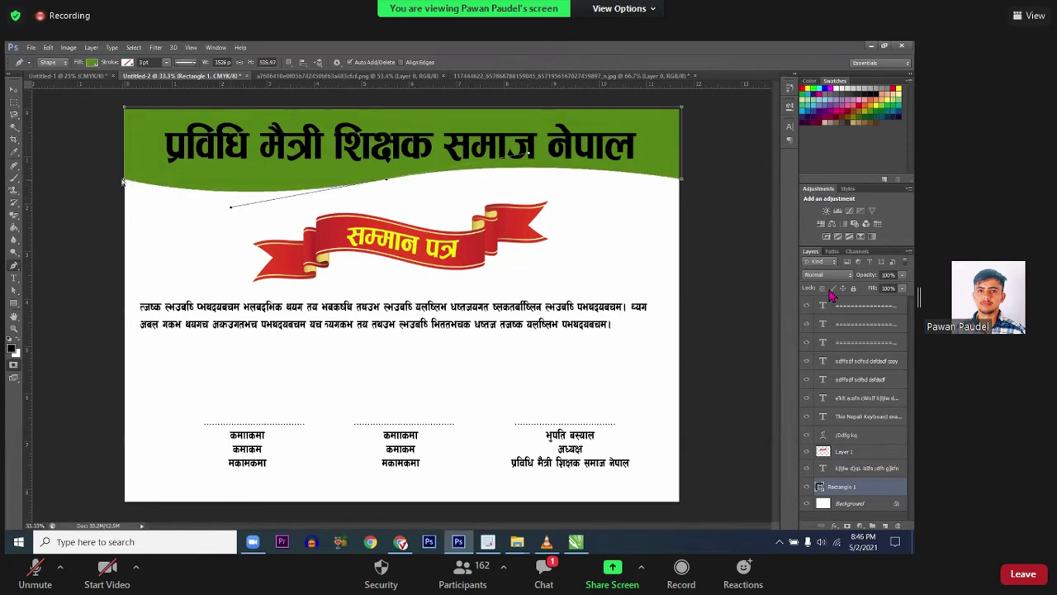
pyautogui.moveTo(125, 182)
pyautogui.mouseDown()
pyautogui.moveTo(249, 199)
pyautogui.moveTo(232, 215)
pyautogui.mouseUp()
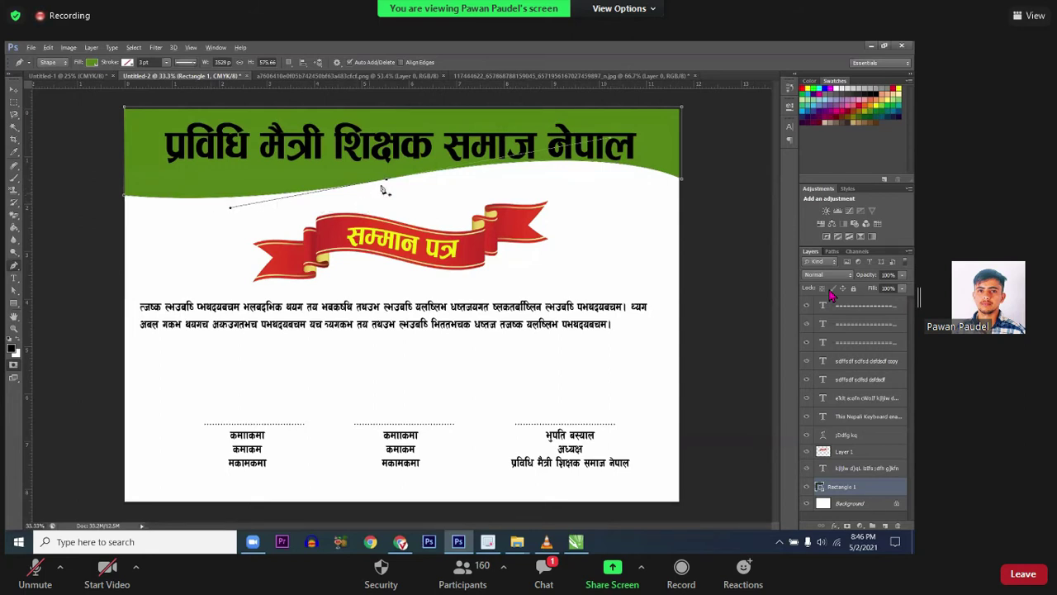
pyautogui.moveTo(379, 183); pyautogui.dragTo(387, 190)
pyautogui.hotkey('ctrl', 'alt', 'z')
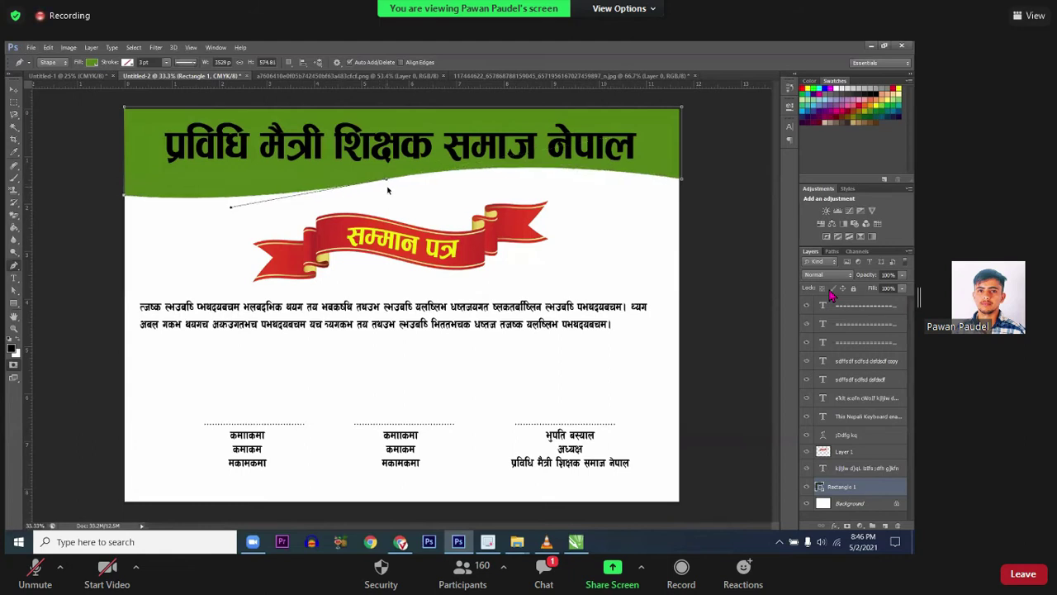
pyautogui.hotkey('ctrl', 'alt', 'z')
pyautogui.hotkey('ctrl', 'alt', 'z')
pyautogui.hotkey('ctrl', 'alt', 'z')
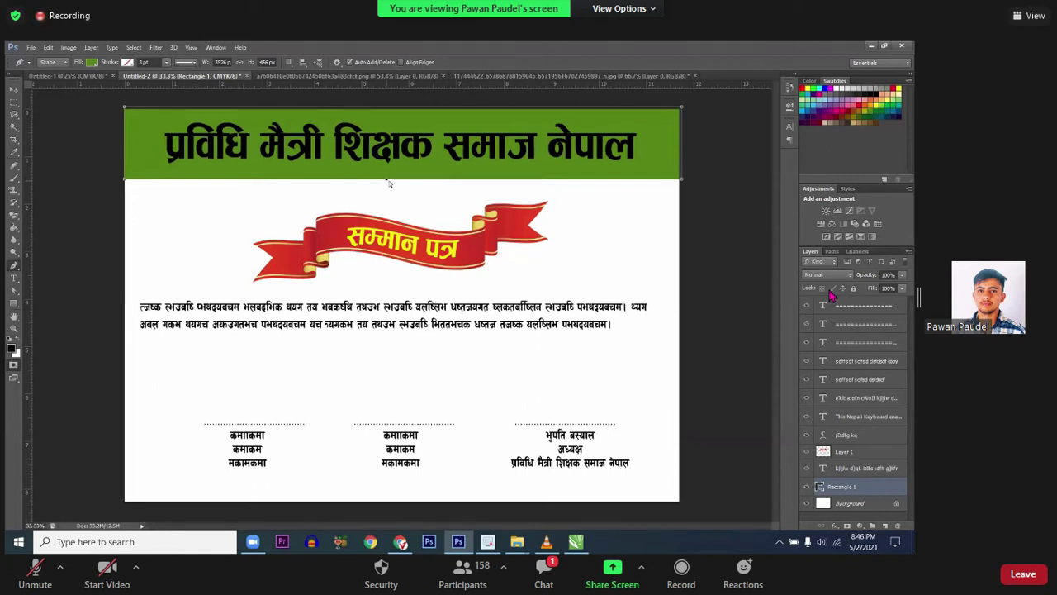
# Step: Adjust and delete anchors so the header's bottom edge slants straight downward, then deselect
pyautogui.moveTo(386, 181); pyautogui.dragTo(391, 294)
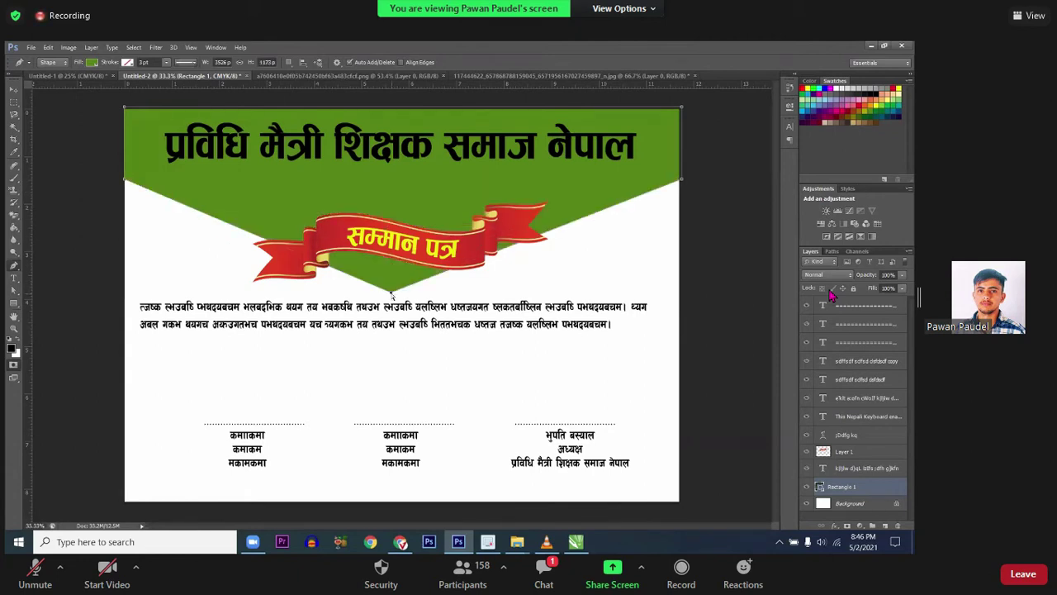
pyautogui.click(631, 206)
pyautogui.press('Delete')
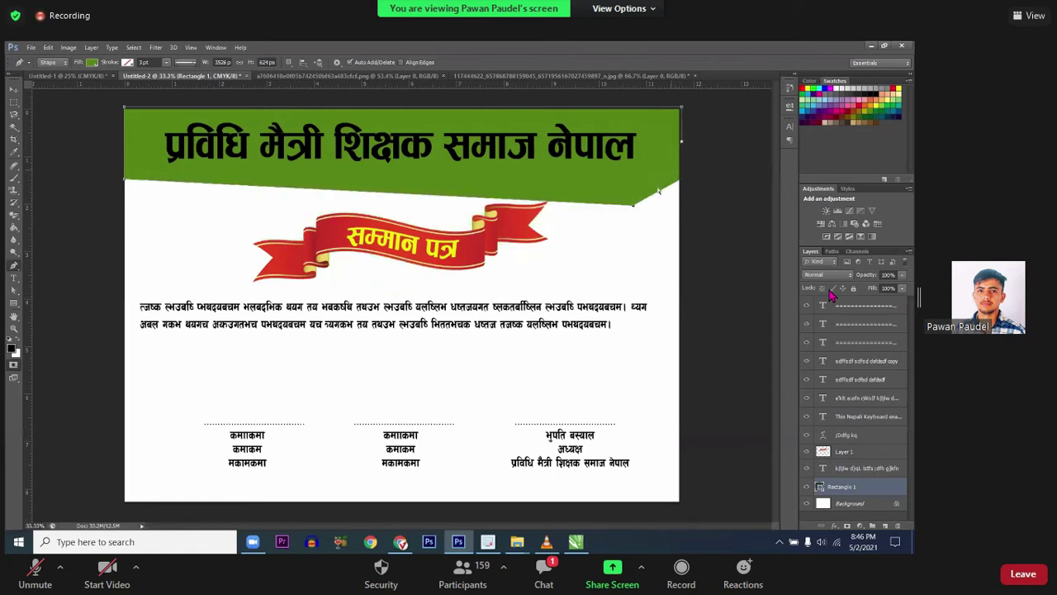
pyautogui.moveTo(682, 181); pyautogui.dragTo(680, 140)
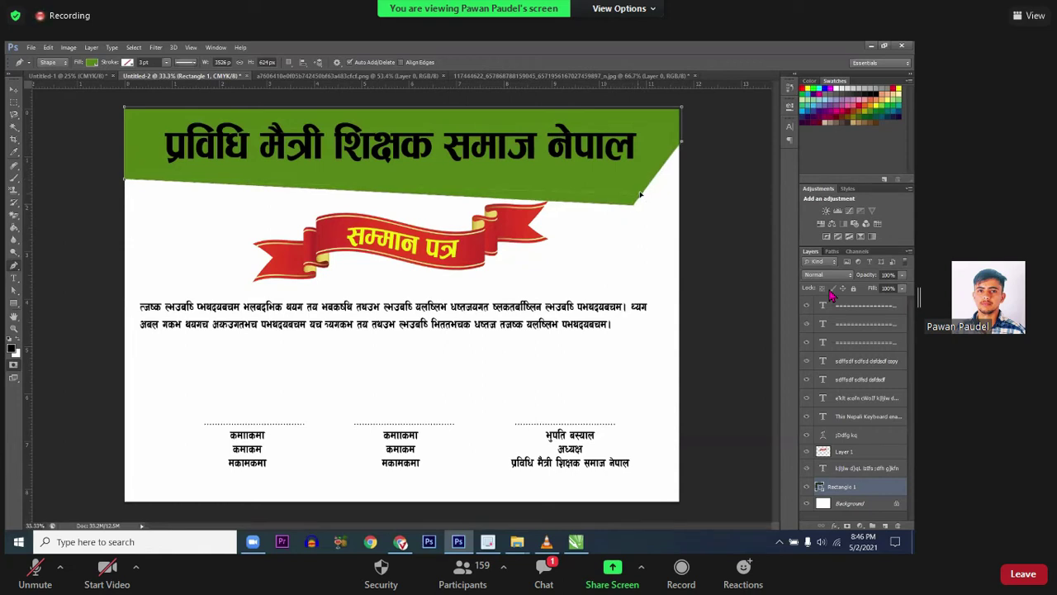
pyautogui.moveTo(641, 195); pyautogui.dragTo(643, 197)
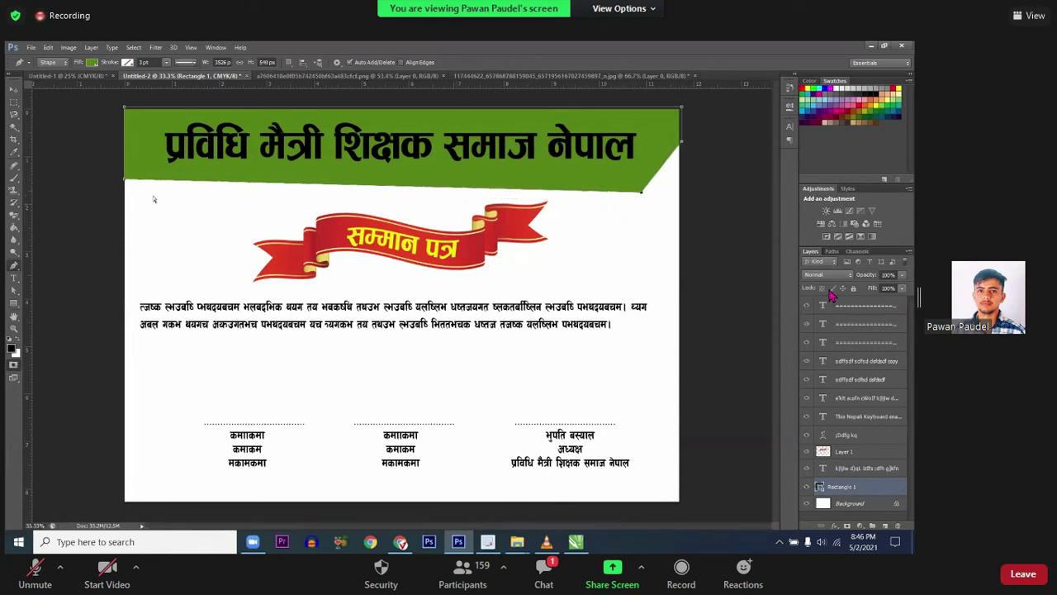
pyautogui.moveTo(124, 181); pyautogui.dragTo(125, 166)
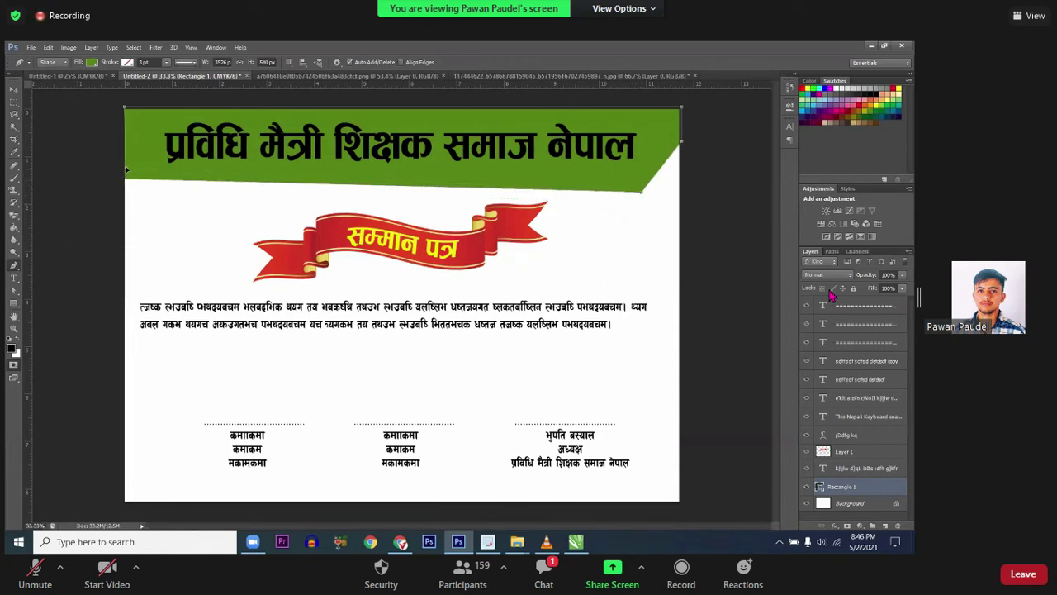
pyautogui.moveTo(640, 195); pyautogui.dragTo(641, 199)
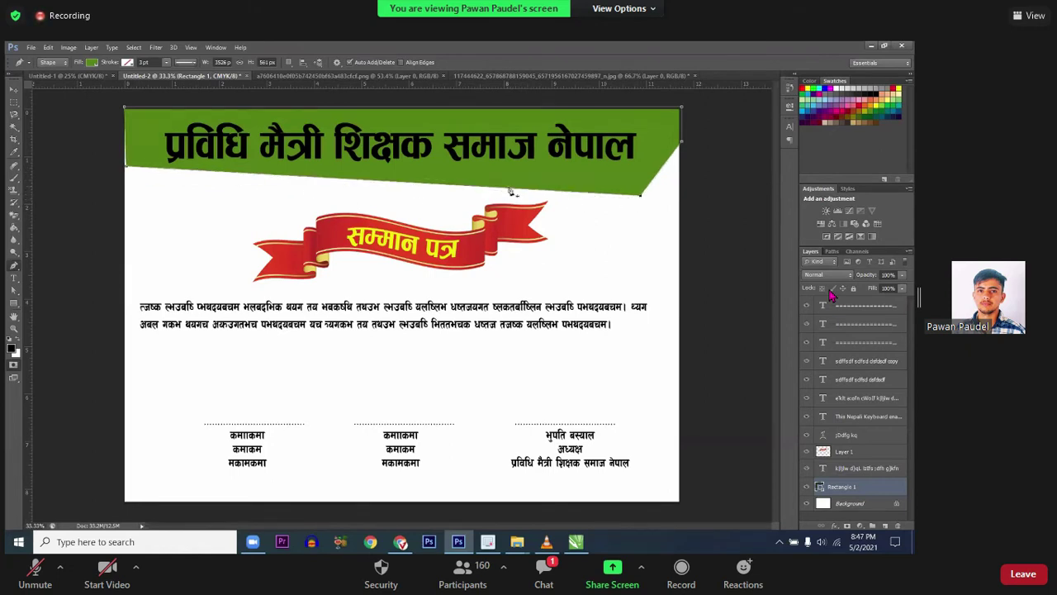
pyautogui.click(535, 191)
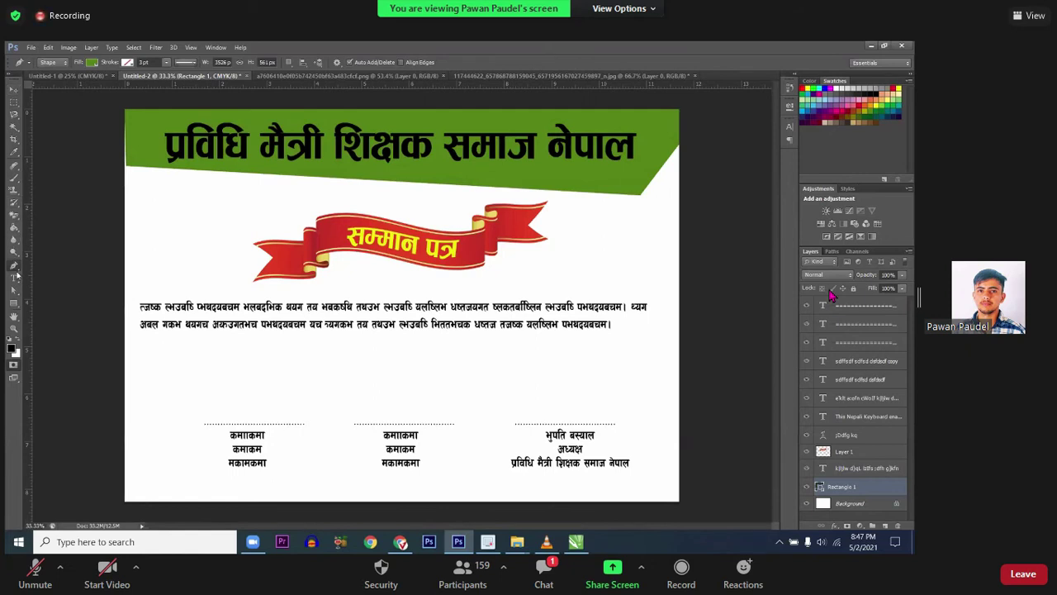
# Step: Switch between the pen and path selection tools to select the green header's path
pyautogui.click(14, 303)
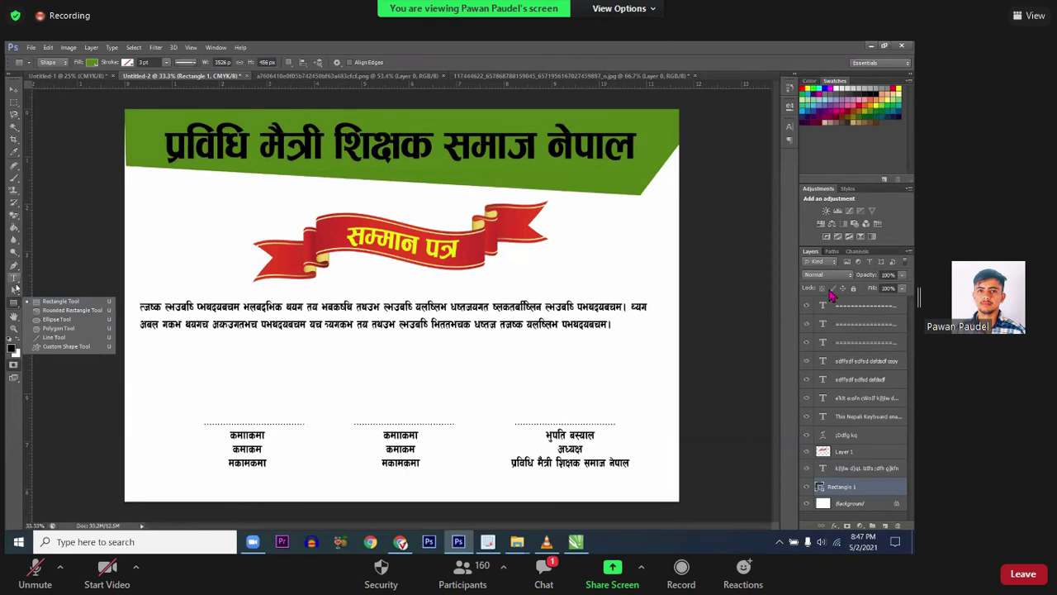
pyautogui.click(14, 289)
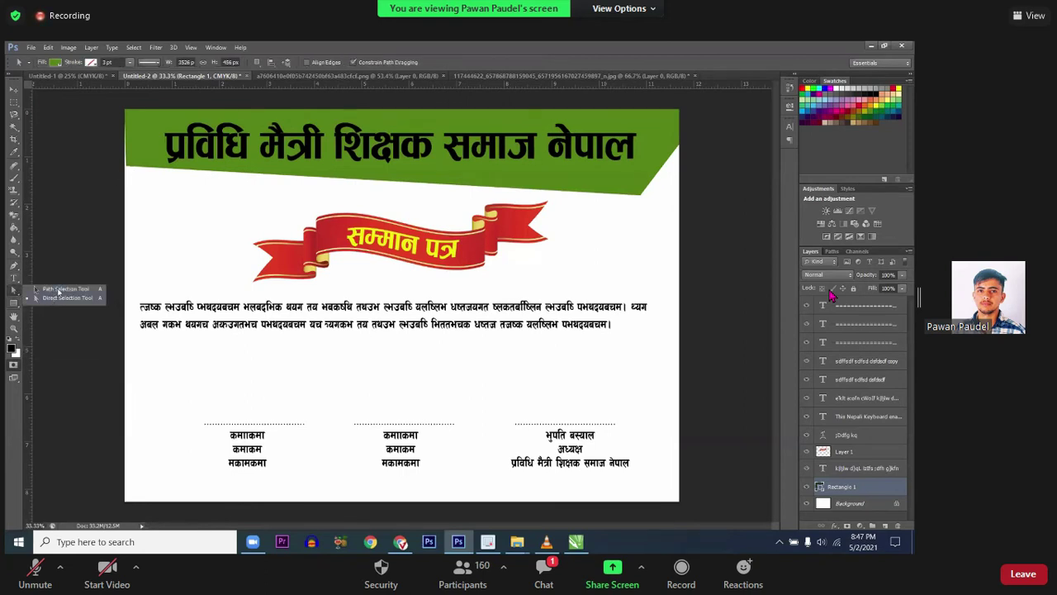
pyautogui.click(129, 169)
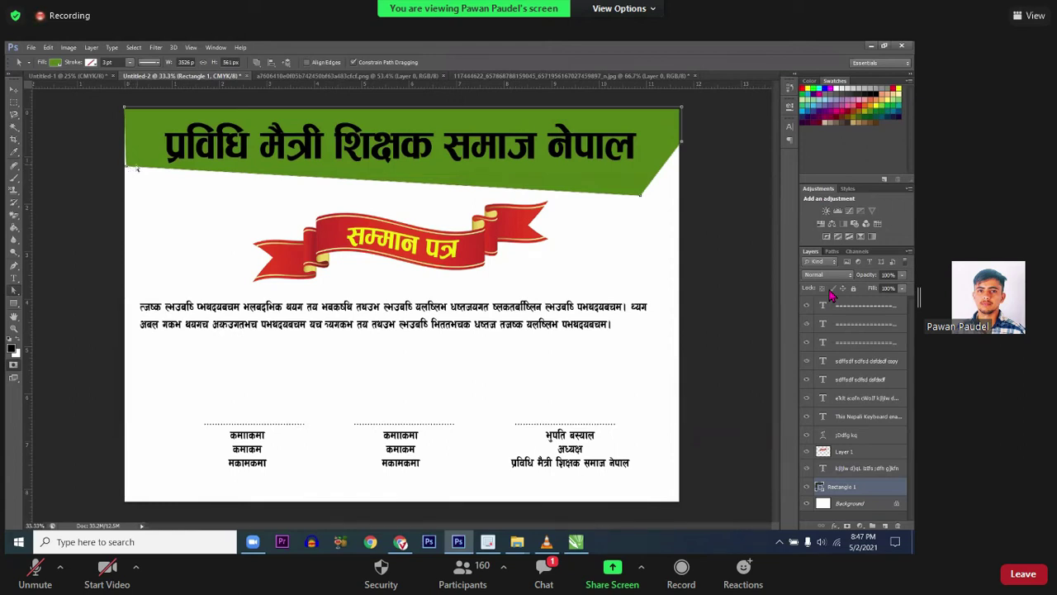
pyautogui.click(15, 266)
pyautogui.click(129, 195)
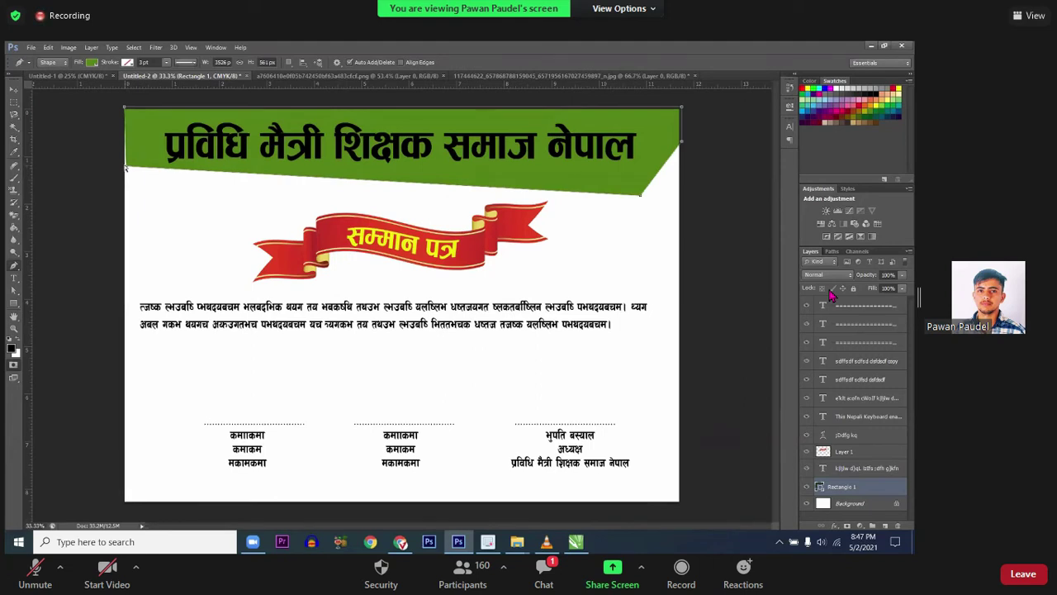
pyautogui.click(123, 168)
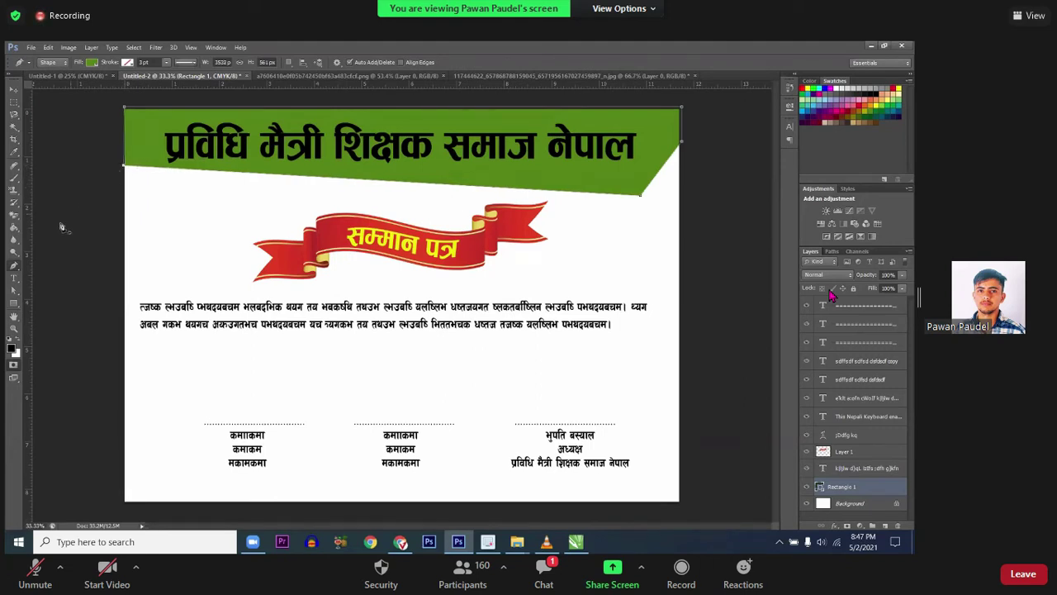
pyautogui.rightClick(20, 273)
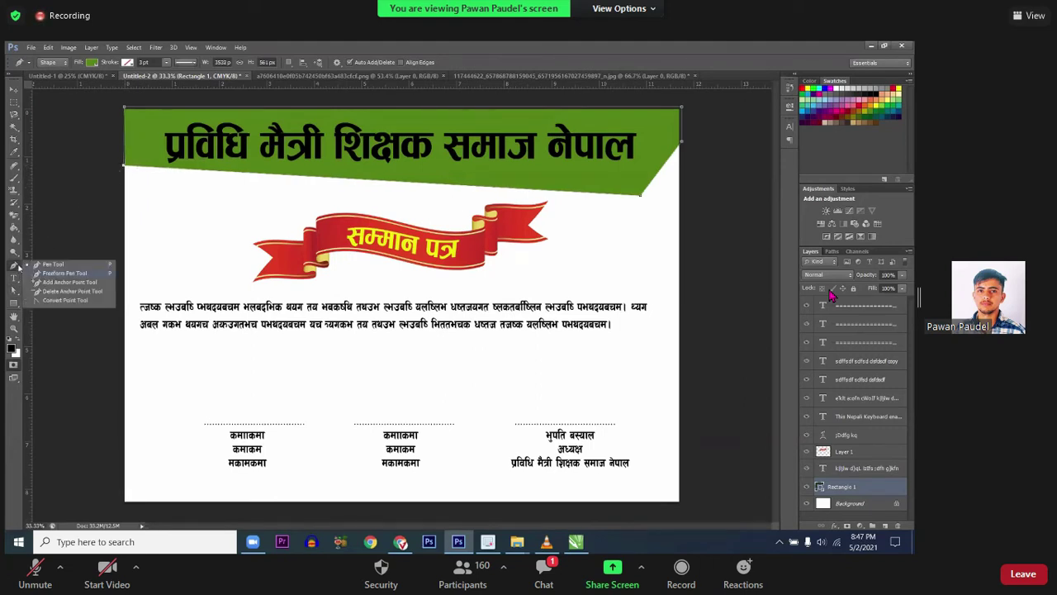
pyautogui.click(18, 295)
pyautogui.click(18, 295)
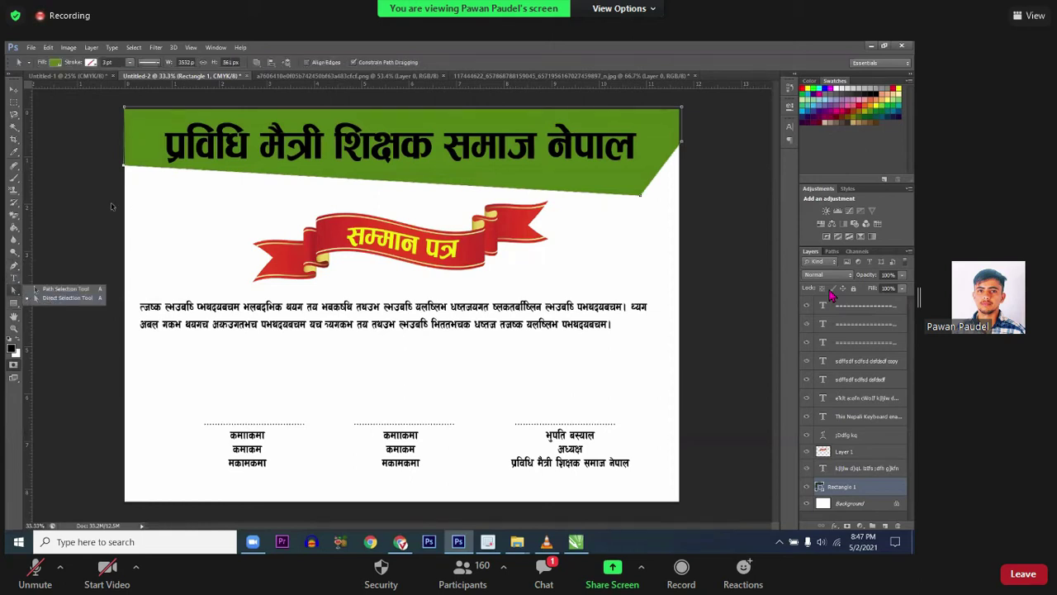
pyautogui.click(131, 170)
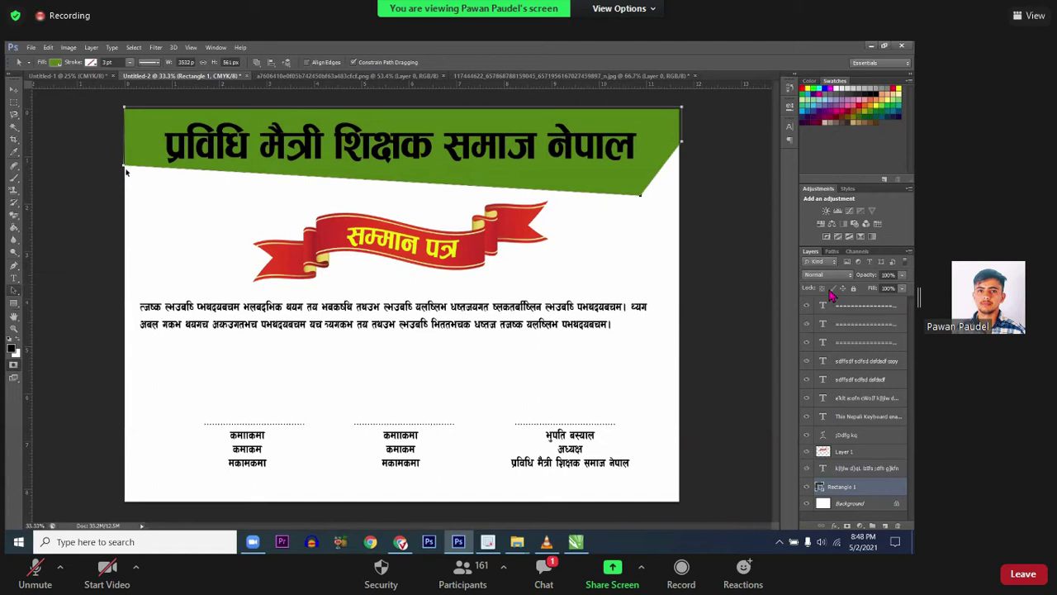
pyautogui.rightClick(20, 294)
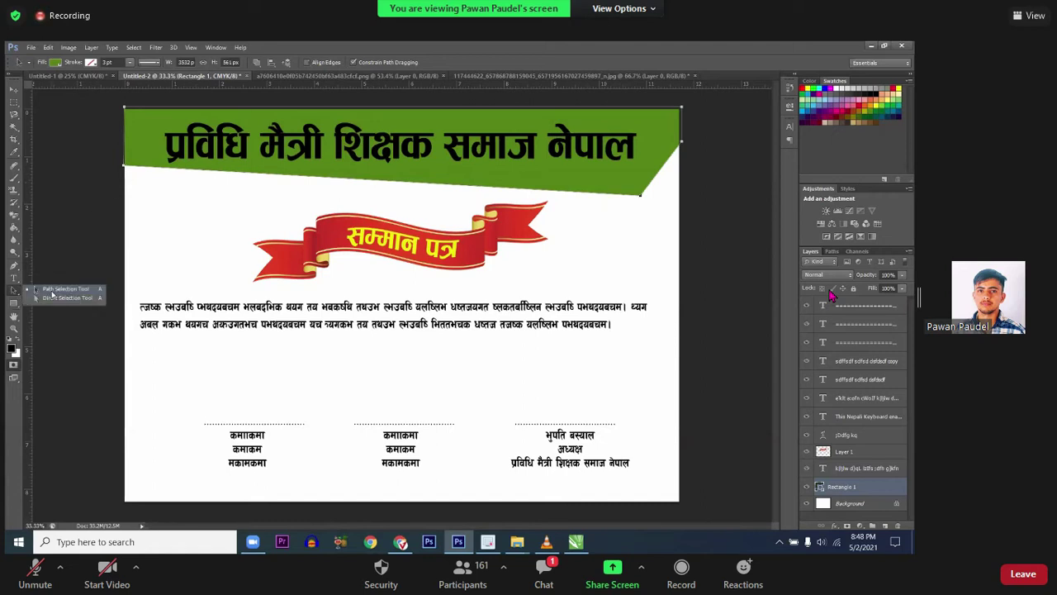
pyautogui.click(127, 269)
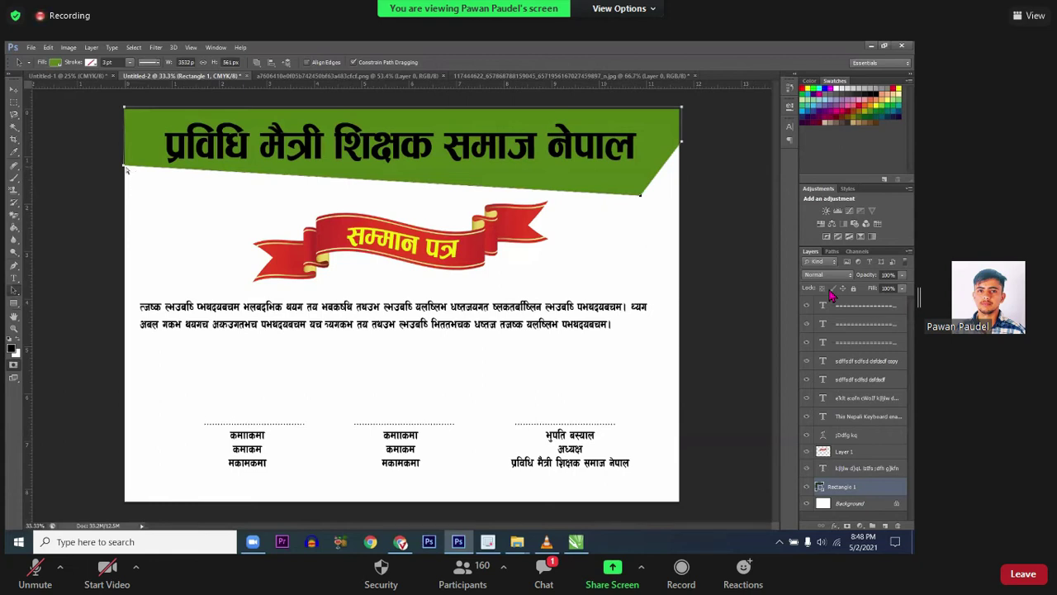
# Step: Drag the header's bottom-left anchor past the page's left edge and hide the path outline
pyautogui.moveTo(124, 168); pyautogui.dragTo(128, 168)
pyautogui.rightClick(20, 293)
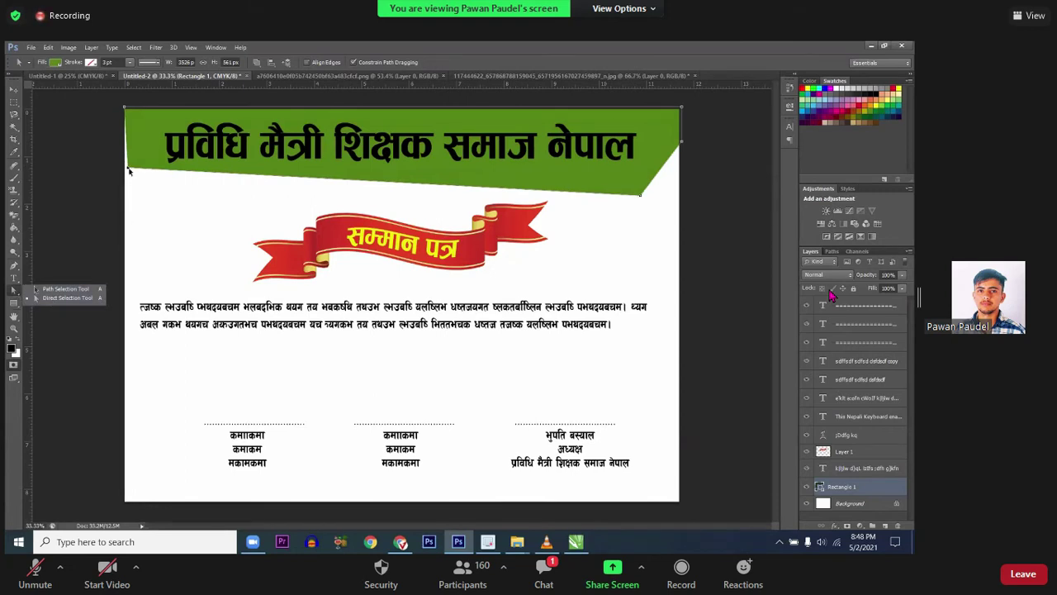
pyautogui.moveTo(130, 170)
pyautogui.mouseDown()
pyautogui.moveTo(151, 174)
pyautogui.moveTo(133, 171)
pyautogui.mouseUp()
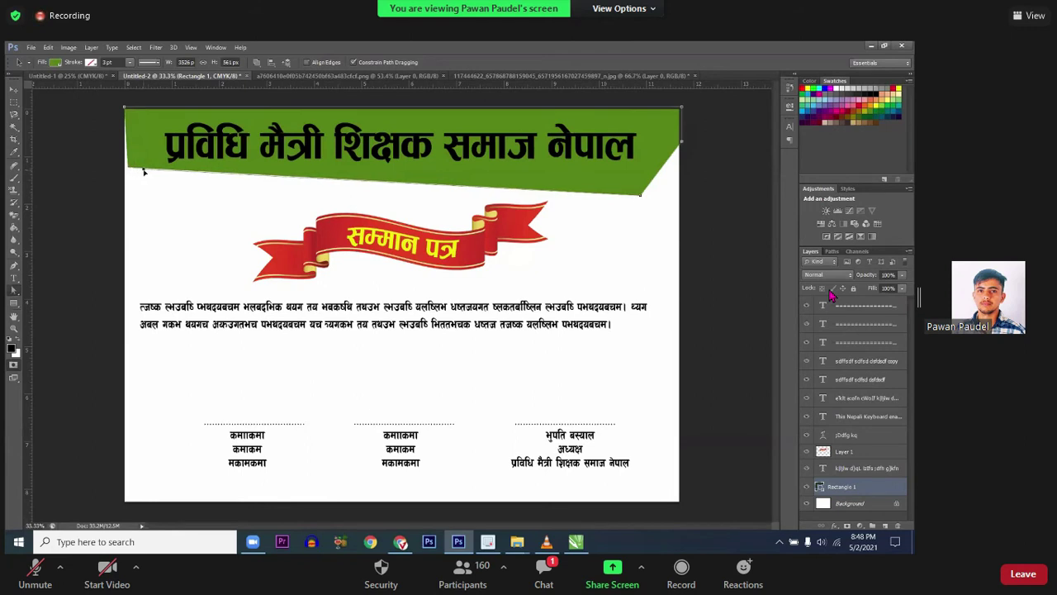
pyautogui.moveTo(156, 173); pyautogui.dragTo(114, 166)
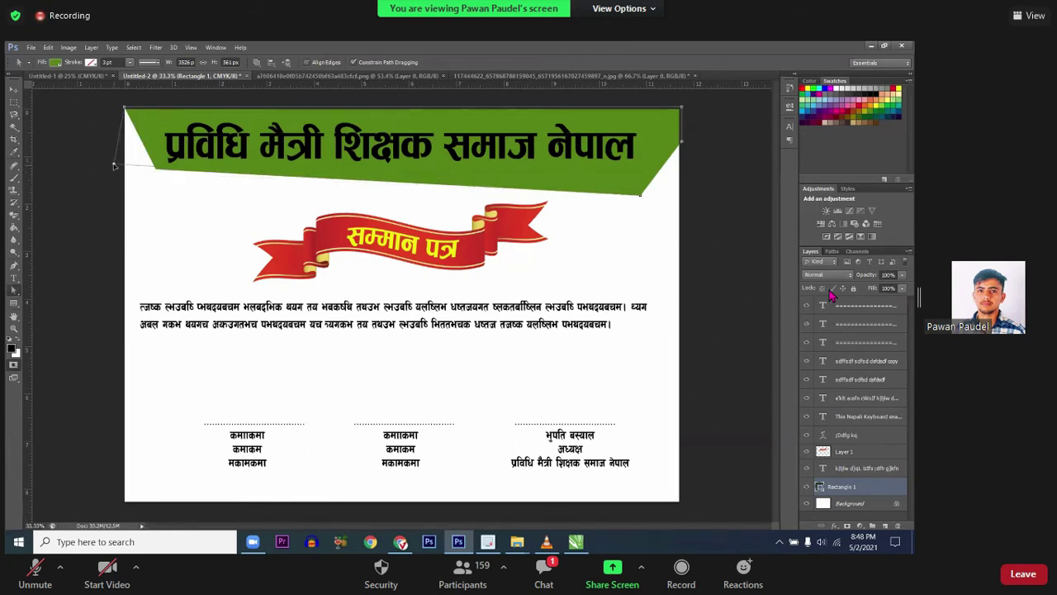
pyautogui.moveTo(114, 166); pyautogui.dragTo(110, 164)
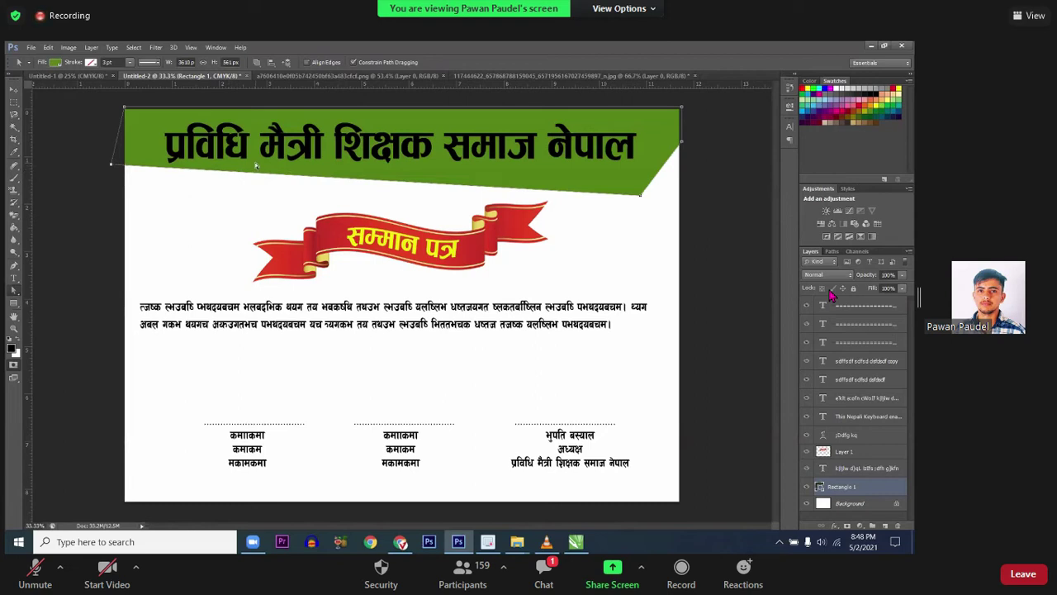
pyautogui.press('p')
pyautogui.press('Return')
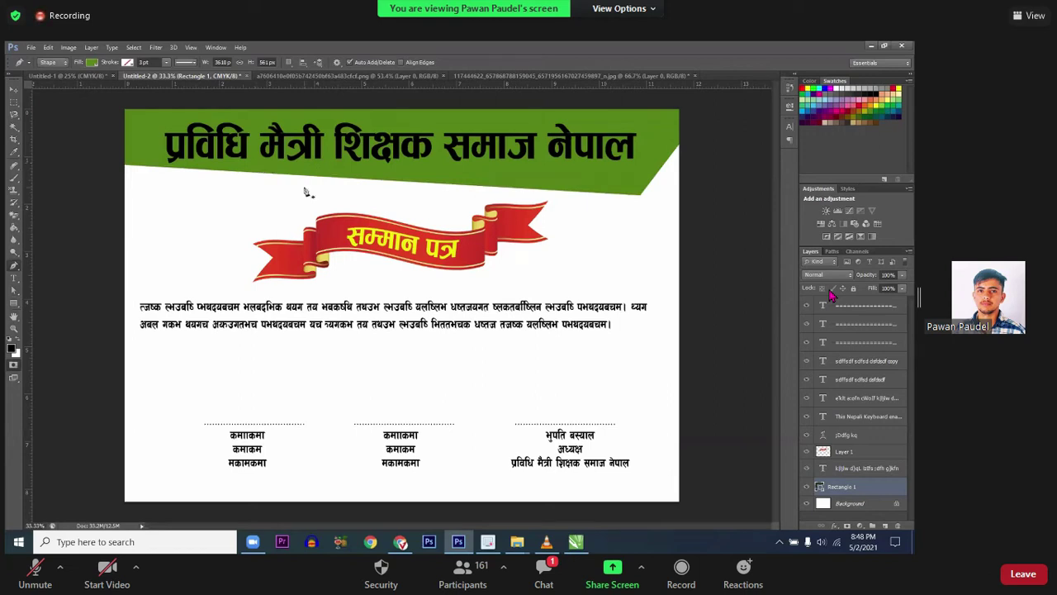
pyautogui.press('m')
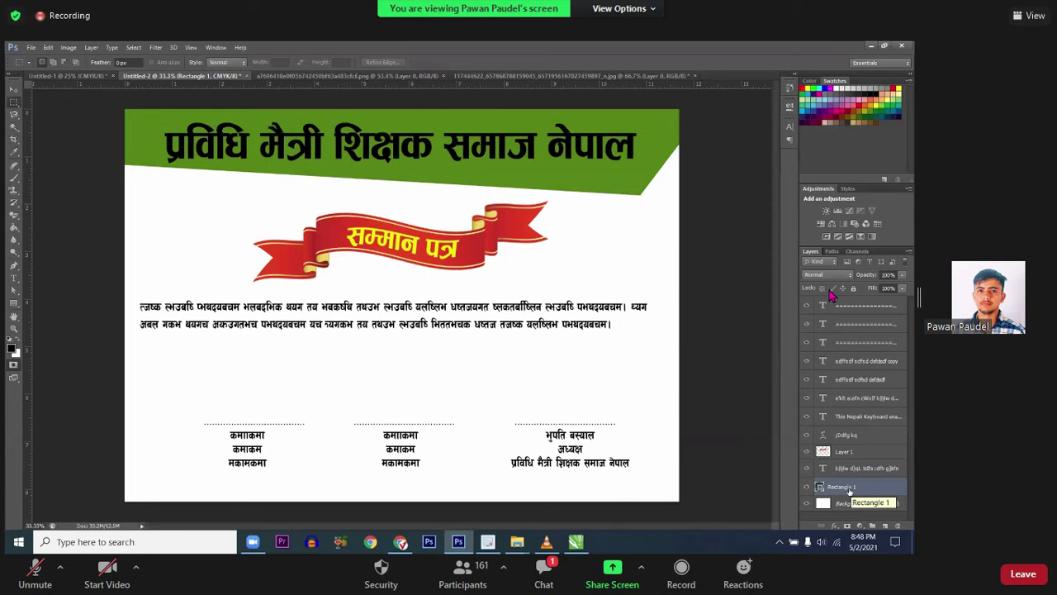
# Step: Duplicate the Rectangle 1 header layer from its layer menu, then undo the duplicate
pyautogui.rightClick(848, 490)
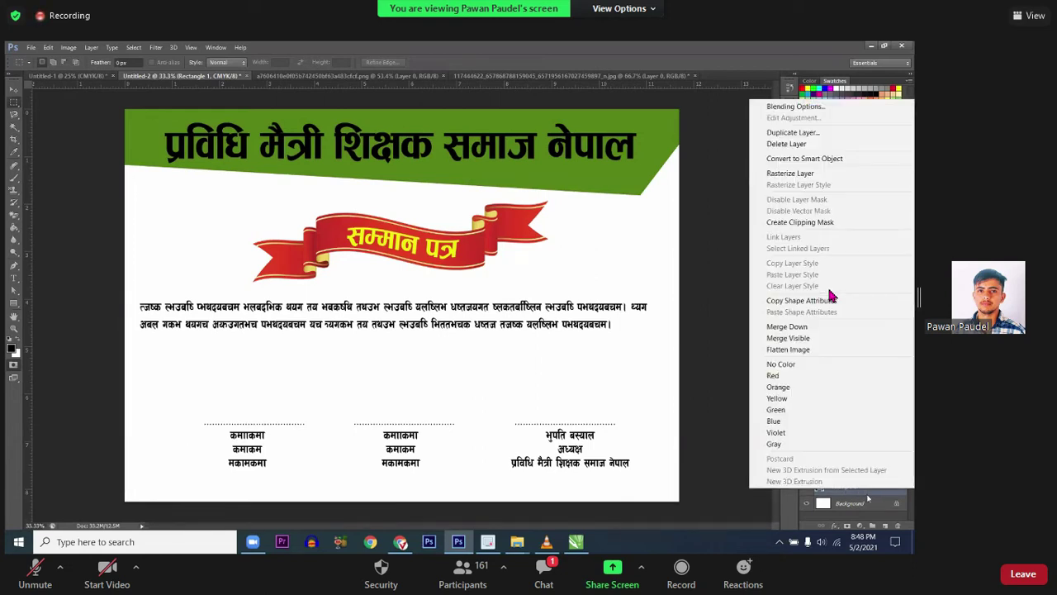
pyautogui.click(871, 499)
pyautogui.rightClick(880, 493)
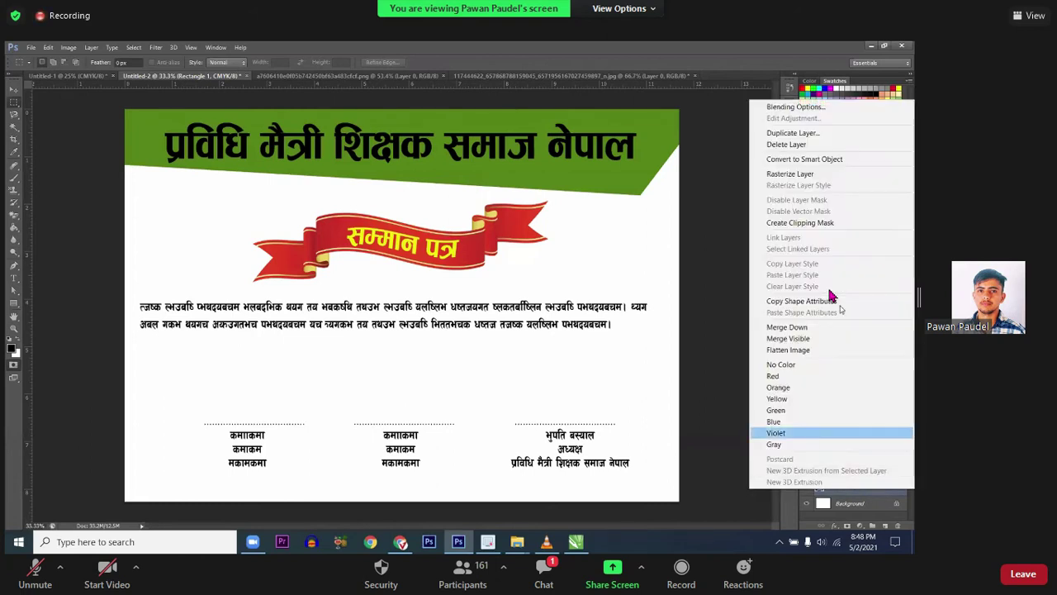
pyautogui.click(791, 132)
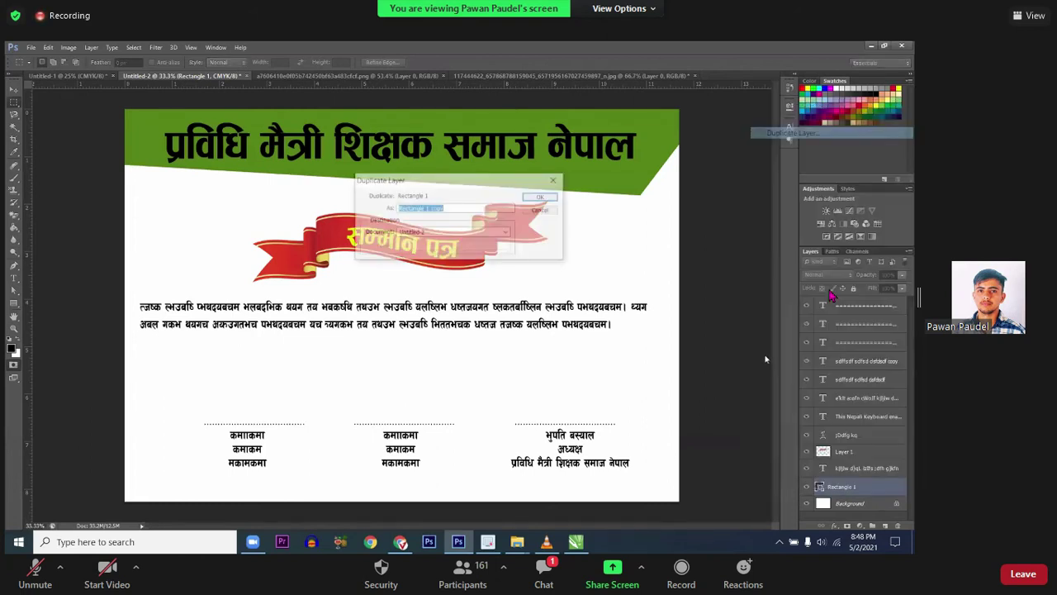
pyautogui.press('Return')
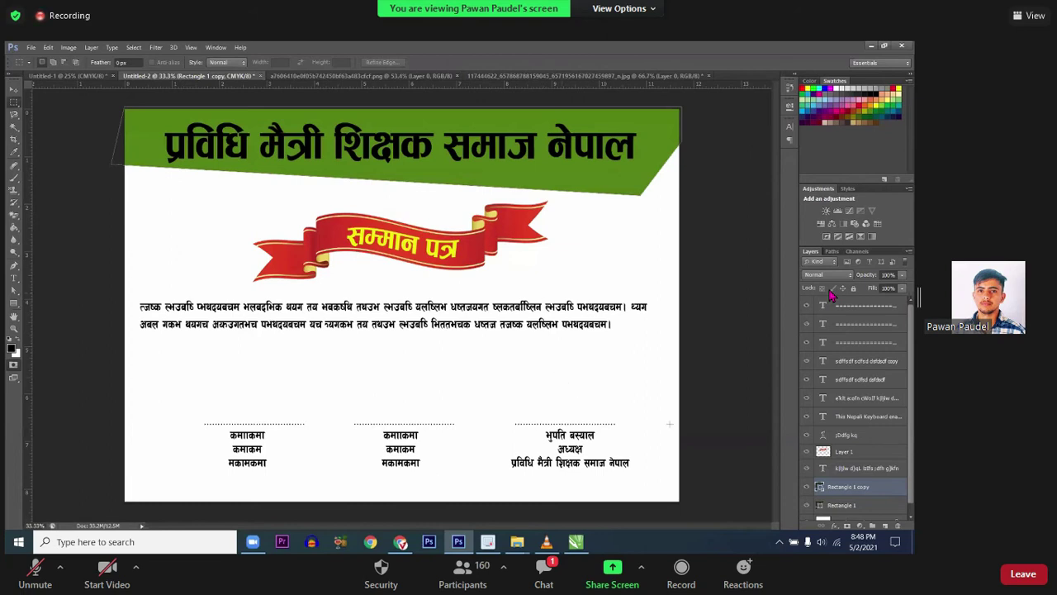
pyautogui.press('Delete')
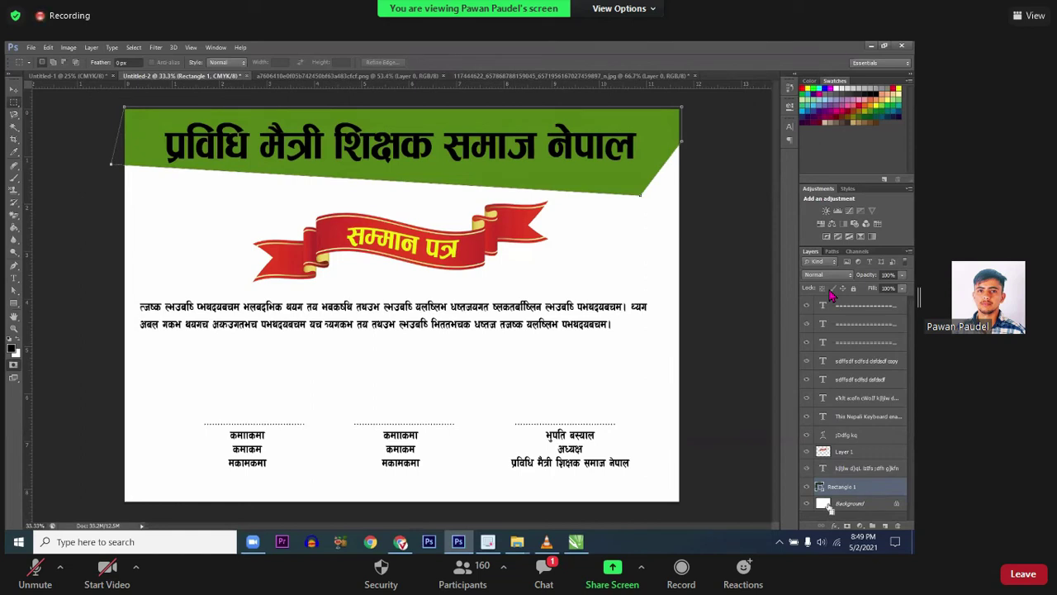
# Step: Duplicate the header layer with Ctrl+J and start free-transforming the upper copy
pyautogui.hotkey('ctrl', 'j')
pyautogui.scroll(-1, 829, 507)
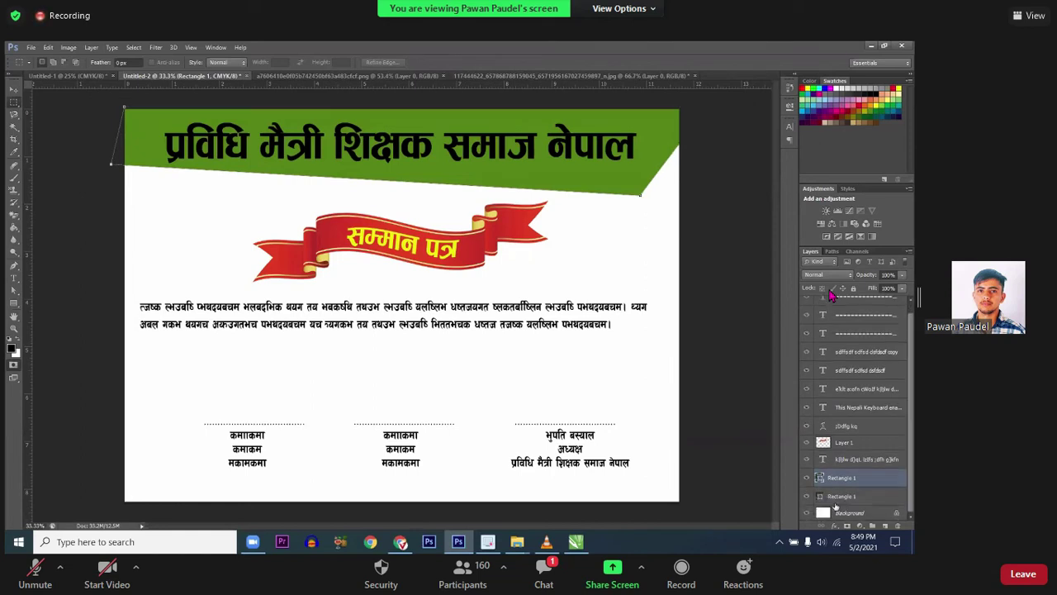
pyautogui.press('q')
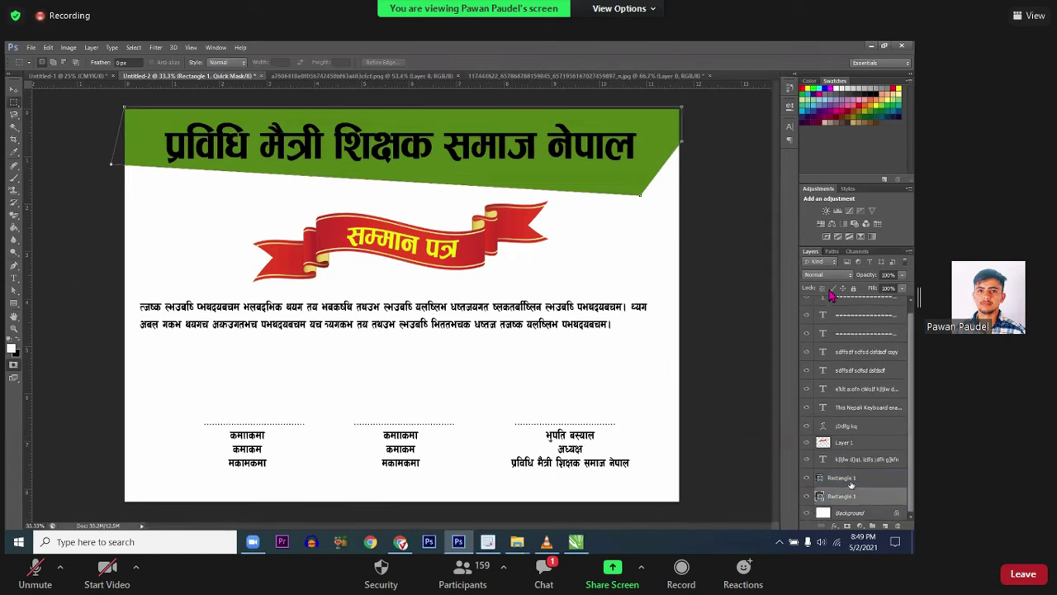
pyautogui.click(850, 483)
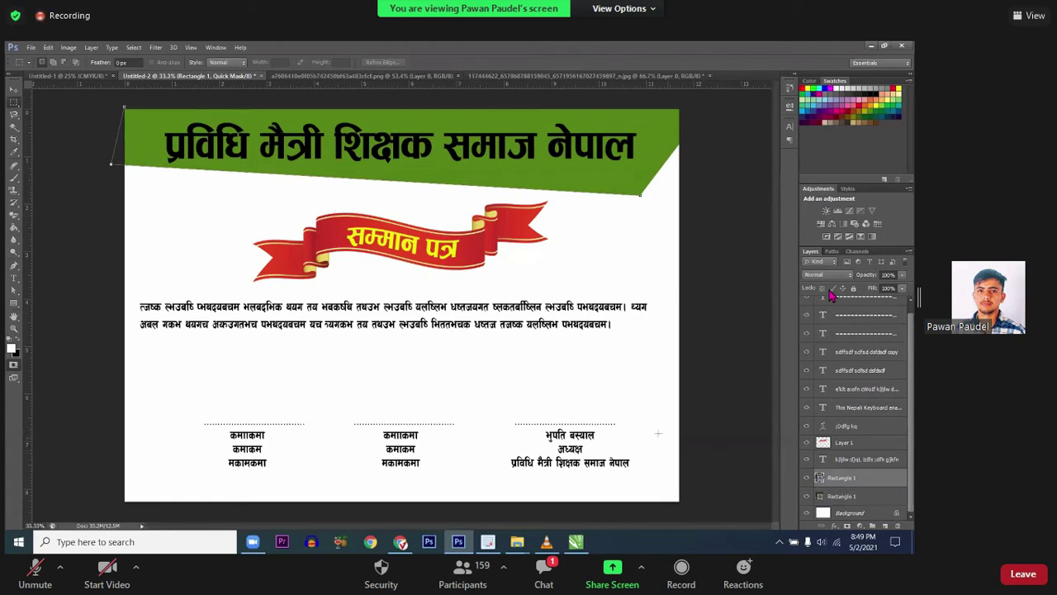
pyautogui.hotkey('ctrl', 't')
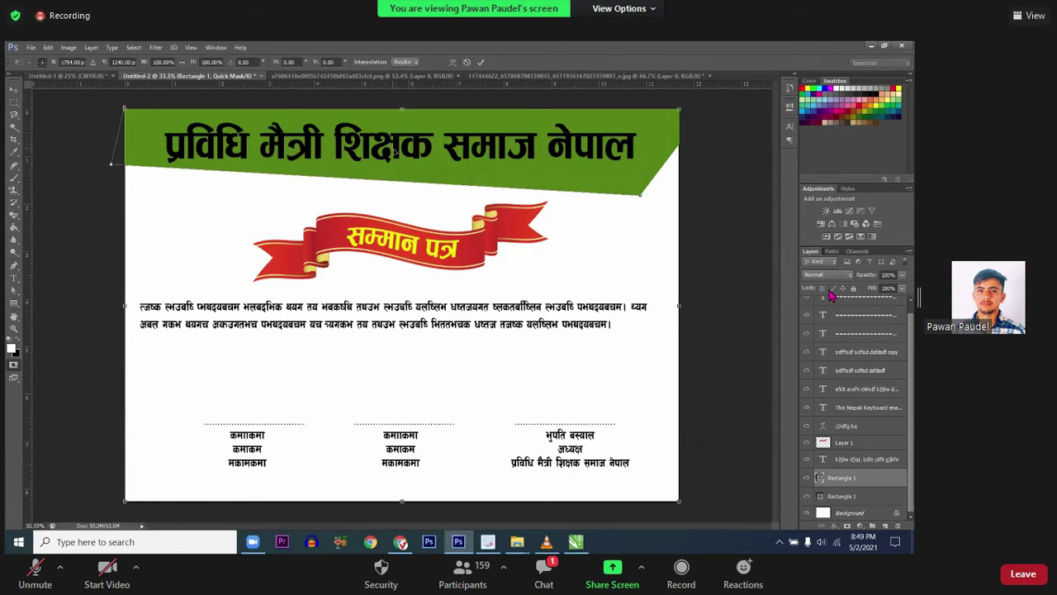
# Step: Commit the pending transform and switch to the path tools
pyautogui.scroll(1, 394, 142)
pyautogui.scroll(1, 394, 142)
pyautogui.scroll(-1, 394, 142)
pyautogui.scroll(-1, 394, 142)
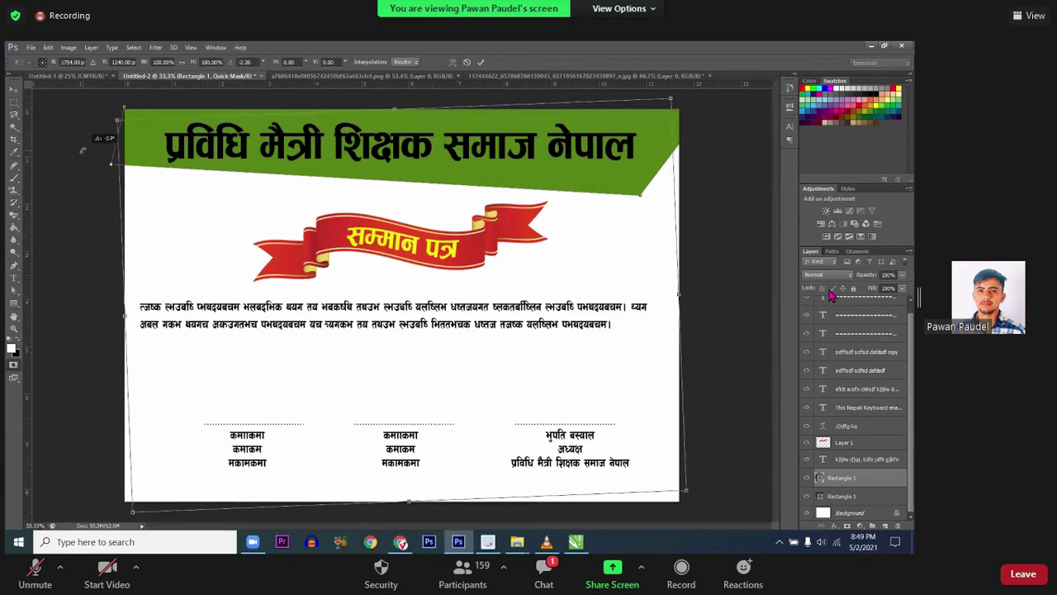
pyautogui.press('Return')
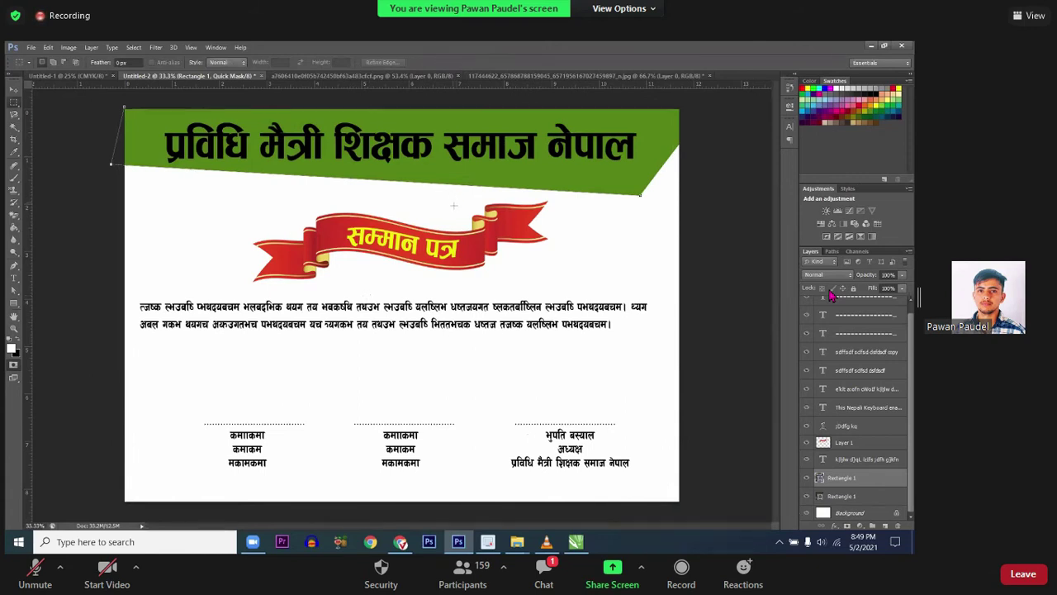
pyautogui.press('p')
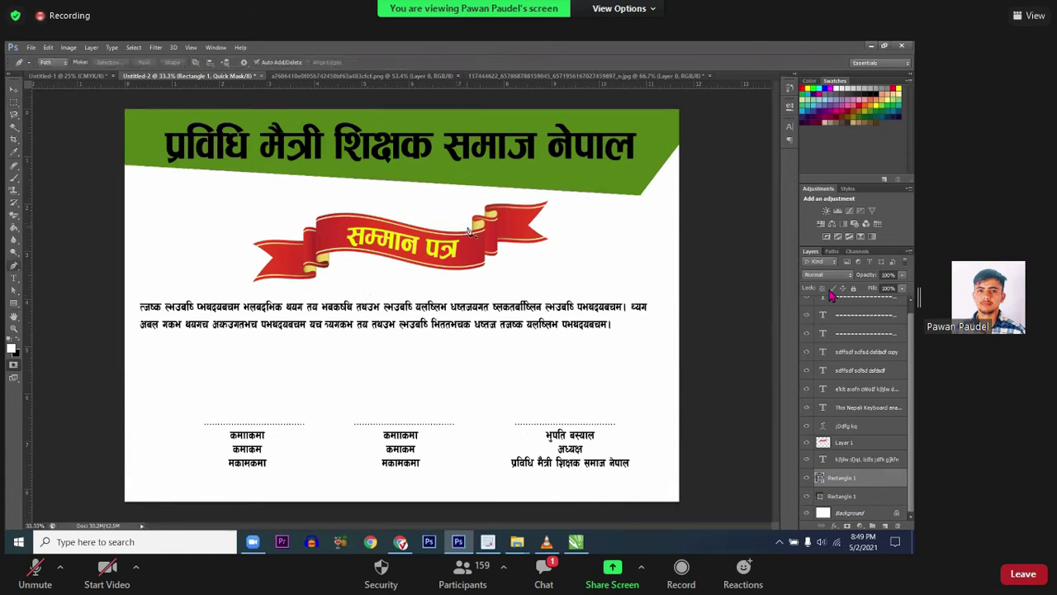
# Step: Rotate the copied header banner about -1.86° around its corner pivot
pyautogui.hotkey('ctrl', 't')
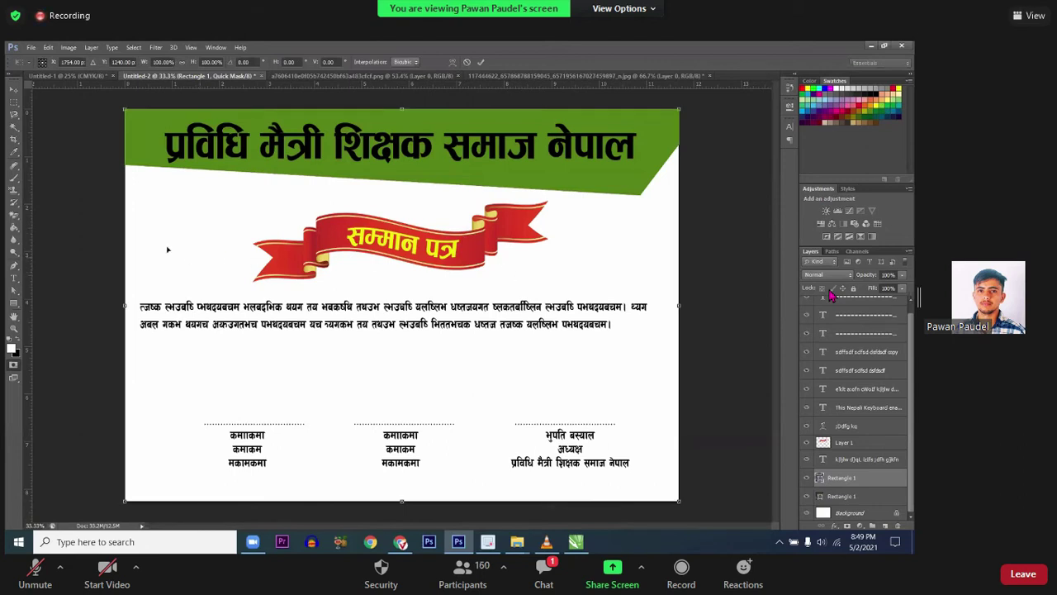
pyautogui.moveTo(407, 306); pyautogui.dragTo(639, 196)
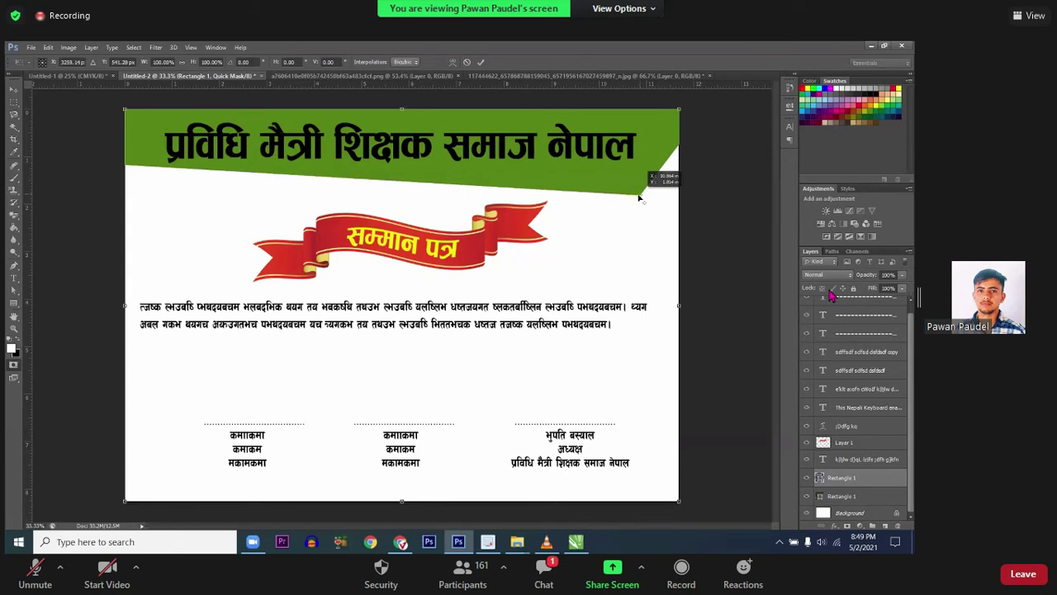
pyautogui.moveTo(86, 190)
pyautogui.mouseDown()
pyautogui.moveTo(96, 188)
pyautogui.moveTo(79, 273)
pyautogui.moveTo(111, 379)
pyautogui.mouseUp()
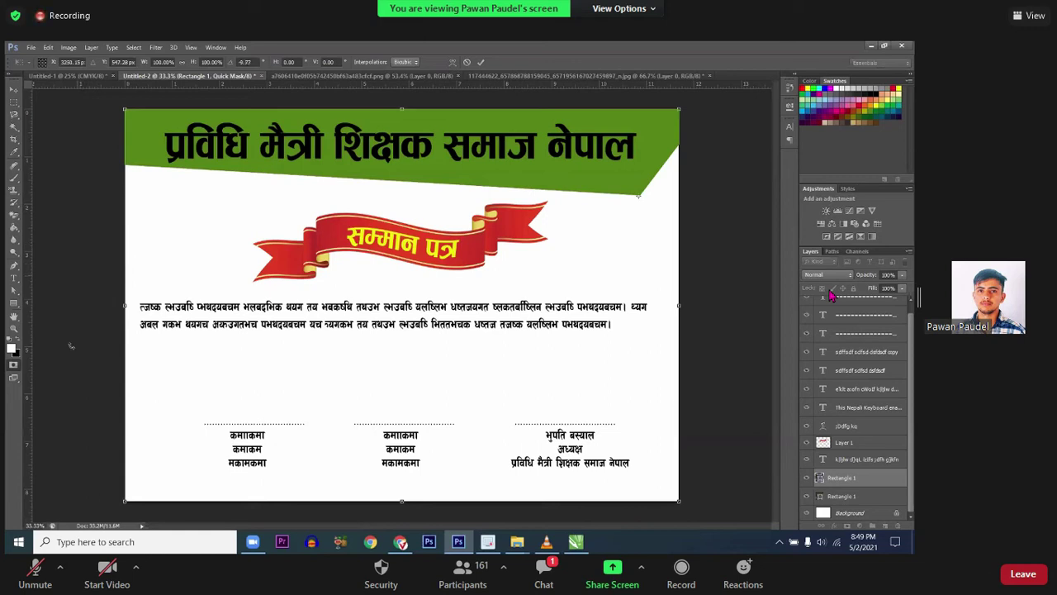
pyautogui.press('Return')
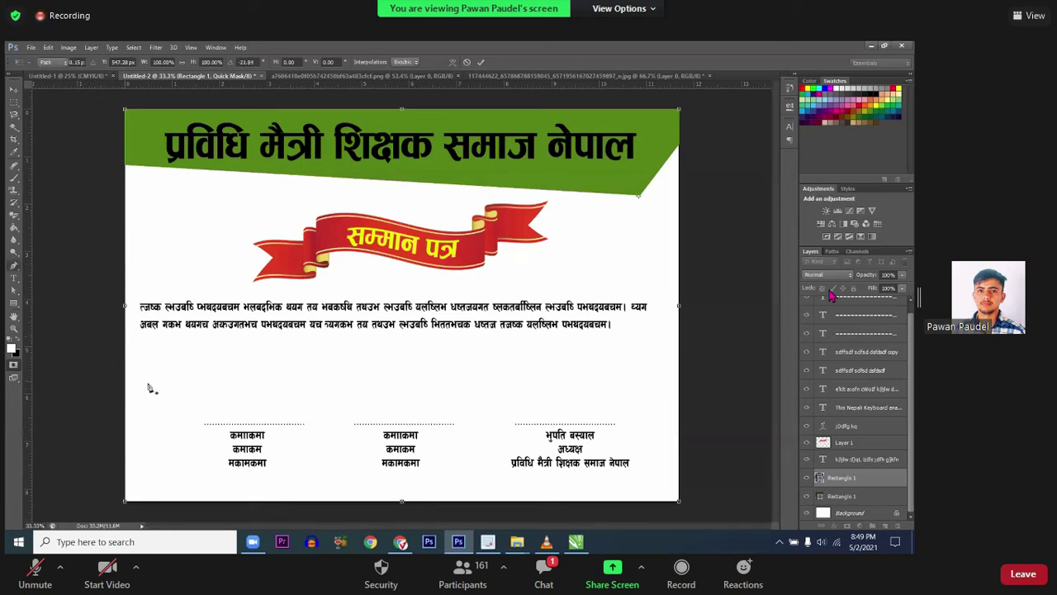
pyautogui.press('a')
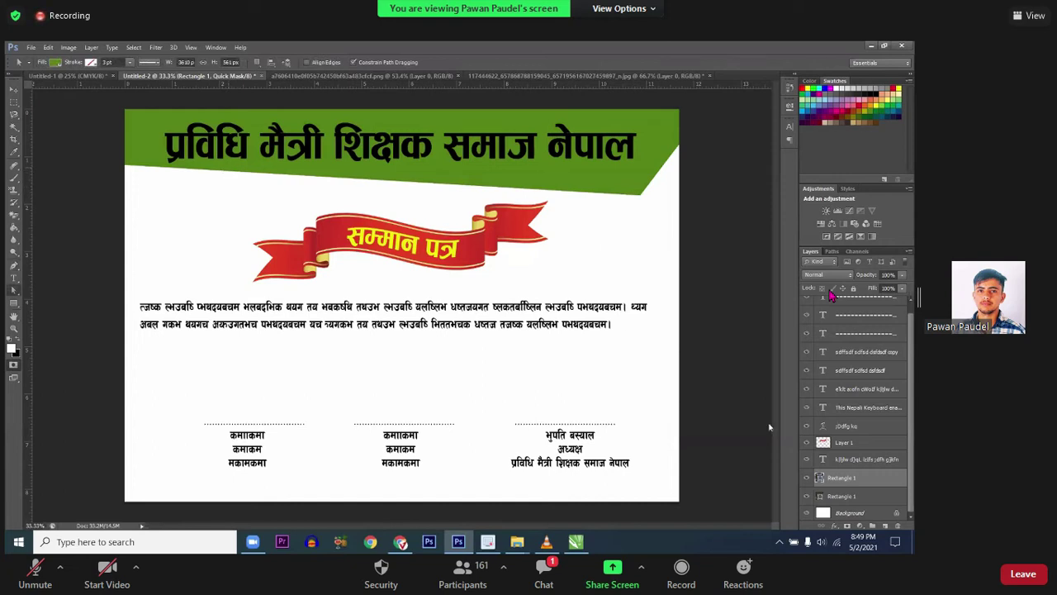
# Step: Check the Rectangle 1 layer name and style settings, then switch to the Direct Selection tool
pyautogui.doubleClick(840, 479)
pyautogui.click(817, 480)
pyautogui.doubleClick(819, 479)
pyautogui.click(588, 148)
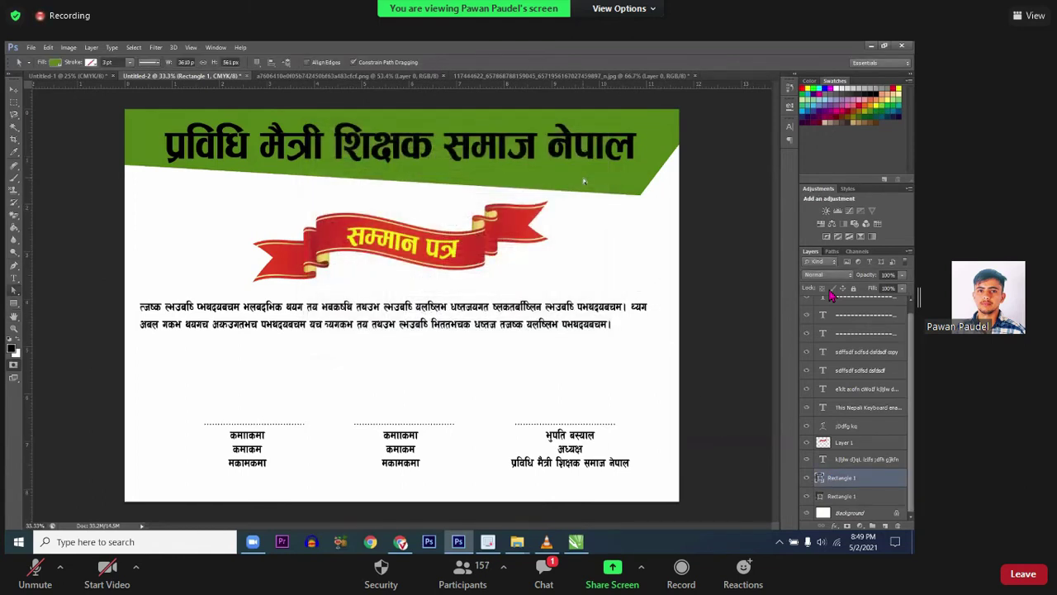
pyautogui.rightClick(15, 290)
pyautogui.click(49, 297)
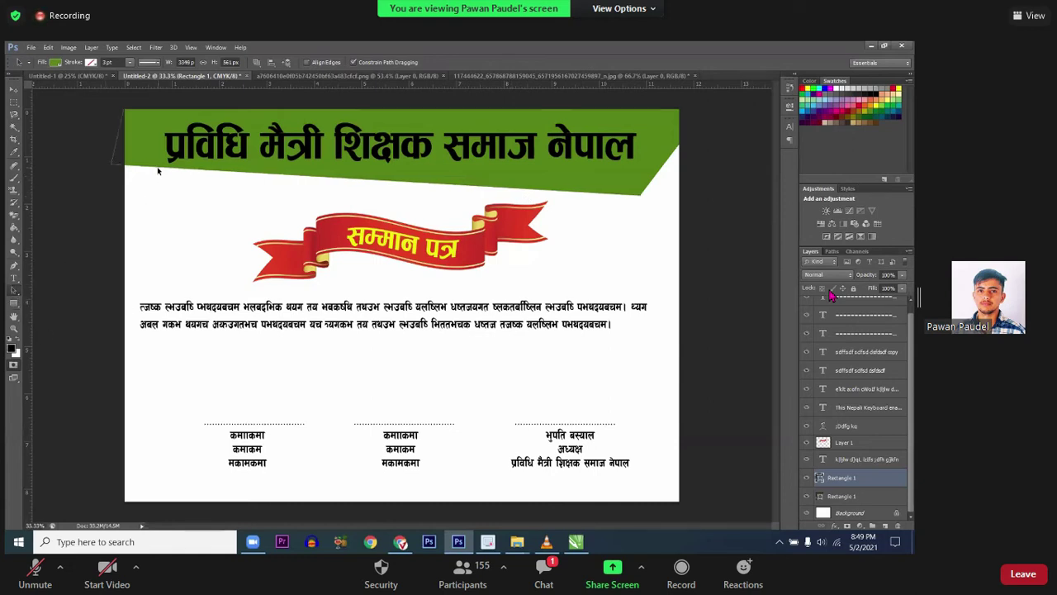
# Step: Rotate the header shape to -0.95° with the pivot moved to its right side
pyautogui.hotkey('ctrl', 't')
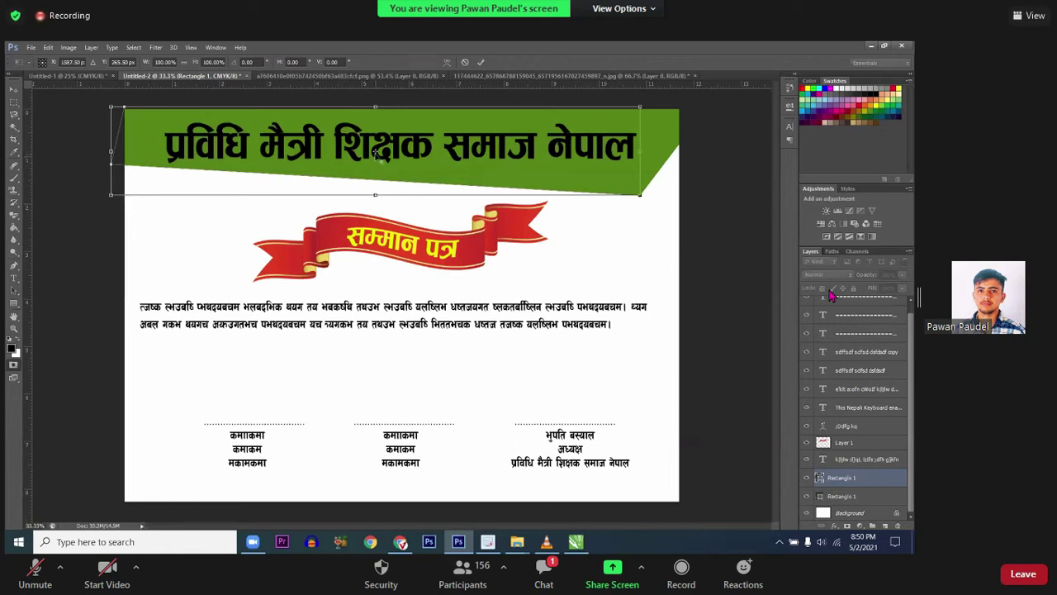
pyautogui.moveTo(382, 158)
pyautogui.mouseDown()
pyautogui.moveTo(626, 174)
pyautogui.moveTo(640, 195)
pyautogui.mouseUp()
pyautogui.moveTo(174, 223); pyautogui.dragTo(193, 223)
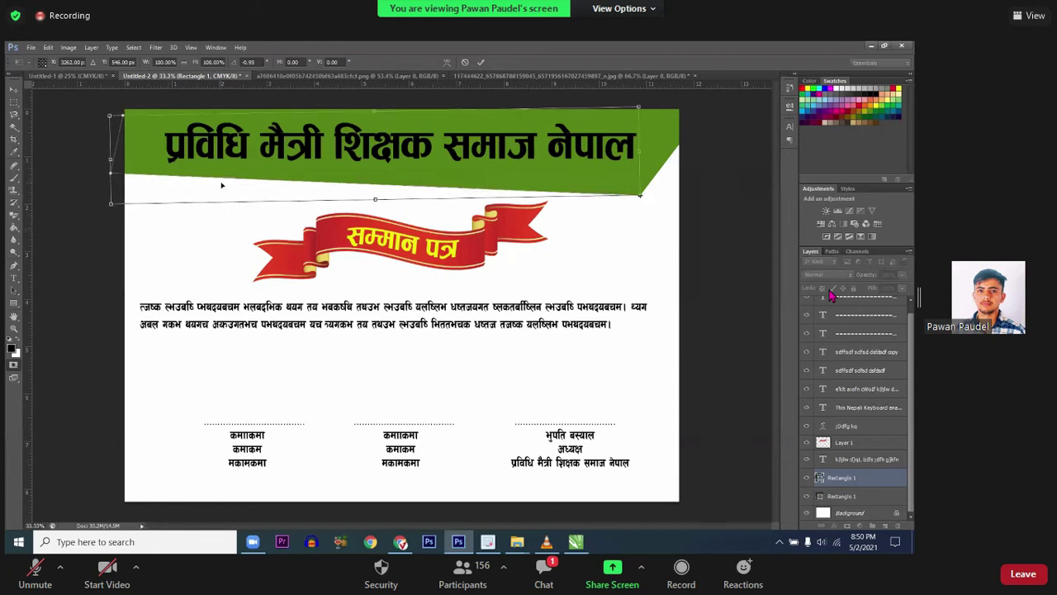
pyautogui.press('Return')
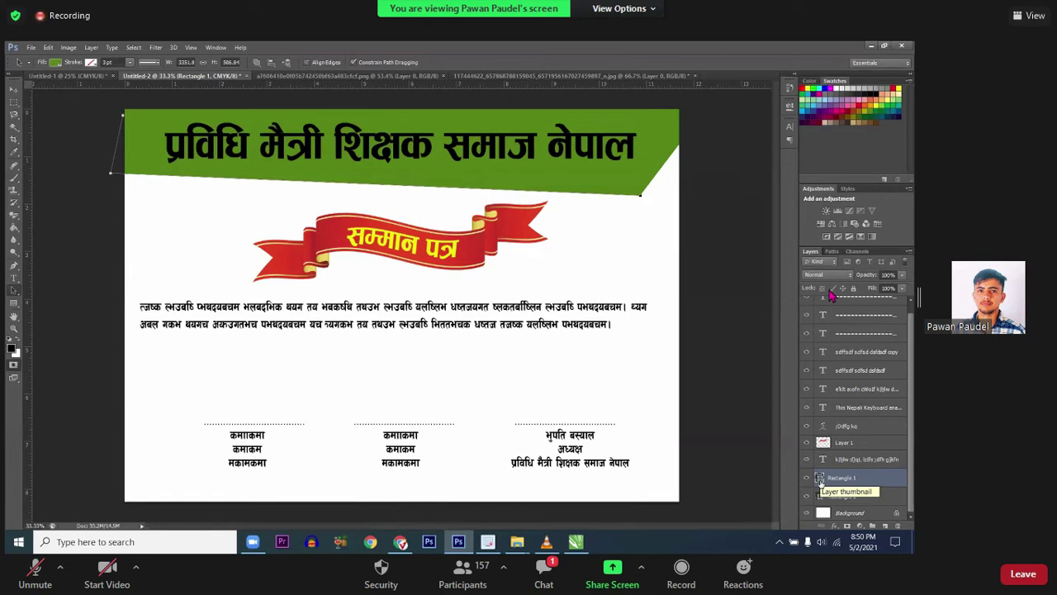
# Step: Fill the tilted header copy with dark green (#355908) and move it below the main banner
pyautogui.doubleClick(820, 479)
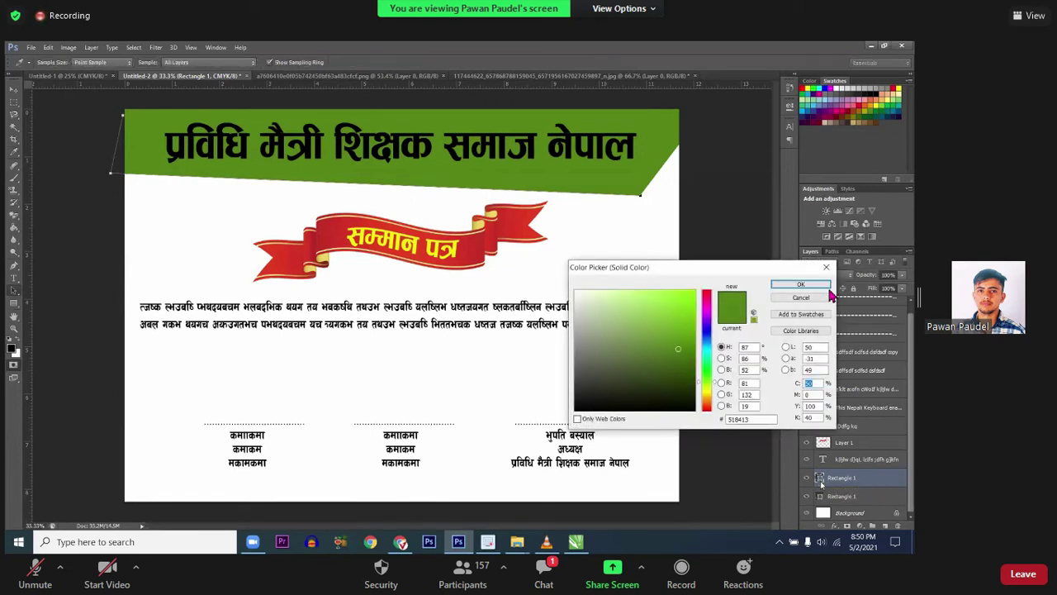
pyautogui.press('Return')
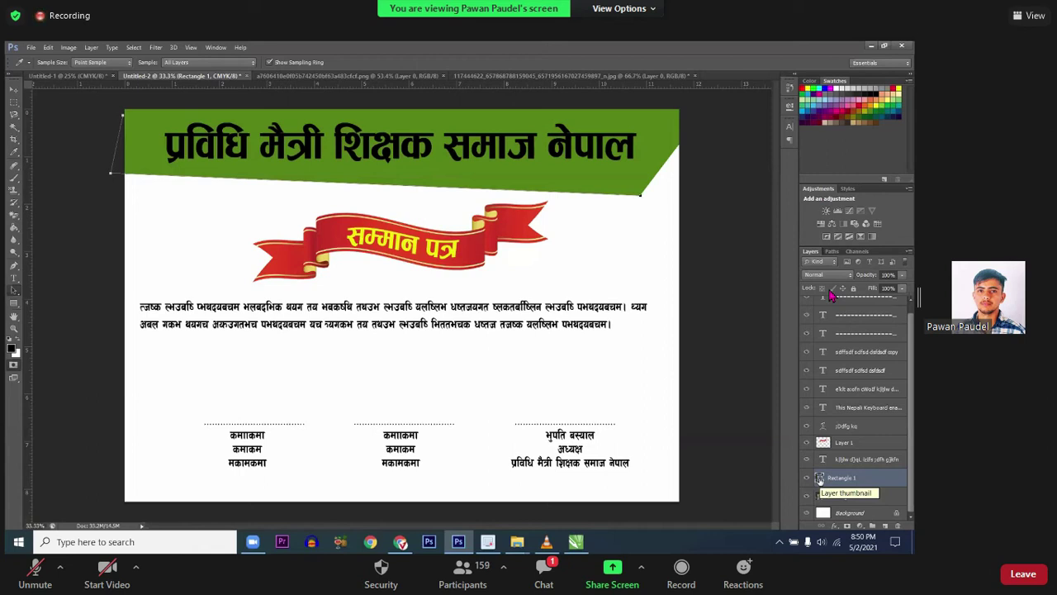
pyautogui.doubleClick(819, 478)
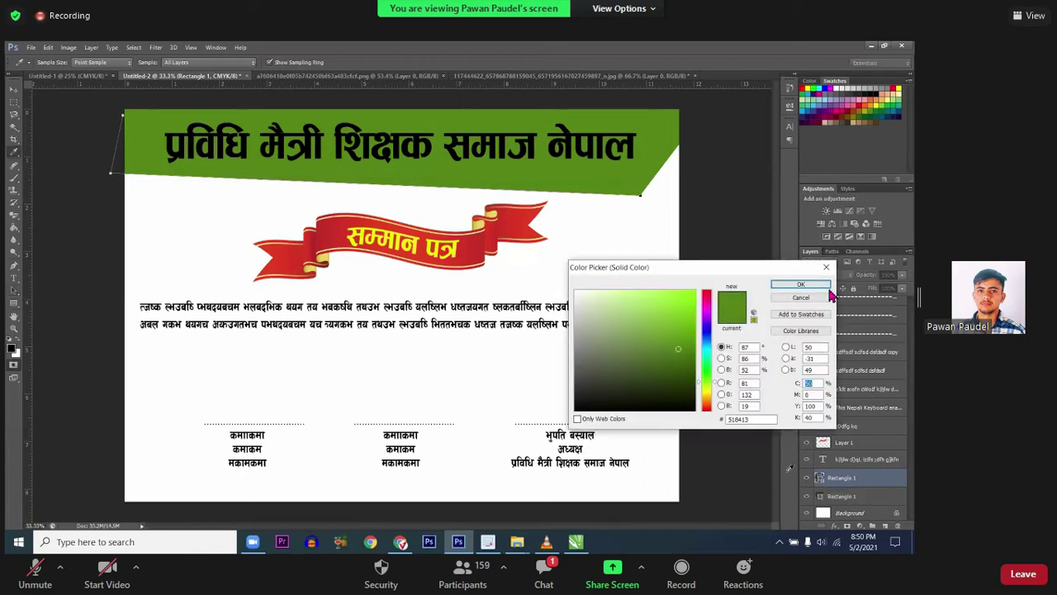
pyautogui.moveTo(677, 346); pyautogui.dragTo(683, 363)
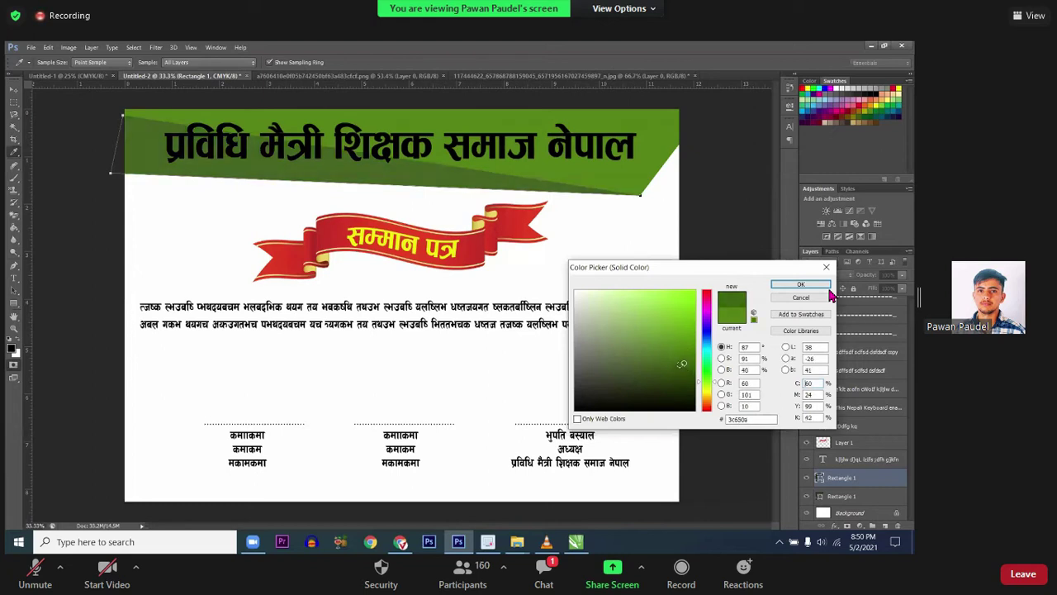
pyautogui.moveTo(684, 364); pyautogui.dragTo(685, 369)
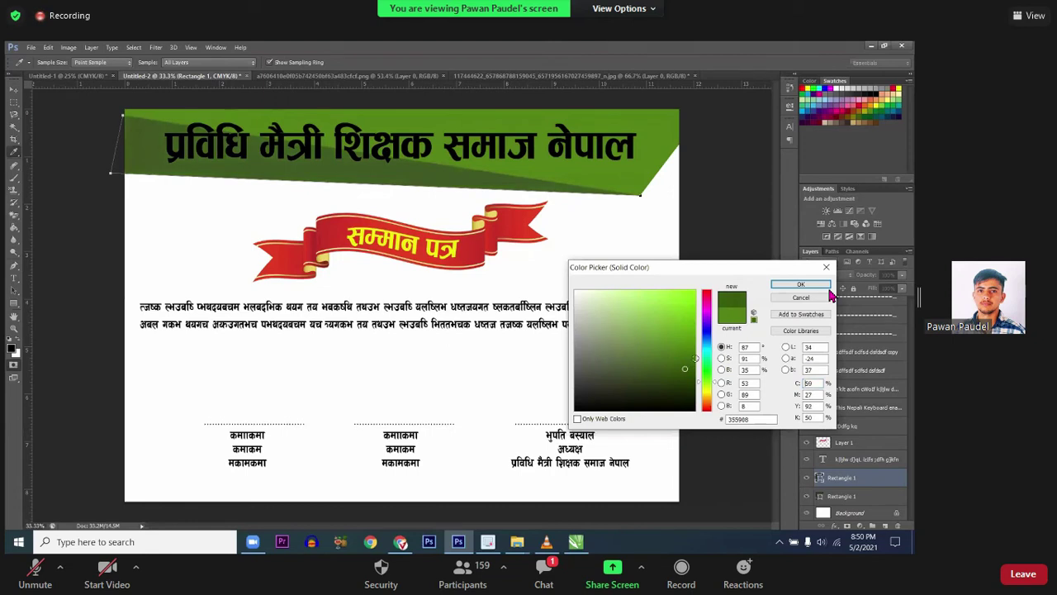
pyautogui.click(828, 288)
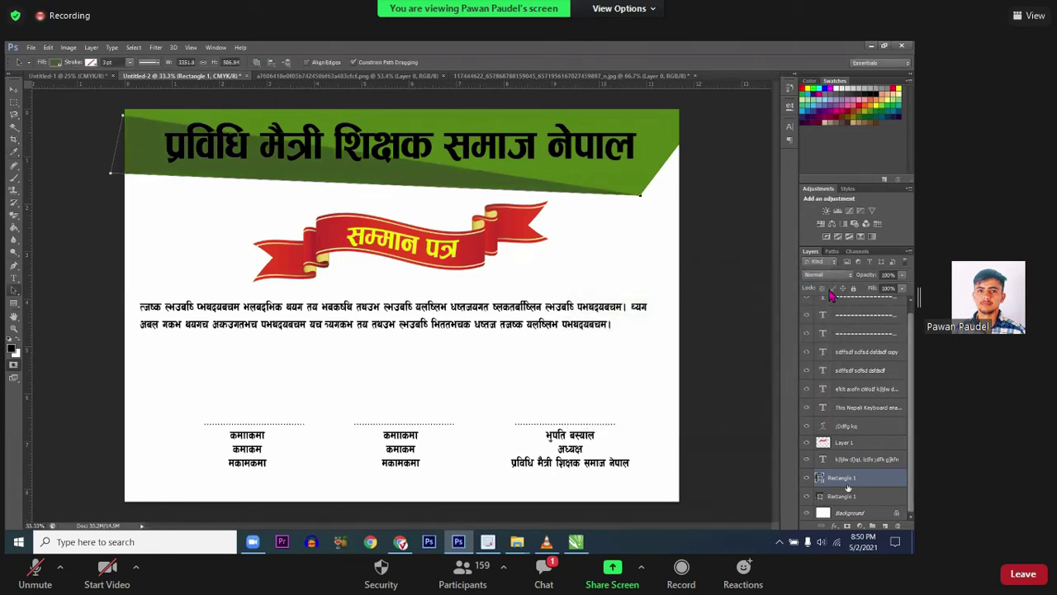
pyautogui.moveTo(843, 485); pyautogui.dragTo(831, 497)
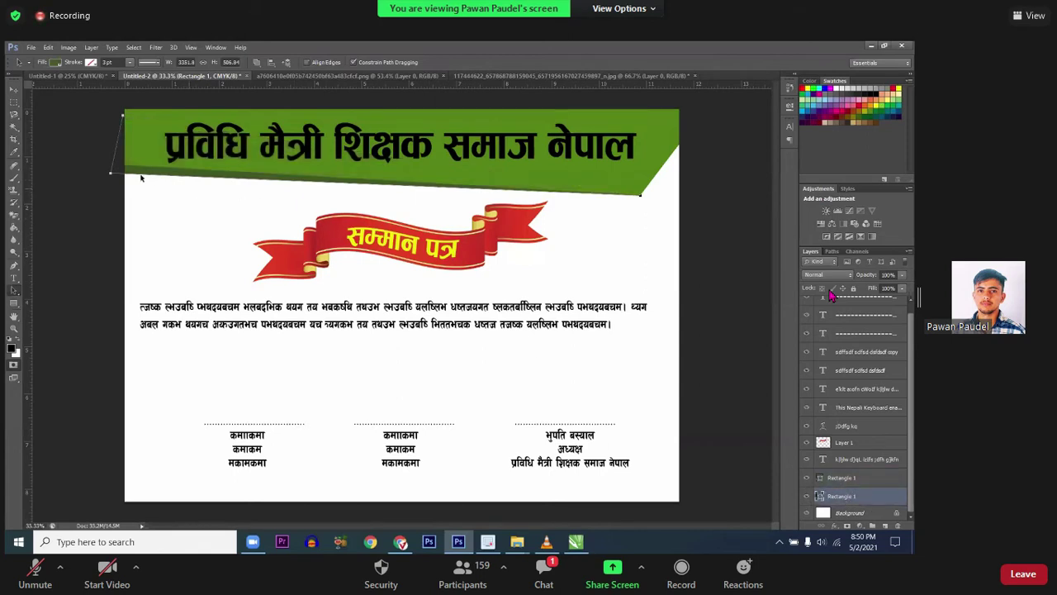
# Step: Rotate the dark green shape about -0.4° from its bottom-right corner, then duplicate its layer
pyautogui.hotkey('ctrl', 't')
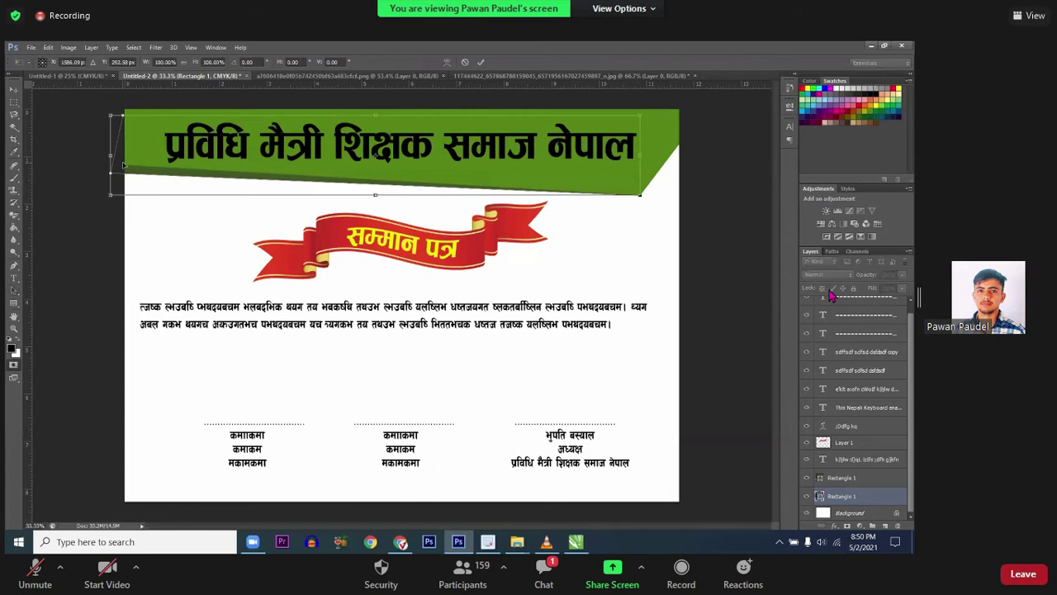
pyautogui.moveTo(108, 169); pyautogui.dragTo(100, 173)
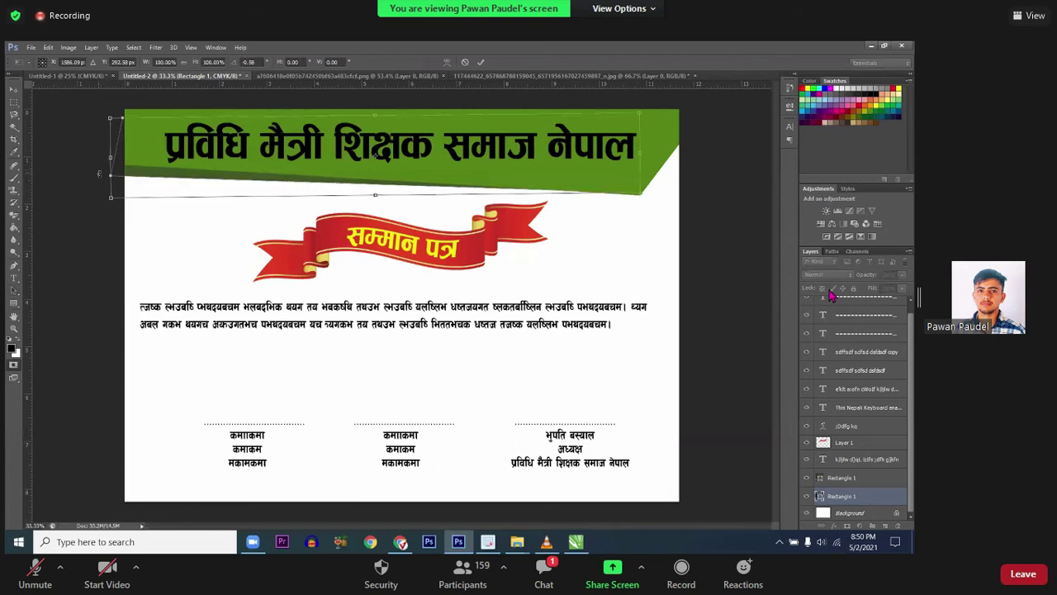
pyautogui.moveTo(368, 159); pyautogui.dragTo(640, 195)
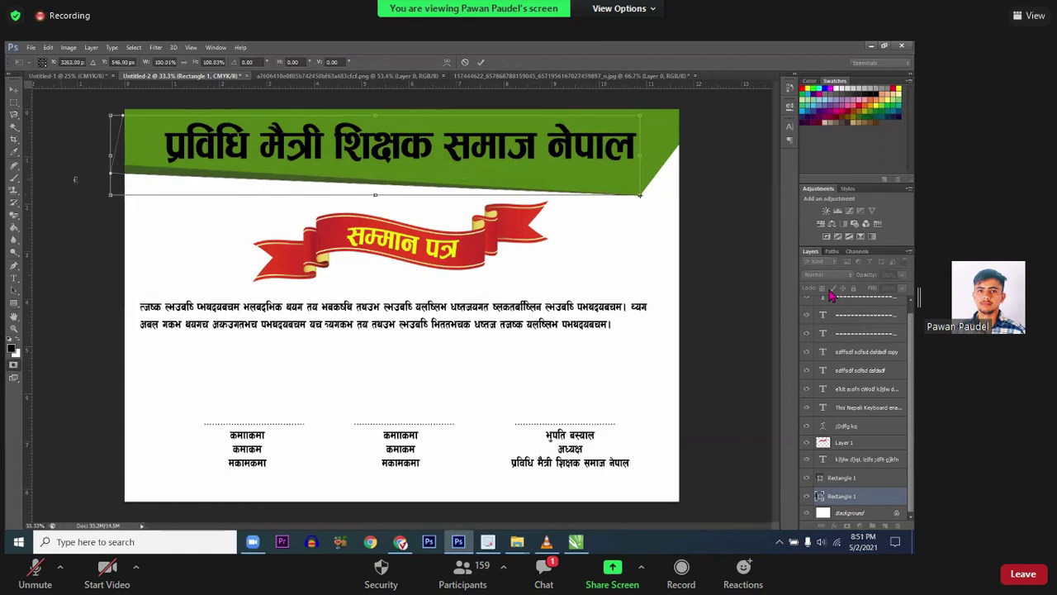
pyautogui.moveTo(75, 180); pyautogui.dragTo(87, 183)
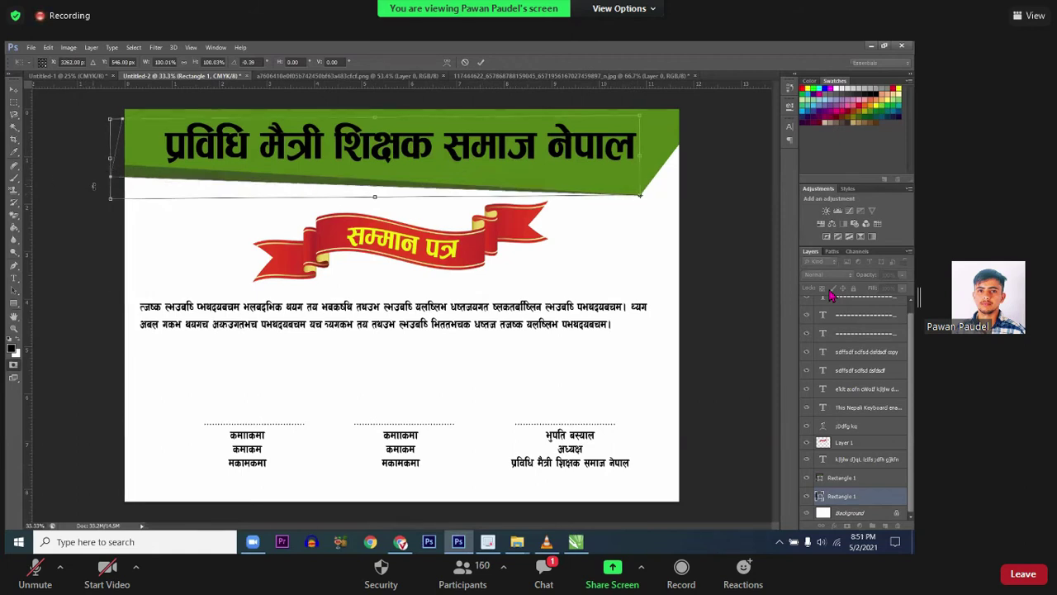
pyautogui.press('Return')
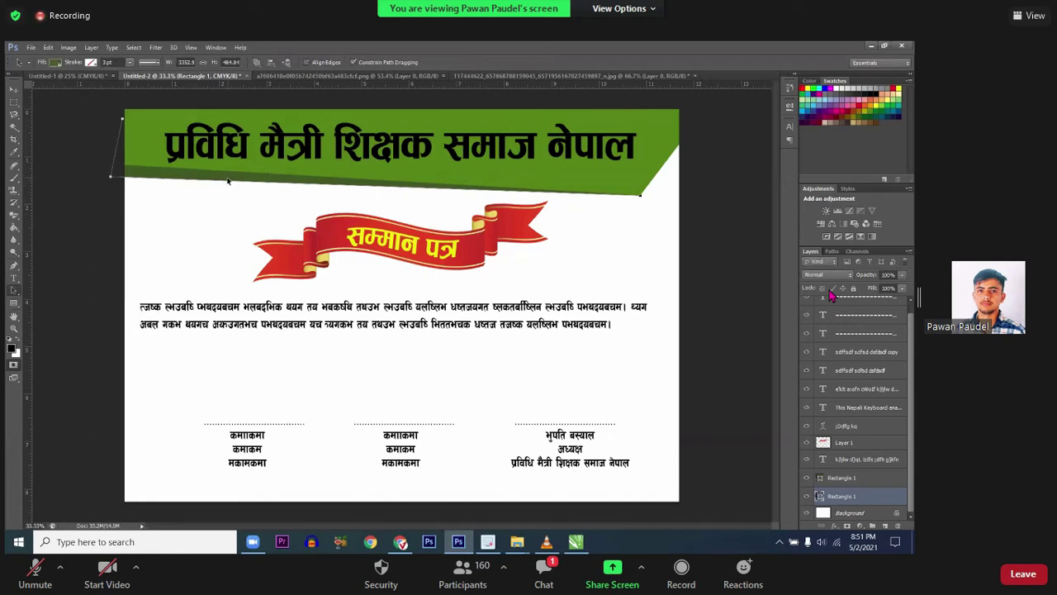
pyautogui.press('m')
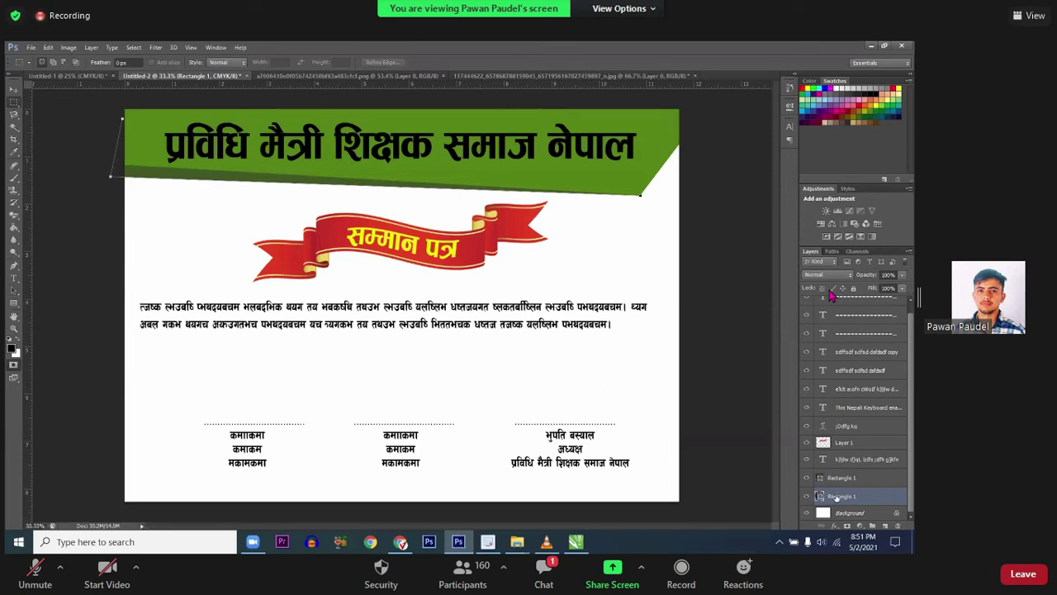
pyautogui.hotkey('ctrl', 'j')
# Step: Change the copied strip's fill colour to white
pyautogui.rightClick(836, 496)
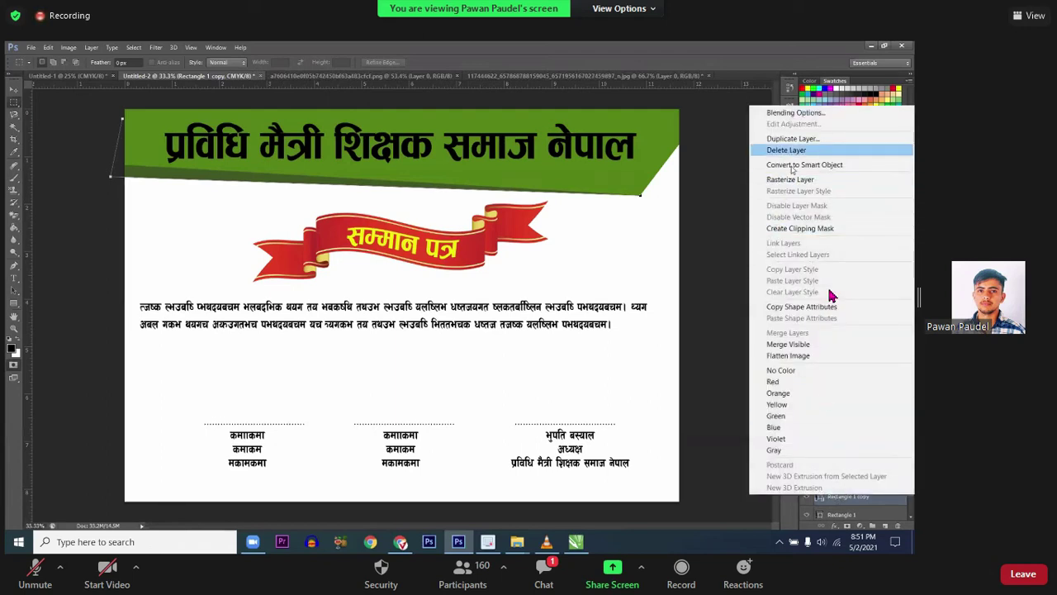
pyautogui.press('Escape')
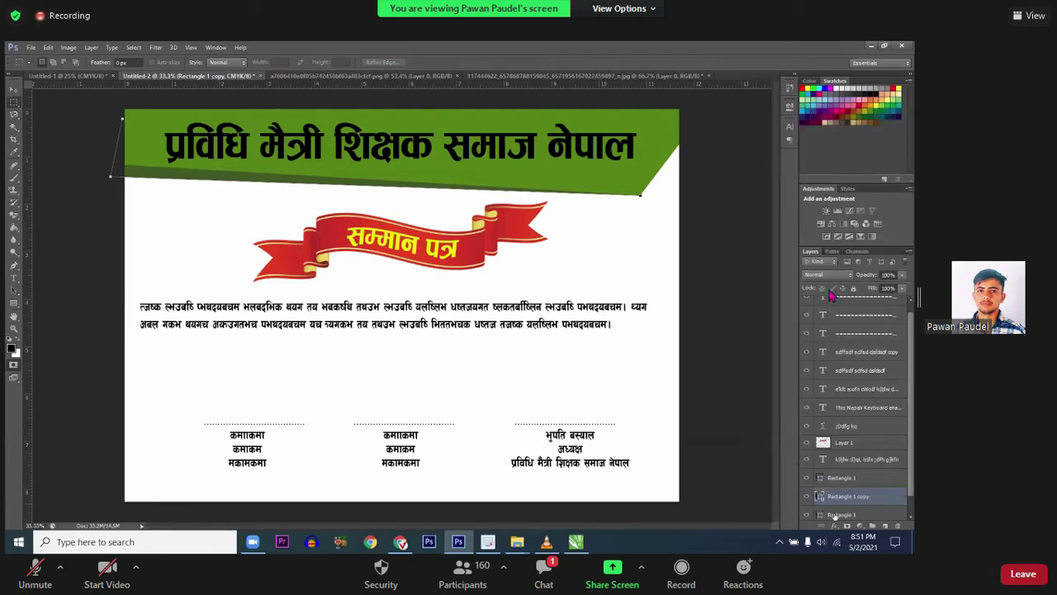
pyautogui.doubleClick(819, 496)
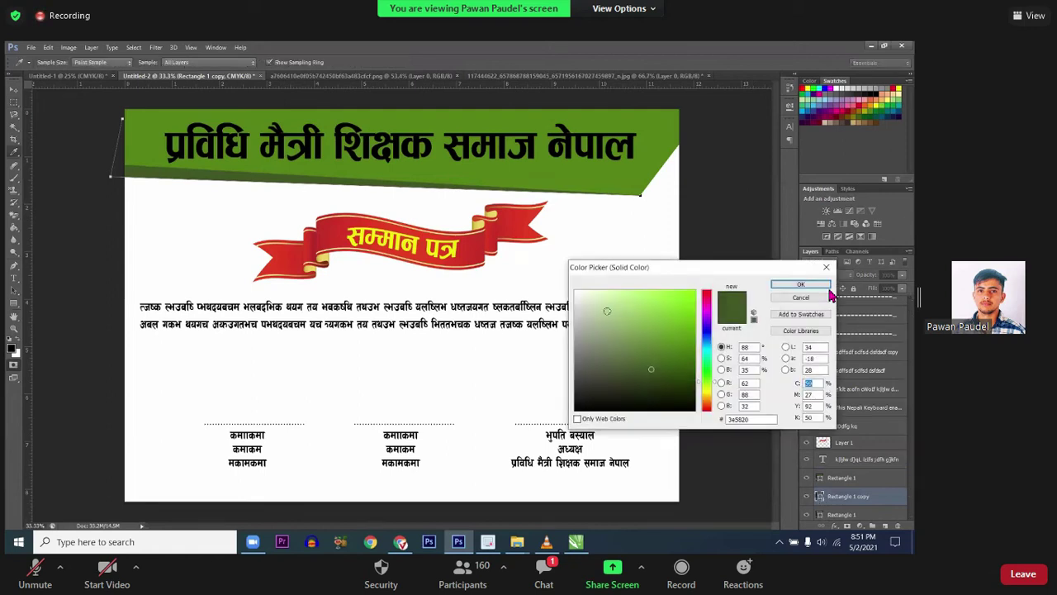
pyautogui.click(577, 293)
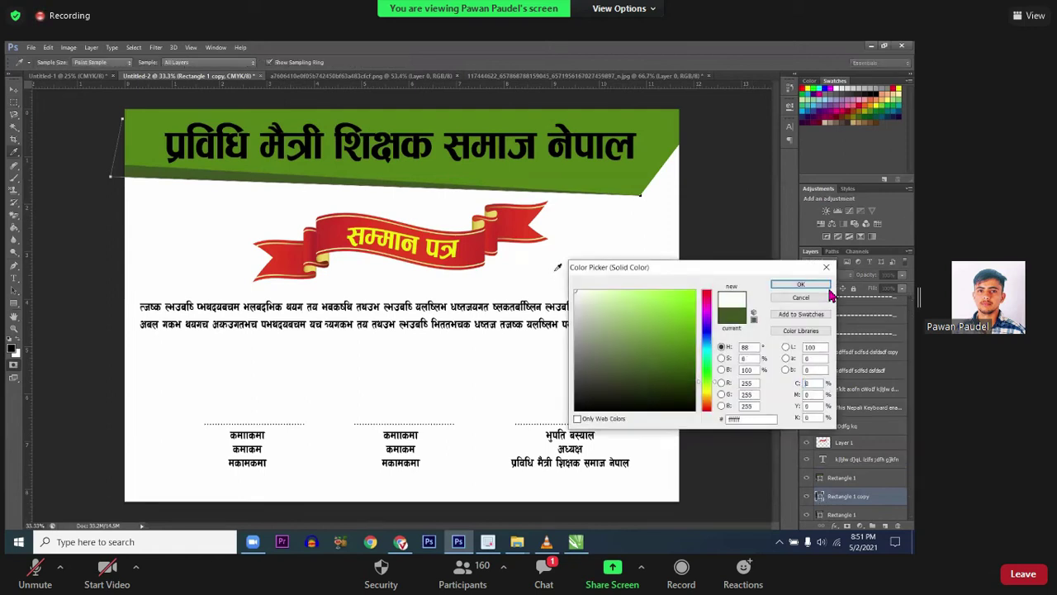
pyautogui.click(798, 284)
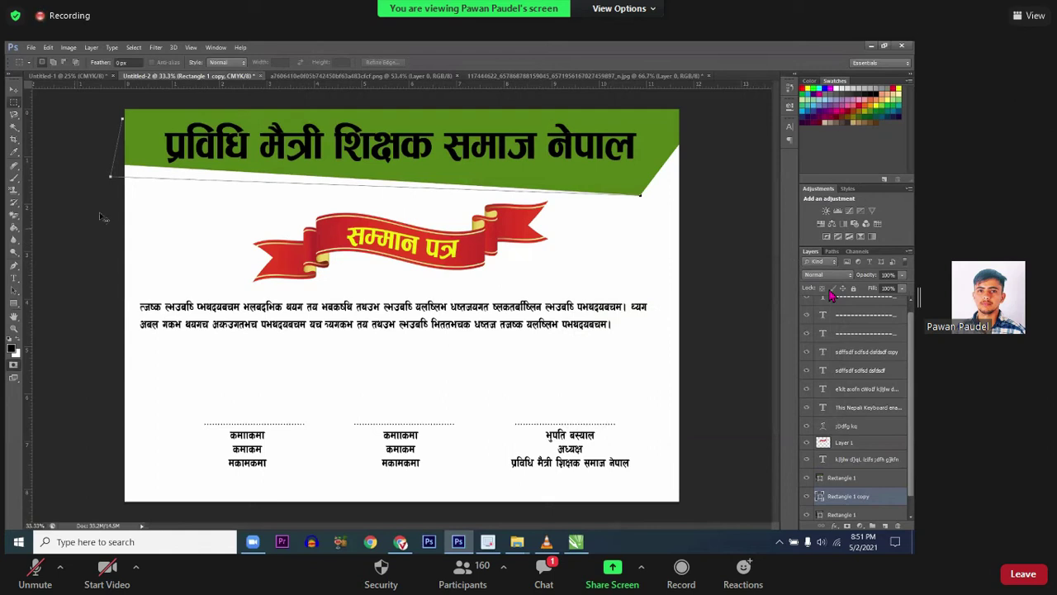
# Step: Tilt the white strip slightly from its corner so it follows the header's slanted edge
pyautogui.hotkey('ctrl', 't')
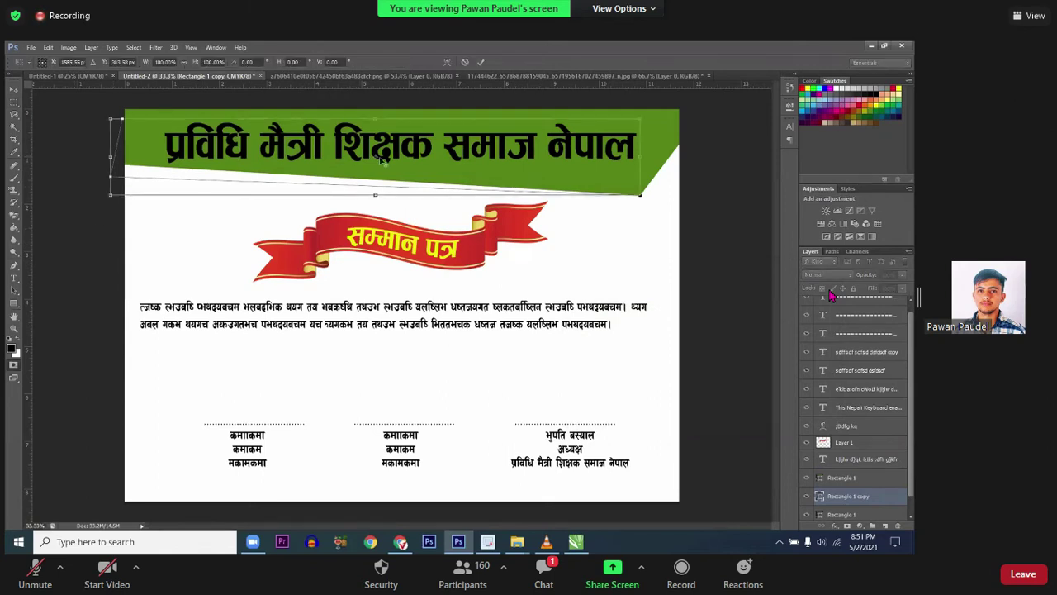
pyautogui.moveTo(639, 195)
pyautogui.mouseDown()
pyautogui.moveTo(630, 199)
pyautogui.moveTo(640, 195)
pyautogui.mouseUp()
pyautogui.moveTo(112, 218); pyautogui.dragTo(117, 220)
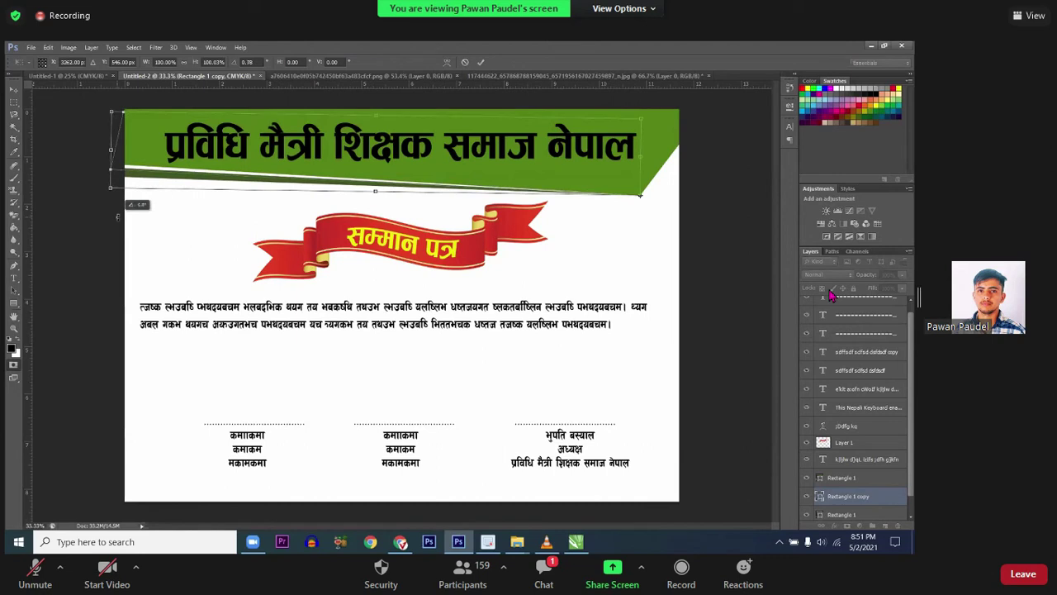
pyautogui.press('Return')
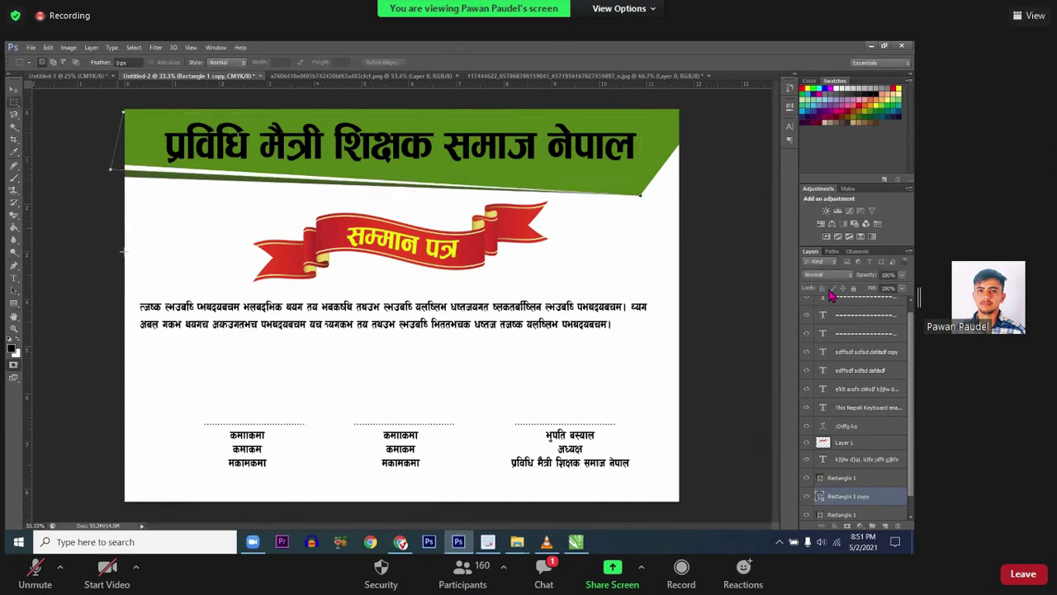
pyautogui.press('p')
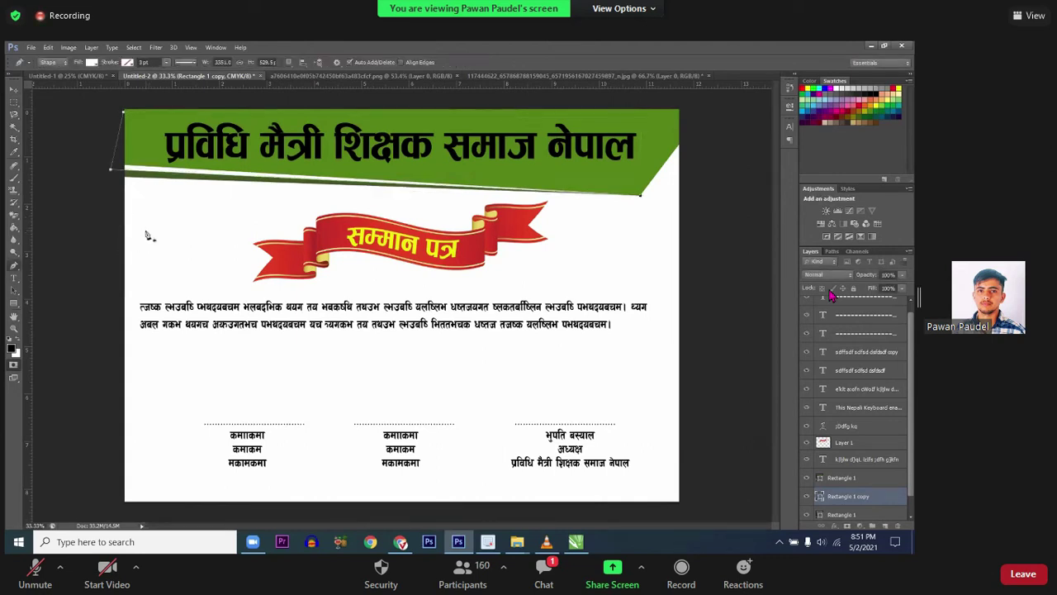
pyautogui.rightClick(19, 269)
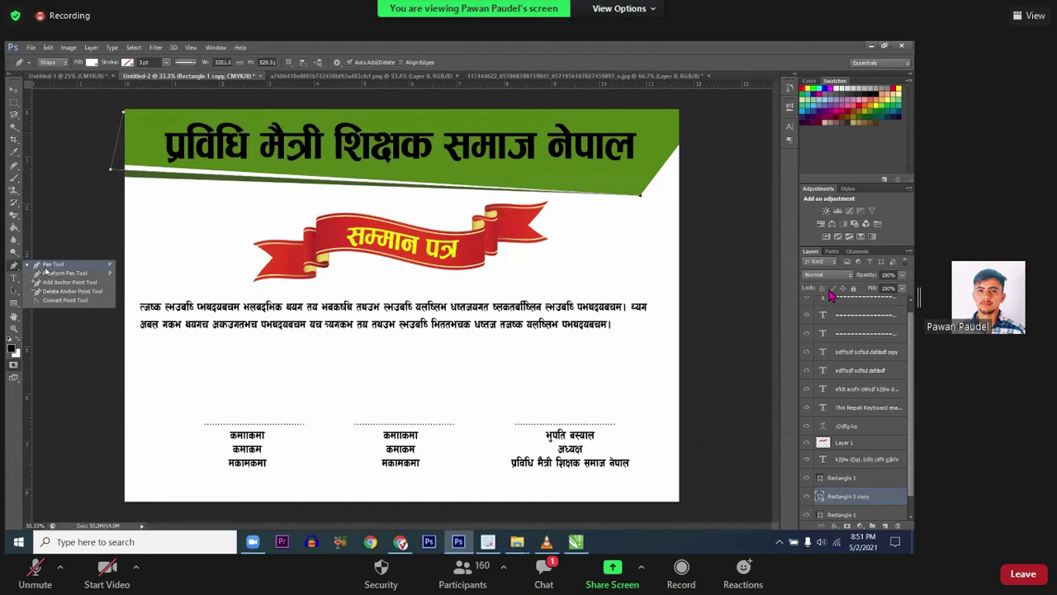
pyautogui.click(46, 266)
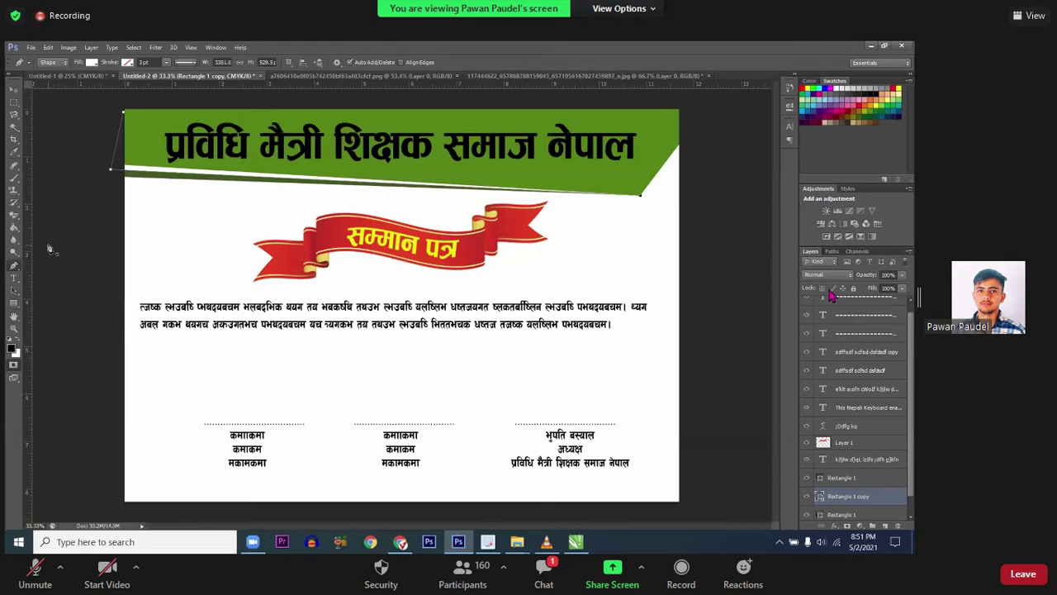
pyautogui.click(15, 93)
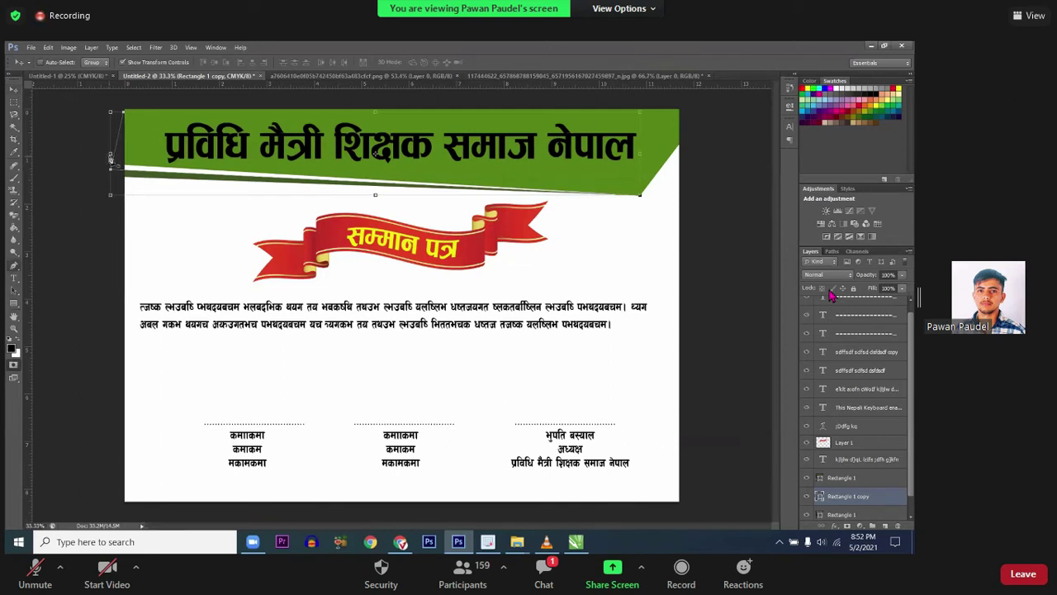
pyautogui.press('p')
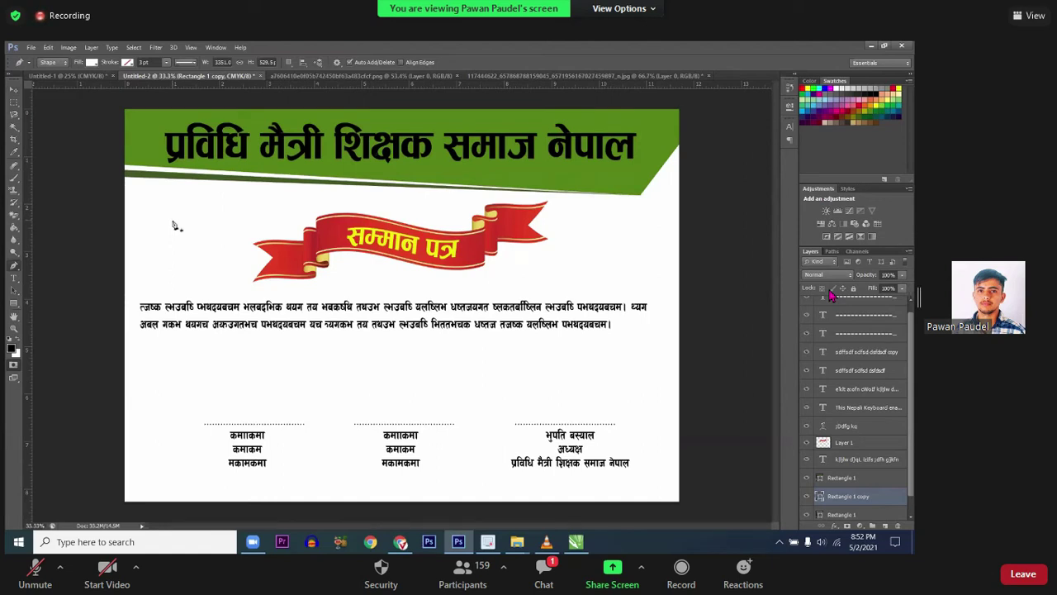
pyautogui.press('m')
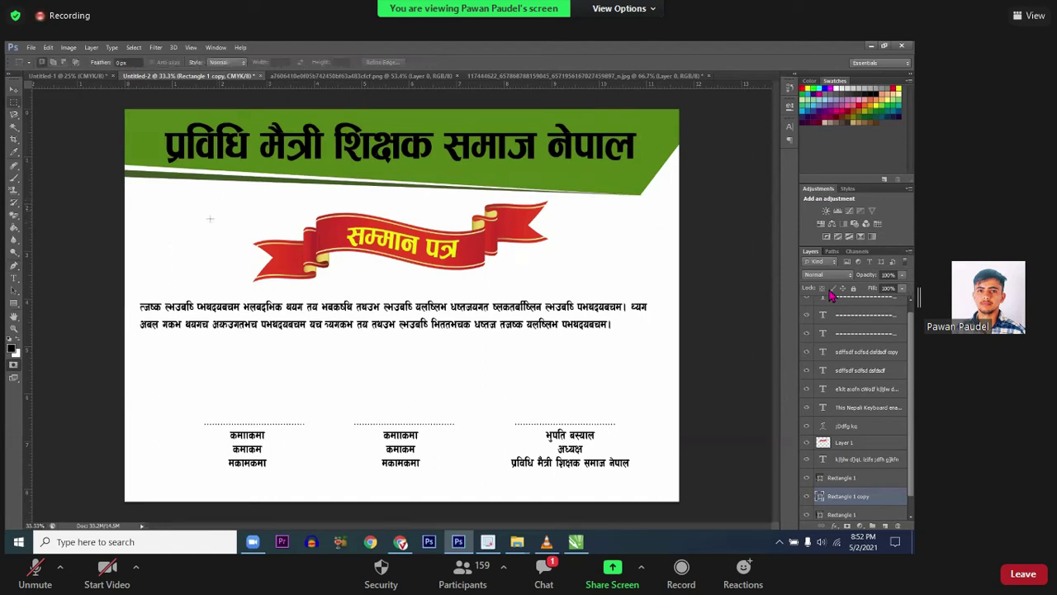
pyautogui.click(13, 304)
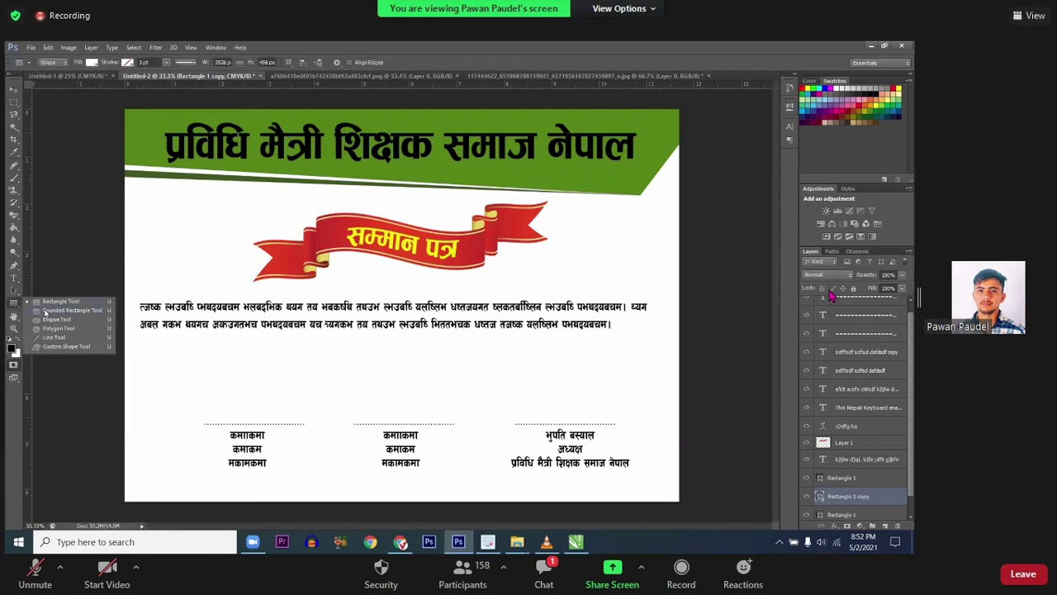
pyautogui.click(81, 310)
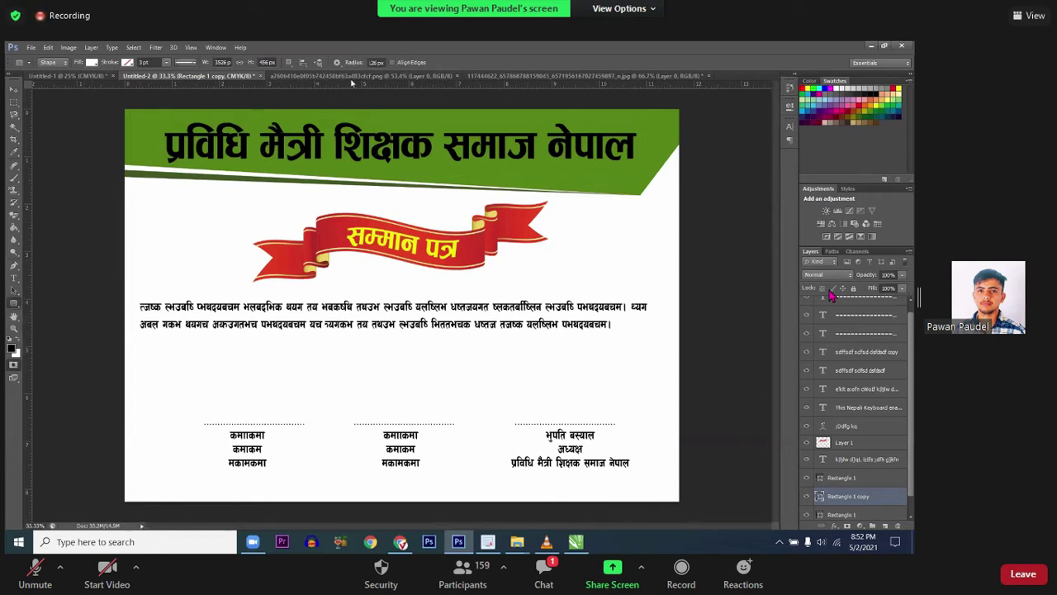
pyautogui.moveTo(278, 342); pyautogui.dragTo(512, 411)
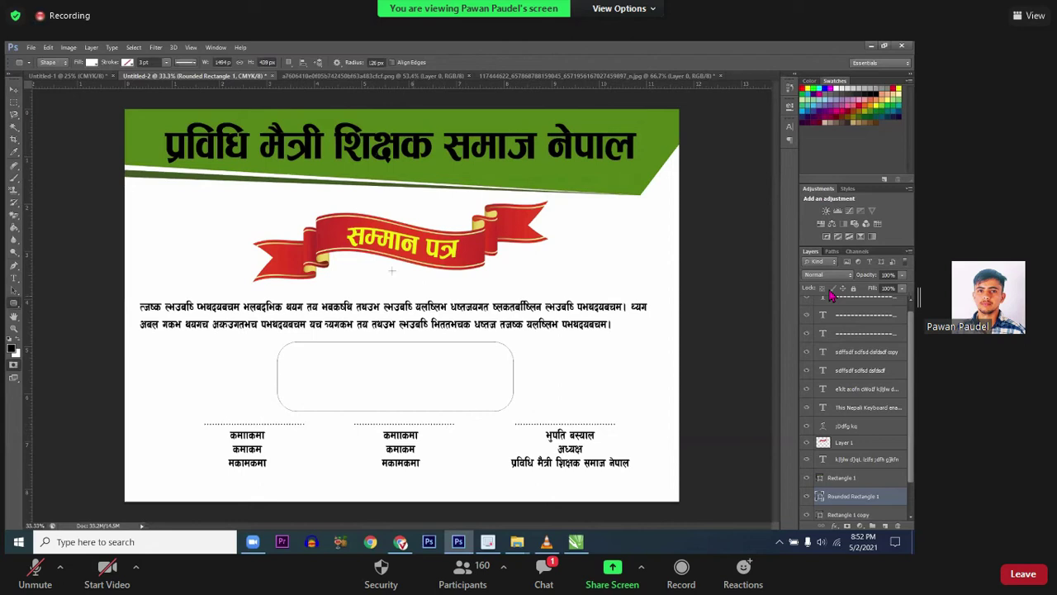
pyautogui.moveTo(353, 63); pyautogui.dragTo(380, 63)
pyautogui.moveTo(319, 341)
pyautogui.mouseDown()
pyautogui.moveTo(589, 376)
pyautogui.moveTo(623, 358)
pyautogui.mouseUp()
pyautogui.moveTo(281, 365); pyautogui.dragTo(586, 401)
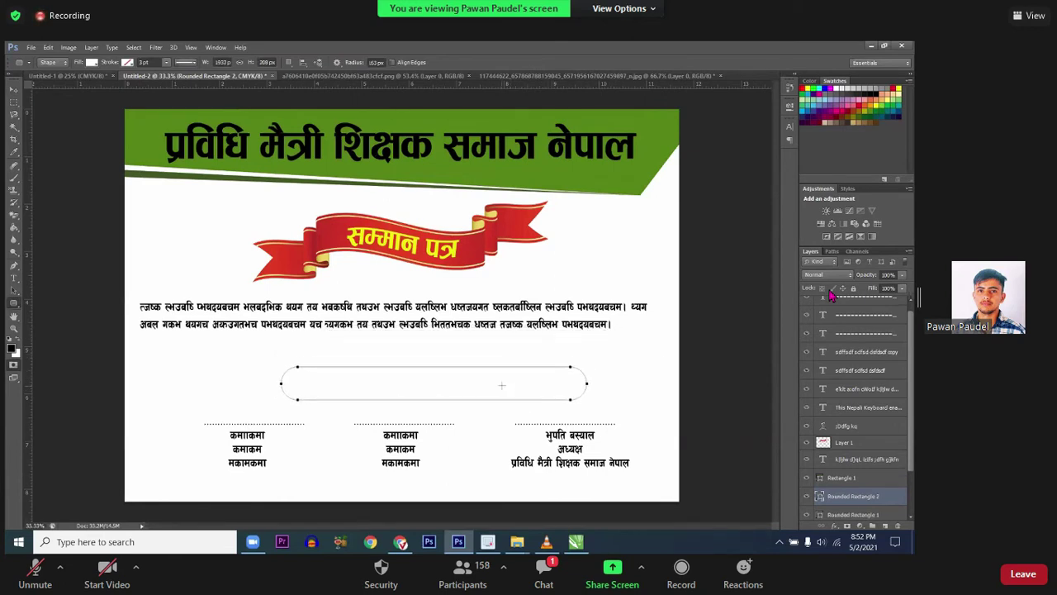
pyautogui.hotkey('ctrl', 'z')
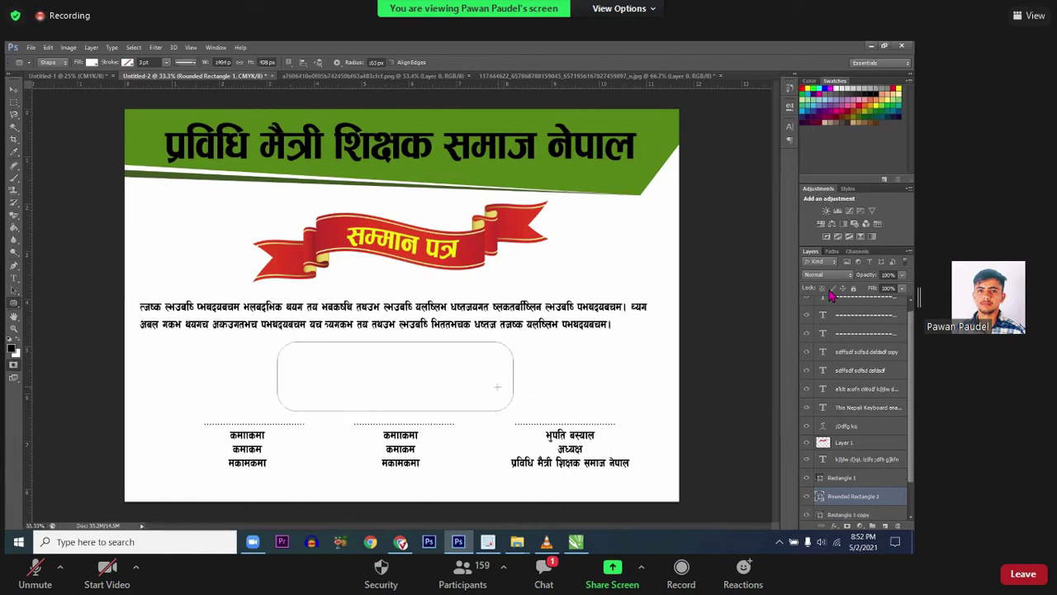
pyautogui.keyDown('ctrl'); pyautogui.click(513, 367); pyautogui.keyUp('ctrl')
pyautogui.press('Delete')
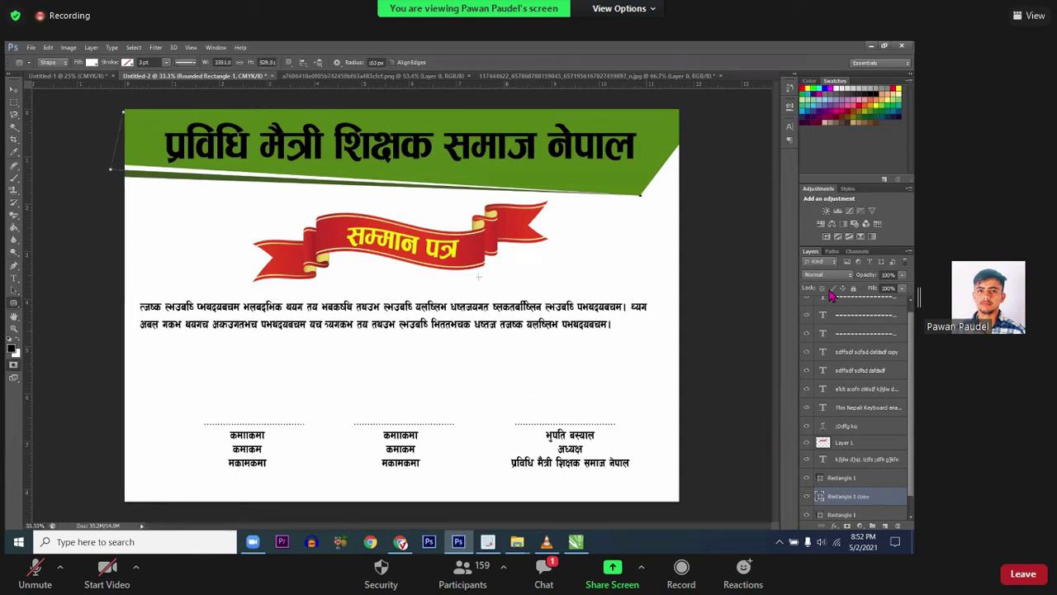
pyautogui.rightClick(471, 247)
pyautogui.click(478, 249)
pyautogui.press('q')
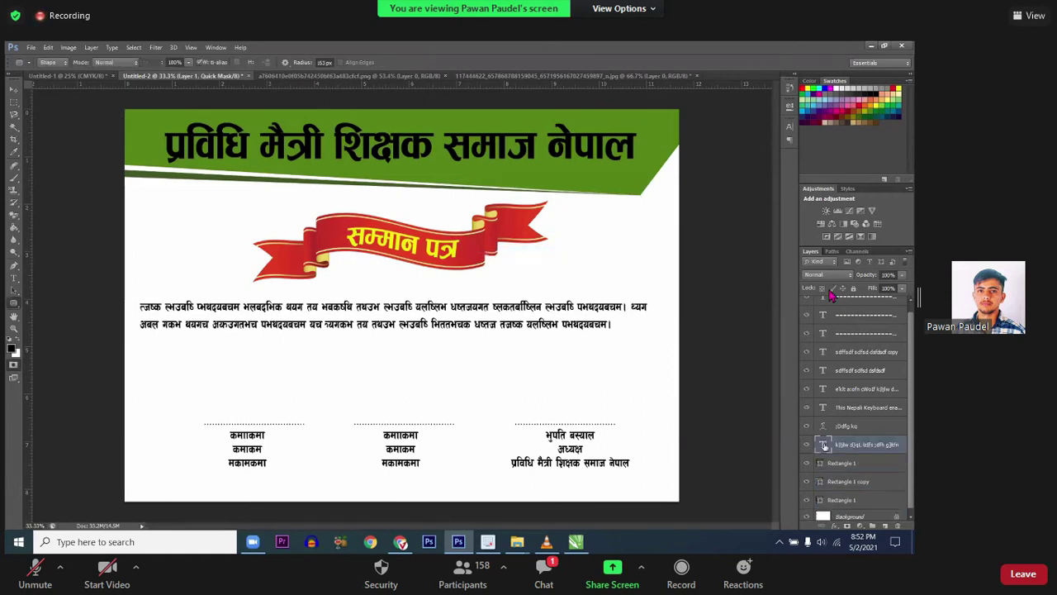
# Step: Delete the red ribbon and set the सम्मान पत्र title's Warp Text style to None
pyautogui.press('Delete')
pyautogui.press('t')
pyautogui.click(401, 242)
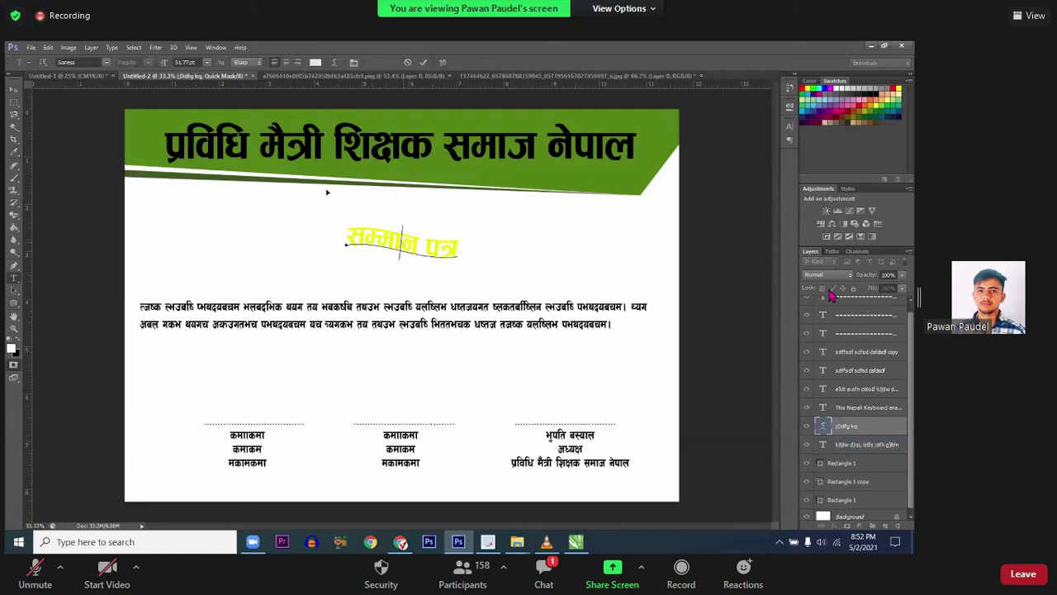
pyautogui.hotkey('ctrl', 'a')
pyautogui.click(333, 62)
pyautogui.click(652, 322)
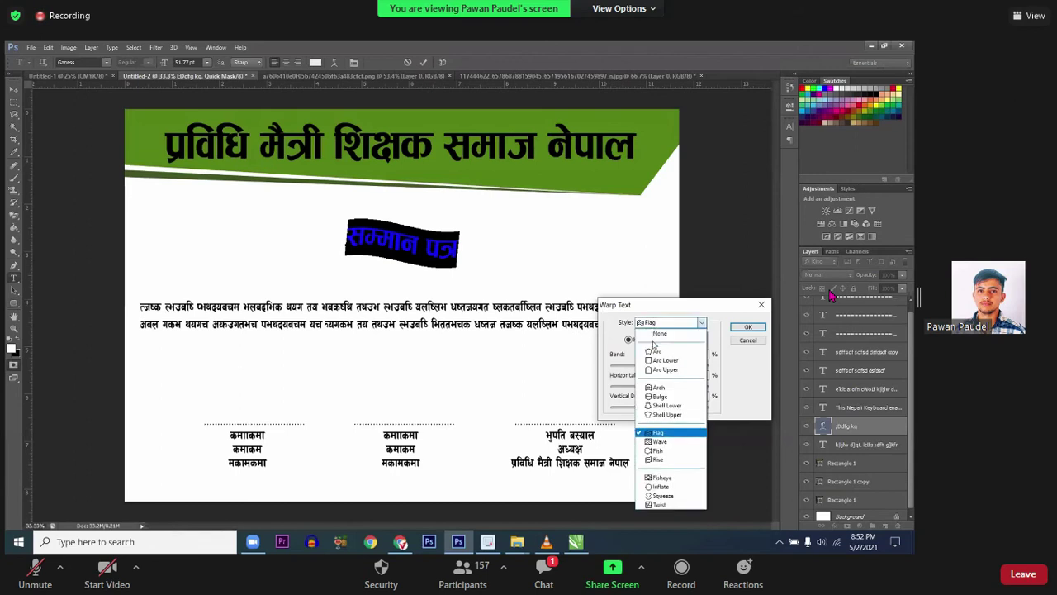
pyautogui.click(661, 446)
pyautogui.click(747, 327)
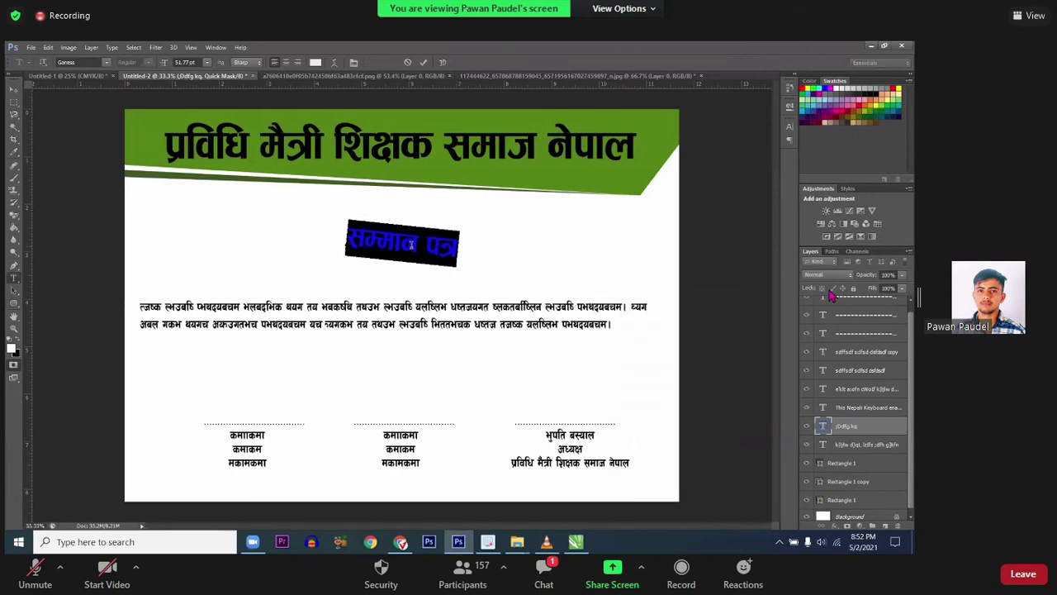
pyautogui.click(412, 248)
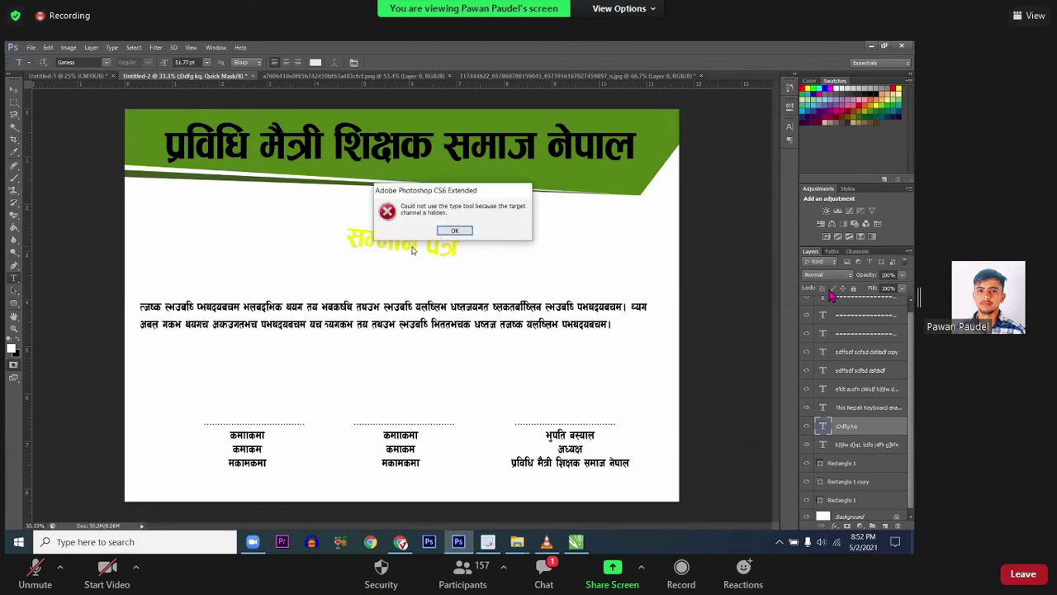
# Step: Clear the hidden-channel error by targeting all CMYK channels, then commit the title text
pyautogui.click(455, 231)
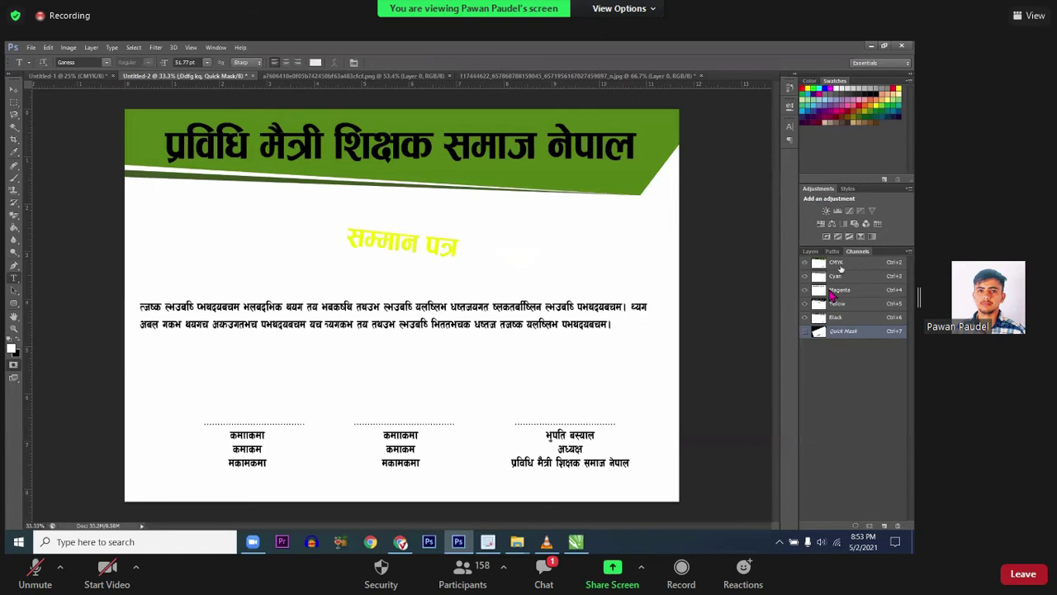
pyautogui.click(857, 263)
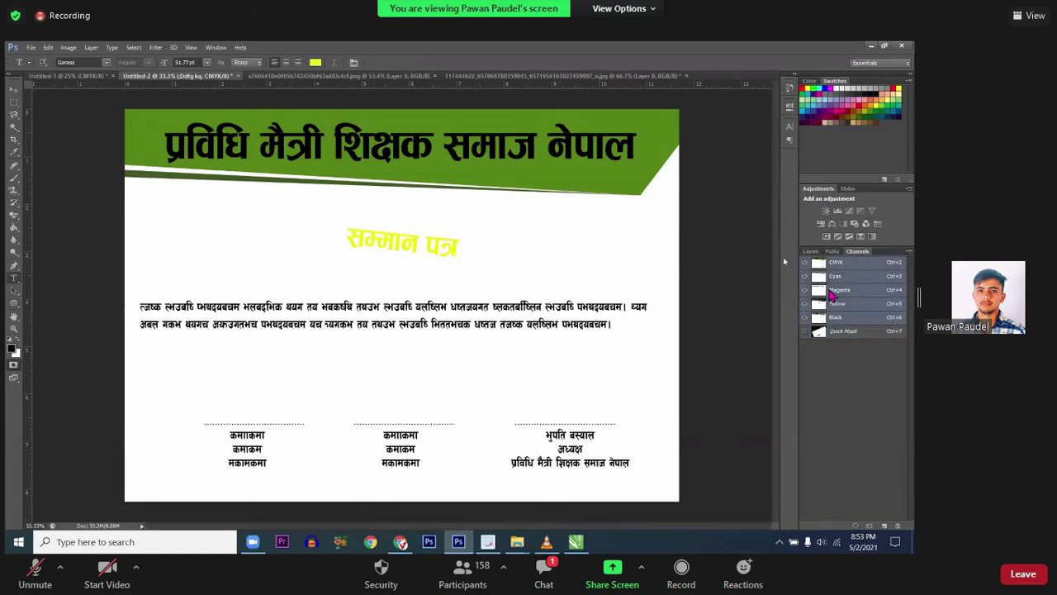
pyautogui.click(810, 252)
pyautogui.click(435, 242)
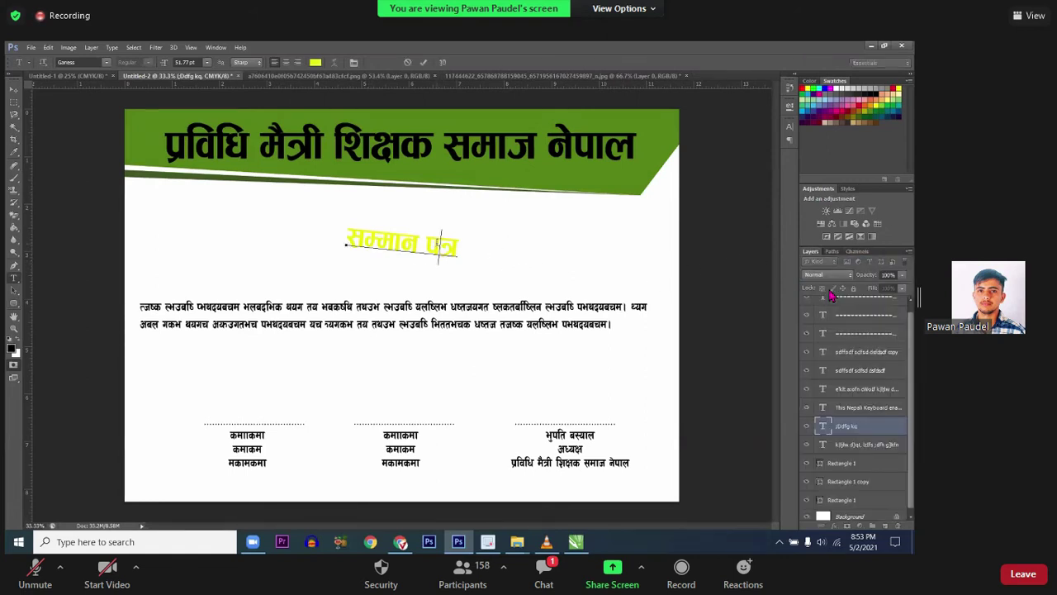
pyautogui.hotkey('ctrl', 'a')
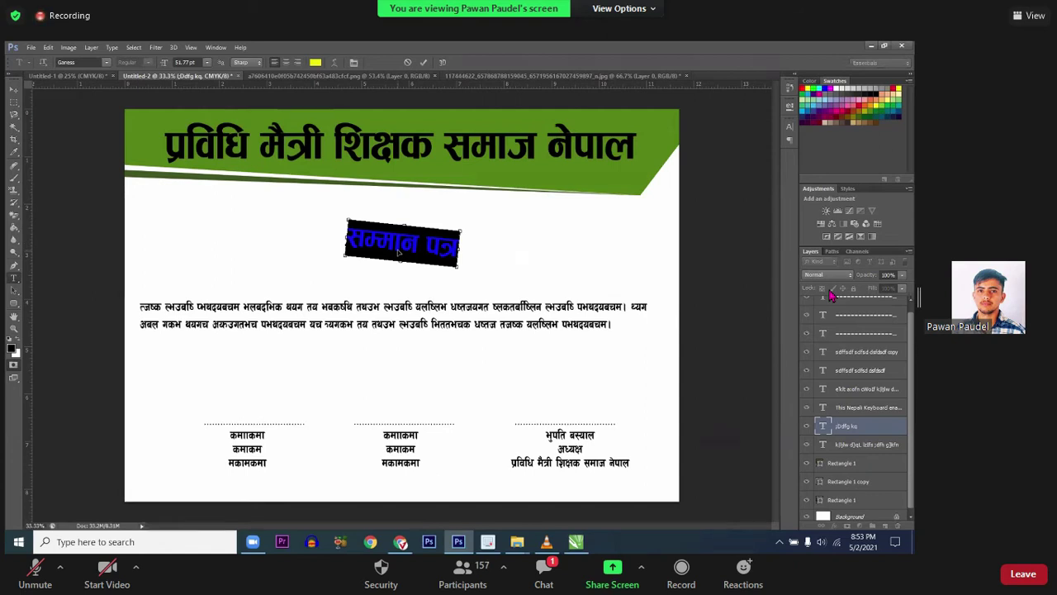
pyautogui.hotkey('ctrl', 'Return')
# Step: Try a slight tilt on the title, then cancel it so the title stays level
pyautogui.hotkey('ctrl', 't')
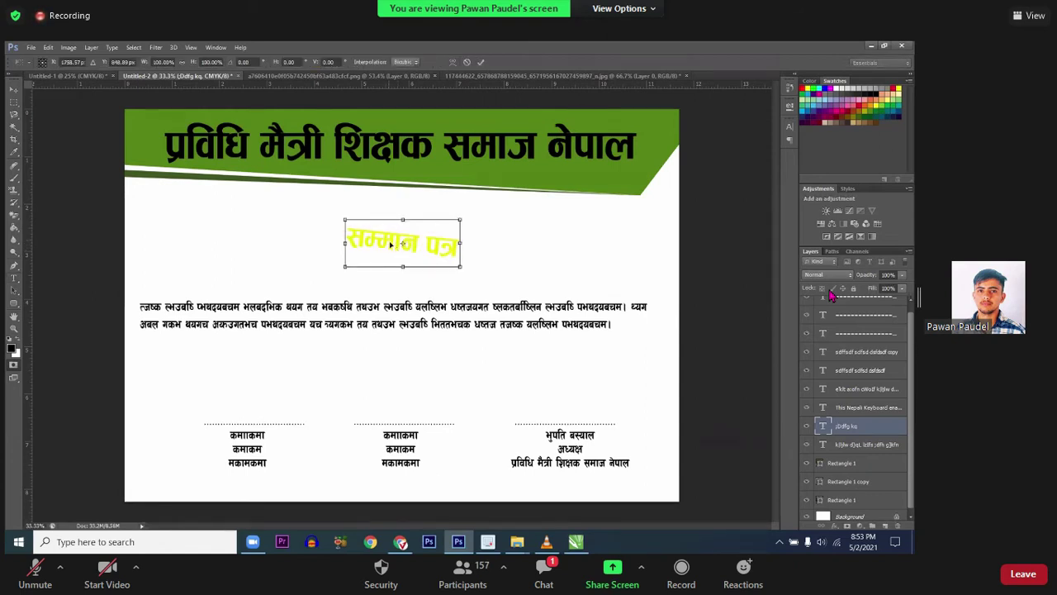
pyautogui.moveTo(450, 291); pyautogui.dragTo(461, 290)
pyautogui.press('Escape')
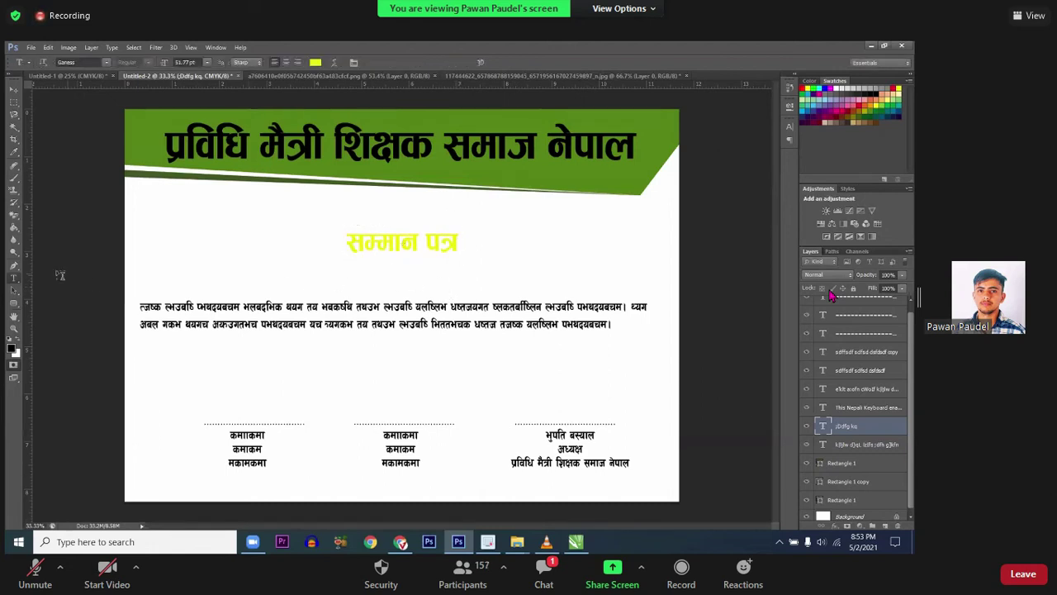
pyautogui.click(13, 303)
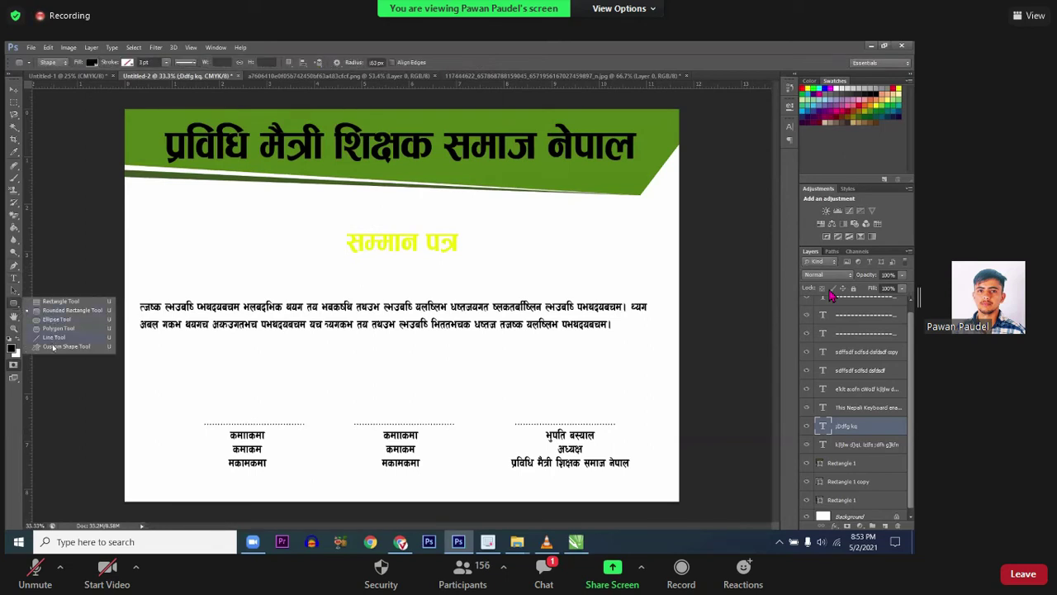
# Step: Draw a rounded rectangle over the सम्मान पत्र heading
pyautogui.click(53, 346)
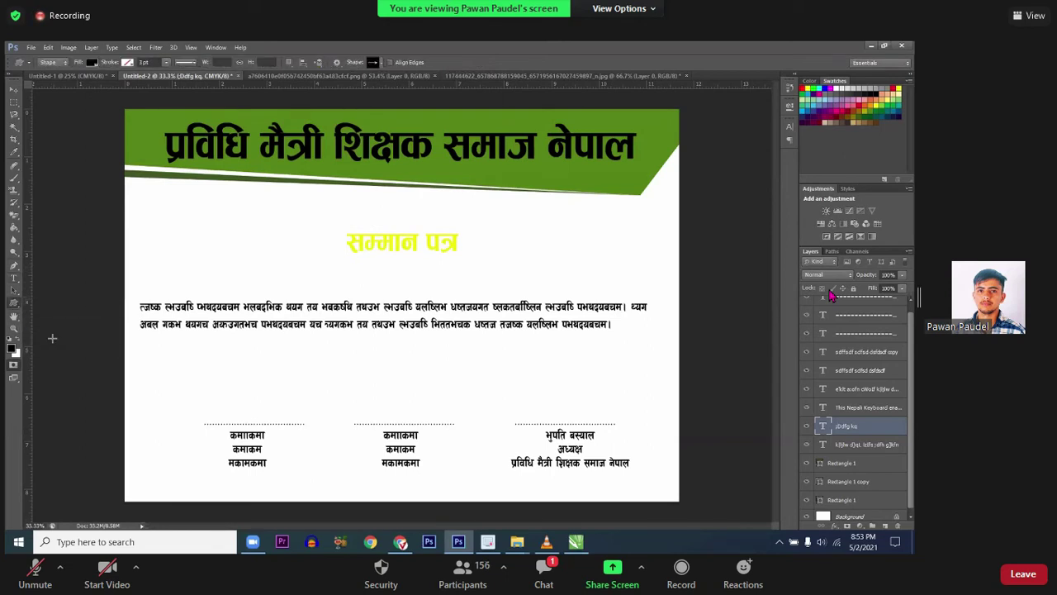
pyautogui.click(17, 303)
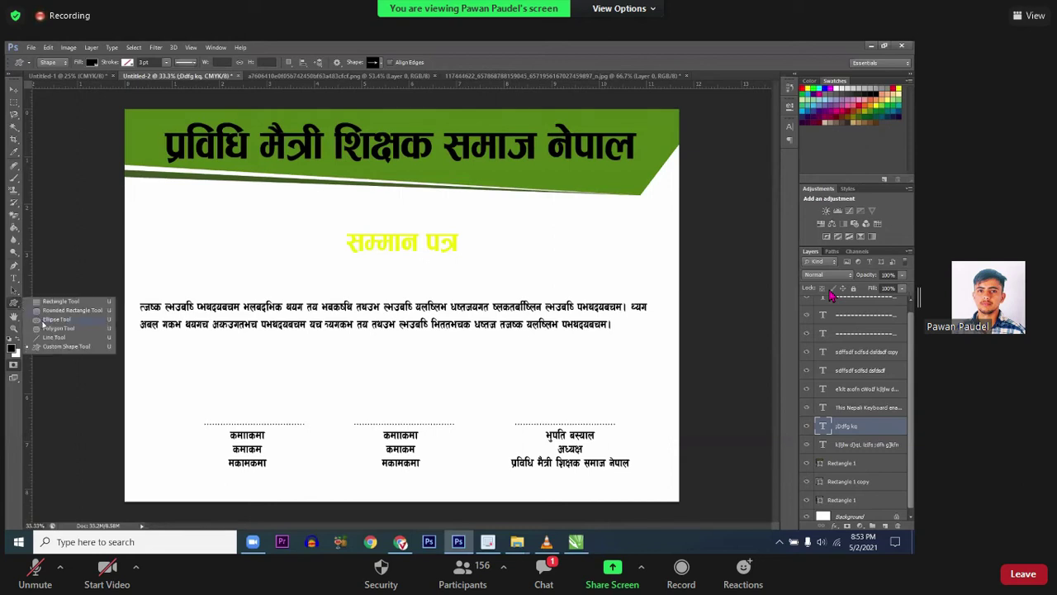
pyautogui.click(66, 309)
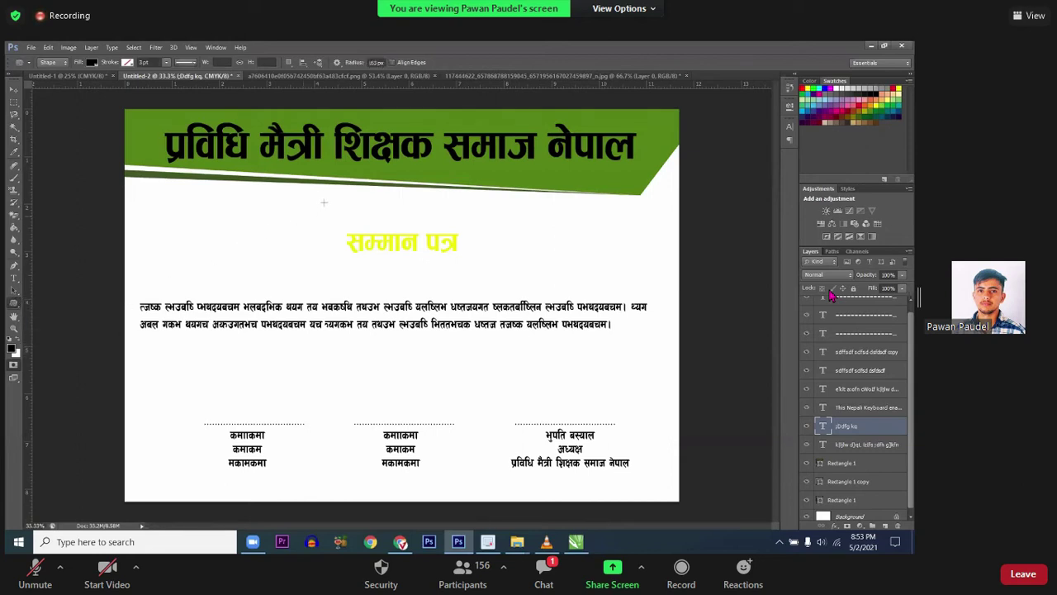
pyautogui.moveTo(320, 220); pyautogui.dragTo(490, 264)
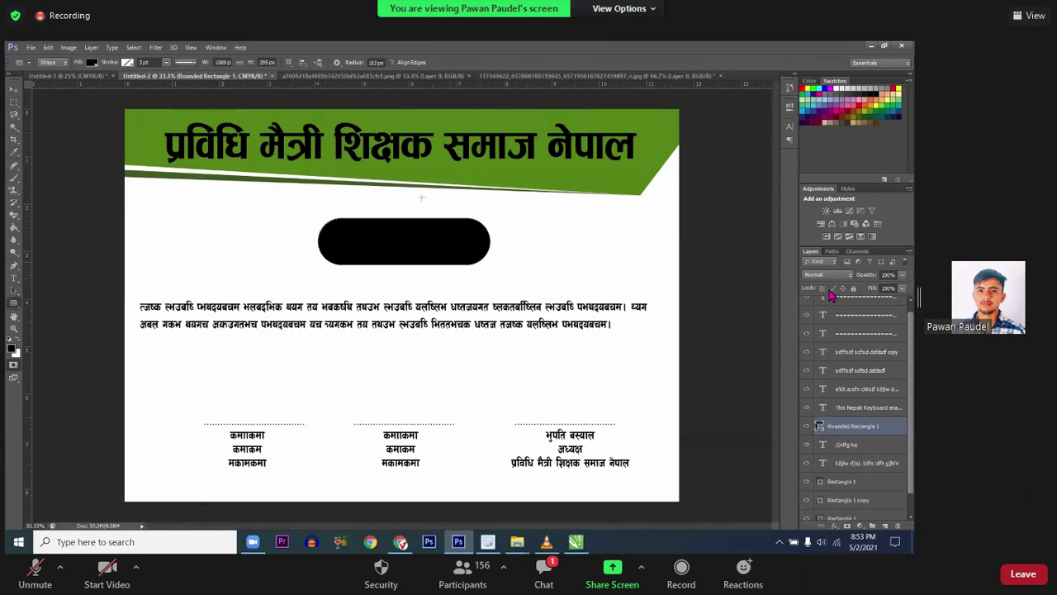
# Step: Set the rounded rectangle's fill to bright yellow from the swatch panel
pyautogui.press('t')
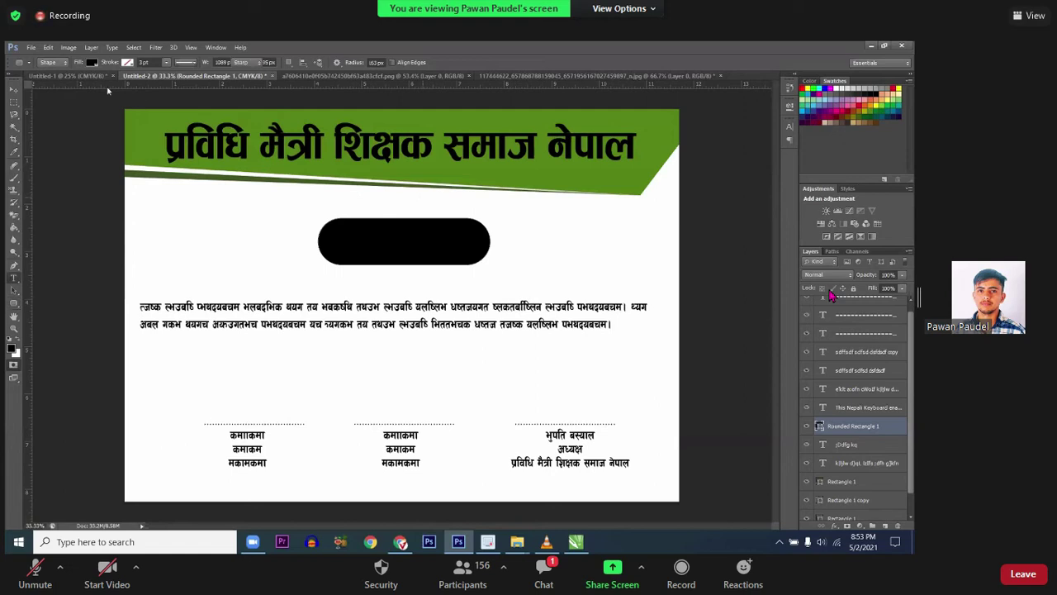
pyautogui.rightClick(13, 268)
pyautogui.click(45, 263)
pyautogui.click(91, 62)
pyautogui.click(59, 124)
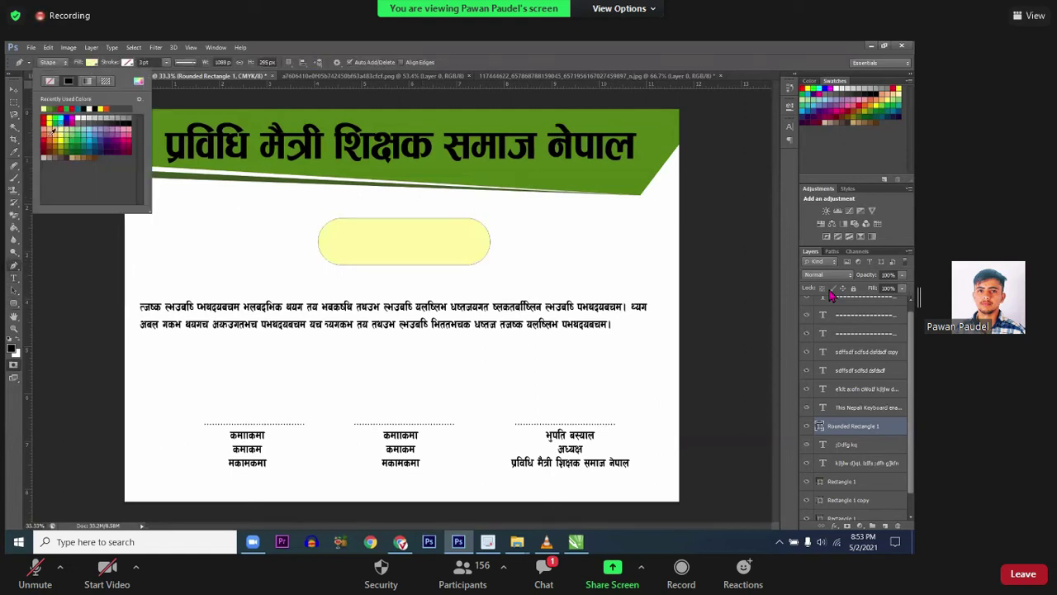
pyautogui.click(47, 138)
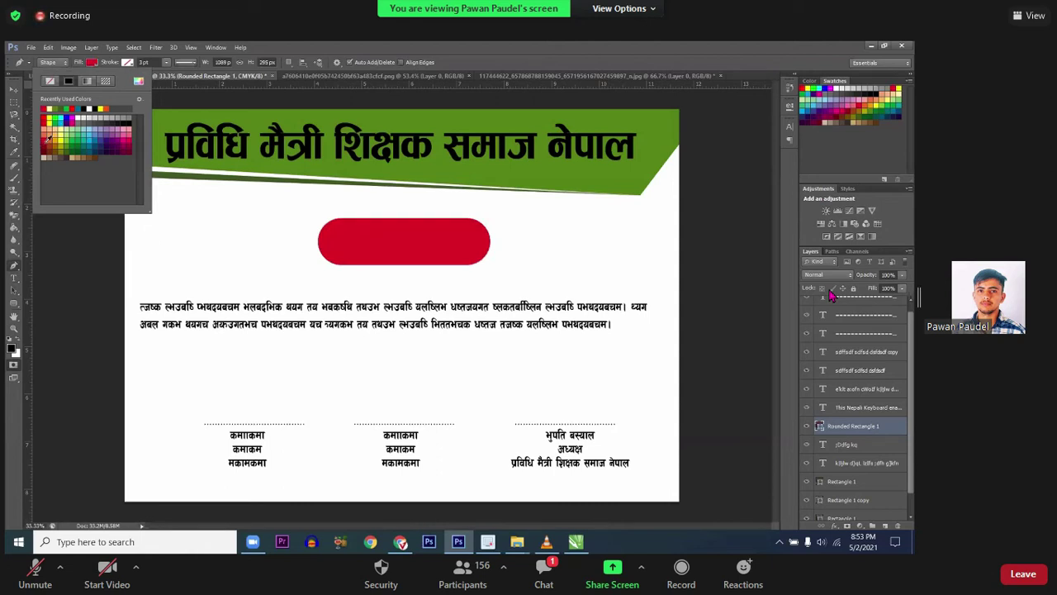
pyautogui.click(47, 120)
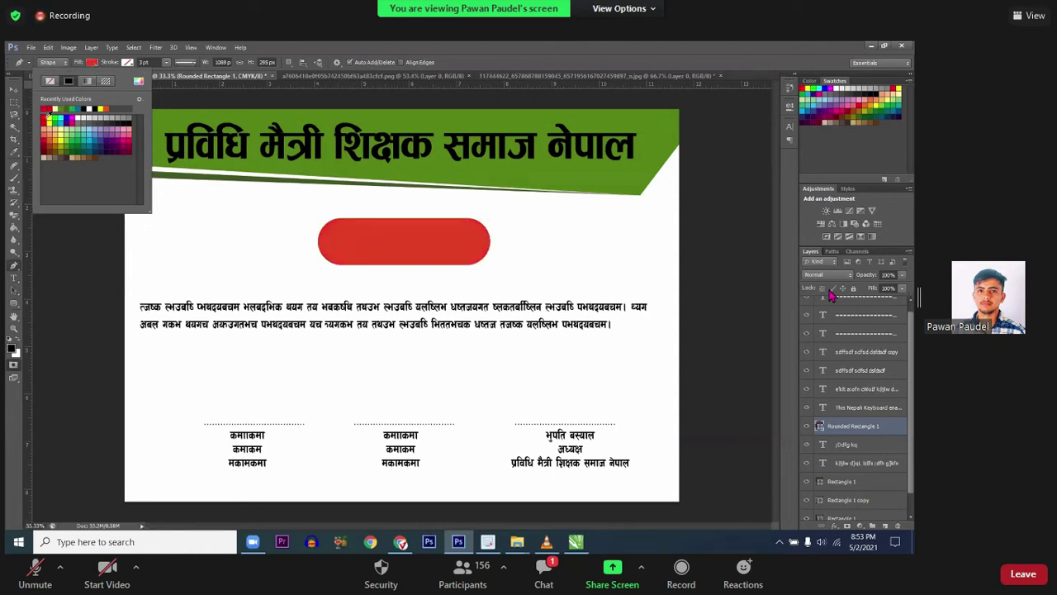
pyautogui.click(64, 136)
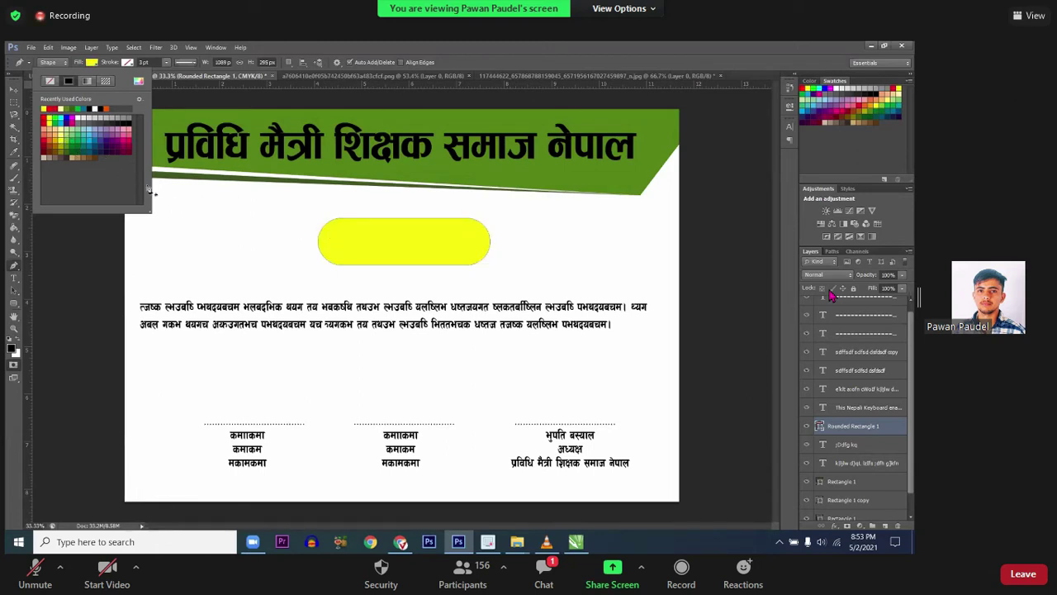
pyautogui.click(426, 276)
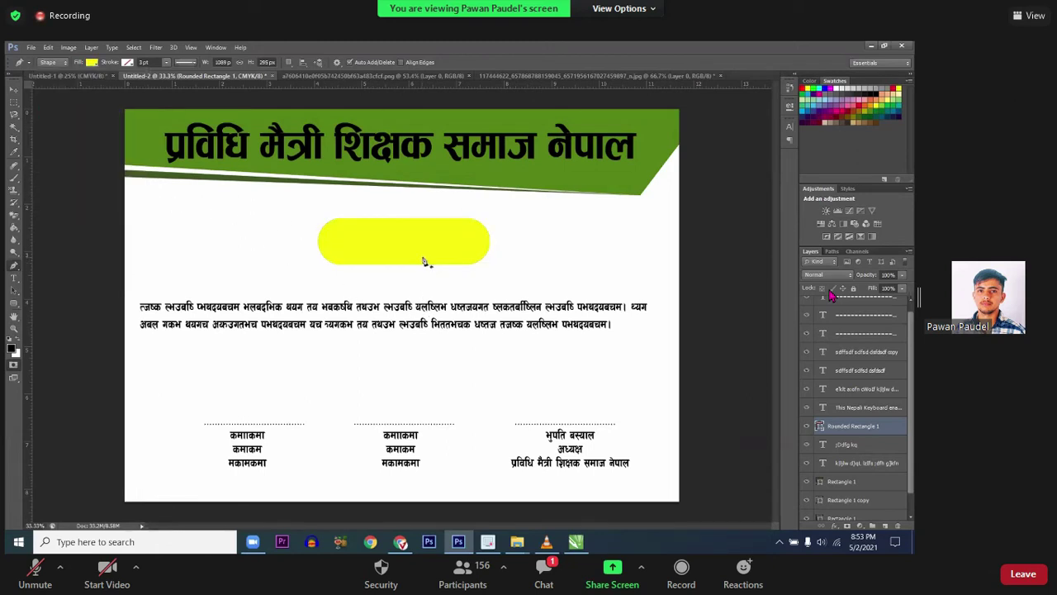
pyautogui.press('m')
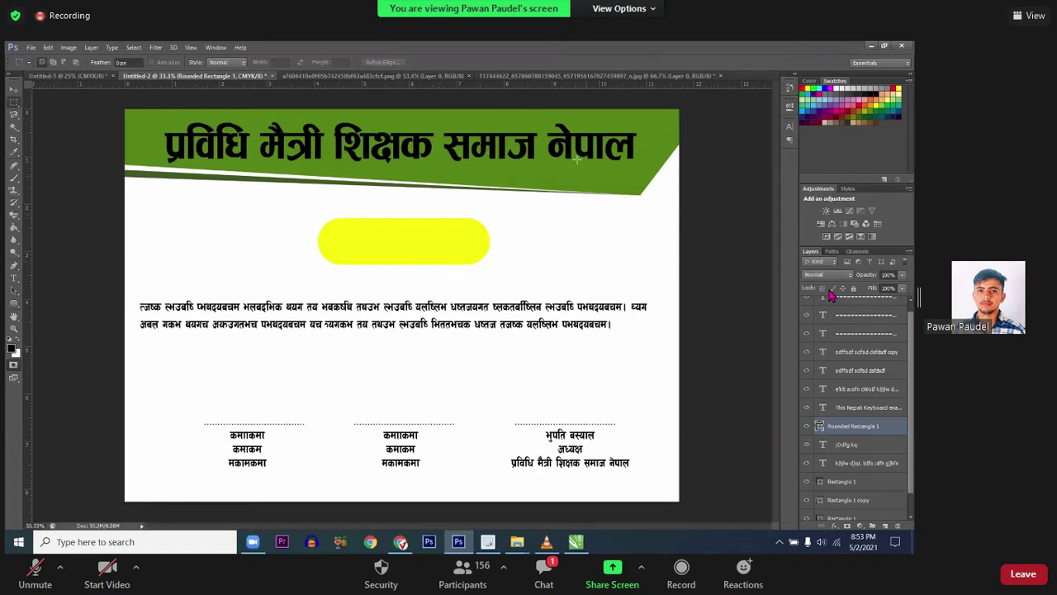
# Step: Select the title text and try a light pink text colour despite repeated error alerts
pyautogui.press('t')
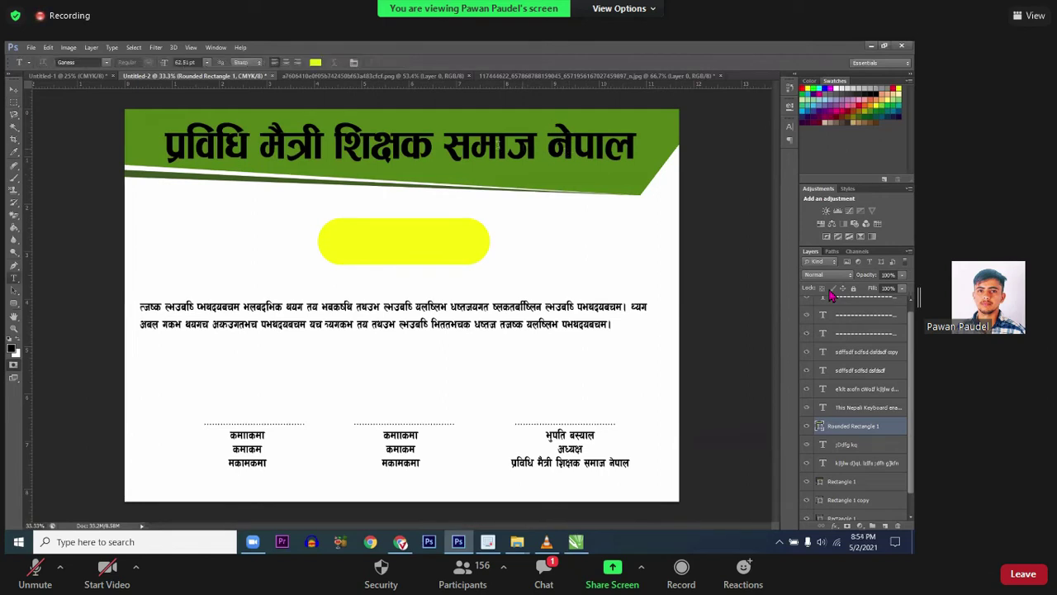
pyautogui.click(429, 165)
pyautogui.hotkey('ctrl', 'a')
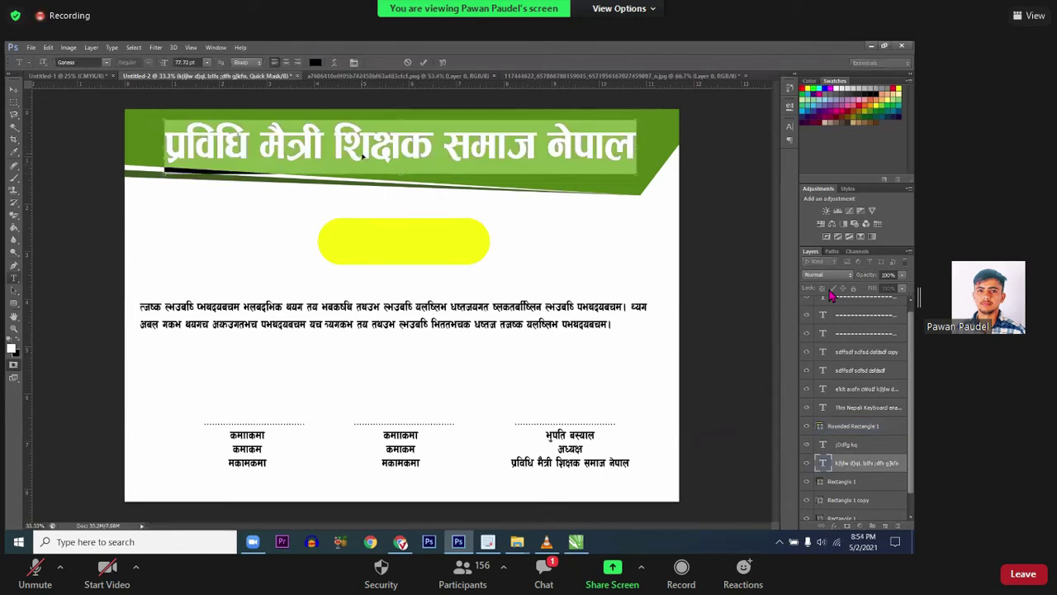
pyautogui.click(314, 62)
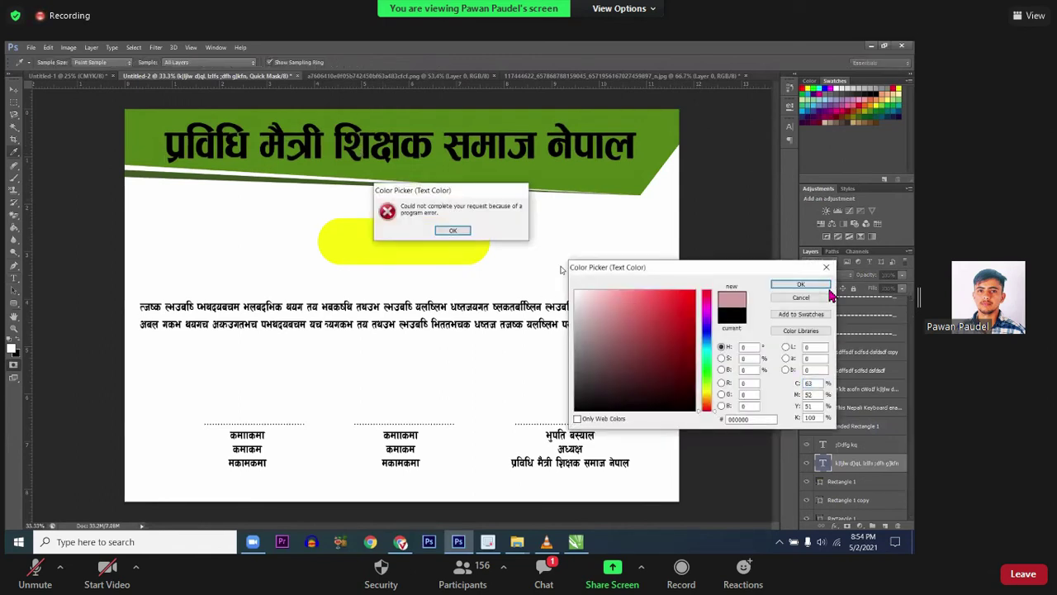
pyautogui.click(466, 234)
pyautogui.click(590, 303)
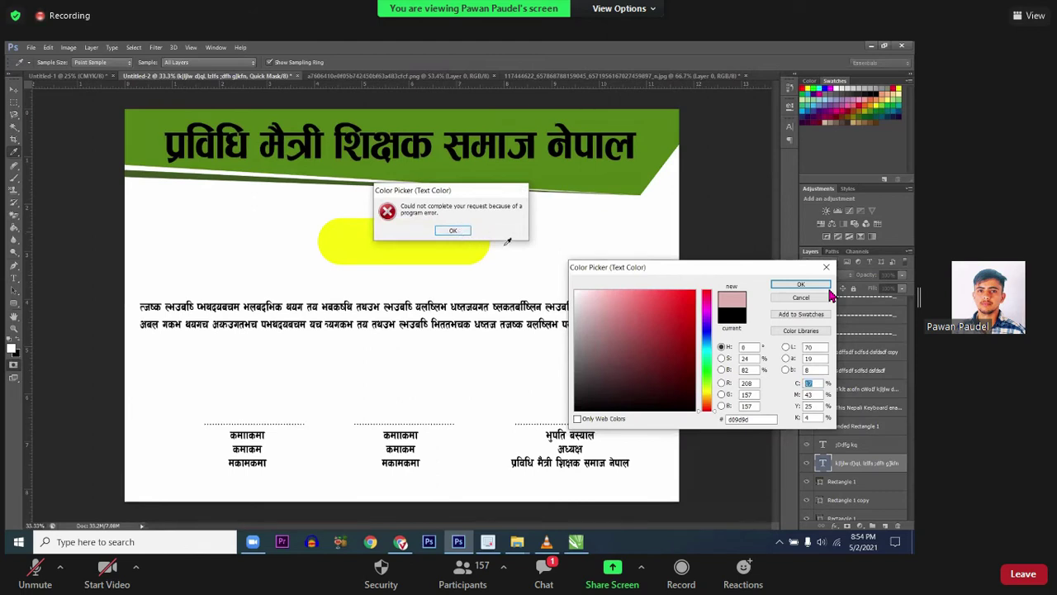
pyautogui.click(461, 233)
pyautogui.click(574, 299)
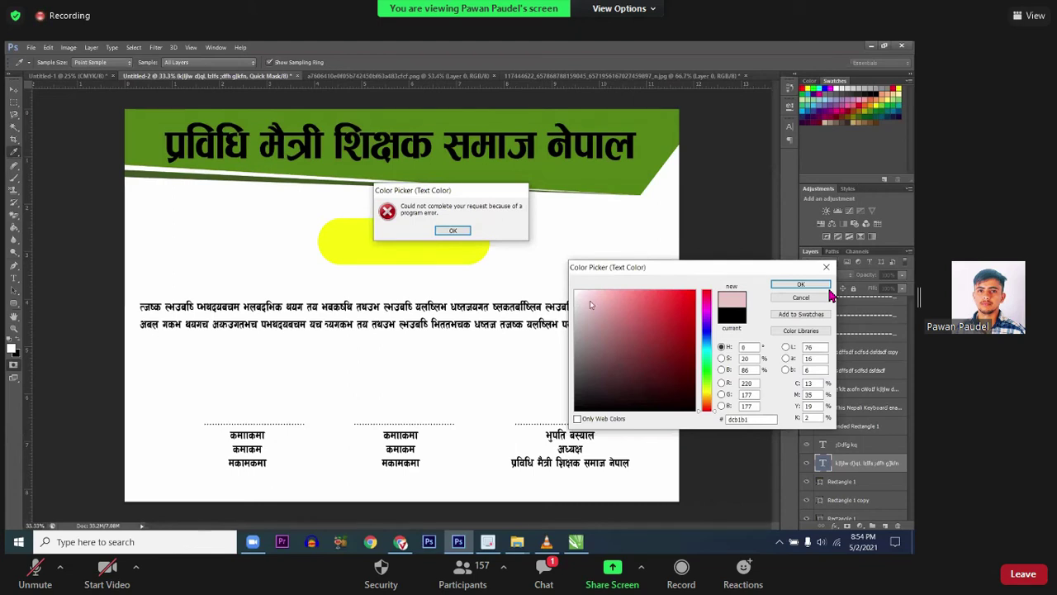
pyautogui.click(461, 230)
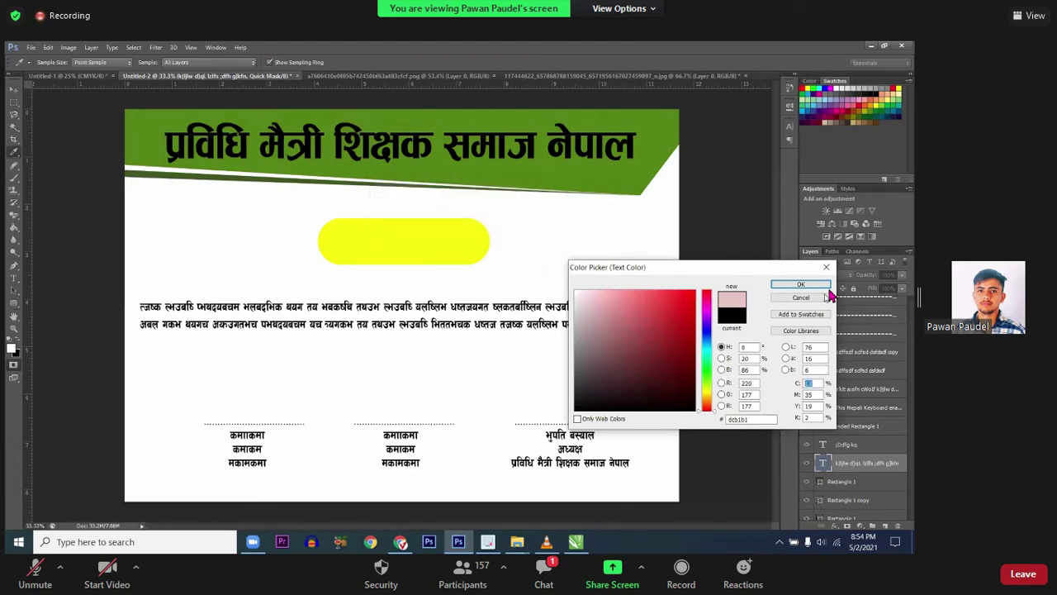
pyautogui.press('Return')
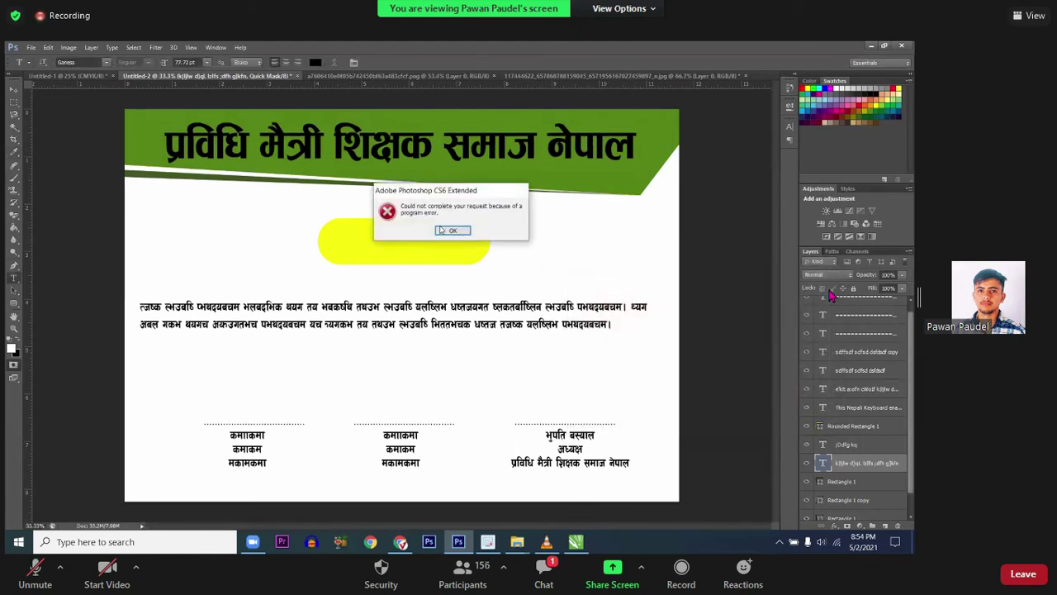
# Step: Dismiss the remaining error alerts and bring up the save dialog
pyautogui.click(446, 234)
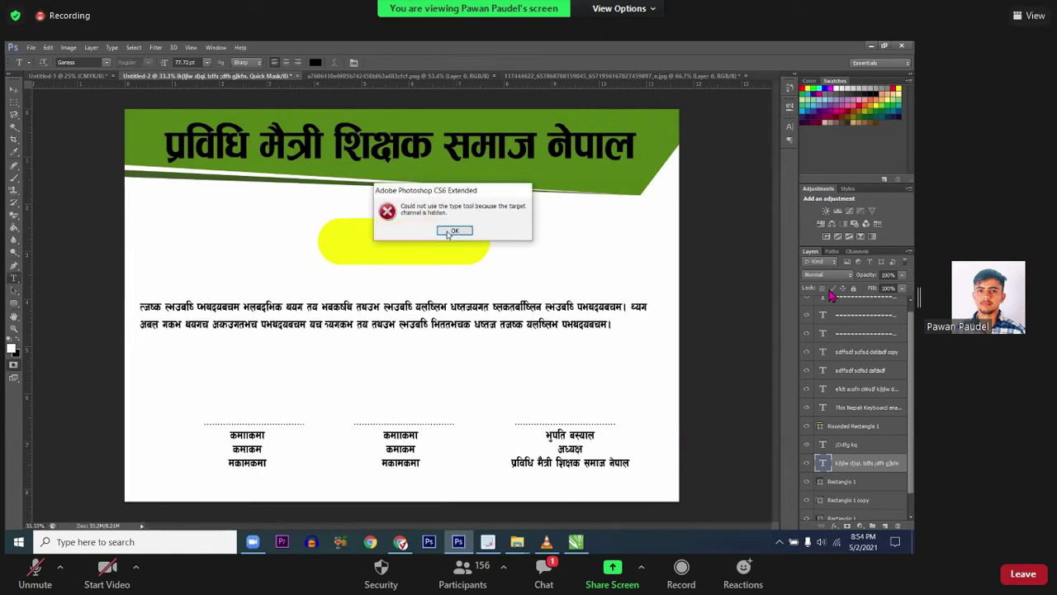
pyautogui.click(450, 234)
pyautogui.click(455, 181)
pyautogui.press('Return')
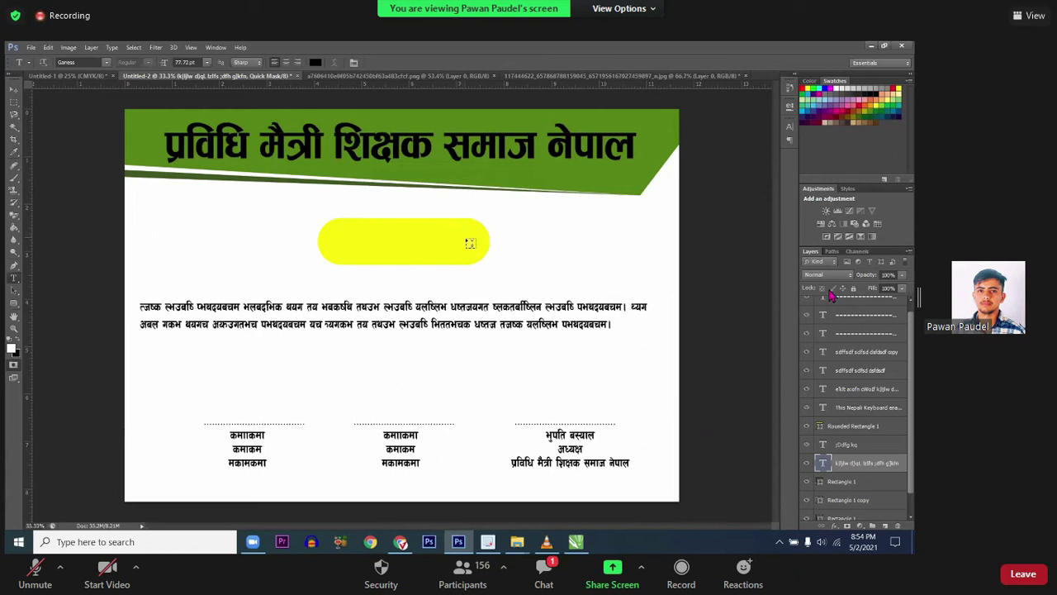
pyautogui.hotkey('ctrl', 's')
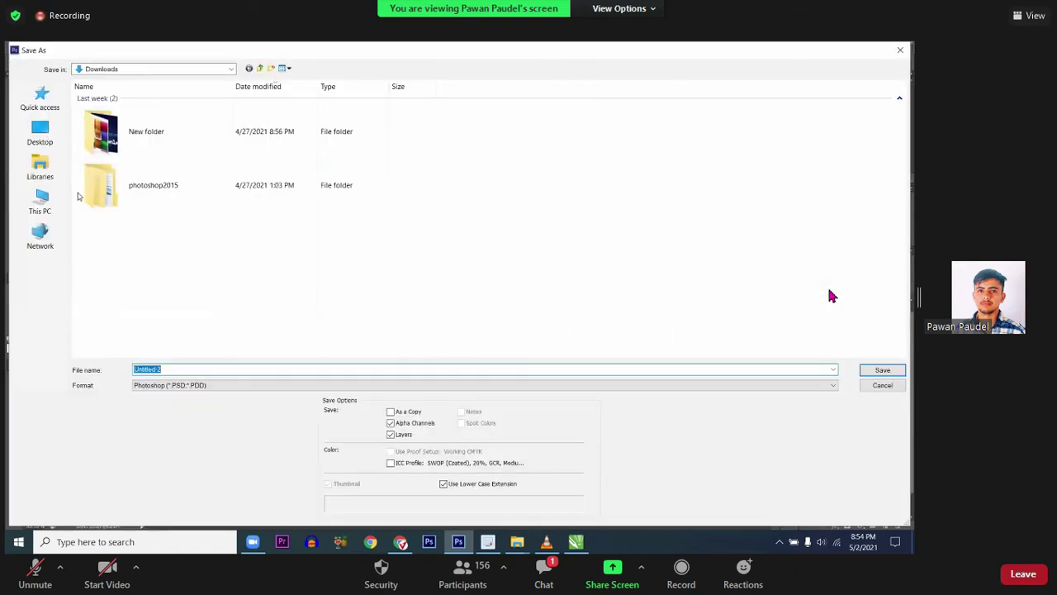
# Step: Save the certificate as 'pawan' and quit Photoshop, answering the save prompts
pyautogui.write('pawan')
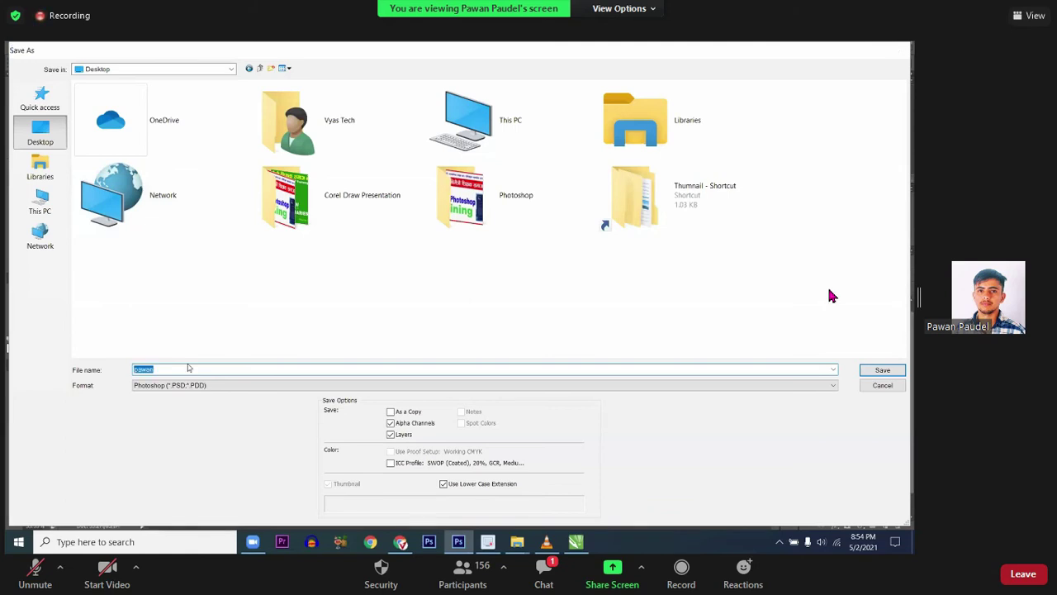
pyautogui.press('Return')
pyautogui.press('Return')
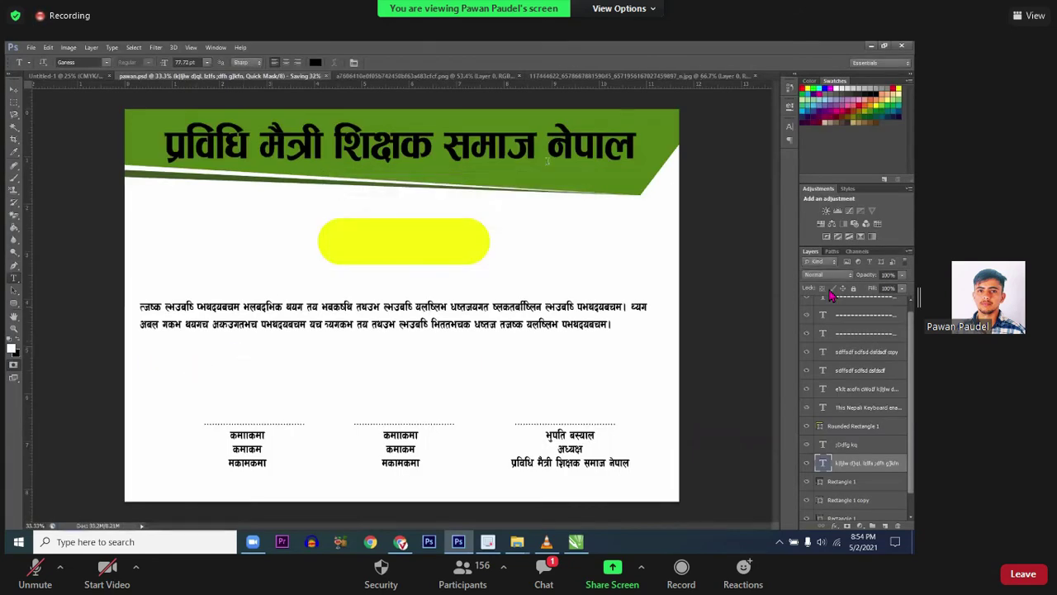
pyautogui.click(901, 46)
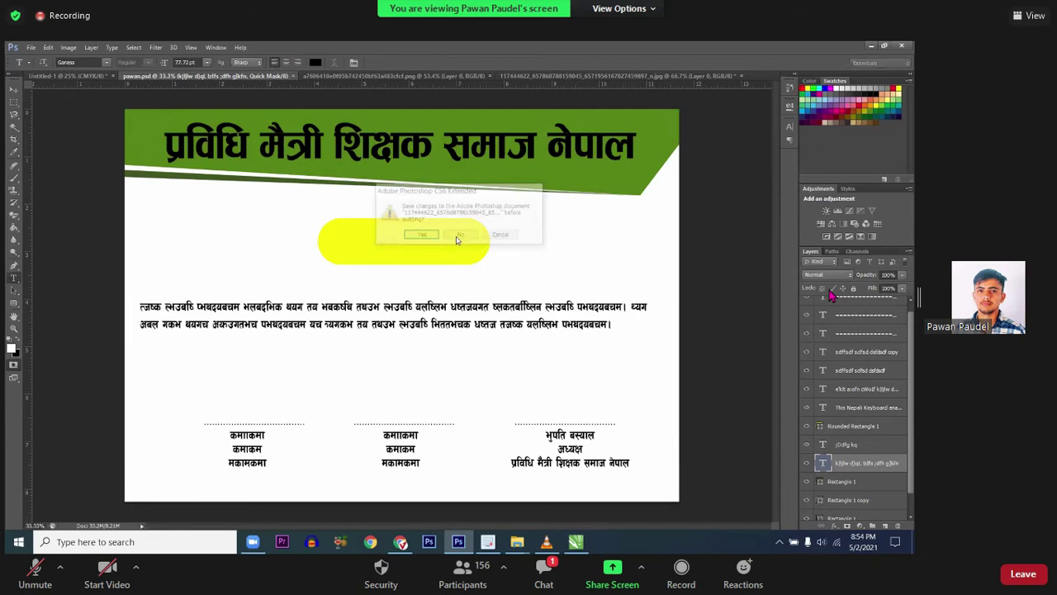
pyautogui.click(406, 235)
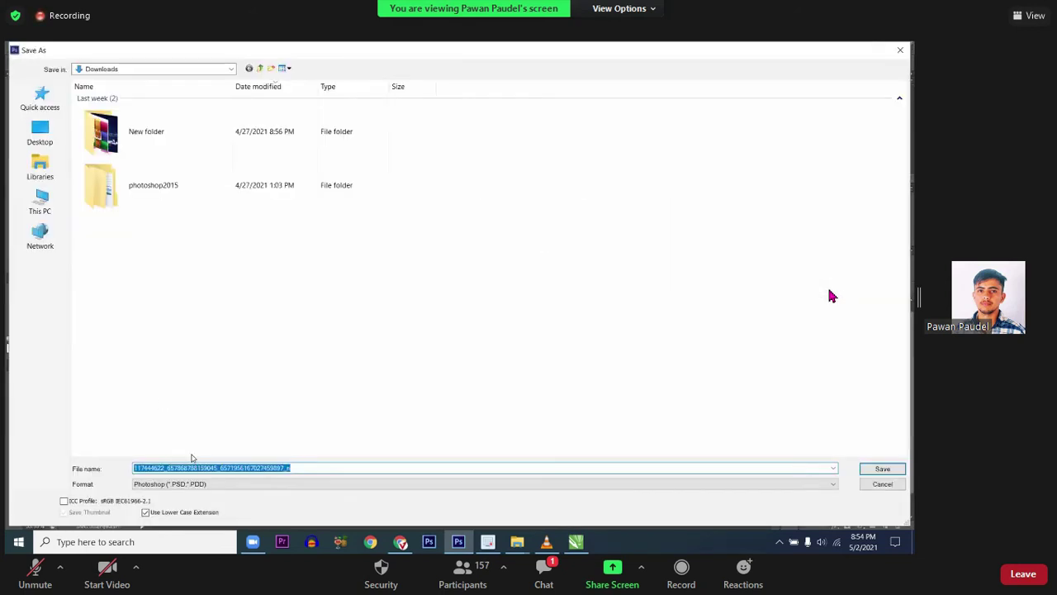
pyautogui.press('Return')
pyautogui.press('Return')
pyautogui.click(470, 231)
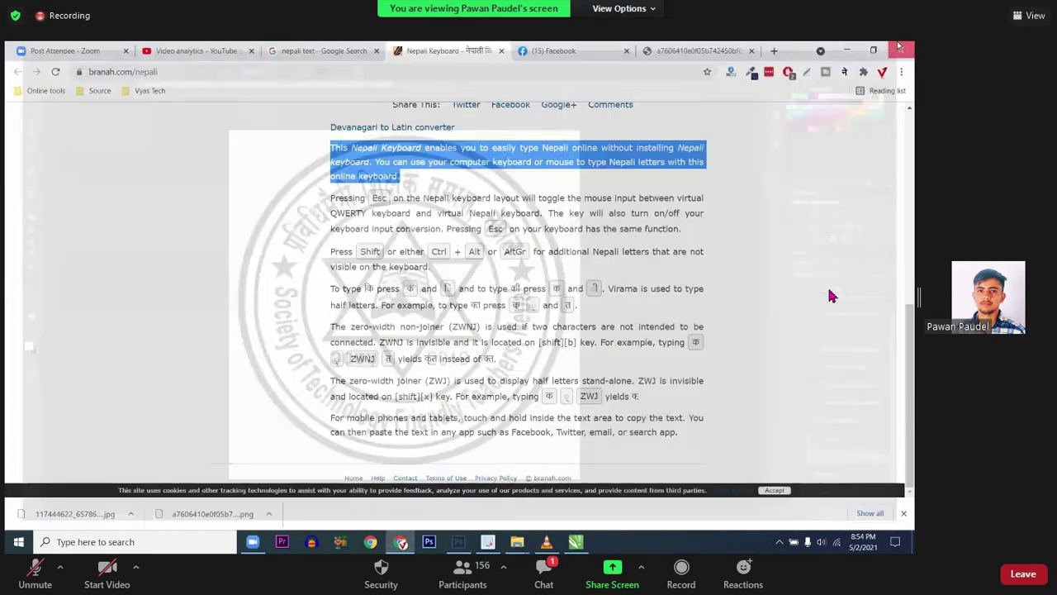
# Step: Close the browser, file explorer and screen recorder windows
pyautogui.hotkey('alt', 'Tab')
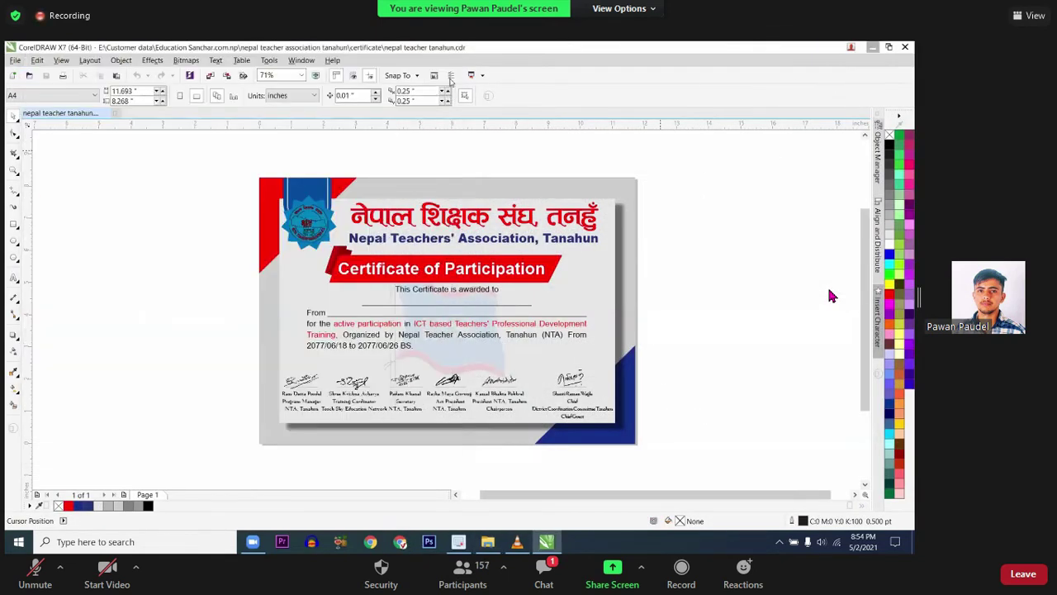
pyautogui.hotkey('alt', 'F4')
pyautogui.hotkey('alt', 'F4')
pyautogui.press('Escape')
pyautogui.hotkey('alt', 'F4')
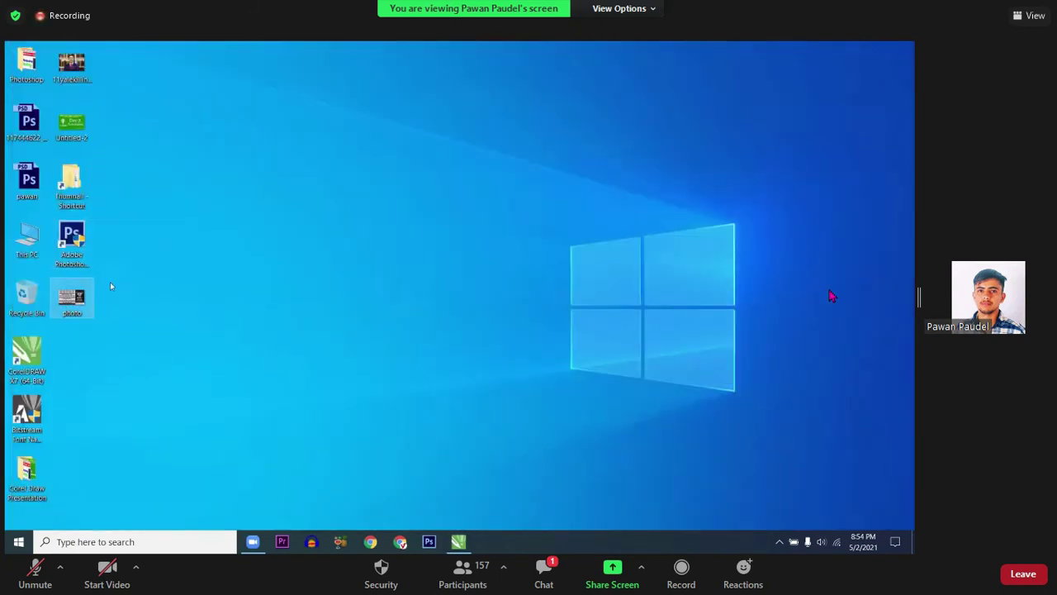
# Step: Relaunch Adobe Photoshop CS6 from its desktop shortcut to an empty workspace
pyautogui.click(76, 239)
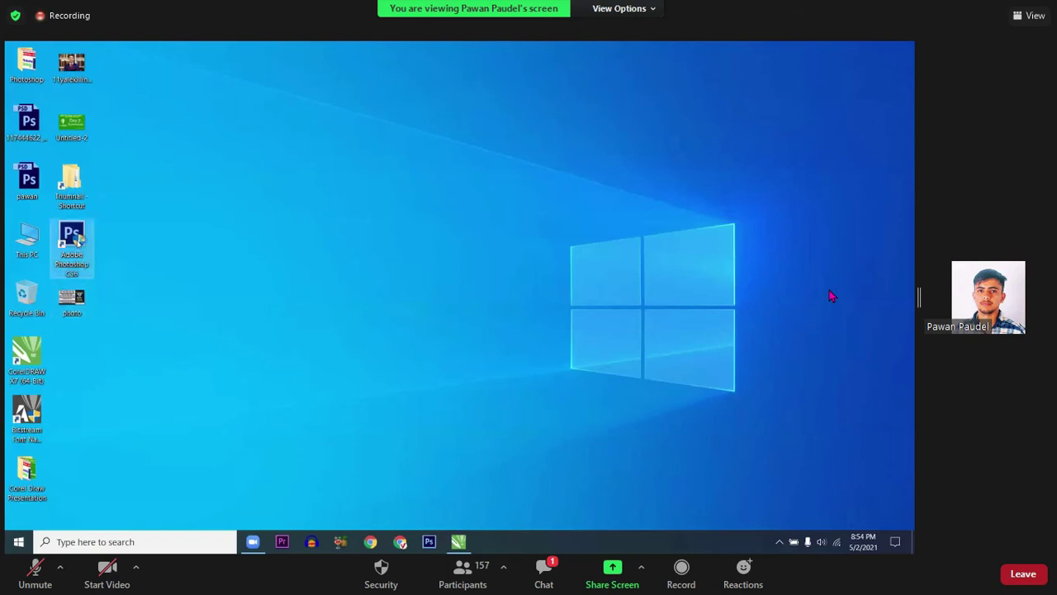
pyautogui.click(359, 376)
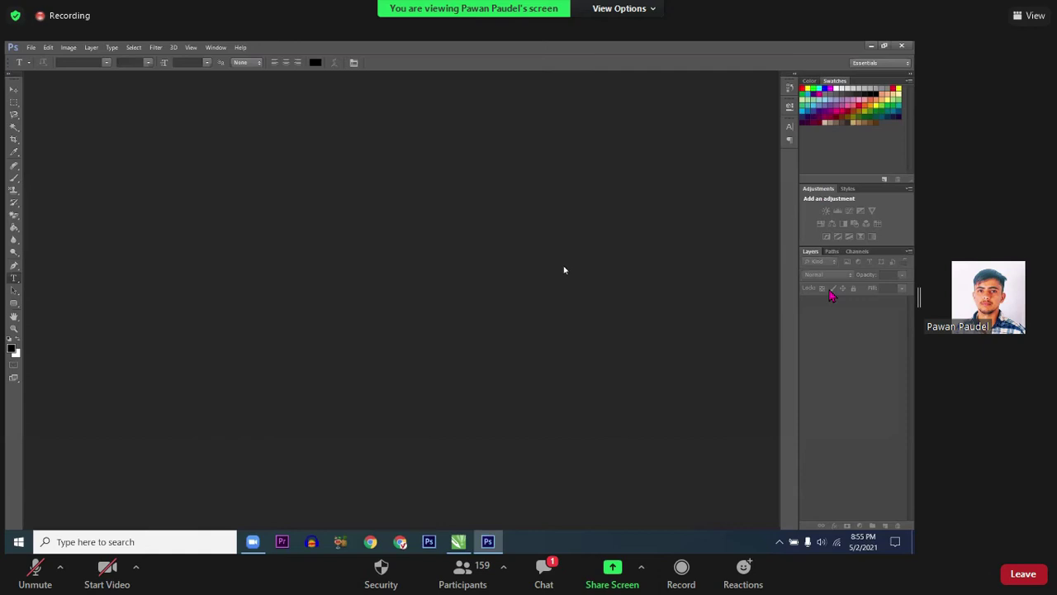
# Step: Open the teachers' society logo and then pawan.psd from the recent files list
pyautogui.doubleClick(542, 290)
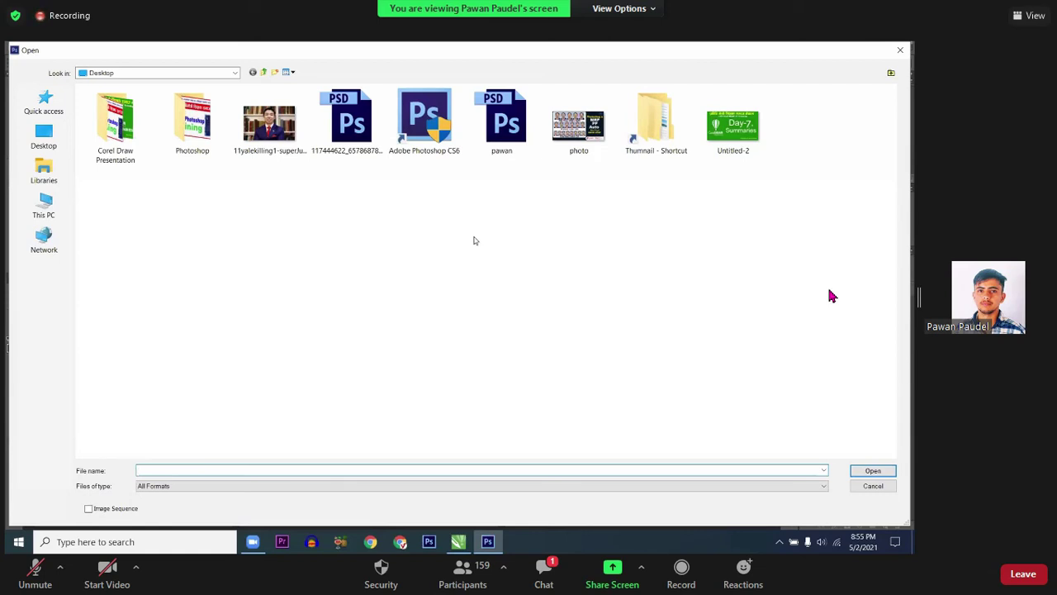
pyautogui.click(900, 49)
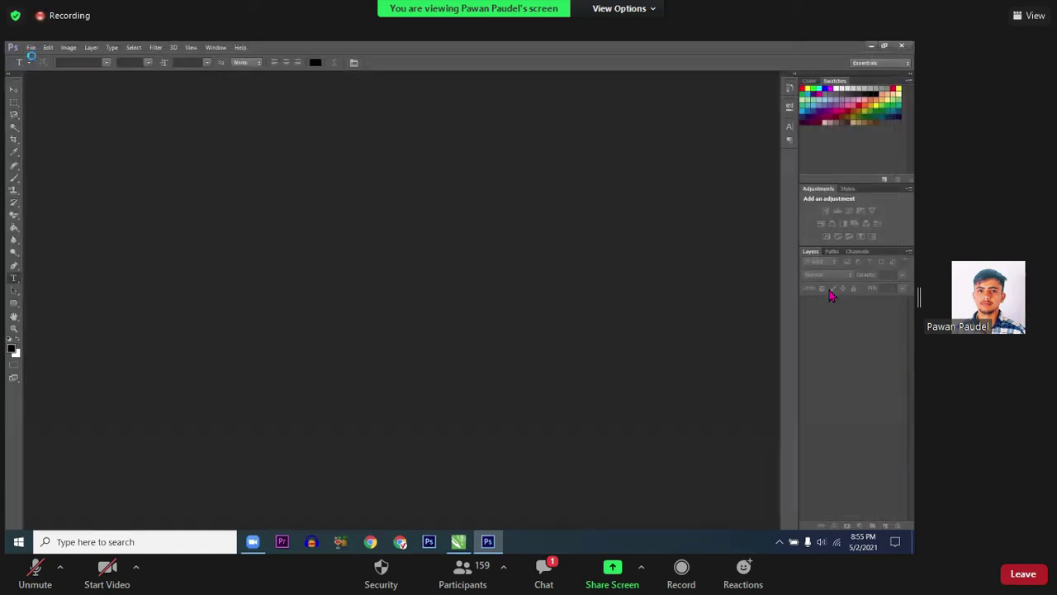
pyautogui.click(31, 47)
pyautogui.moveTo(55, 128)
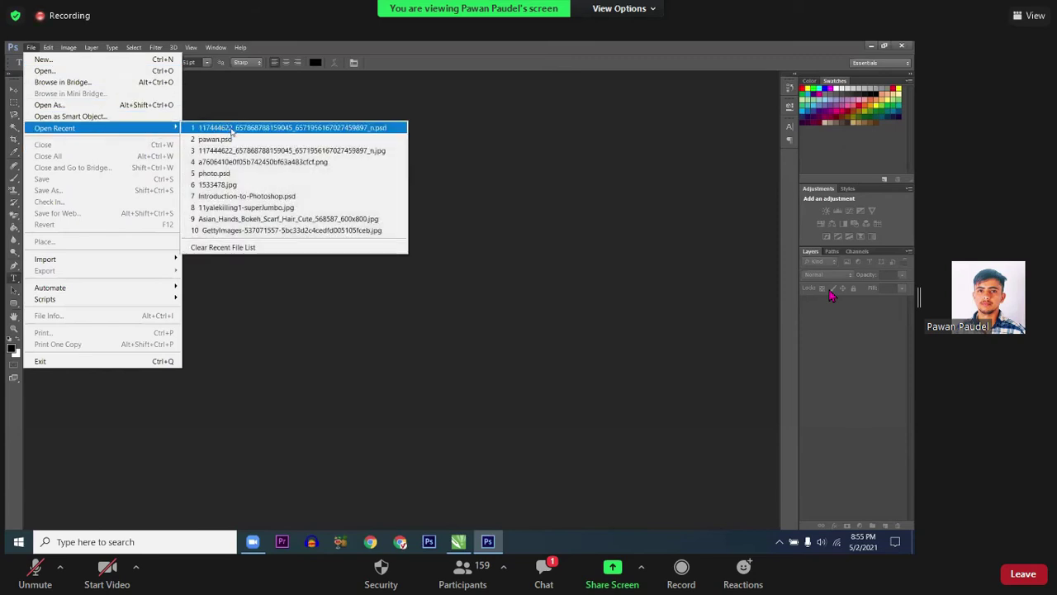
pyautogui.click(232, 130)
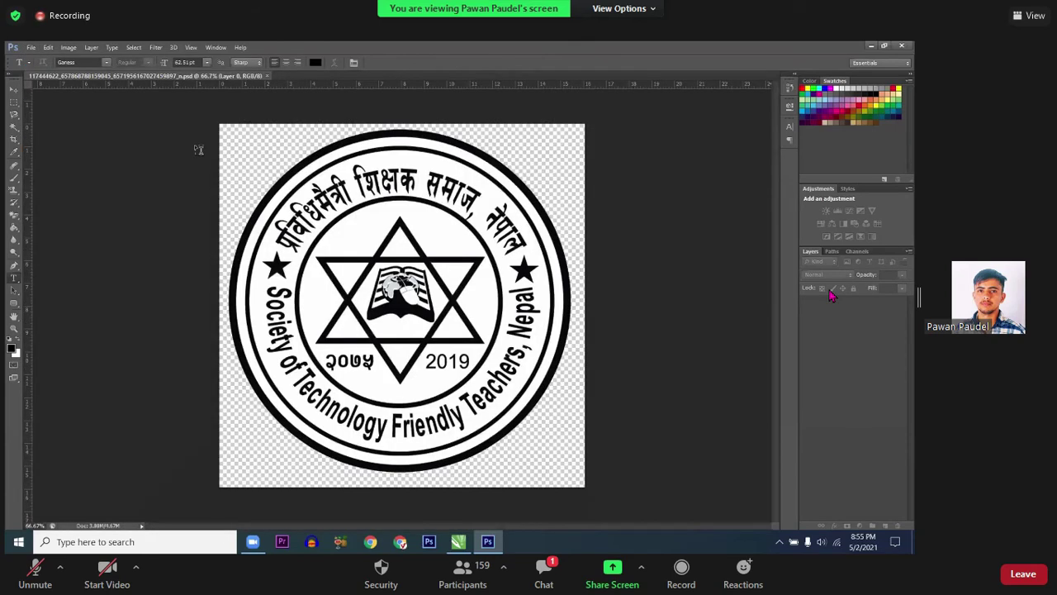
pyautogui.click(30, 48)
pyautogui.moveTo(55, 128)
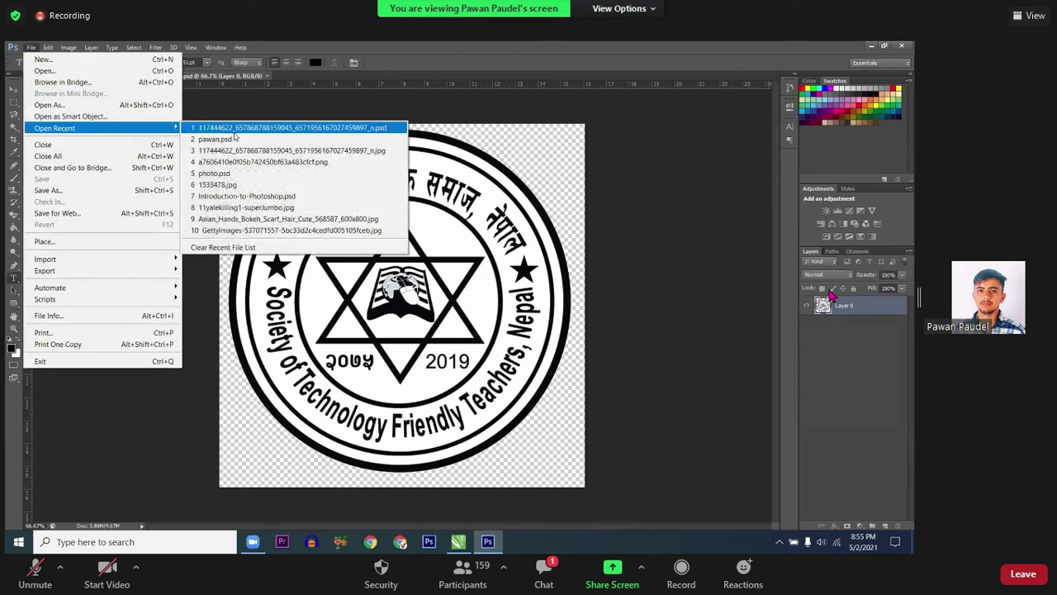
pyautogui.click(238, 141)
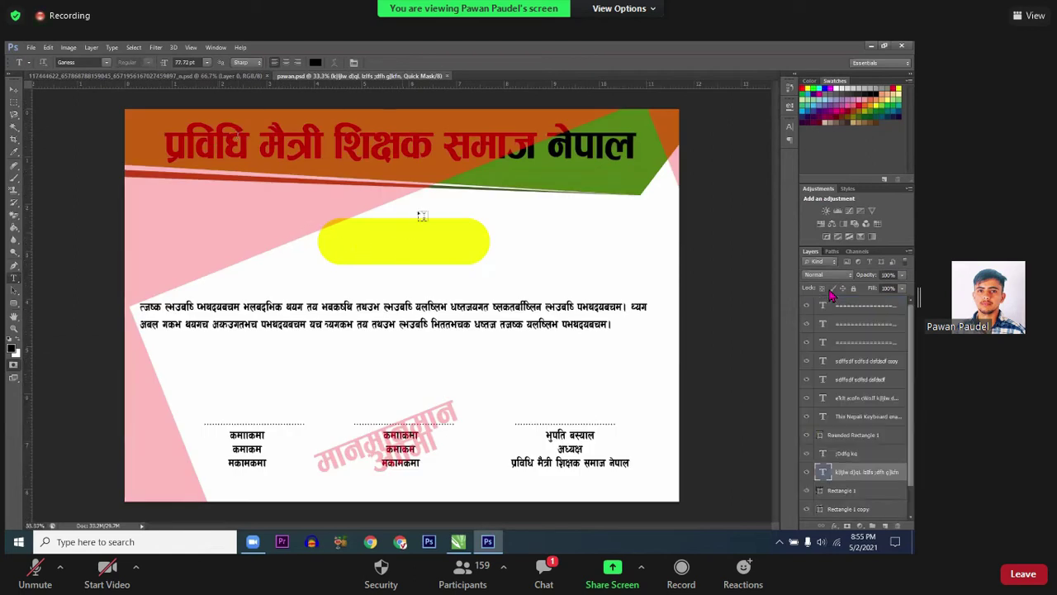
pyautogui.click(855, 251)
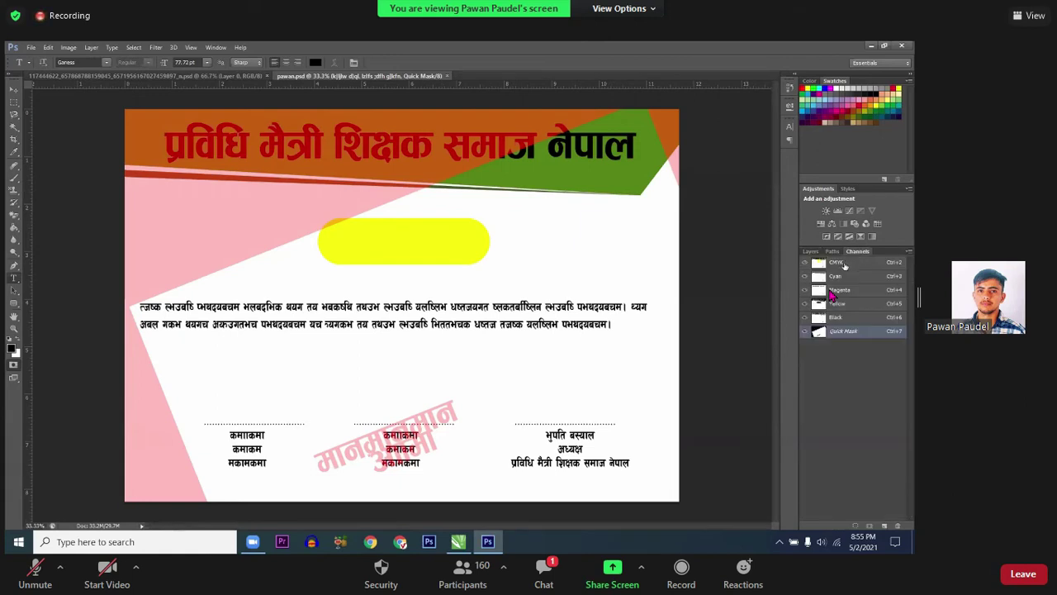
pyautogui.click(810, 251)
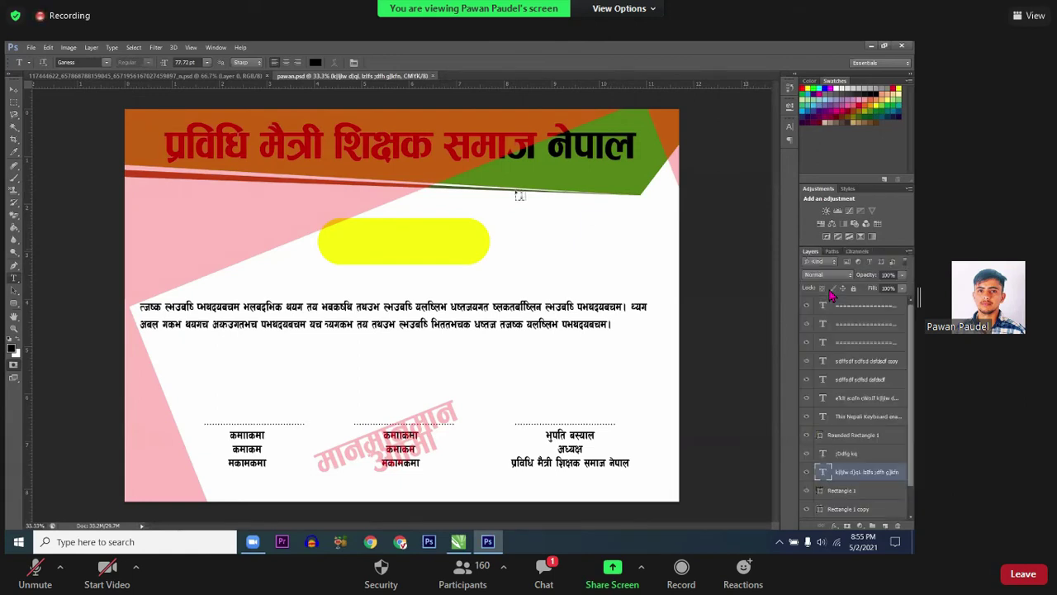
pyautogui.click(460, 143)
pyautogui.hotkey('ctrl', 'a')
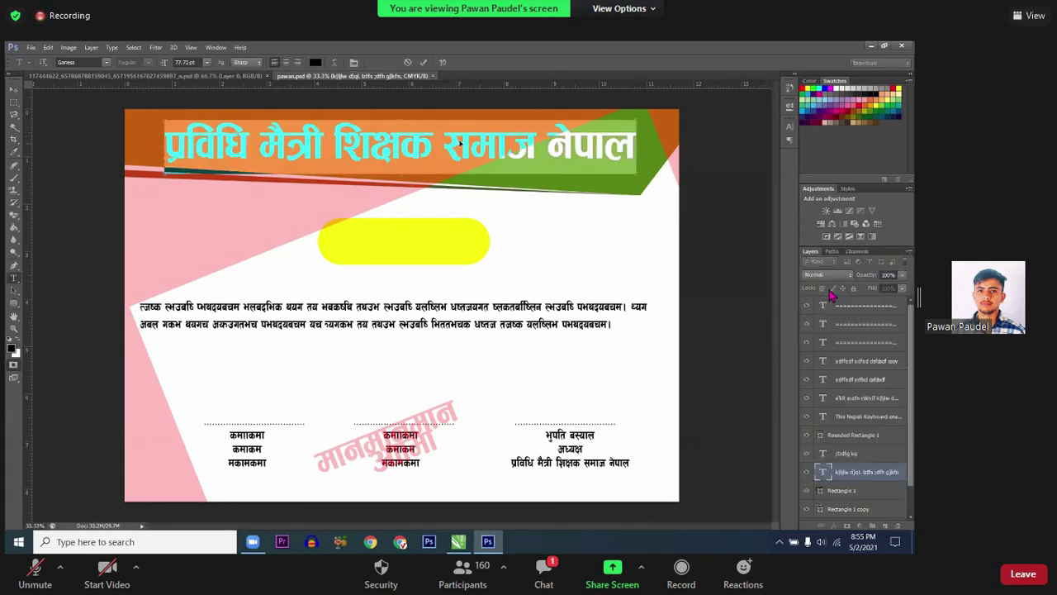
pyautogui.hotkey('ctrl', 'Return')
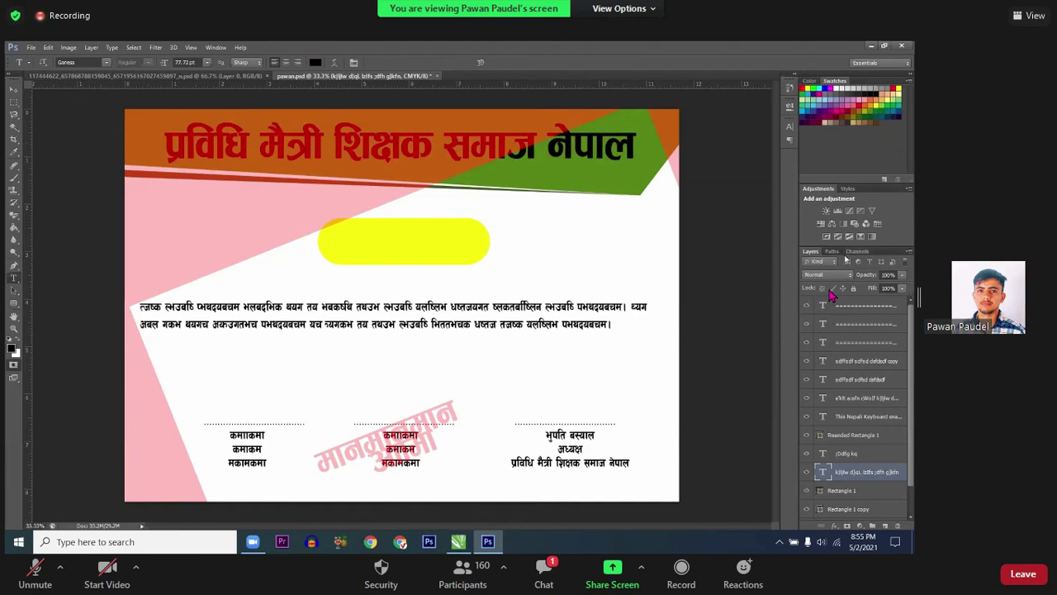
pyautogui.click(857, 251)
pyautogui.click(810, 251)
pyautogui.keyDown('ctrl'); pyautogui.rightClick(205, 240); pyautogui.keyUp('ctrl')
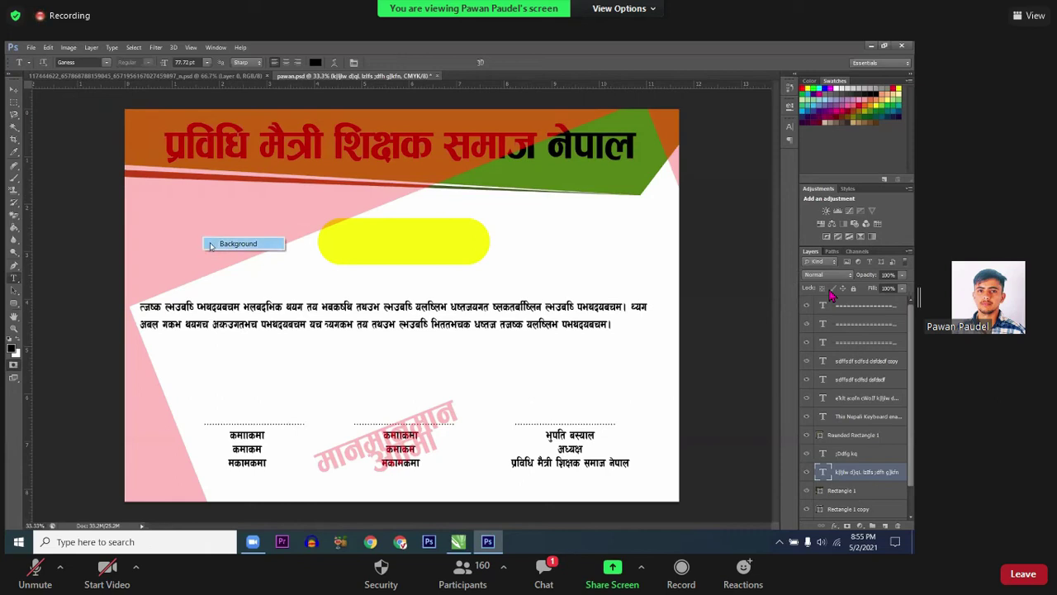
pyautogui.click(238, 244)
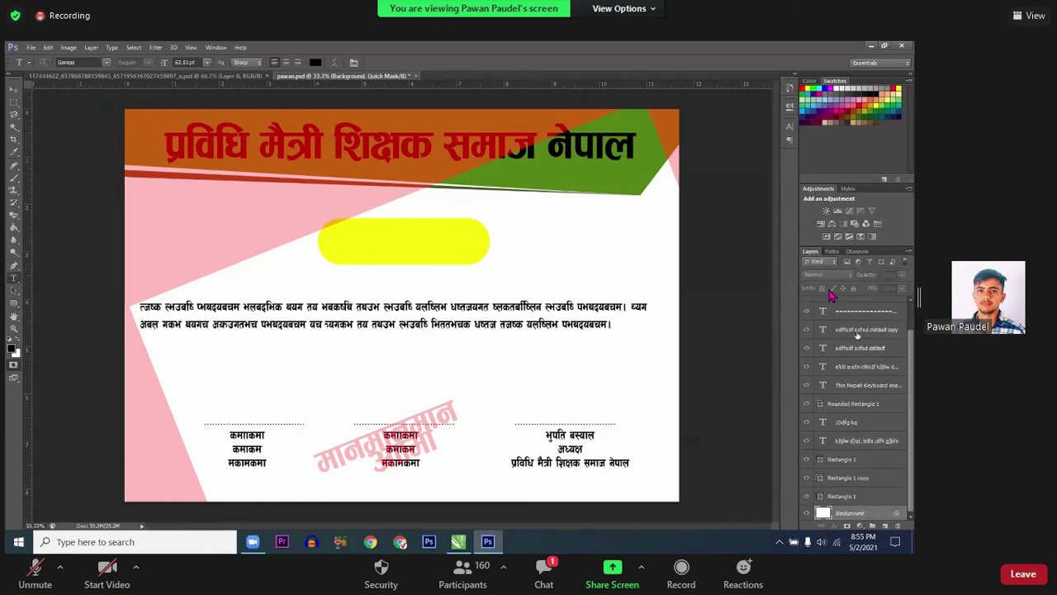
pyautogui.click(855, 252)
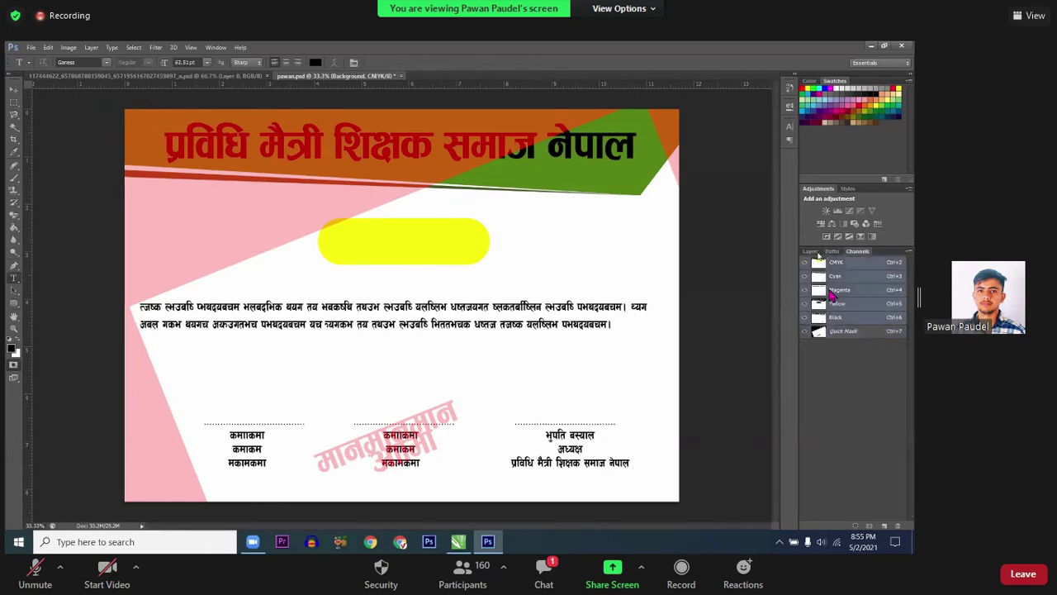
pyautogui.click(812, 252)
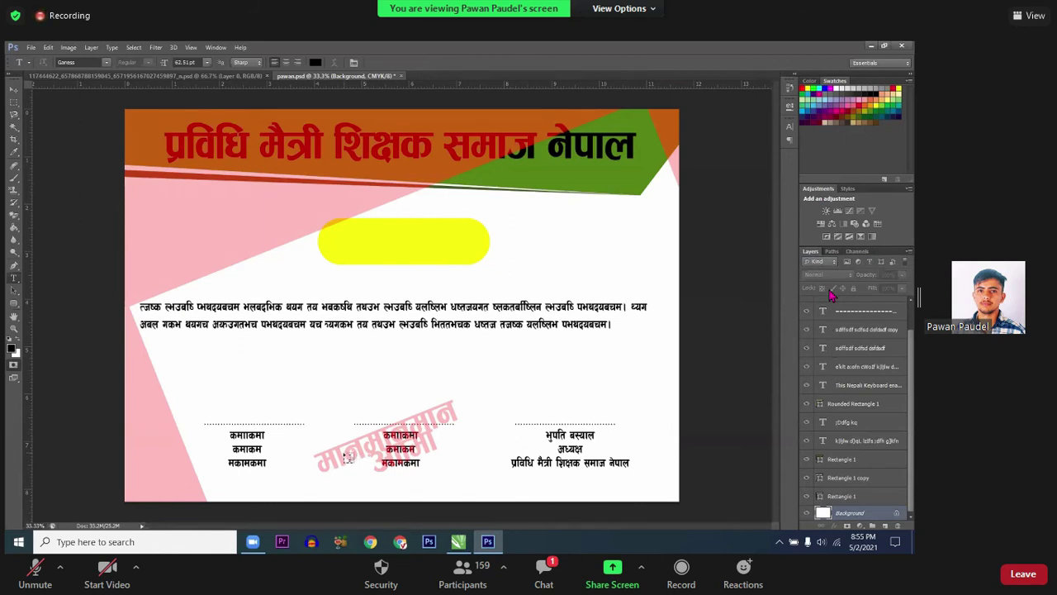
pyautogui.press('q')
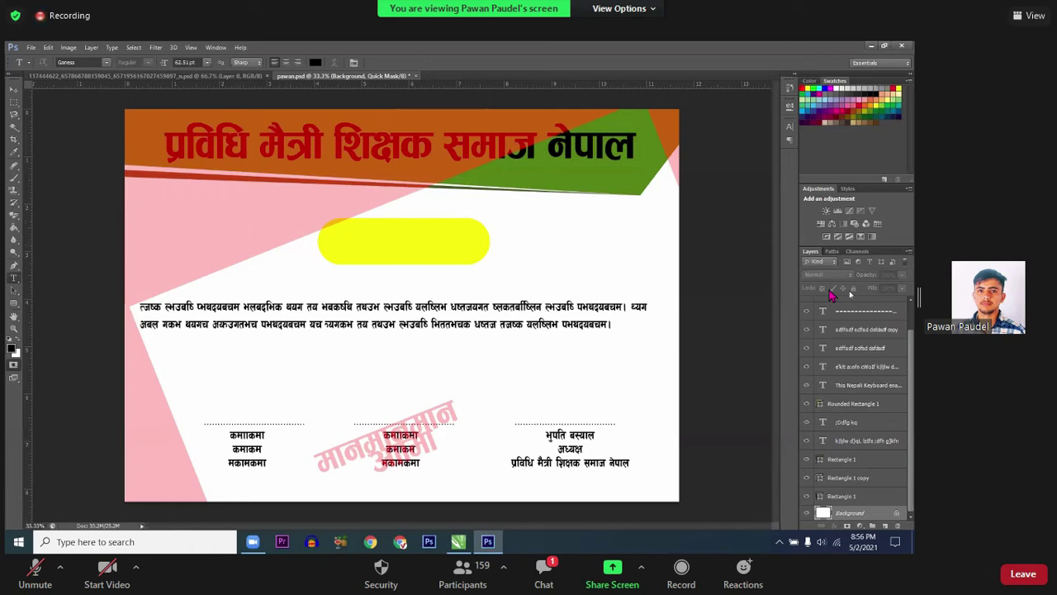
pyautogui.scroll(2, 846, 380)
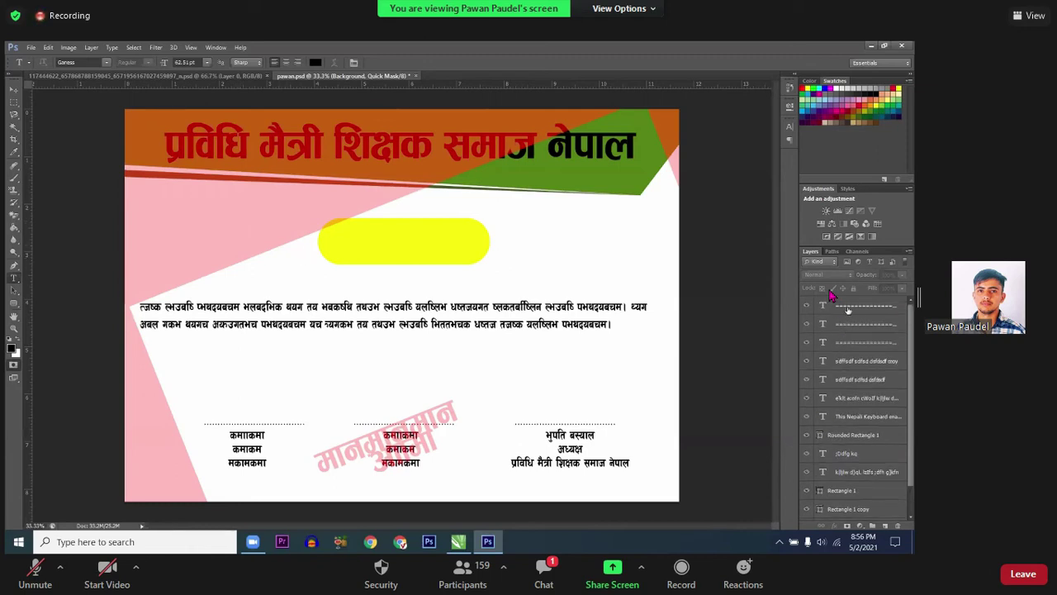
pyautogui.keyDown('shift'); pyautogui.click(849, 305); pyautogui.keyUp('shift')
pyautogui.click(857, 251)
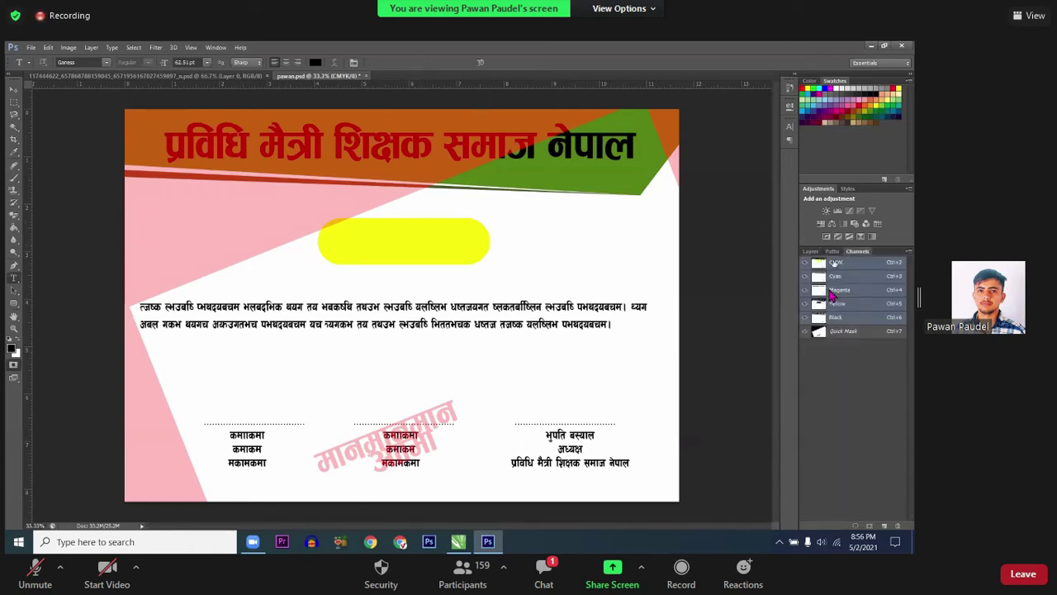
pyautogui.click(846, 331)
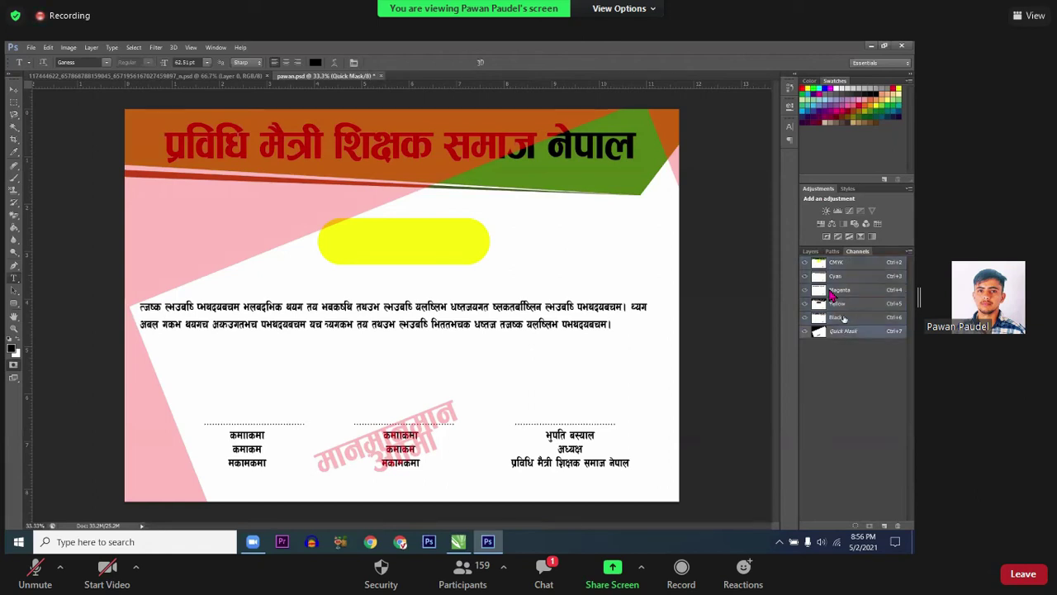
pyautogui.click(843, 264)
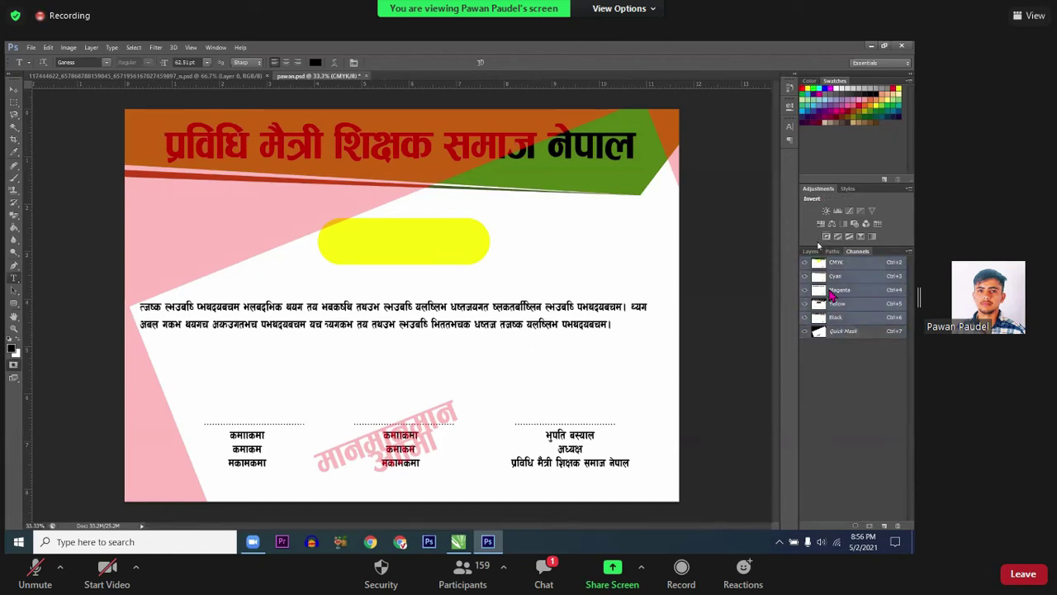
pyautogui.click(811, 251)
pyautogui.rightClick(273, 211)
pyautogui.click(279, 220)
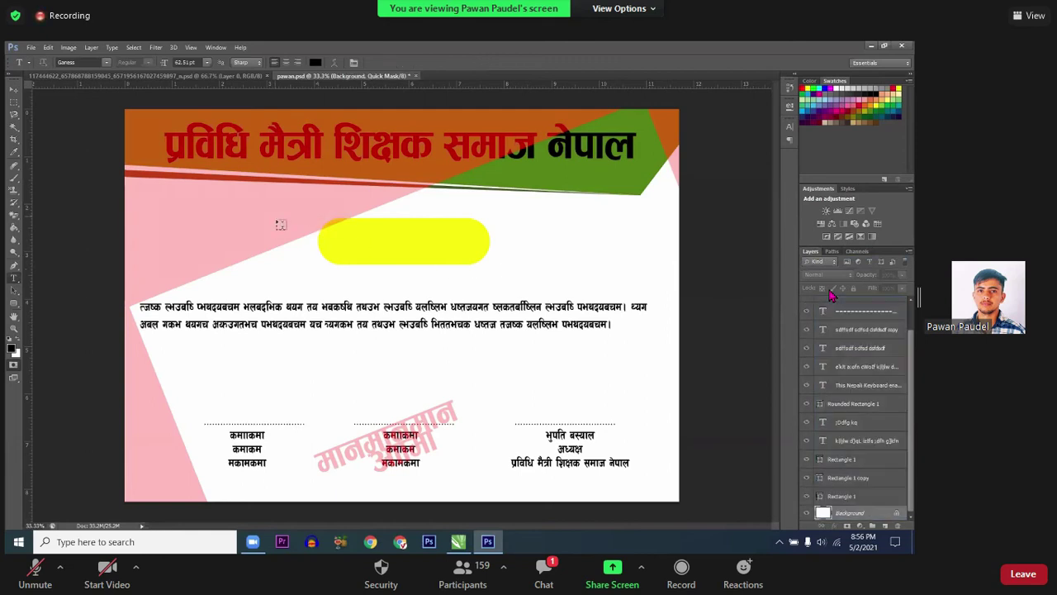
# Step: Delete the pink and orange Background layer and add a new empty layer
pyautogui.press('Delete')
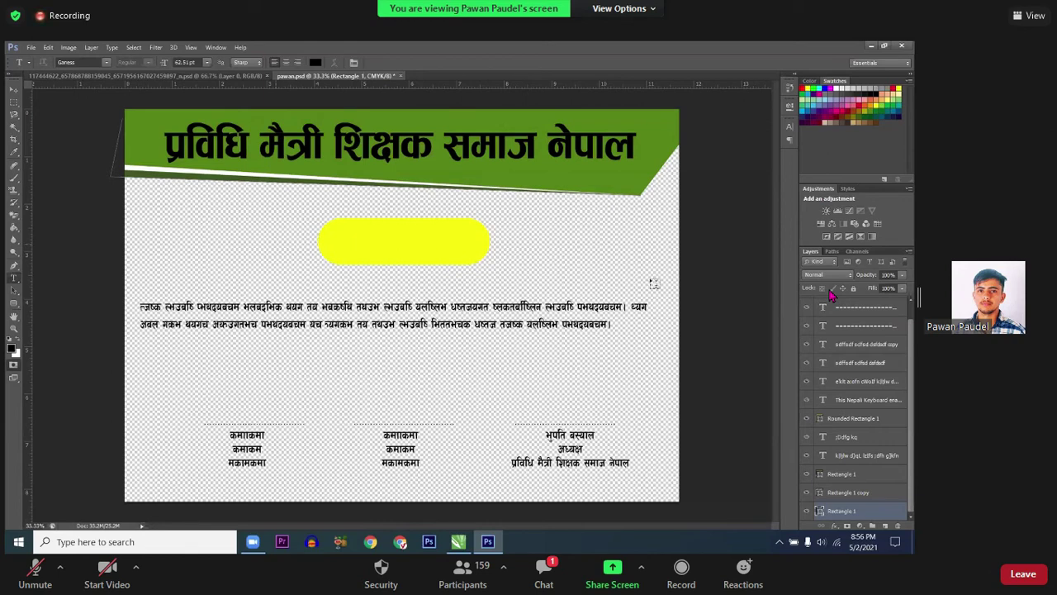
pyautogui.click(857, 251)
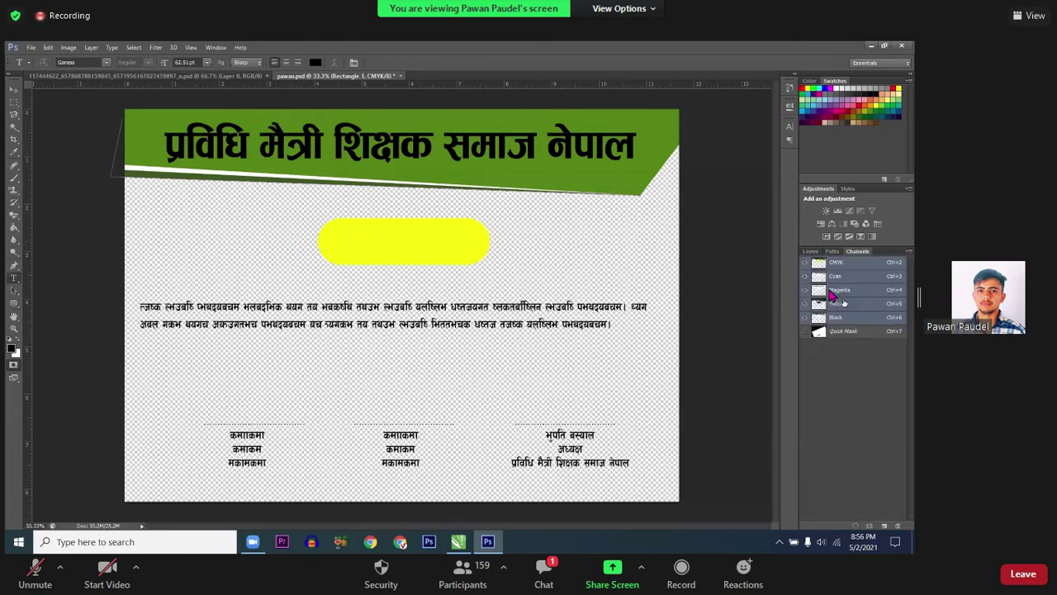
pyautogui.click(810, 251)
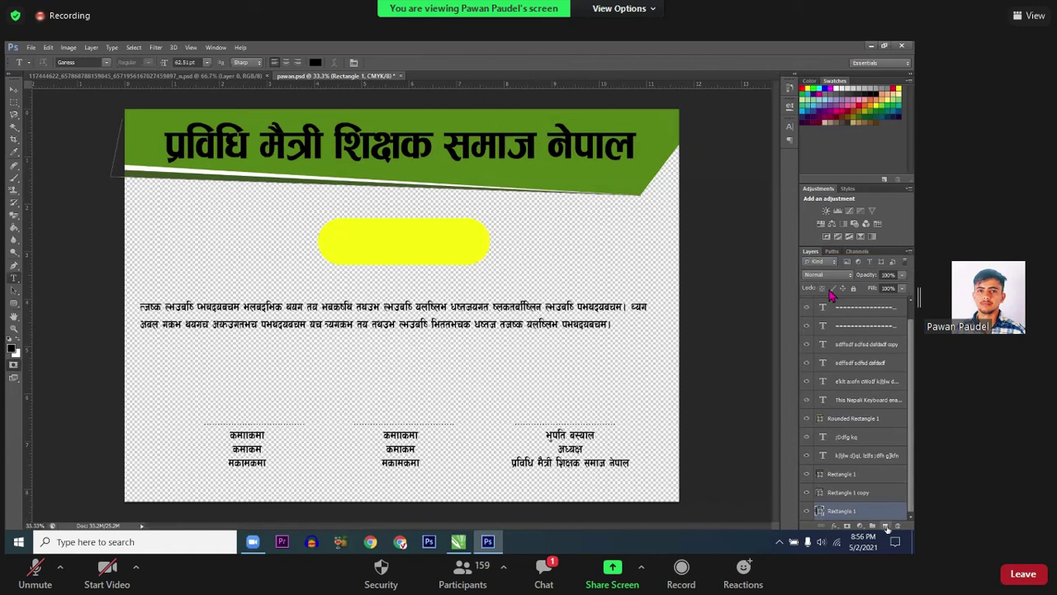
pyautogui.click(885, 526)
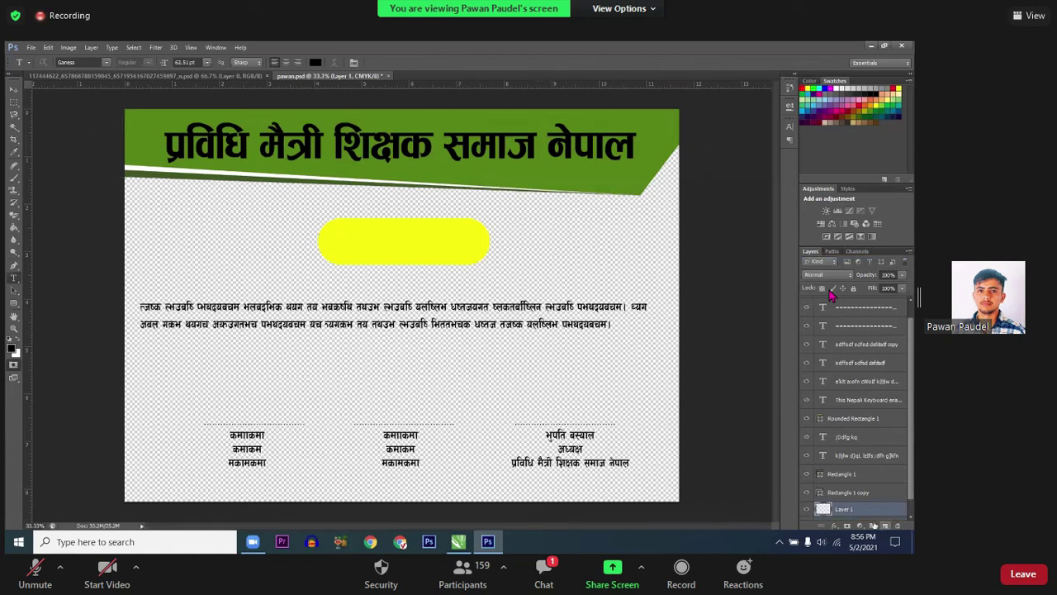
pyautogui.moveTo(852, 500); pyautogui.dragTo(855, 523)
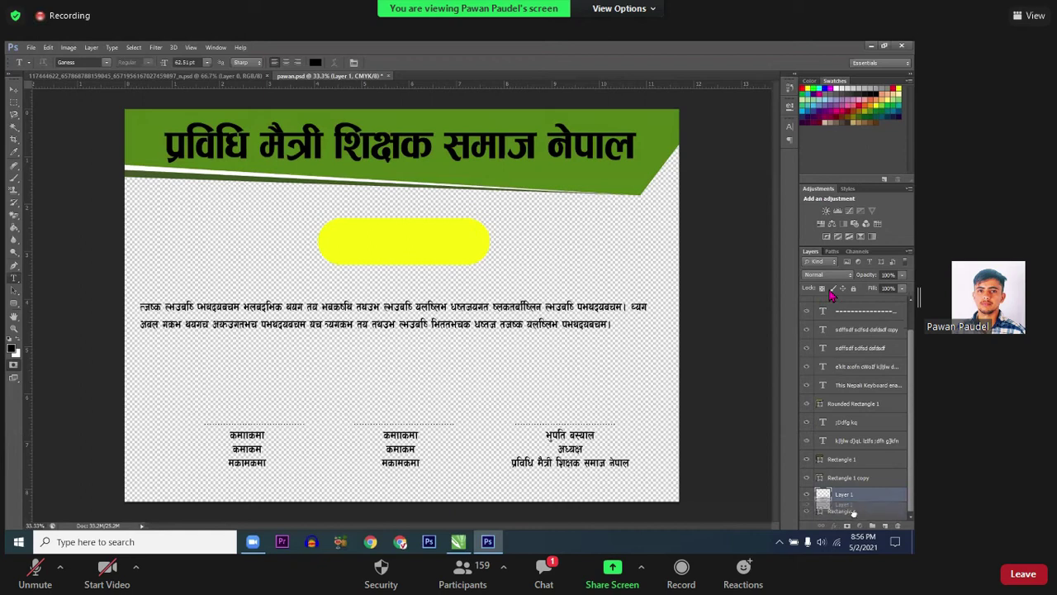
# Step: Add a Solid Color fill layer in off-white #f4f4f4 as the background
pyautogui.click(860, 525)
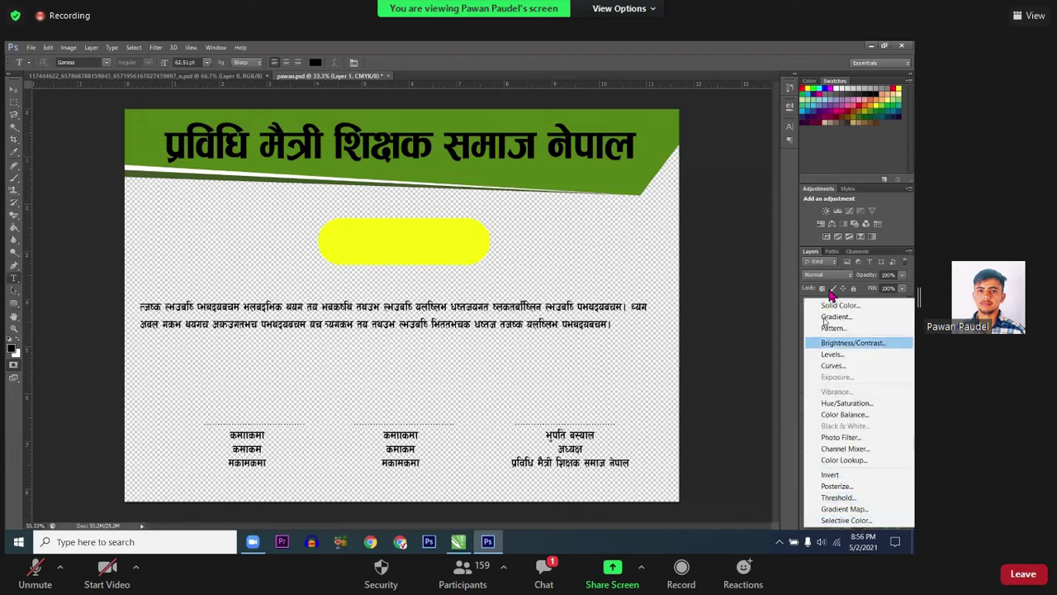
pyautogui.click(831, 305)
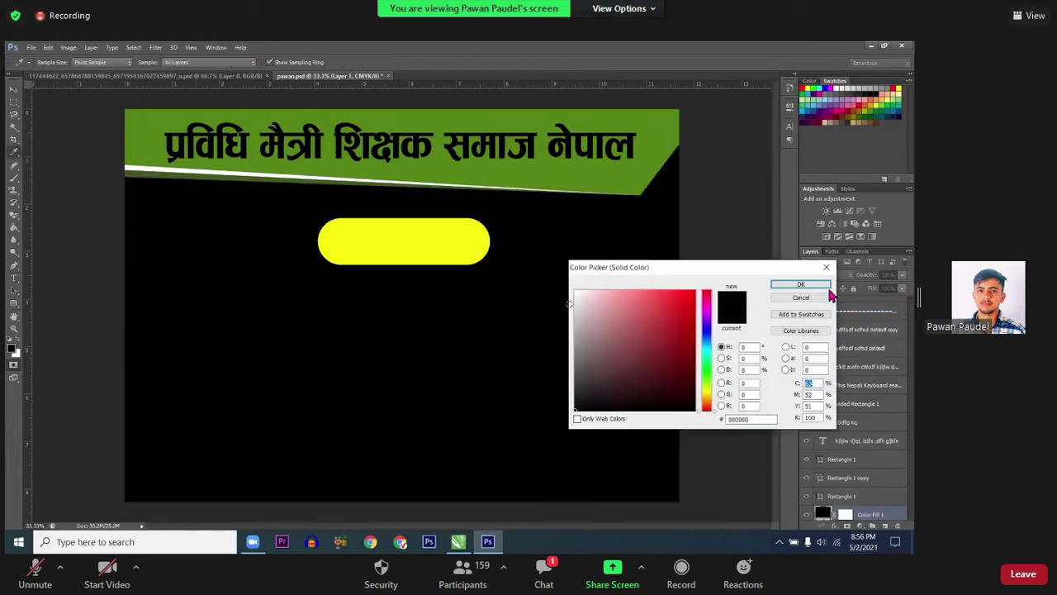
pyautogui.click(574, 304)
pyautogui.moveTo(575, 299); pyautogui.dragTo(573, 297)
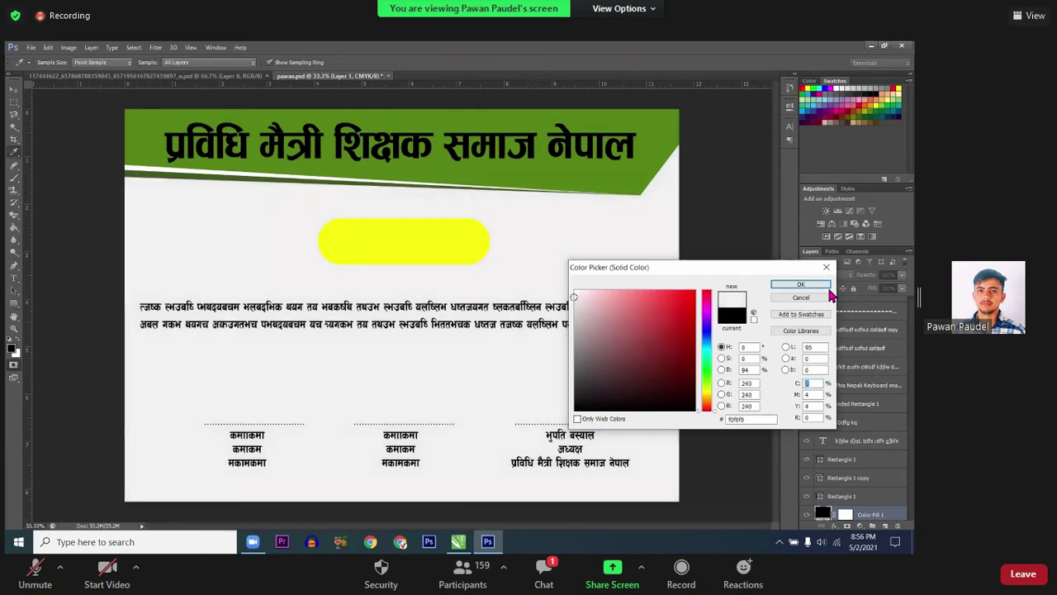
pyautogui.moveTo(571, 296); pyautogui.dragTo(567, 295)
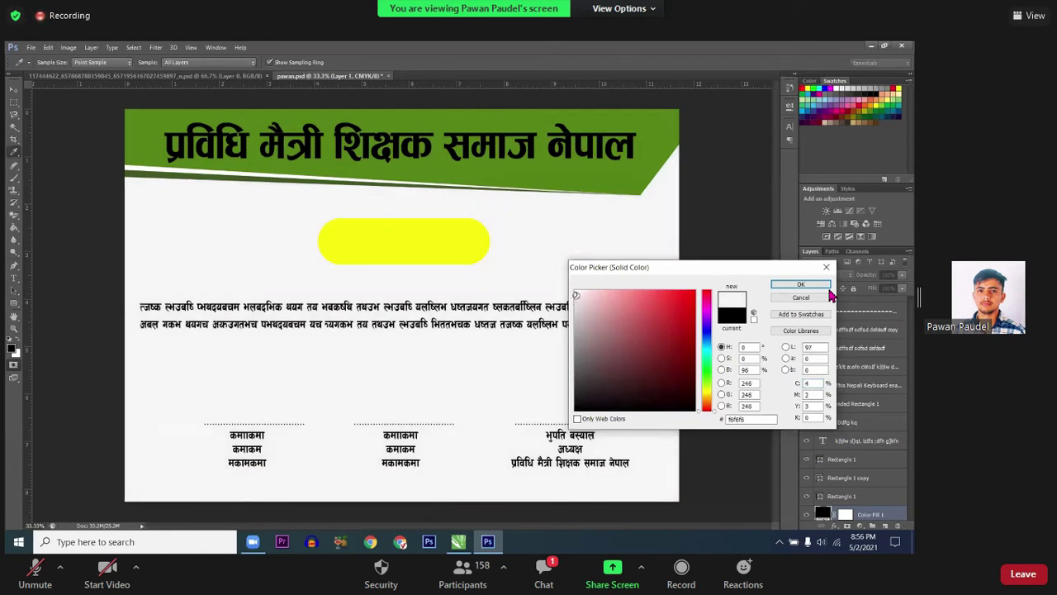
pyautogui.moveTo(577, 295); pyautogui.dragTo(575, 297)
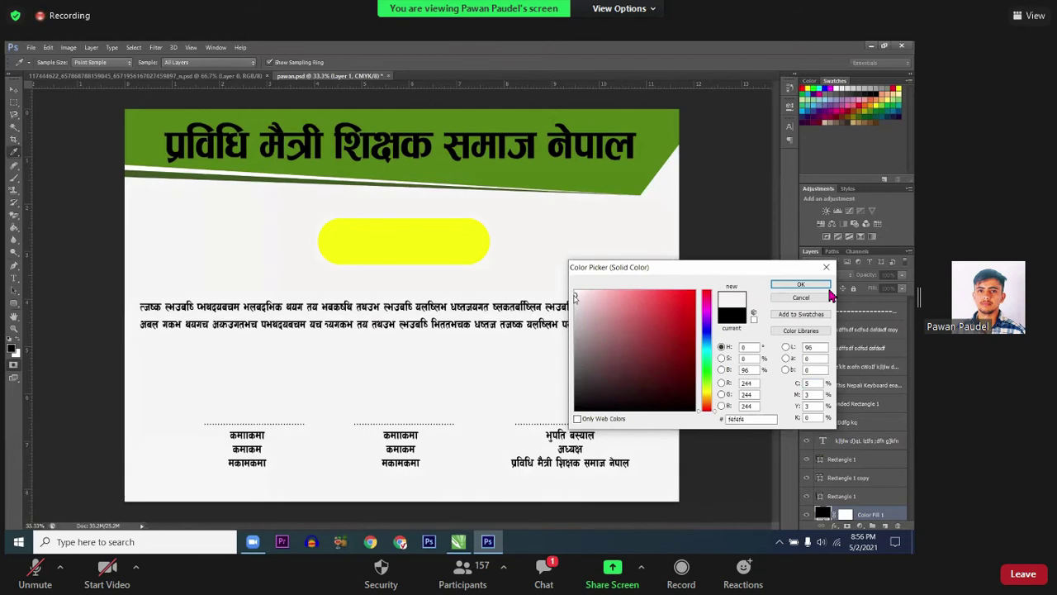
pyautogui.click(829, 287)
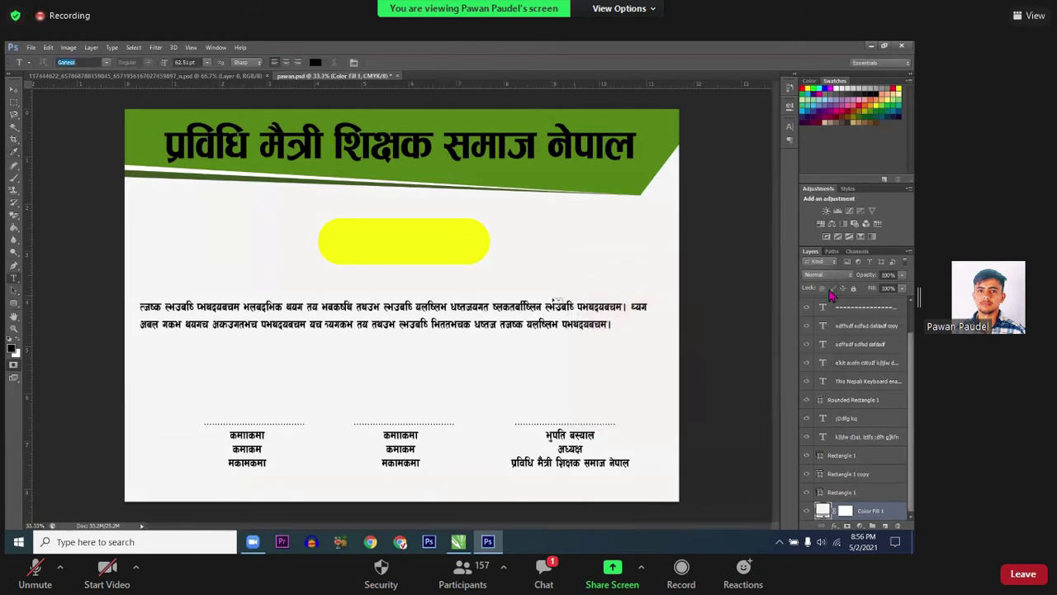
# Step: Select the heading text and pick a light tint in its Color Picker
pyautogui.tripleClick(469, 154)
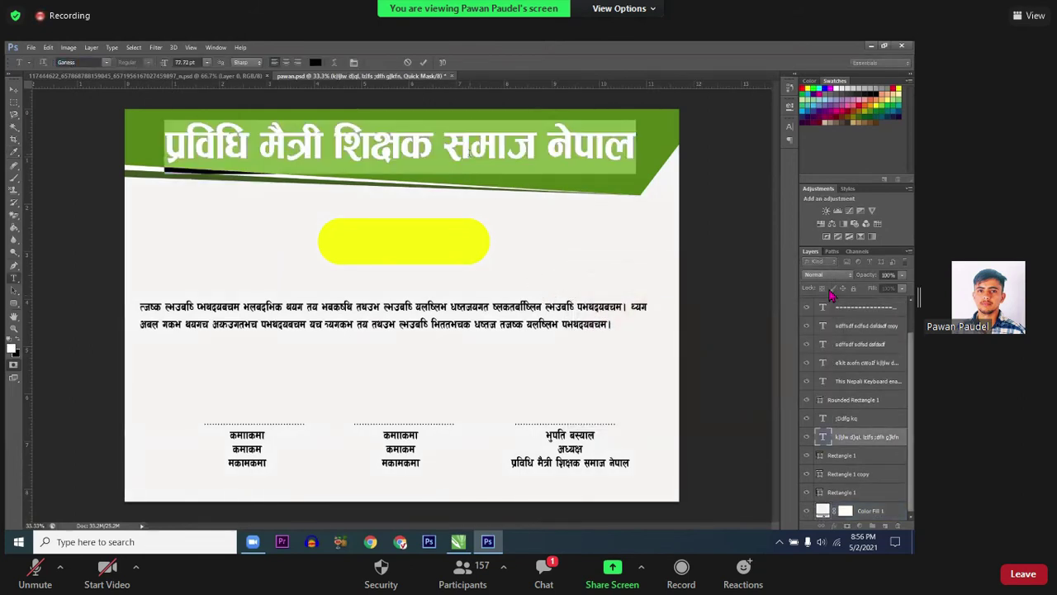
pyautogui.hotkey('ctrl', 'Return')
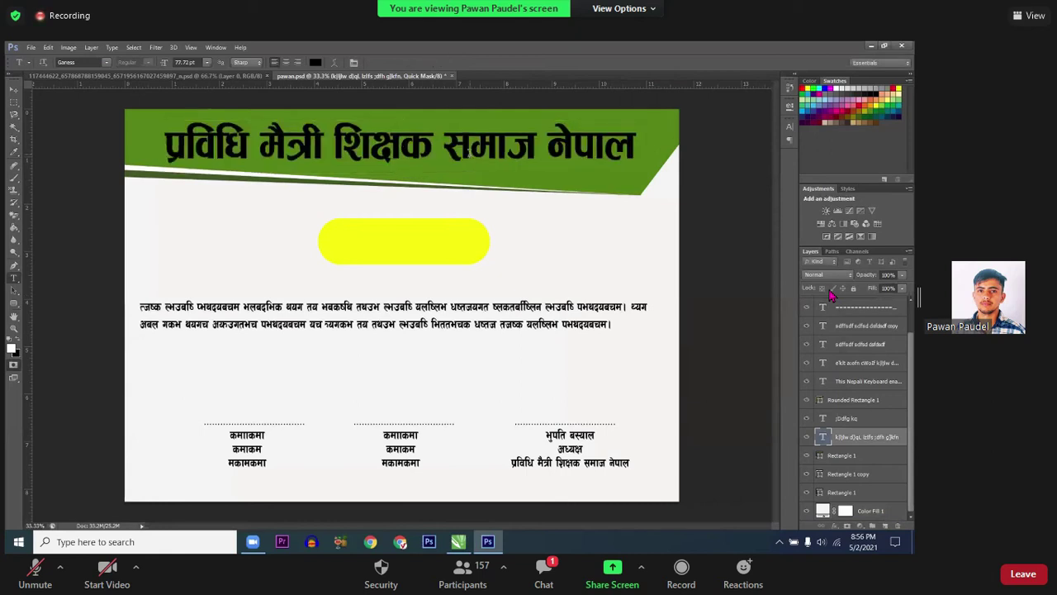
pyautogui.click(316, 62)
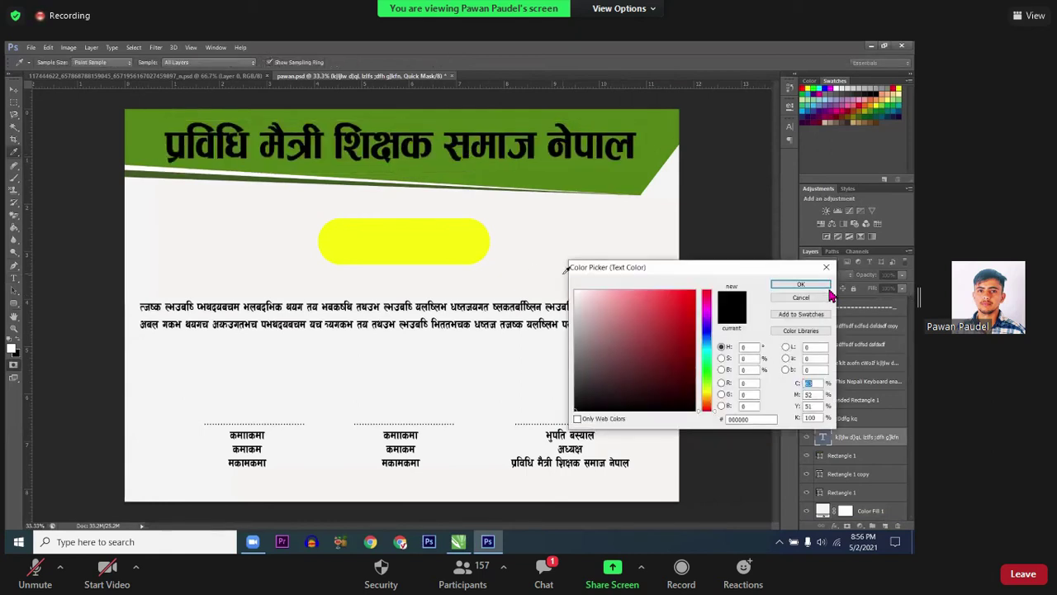
pyautogui.click(829, 288)
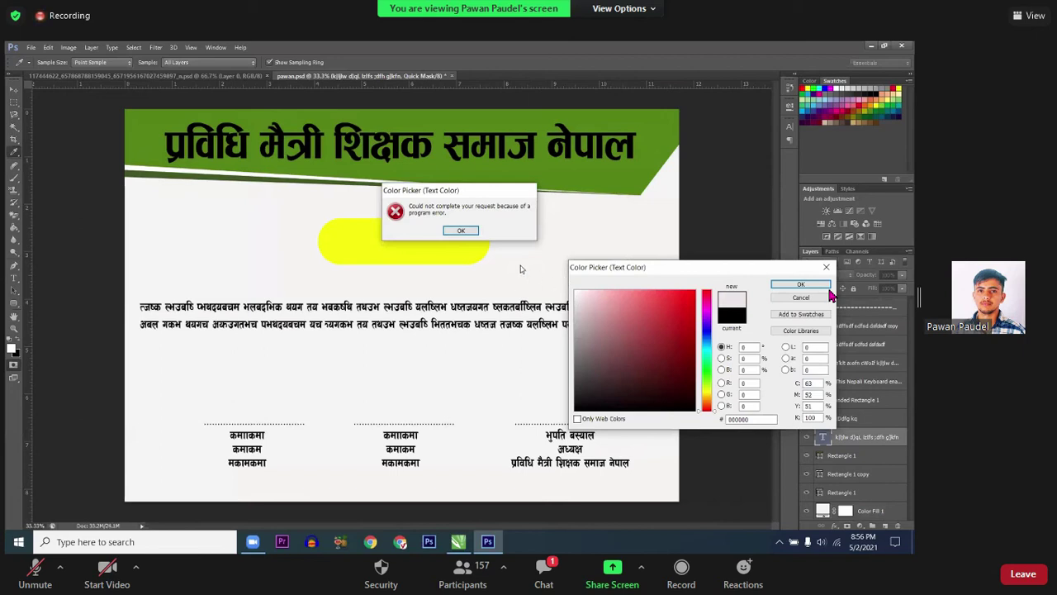
pyautogui.click(461, 231)
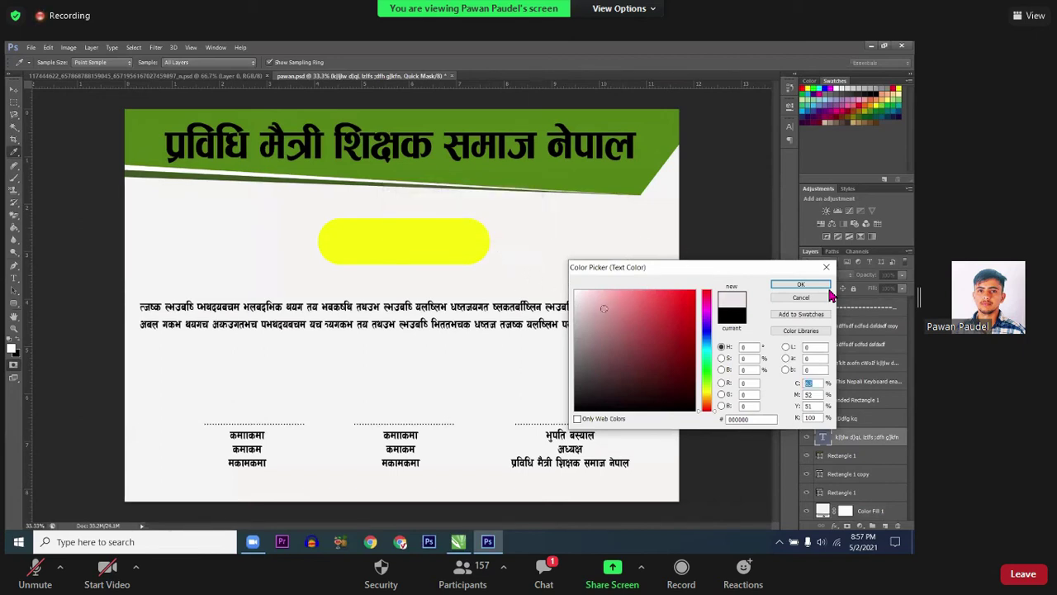
# Step: Retry a pale pinkish text colour, dismissing program errors, then show the Channels panel
pyautogui.click(584, 307)
pyautogui.click(465, 230)
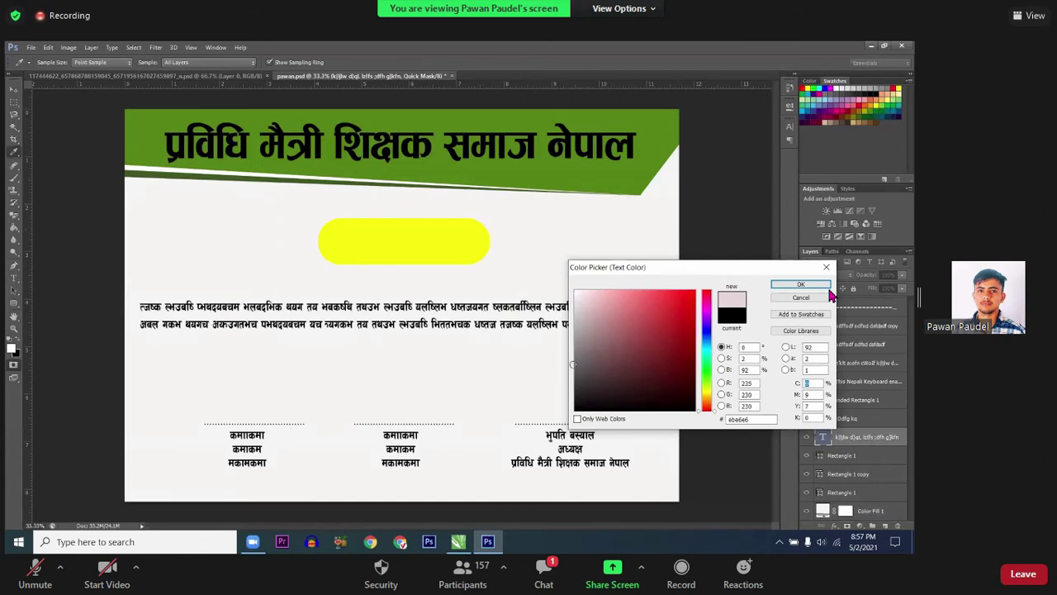
pyautogui.click(617, 308)
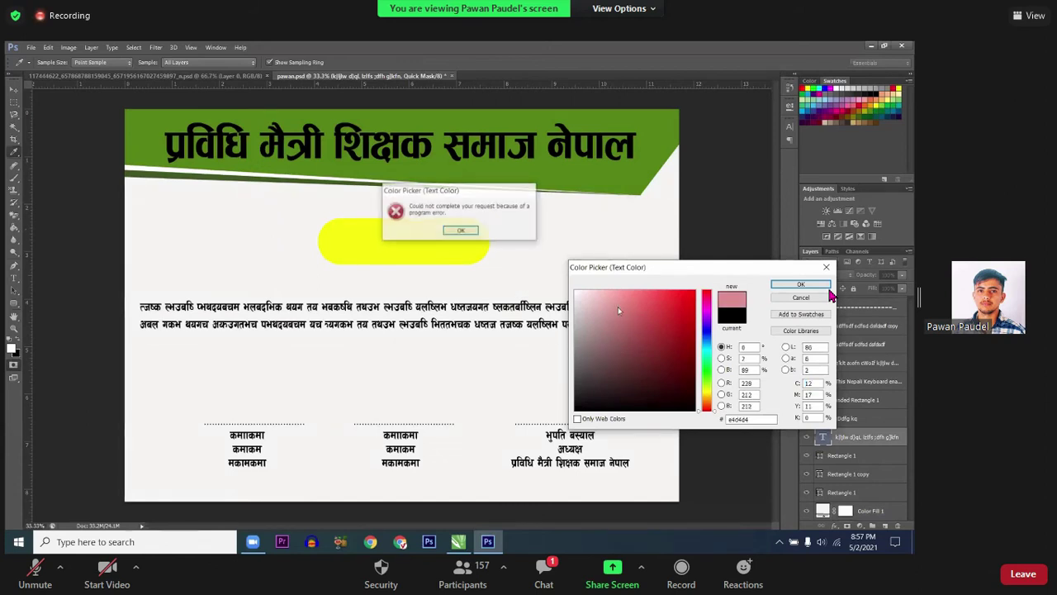
pyautogui.click(461, 230)
pyautogui.click(828, 287)
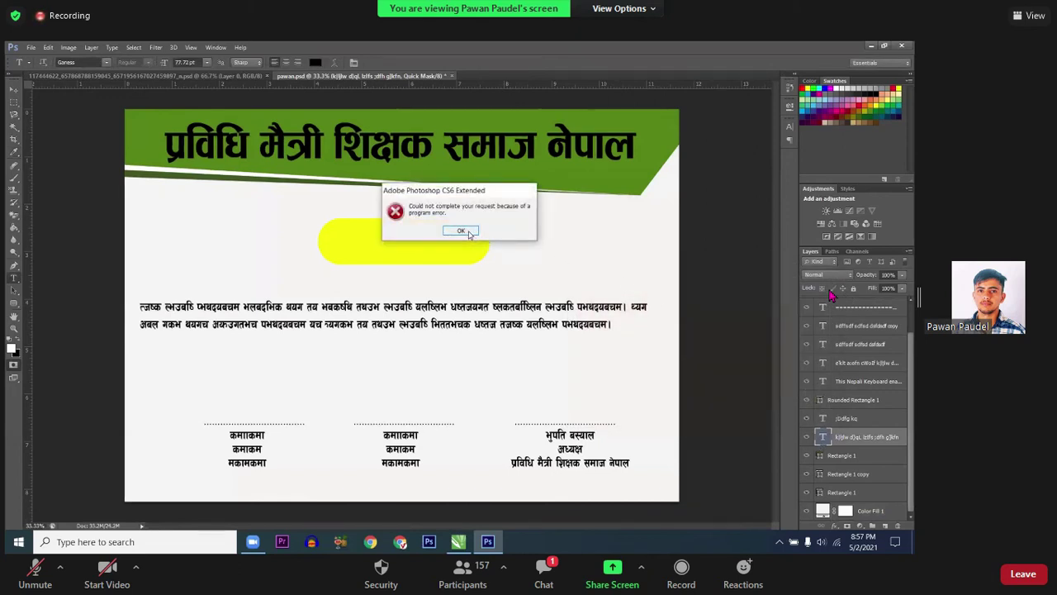
pyautogui.click(462, 231)
pyautogui.click(853, 252)
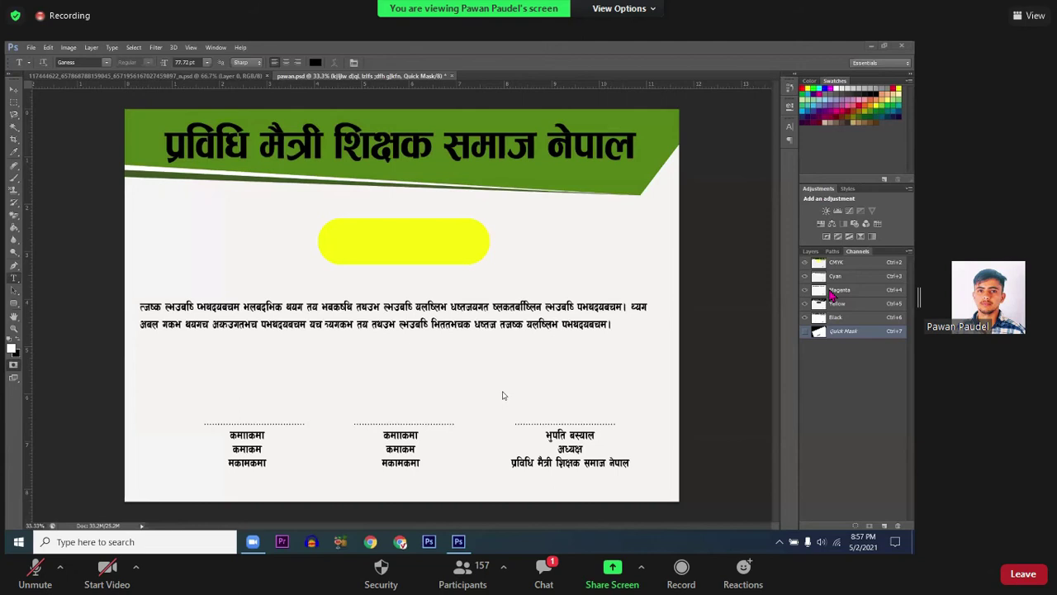
pyautogui.rightClick(588, 541)
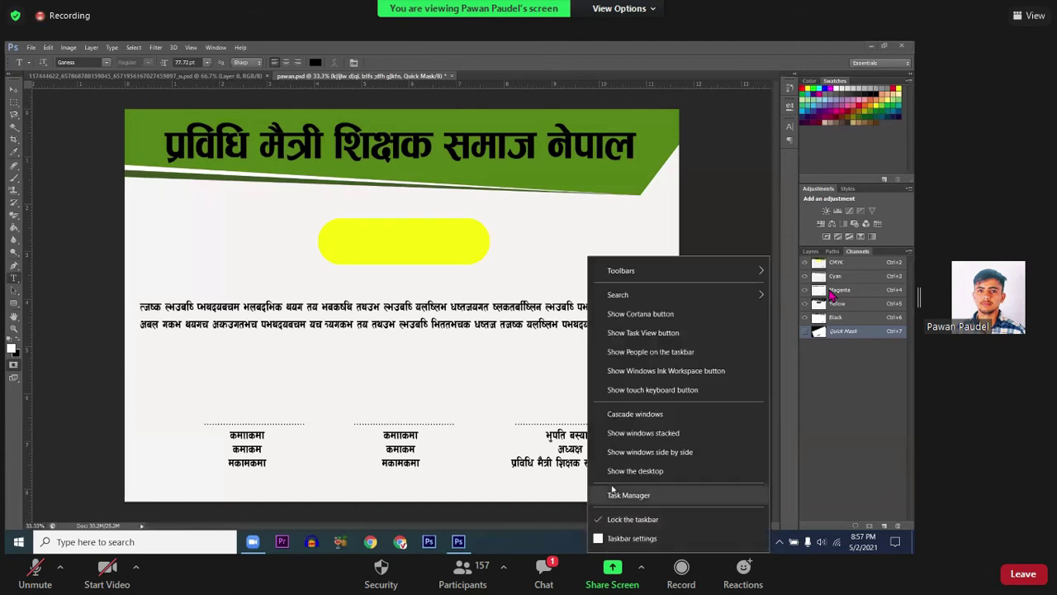
pyautogui.click(627, 494)
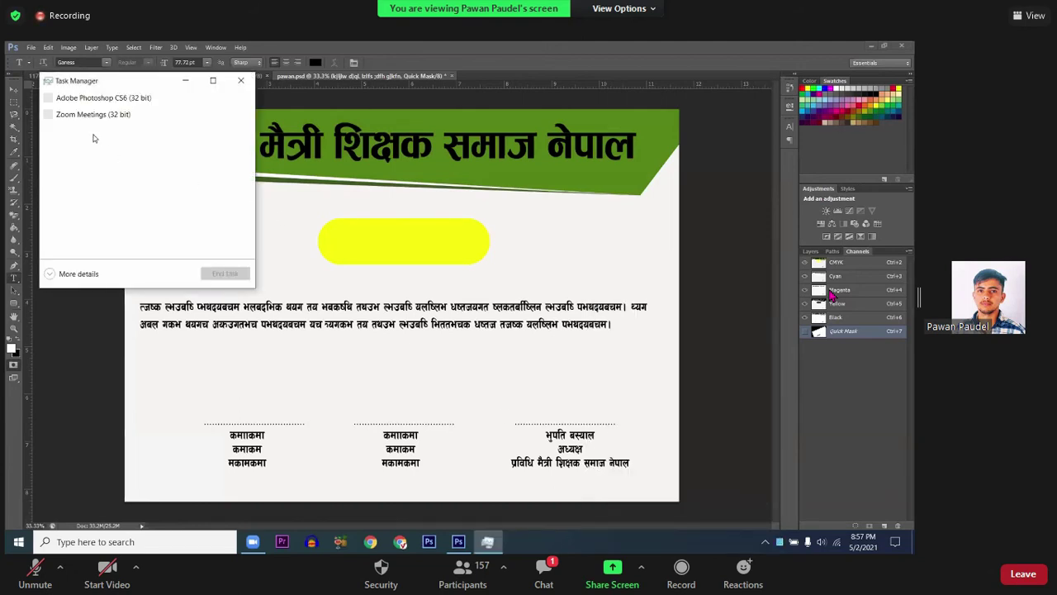
pyautogui.click(83, 273)
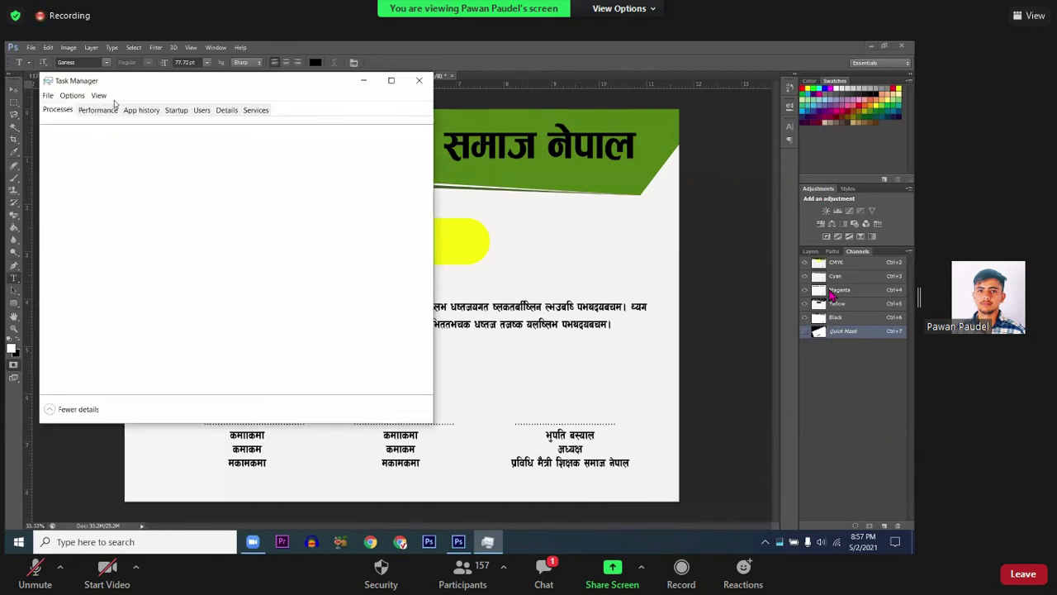
pyautogui.click(99, 111)
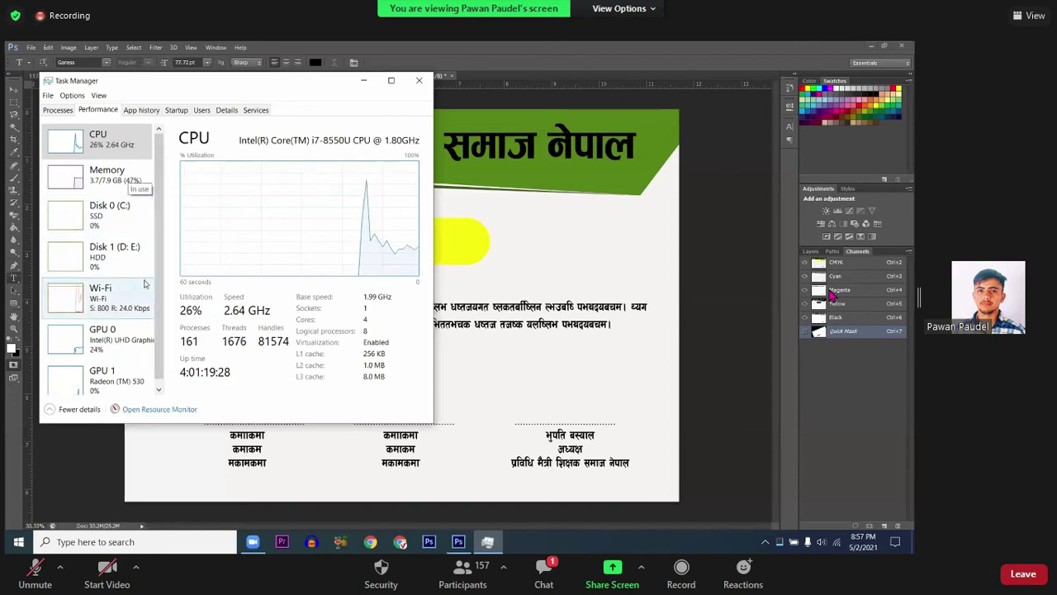
pyautogui.scroll(-1, 159, 334)
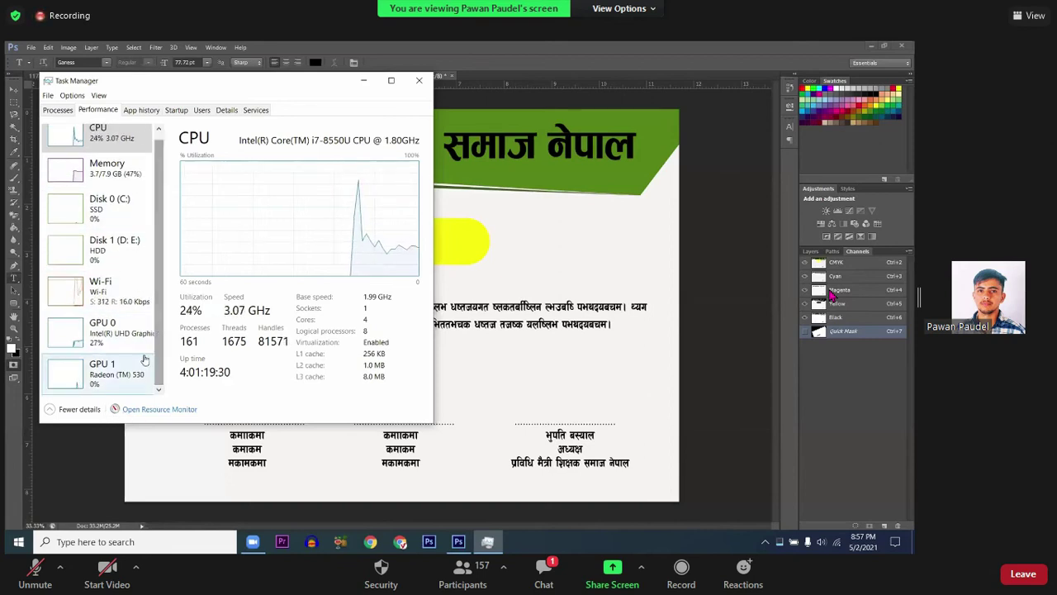
pyautogui.click(419, 80)
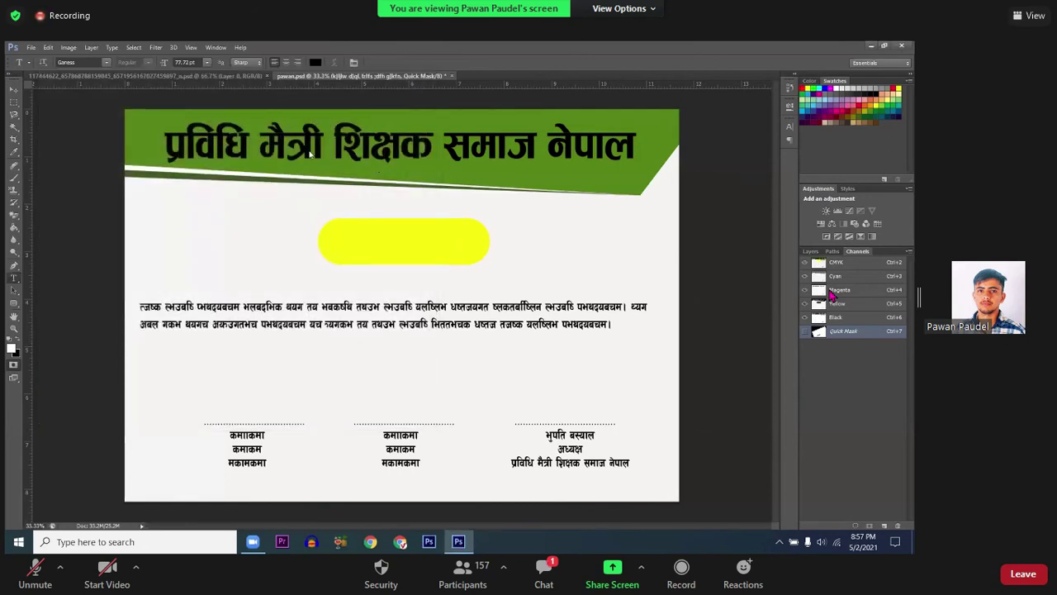
pyautogui.click(344, 173)
# Step: Exit Quick Mask and set the heading text colour to white
pyautogui.click(454, 232)
pyautogui.press('q')
pyautogui.click(455, 154)
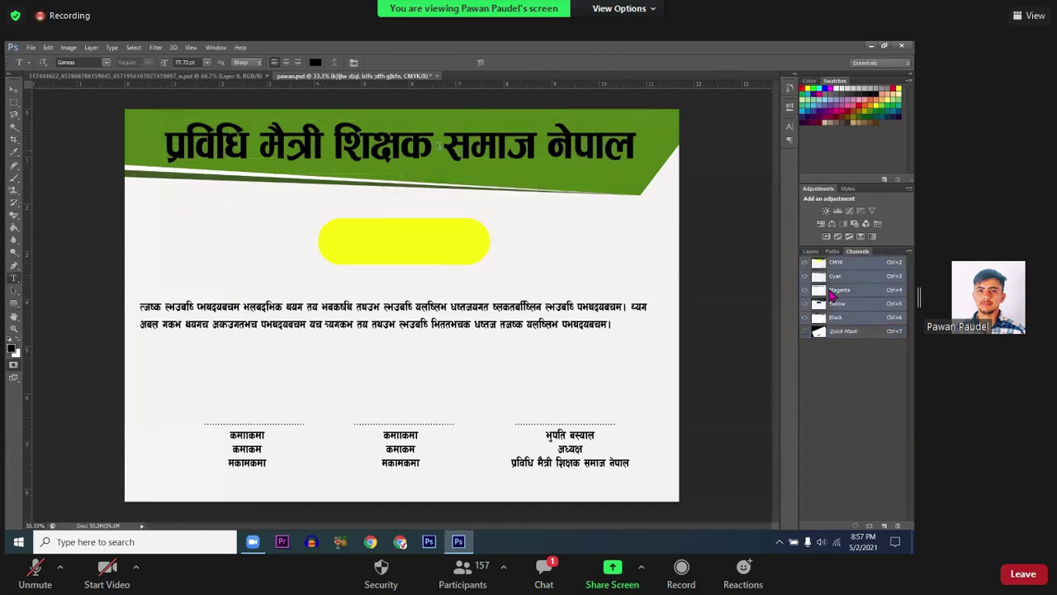
pyautogui.click(316, 62)
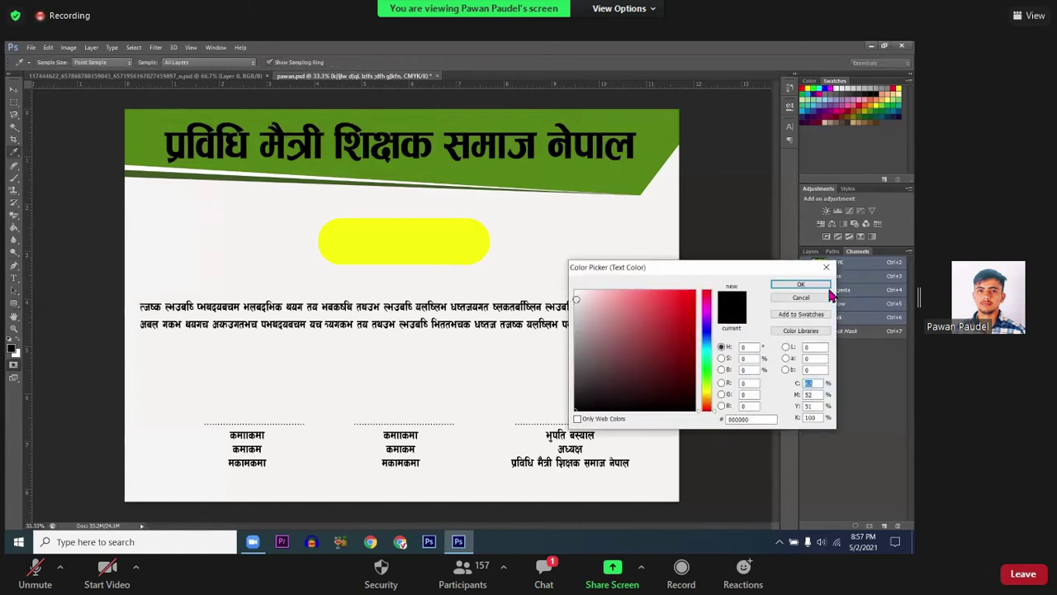
pyautogui.click(556, 280)
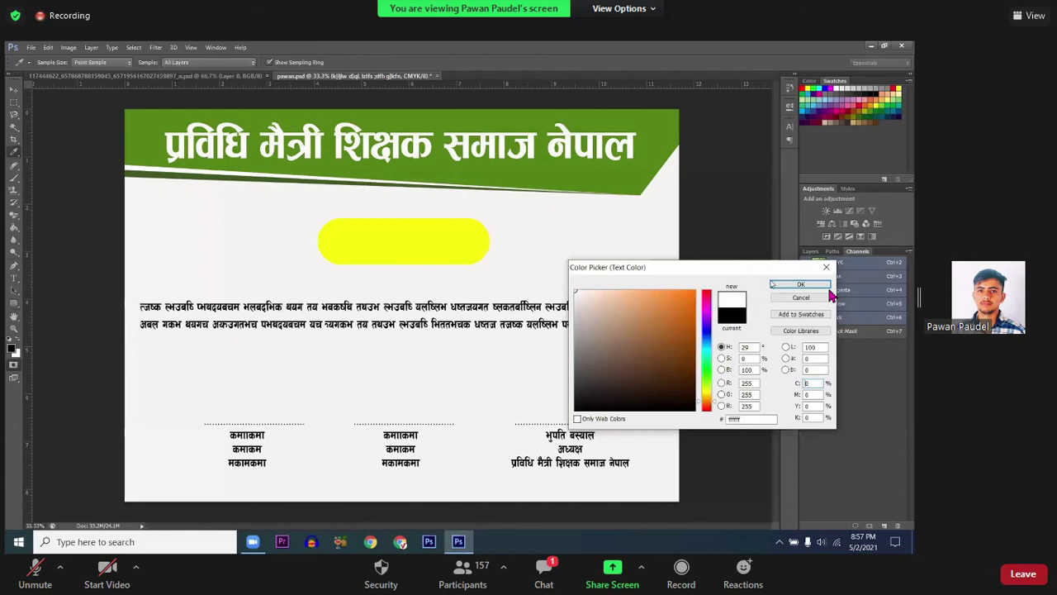
pyautogui.click(825, 286)
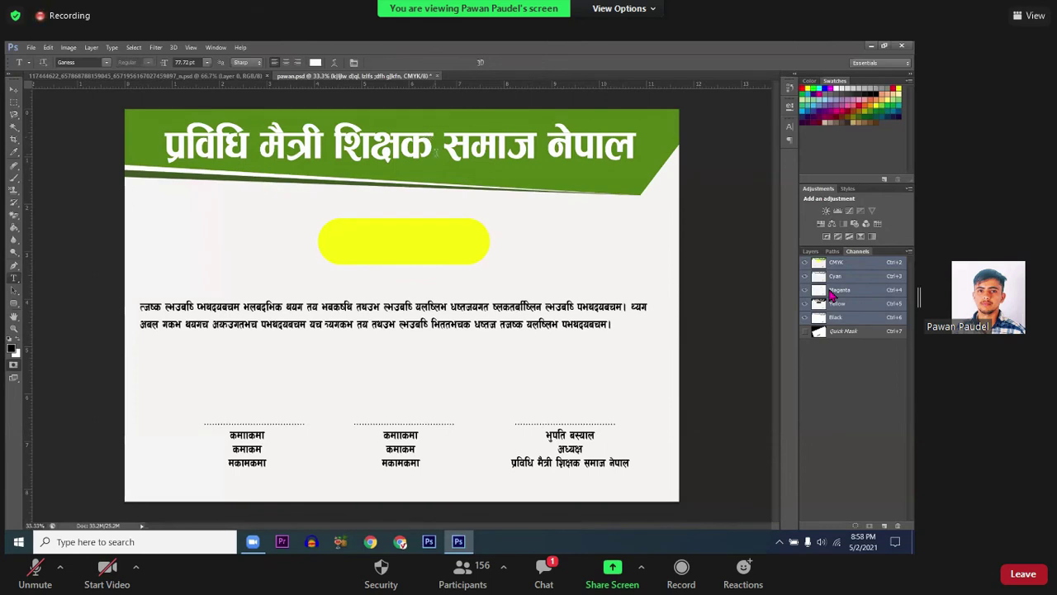
# Step: Return to the Layers panel and close the layer effects list unused
pyautogui.click(805, 251)
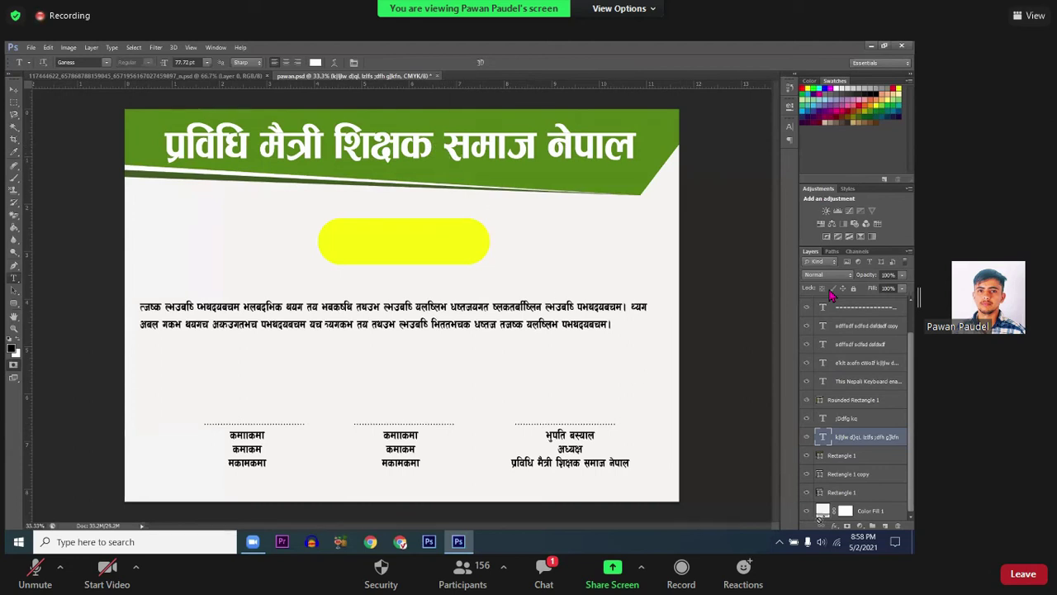
pyautogui.click(834, 526)
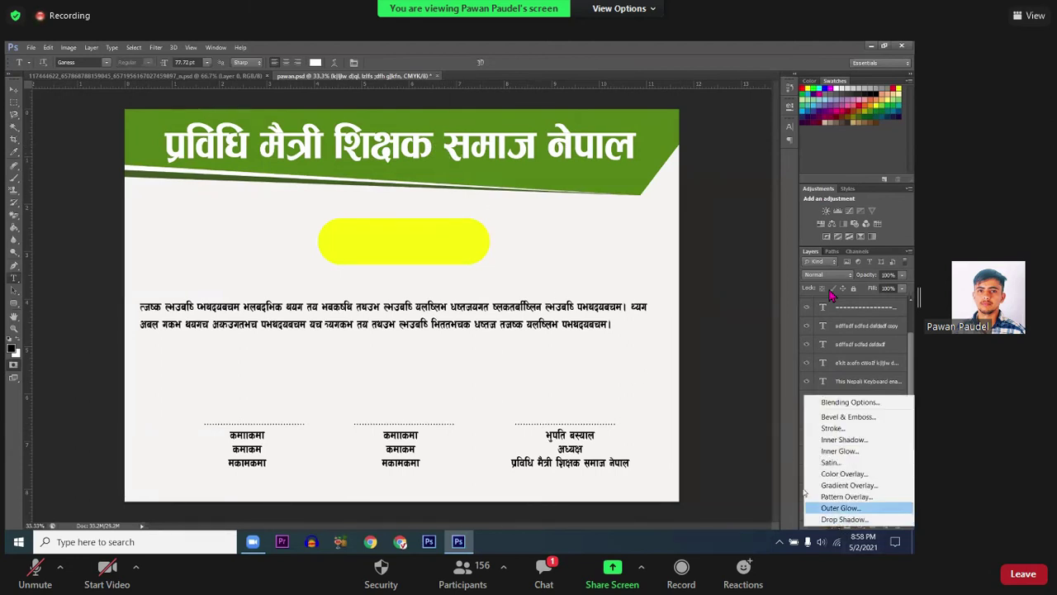
pyautogui.press('Escape')
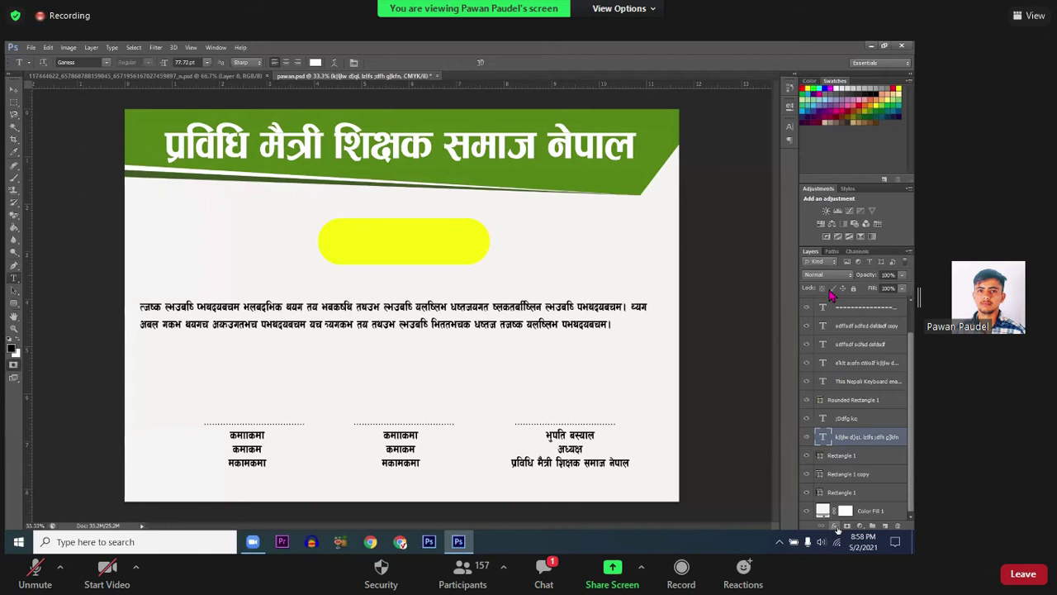
# Step: Add a Drop Shadow effect to the white heading and move the dialog off the heading
pyautogui.click(836, 530)
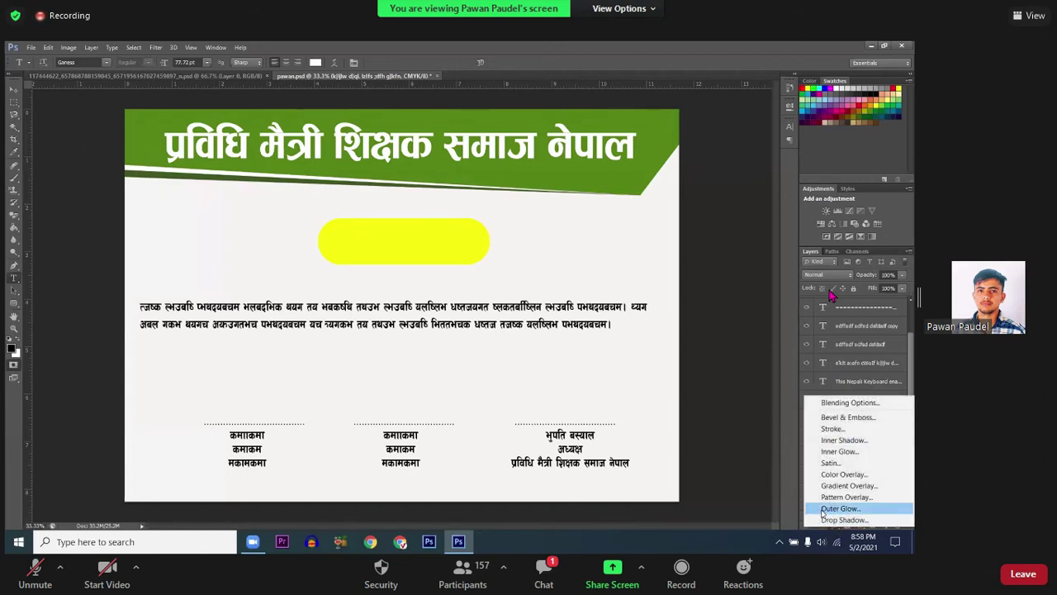
pyautogui.click(821, 519)
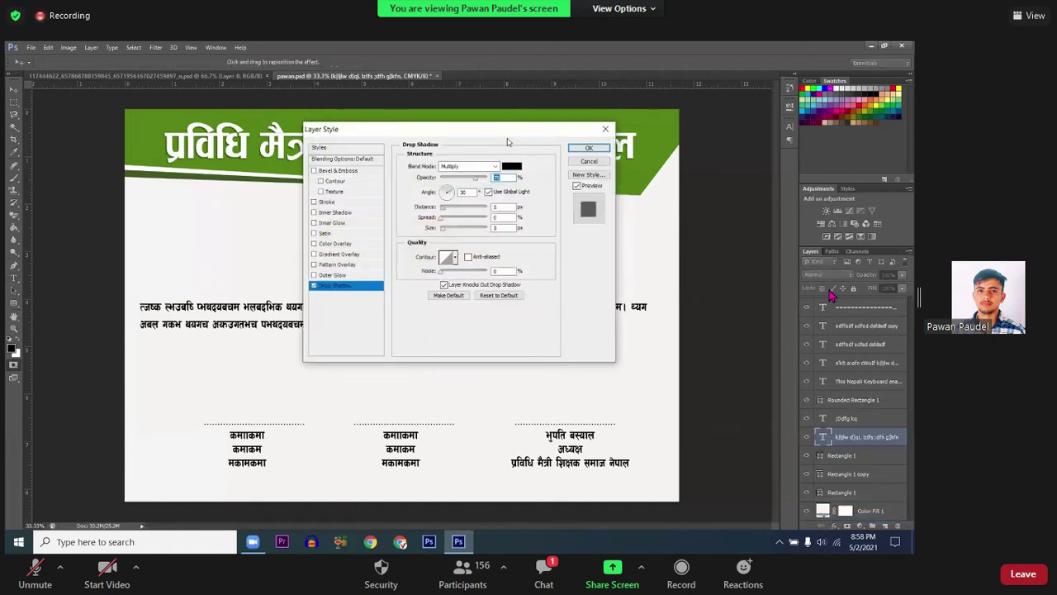
pyautogui.moveTo(442, 129); pyautogui.dragTo(580, 225)
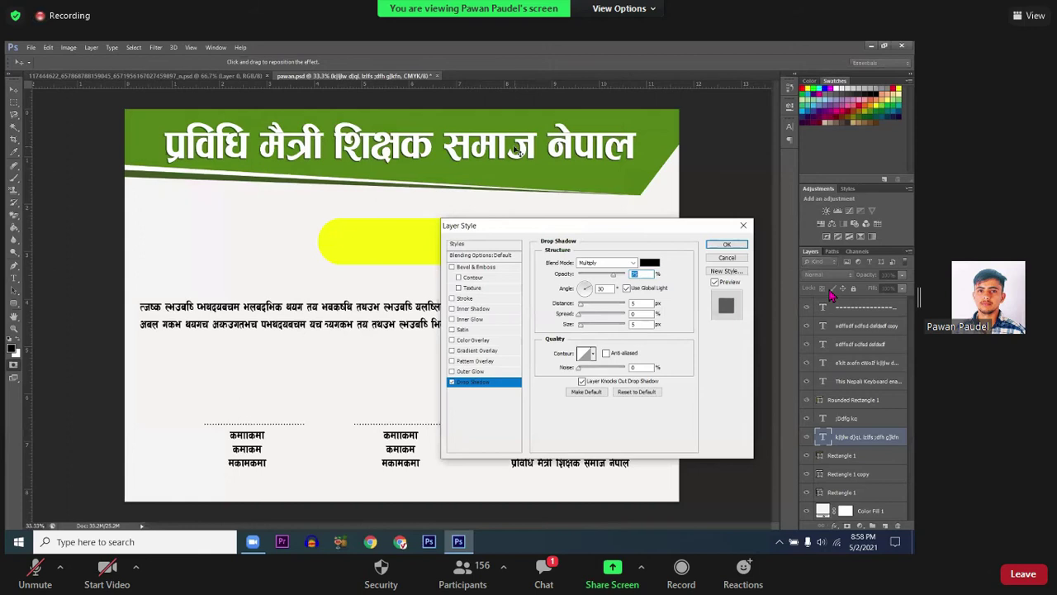
pyautogui.scroll(1, 516, 165)
pyautogui.scroll(1, 498, 173)
pyautogui.scroll(1, 498, 172)
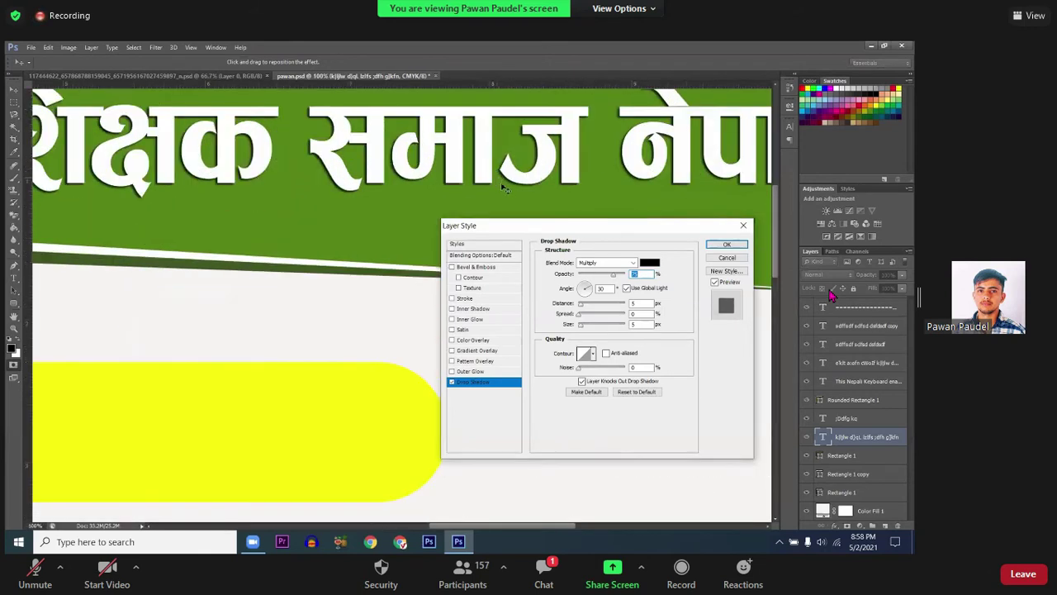
pyautogui.scroll(1, 517, 193)
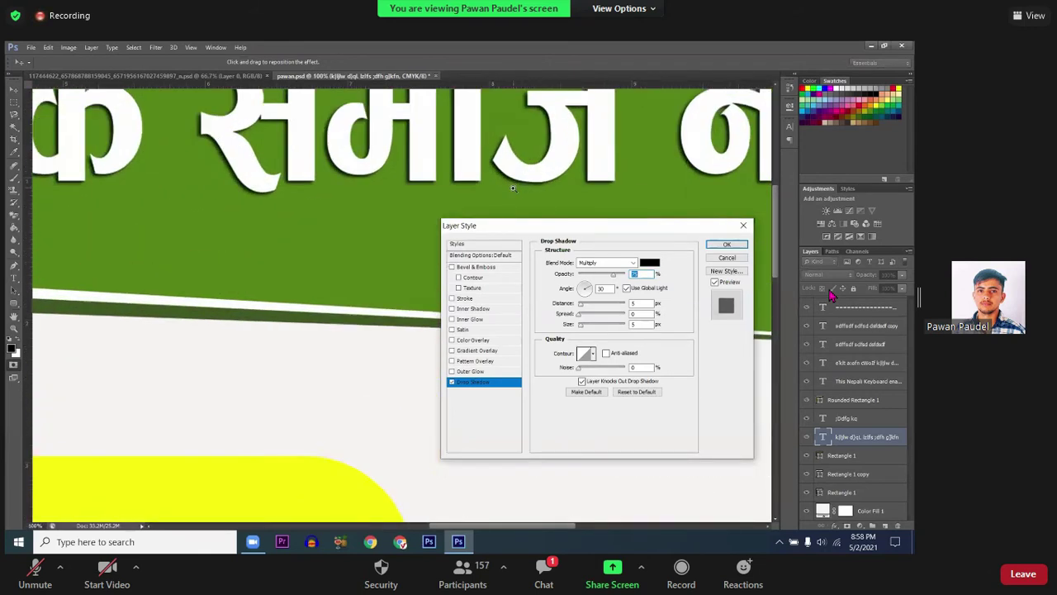
pyautogui.scroll(1, 504, 199)
pyautogui.scroll(1, 498, 202)
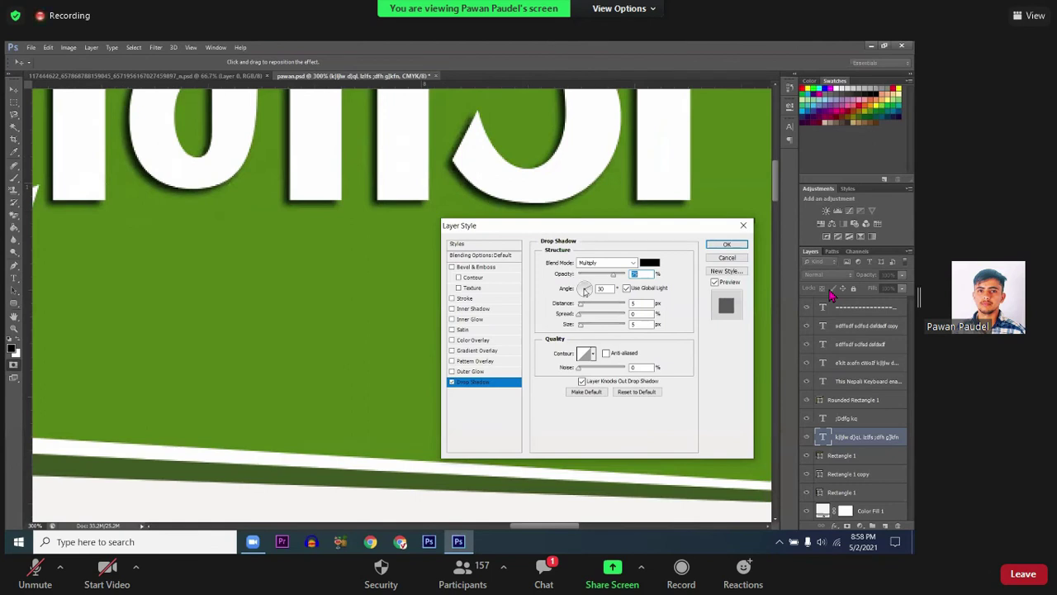
# Step: Set the shadow to angle 108°, distance 15, spread 8 and size 15
pyautogui.moveTo(584, 289); pyautogui.dragTo(582, 288)
pyautogui.press('Tab')
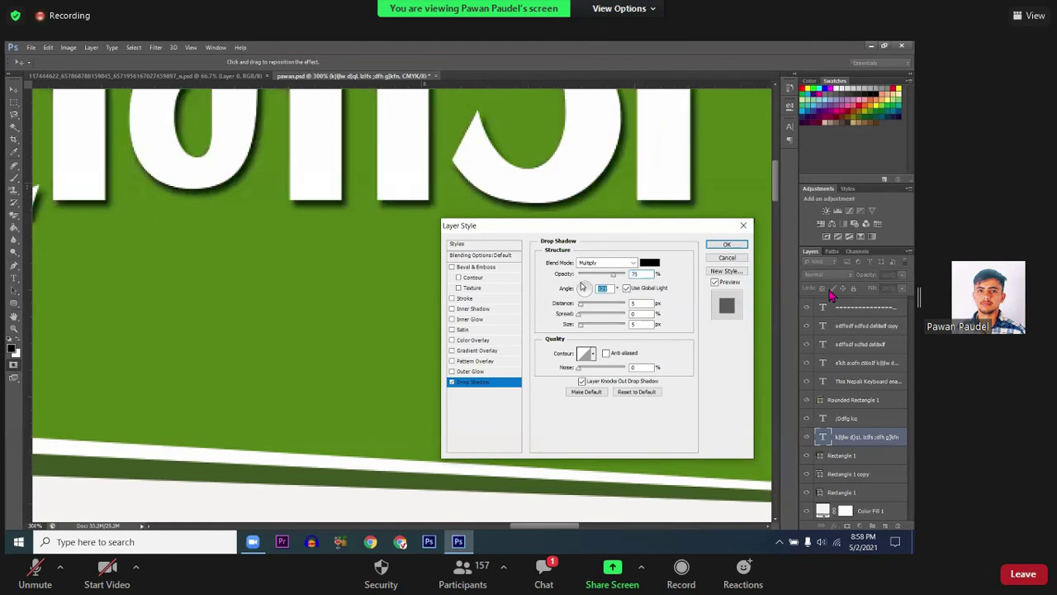
pyautogui.moveTo(584, 288); pyautogui.dragTo(580, 293)
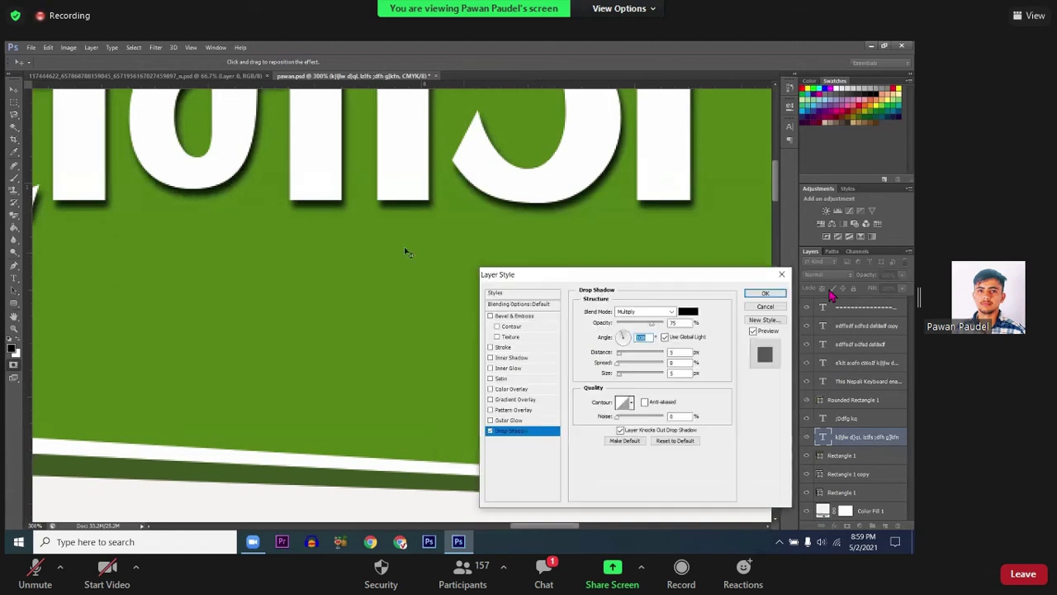
pyautogui.keyDown('alt'); pyautogui.click(399, 247); pyautogui.keyUp('alt')
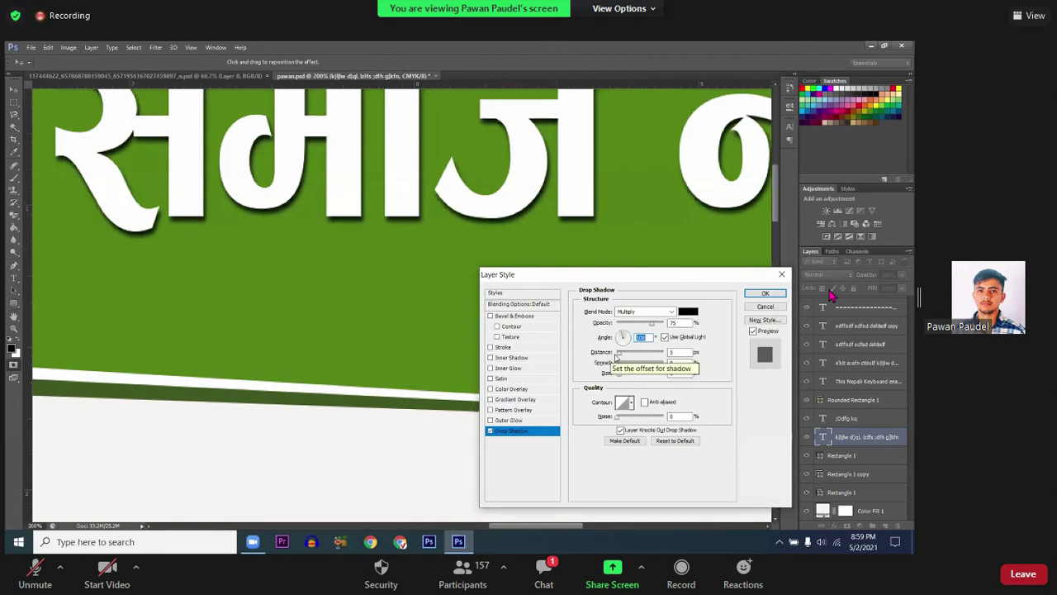
pyautogui.press('Tab')
pyautogui.press('Up')
pyautogui.press('Up')
pyautogui.press('Up')
pyautogui.press('Up')
pyautogui.press('Up')
pyautogui.press('Up')
pyautogui.press('Up')
pyautogui.press('Up')
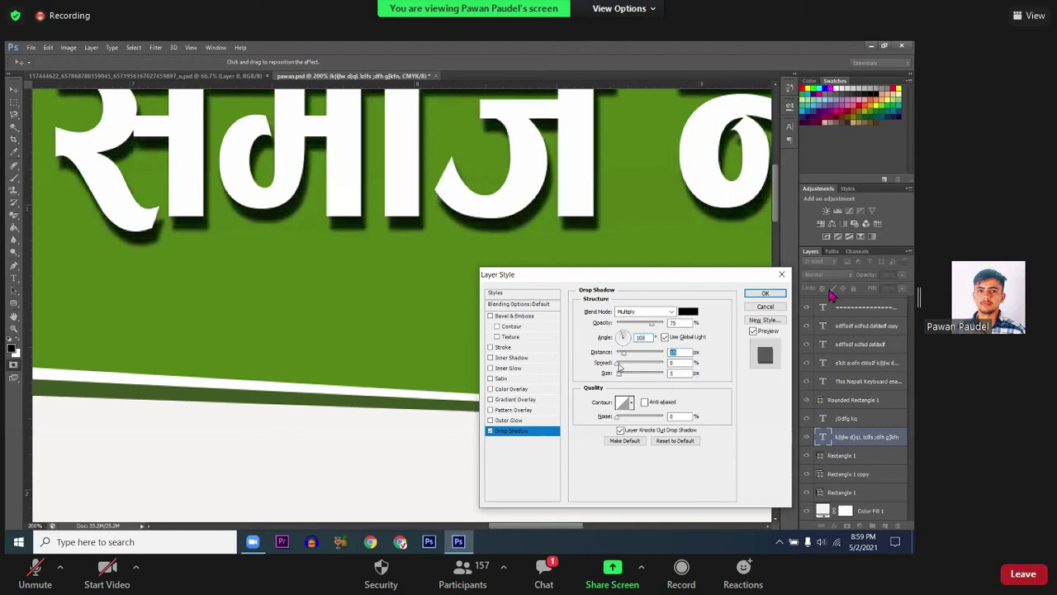
pyautogui.moveTo(621, 366)
pyautogui.mouseDown()
pyautogui.moveTo(647, 366)
pyautogui.moveTo(619, 364)
pyautogui.moveTo(625, 373)
pyautogui.mouseUp()
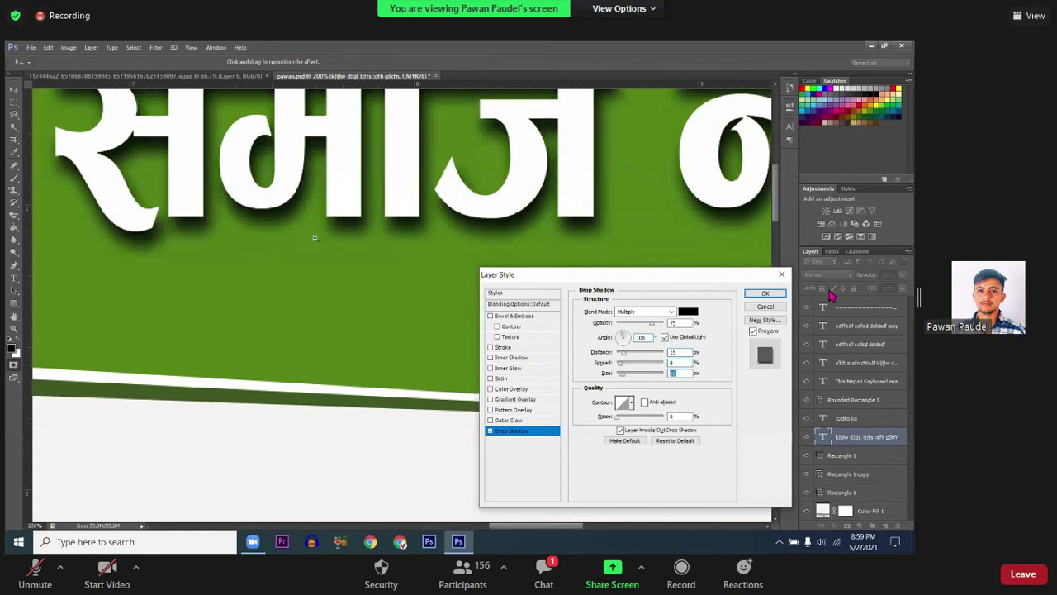
pyautogui.scroll(-1, 314, 238)
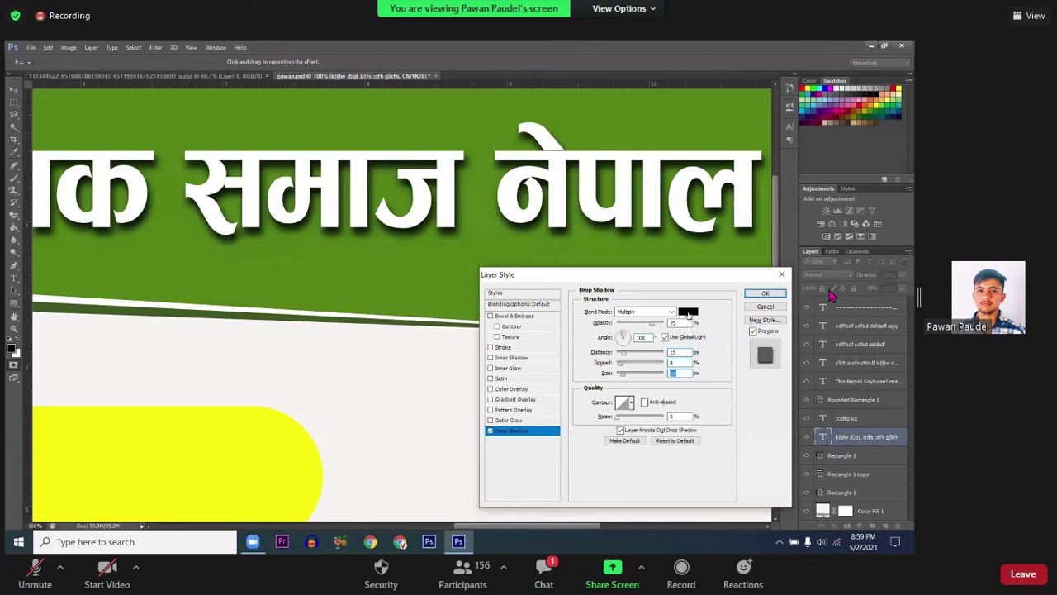
# Step: Sample the banner green as the shadow colour, darken it, and apply the Layer Style
pyautogui.click(689, 313)
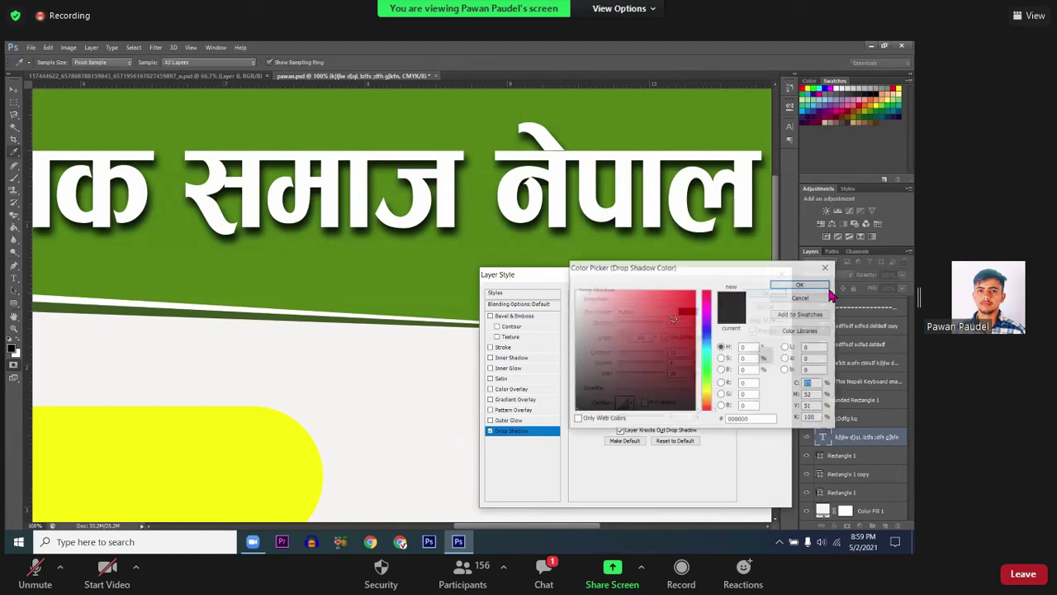
pyautogui.click(436, 263)
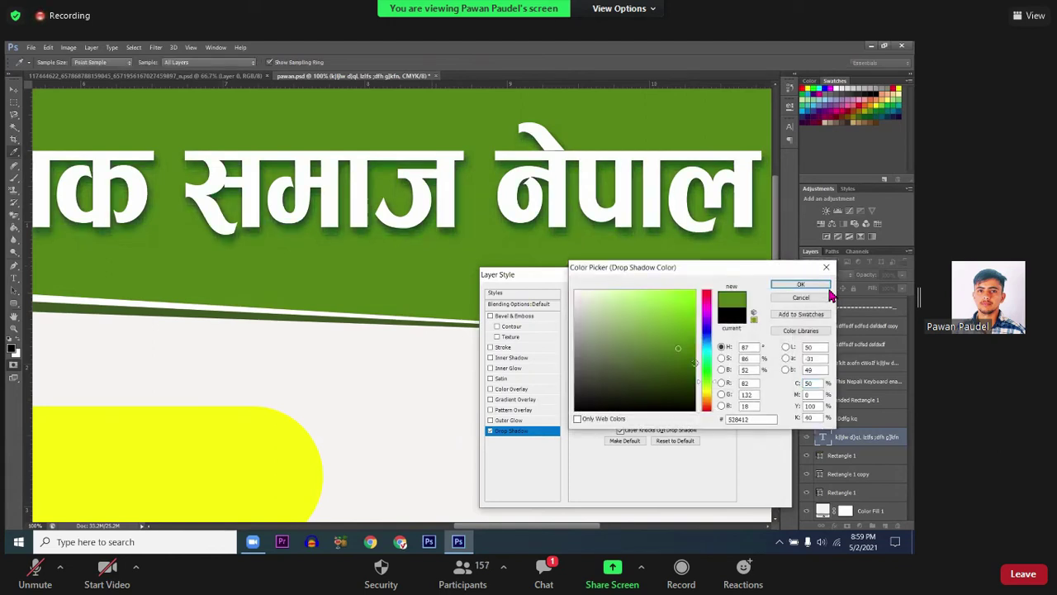
pyautogui.click(696, 387)
pyautogui.moveTo(696, 387); pyautogui.dragTo(696, 384)
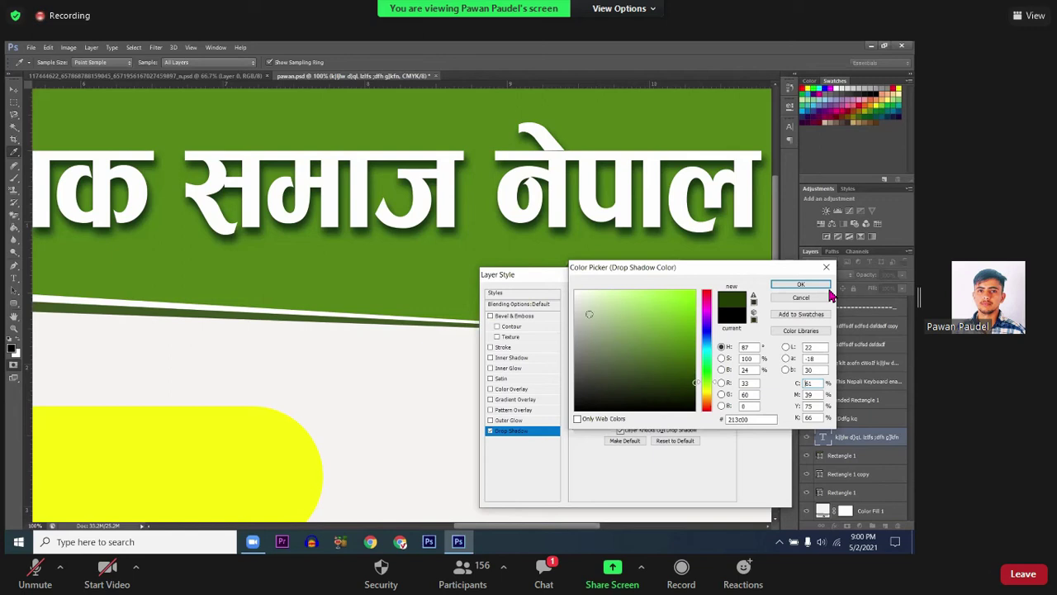
pyautogui.click(419, 262)
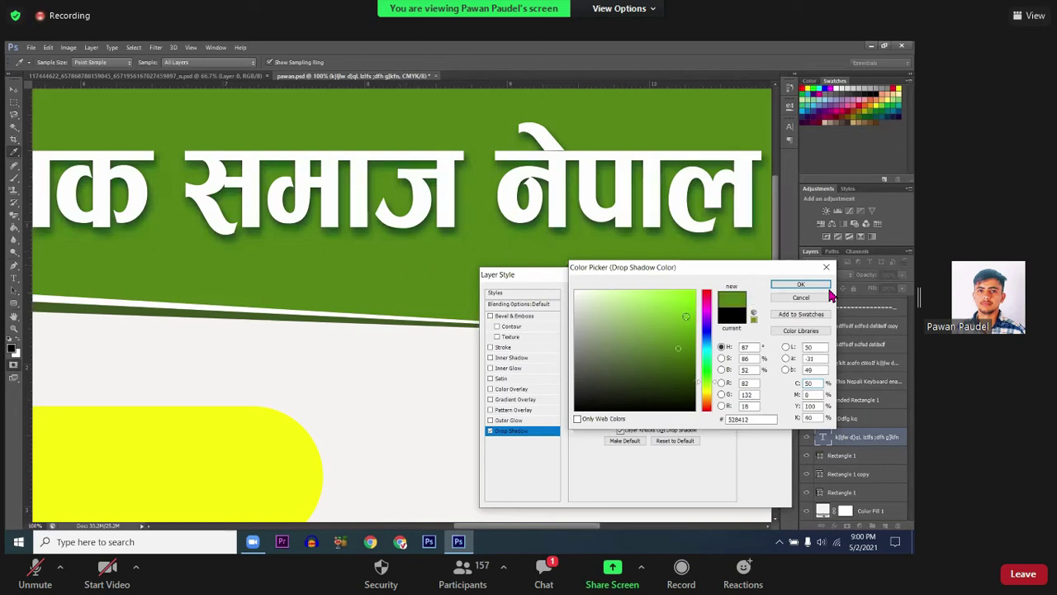
pyautogui.moveTo(698, 368); pyautogui.dragTo(697, 383)
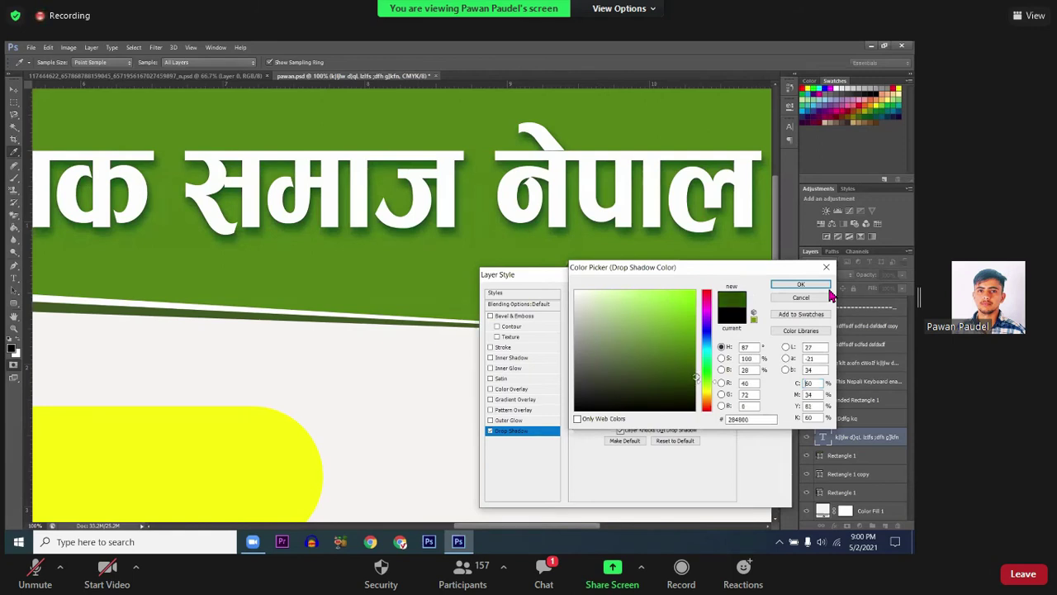
pyautogui.moveTo(696, 382); pyautogui.dragTo(696, 384)
pyautogui.click(800, 284)
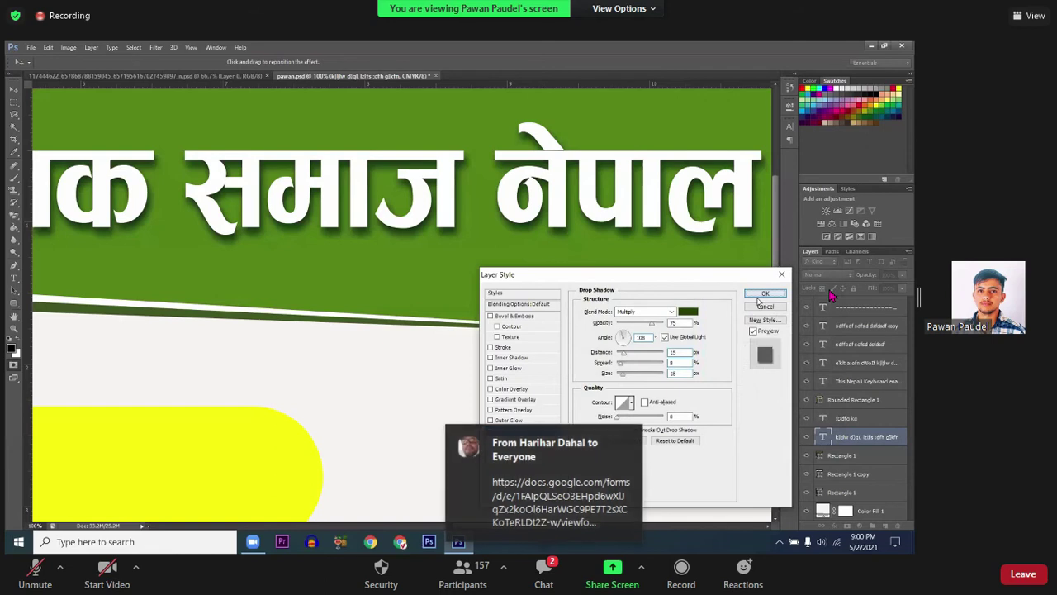
pyautogui.click(753, 295)
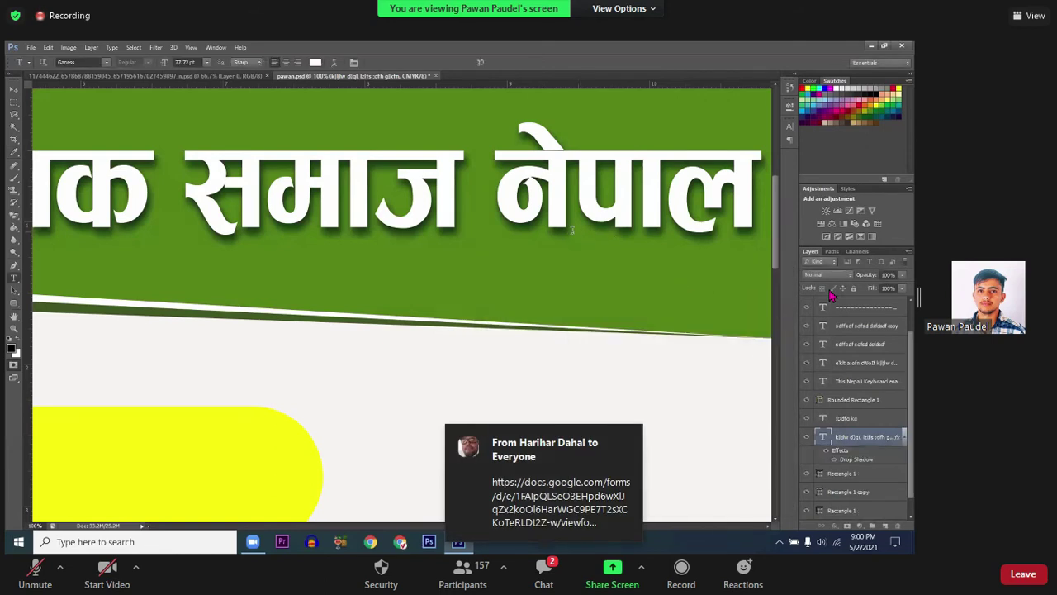
# Step: Select the text on the yellow pill, dismiss the move error, and exit quick mask mode
pyautogui.scroll(-2, 514, 232)
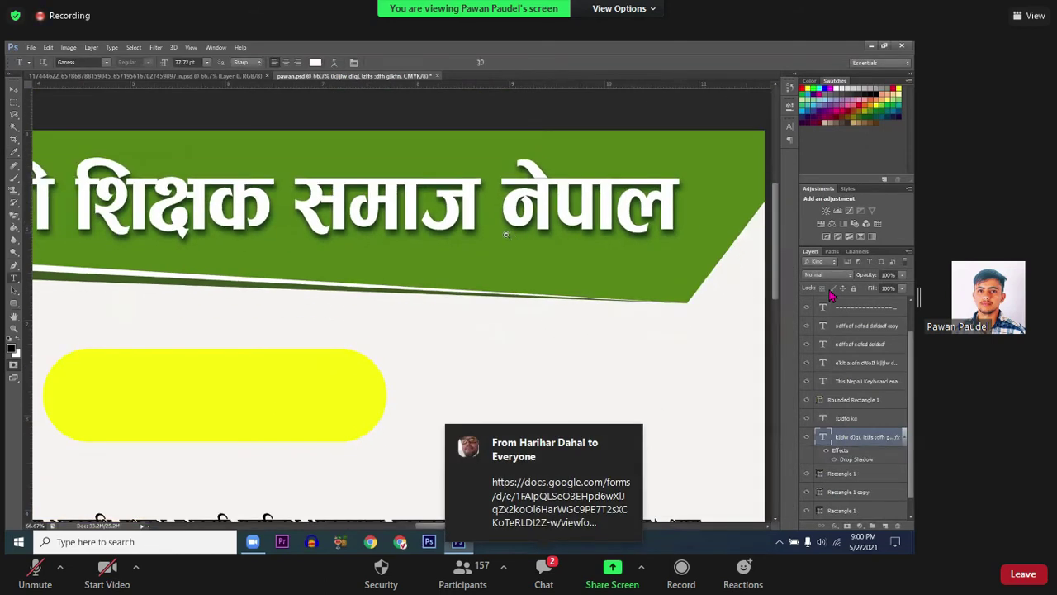
pyautogui.scroll(-1, 465, 241)
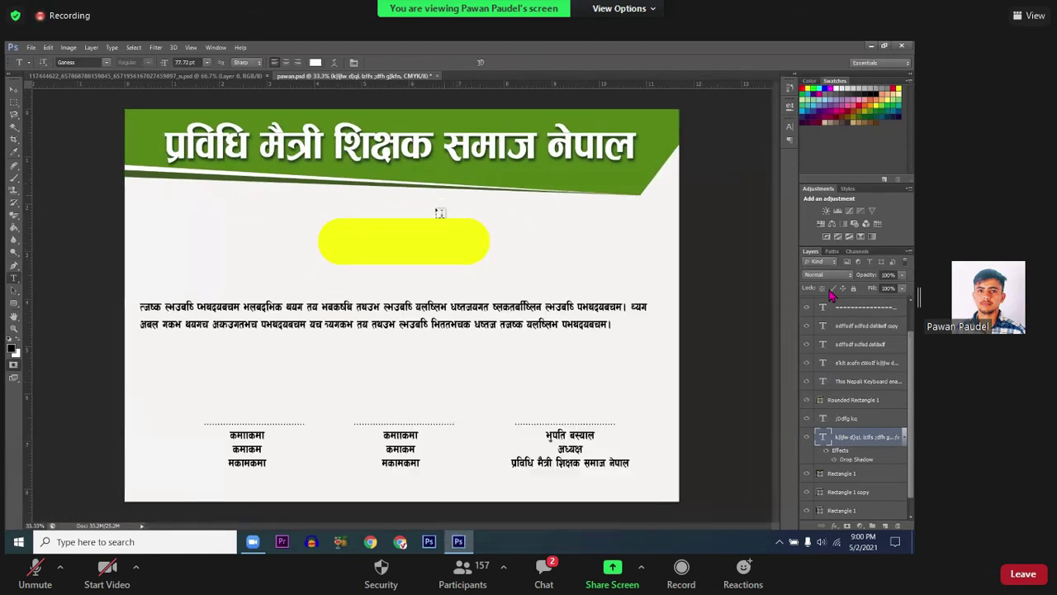
pyautogui.click(411, 241)
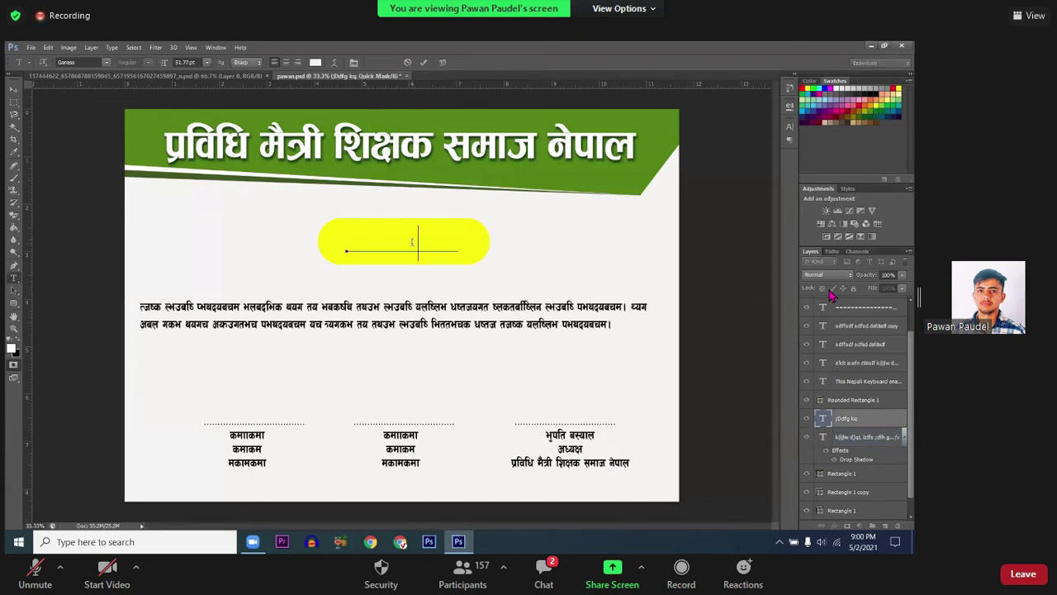
pyautogui.hotkey('ctrl', 'a')
pyautogui.press('Escape')
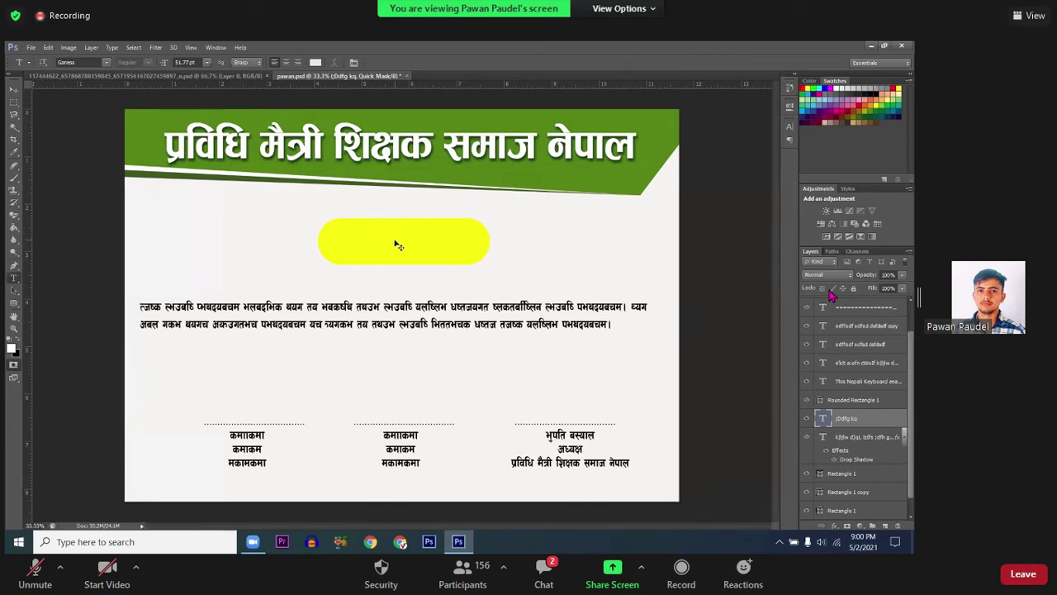
pyautogui.click(13, 88)
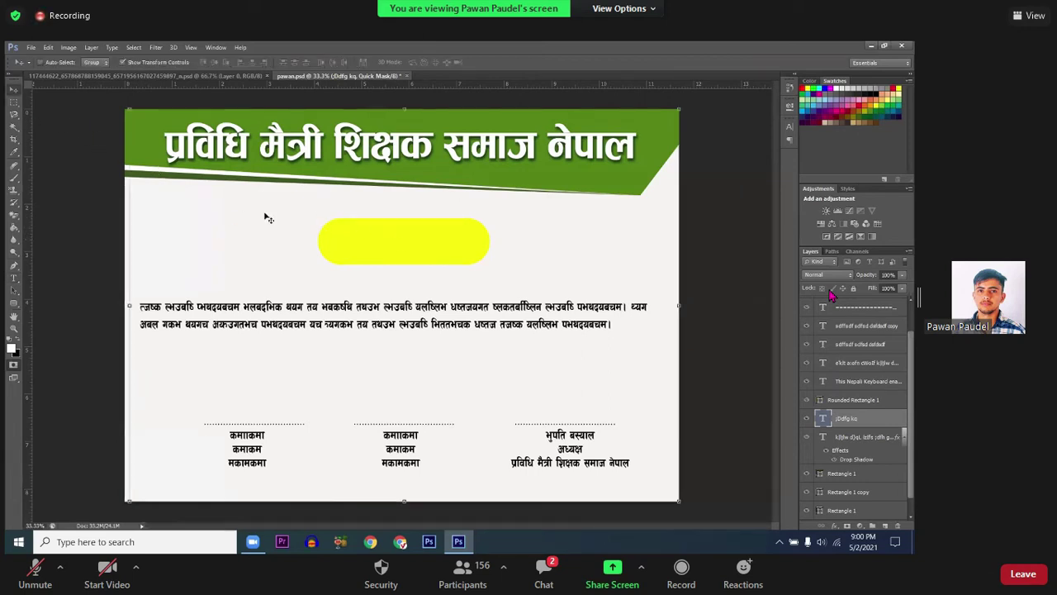
pyautogui.click(405, 240)
pyautogui.click(461, 231)
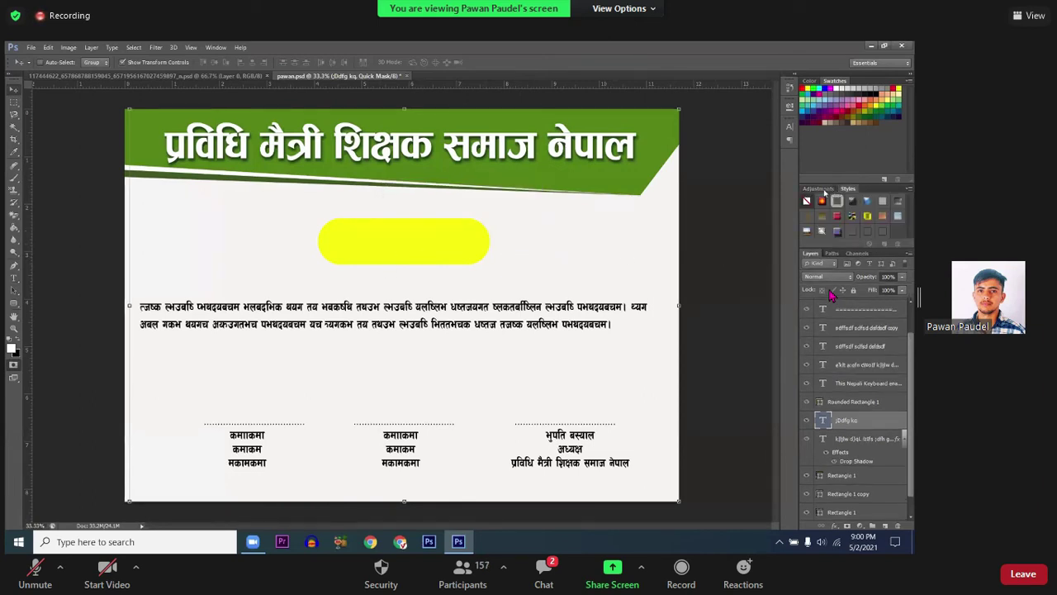
pyautogui.click(855, 252)
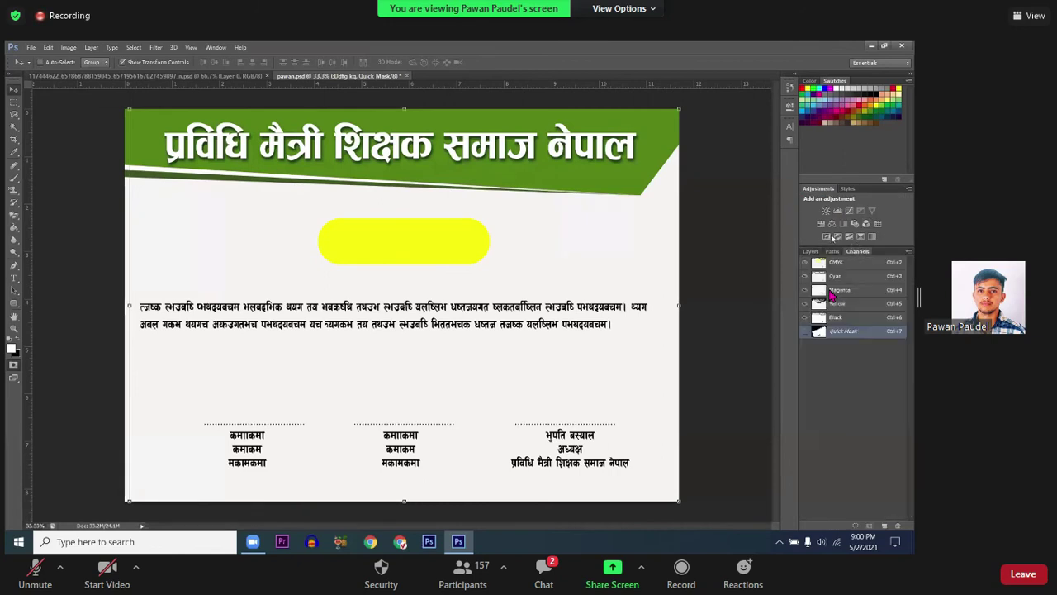
pyautogui.press('q')
pyautogui.press('F7')
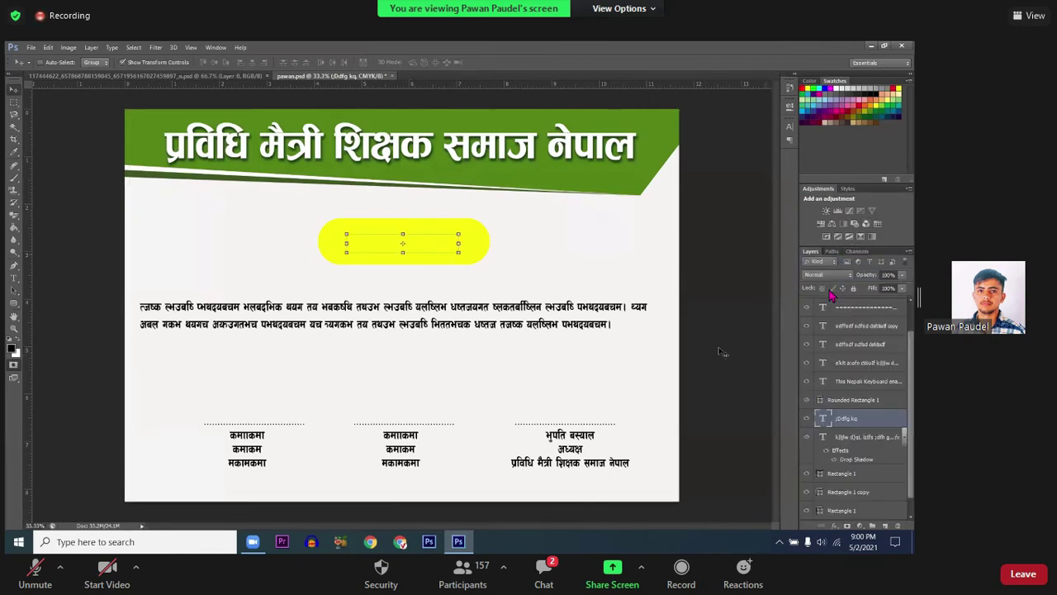
# Step: Select the ;Ddfg kq text layer and drag it to the top of the layer stack
pyautogui.rightClick(427, 246)
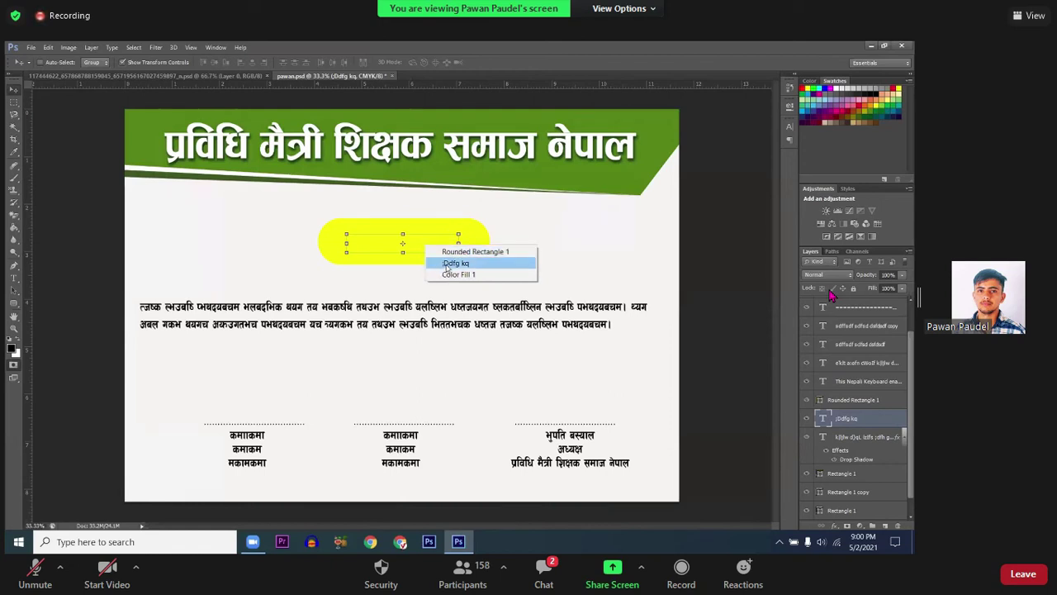
pyautogui.click(446, 263)
pyautogui.press('q')
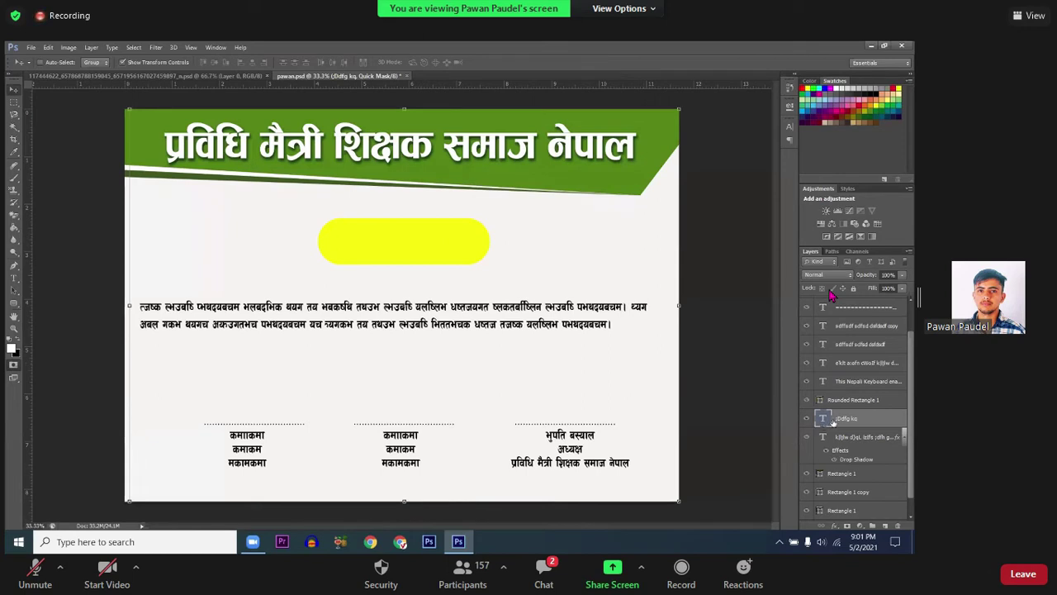
pyautogui.moveTo(844, 421)
pyautogui.mouseDown()
pyautogui.moveTo(841, 308)
pyautogui.moveTo(850, 338)
pyautogui.moveTo(854, 311)
pyautogui.mouseUp()
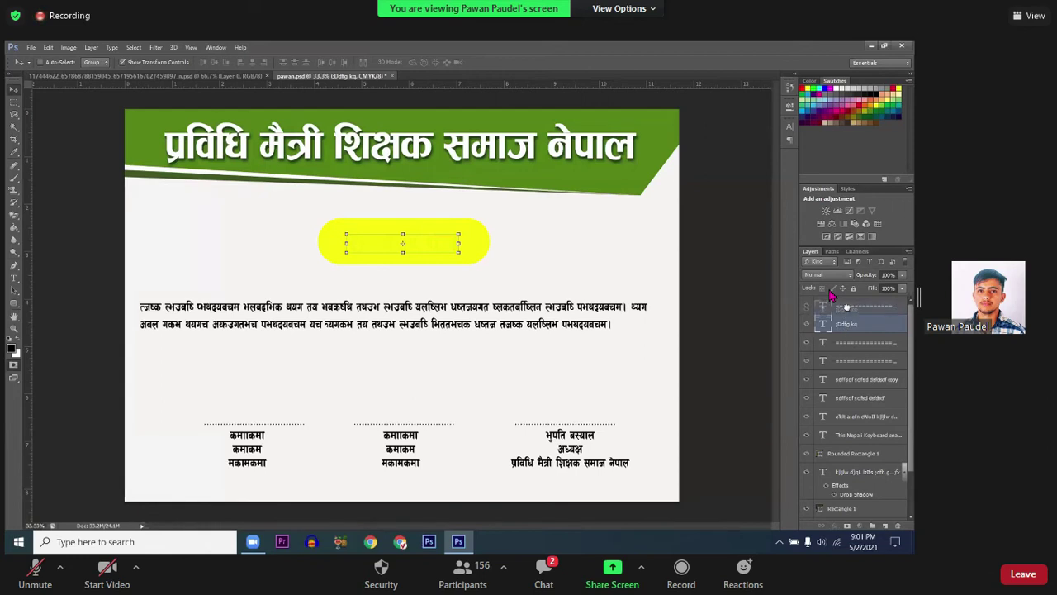
pyautogui.moveTo(848, 303); pyautogui.dragTo(848, 302)
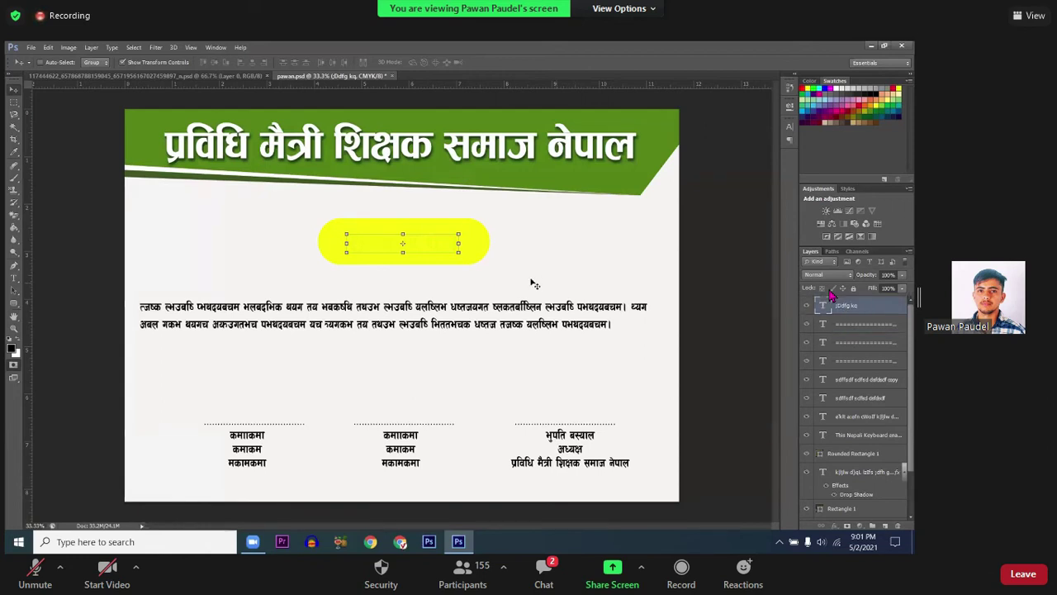
# Step: Select all the title text on the yellow pill and recolour it red
pyautogui.press('t')
pyautogui.click(419, 247)
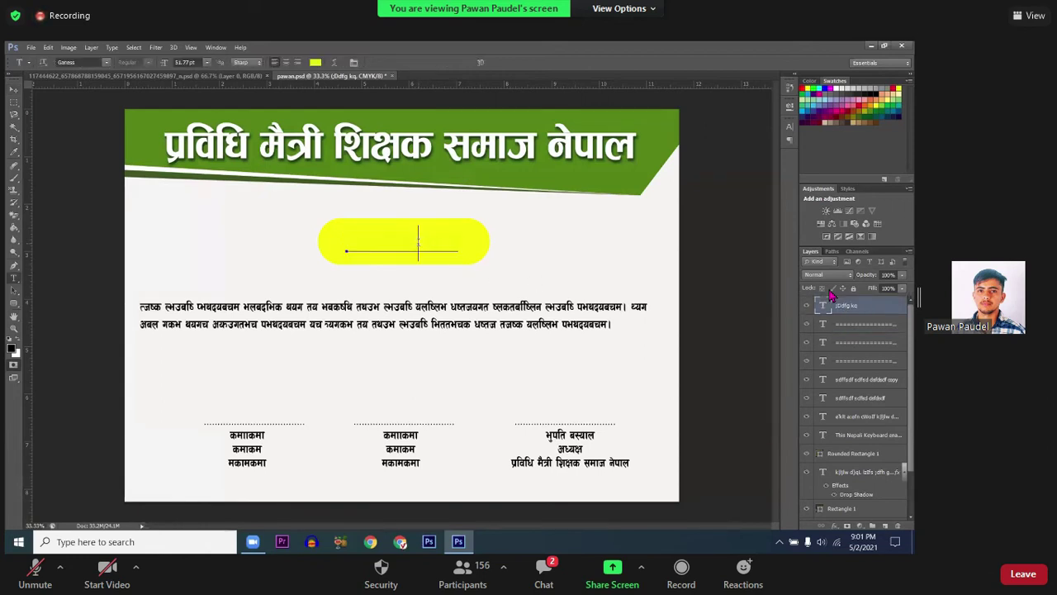
pyautogui.hotkey('ctrl', 'a')
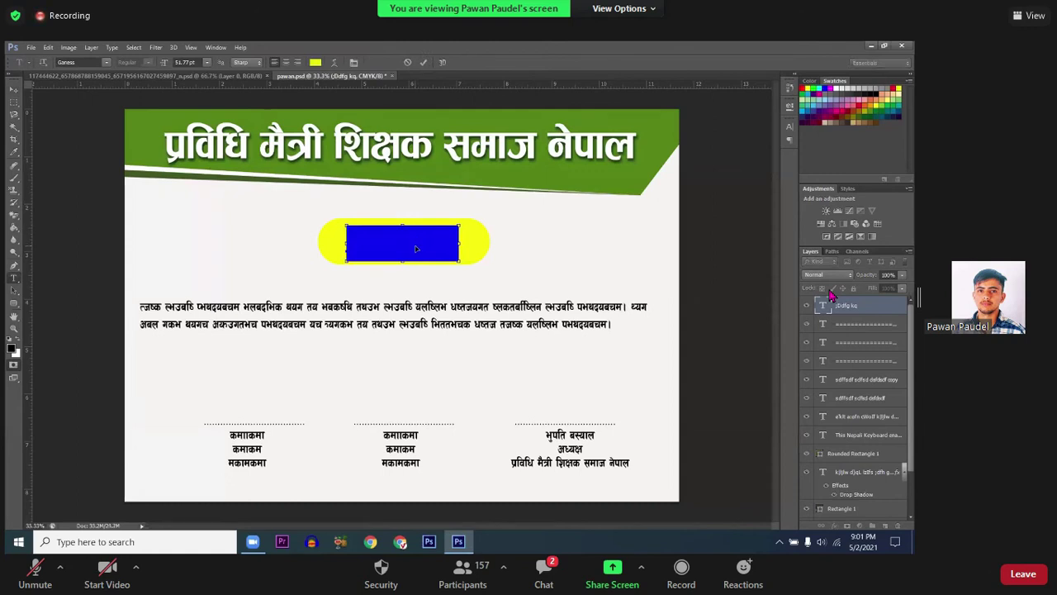
pyautogui.hotkey('ctrl', 'Return')
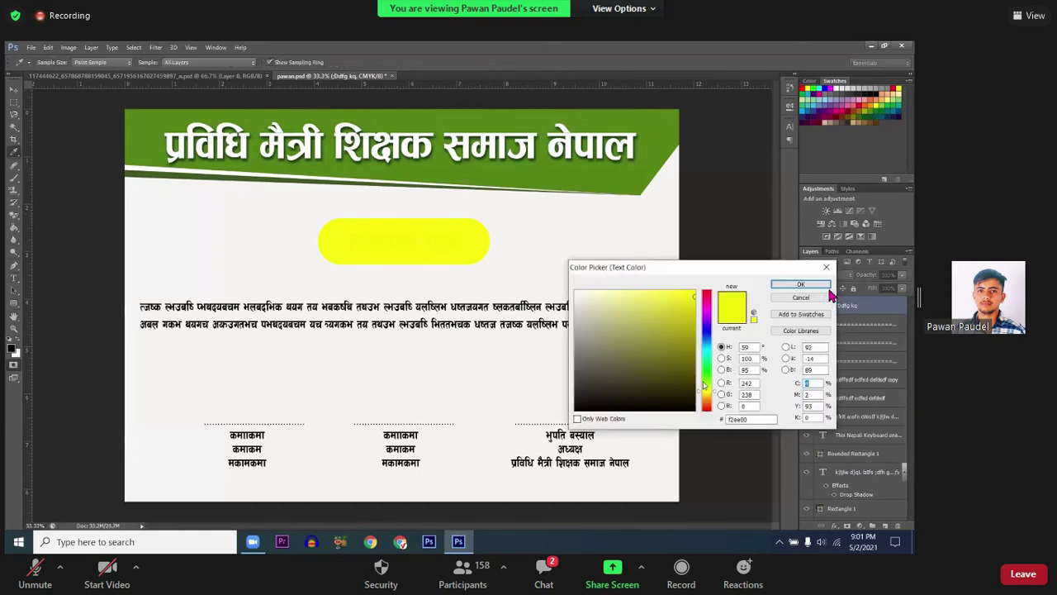
pyautogui.click(702, 331)
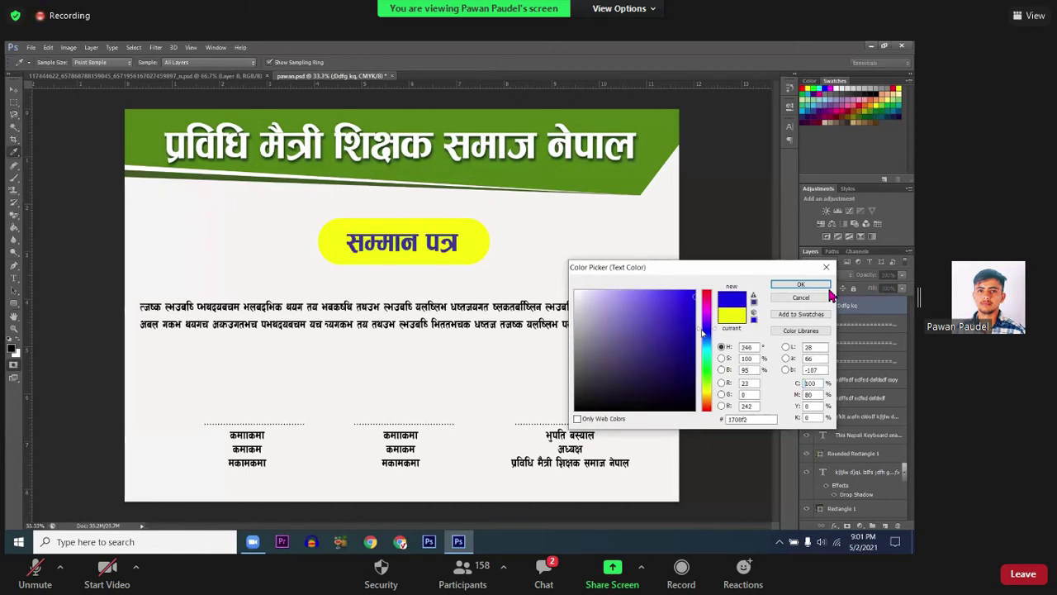
pyautogui.click(637, 187)
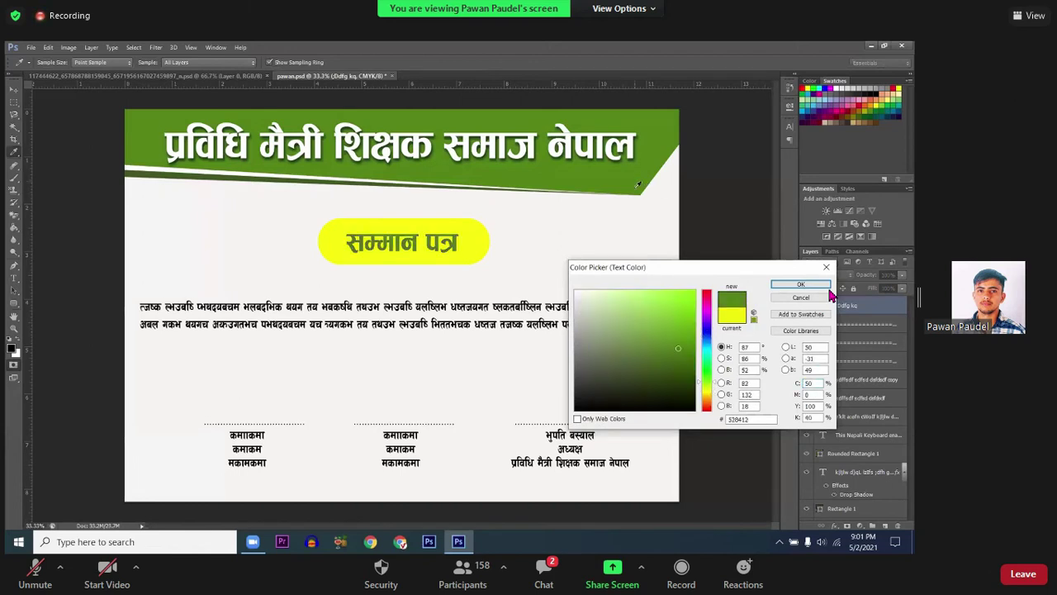
pyautogui.moveTo(700, 345)
pyautogui.mouseDown()
pyautogui.moveTo(708, 295)
pyautogui.moveTo(696, 289)
pyautogui.mouseUp()
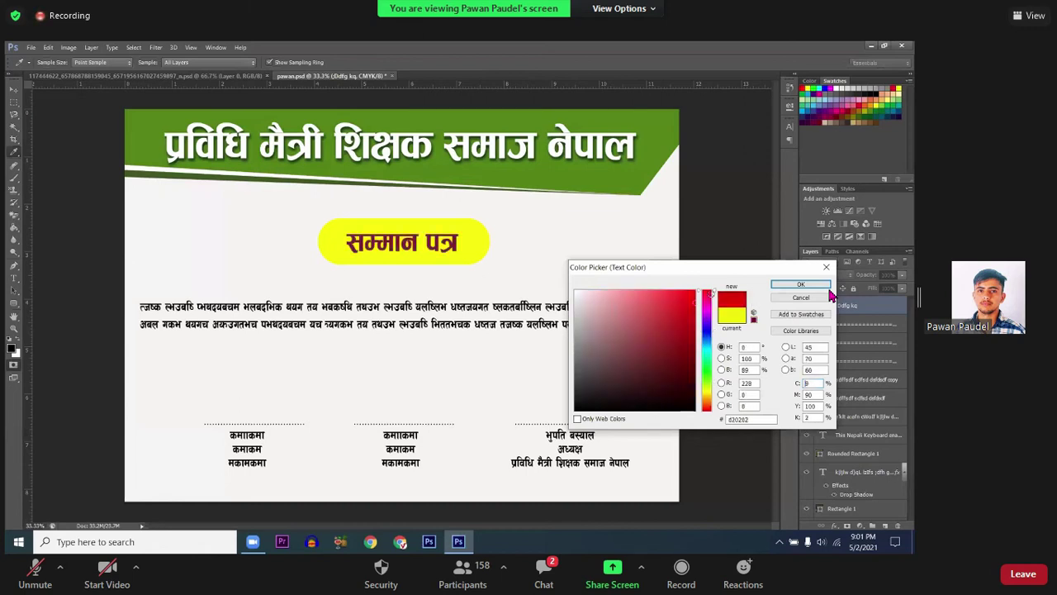
pyautogui.click(789, 287)
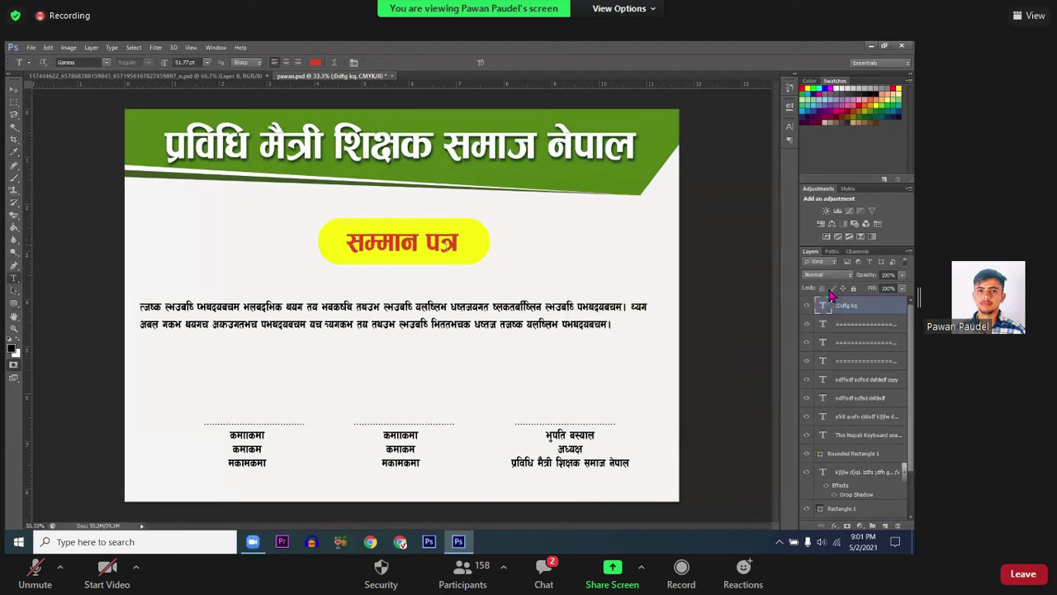
# Step: Add a white Stroke effect of 9 px to the title text
pyautogui.scroll(1, 432, 248)
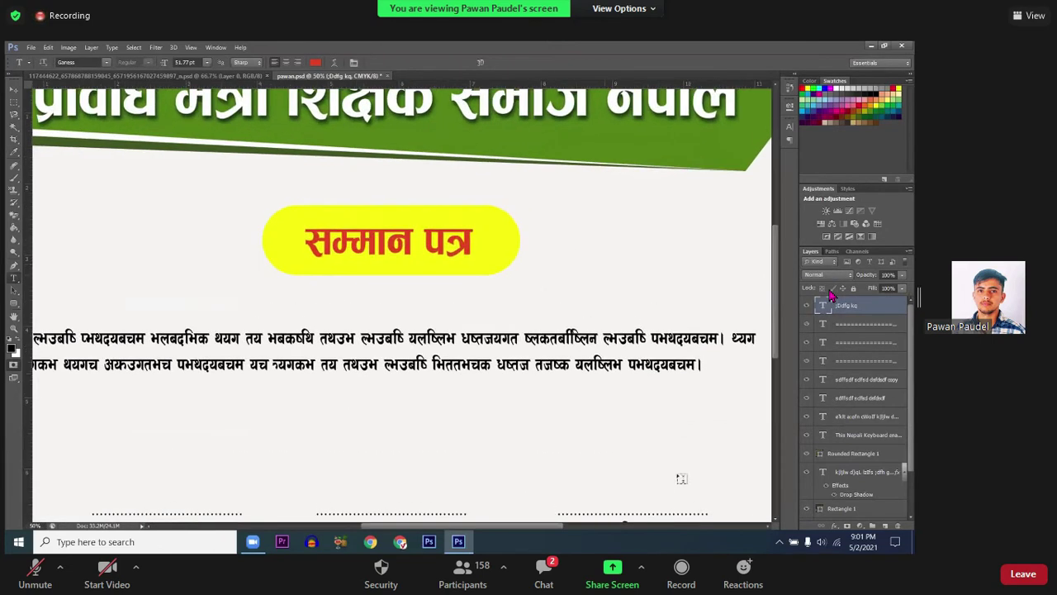
pyautogui.click(836, 526)
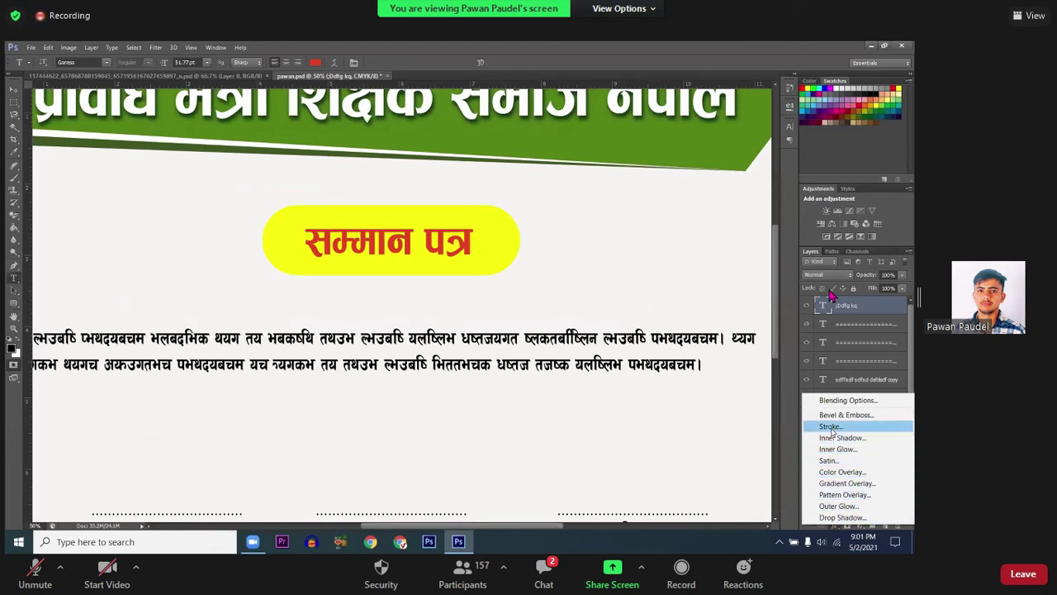
pyautogui.click(831, 428)
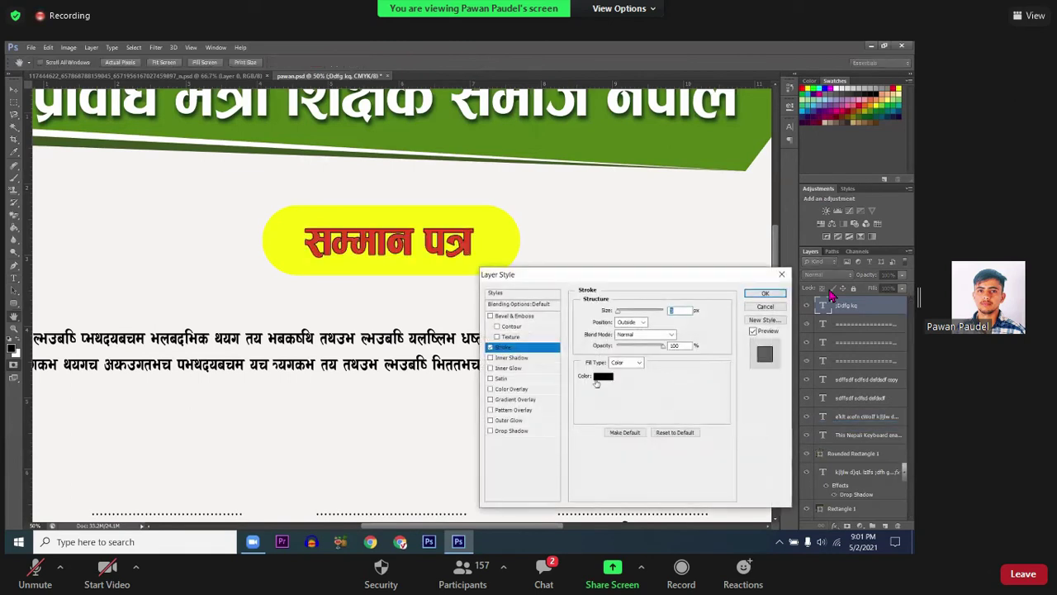
pyautogui.scroll(1, 438, 242)
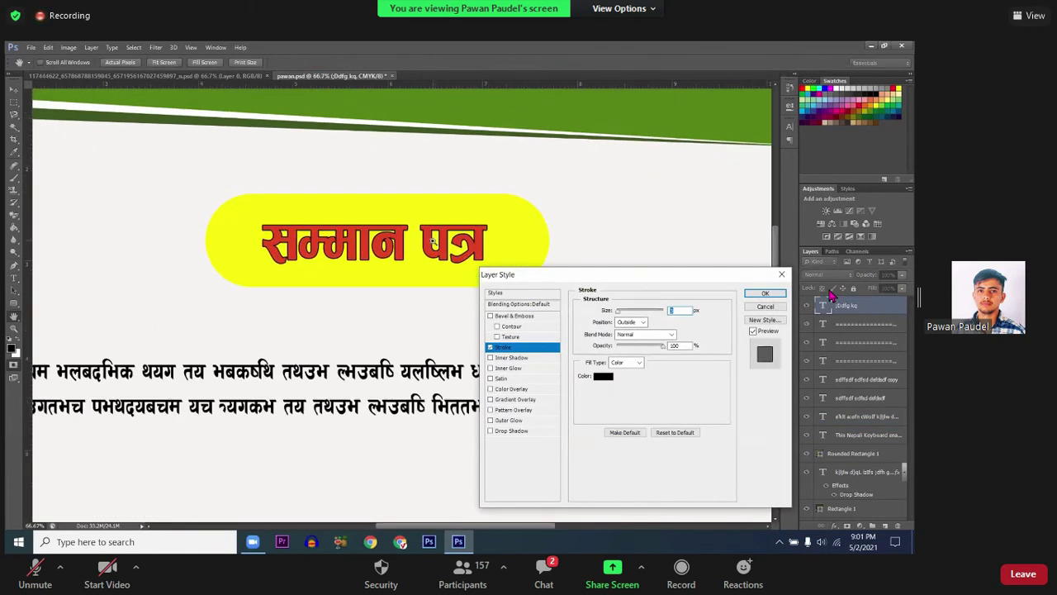
pyautogui.scroll(1, 440, 253)
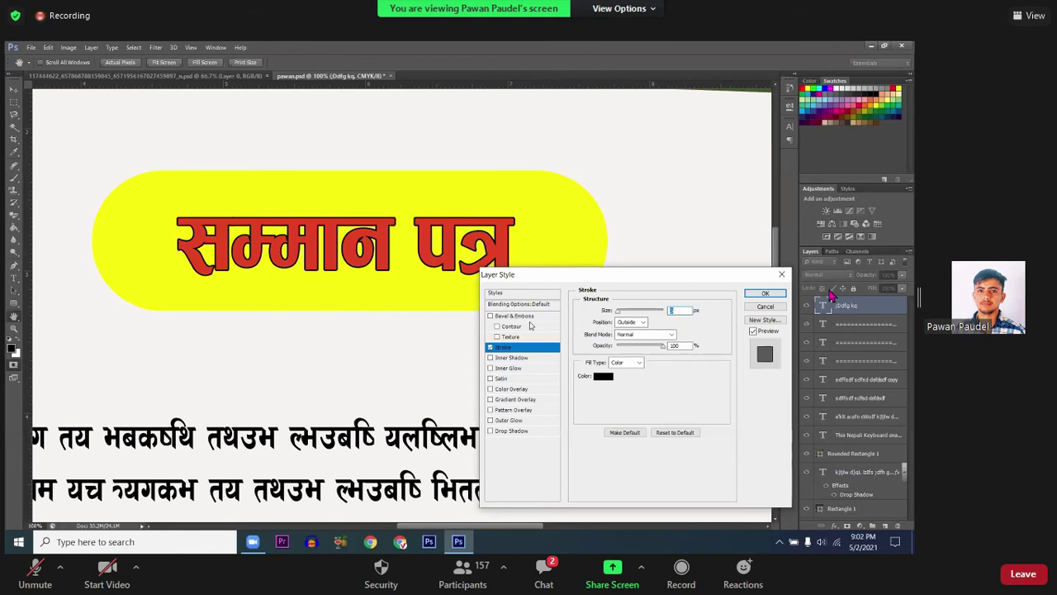
pyautogui.click(603, 376)
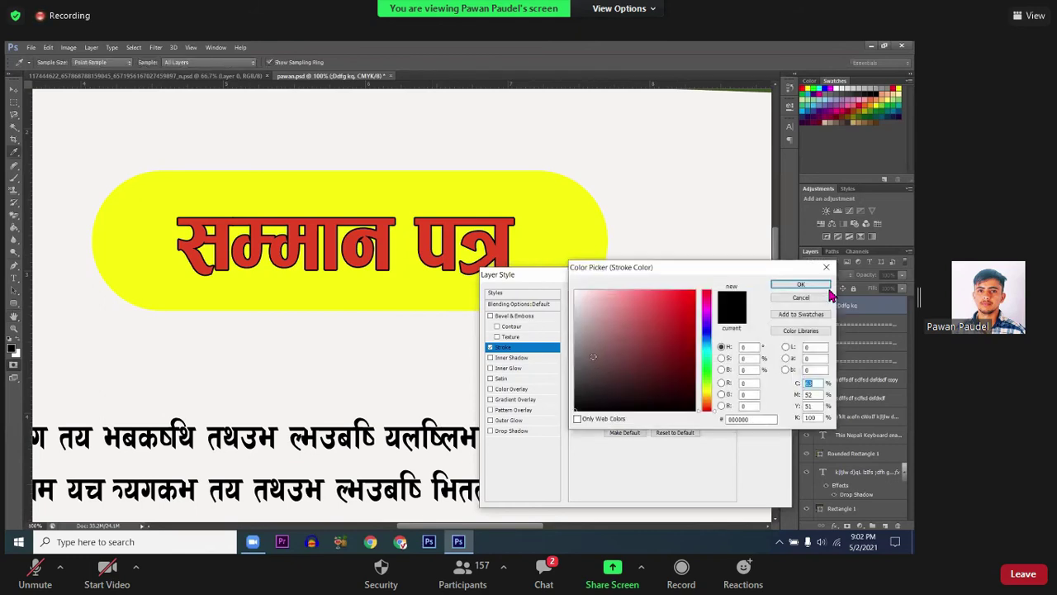
pyautogui.moveTo(592, 337); pyautogui.dragTo(575, 292)
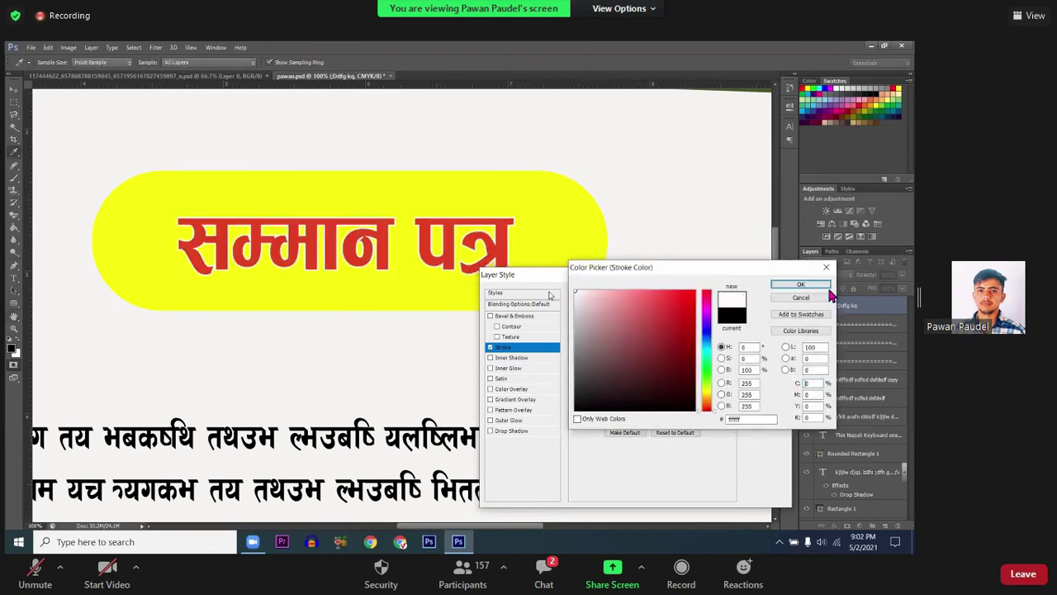
pyautogui.click(797, 284)
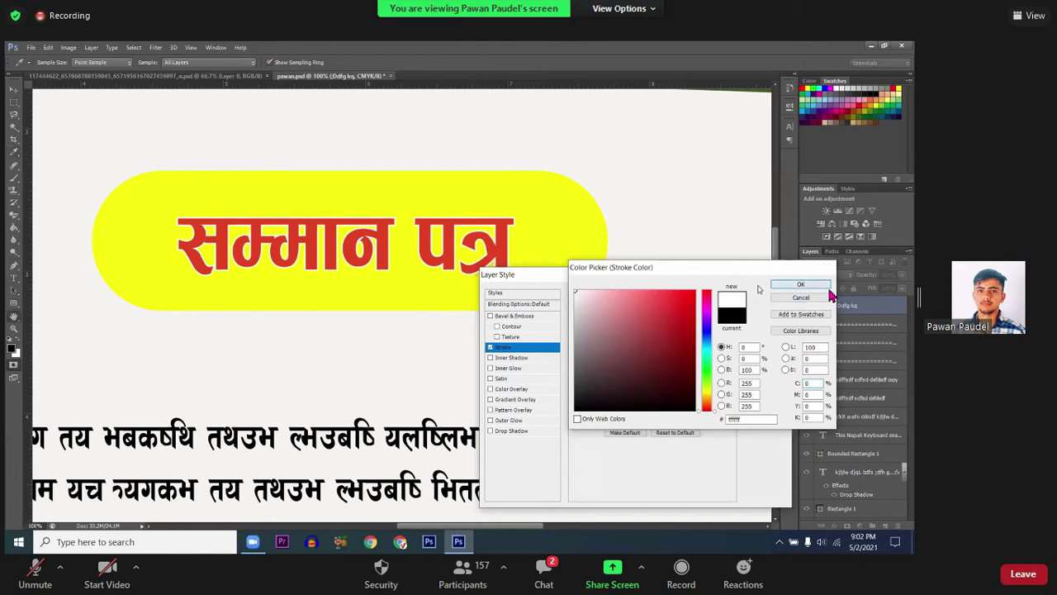
pyautogui.moveTo(621, 313); pyautogui.dragTo(619, 314)
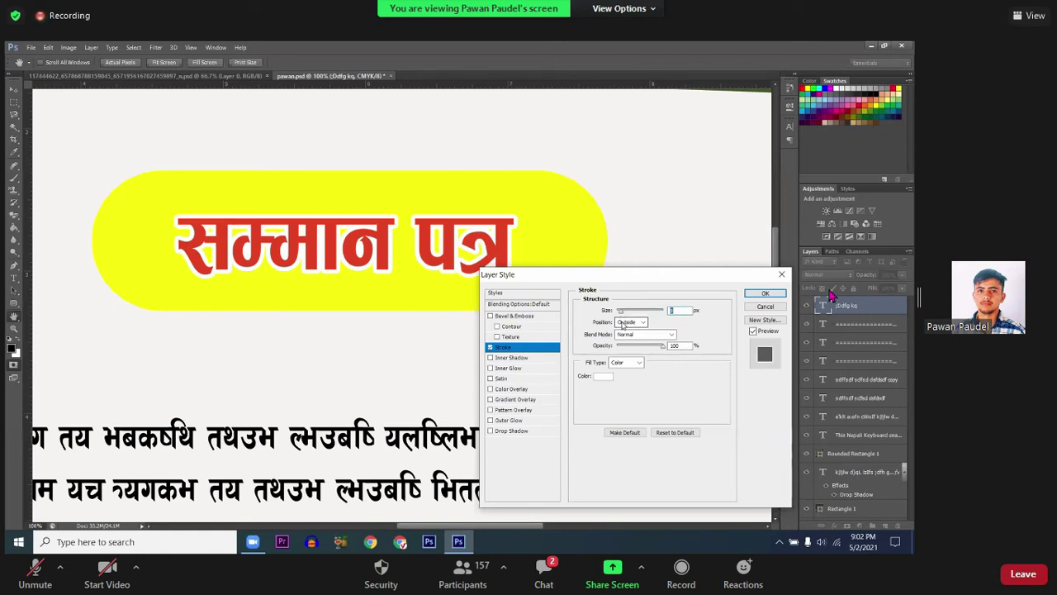
# Step: Set the stroke position to Outside and move the Layer Style dialog aside
pyautogui.click(624, 322)
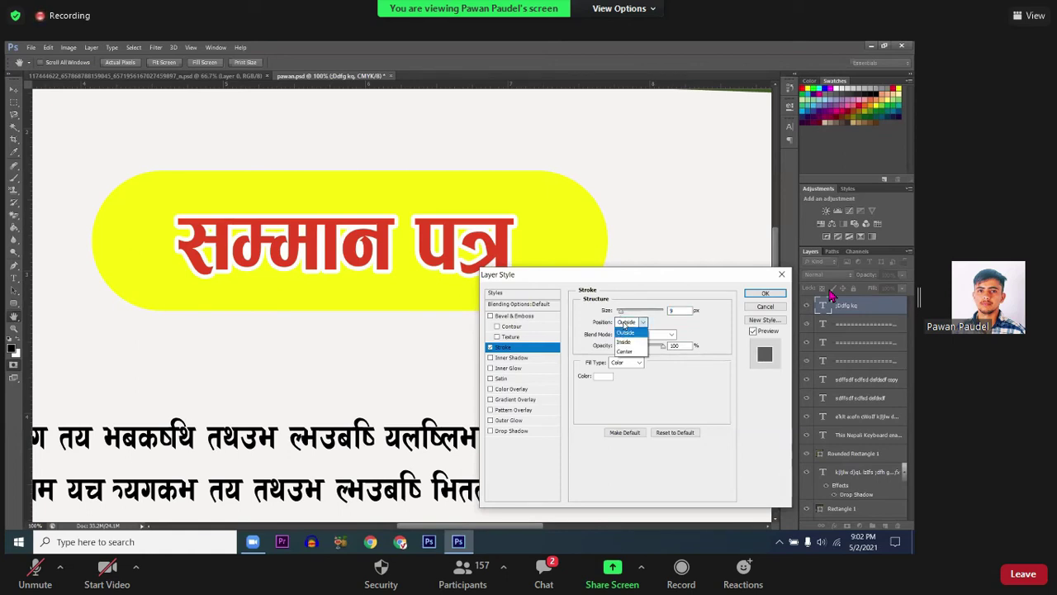
pyautogui.click(624, 341)
pyautogui.click(630, 322)
pyautogui.click(624, 351)
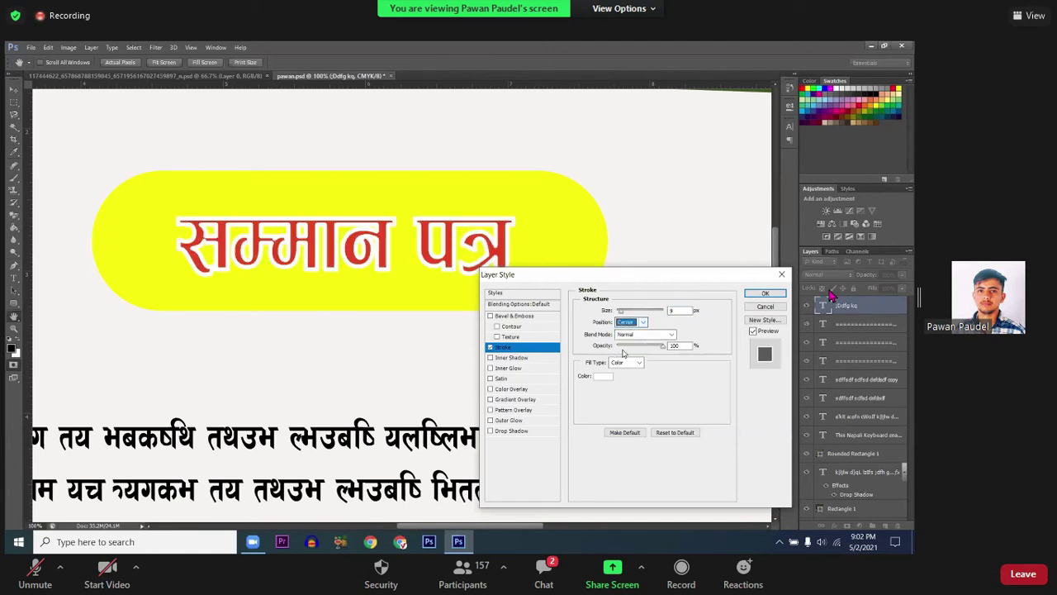
pyautogui.click(629, 322)
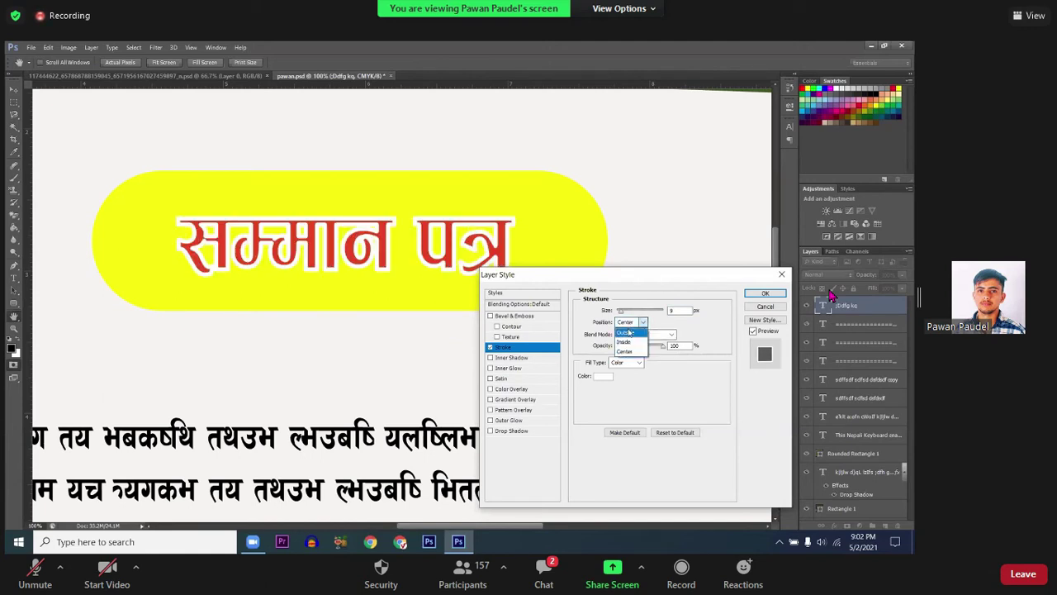
pyautogui.click(628, 332)
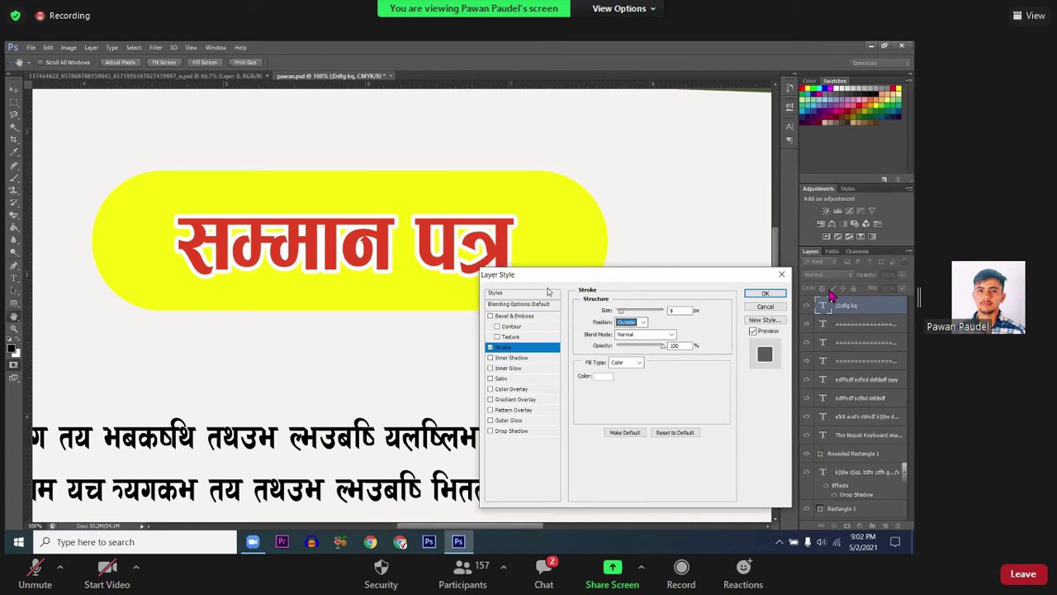
pyautogui.moveTo(551, 284); pyautogui.dragTo(657, 162)
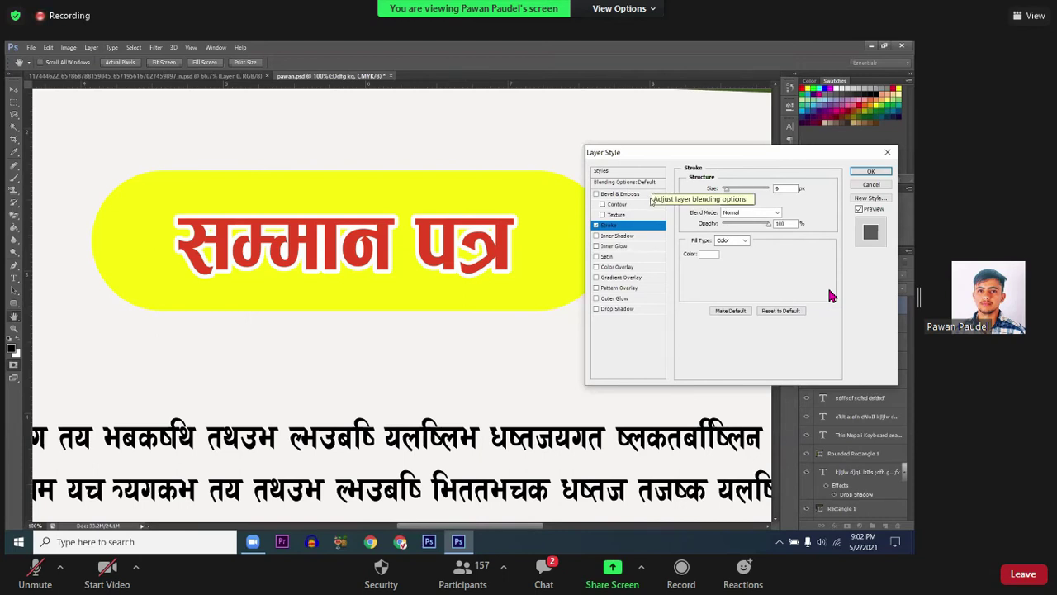
# Step: Enable Drop Shadow on the title and set its distance to 12
pyautogui.click(610, 309)
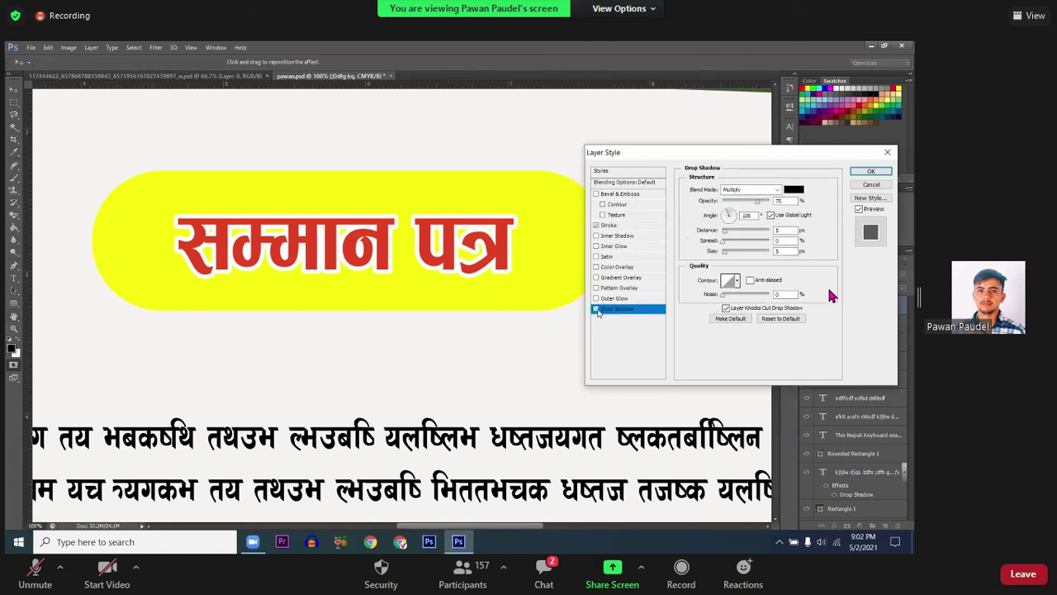
pyautogui.click(729, 235)
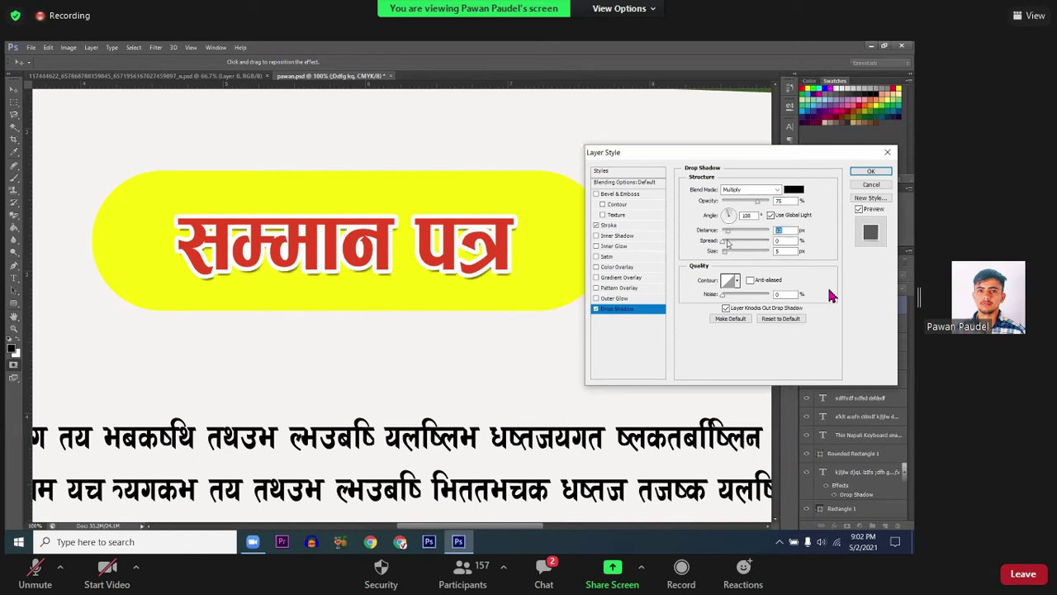
pyautogui.write('12')
pyautogui.press('Tab')
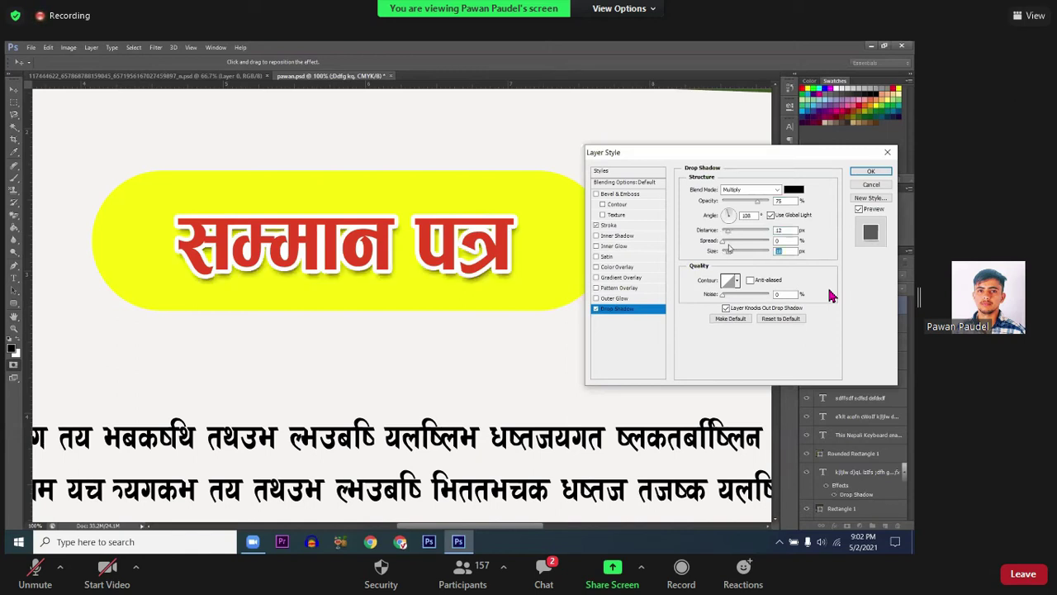
pyautogui.click(727, 244)
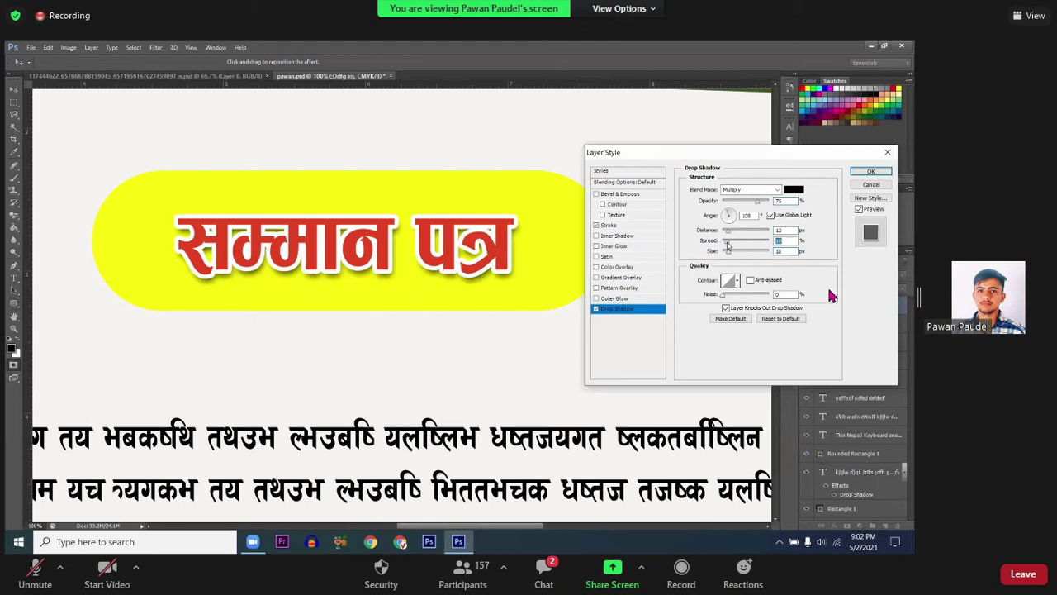
pyautogui.click(730, 235)
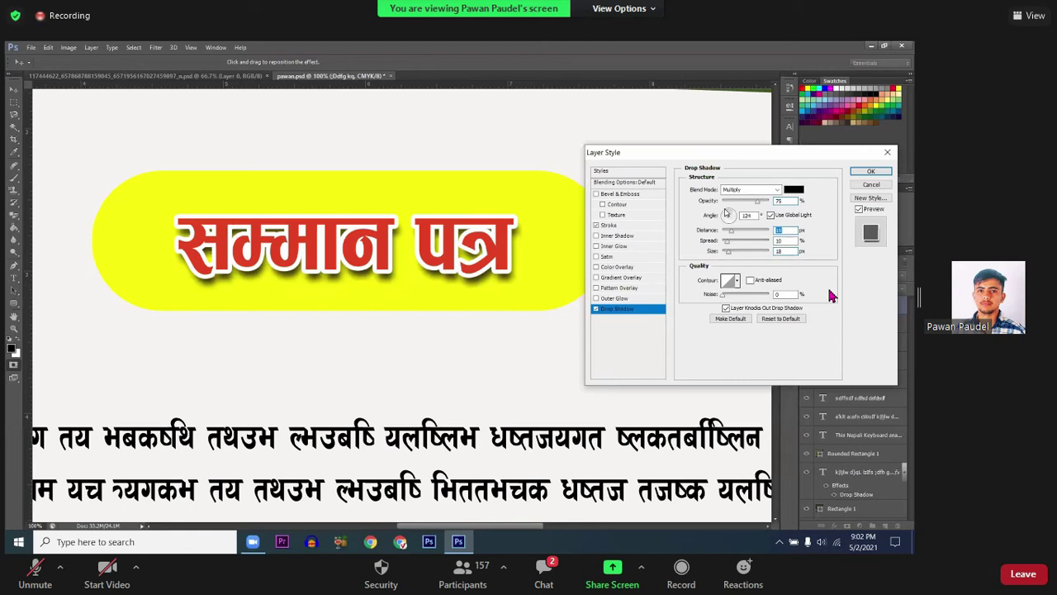
pyautogui.click(726, 214)
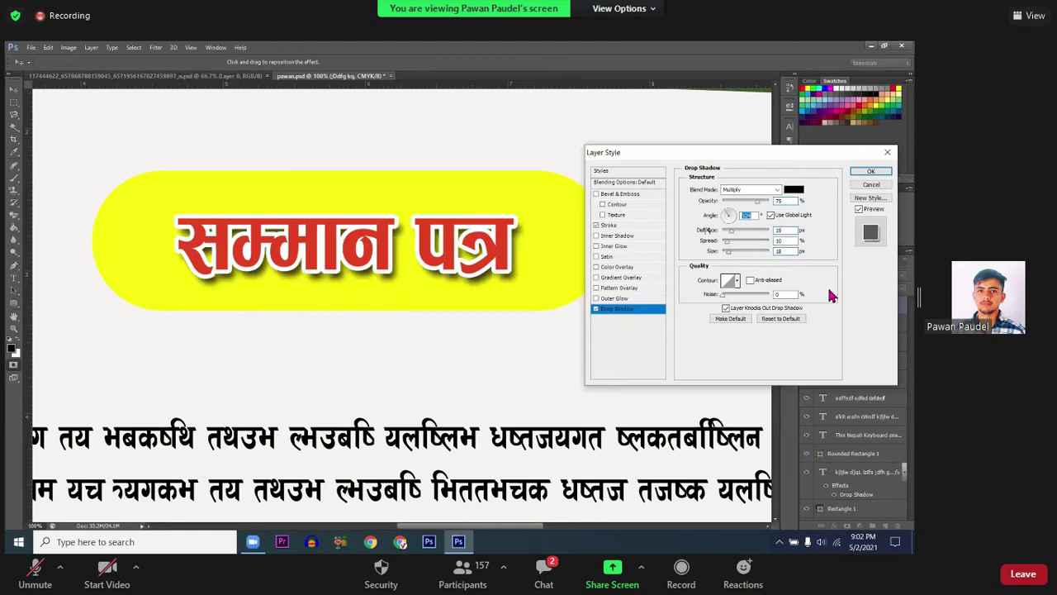
# Step: Make the title's shadow colour dark orange-brown and apply the layer style
pyautogui.click(791, 191)
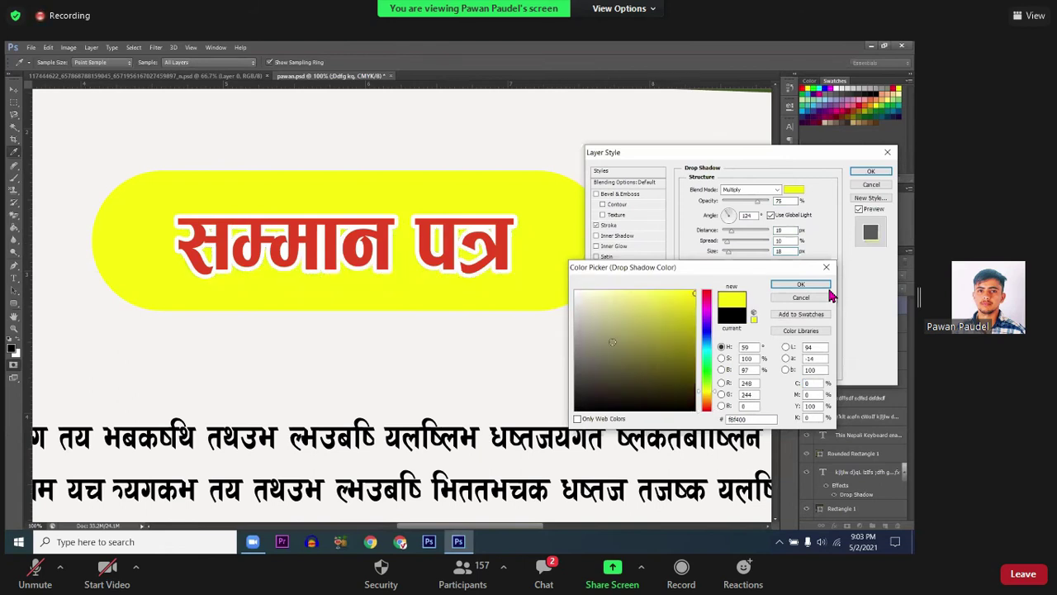
pyautogui.click(707, 389)
pyautogui.click(708, 394)
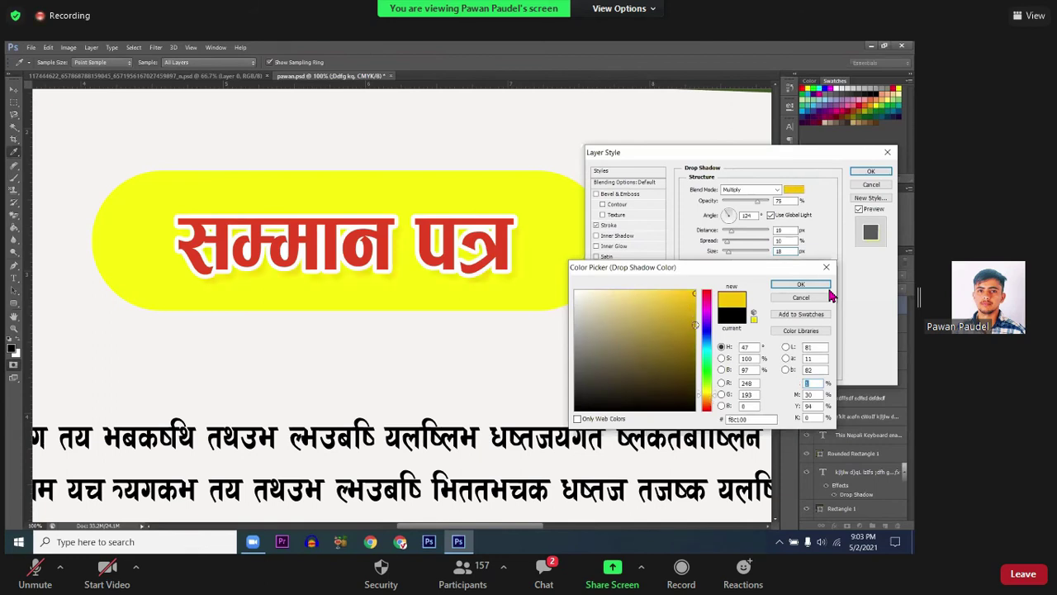
pyautogui.write('20')
pyautogui.moveTo(694, 330); pyautogui.dragTo(698, 342)
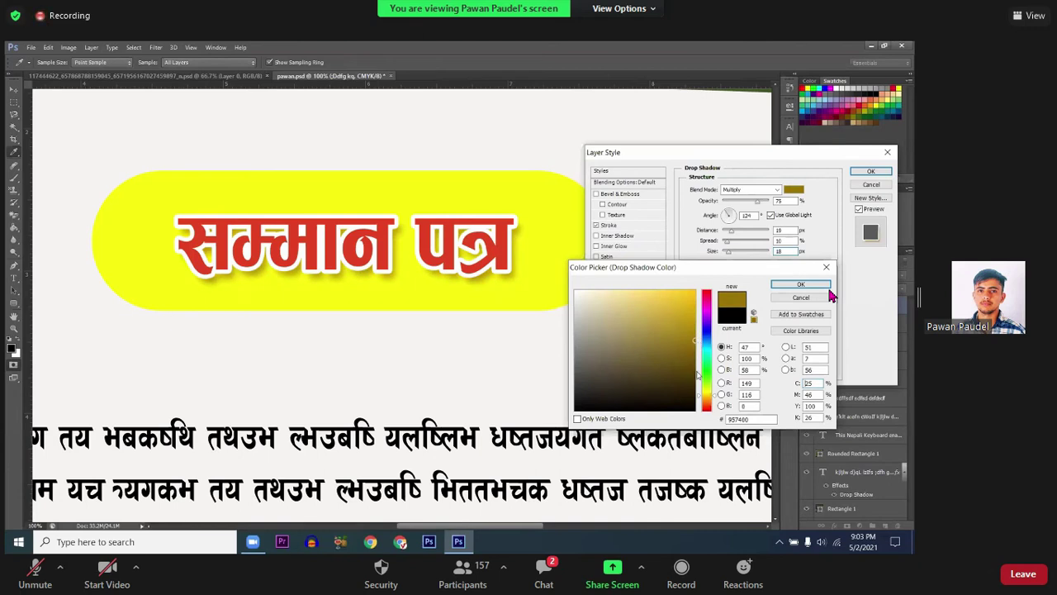
pyautogui.click(707, 400)
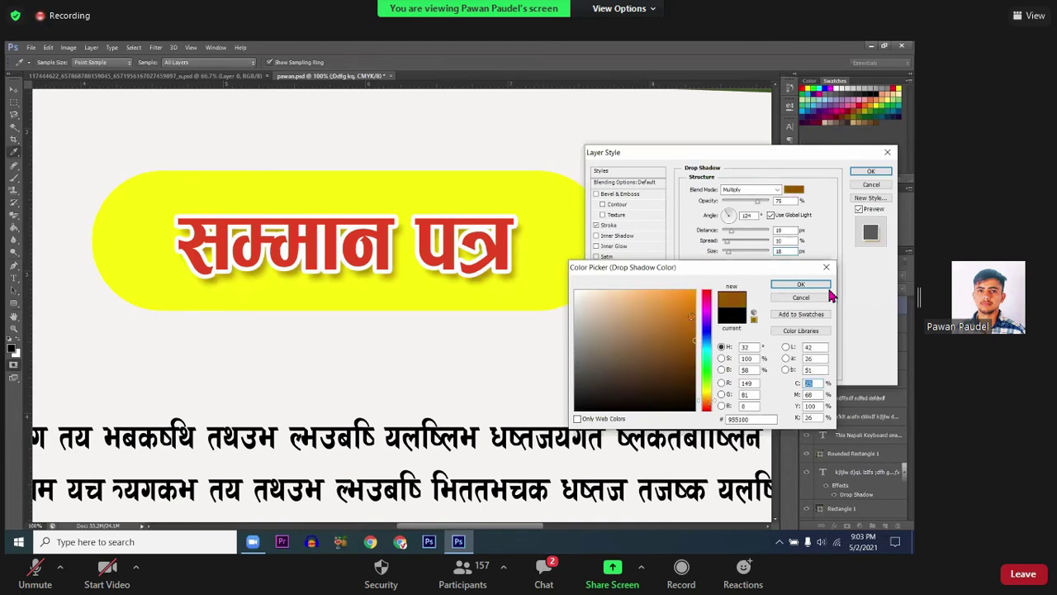
pyautogui.click(695, 305)
pyautogui.moveTo(692, 318); pyautogui.dragTo(696, 329)
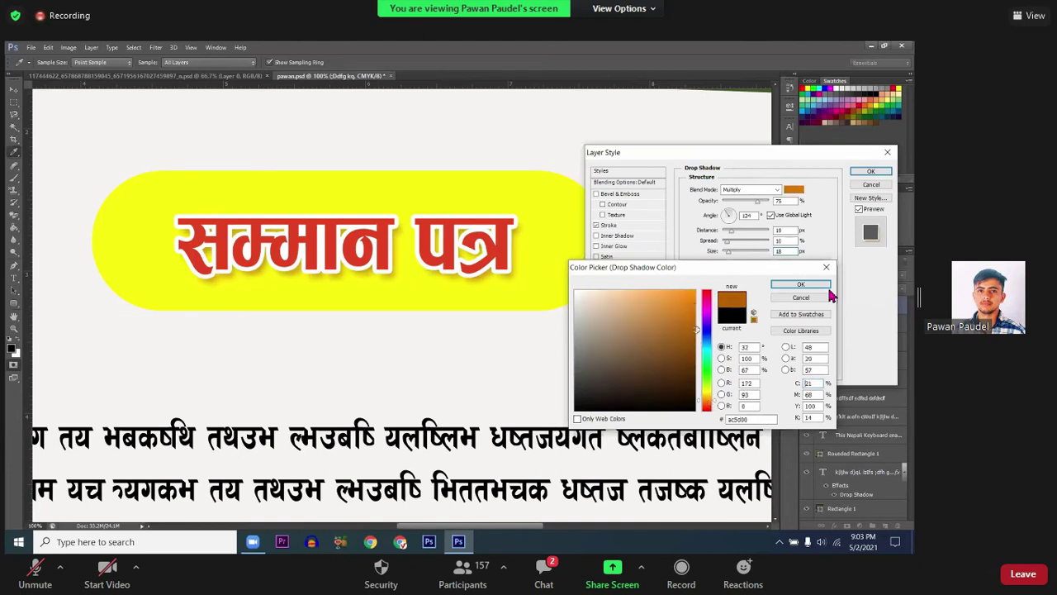
pyautogui.click(801, 284)
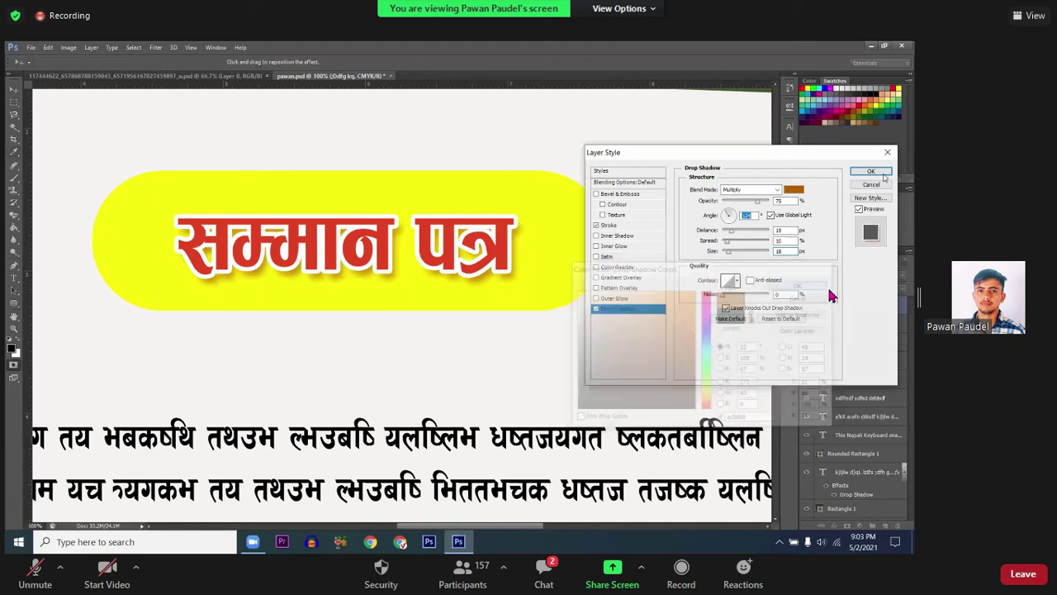
pyautogui.click(871, 171)
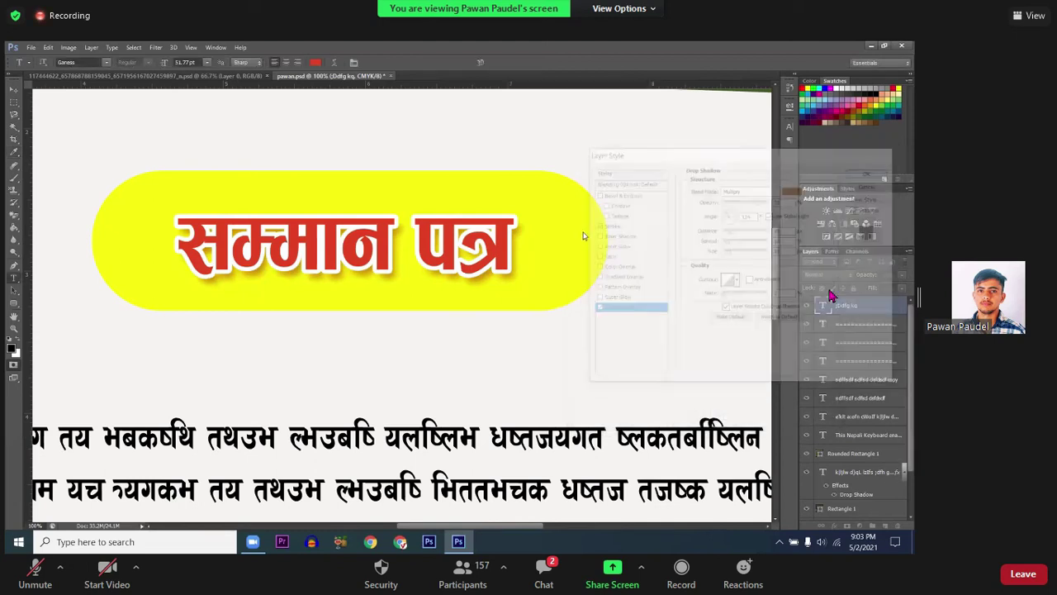
# Step: Enlarge the red title text with Free Transform to fill more of the pill
pyautogui.click(410, 240)
pyautogui.hotkey('ctrl', 'a')
pyautogui.hotkey('ctrl', 'Return')
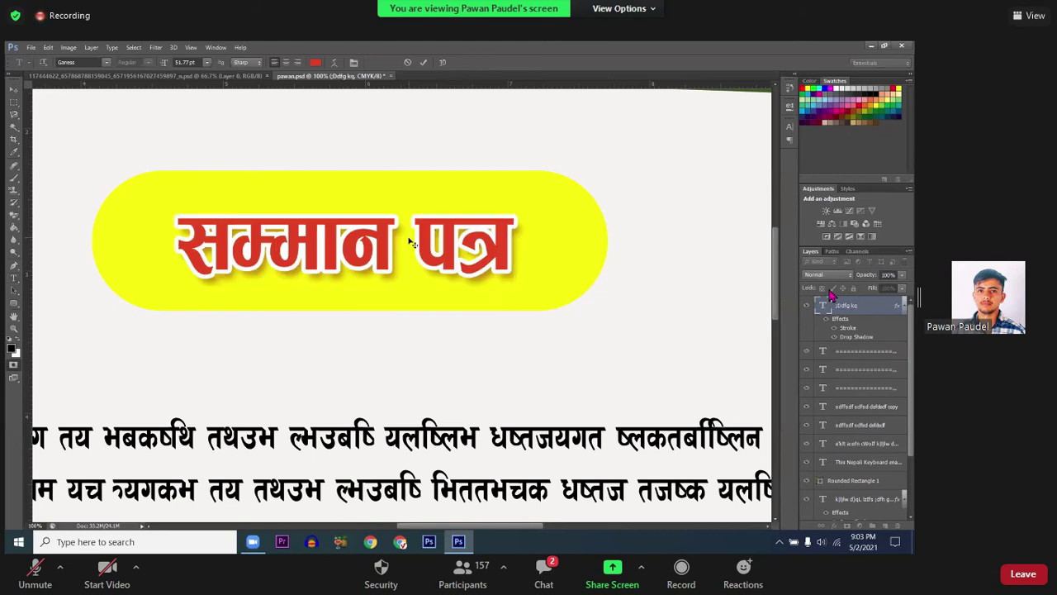
pyautogui.hotkey('ctrl', 't')
pyautogui.moveTo(526, 306); pyautogui.dragTo(577, 293)
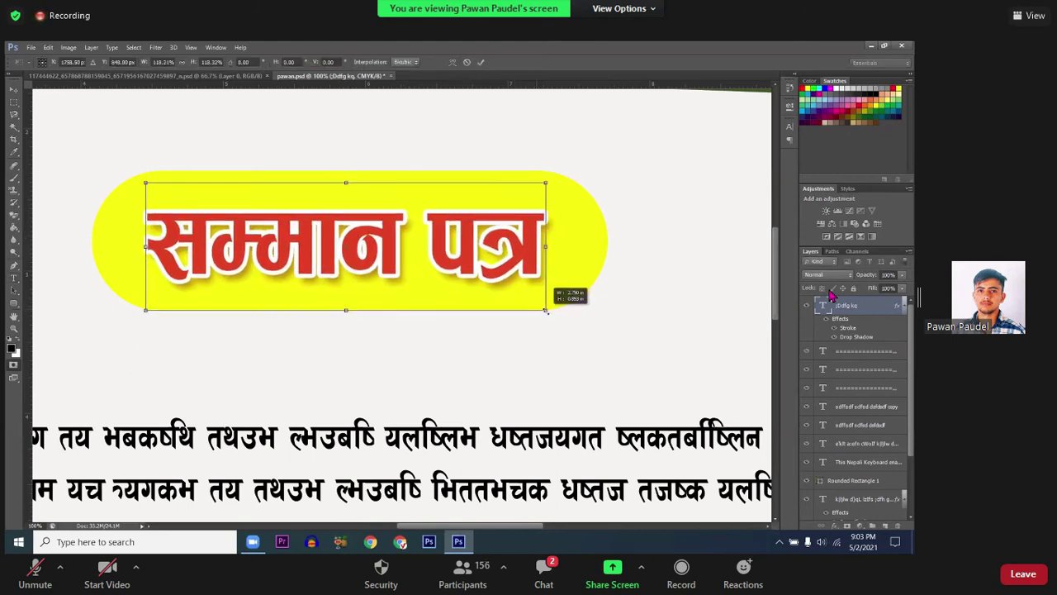
pyautogui.press('Return')
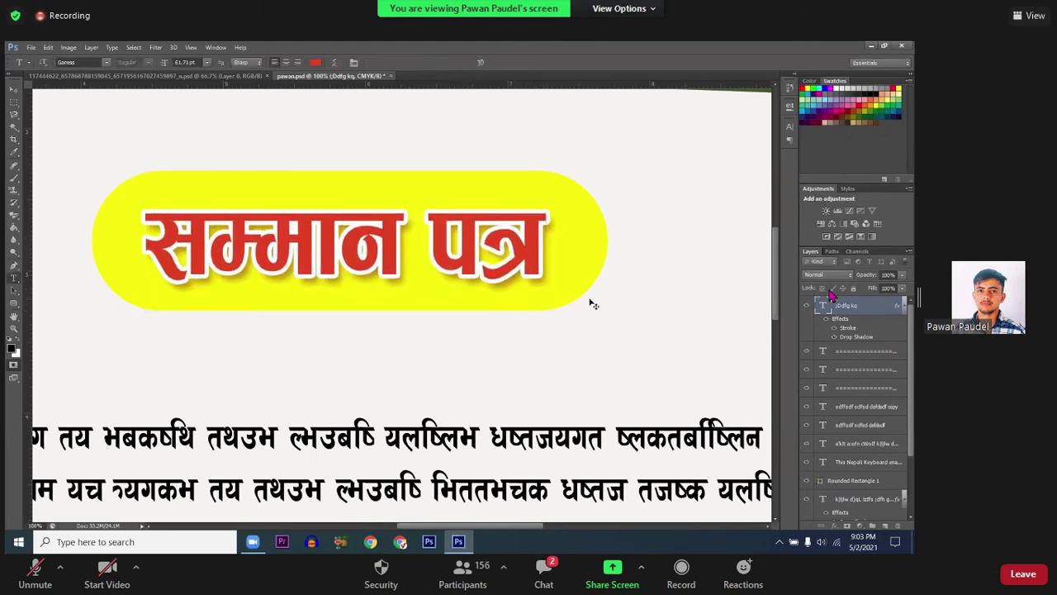
# Step: Make the Rounded Rectangle 1 layer active via the canvas context menu
pyautogui.keyDown('ctrl'); pyautogui.rightClick(579, 254); pyautogui.keyUp('ctrl')
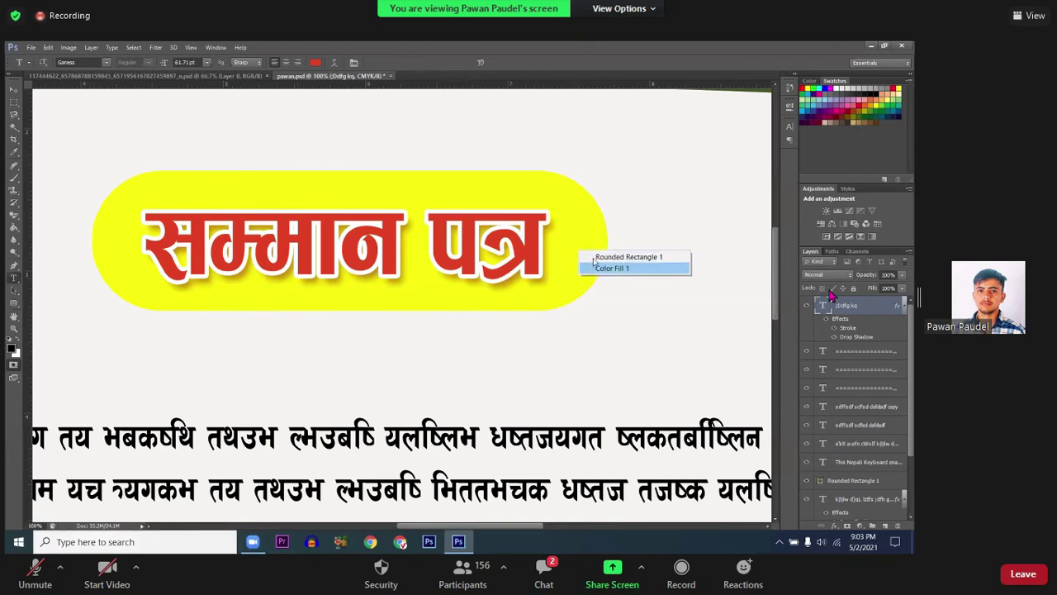
pyautogui.click(616, 253)
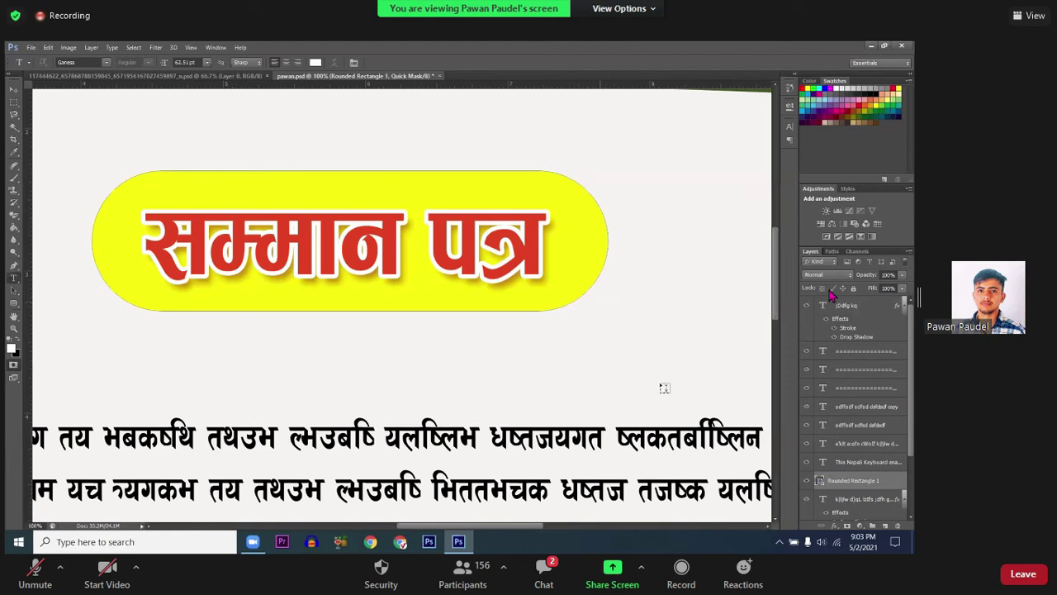
pyautogui.click(832, 526)
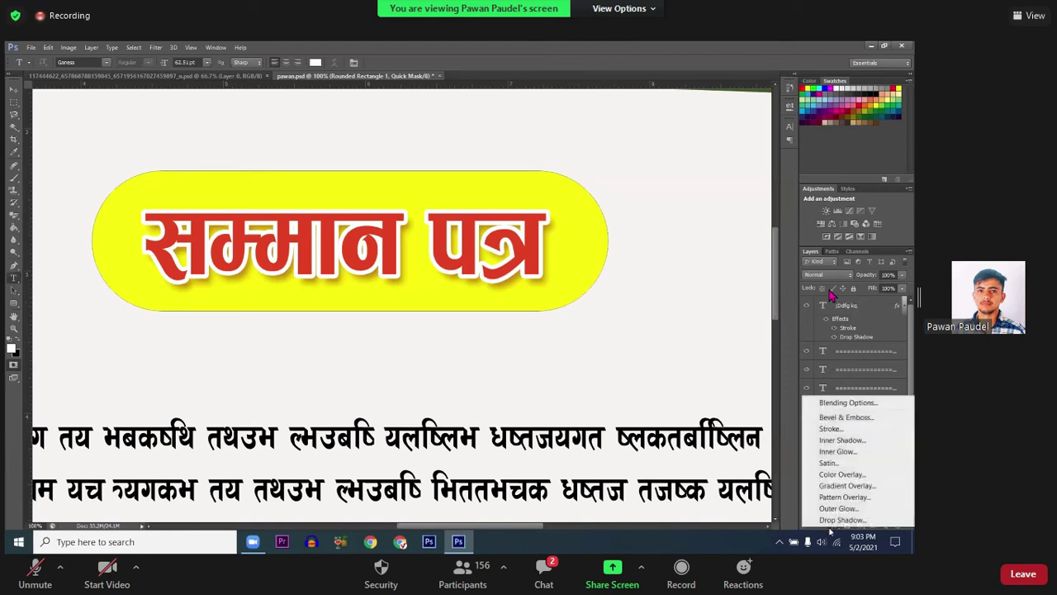
pyautogui.click(582, 248)
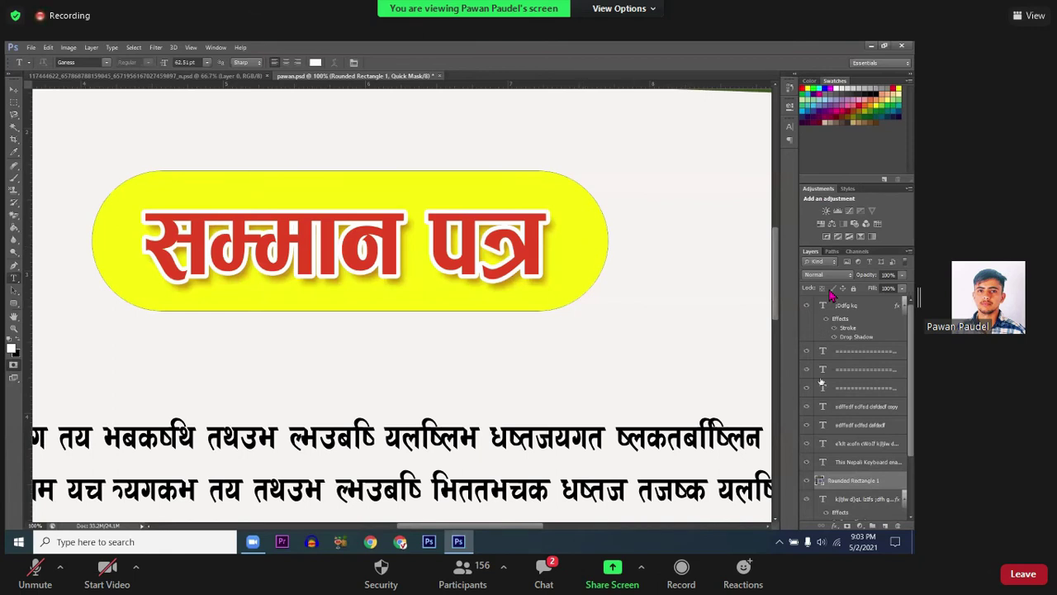
pyautogui.click(858, 251)
pyautogui.click(811, 251)
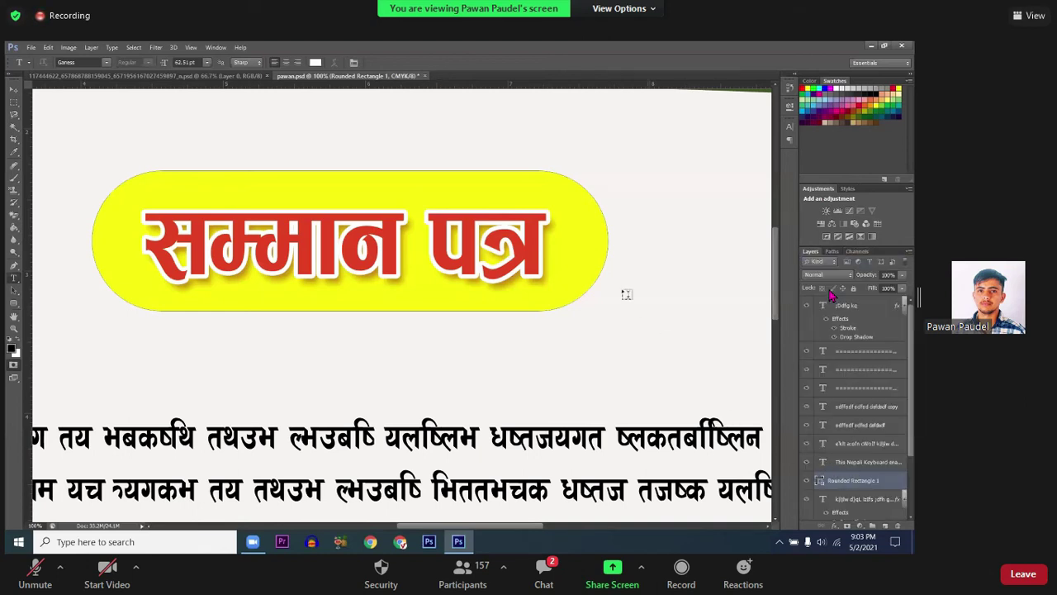
# Step: Add a drop shadow to the yellow rounded rectangle, adjusting its distance and size
pyautogui.click(833, 525)
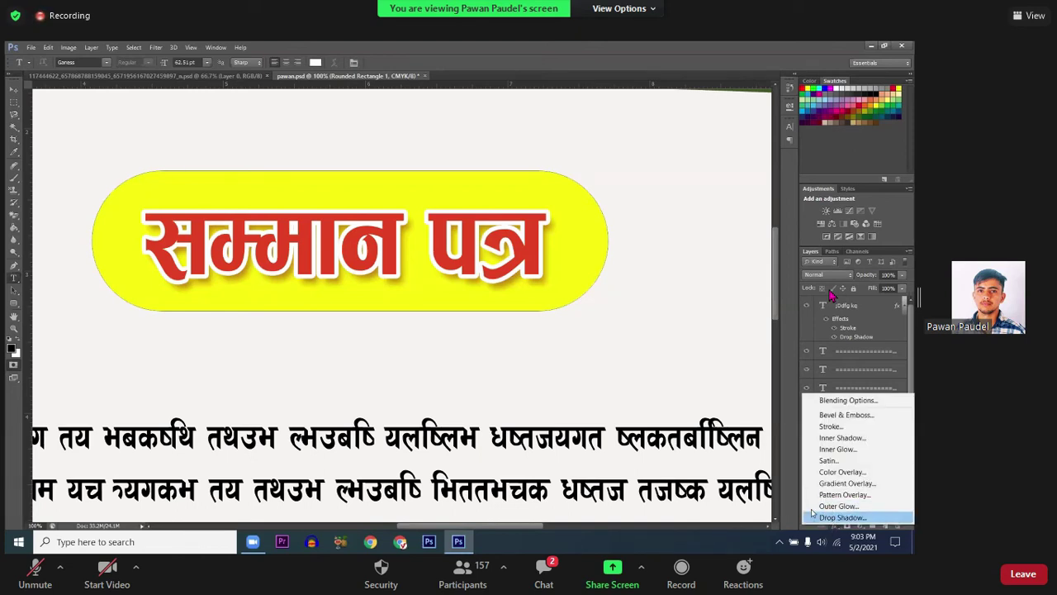
pyautogui.click(820, 517)
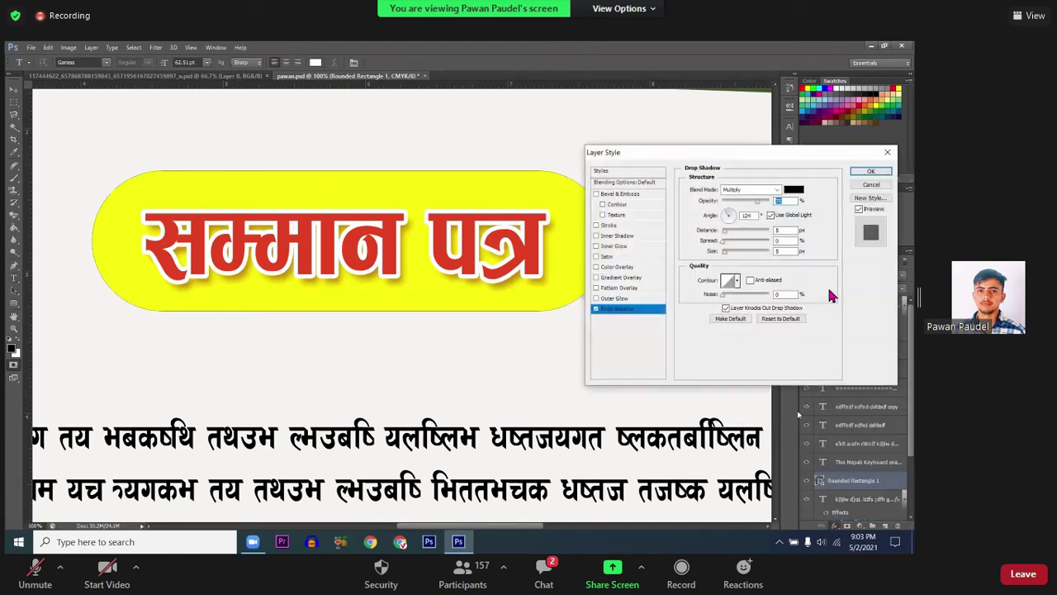
pyautogui.moveTo(715, 161); pyautogui.dragTo(807, 176)
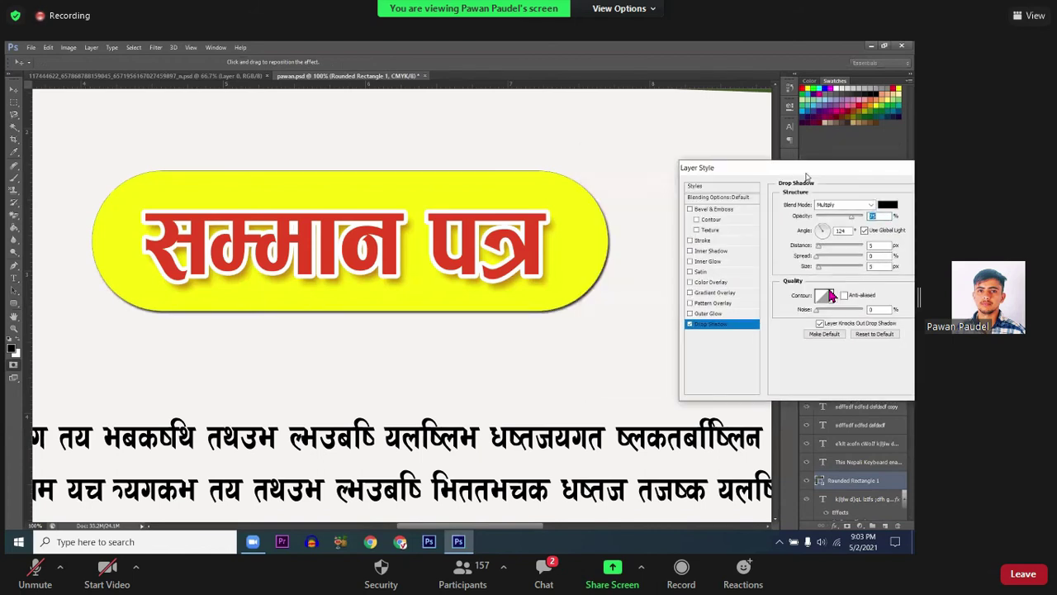
pyautogui.click(823, 246)
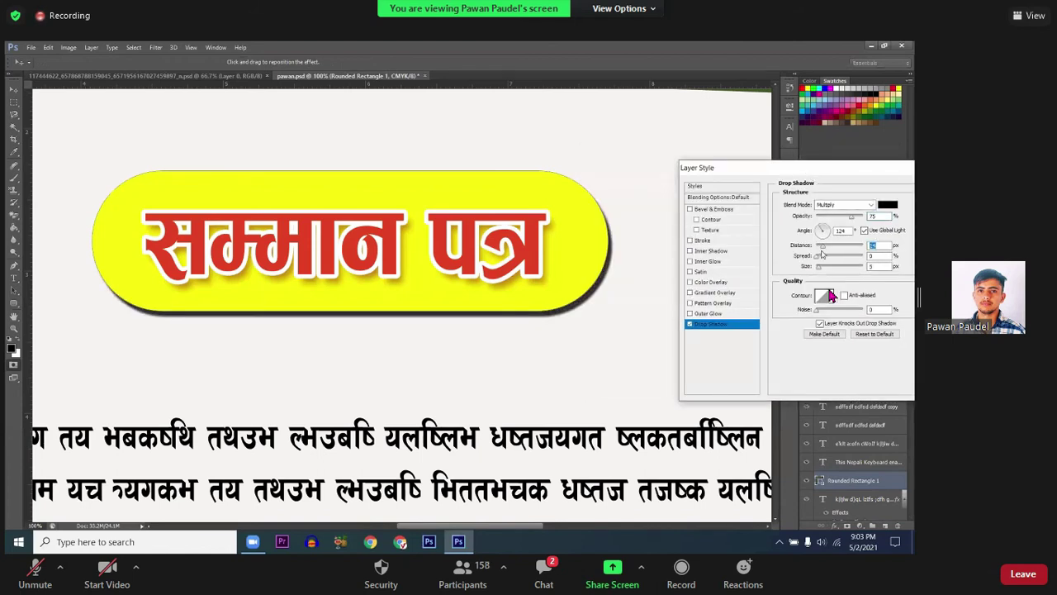
pyautogui.moveTo(819, 267); pyautogui.dragTo(824, 273)
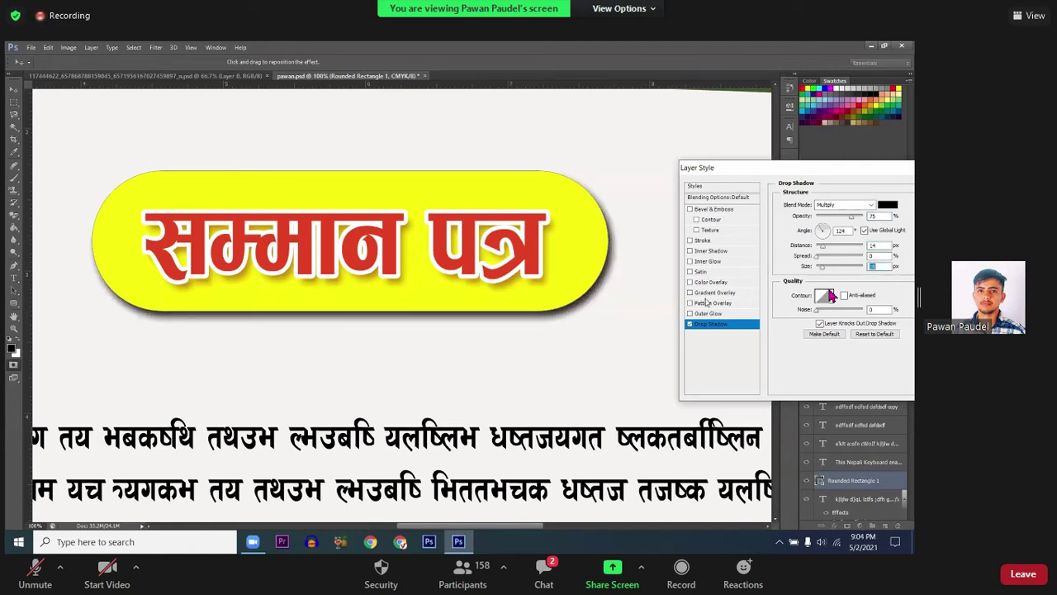
# Step: Add a thin ff0000 red stroke to the rectangle and apply the style
pyautogui.click(713, 242)
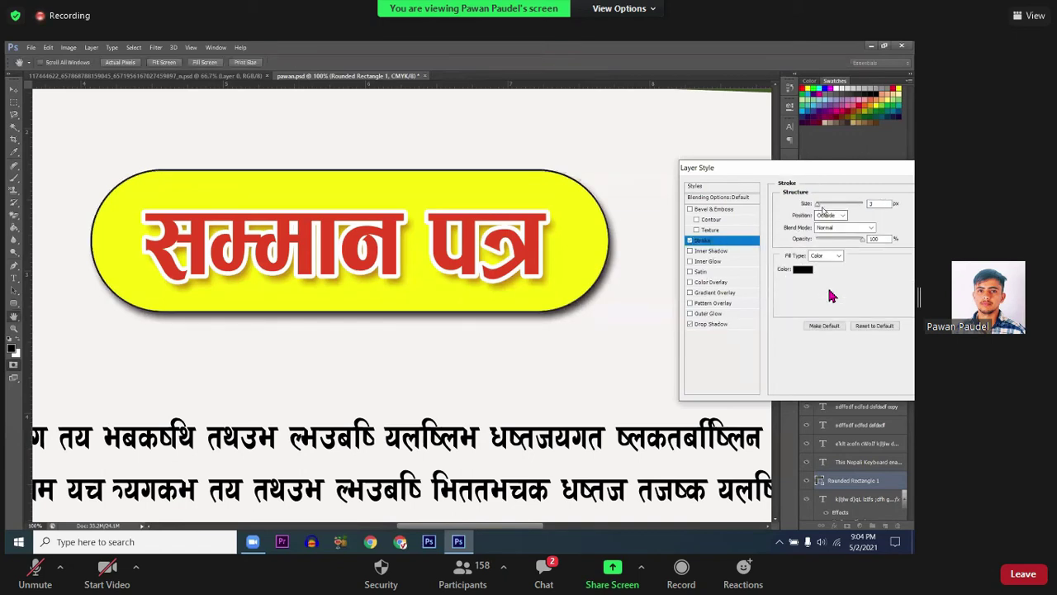
pyautogui.moveTo(818, 204); pyautogui.dragTo(824, 204)
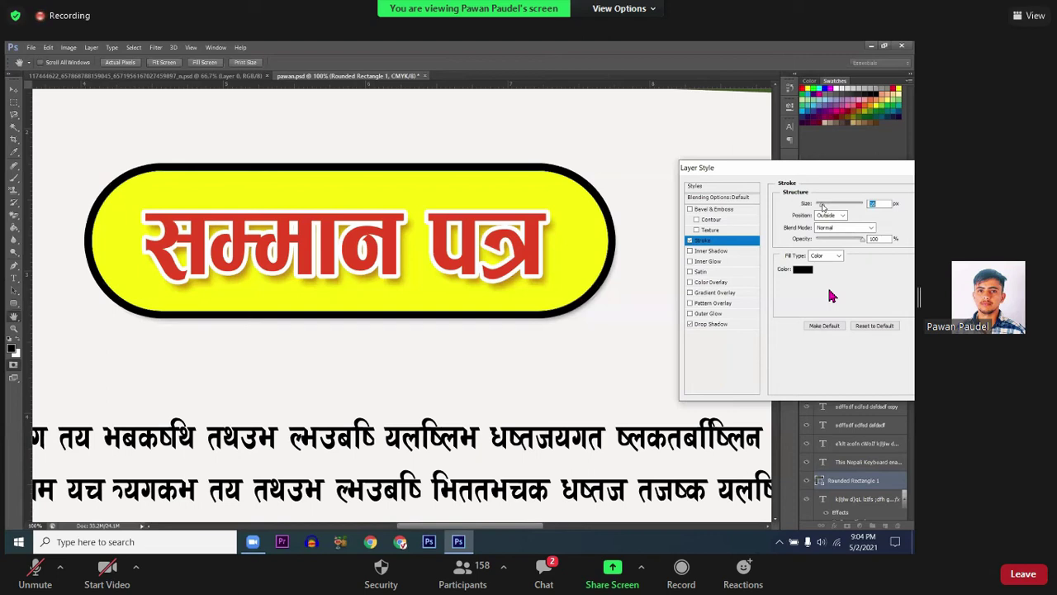
pyautogui.moveTo(823, 205); pyautogui.dragTo(819, 205)
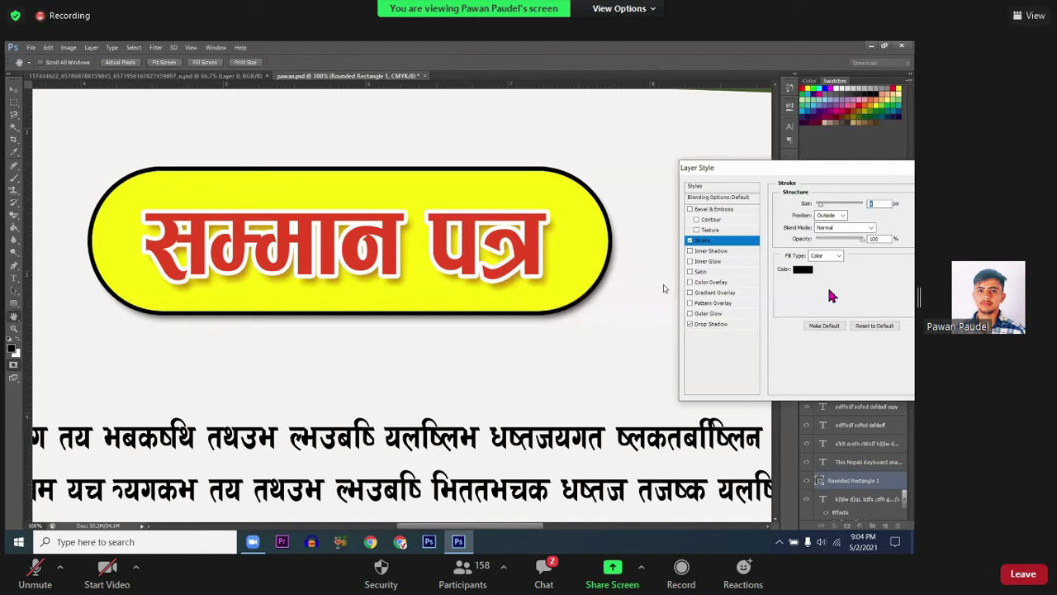
pyautogui.moveTo(810, 174); pyautogui.dragTo(650, 287)
pyautogui.click(641, 382)
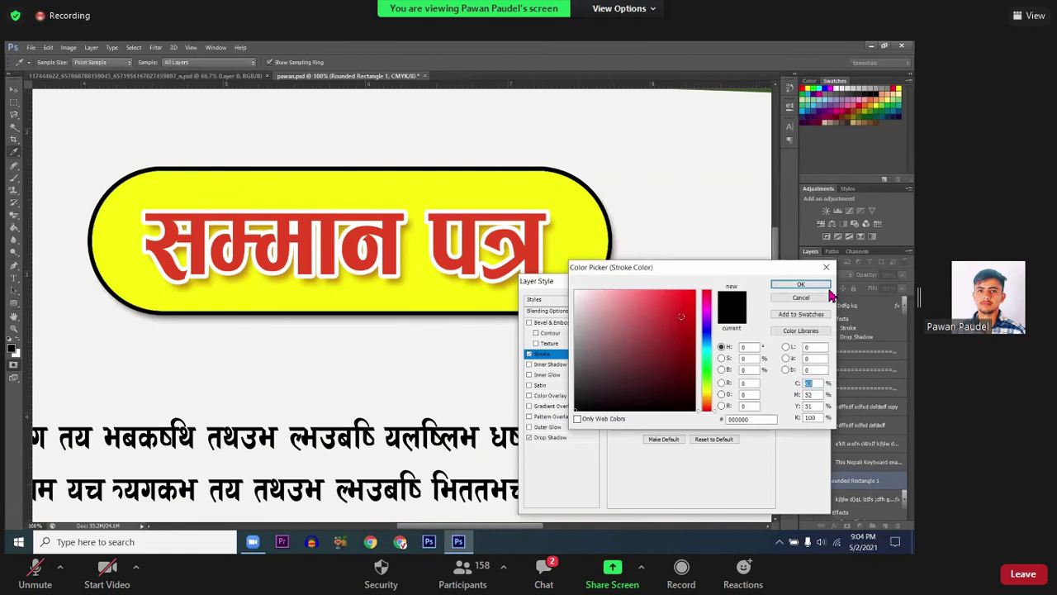
pyautogui.click(695, 291)
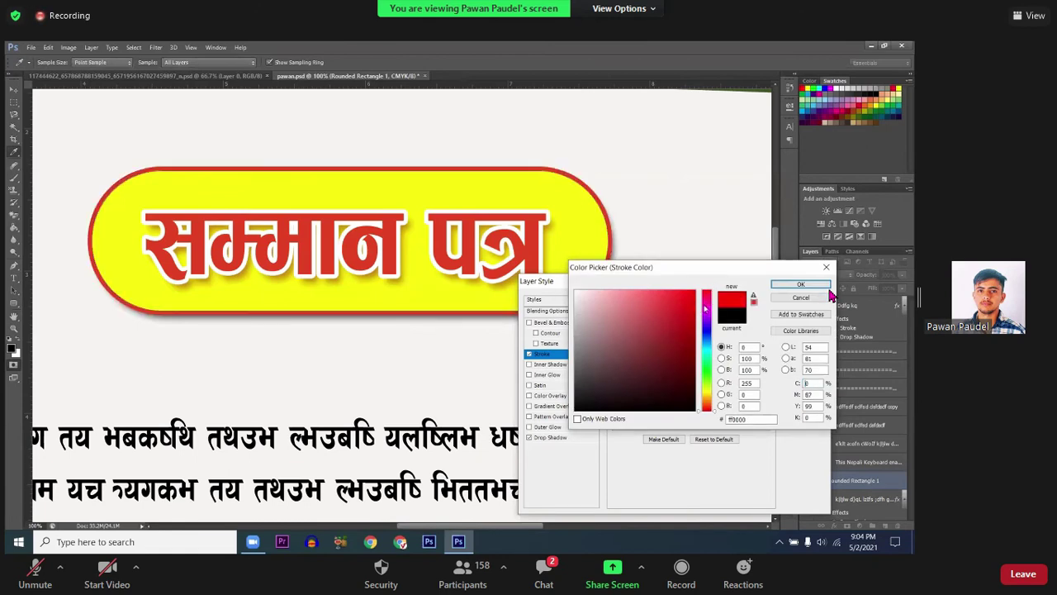
pyautogui.click(786, 286)
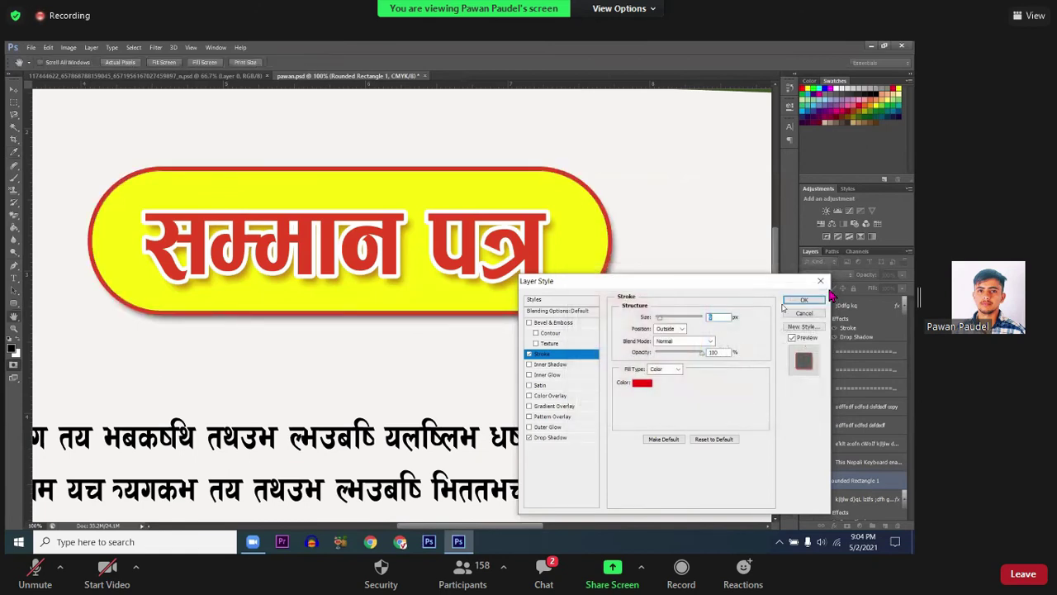
pyautogui.click(803, 299)
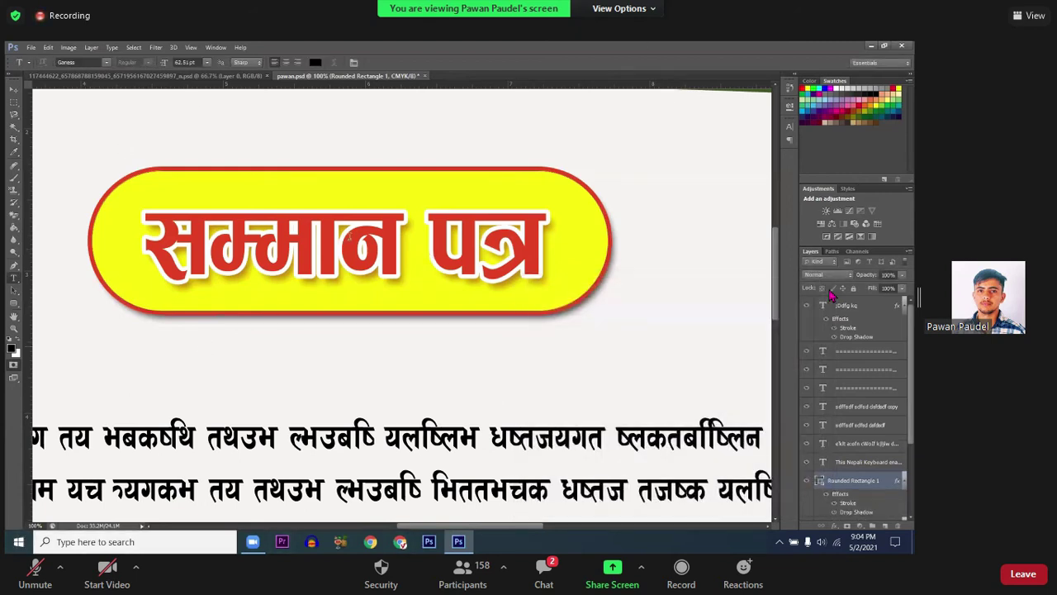
# Step: Zoom out to 25% to show the whole certificate, including the signature text
pyautogui.hotkey('ctrl', '-')
pyautogui.hotkey('ctrl', '-')
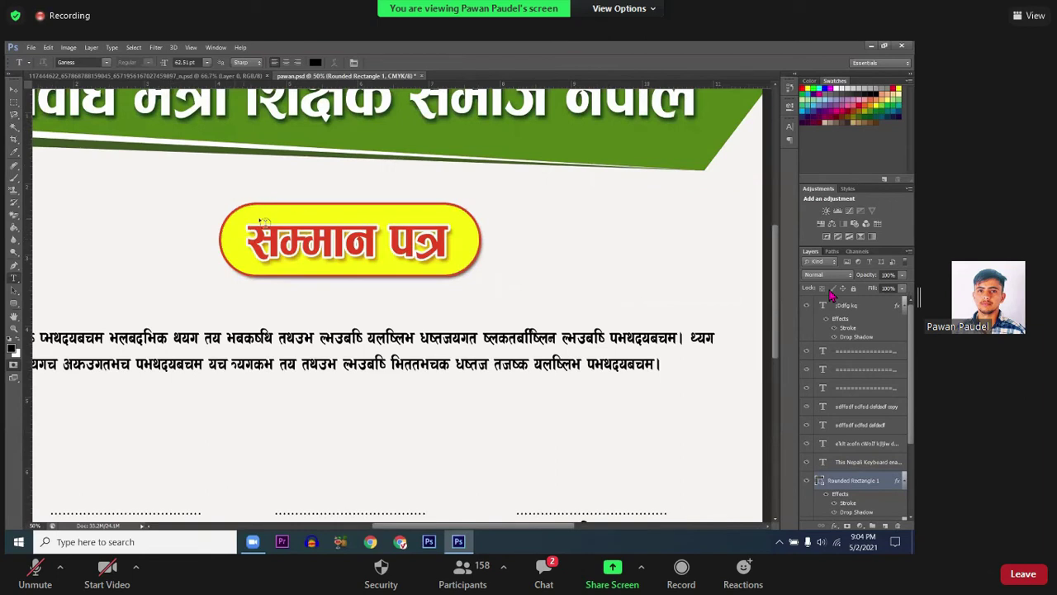
pyautogui.hotkey('ctrl', '-')
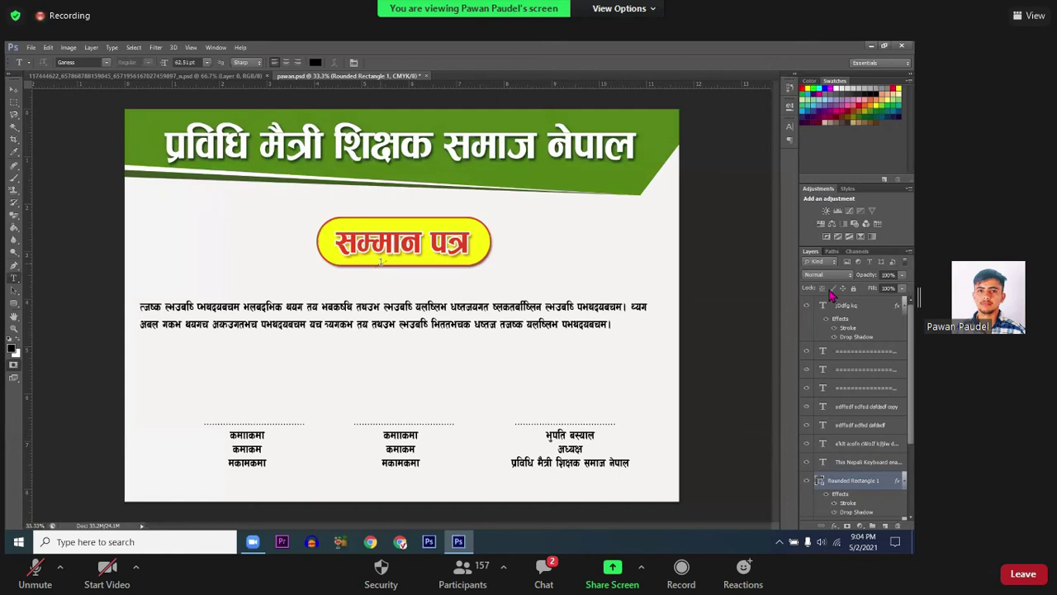
pyautogui.hotkey('ctrl', '-')
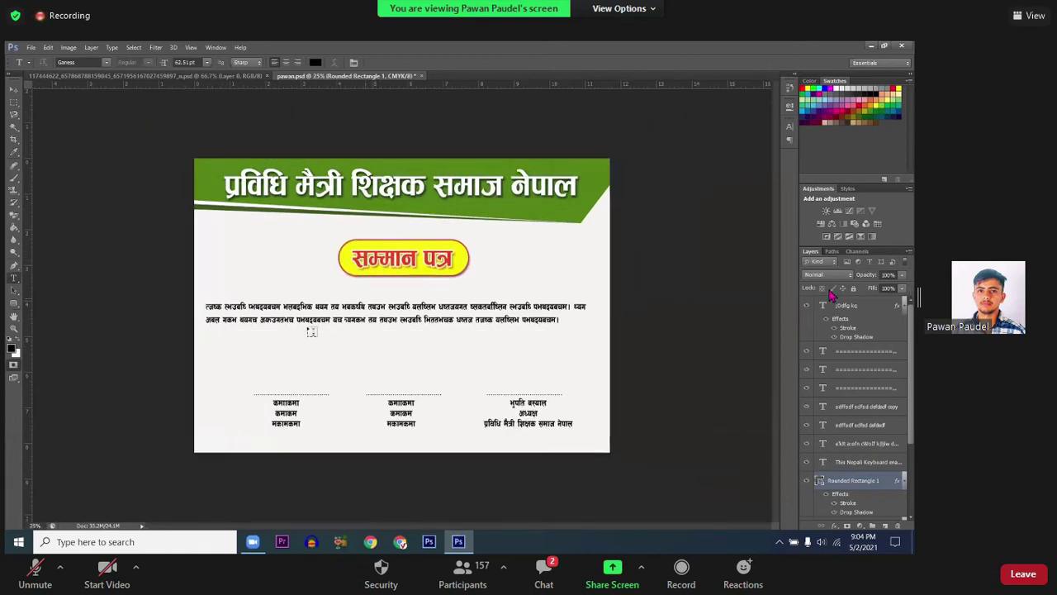
pyautogui.click(276, 403)
pyautogui.hotkey('ctrl', 'a')
pyautogui.hotkey('ctrl', 'Return')
# Step: Dismiss the move-tool error and select the first dashed-line signature text layer
pyautogui.keyDown('ctrl'); pyautogui.click(287, 402); pyautogui.keyUp('ctrl')
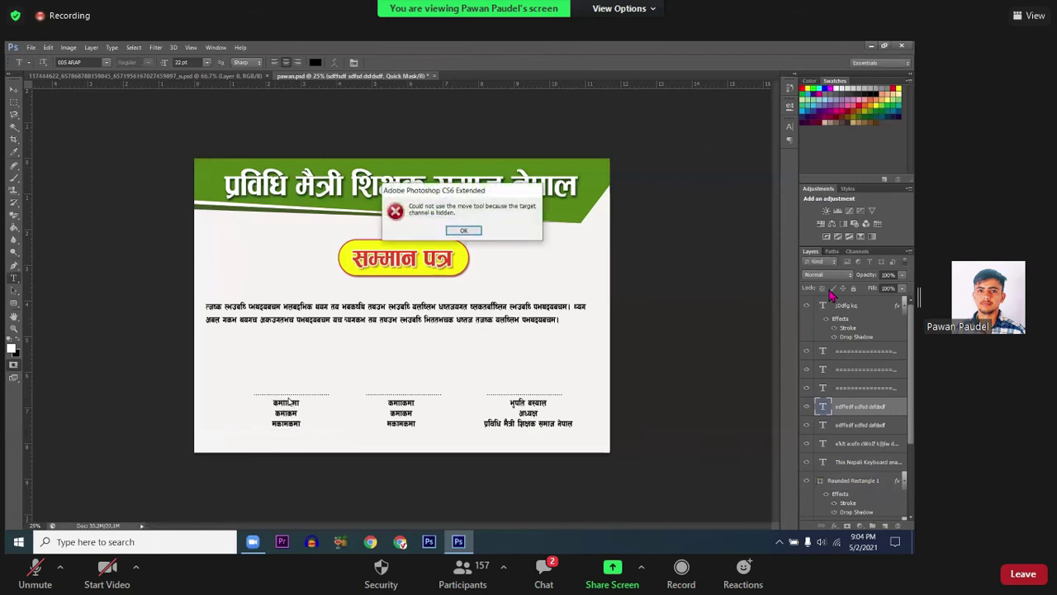
pyautogui.click(463, 230)
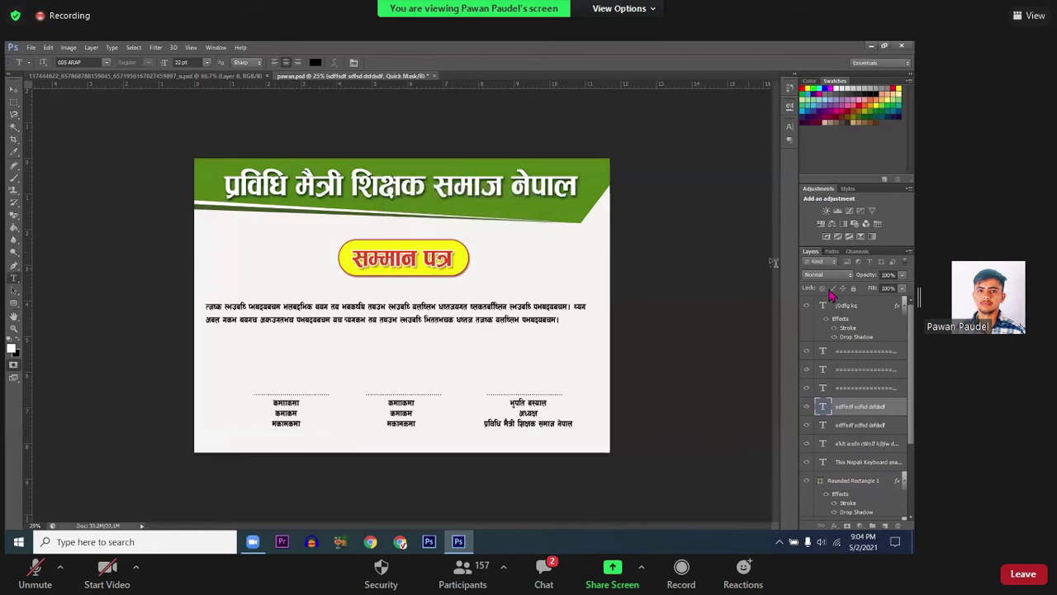
pyautogui.click(857, 251)
pyautogui.click(813, 252)
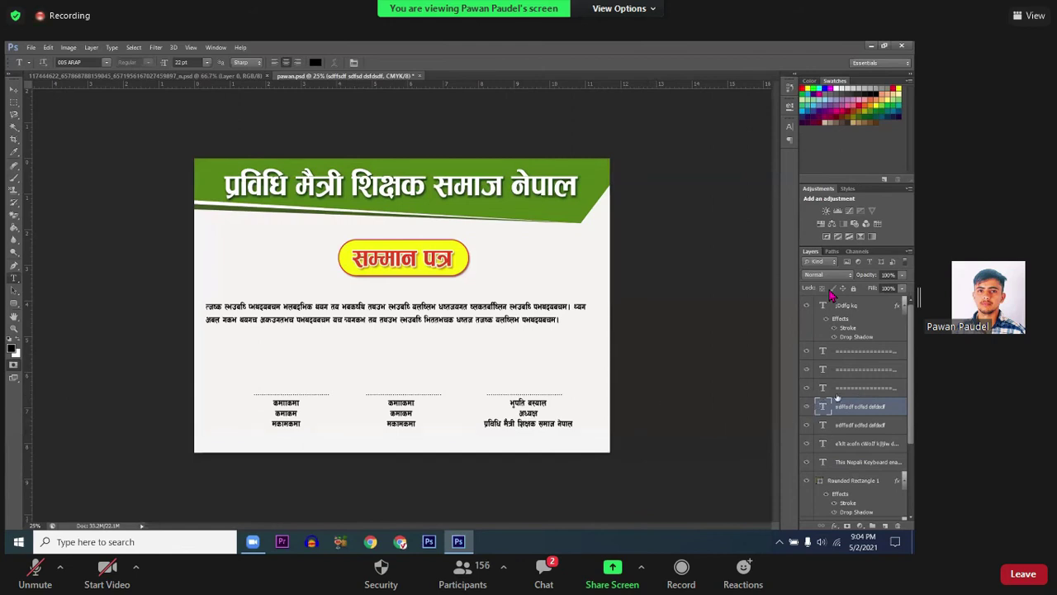
pyautogui.click(844, 357)
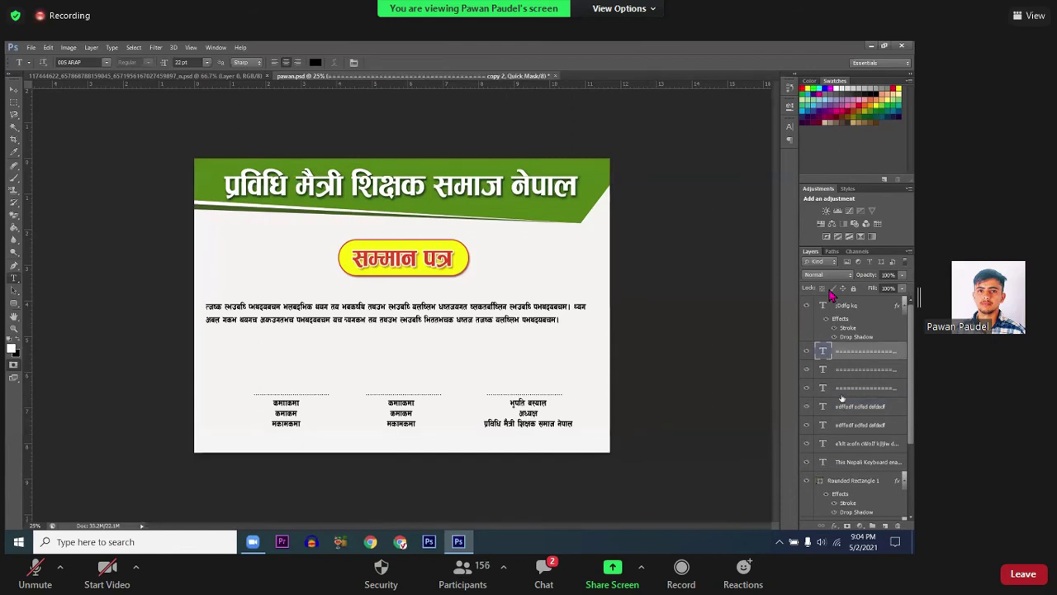
# Step: Select all three signature text layers and nudge them a few pixels upward
pyautogui.keyDown('shift'); pyautogui.click(843, 444); pyautogui.keyUp('shift')
pyautogui.moveTo(560, 409); pyautogui.dragTo(537, 407)
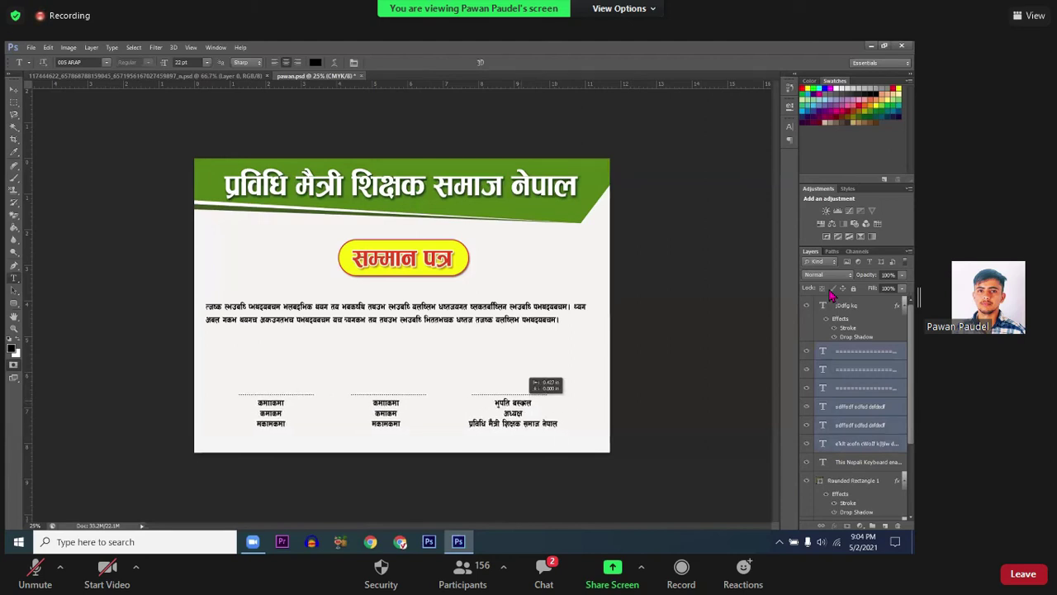
pyautogui.moveTo(522, 402); pyautogui.dragTo(521, 396)
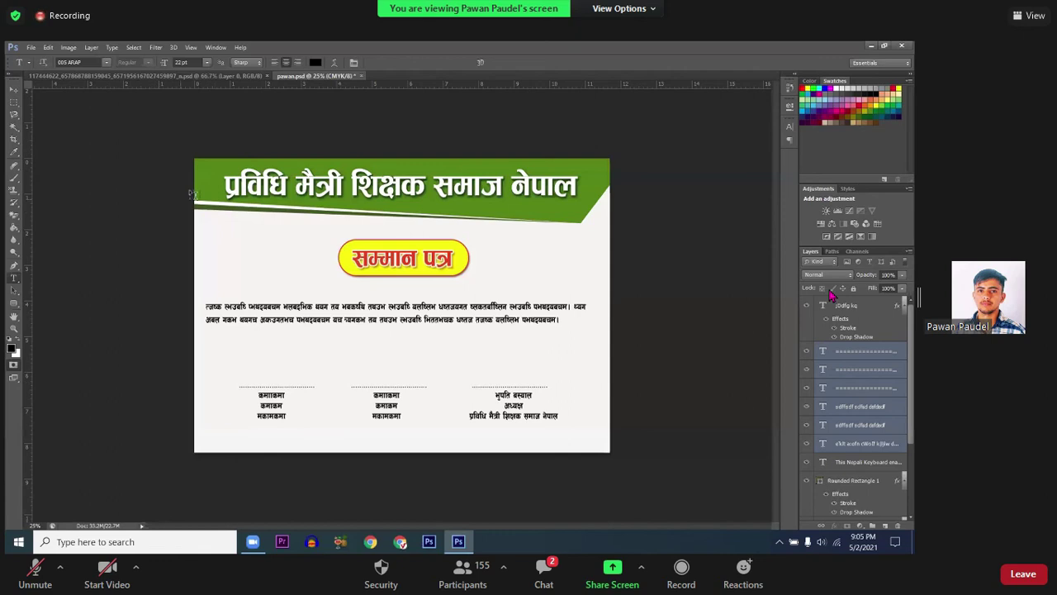
pyautogui.click(13, 302)
# Step: Draw a black rectangle along the certificate's bottom edge with the Rectangle tool
pyautogui.rightClick(13, 302)
pyautogui.click(50, 303)
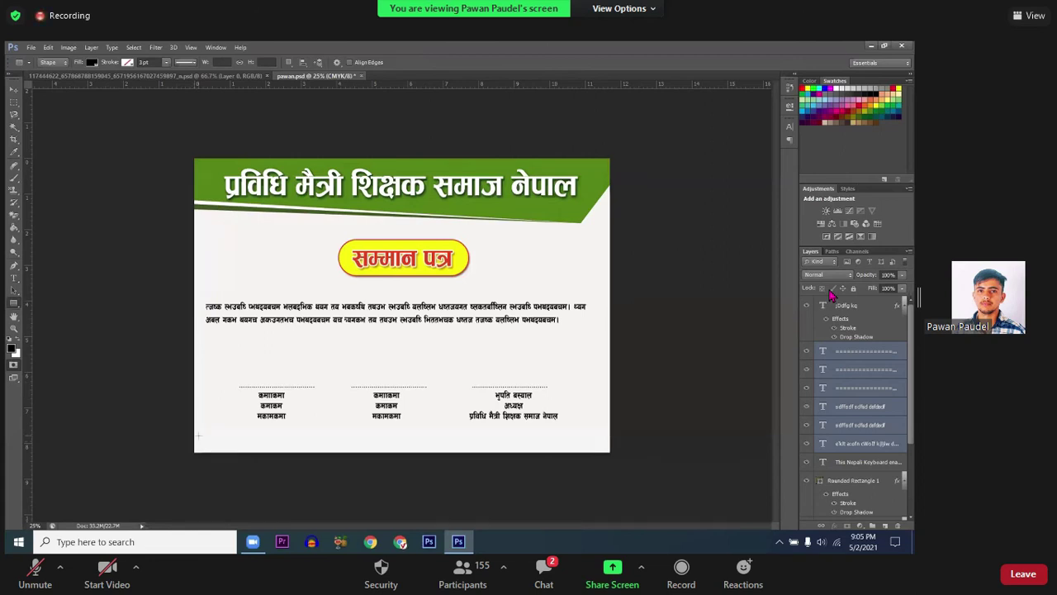
pyautogui.moveTo(198, 431); pyautogui.dragTo(614, 453)
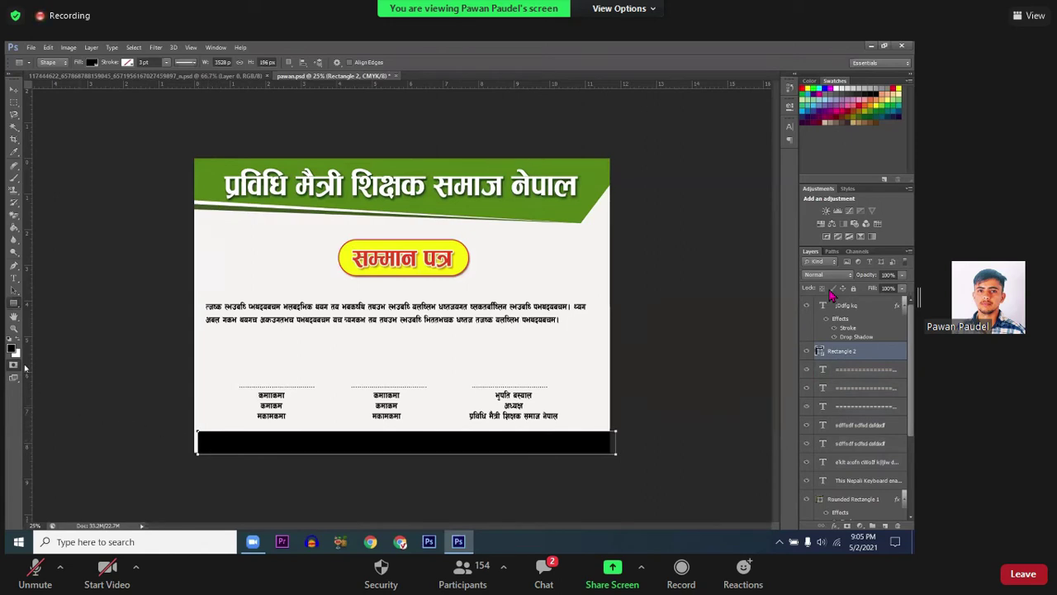
# Step: Free-transform the rectangle to stretch it slightly further left
pyautogui.click(19, 292)
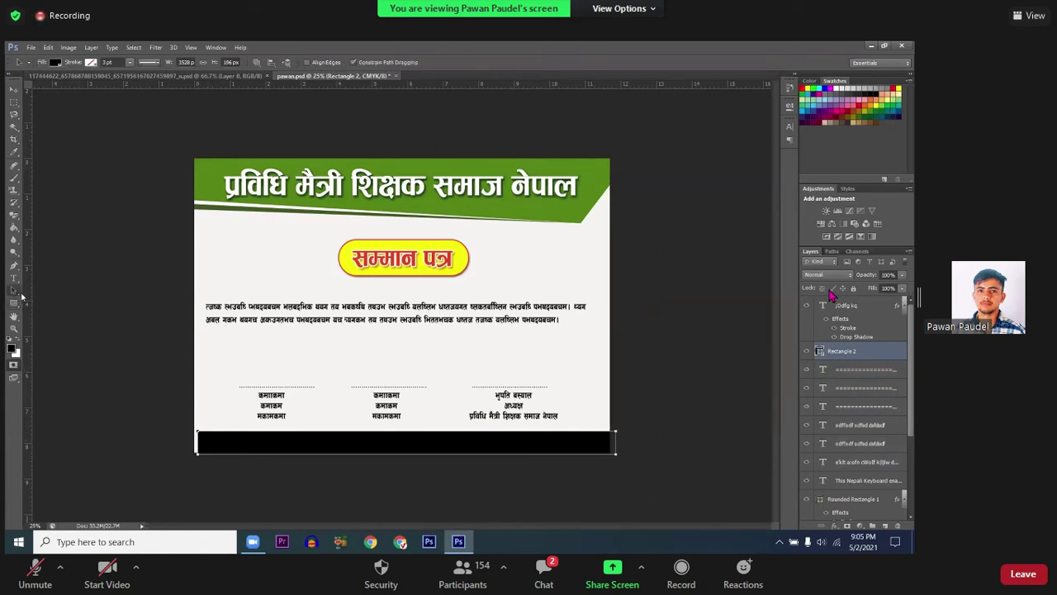
pyautogui.rightClick(23, 296)
pyautogui.click(33, 296)
pyautogui.hotkey('ctrl', 't')
pyautogui.moveTo(196, 442); pyautogui.dragTo(190, 444)
pyautogui.press('Return')
# Step: Raise the rectangle's top-left anchor so its top edge slants upward to the left
pyautogui.click(14, 289)
pyautogui.click(49, 299)
pyautogui.moveTo(191, 432); pyautogui.dragTo(188, 422)
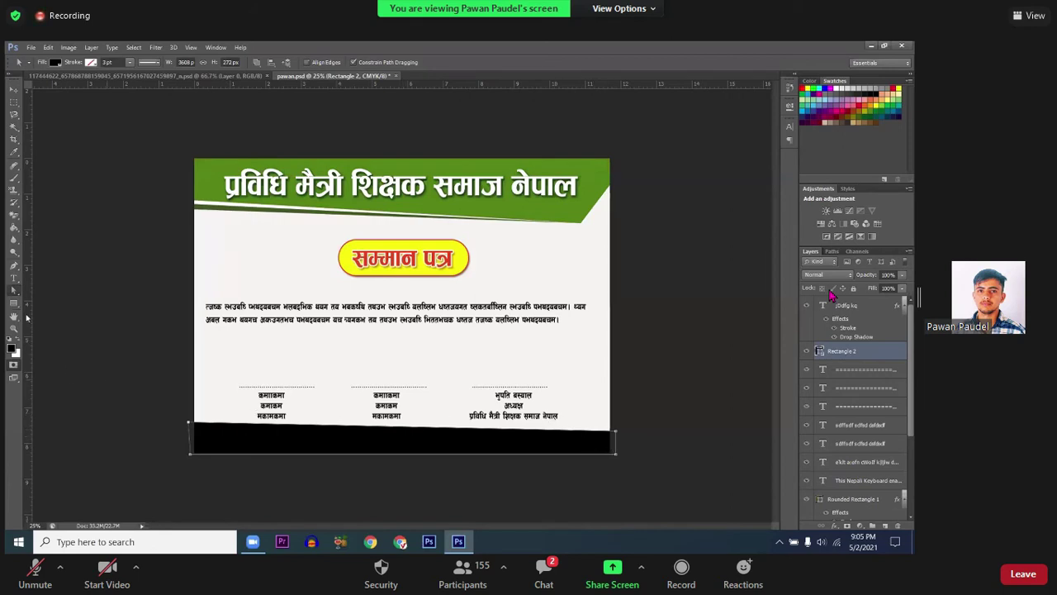
# Step: Add an anchor on the band's top edge and drag points and handles into a smooth wave
pyautogui.click(16, 269)
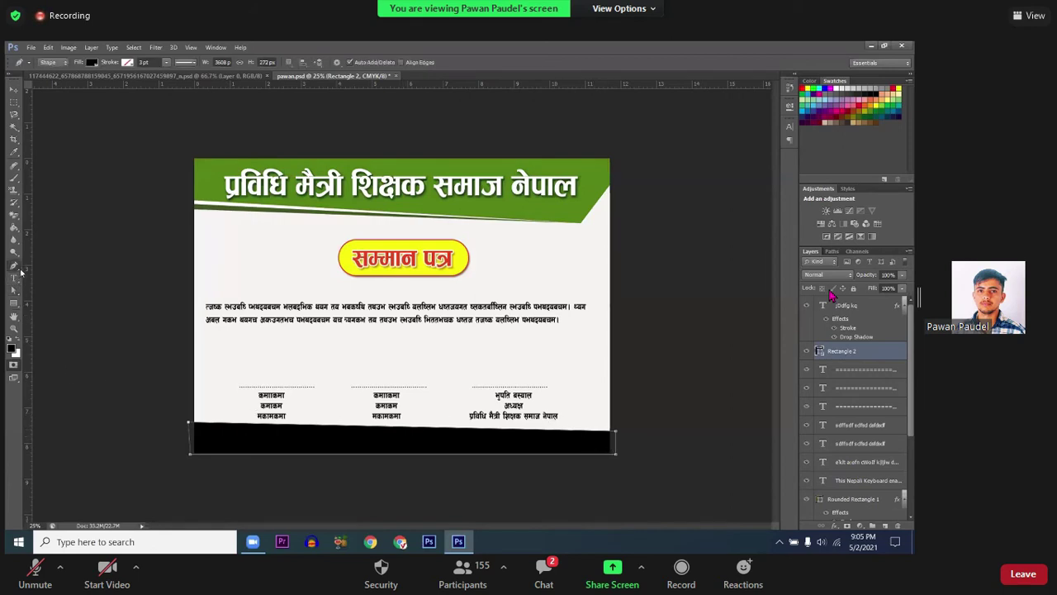
pyautogui.click(413, 428)
pyautogui.moveTo(302, 425); pyautogui.dragTo(302, 437)
pyautogui.moveTo(517, 423); pyautogui.dragTo(412, 440)
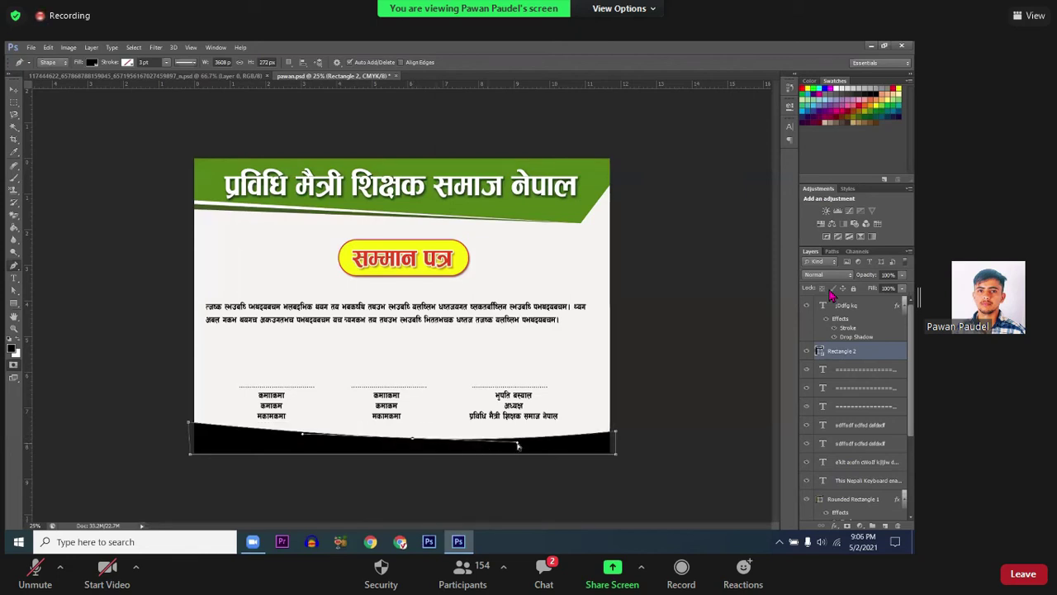
pyautogui.moveTo(326, 435)
pyautogui.mouseDown()
pyautogui.moveTo(346, 428)
pyautogui.moveTo(190, 408)
pyautogui.mouseUp()
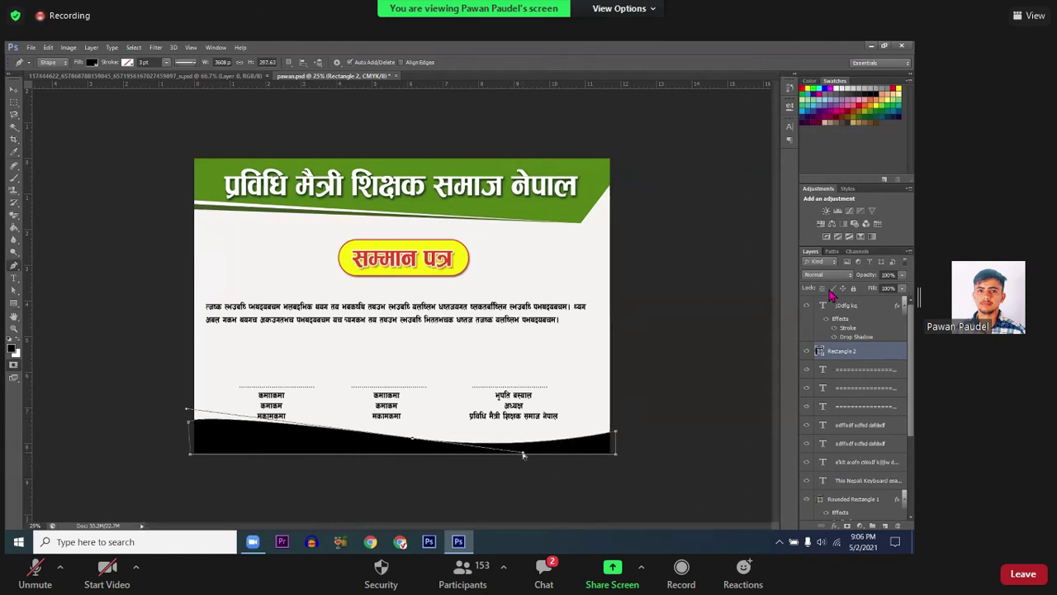
pyautogui.moveTo(526, 457)
pyautogui.mouseDown()
pyautogui.moveTo(600, 439)
pyautogui.moveTo(613, 405)
pyautogui.mouseUp()
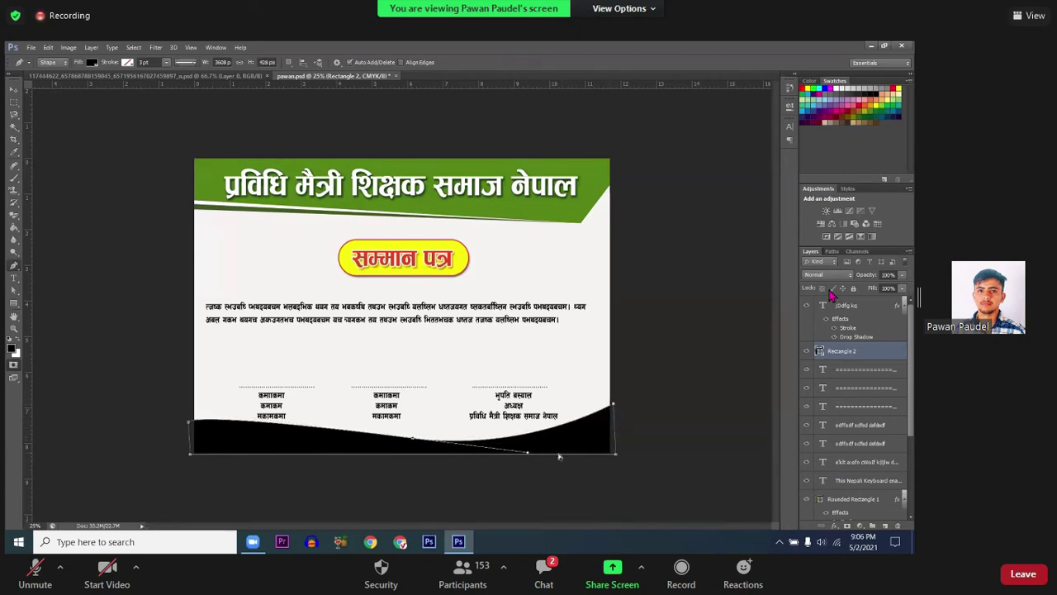
pyautogui.moveTo(542, 456); pyautogui.dragTo(552, 459)
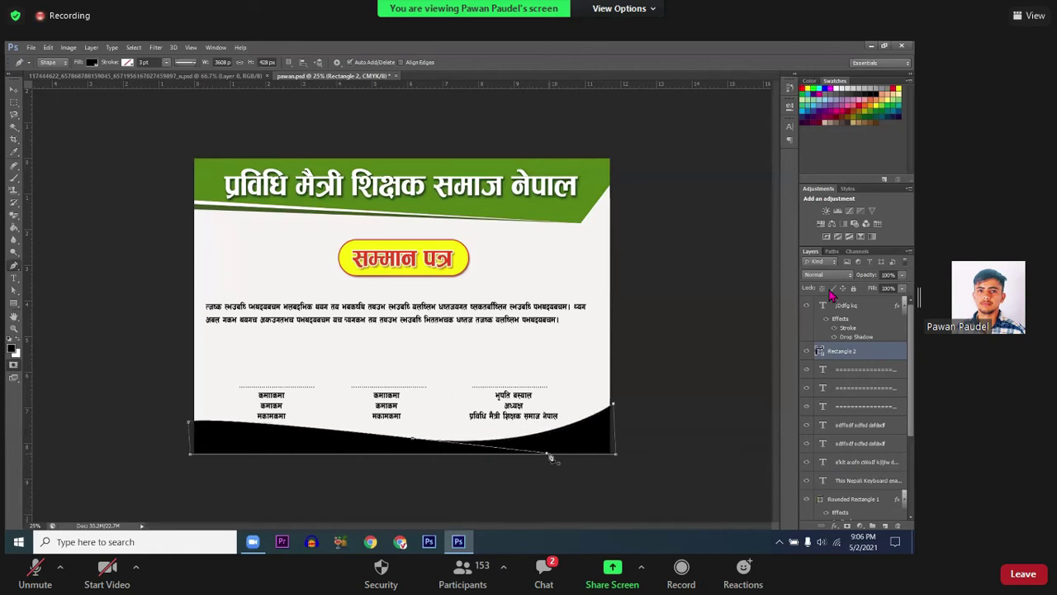
pyautogui.click(546, 459)
pyautogui.click(91, 62)
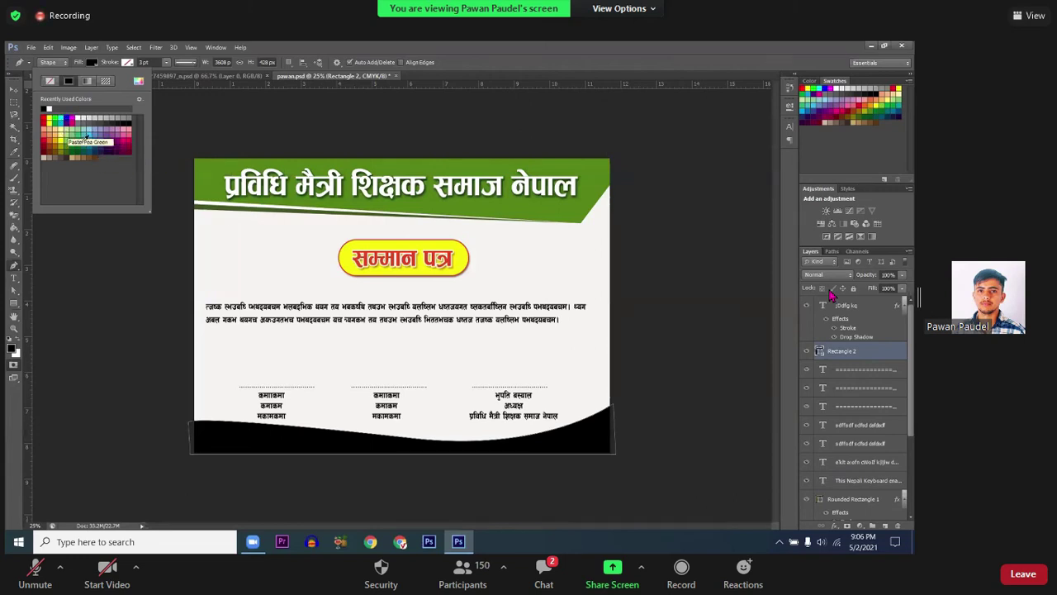
# Step: Try dark blue and bright cyan fills on the wave shape
pyautogui.click(93, 148)
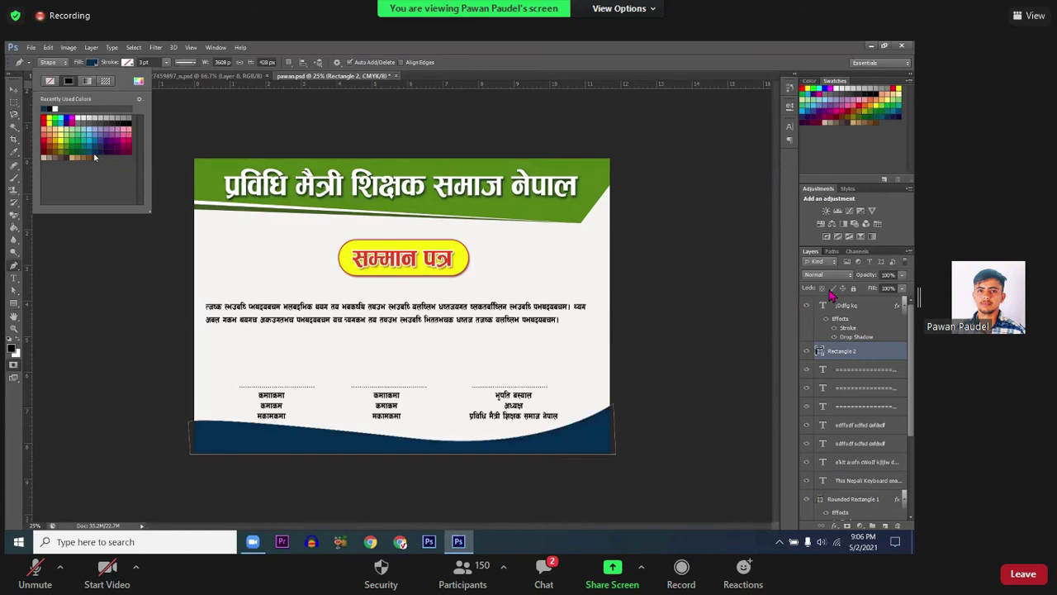
pyautogui.click(94, 139)
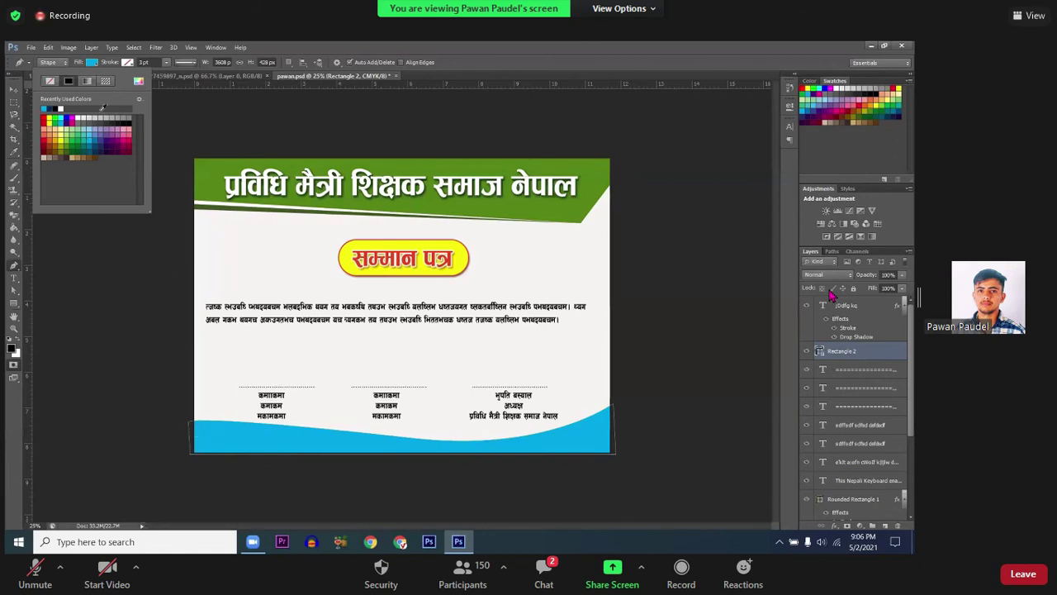
pyautogui.click(212, 399)
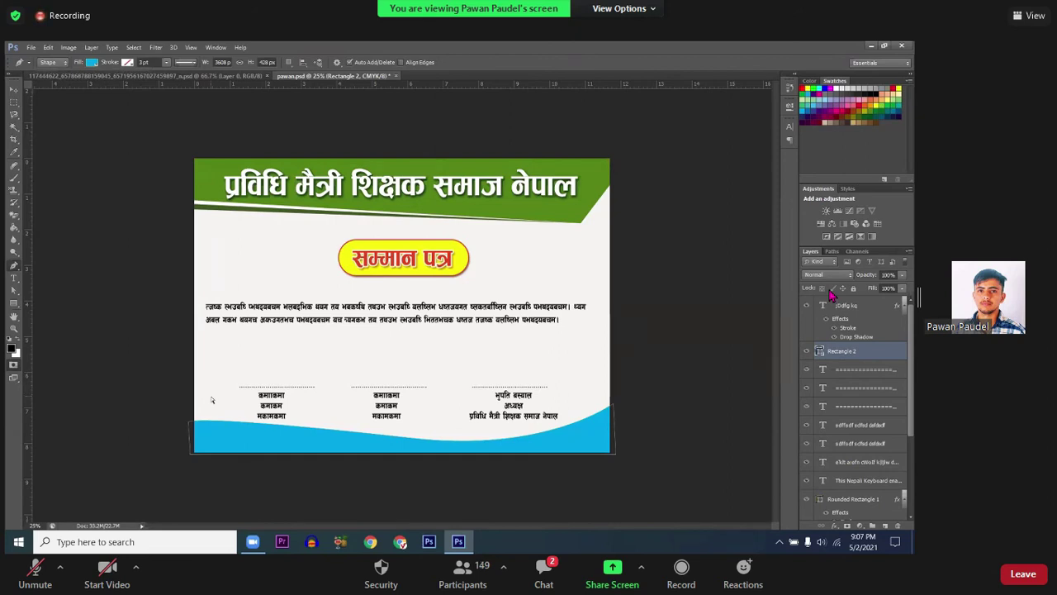
pyautogui.click(214, 394)
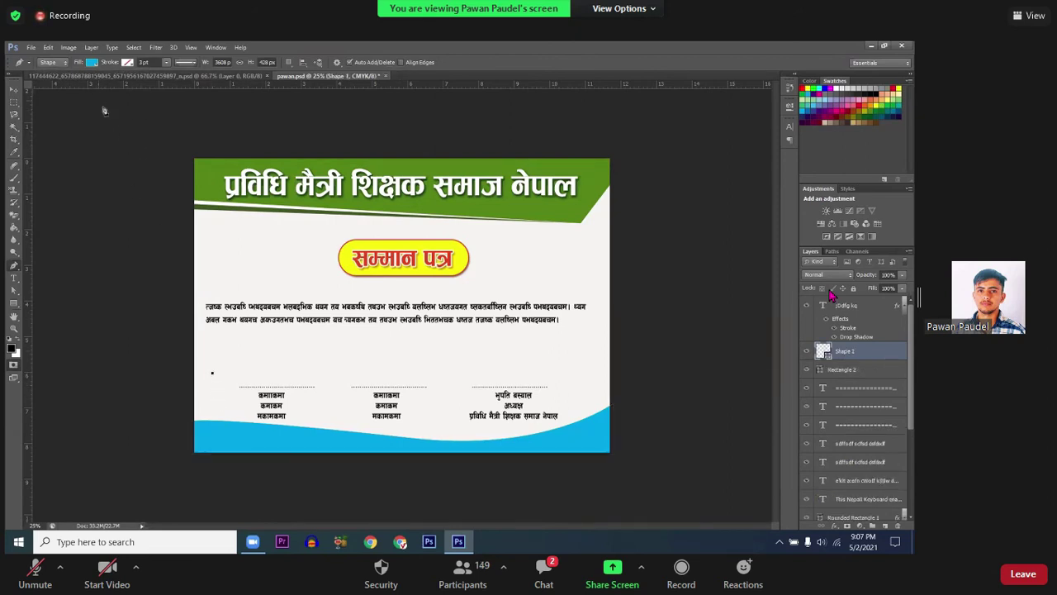
pyautogui.click(92, 63)
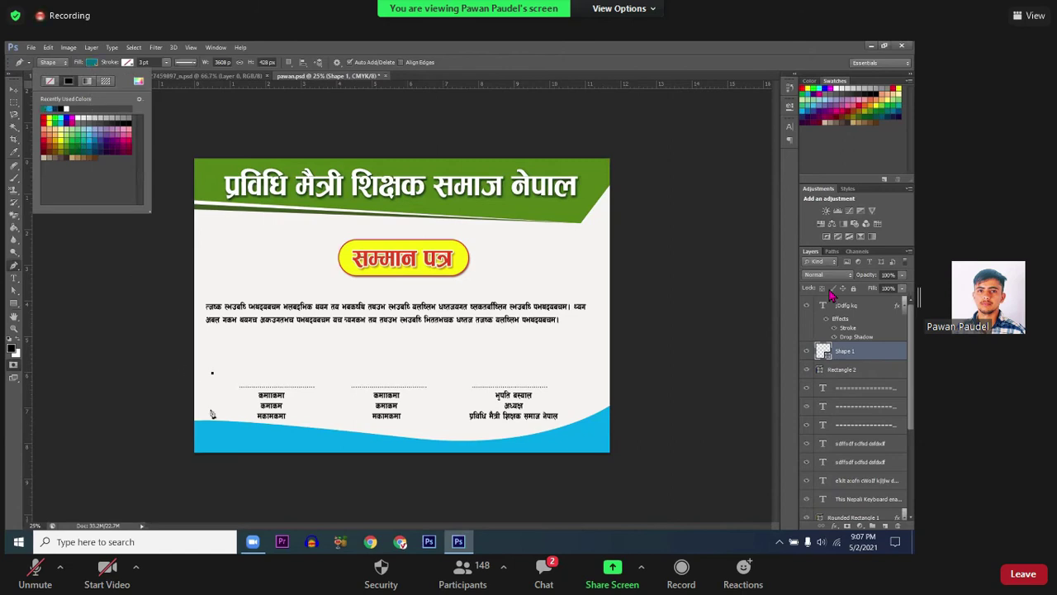
pyautogui.click(90, 149)
pyautogui.press('q')
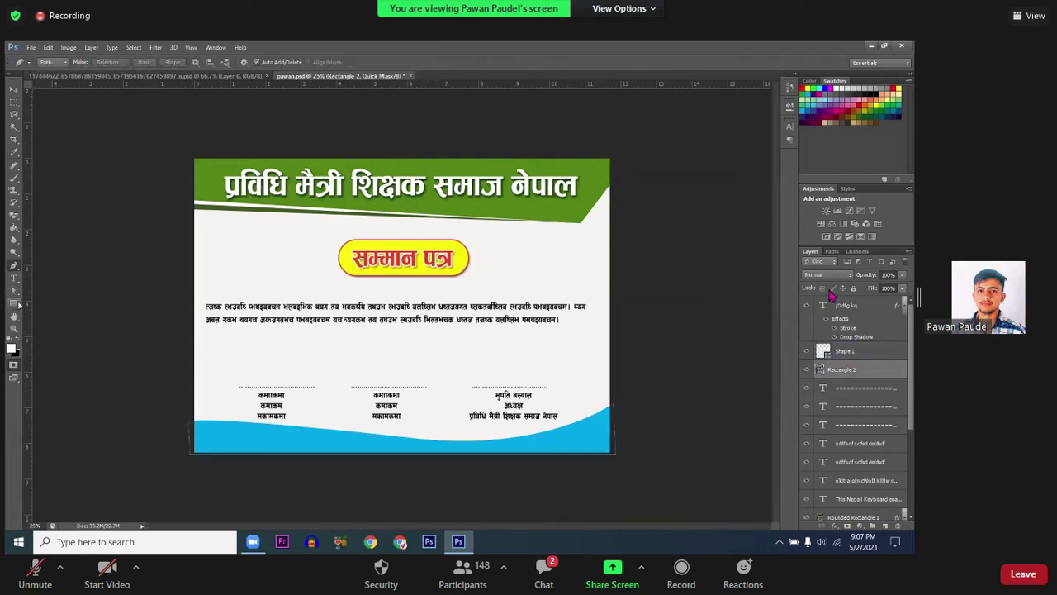
# Step: Reselect the wave shape layer using the pen and path-editing tools
pyautogui.click(13, 302)
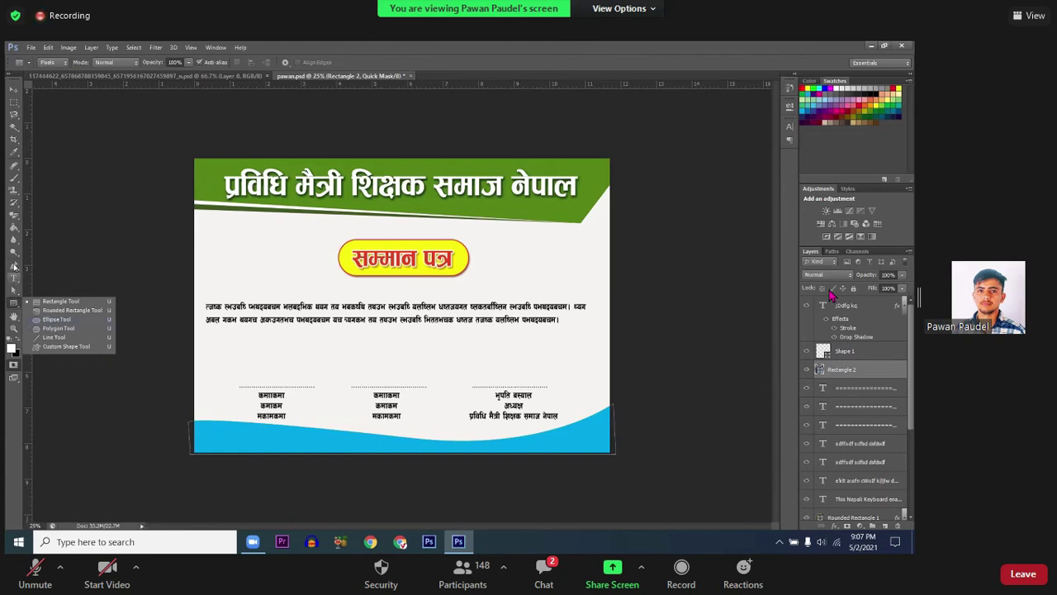
pyautogui.click(13, 265)
pyautogui.click(55, 265)
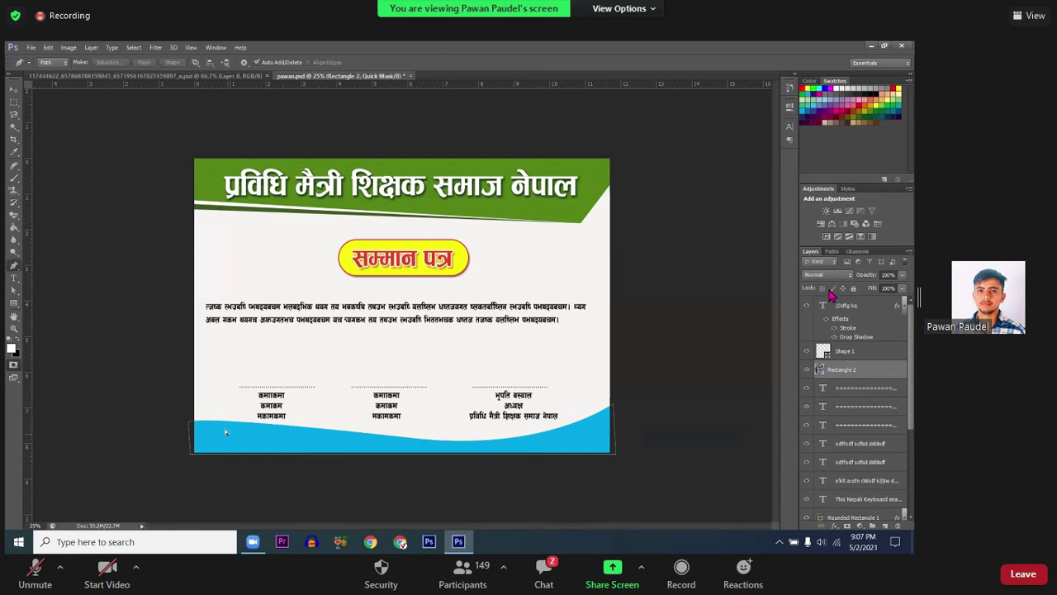
pyautogui.click(189, 415)
pyautogui.click(17, 269)
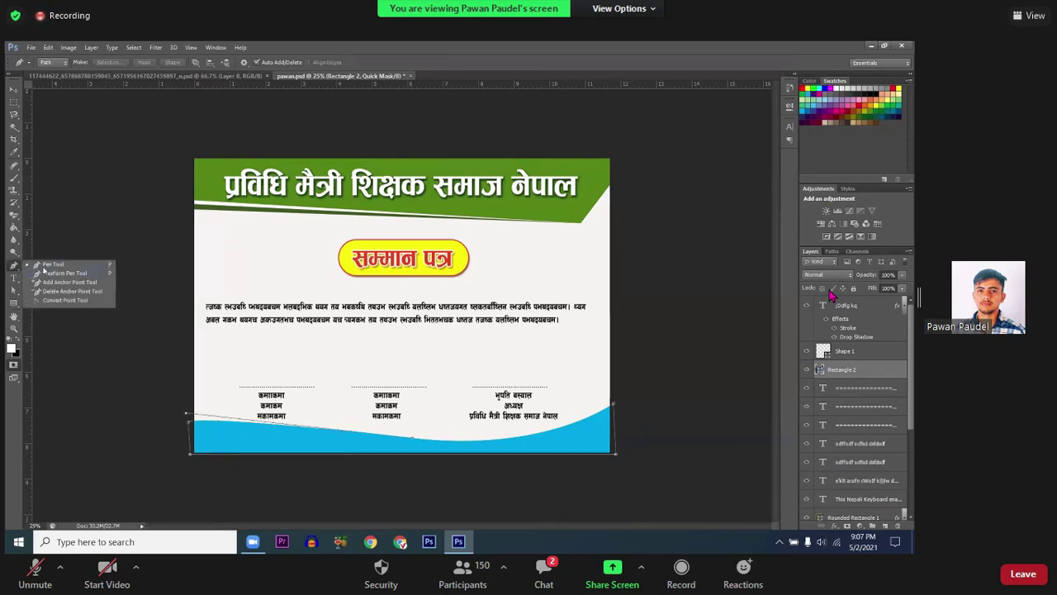
pyautogui.click(65, 299)
pyautogui.click(207, 443)
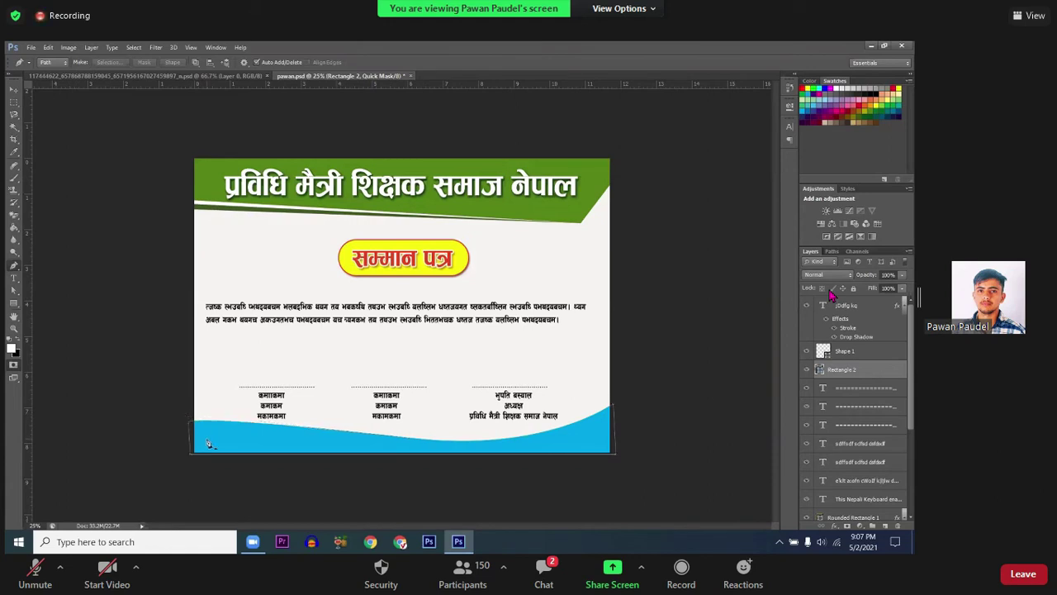
pyautogui.click(59, 63)
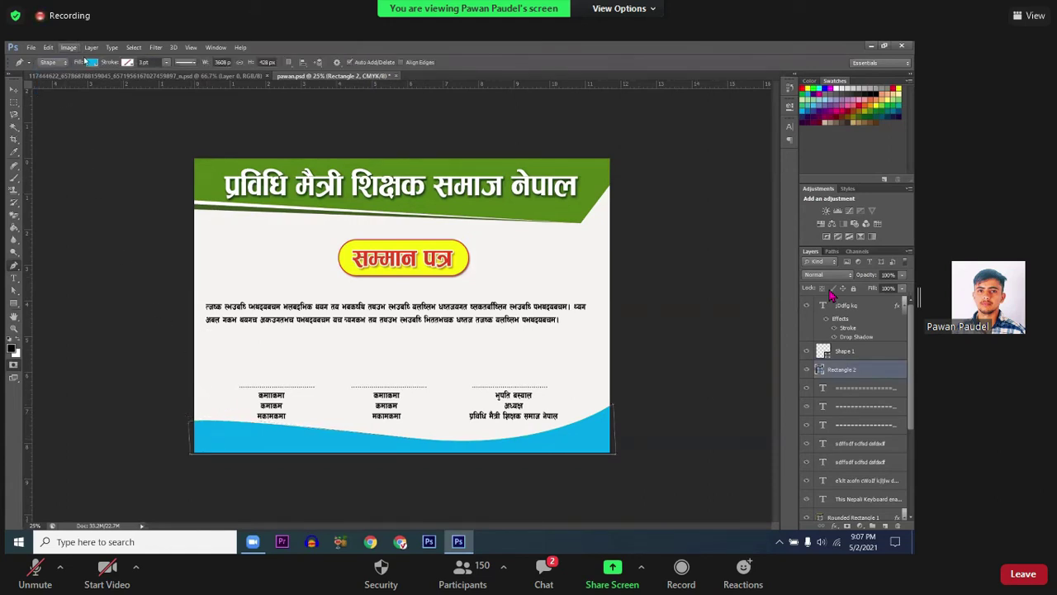
# Step: Fill the wave with a darker green from the Color Picker to match the header
pyautogui.click(91, 62)
pyautogui.click(96, 133)
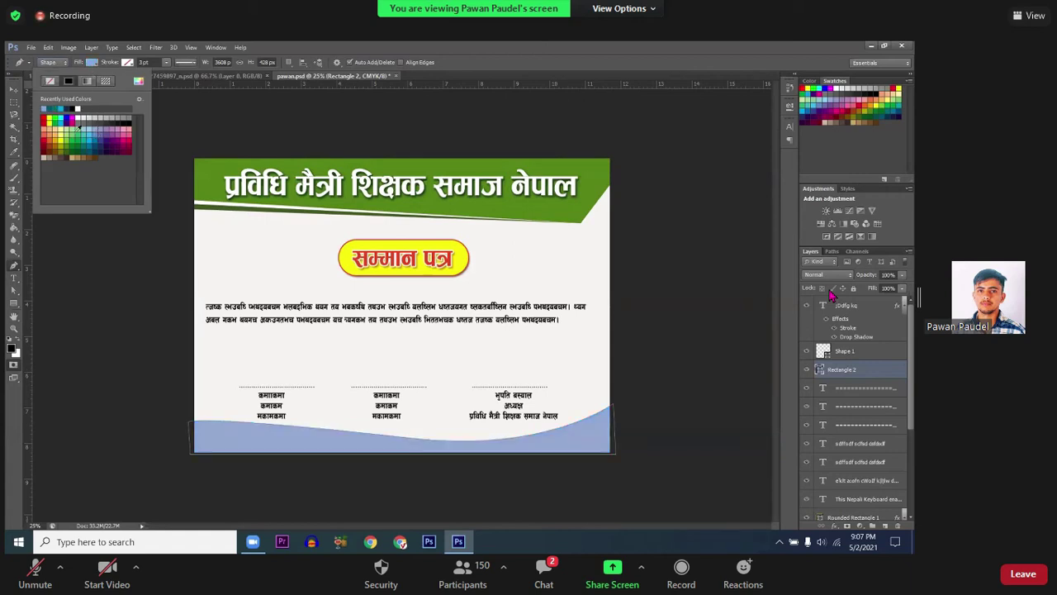
pyautogui.click(70, 131)
pyautogui.click(53, 119)
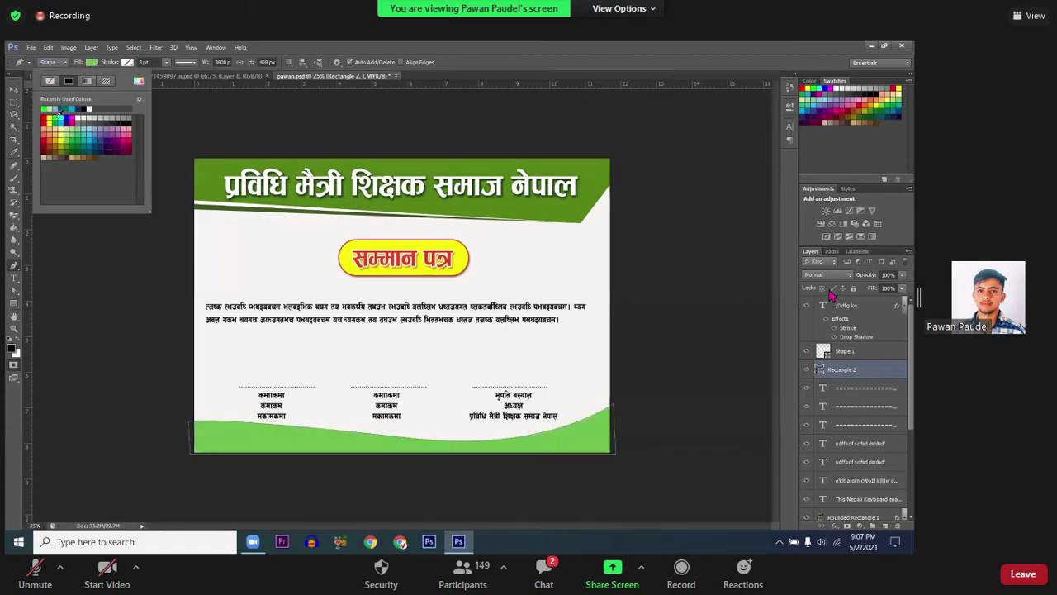
pyautogui.click(138, 81)
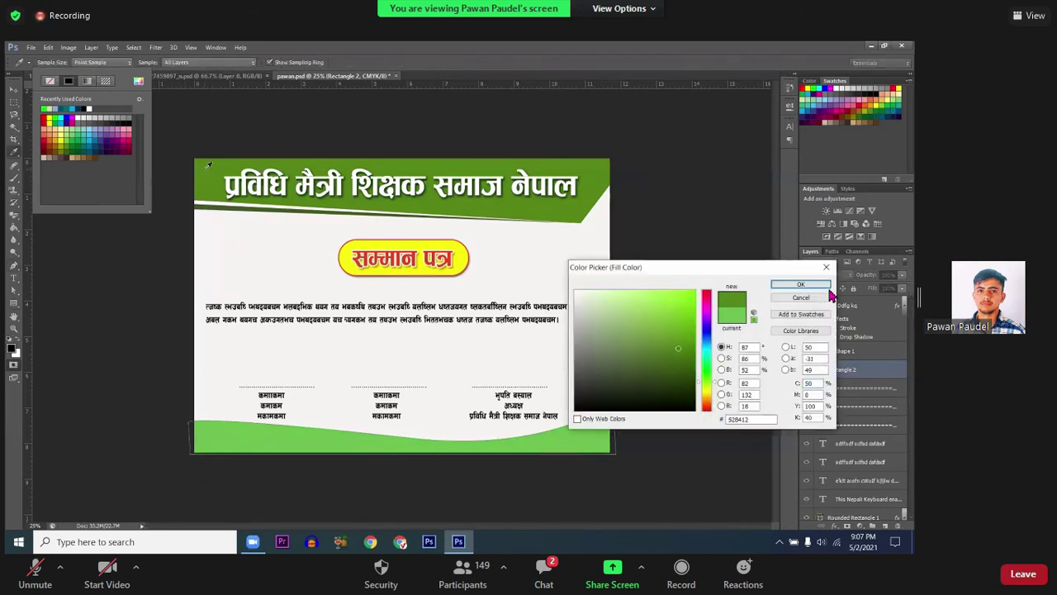
pyautogui.click(822, 285)
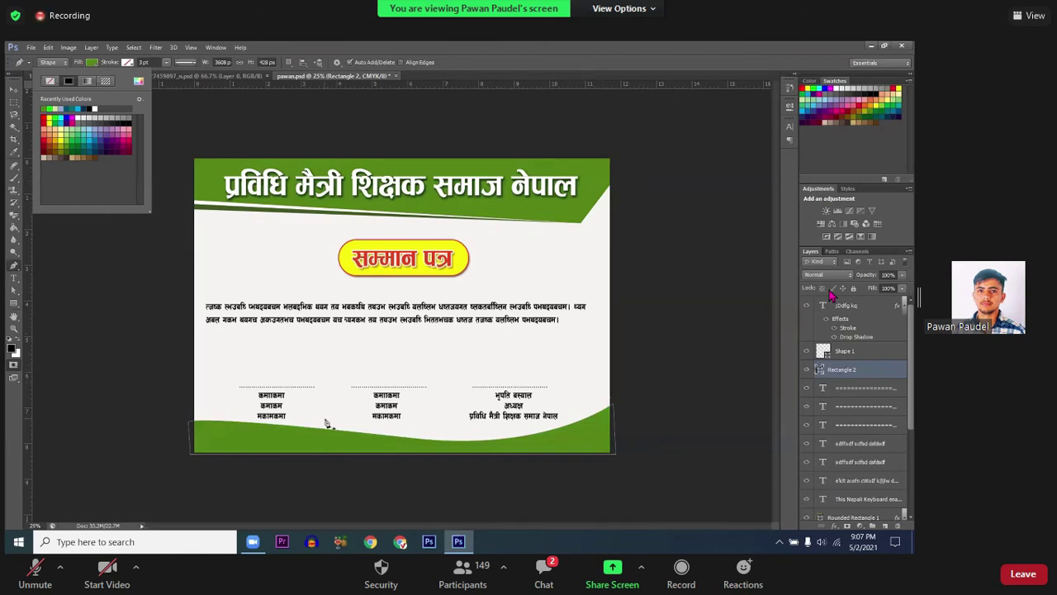
pyautogui.press('Return')
pyautogui.press('Return')
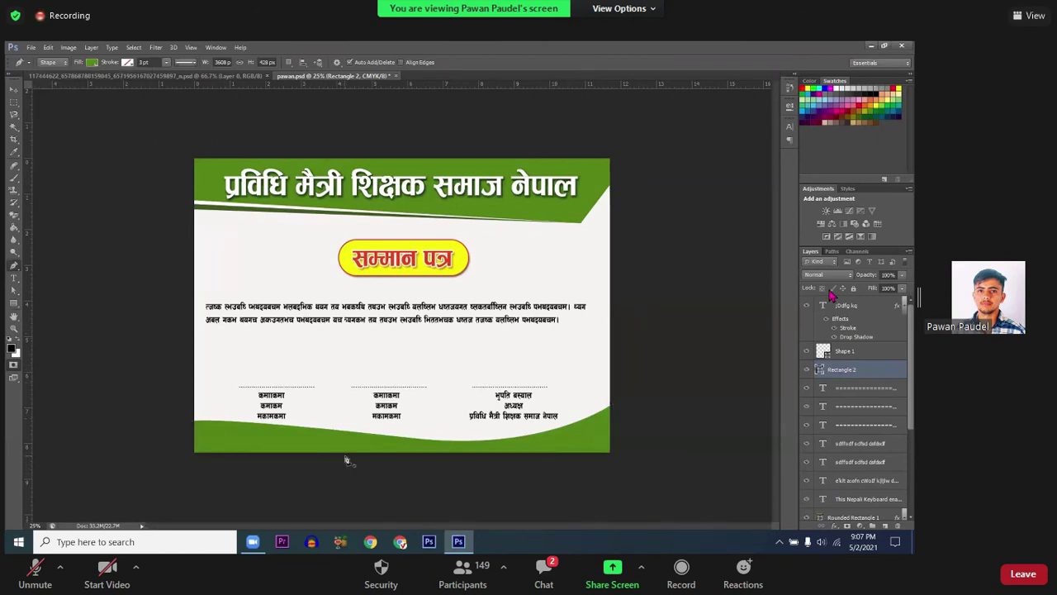
pyautogui.press('m')
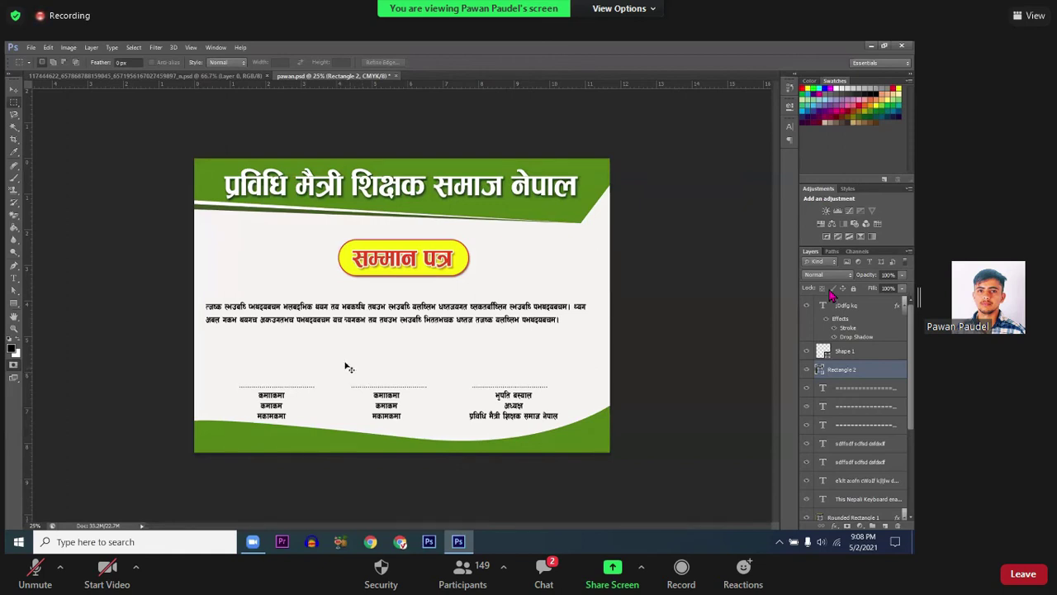
# Step: Start Save As into the Desktop folder with the Photoshop PSD format
pyautogui.click(31, 47)
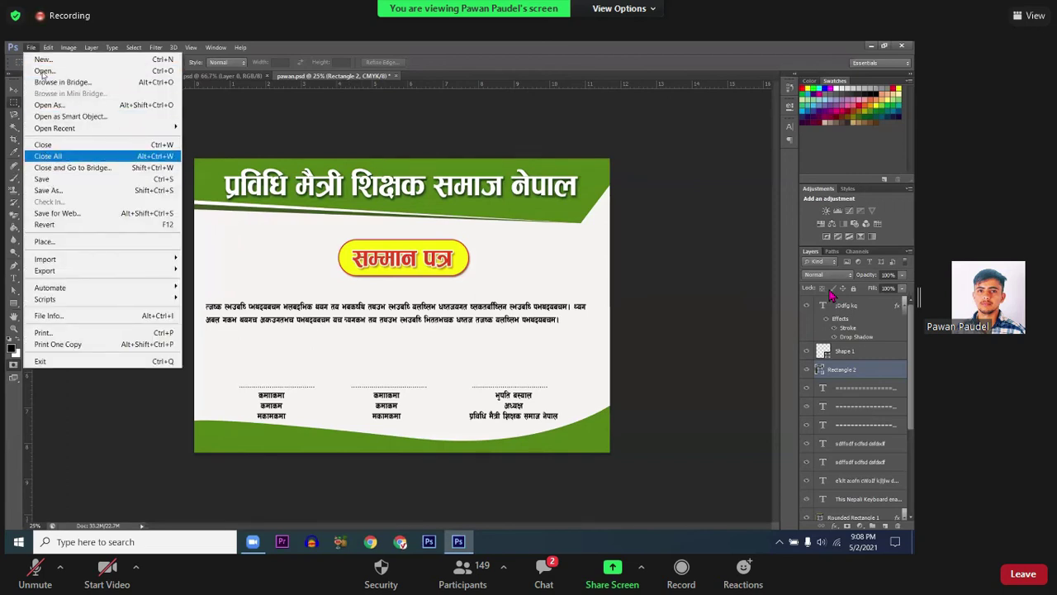
pyautogui.click(46, 180)
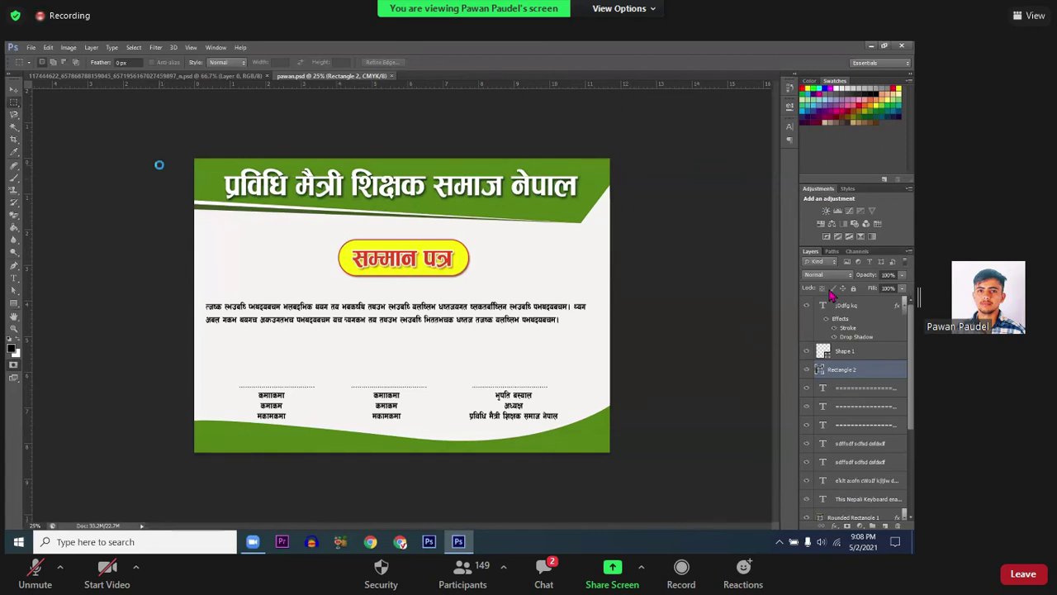
pyautogui.hotkey('ctrl', 'shift', 's')
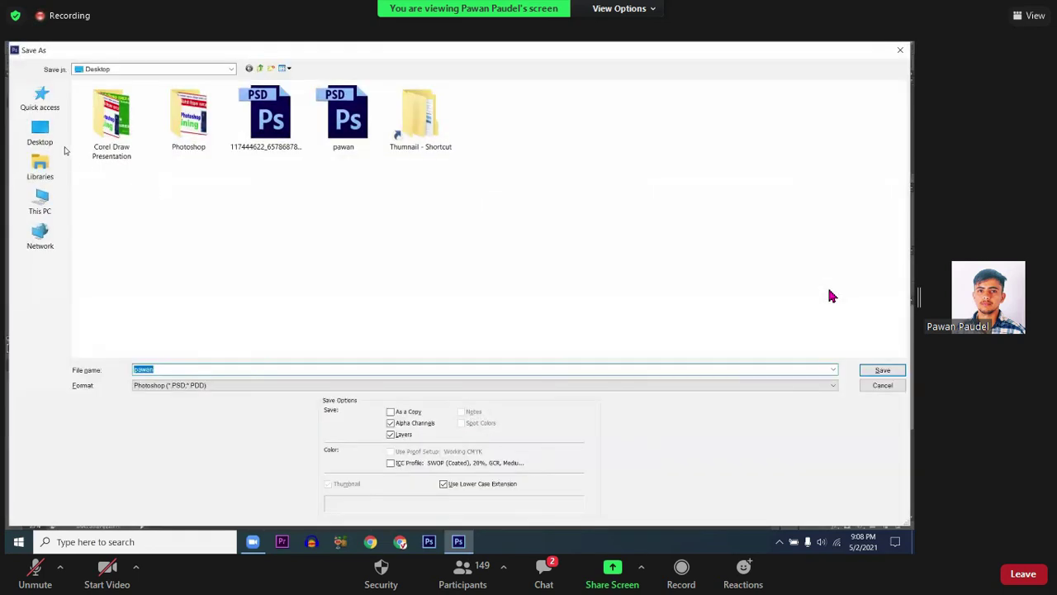
pyautogui.click(50, 142)
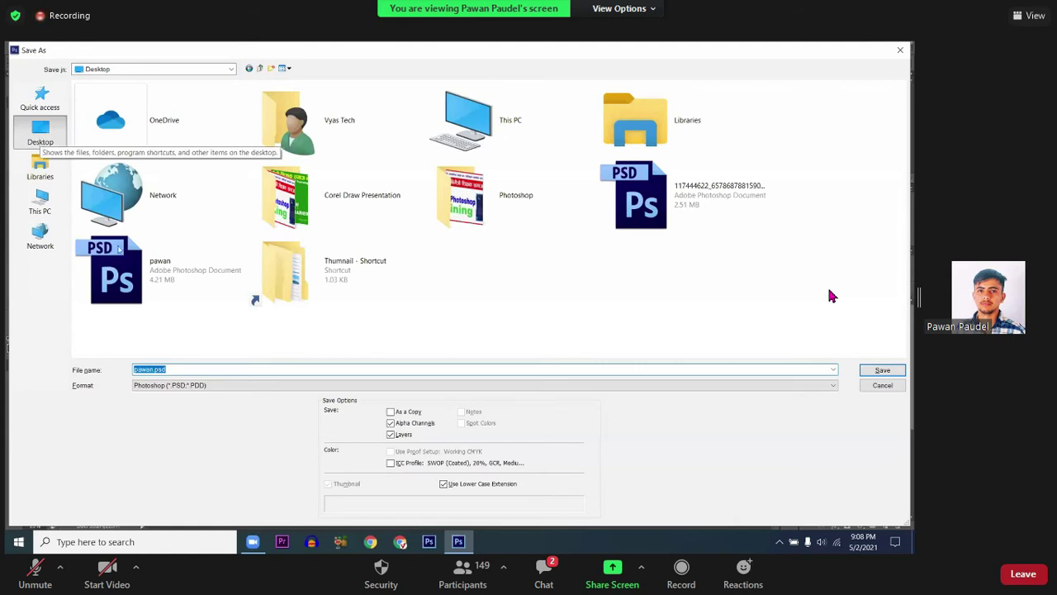
pyautogui.click(195, 387)
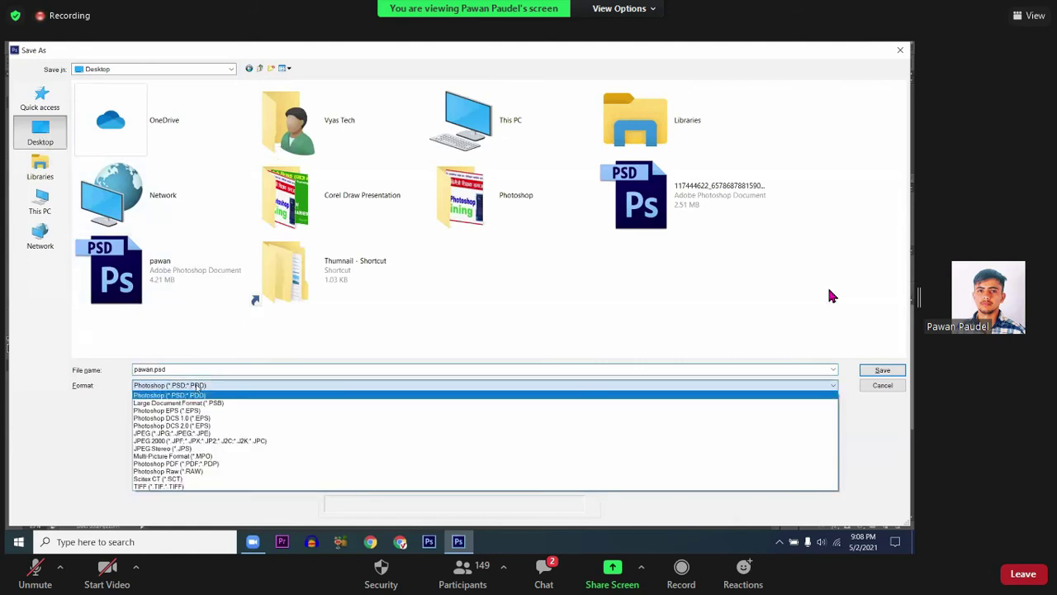
pyautogui.click(198, 385)
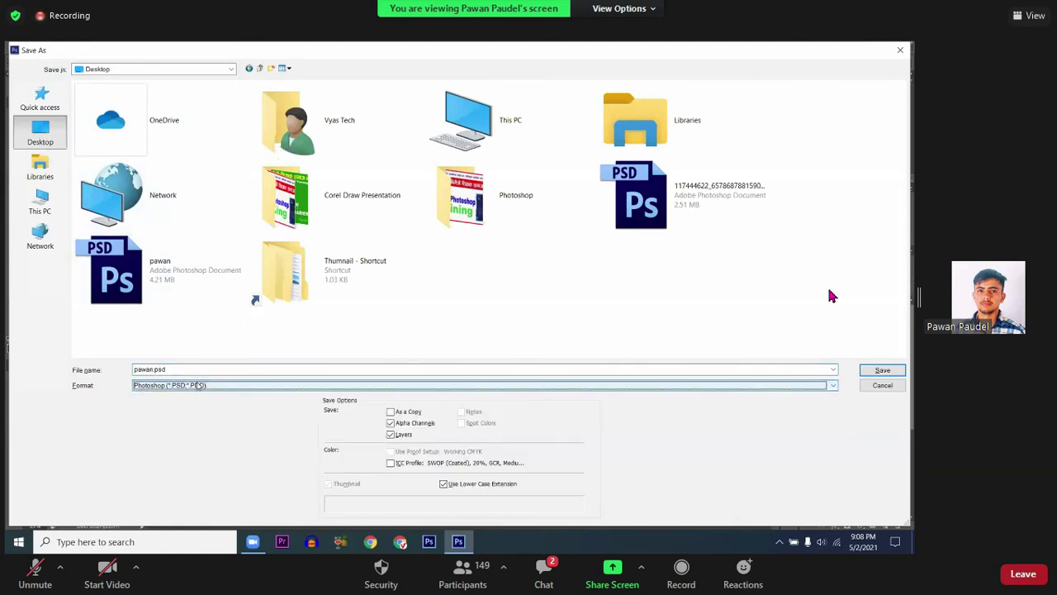
pyautogui.moveTo(215, 261)
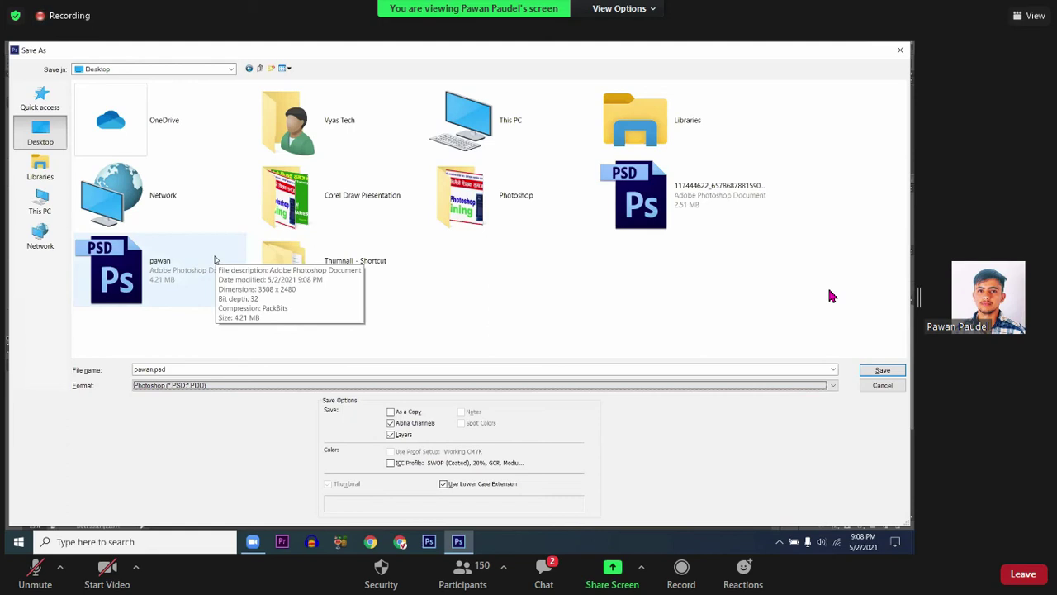
# Step: Briefly try JPEG, return to Photoshop PSD, and save under a short new name
pyautogui.click(196, 385)
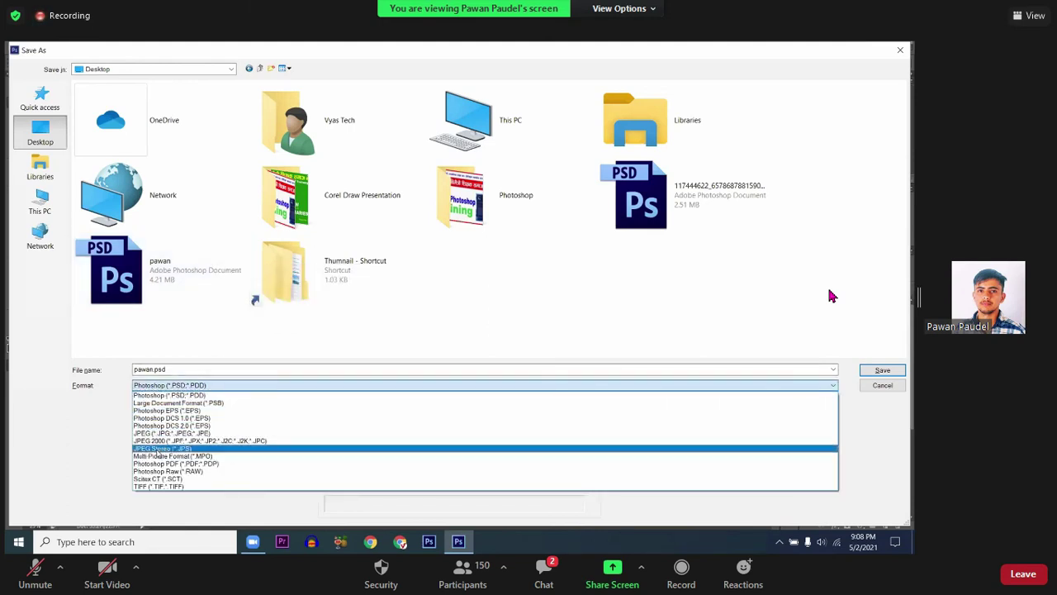
pyautogui.click(168, 434)
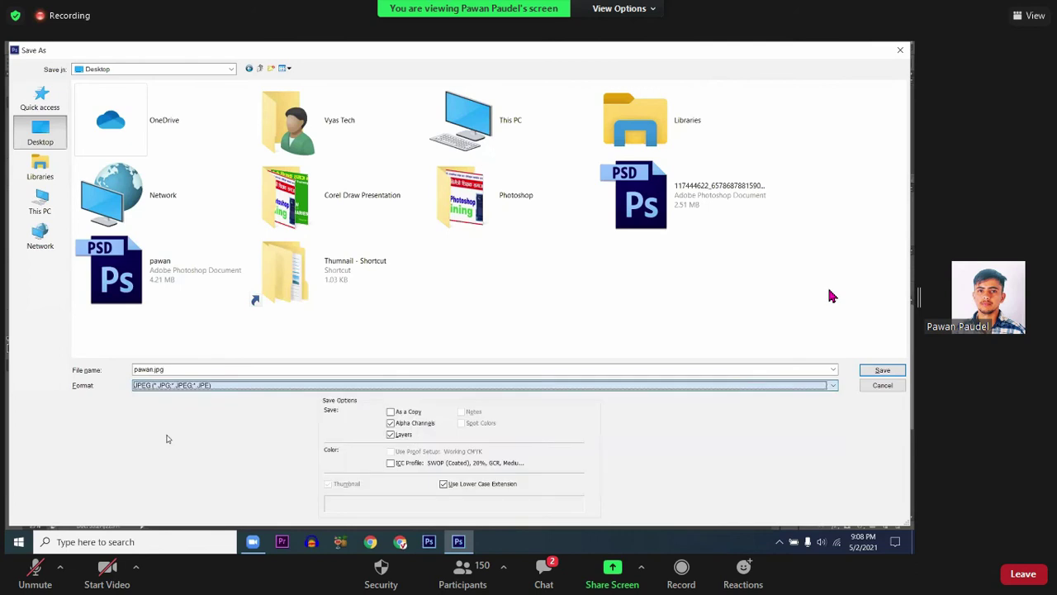
pyautogui.click(197, 387)
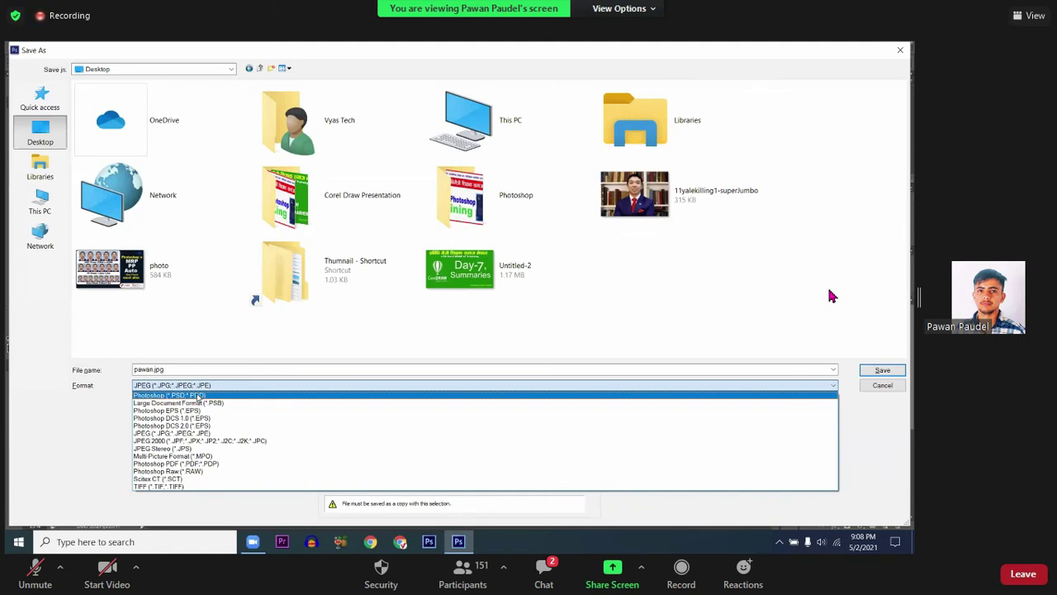
pyautogui.click(198, 396)
pyautogui.click(200, 369)
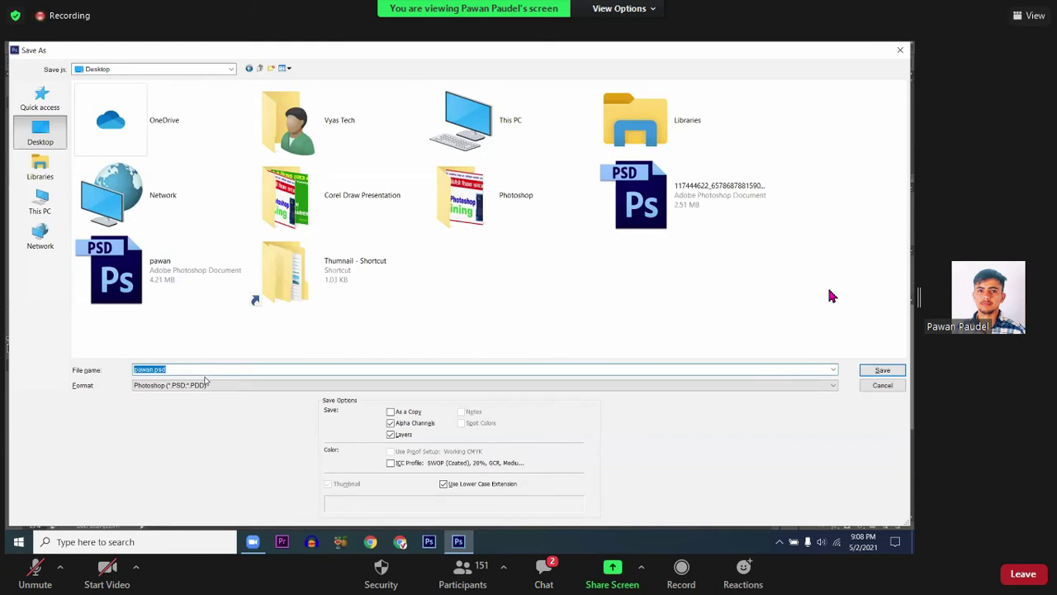
pyautogui.press('BackSpace')
pyautogui.write('28')
pyautogui.press('Return')
pyautogui.press('Return')
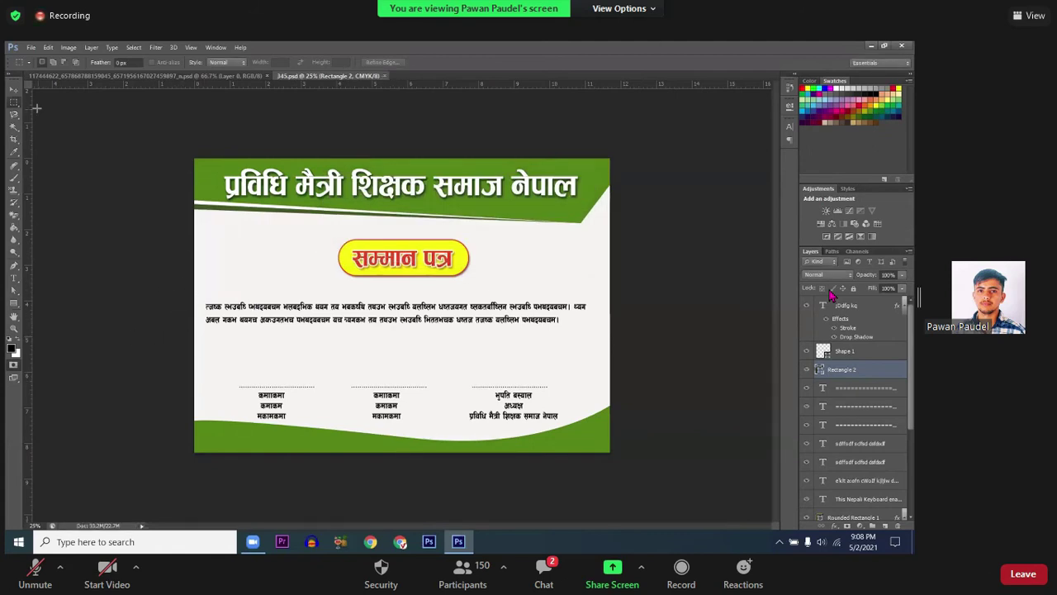
# Step: Save As JPEG, renaming the file 'certificate', to reach the JPEG Options
pyautogui.click(31, 47)
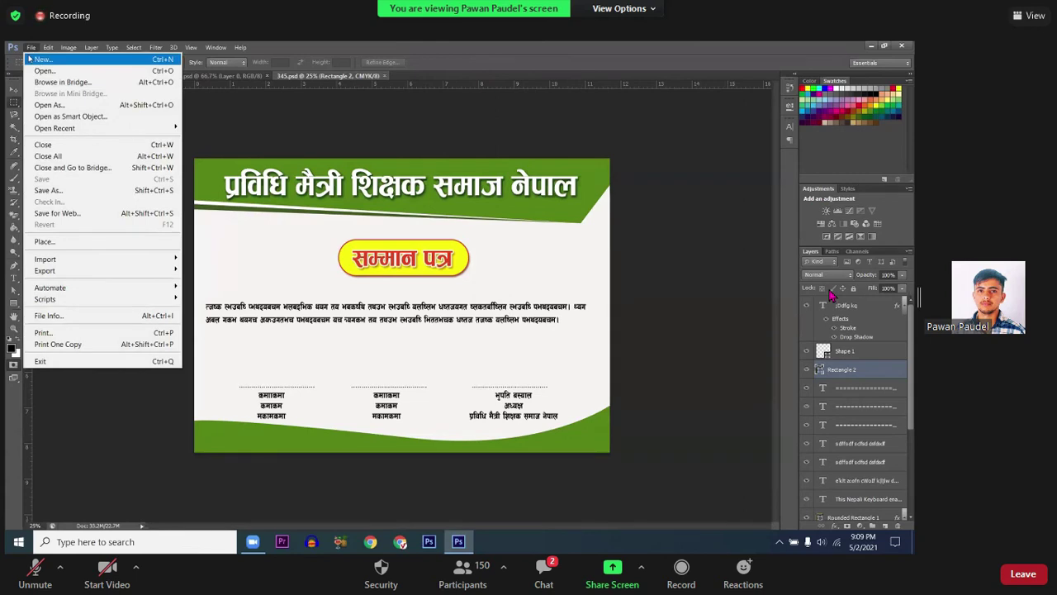
pyautogui.click(48, 191)
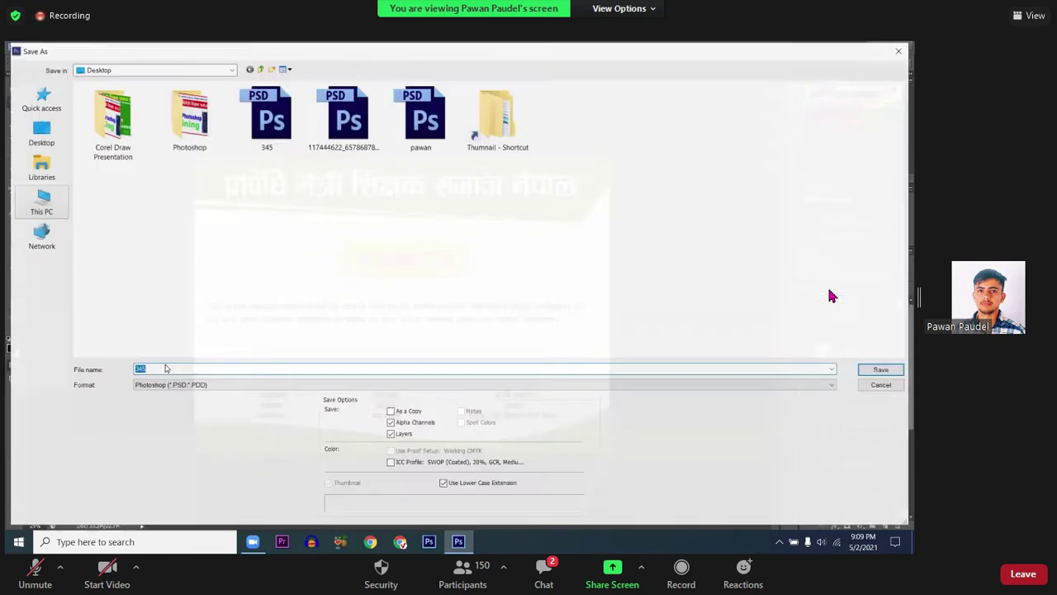
pyautogui.click(176, 388)
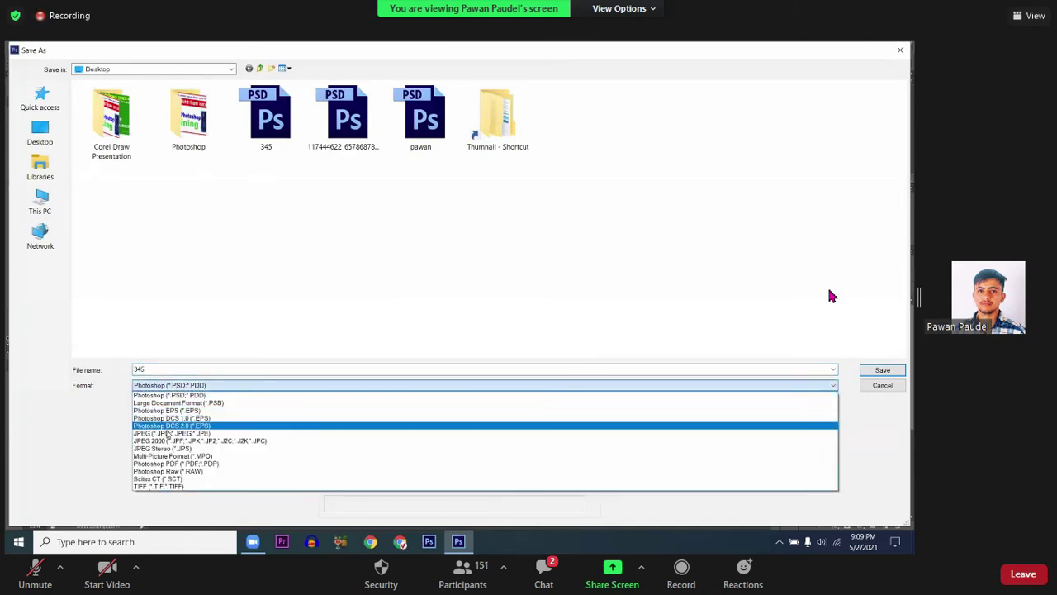
pyautogui.click(174, 436)
pyautogui.doubleClick(172, 368)
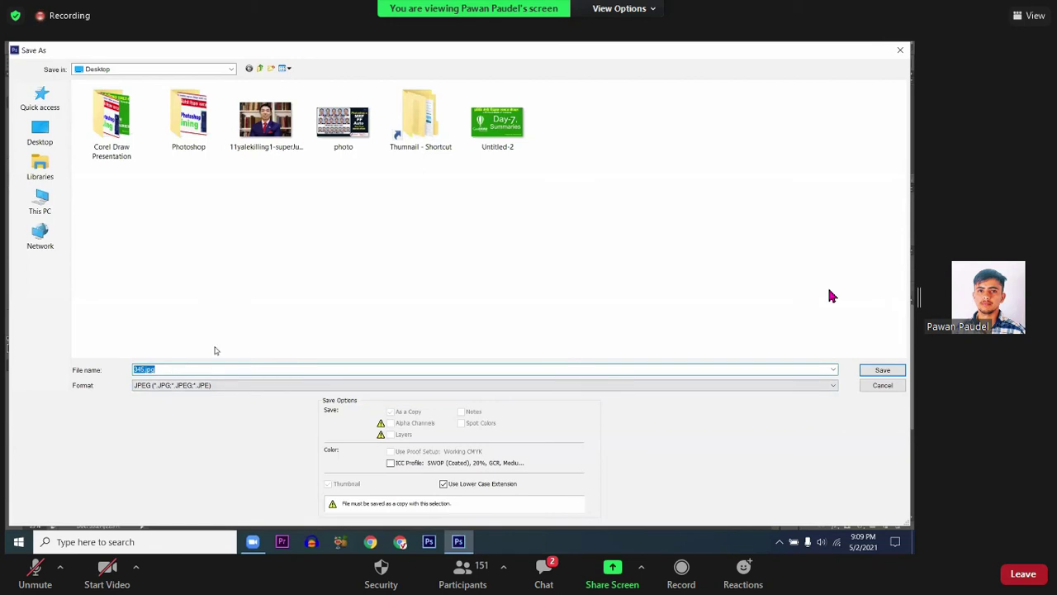
pyautogui.write('certificate')
pyautogui.press('Return')
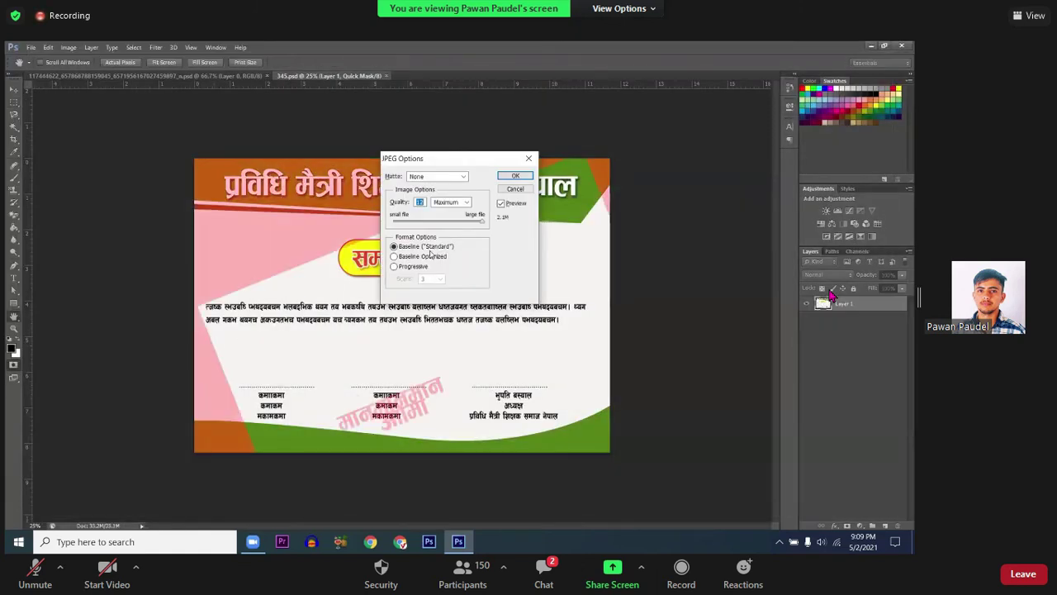
# Step: Accept the JPEG options, preview certificate.jpg in Windows Photos, then return to Photoshop
pyautogui.click(515, 176)
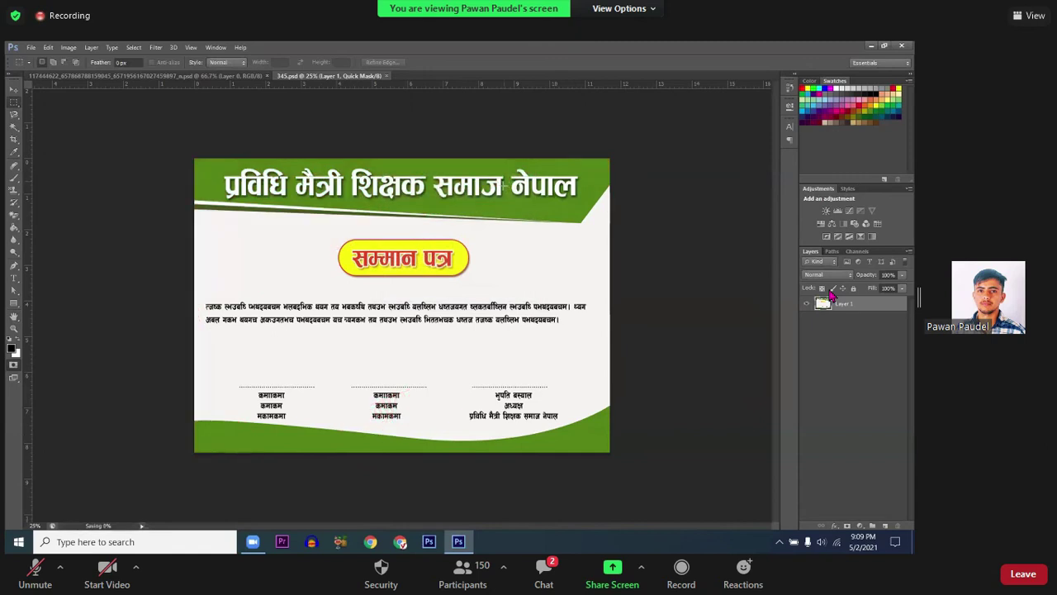
pyautogui.click(867, 46)
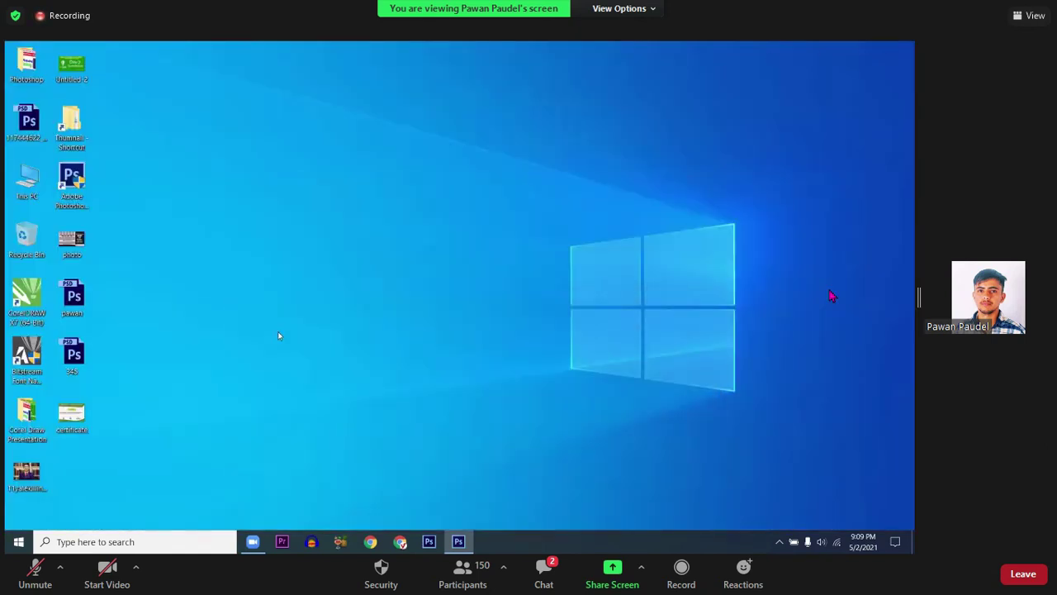
pyautogui.doubleClick(74, 427)
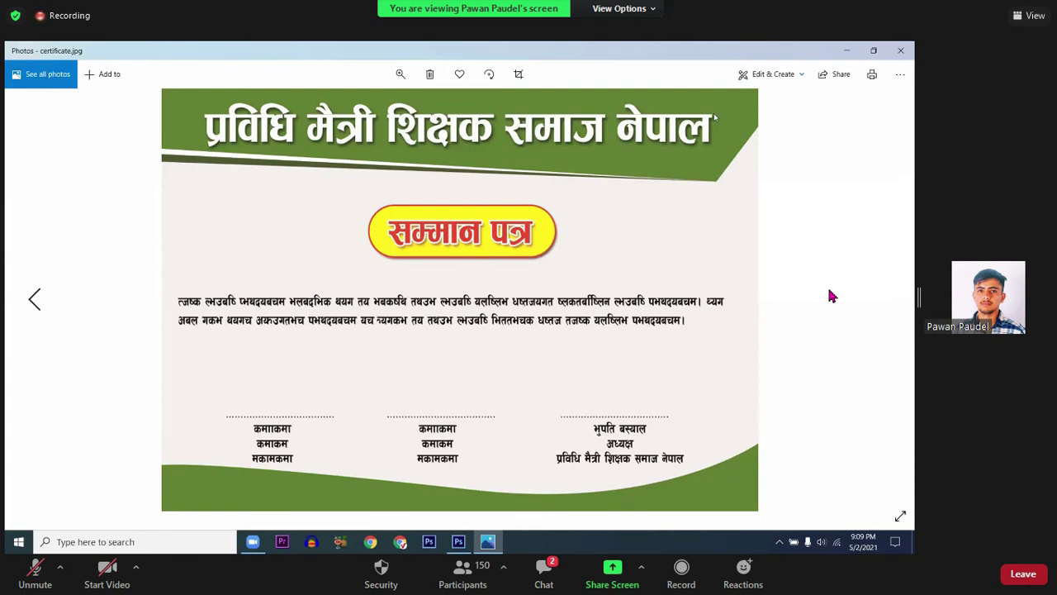
pyautogui.click(900, 50)
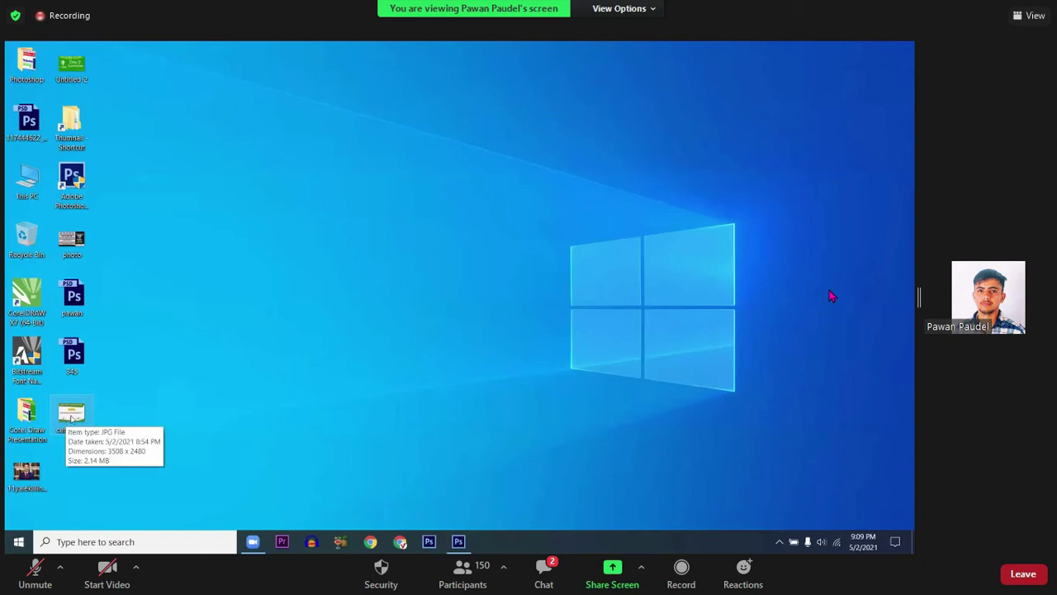
pyautogui.click(458, 542)
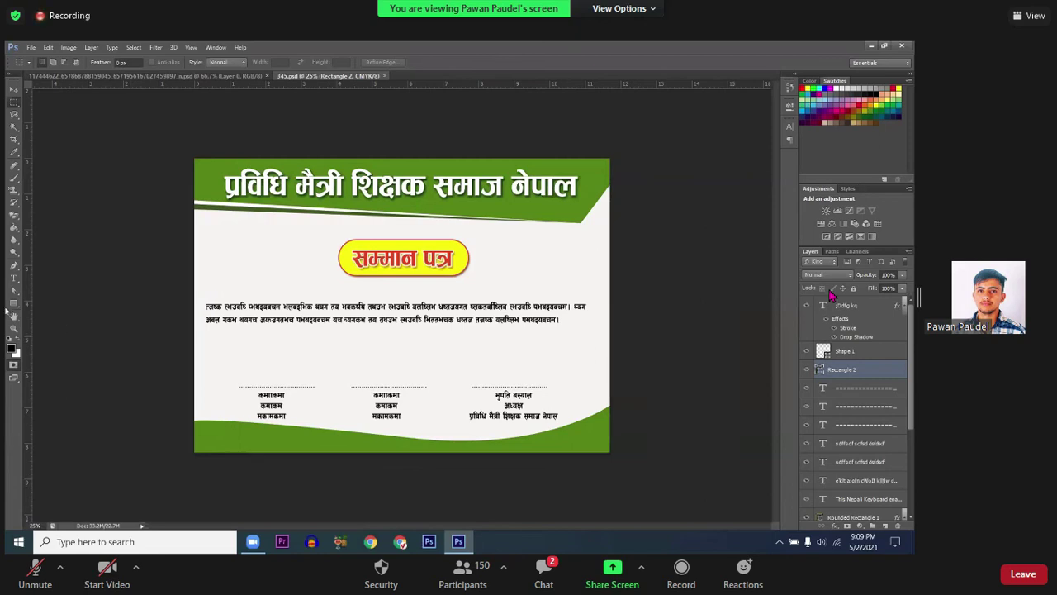
# Step: Draw a small ellipse left of the title badge and try a 10.77 pt cyan outline
pyautogui.click(18, 305)
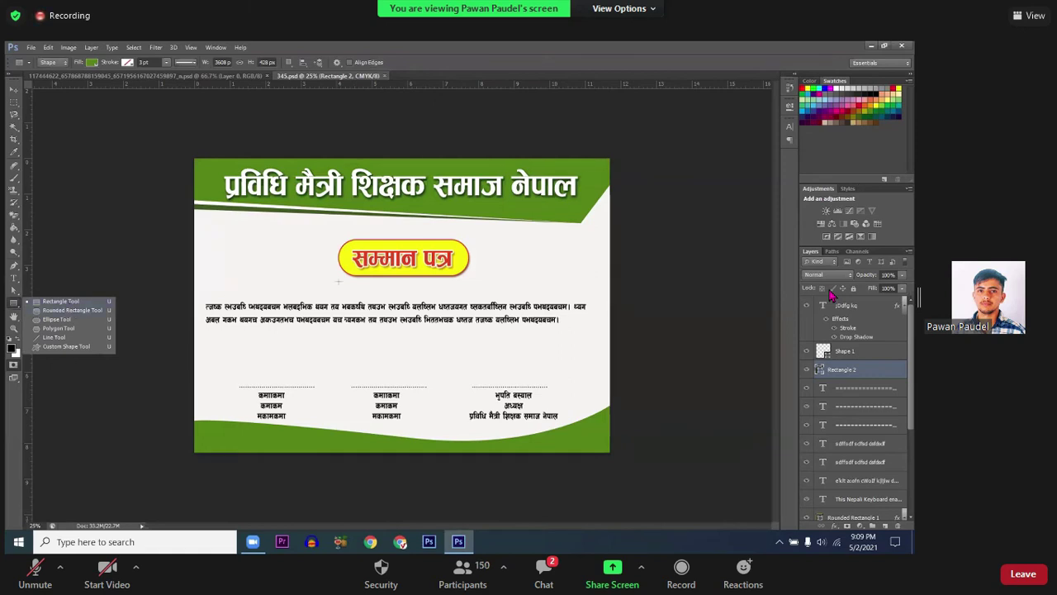
pyautogui.click(81, 322)
pyautogui.moveTo(252, 252)
pyautogui.mouseDown()
pyautogui.moveTo(309, 294)
pyautogui.moveTo(264, 246)
pyautogui.mouseUp()
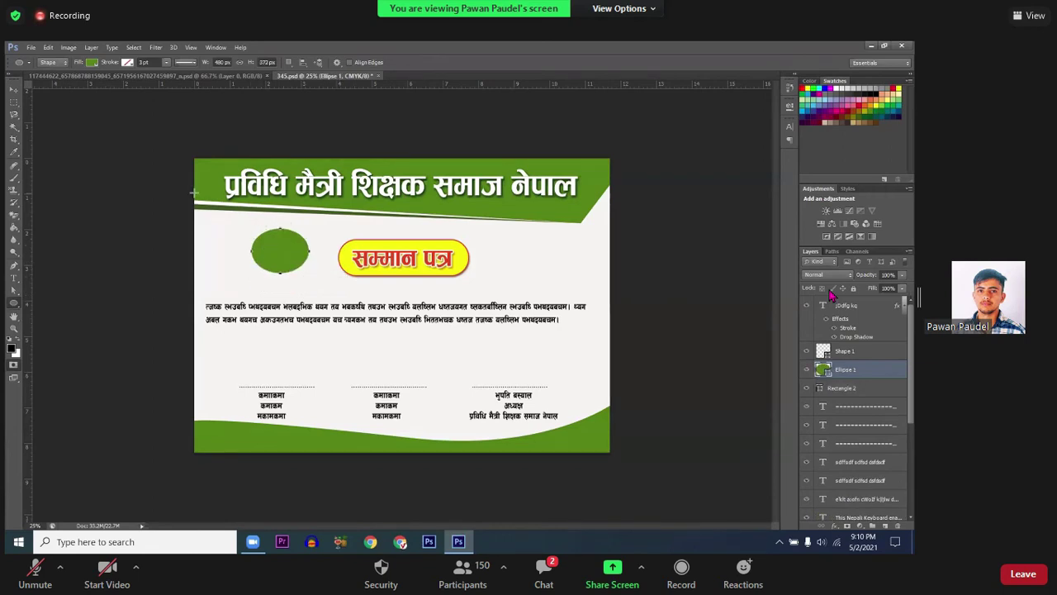
pyautogui.click(93, 64)
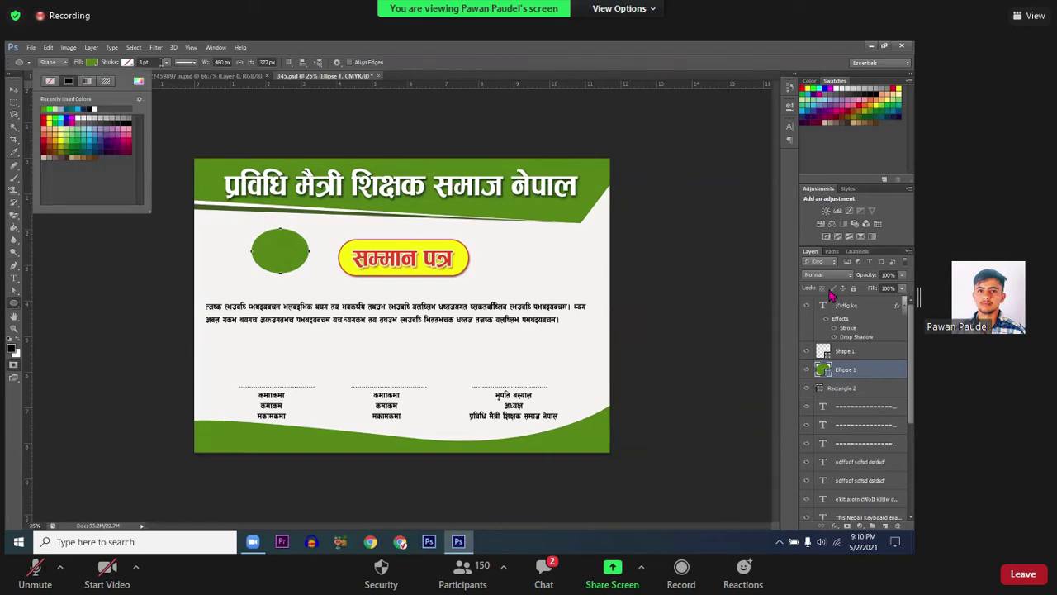
pyautogui.click(175, 64)
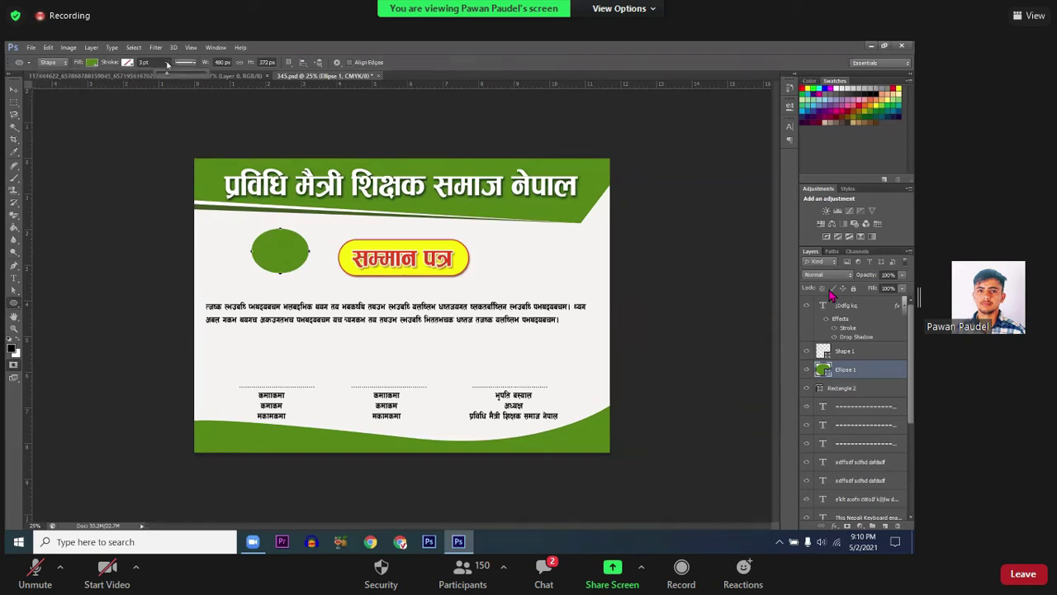
pyautogui.moveTo(169, 74); pyautogui.dragTo(176, 76)
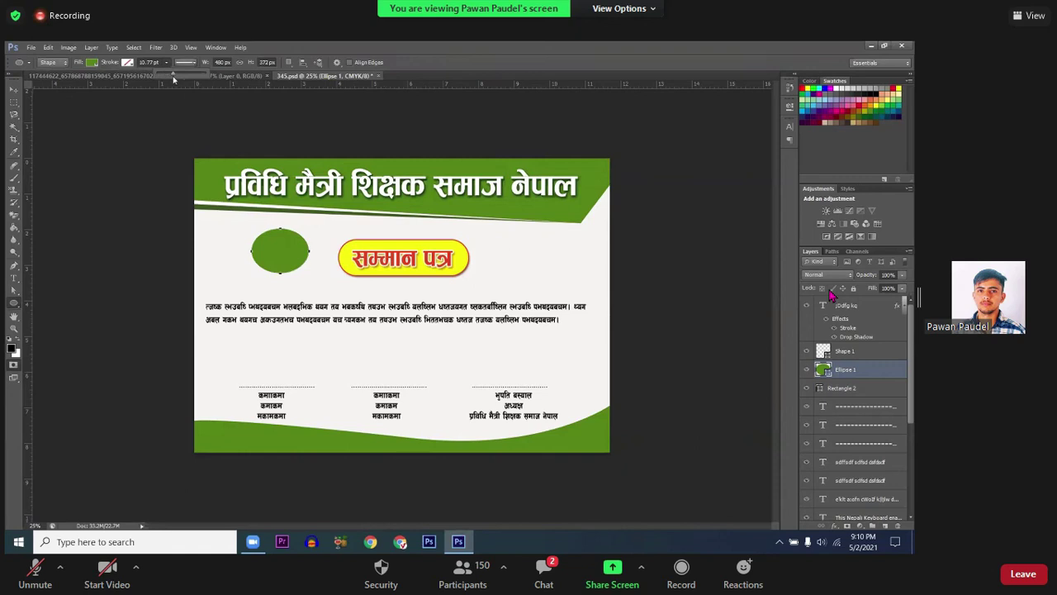
pyautogui.click(128, 63)
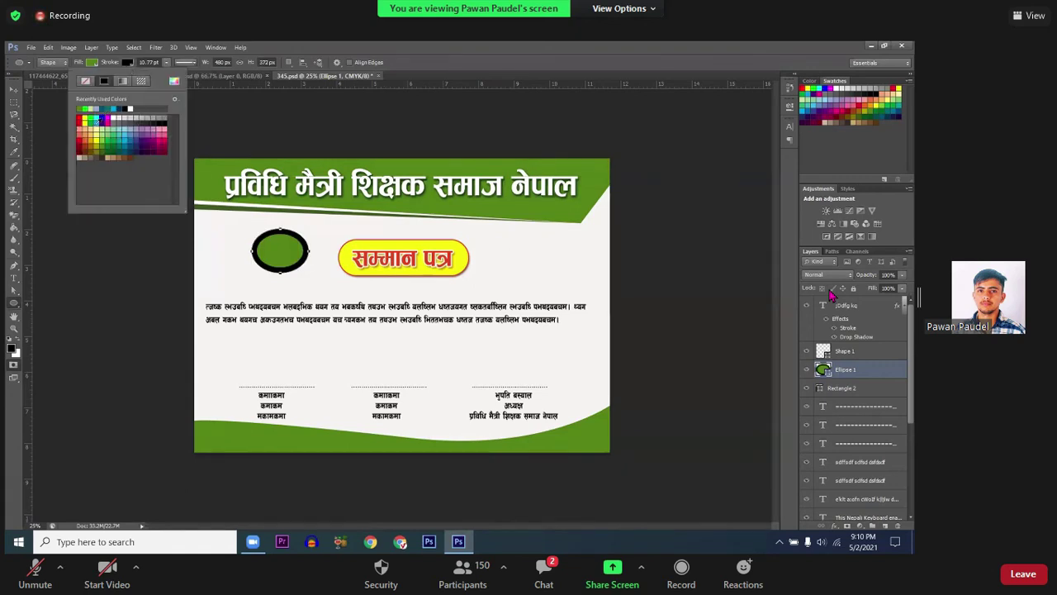
pyautogui.click(96, 129)
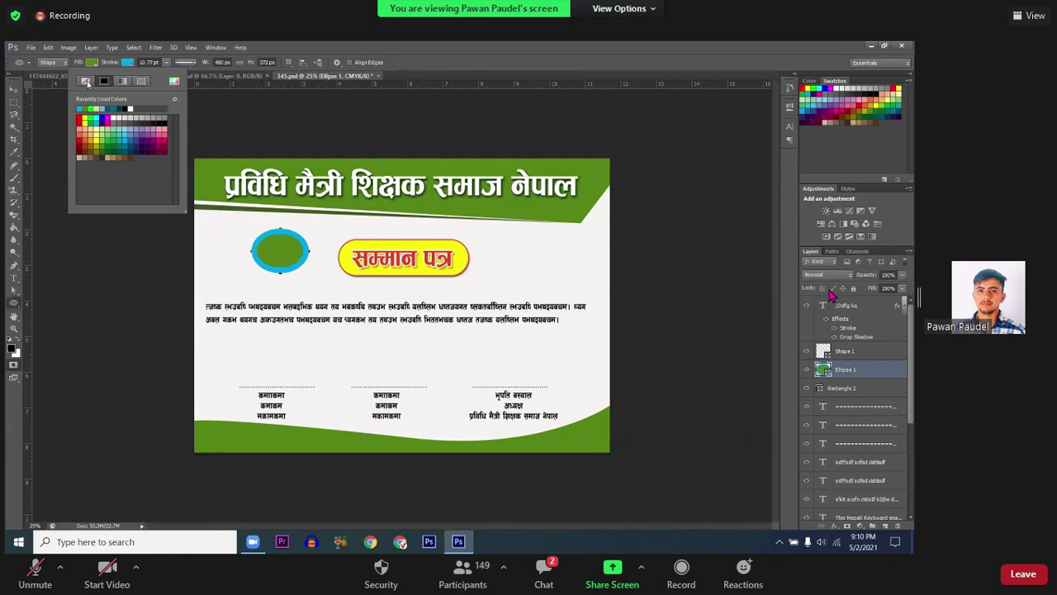
# Step: Remove the ellipse's fill and give it a solid cyan outline under 1 pt
pyautogui.click(87, 83)
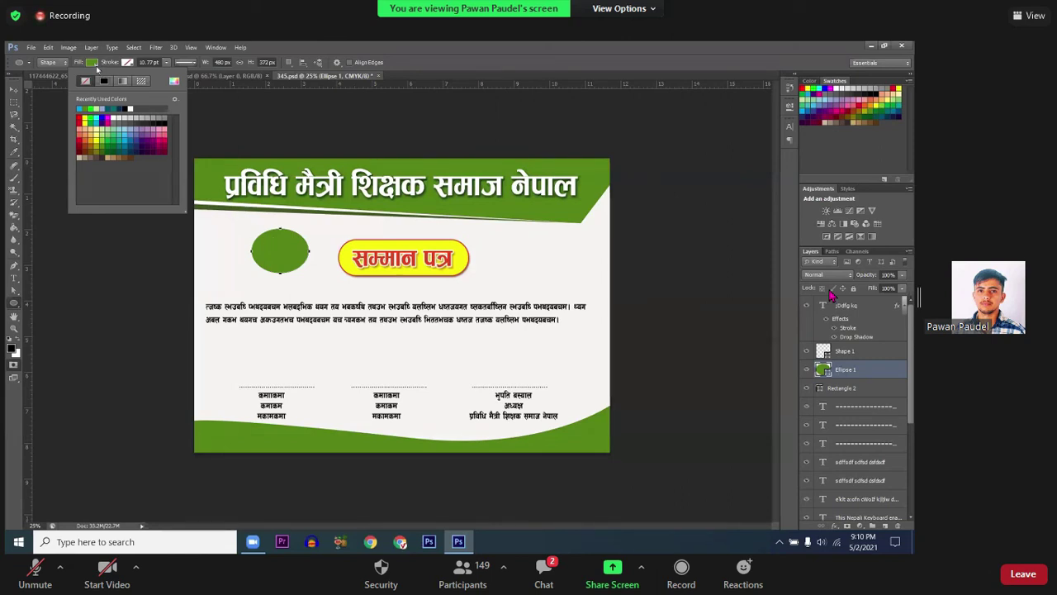
pyautogui.click(91, 62)
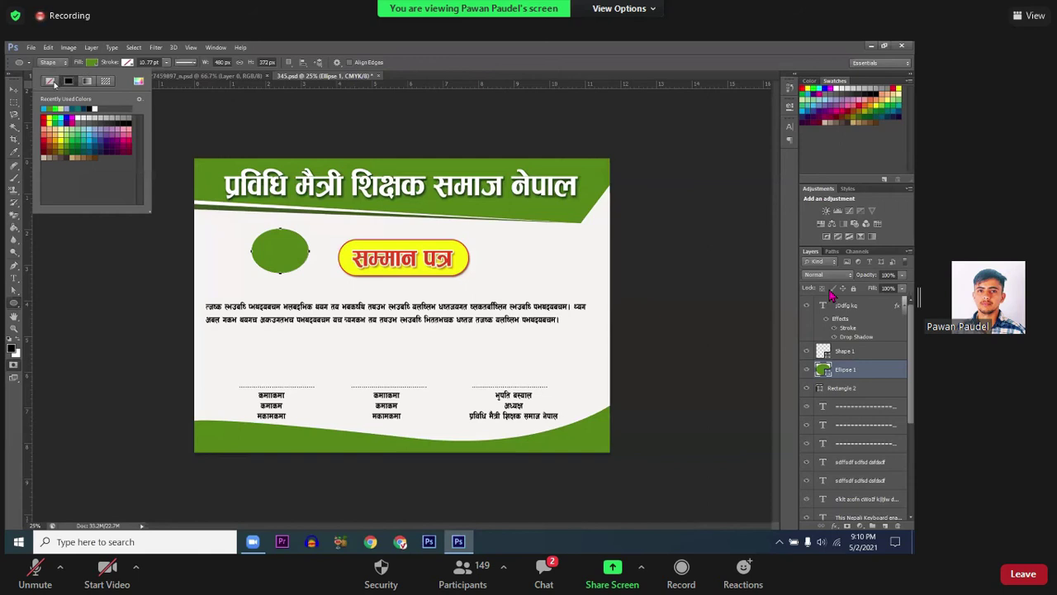
pyautogui.click(51, 81)
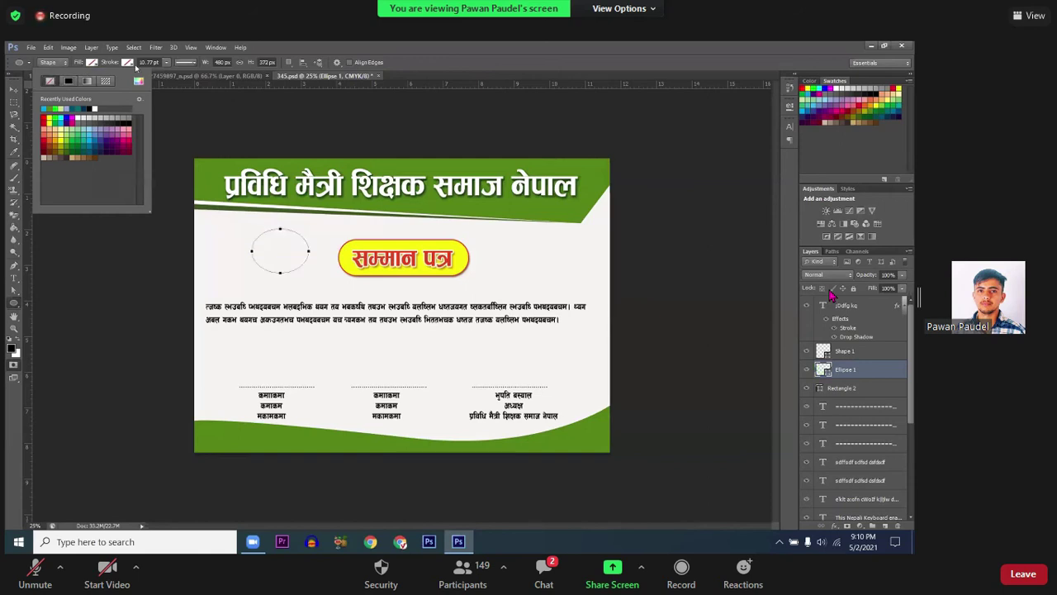
pyautogui.click(128, 62)
pyautogui.click(104, 83)
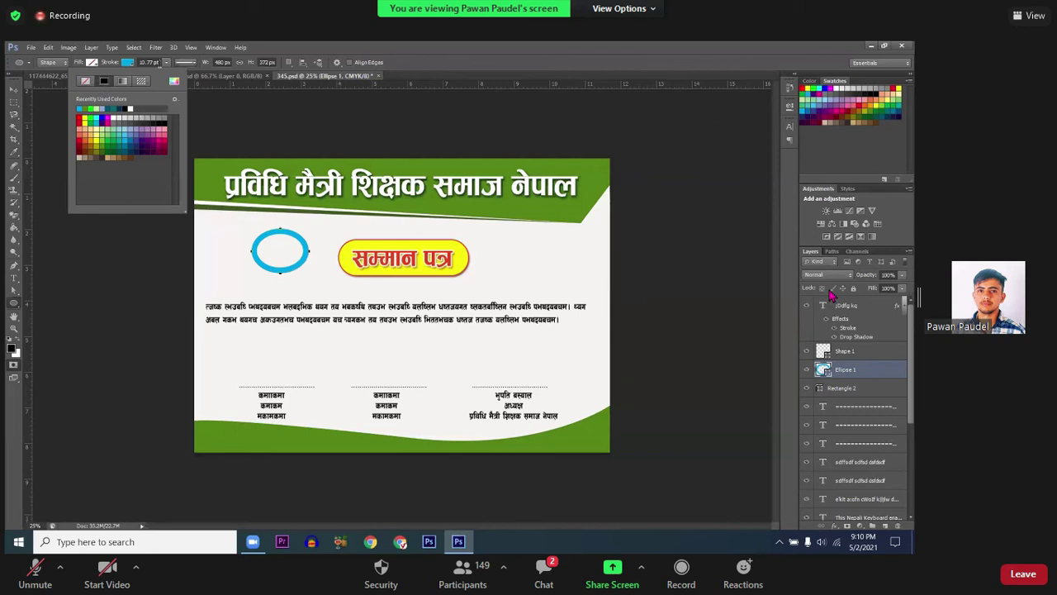
pyautogui.click(161, 72)
pyautogui.moveTo(161, 71); pyautogui.dragTo(160, 75)
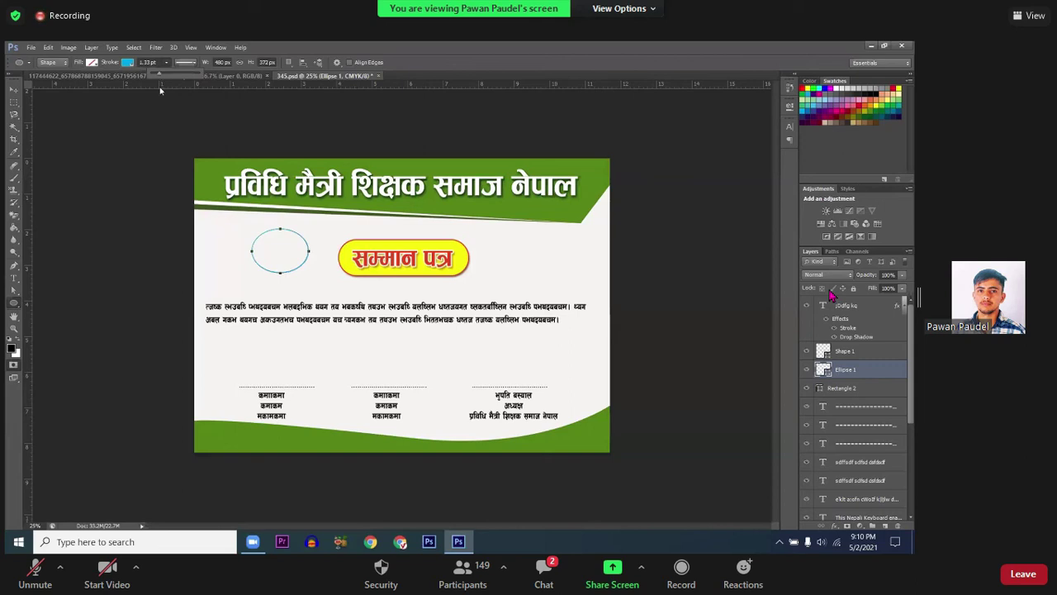
pyautogui.rightClick(13, 304)
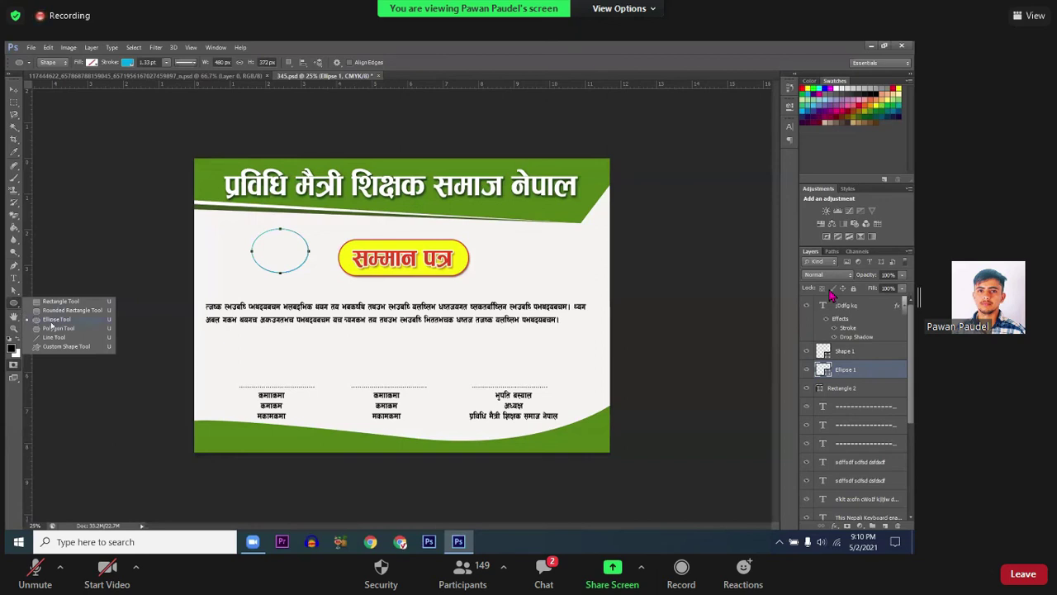
pyautogui.press('Escape')
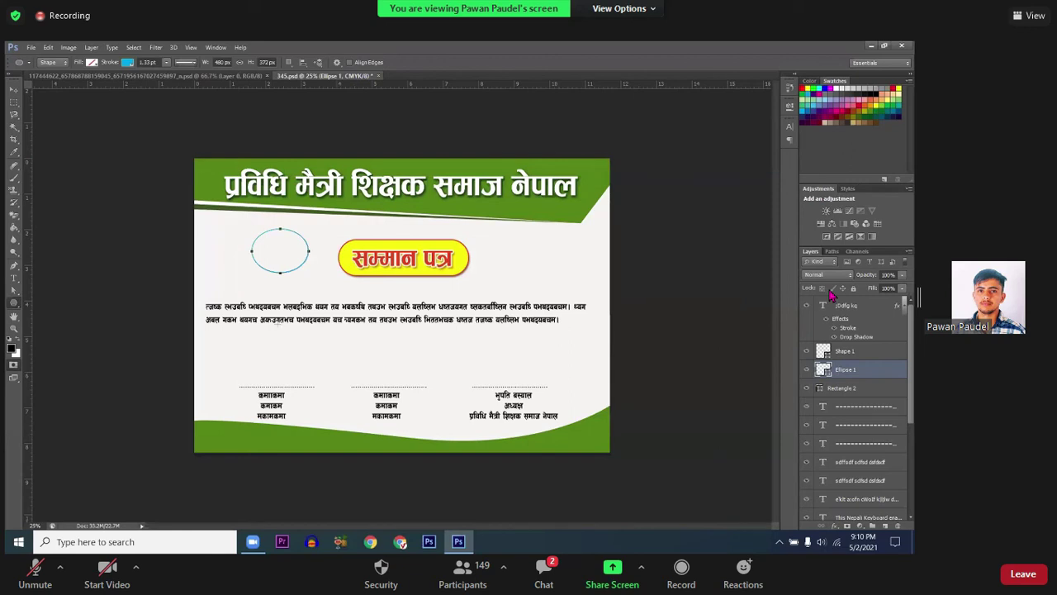
pyautogui.moveTo(320, 340); pyautogui.dragTo(372, 376)
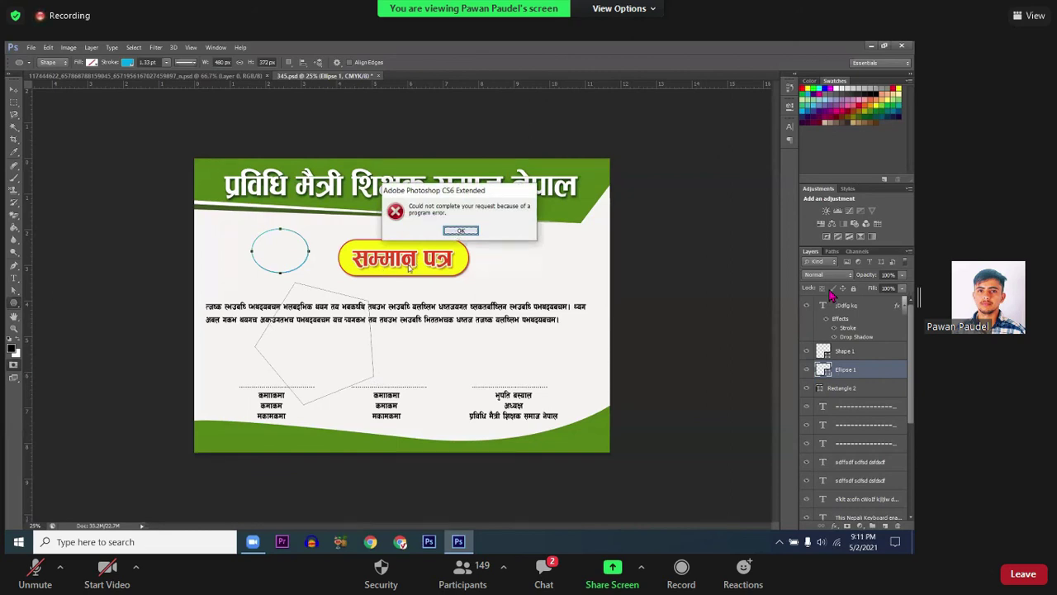
pyautogui.click(458, 230)
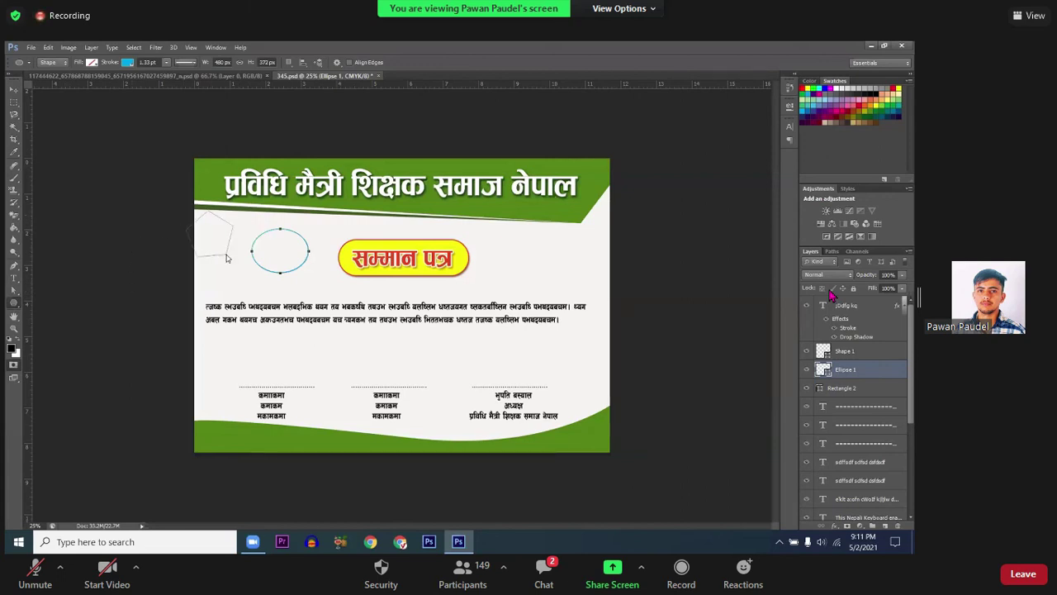
pyautogui.click(229, 258)
pyautogui.press('Return')
pyautogui.rightClick(15, 306)
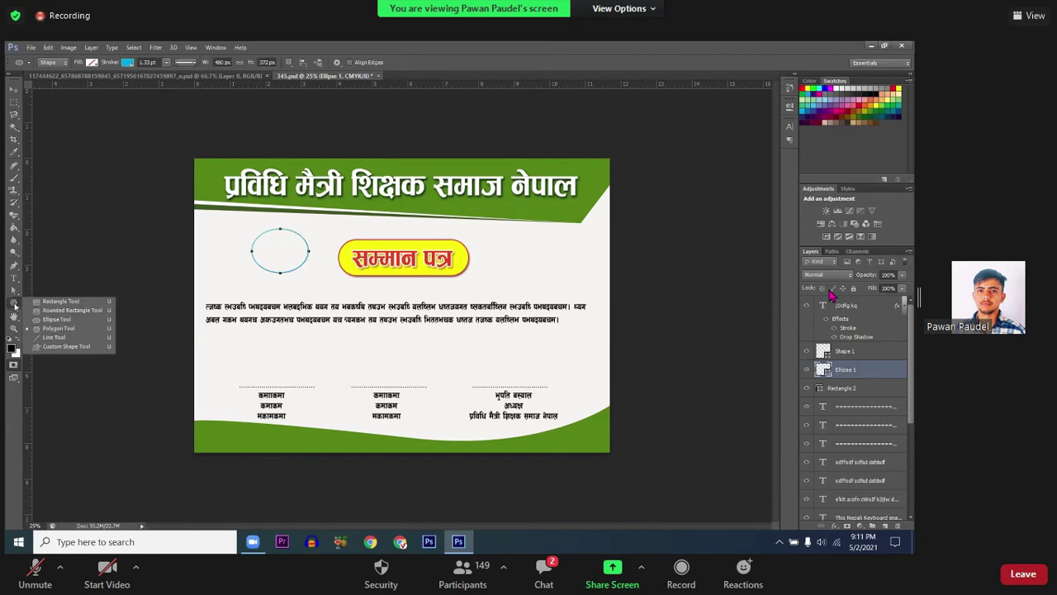
pyautogui.click(55, 338)
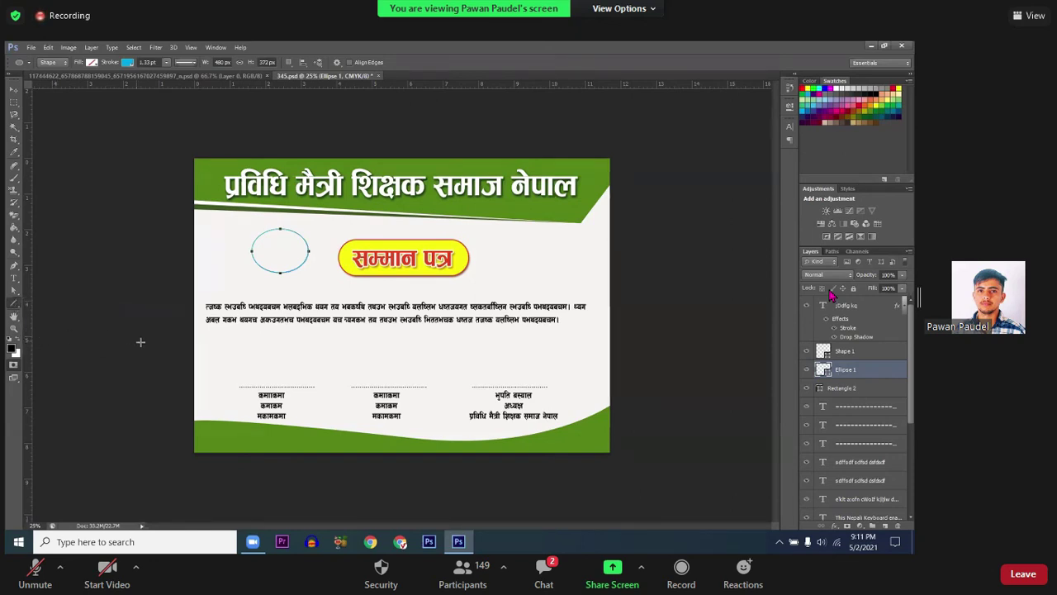
pyautogui.moveTo(259, 352); pyautogui.dragTo(382, 351)
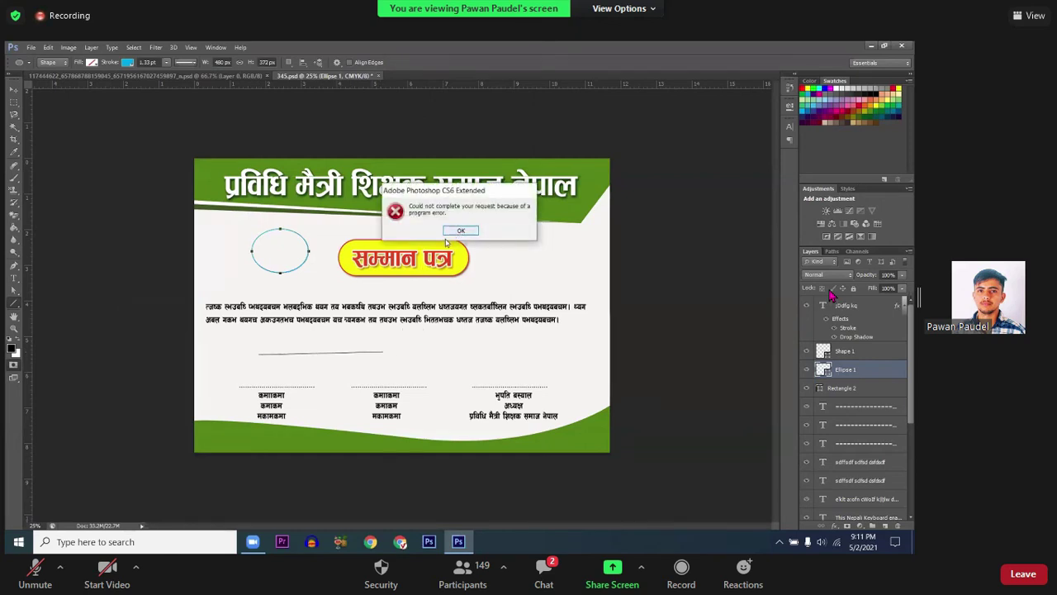
pyautogui.click(453, 233)
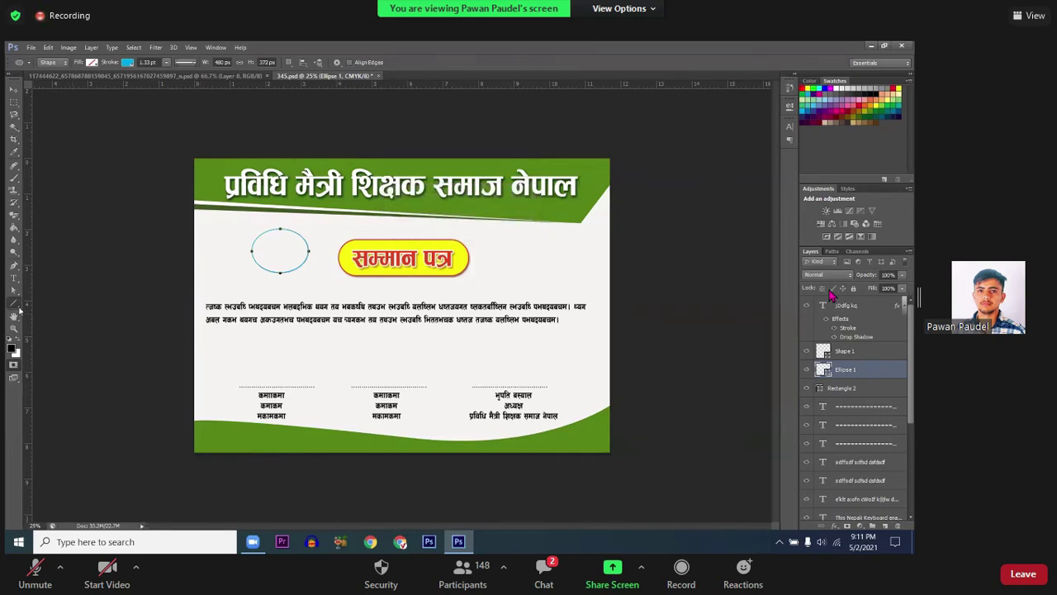
pyautogui.rightClick(14, 303)
pyautogui.click(54, 338)
pyautogui.moveTo(322, 365); pyautogui.dragTo(397, 366)
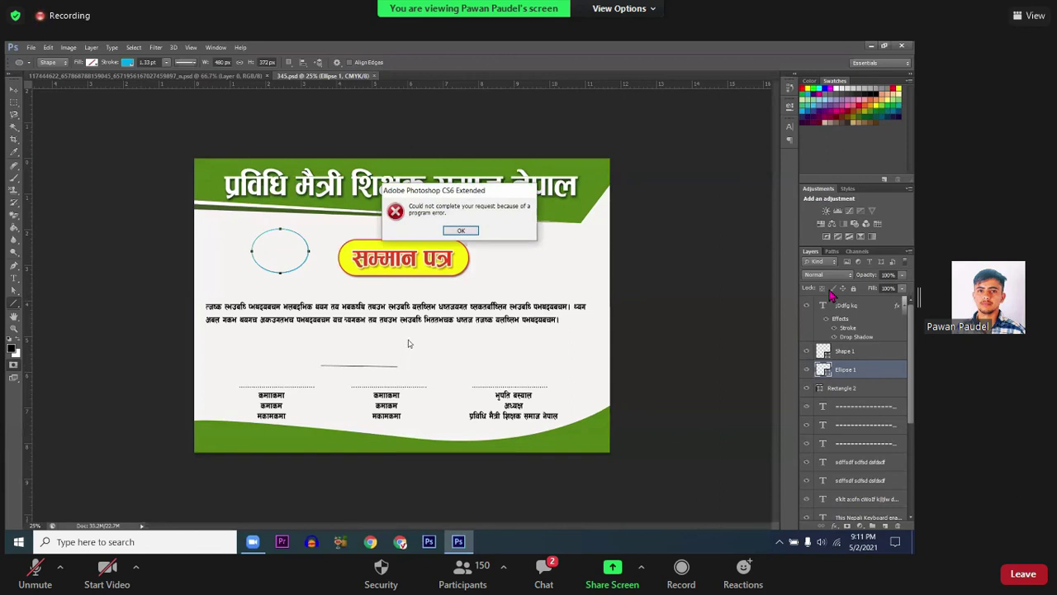
pyautogui.click(461, 231)
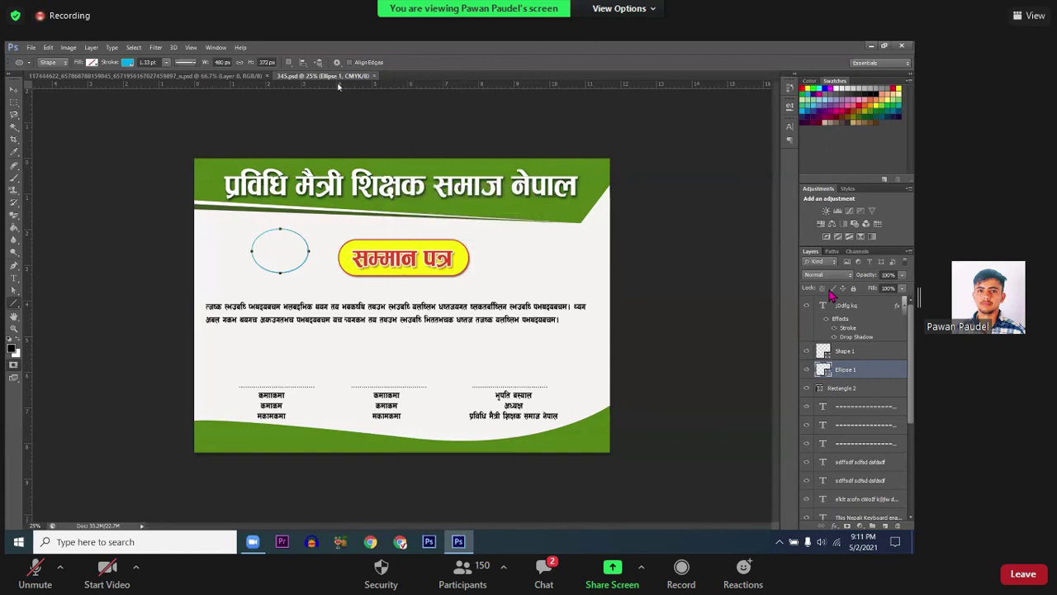
# Step: Close the other photo's document tab, leaving only 345.psd open
pyautogui.click(270, 75)
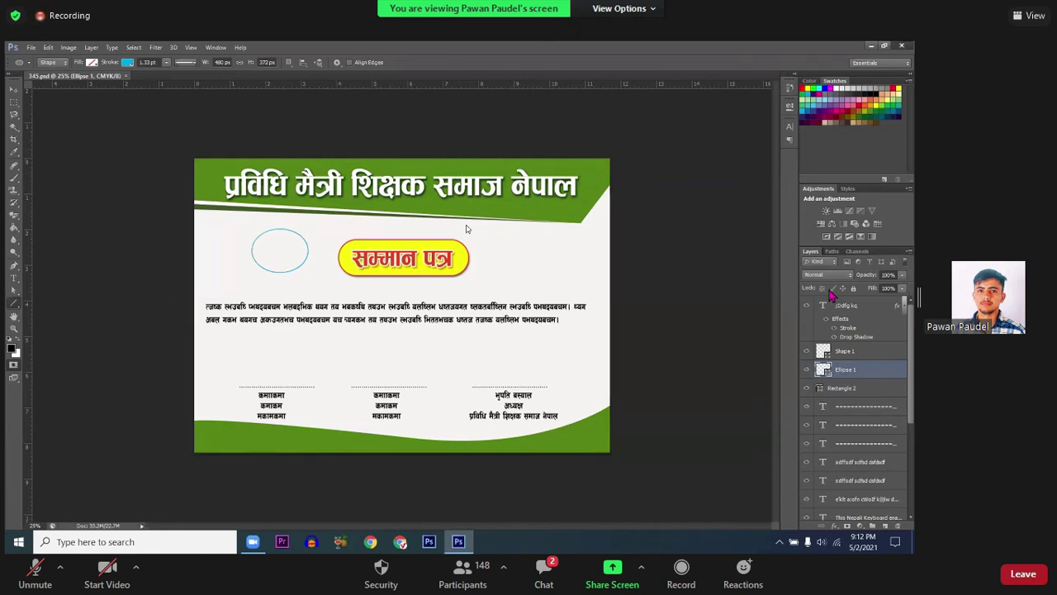
# Step: Show the desktop, refresh it several times, and relaunch Adobe Photoshop CS6 from its shortcut
pyautogui.press('super+d')
pyautogui.rightClick(407, 163)
pyautogui.click(387, 216)
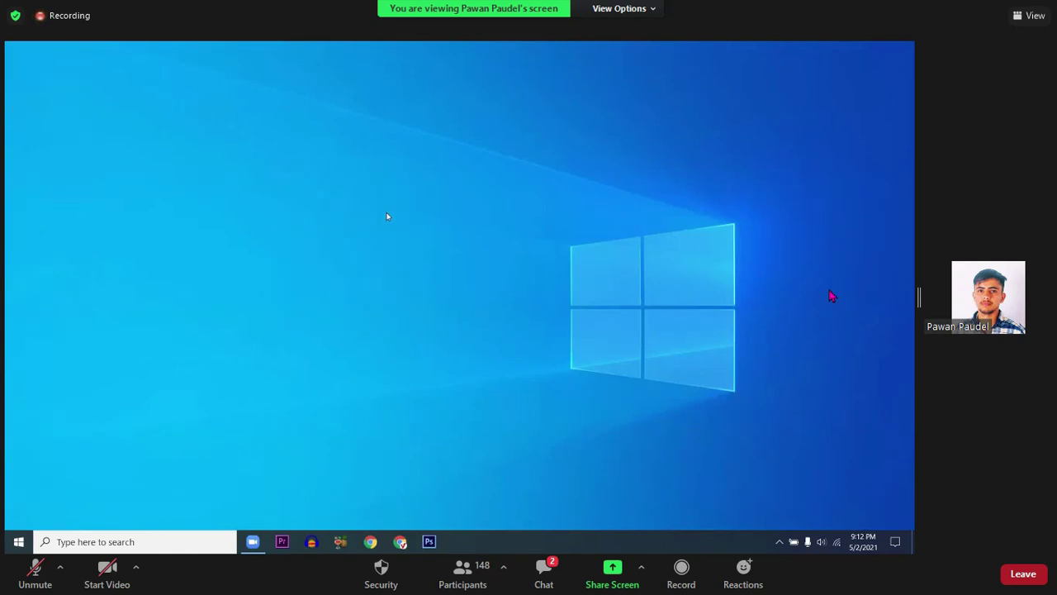
pyautogui.press('F5')
pyautogui.press('F5')
pyautogui.rightClick(398, 170)
pyautogui.click(384, 222)
pyautogui.press('F5')
pyautogui.press('F5')
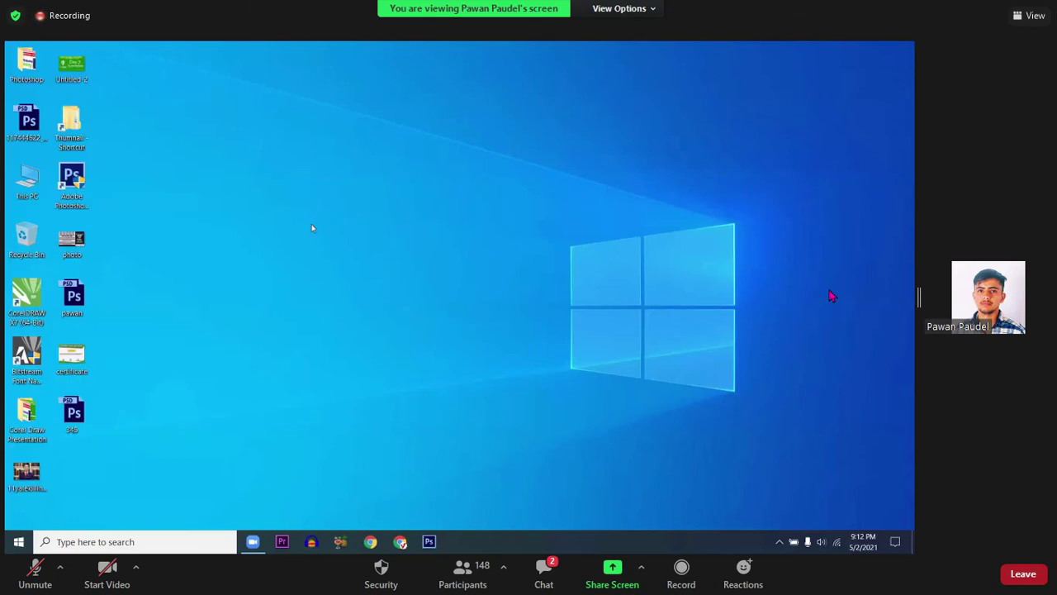
pyautogui.click(76, 187)
pyautogui.press('Return')
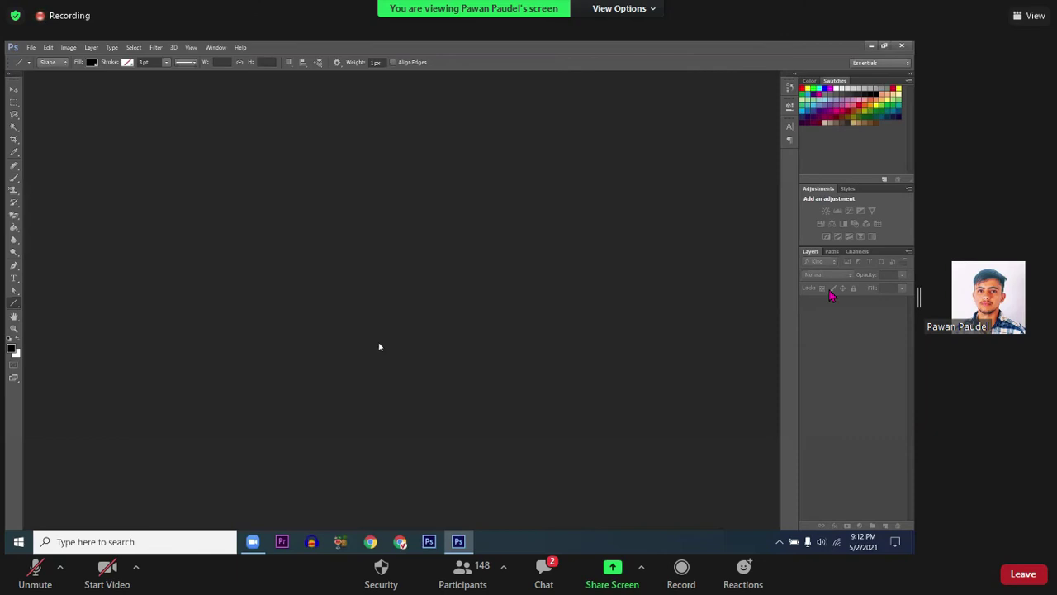
# Step: Dismiss the Open dialog, create a default A4 document, and rotate it 90° CW
pyautogui.doubleClick(394, 306)
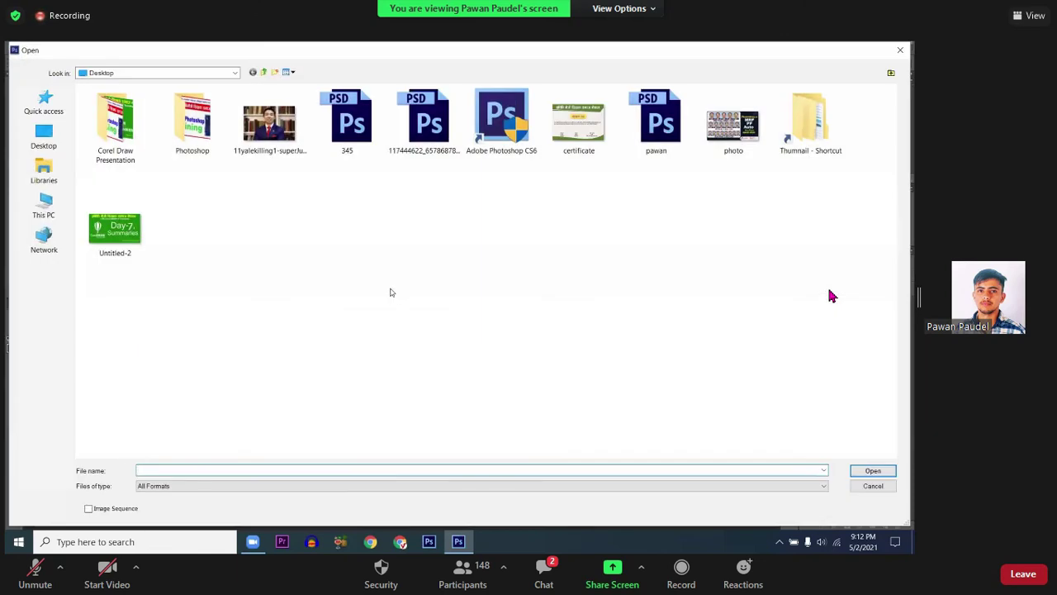
pyautogui.press('Escape')
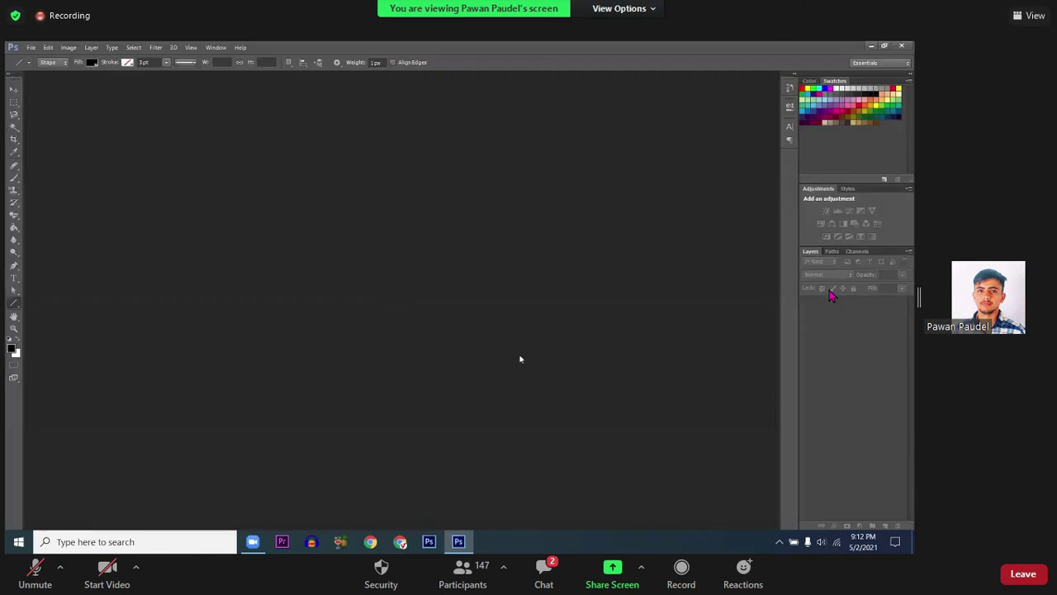
pyautogui.click(31, 47)
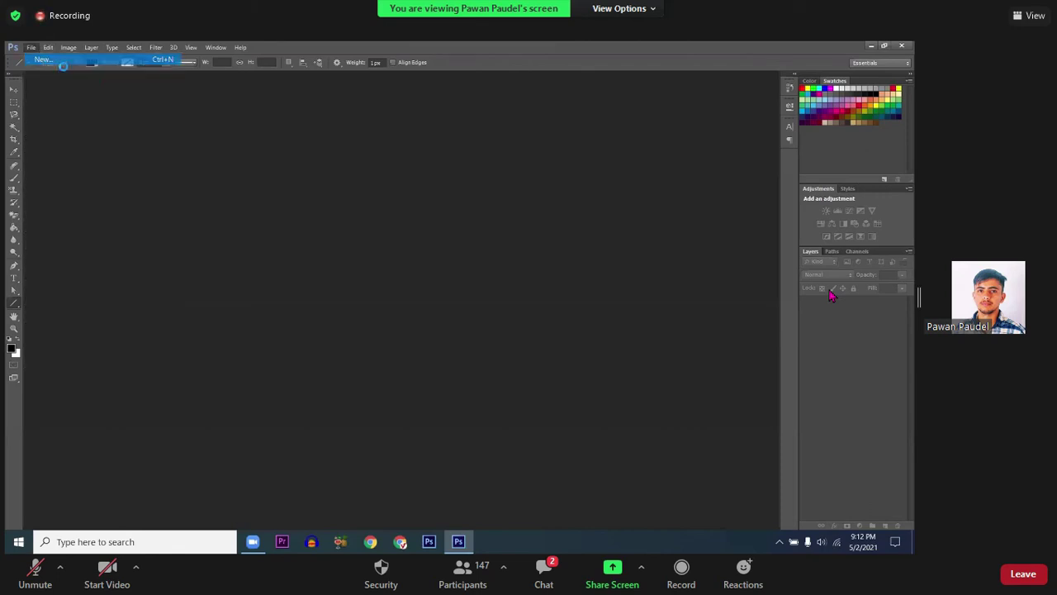
pyautogui.click(554, 172)
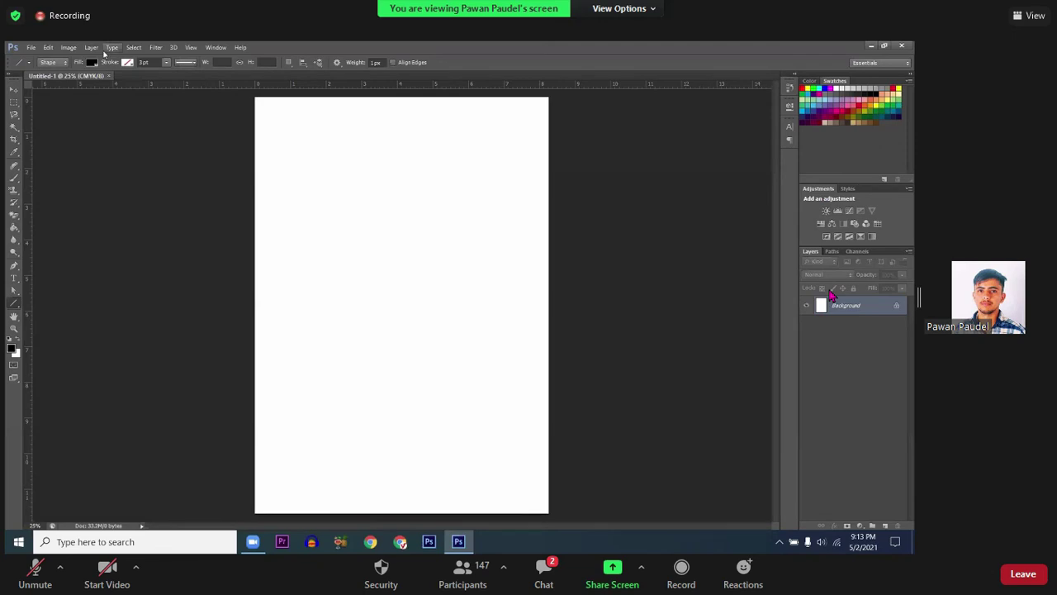
pyautogui.click(73, 48)
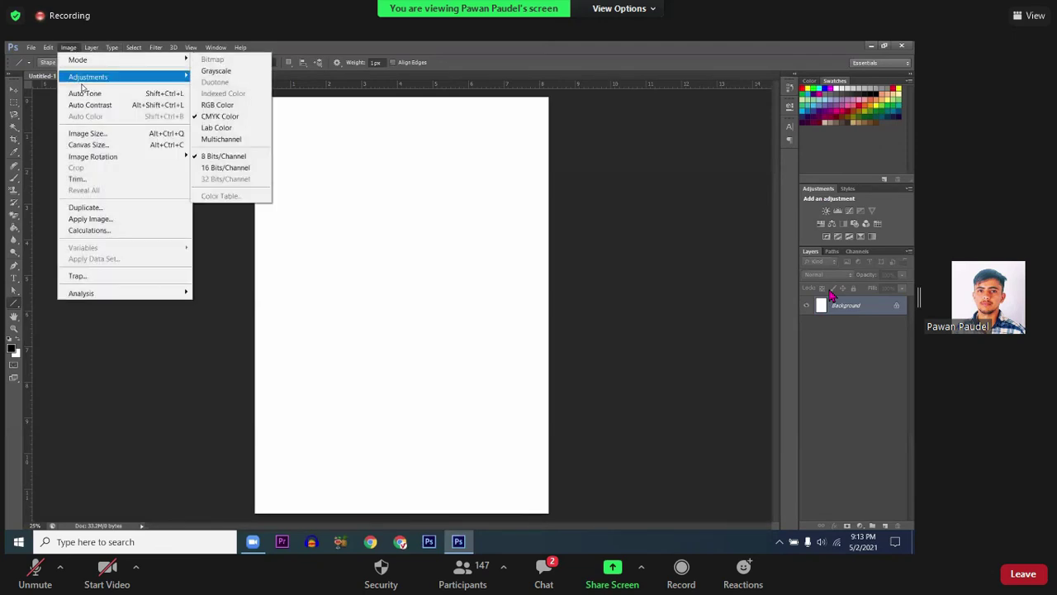
pyautogui.moveTo(93, 156)
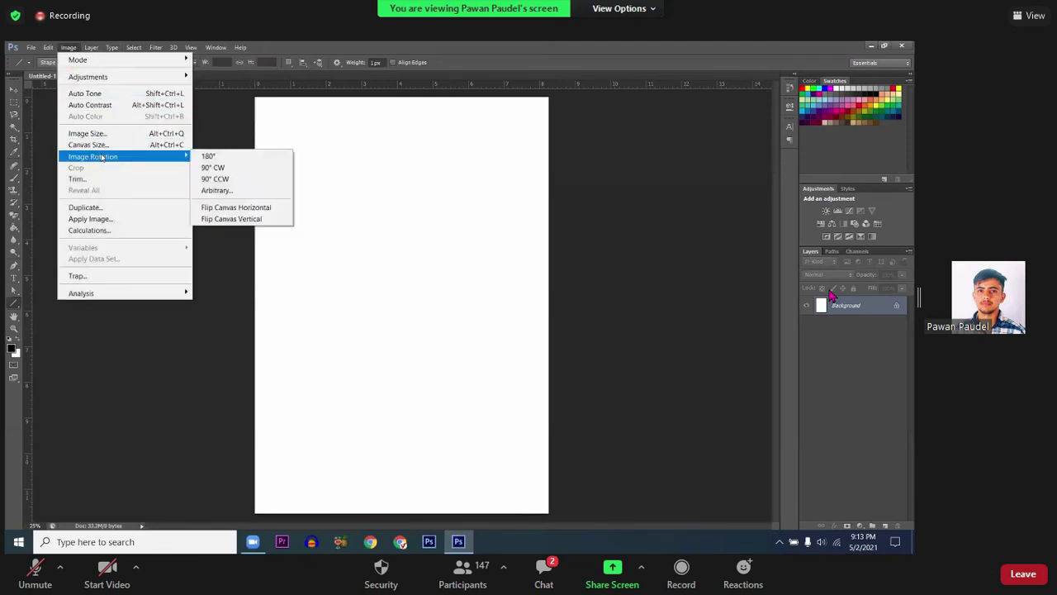
pyautogui.click(216, 167)
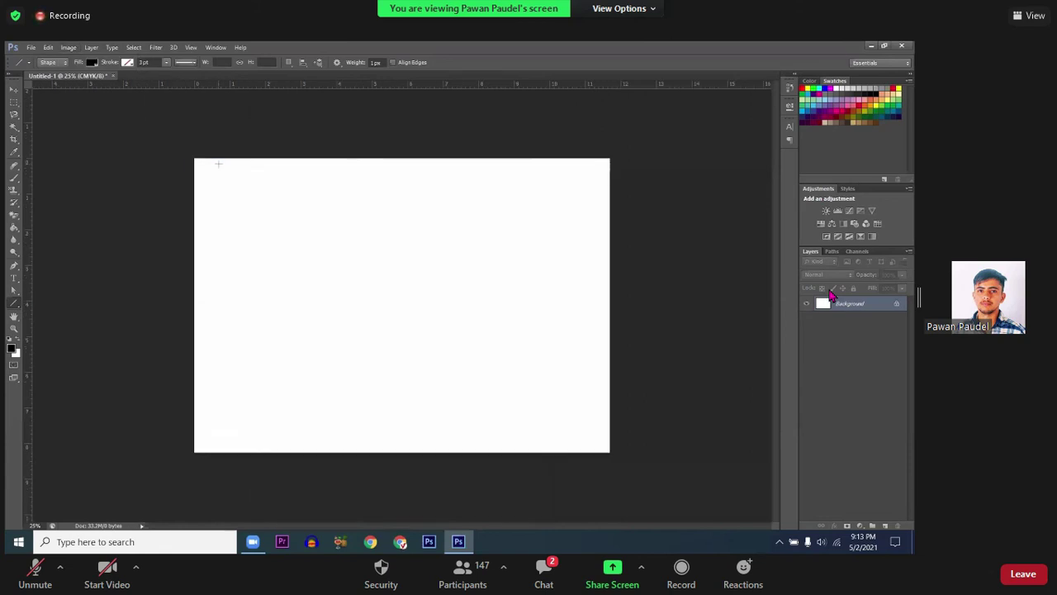
# Step: With the Line tool, draw a vertical line on the left of the page, discarding a trial horizontal line
pyautogui.rightClick(14, 305)
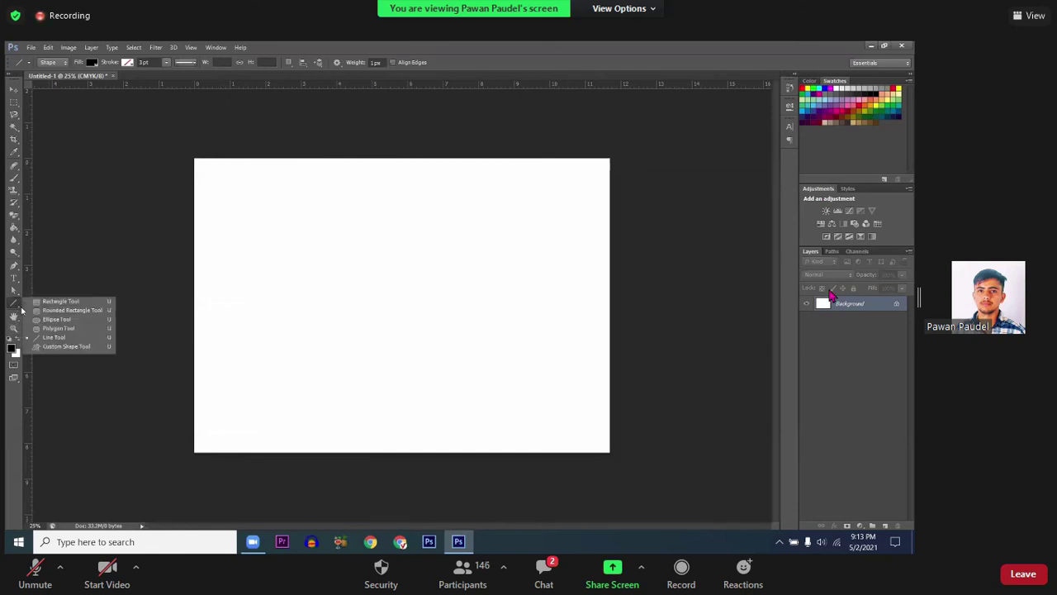
pyautogui.click(48, 337)
pyautogui.moveTo(243, 275); pyautogui.dragTo(495, 269)
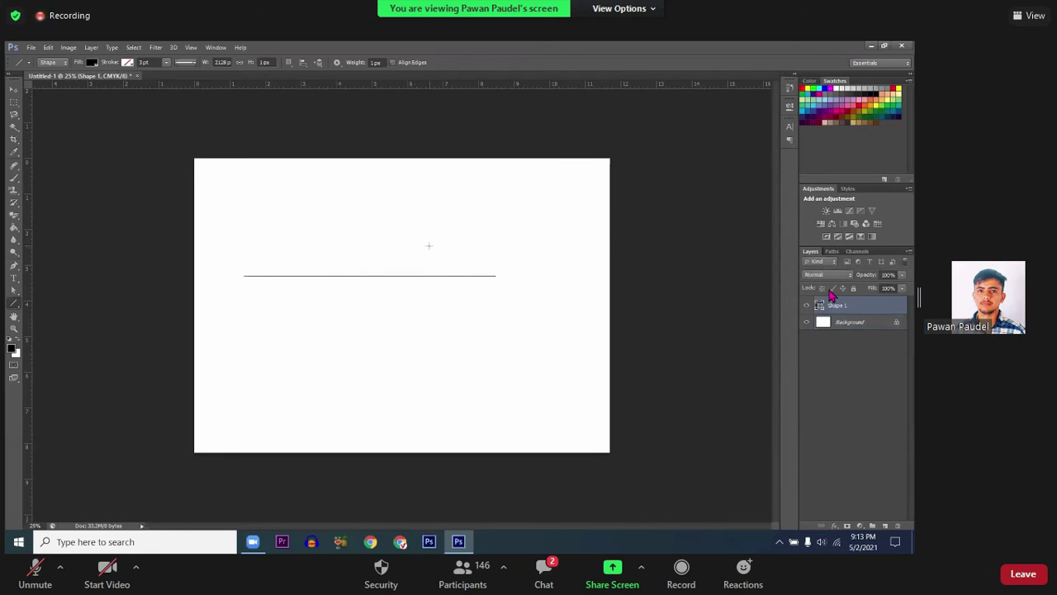
pyautogui.hotkey('ctrl', 'z')
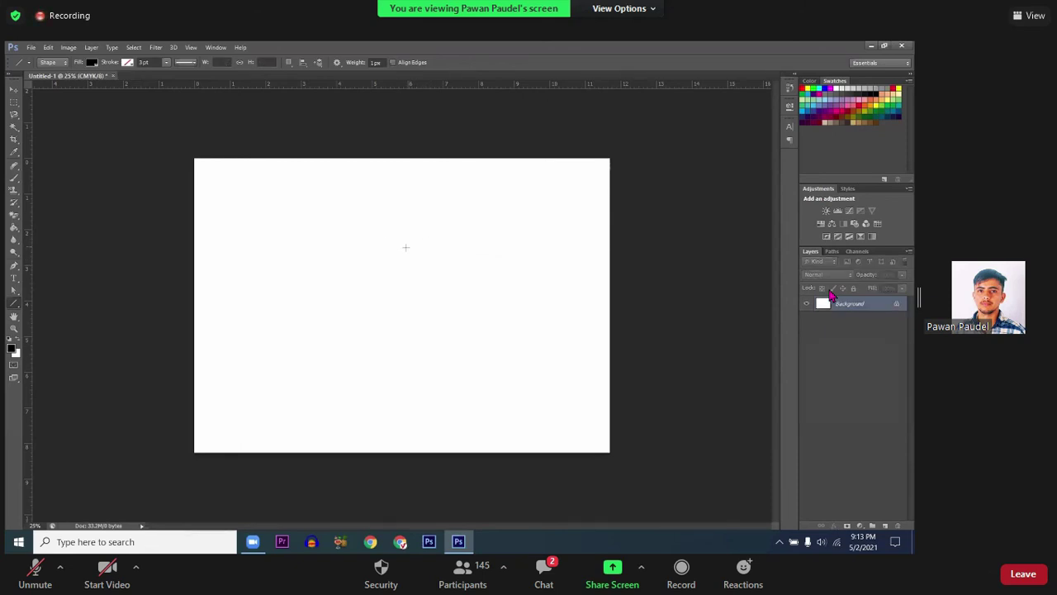
pyautogui.moveTo(276, 228); pyautogui.dragTo(276, 393)
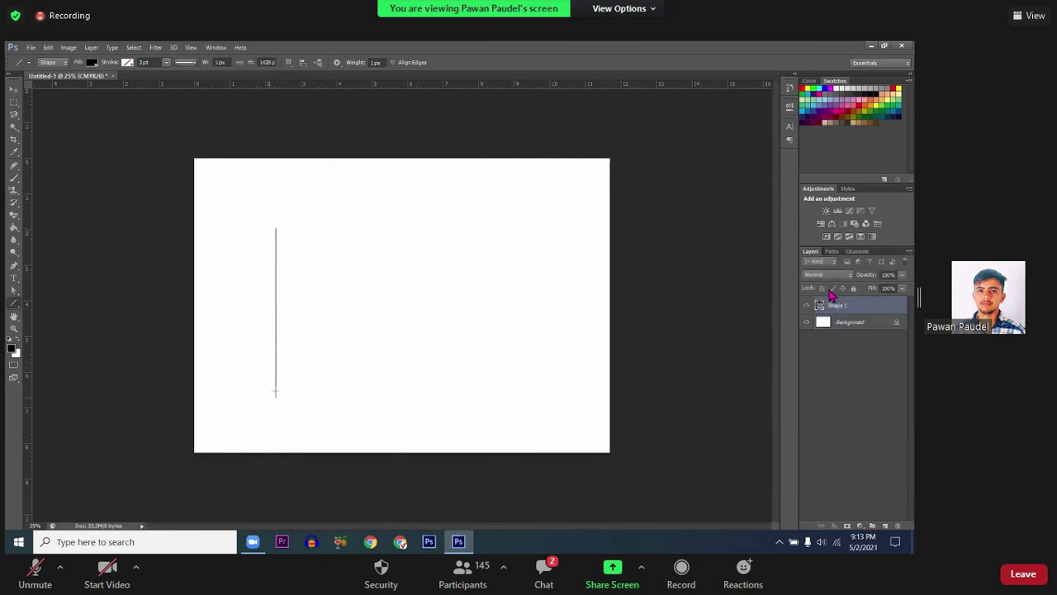
# Step: Set a dashed stroke style and draw a dashed horizontal line mid-page
pyautogui.click(191, 63)
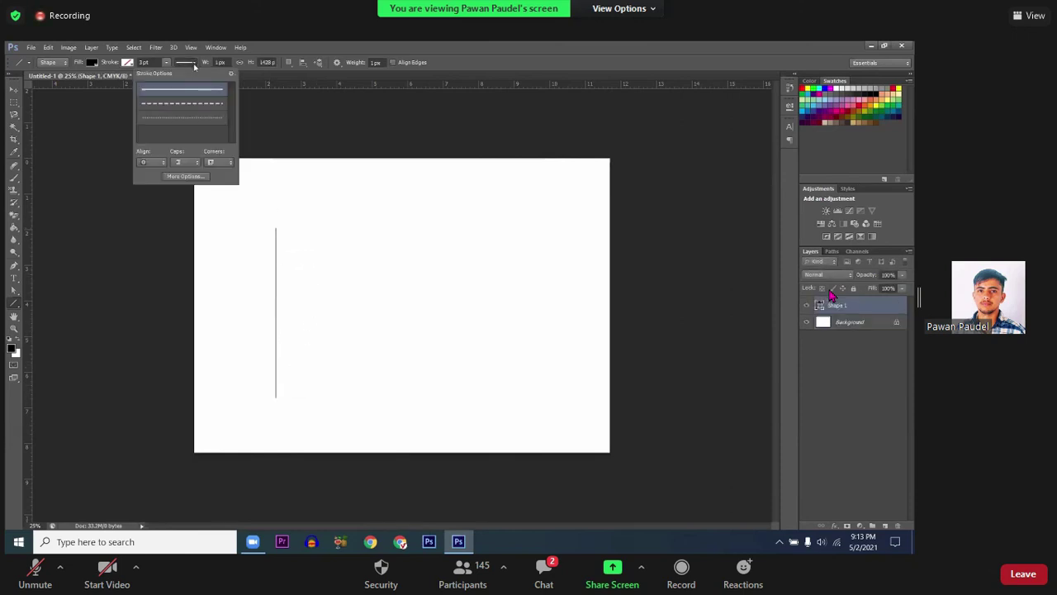
pyautogui.click(190, 106)
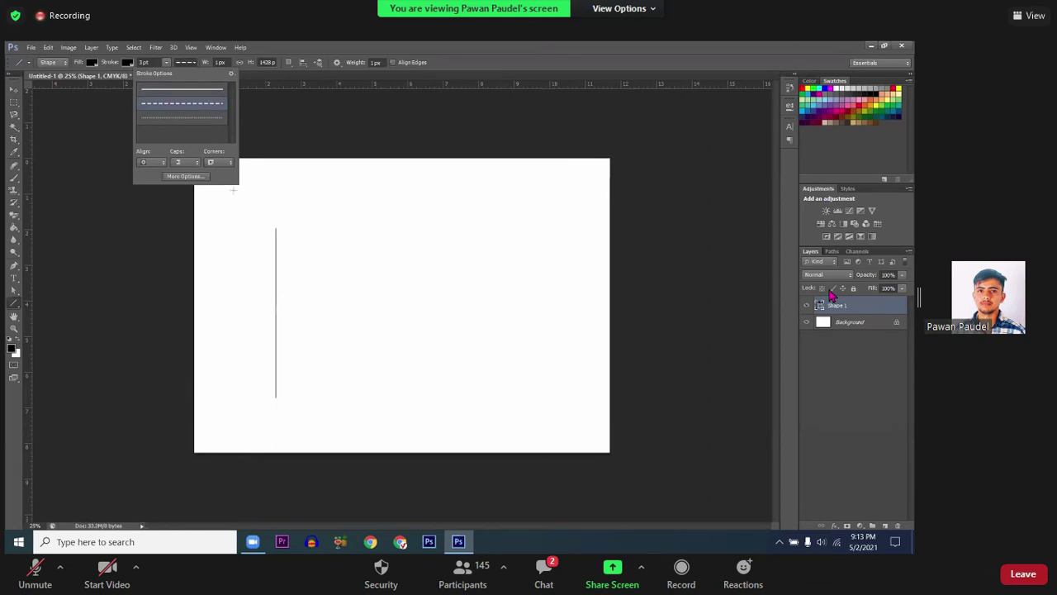
pyautogui.moveTo(361, 347); pyautogui.dragTo(507, 348)
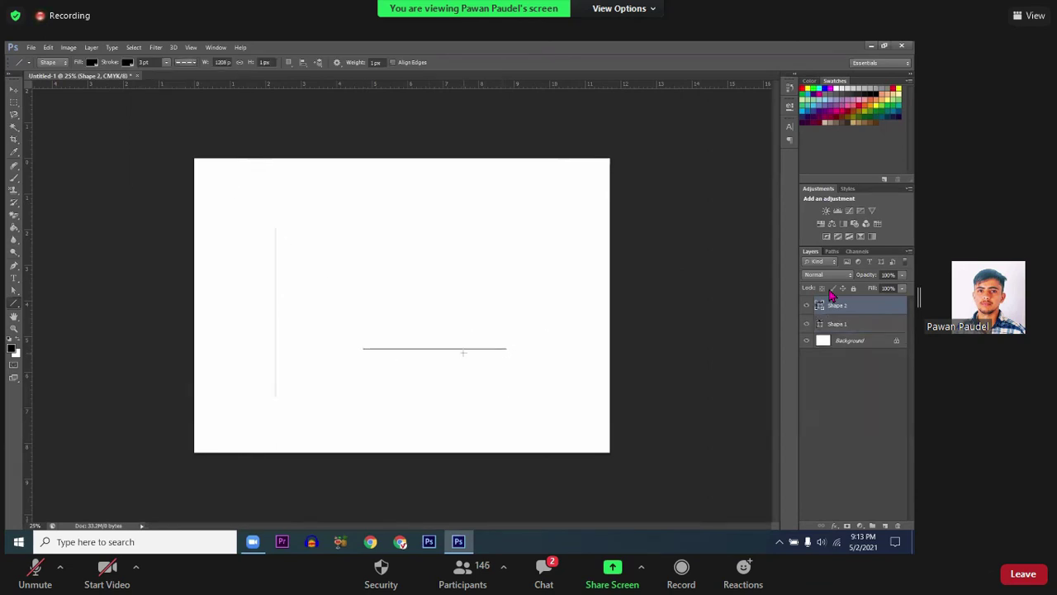
pyautogui.scroll(2, 432, 358)
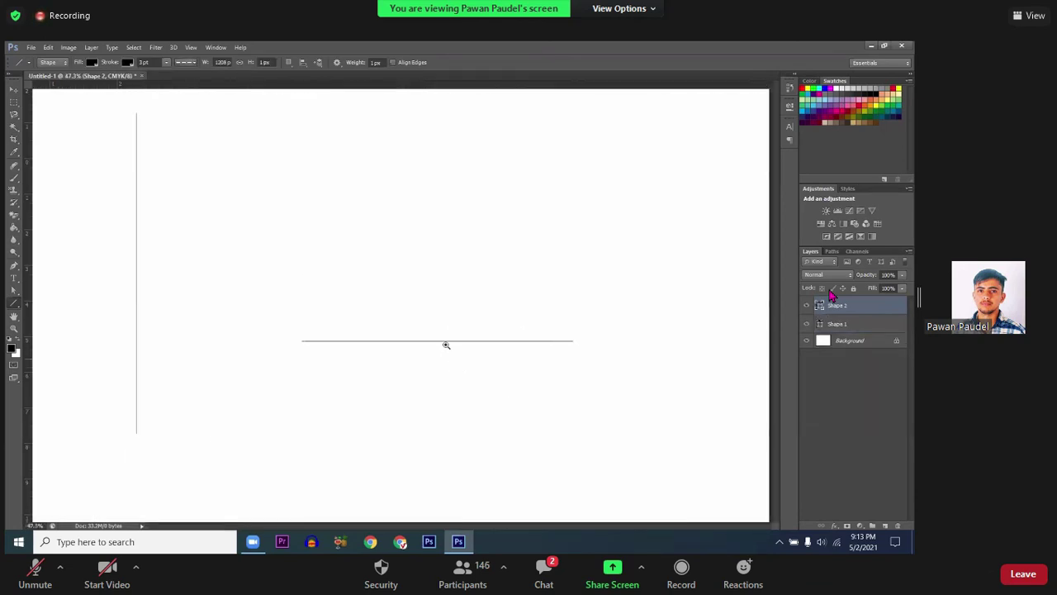
# Step: Set no fill and a 10.77 pt stroke, then draw another horizontal line above the first
pyautogui.click(94, 63)
pyautogui.click(51, 80)
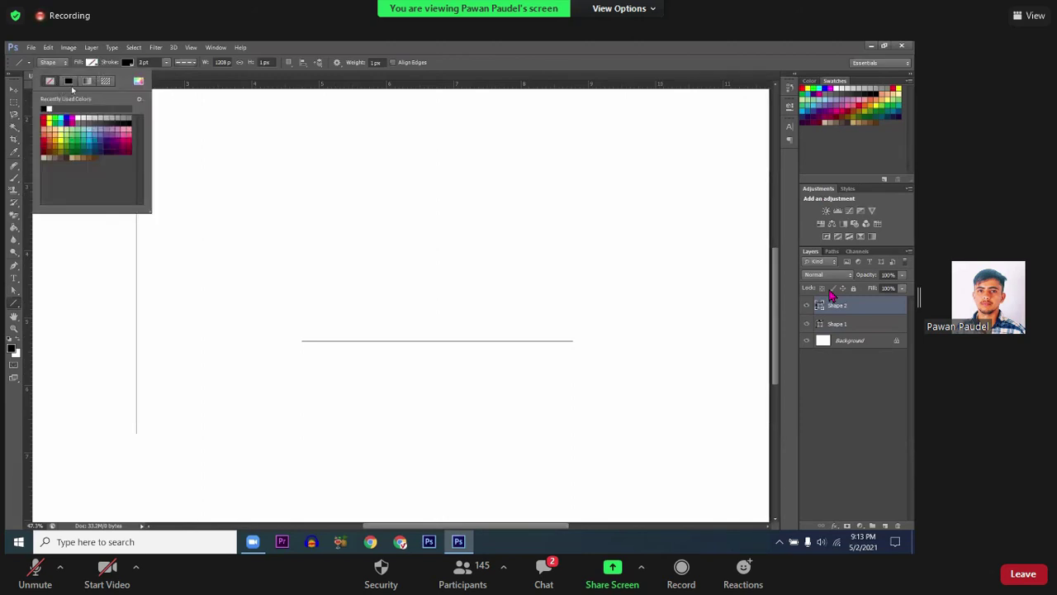
pyautogui.click(166, 64)
pyautogui.moveTo(165, 75); pyautogui.dragTo(176, 78)
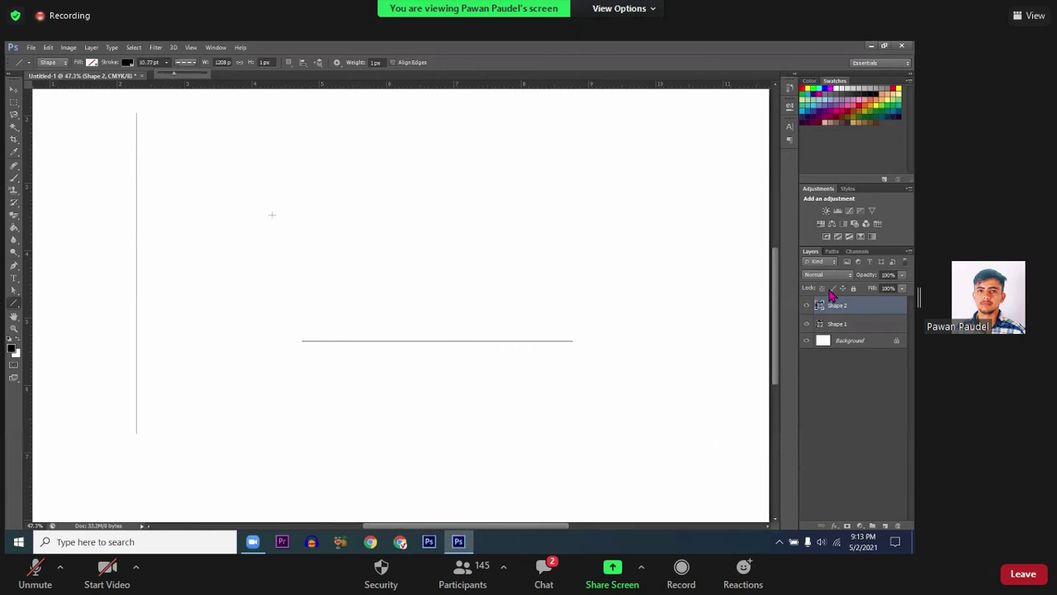
pyautogui.moveTo(341, 278); pyautogui.dragTo(518, 278)
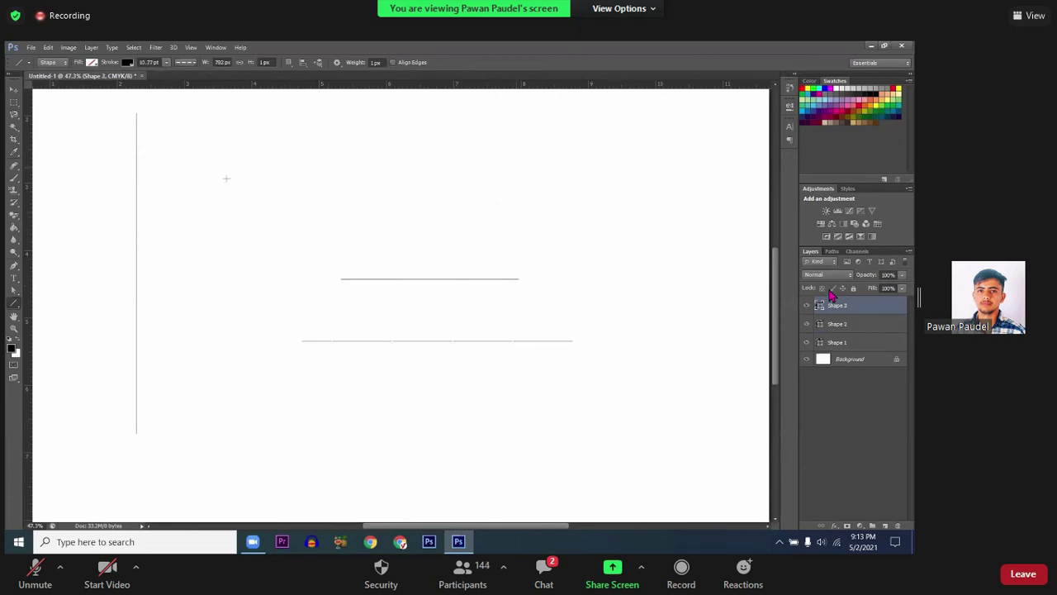
pyautogui.moveTo(438, 352); pyautogui.dragTo(490, 359)
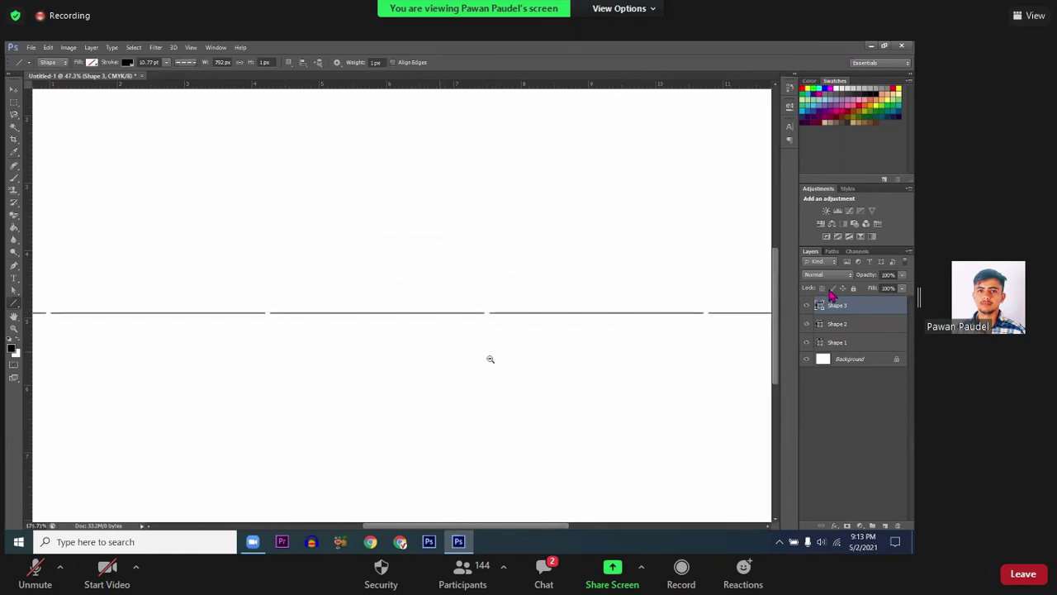
pyautogui.moveTo(200, 325)
pyautogui.mouseDown()
pyautogui.moveTo(375, 336)
pyautogui.moveTo(229, 267)
pyautogui.mouseUp()
pyautogui.moveTo(333, 277)
pyautogui.mouseDown()
pyautogui.moveTo(355, 312)
pyautogui.moveTo(236, 311)
pyautogui.moveTo(224, 260)
pyautogui.mouseUp()
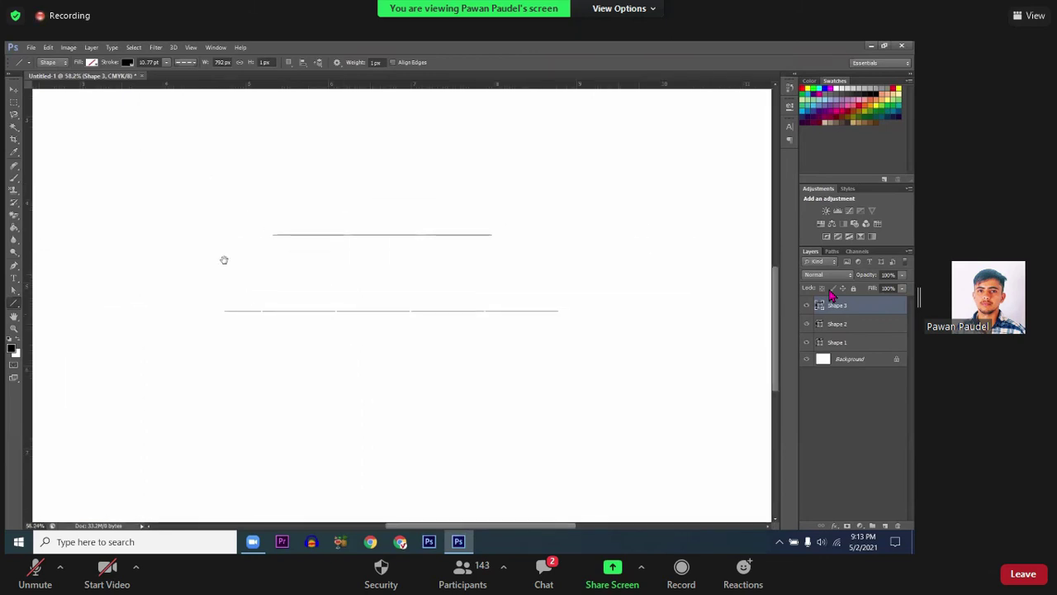
# Step: Draw a dotted horizontal line, then undo it and the previous line
pyautogui.click(196, 66)
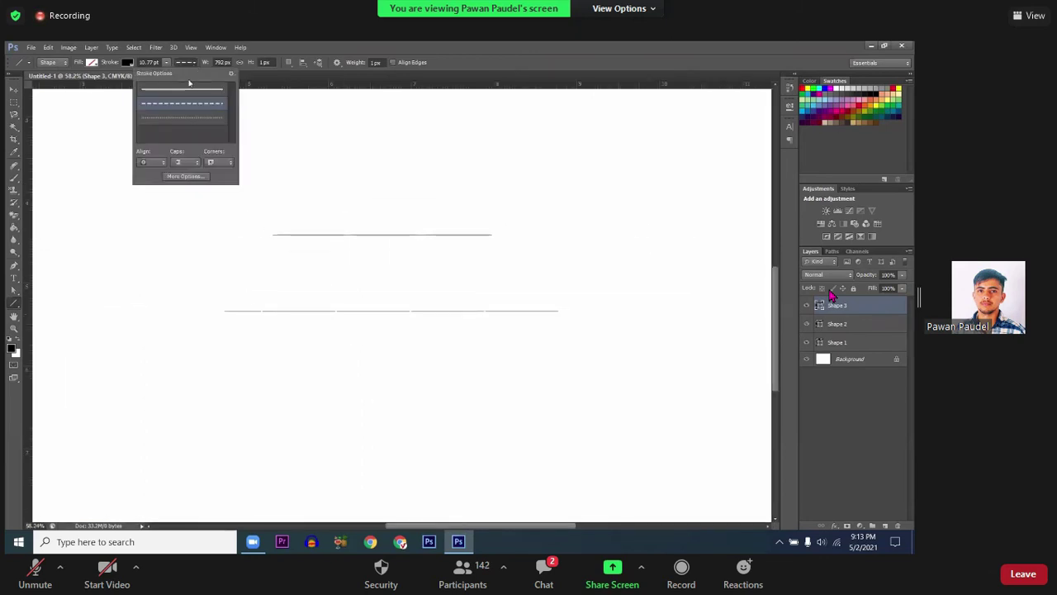
pyautogui.click(189, 116)
pyautogui.click(290, 277)
pyautogui.moveTo(261, 273); pyautogui.dragTo(519, 273)
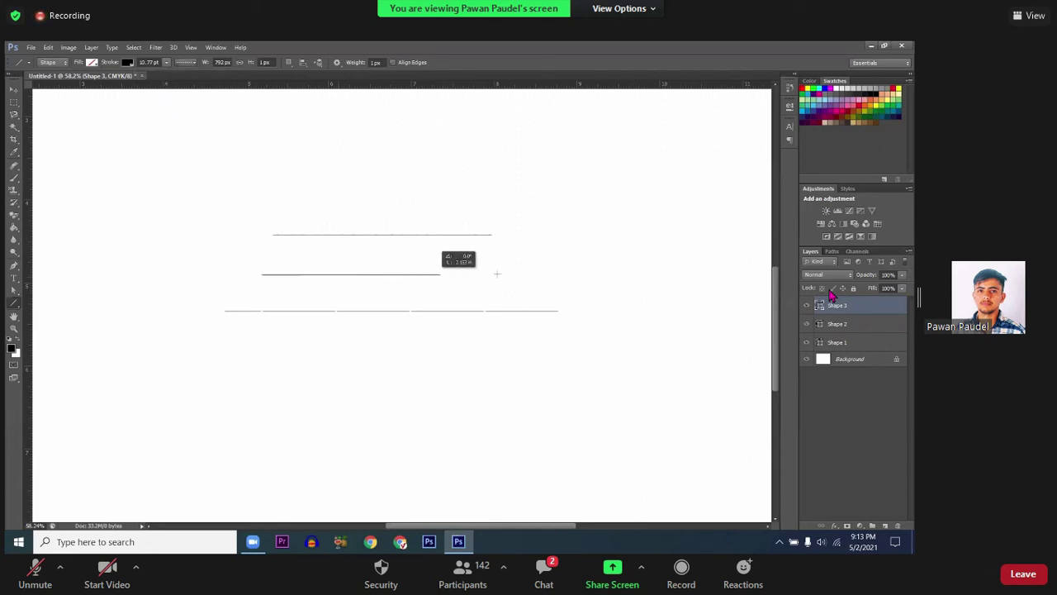
pyautogui.scroll(5, 377, 234)
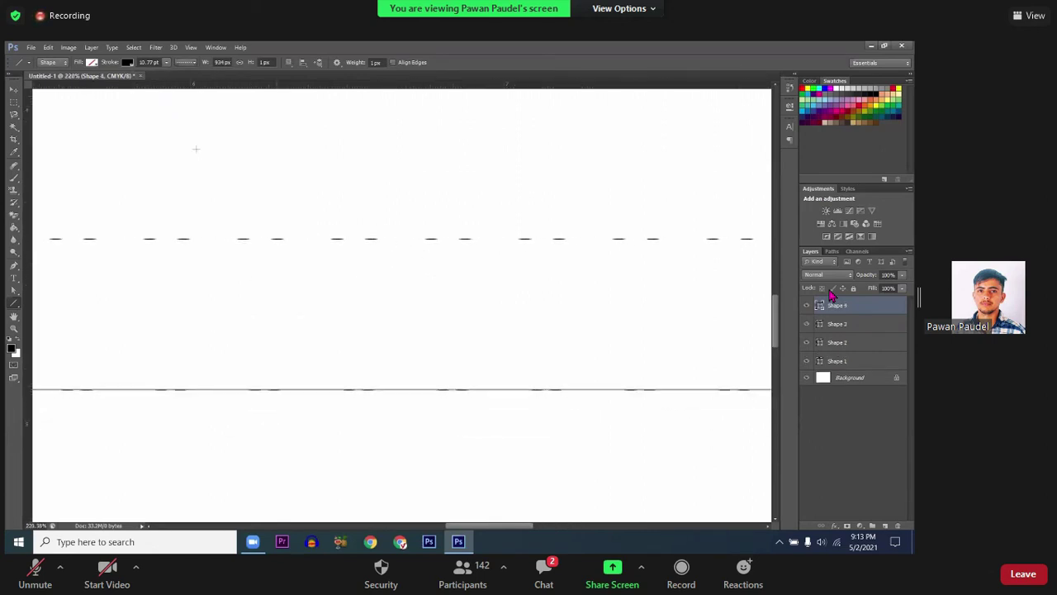
pyautogui.moveTo(323, 281)
pyautogui.mouseDown()
pyautogui.moveTo(288, 301)
pyautogui.moveTo(271, 298)
pyautogui.mouseUp()
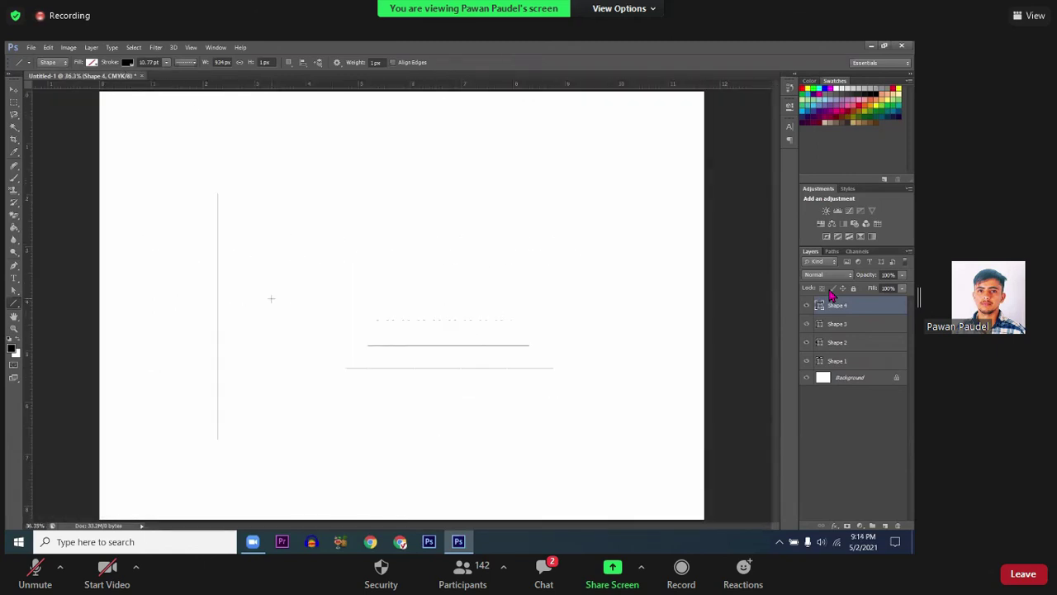
pyautogui.hotkey('ctrl', 'z')
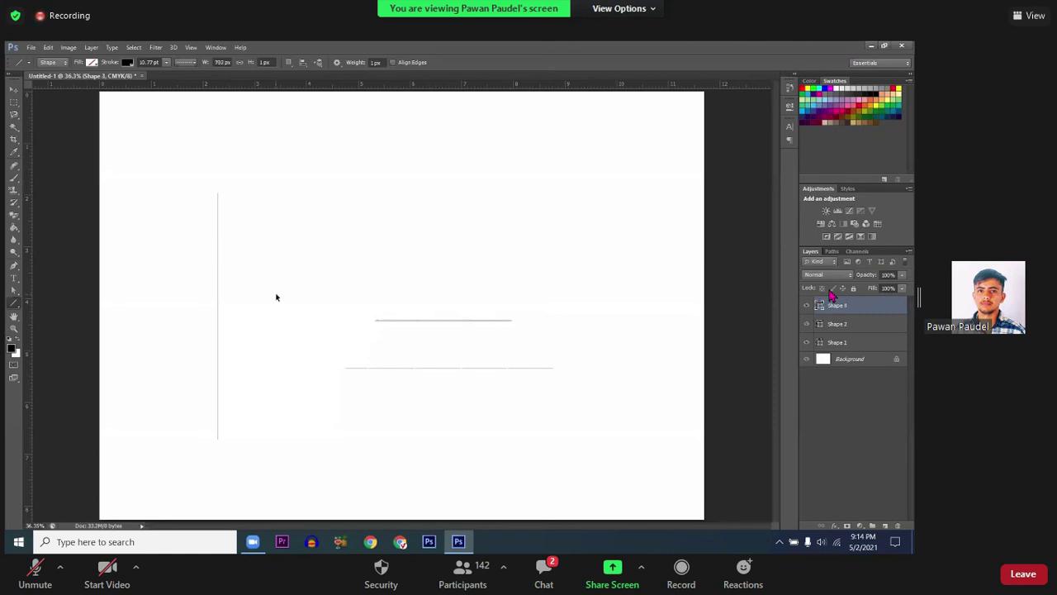
pyautogui.hotkey('ctrl', 'alt', 'z')
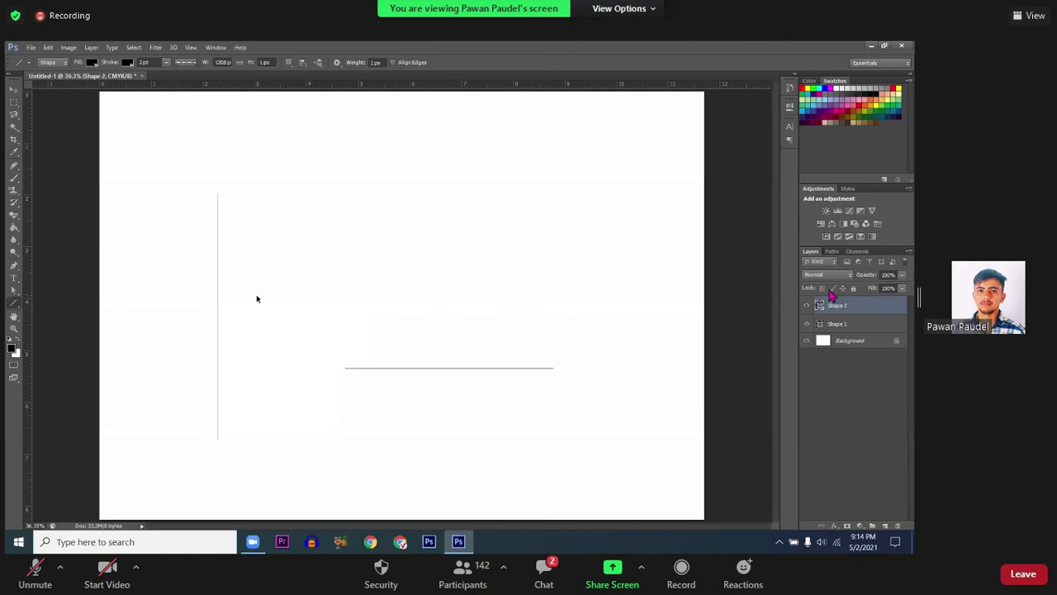
# Step: Step back in history to remove both remaining lines, leaving just the white background
pyautogui.hotkey('ctrl', 'alt', 'z')
pyautogui.hotkey('ctrl', 'alt', 'z')
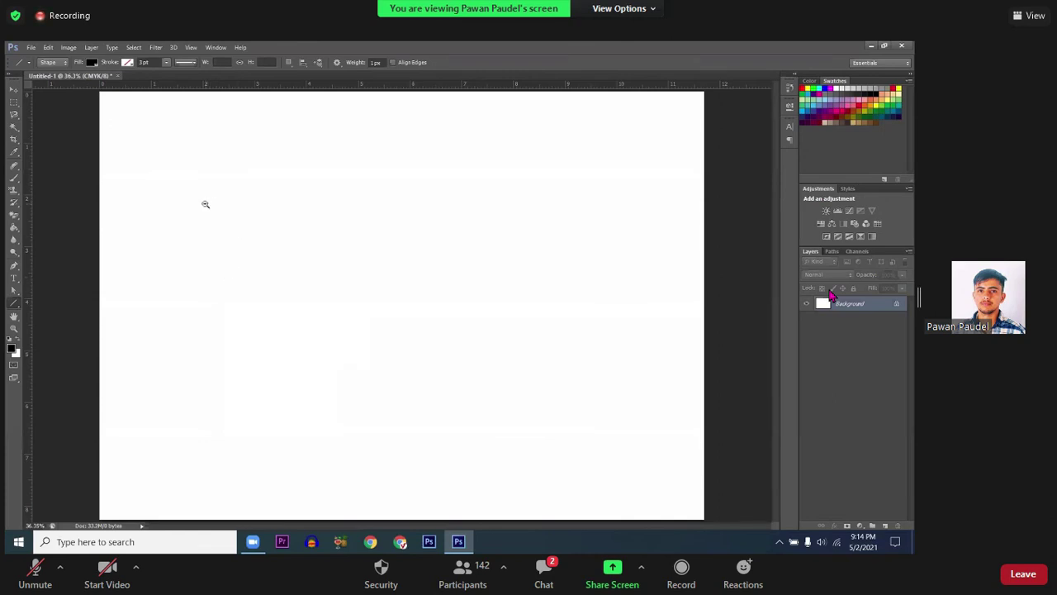
pyautogui.moveTo(208, 203); pyautogui.dragTo(199, 204)
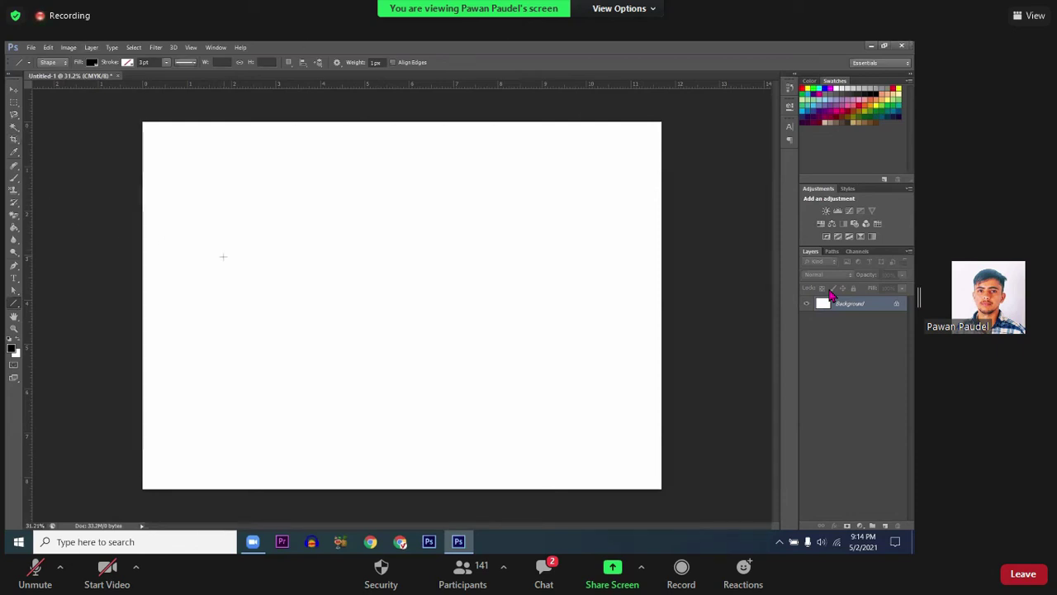
pyautogui.press('m')
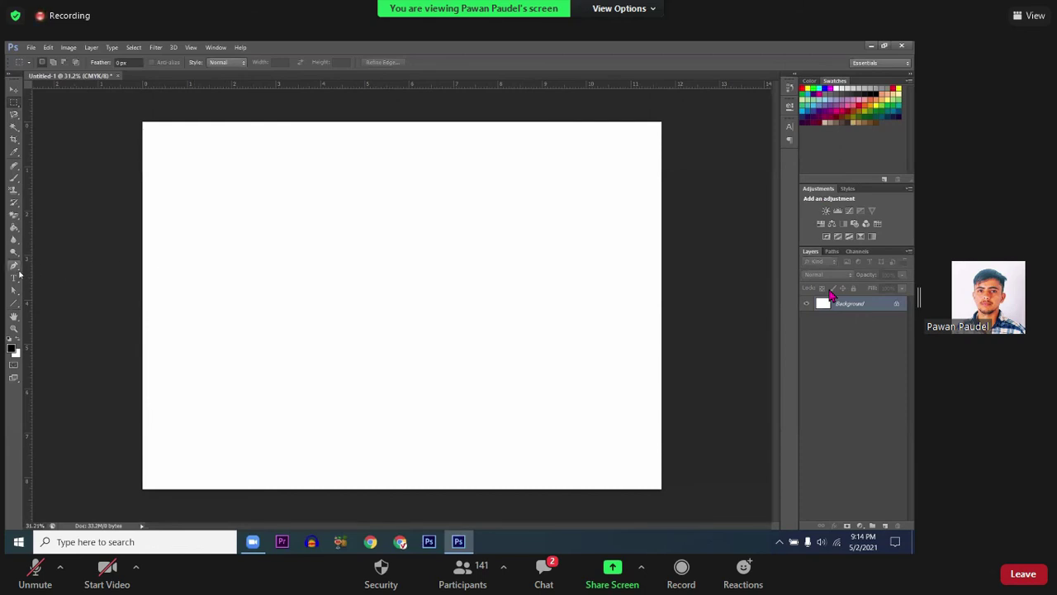
# Step: Select the Custom Shape Tool from the shape tools list
pyautogui.click(20, 272)
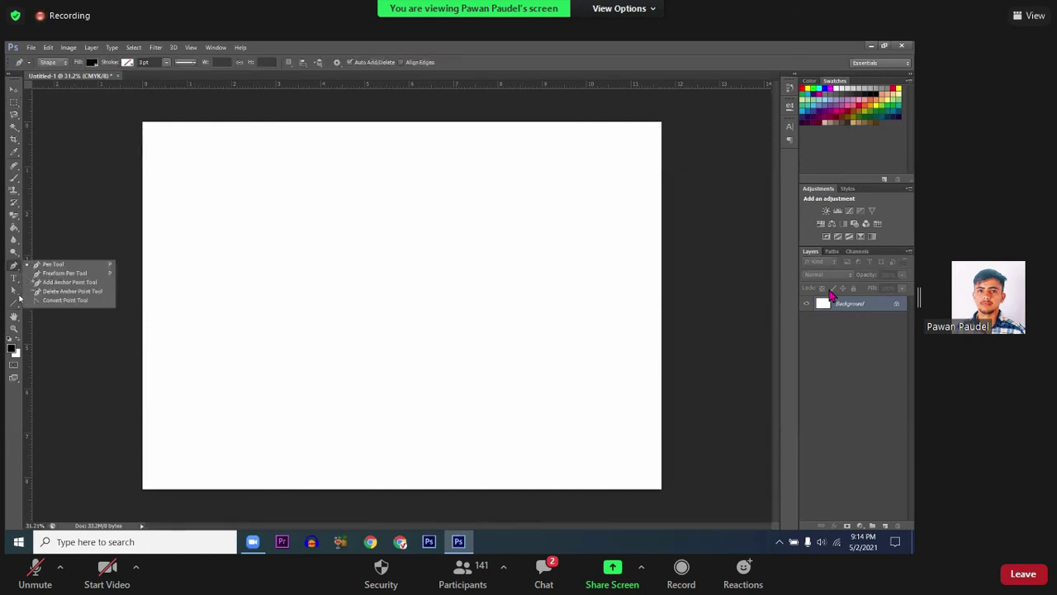
pyautogui.click(19, 308)
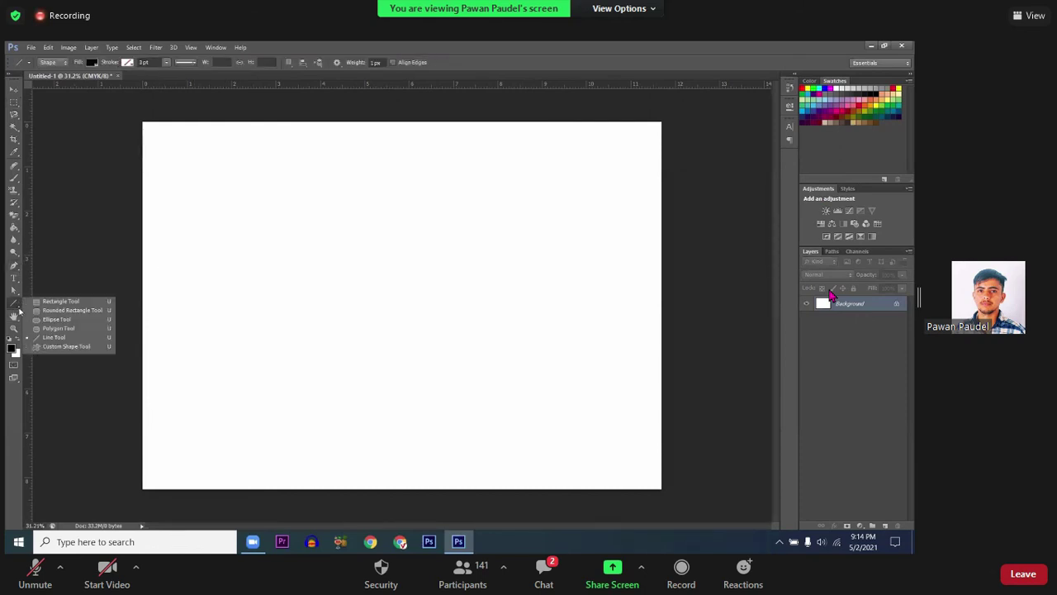
pyautogui.click(51, 347)
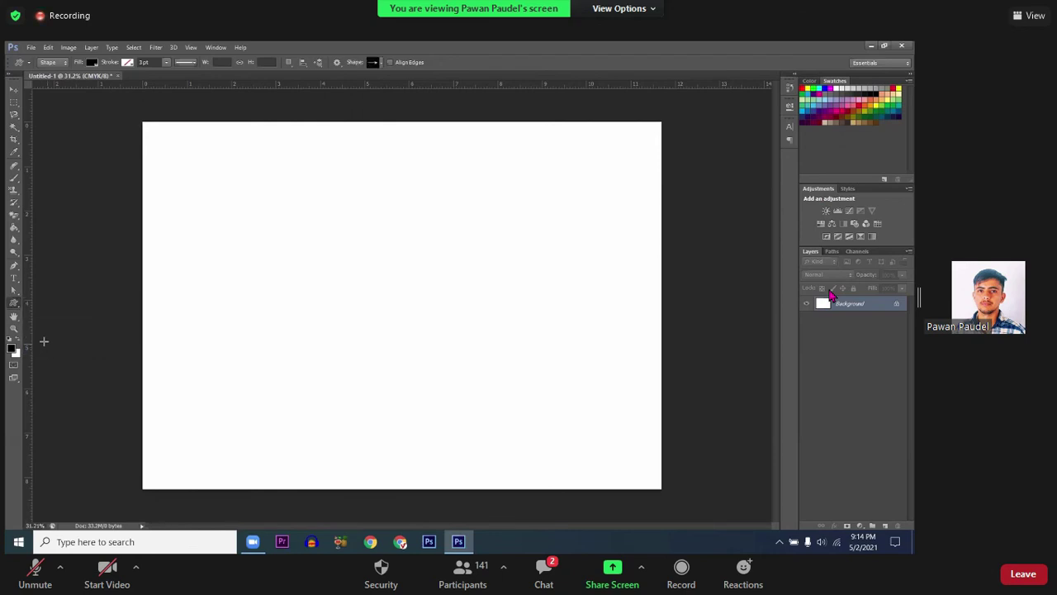
pyautogui.click(19, 309)
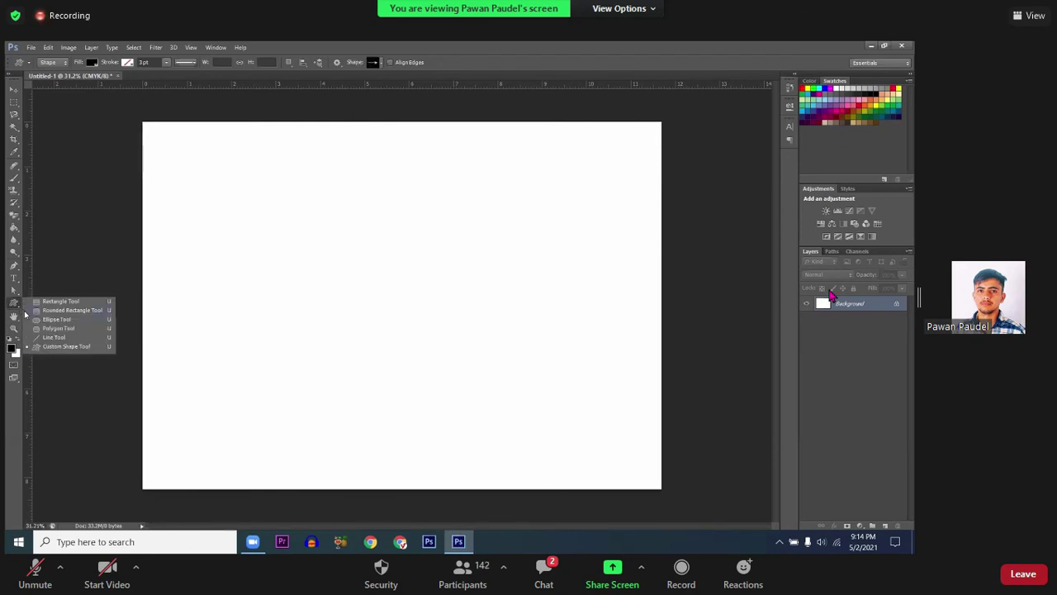
pyautogui.click(57, 347)
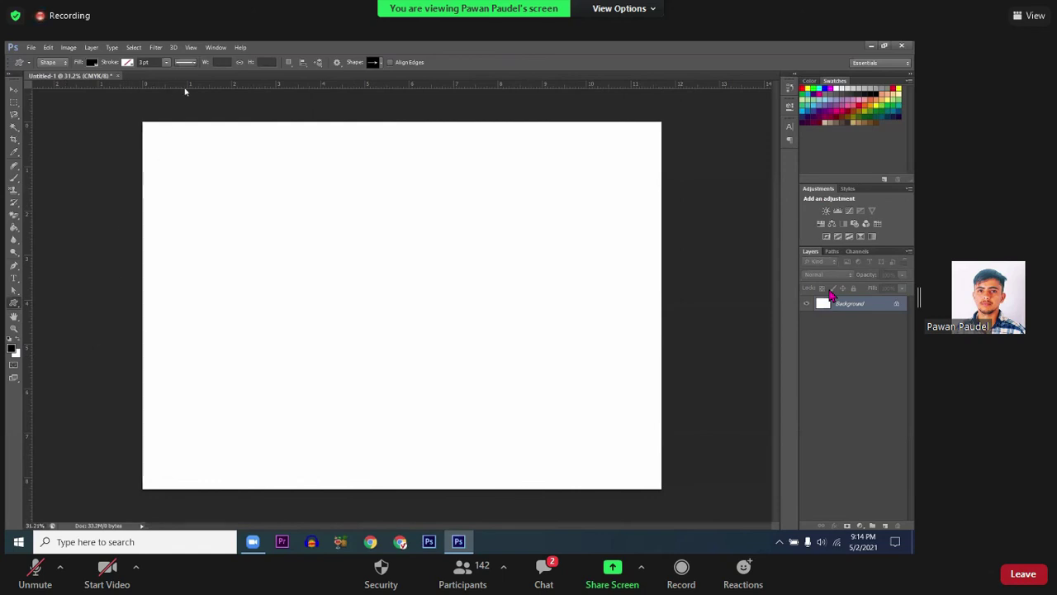
# Step: Browse the Shape picker's preset shapes and close its settings menu without changes
pyautogui.click(382, 63)
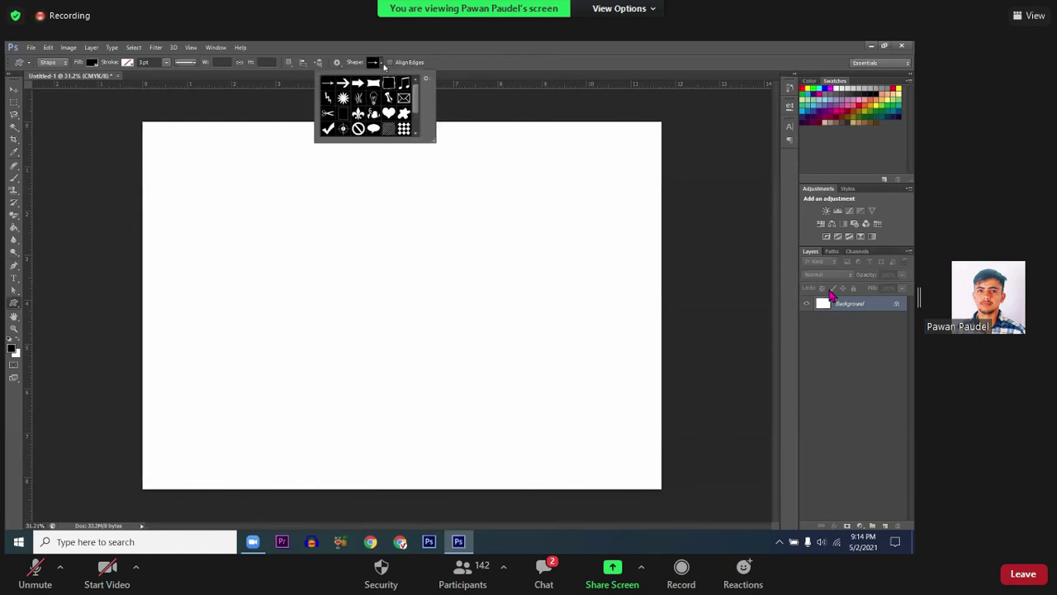
pyautogui.scroll(-3, 369, 118)
pyautogui.scroll(1, 368, 118)
pyautogui.scroll(-1, 368, 118)
pyautogui.scroll(3, 368, 118)
pyautogui.click(426, 79)
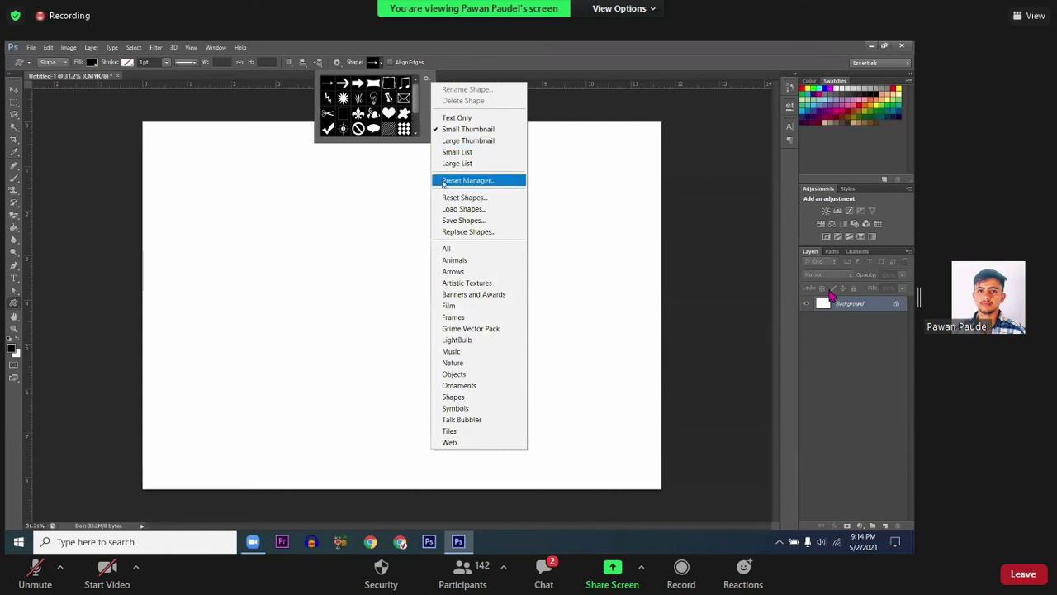
pyautogui.click(417, 113)
pyautogui.scroll(-2, 418, 113)
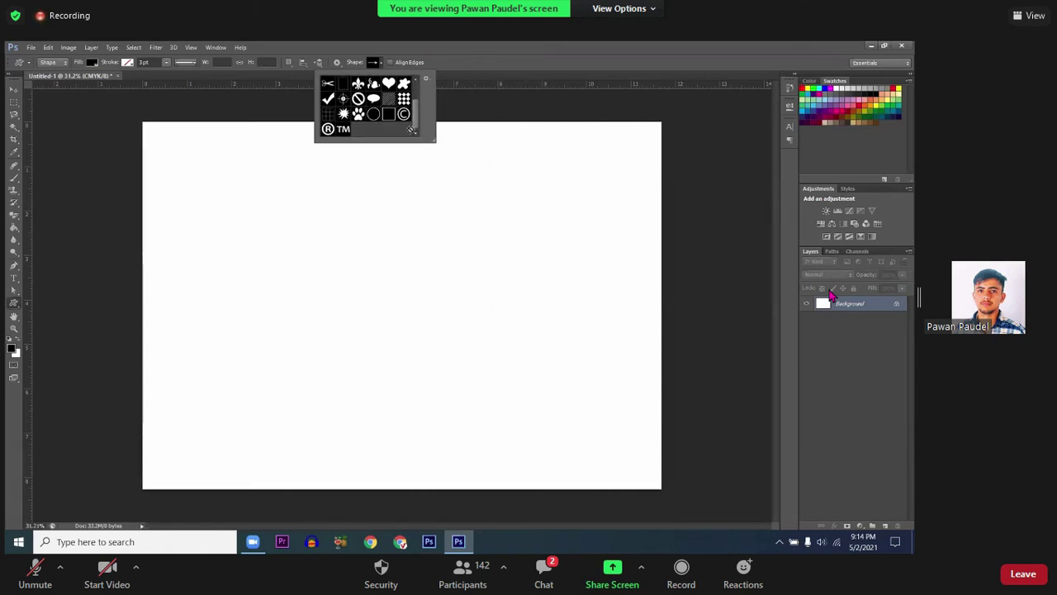
pyautogui.scroll(2, 418, 115)
pyautogui.scroll(2, 418, 116)
# Step: Try Load Shapes from the Shape picker's settings menu, then cancel
pyautogui.click(426, 79)
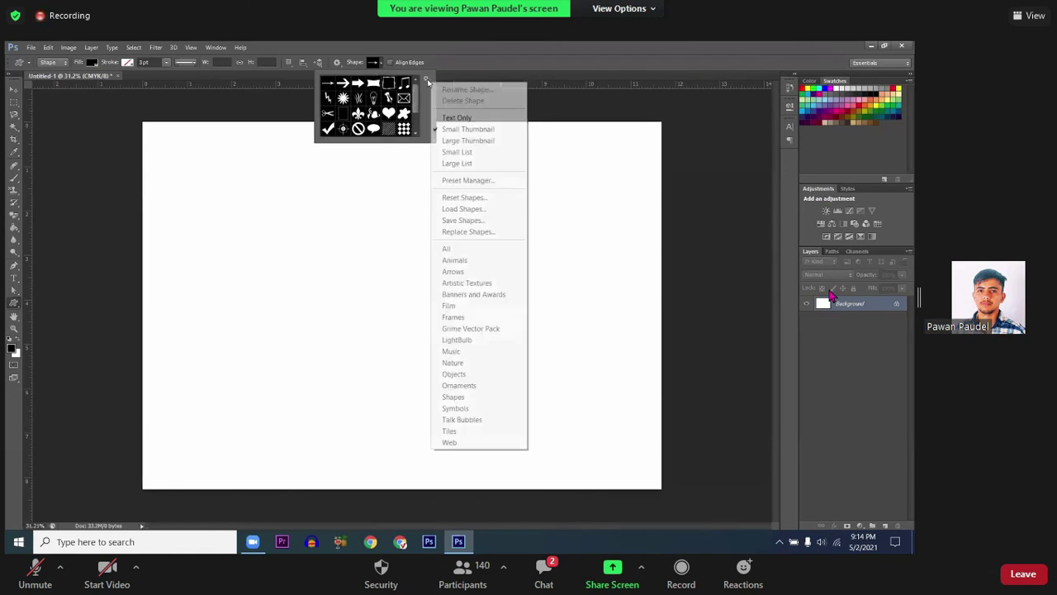
pyautogui.click(450, 208)
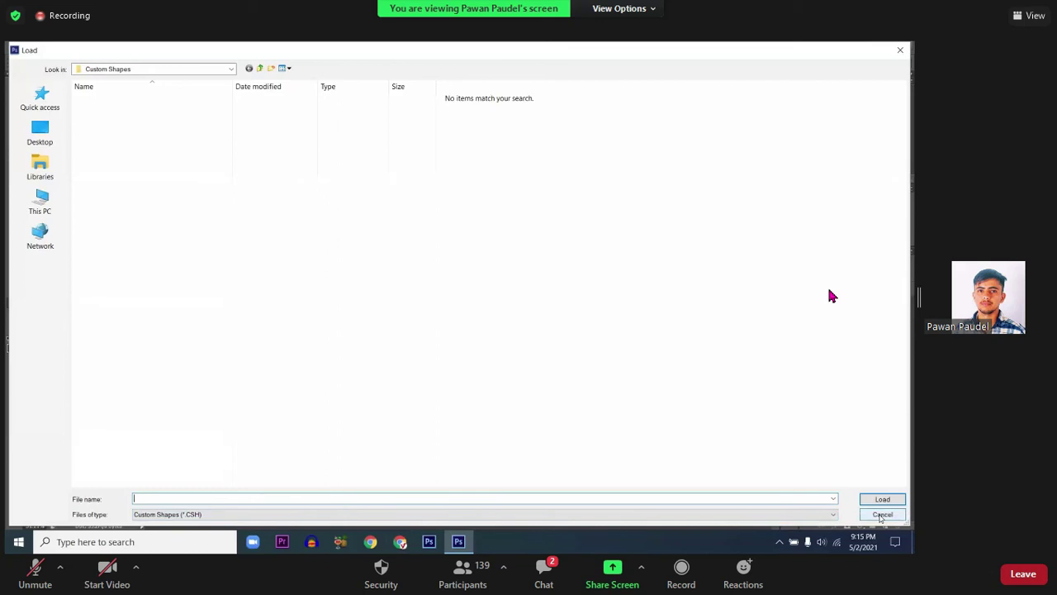
pyautogui.click(882, 514)
pyautogui.scroll(-1, 411, 122)
pyautogui.scroll(1, 411, 124)
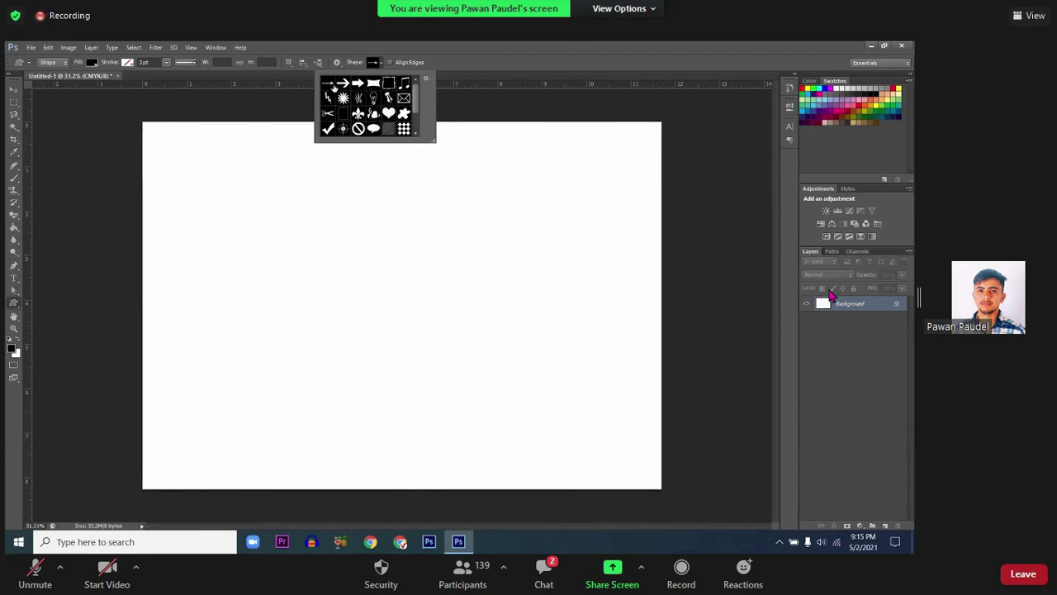
# Step: Draw an Envelope custom shape near the top centre of the page
pyautogui.click(403, 98)
pyautogui.click(363, 245)
pyautogui.moveTo(324, 209); pyautogui.dragTo(373, 249)
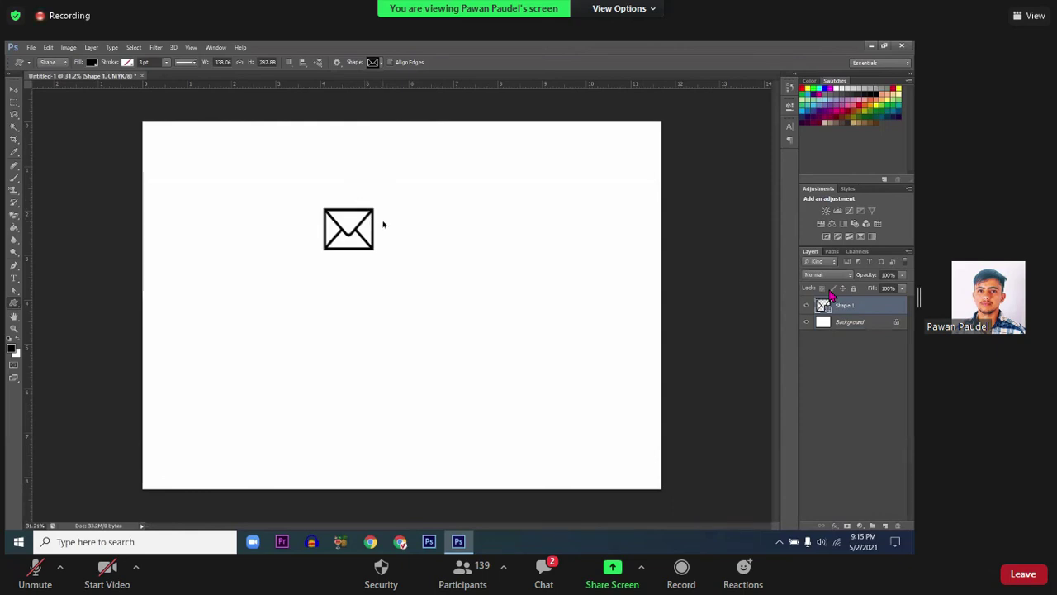
pyautogui.hotkey('ctrl', 'z')
pyautogui.moveTo(335, 196); pyautogui.dragTo(425, 258)
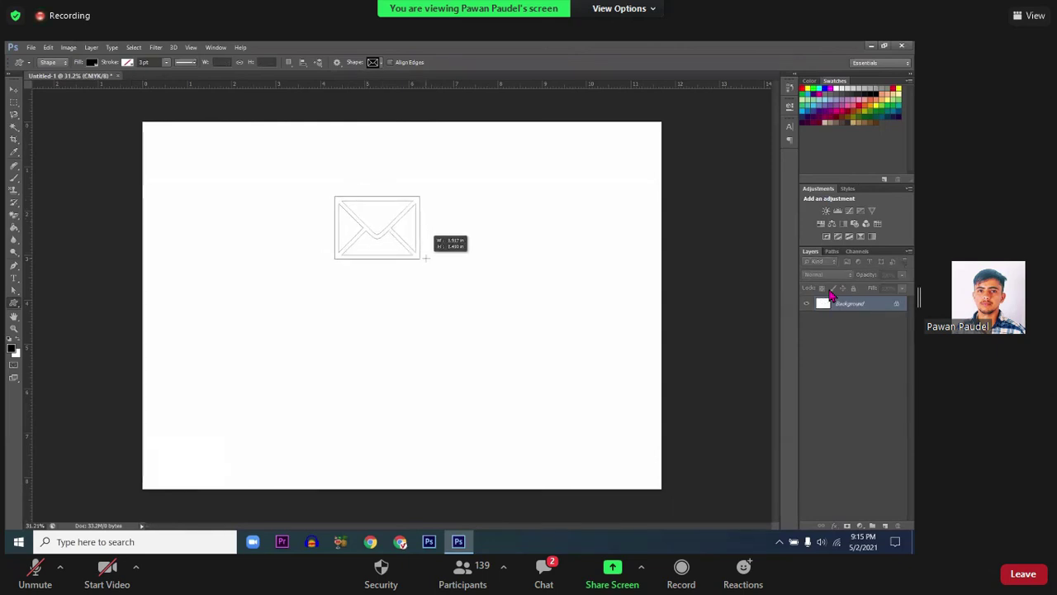
# Step: Draw a bold black Arrow shape below the envelope
pyautogui.click(372, 62)
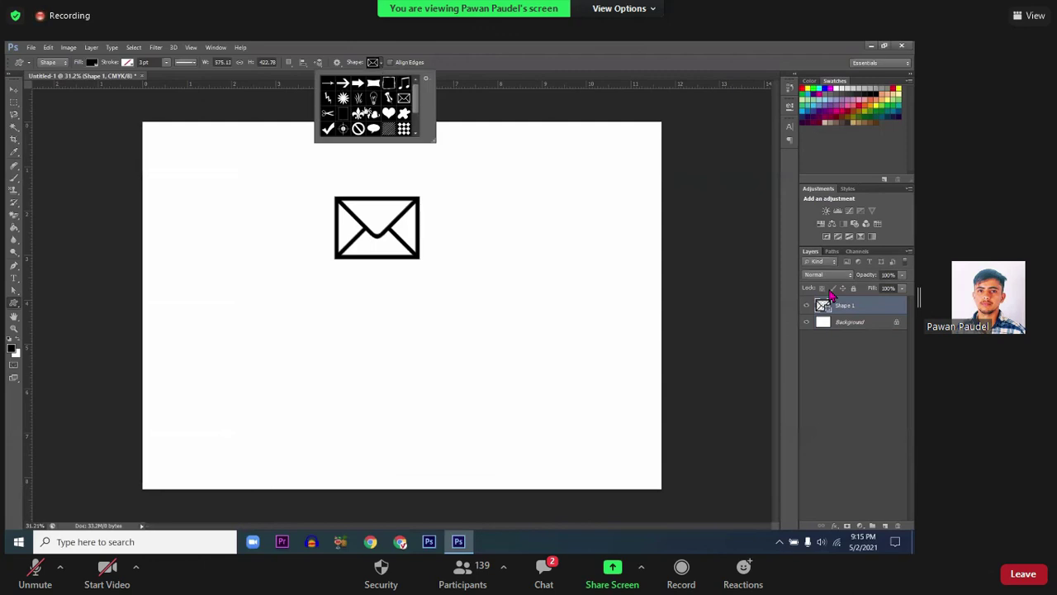
pyautogui.click(343, 83)
pyautogui.moveTo(299, 298); pyautogui.dragTo(463, 352)
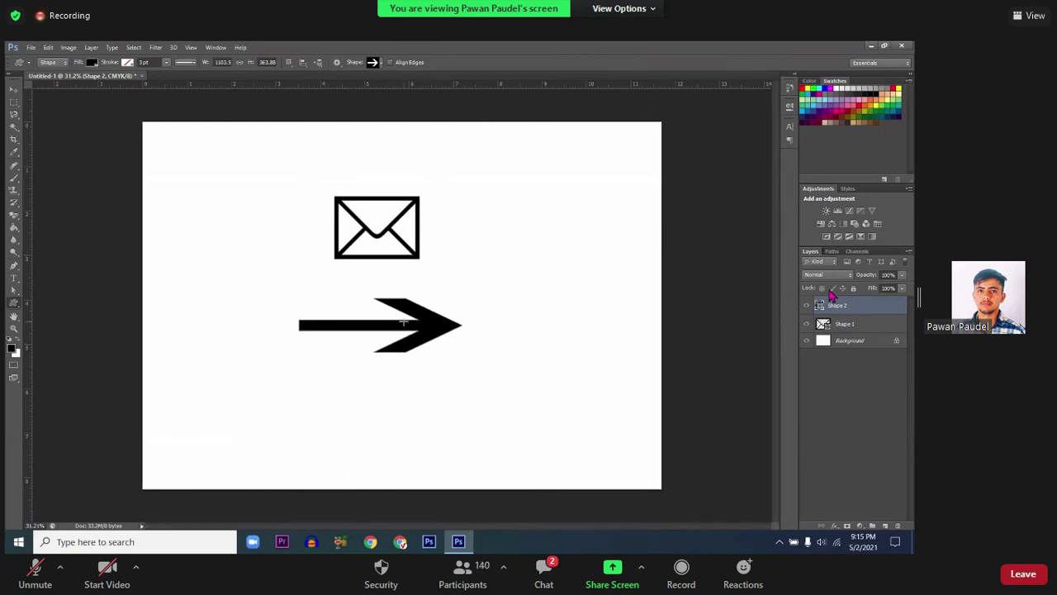
# Step: Draw a Scissors shape left of the envelope, then undo all three shapes
pyautogui.click(380, 64)
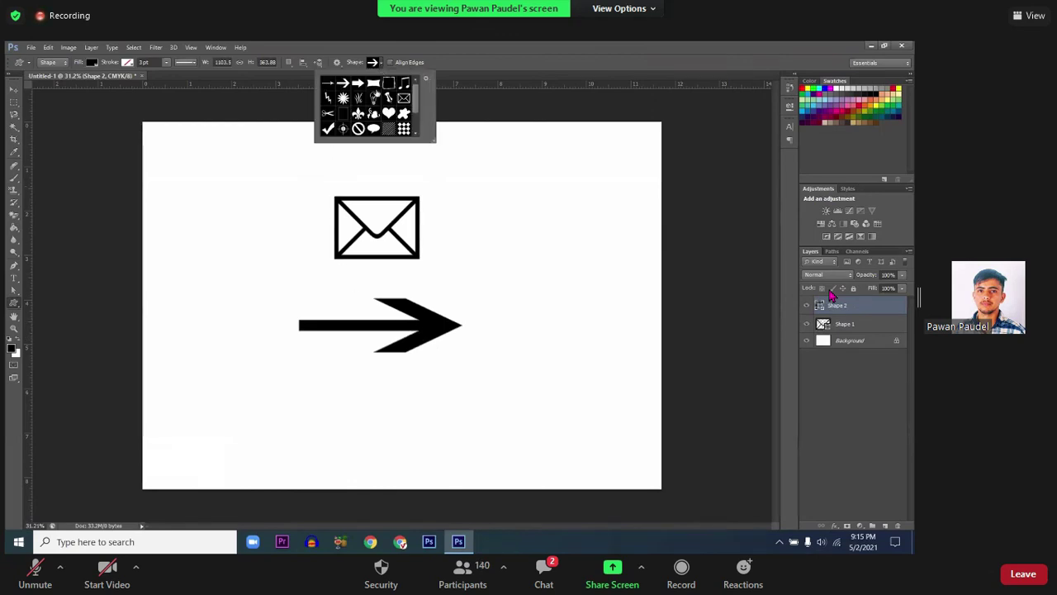
pyautogui.click(328, 82)
pyautogui.click(328, 113)
pyautogui.moveTo(202, 177)
pyautogui.mouseDown()
pyautogui.moveTo(269, 230)
pyautogui.moveTo(294, 233)
pyautogui.mouseUp()
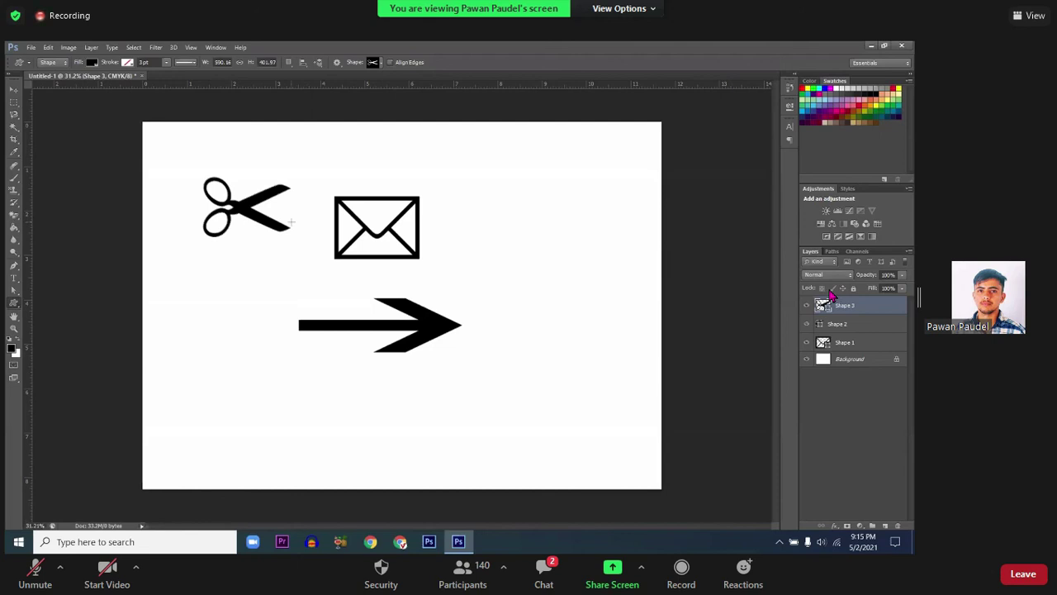
pyautogui.hotkey('ctrl', 'alt', 'z')
pyautogui.hotkey('ctrl', 'alt', 'z')
pyautogui.hotkey('ctrl', 'alt', 'z')
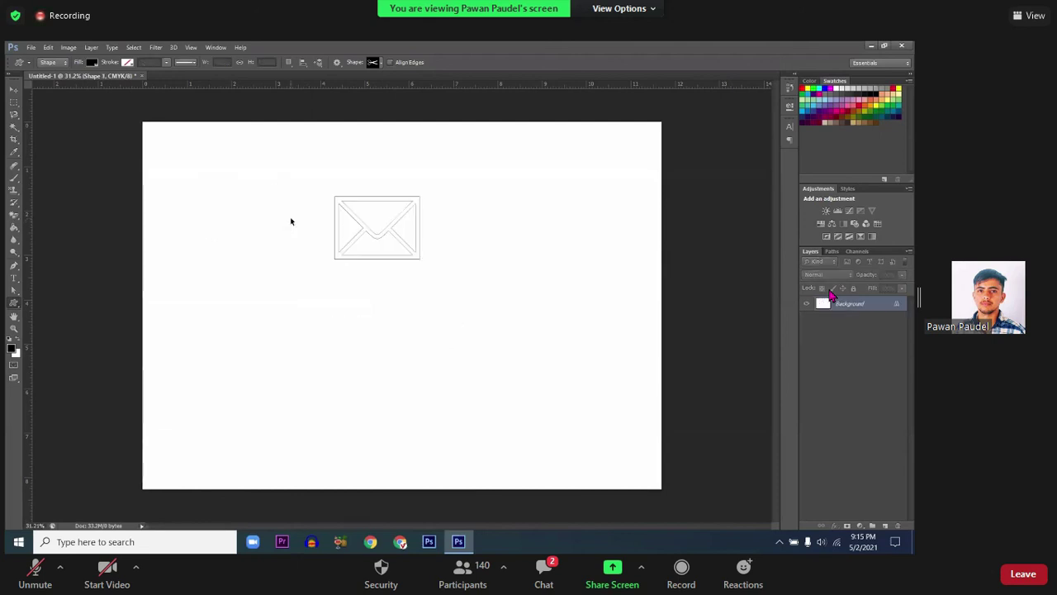
# Step: Start an exact-size custom shape, then cancel, leaving Untitled-1 blank
pyautogui.rightClick(15, 307)
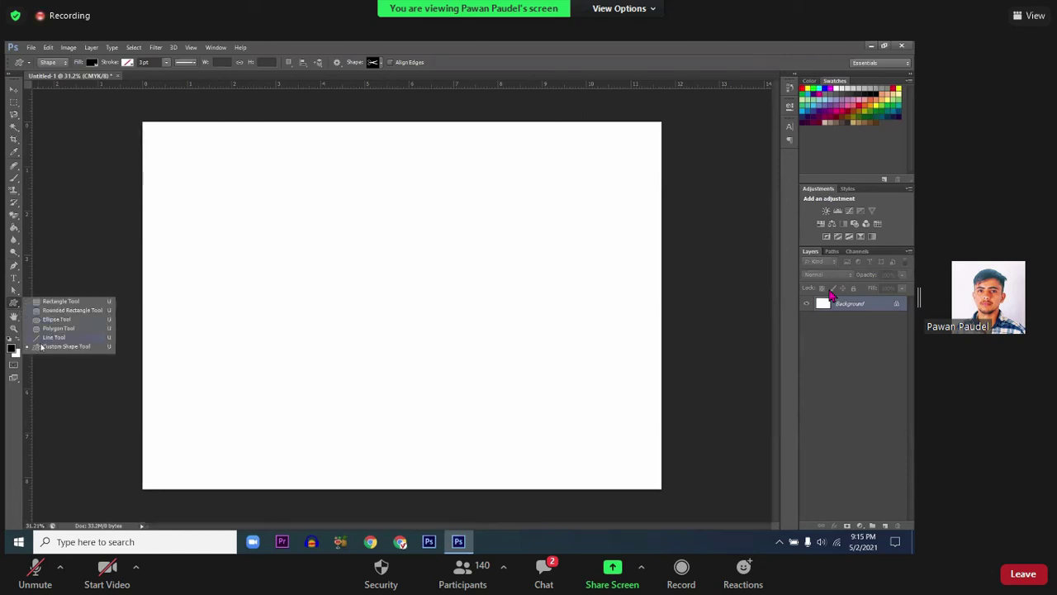
pyautogui.click(236, 264)
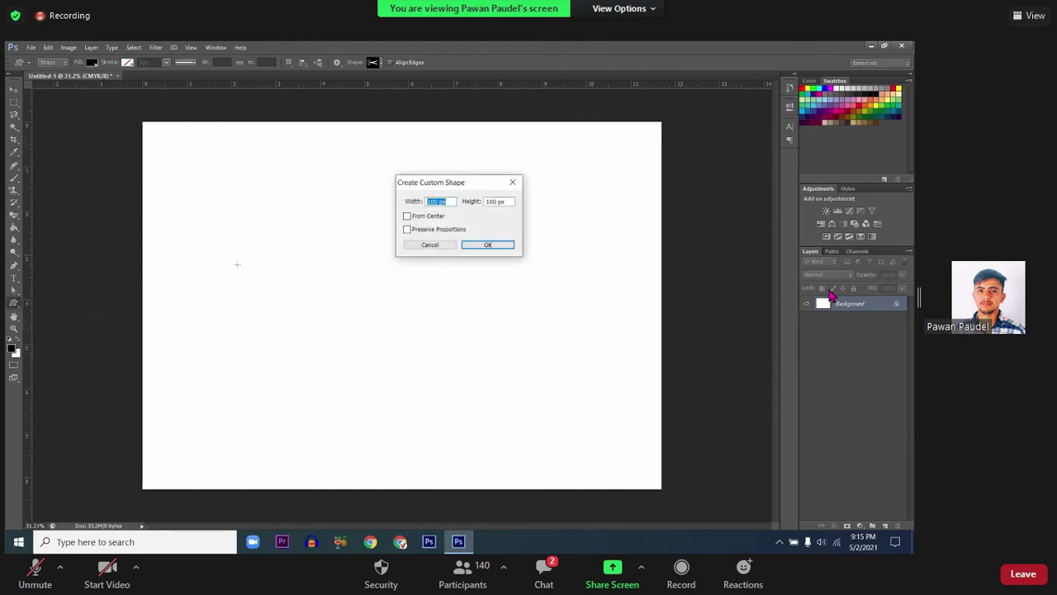
pyautogui.click(420, 245)
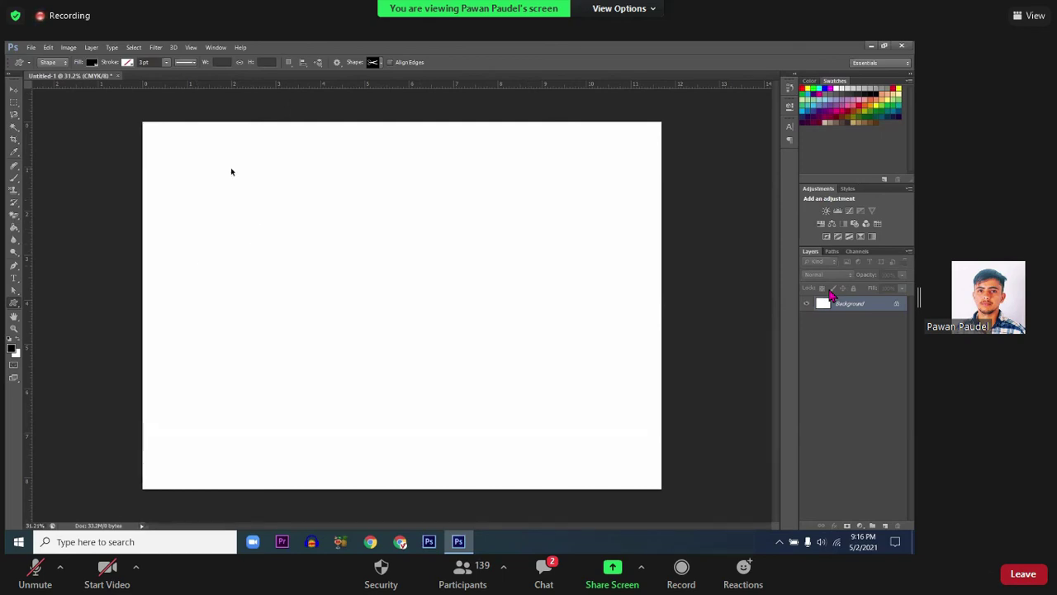
# Step: Open the smiling-man photo from the Downloads folder via Quick access
pyautogui.hotkey('ctrl', 'o')
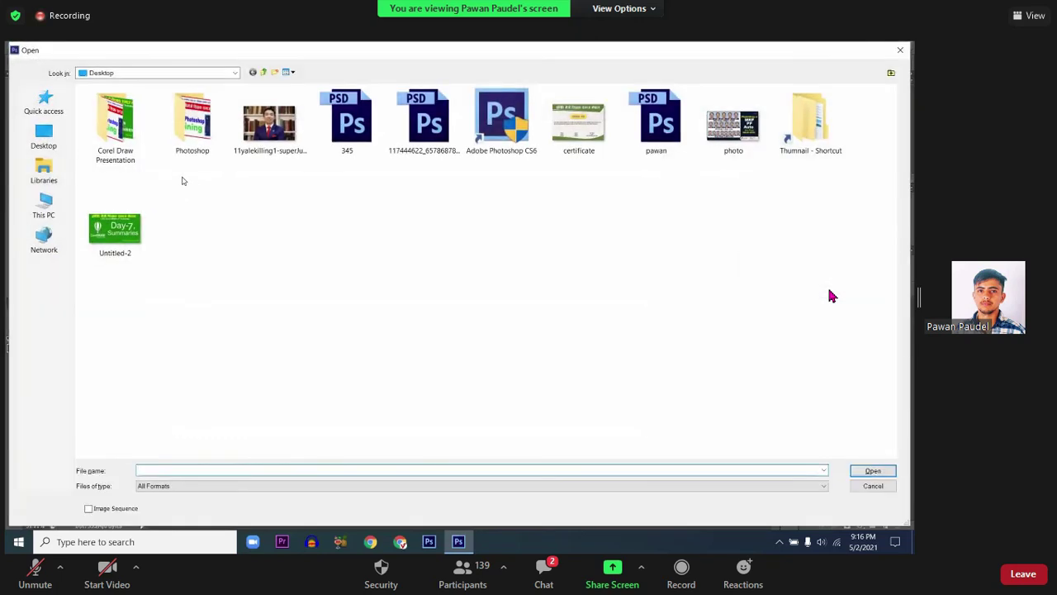
pyautogui.click(45, 102)
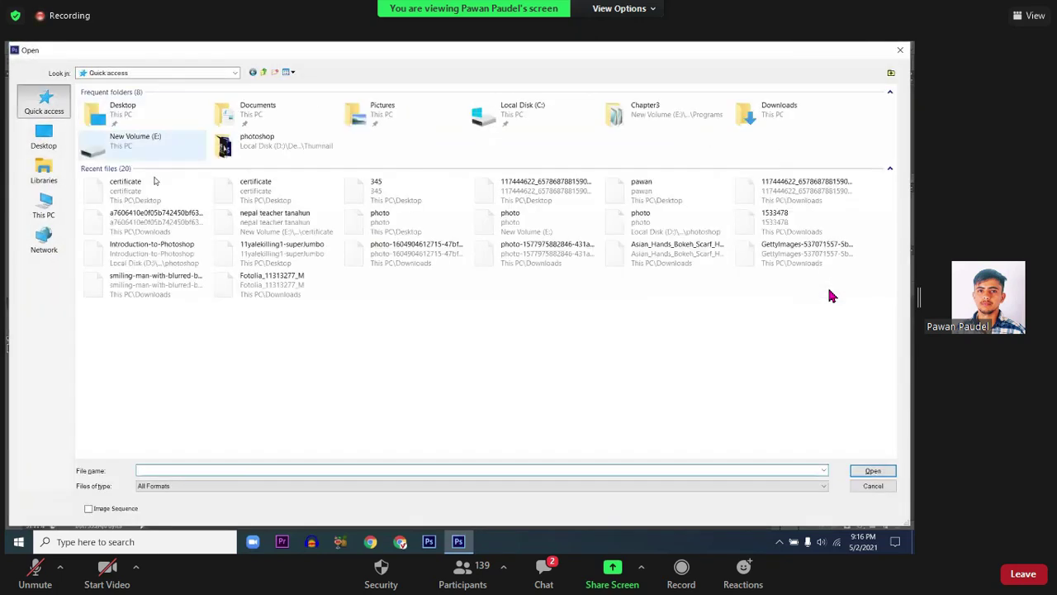
pyautogui.doubleClick(772, 111)
pyautogui.scroll(-5, 149, 284)
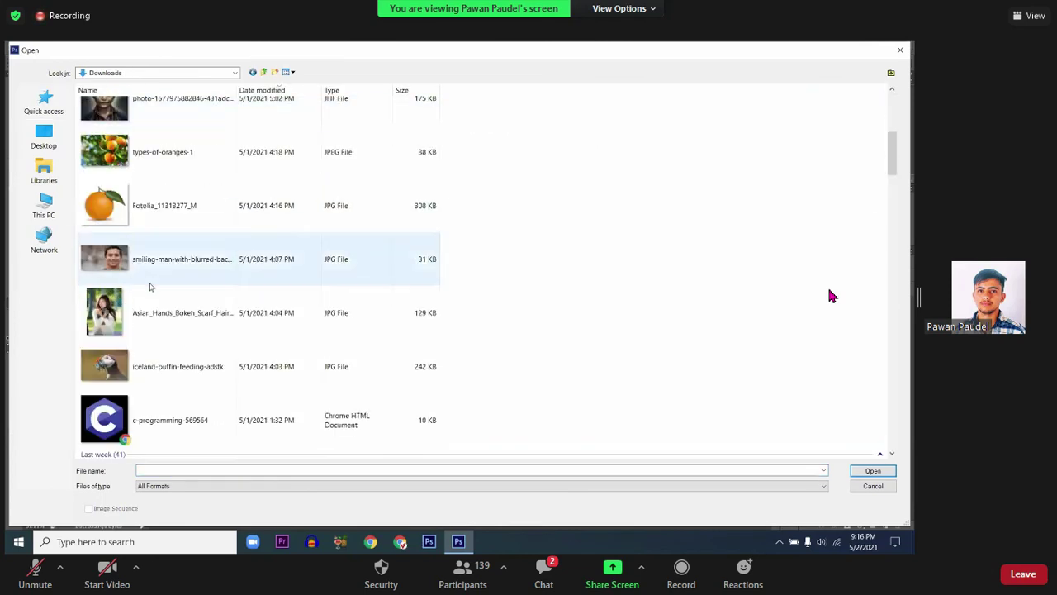
pyautogui.doubleClick(142, 261)
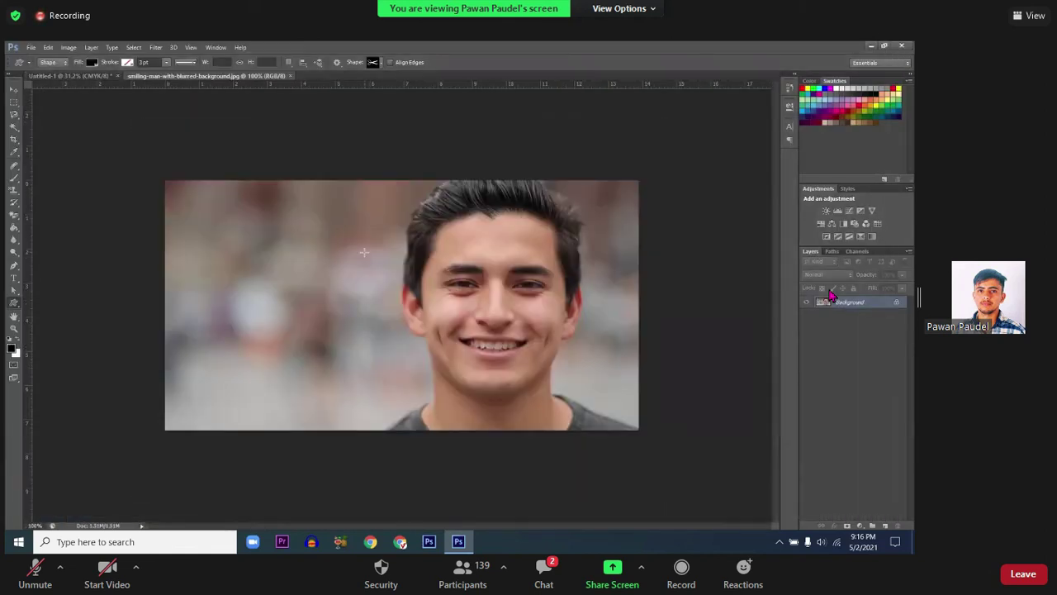
# Step: Open Brightness/Contrast from Image > Adjustments, then close it without changes
pyautogui.click(70, 48)
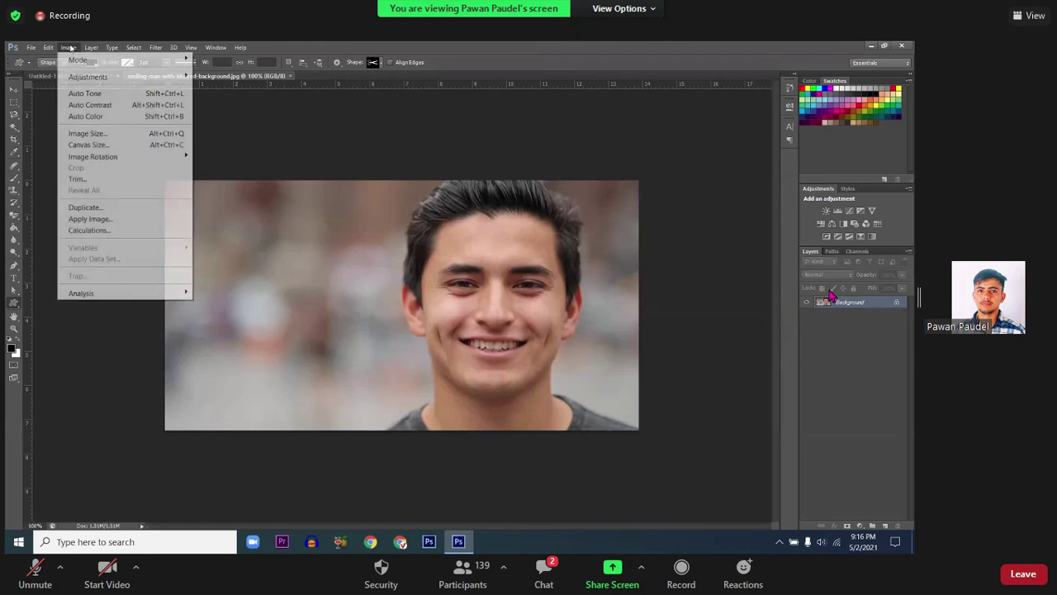
pyautogui.moveTo(88, 76)
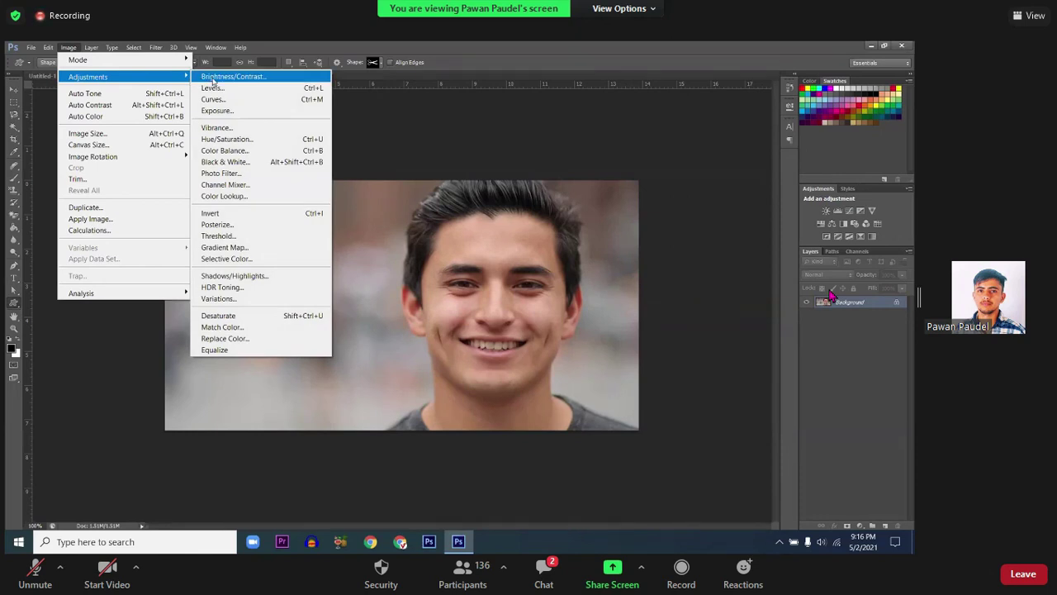
pyautogui.click(215, 79)
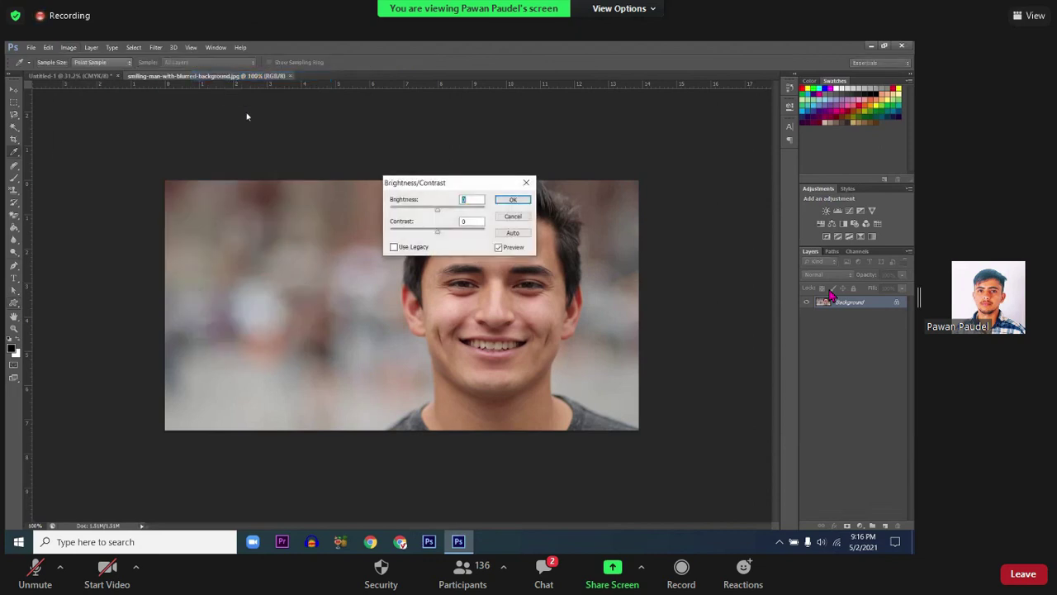
pyautogui.moveTo(428, 183); pyautogui.dragTo(561, 273)
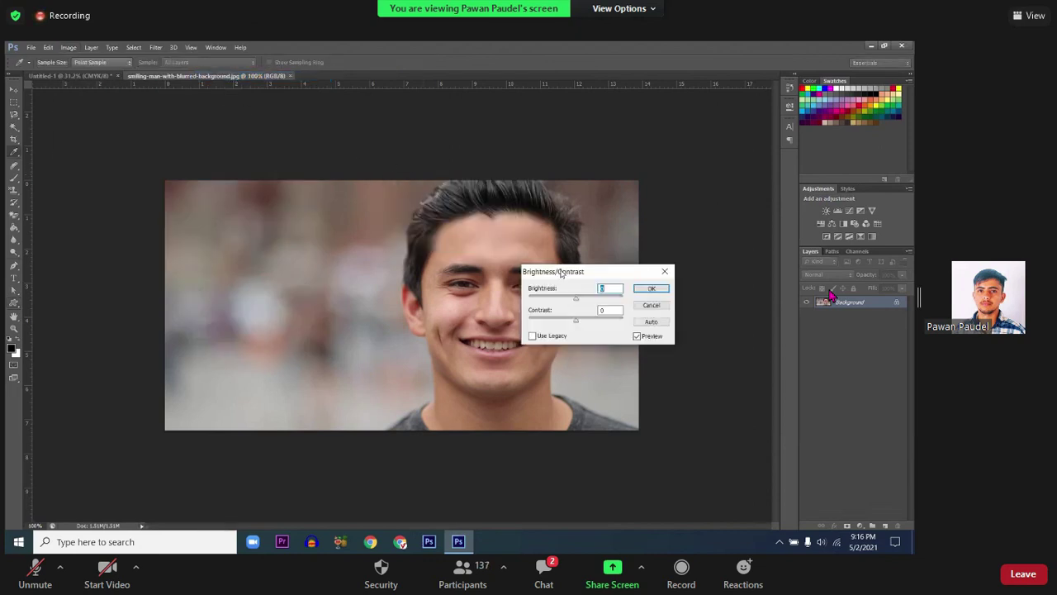
pyautogui.click(651, 304)
pyautogui.press('u')
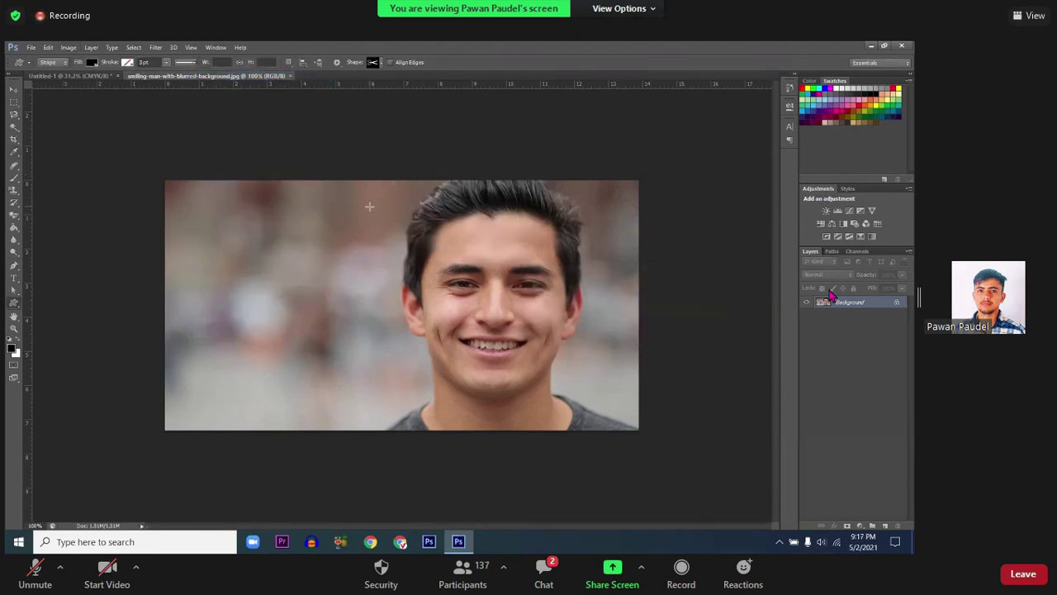
# Step: Reopen Brightness/Contrast and try raising brightness and contrast while zoomed to 200%
pyautogui.click(69, 47)
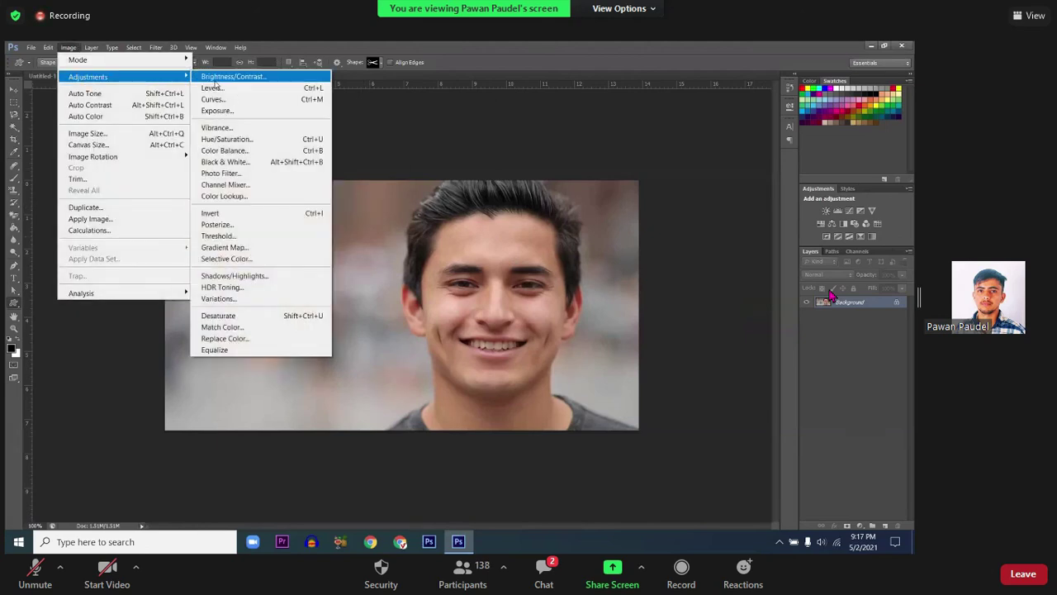
pyautogui.click(218, 78)
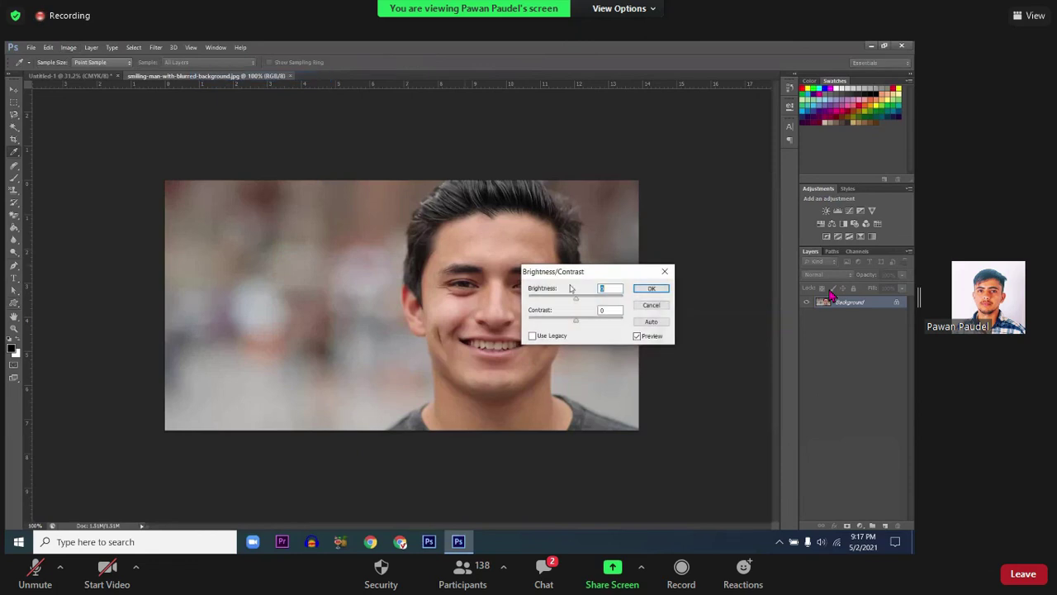
pyautogui.moveTo(583, 280); pyautogui.dragTo(234, 317)
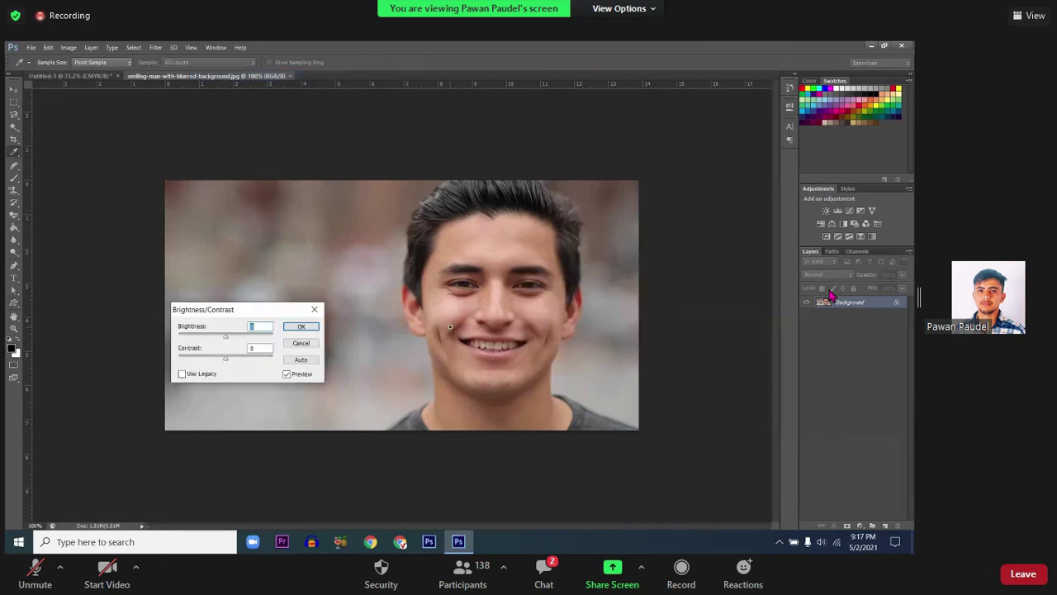
pyautogui.hotkey('ctrl', '+')
pyautogui.hotkey('ctrl', '+')
pyautogui.hotkey('ctrl', '+')
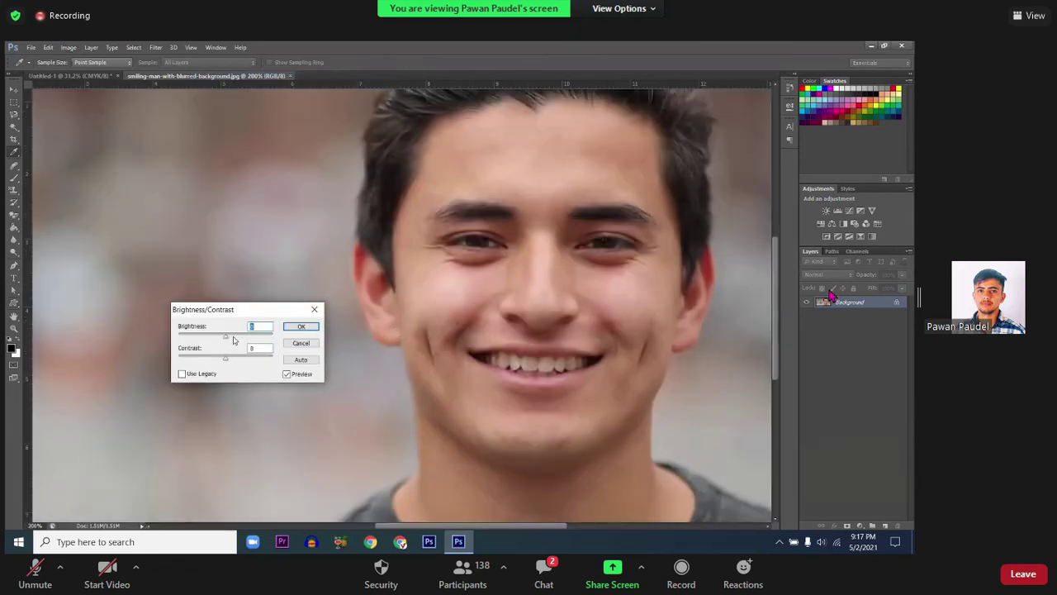
pyautogui.moveTo(234, 336); pyautogui.dragTo(240, 338)
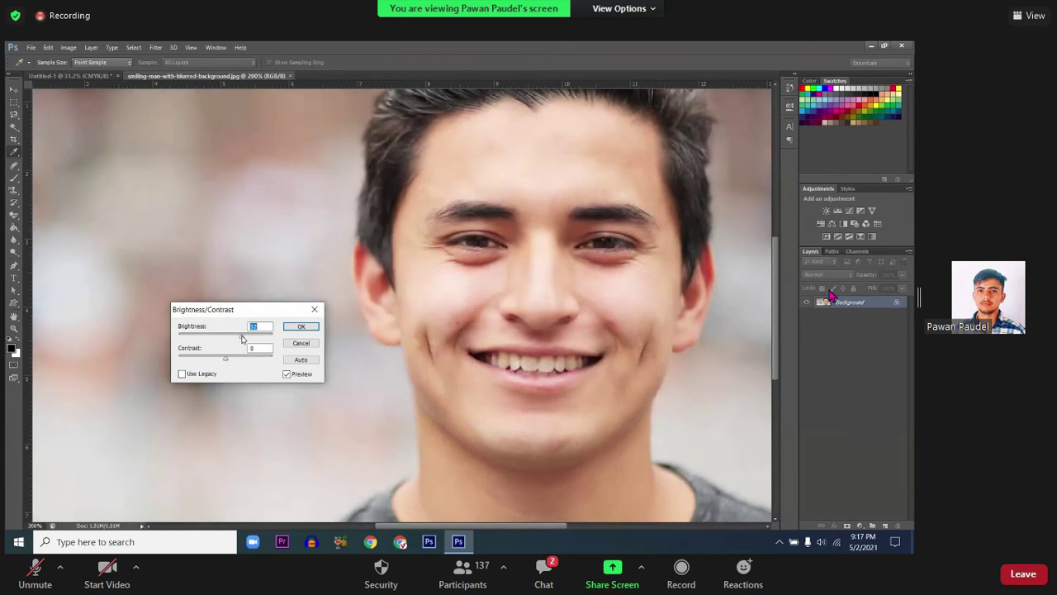
pyautogui.moveTo(225, 357); pyautogui.dragTo(233, 361)
pyautogui.moveTo(238, 361); pyautogui.dragTo(245, 337)
pyautogui.click(251, 328)
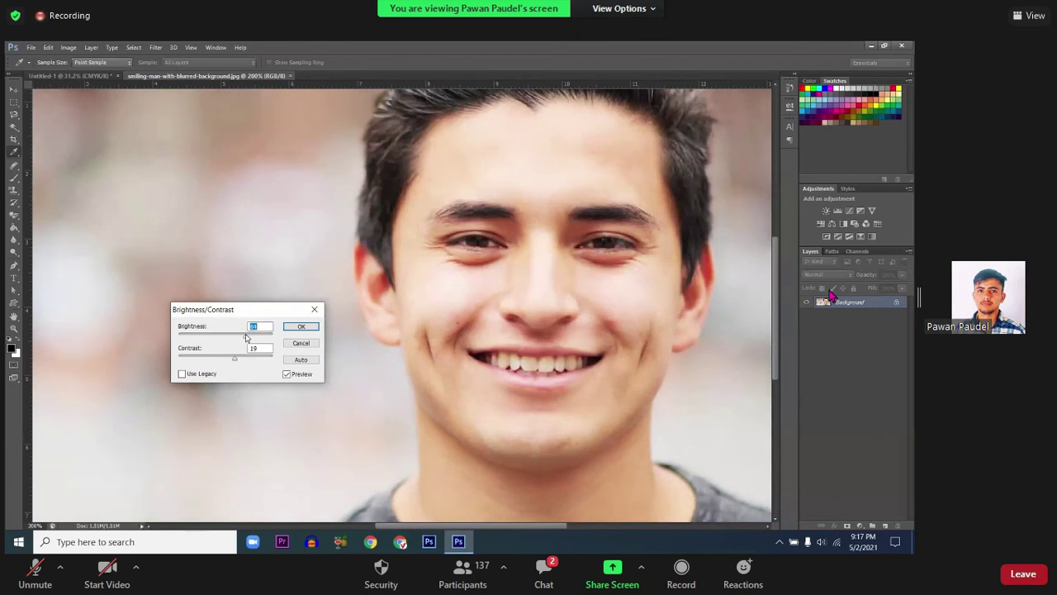
pyautogui.click(236, 359)
pyautogui.hotkey('ctrl', '-')
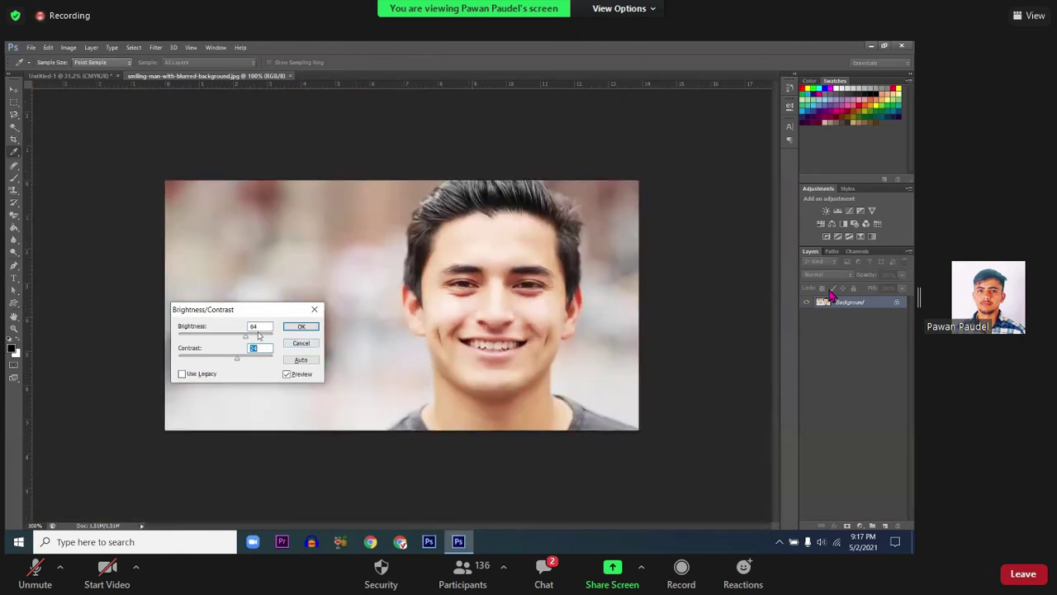
# Step: Apply Brightness/Contrast with brightness 41 and contrast about 40
pyautogui.moveTo(246, 337); pyautogui.dragTo(253, 339)
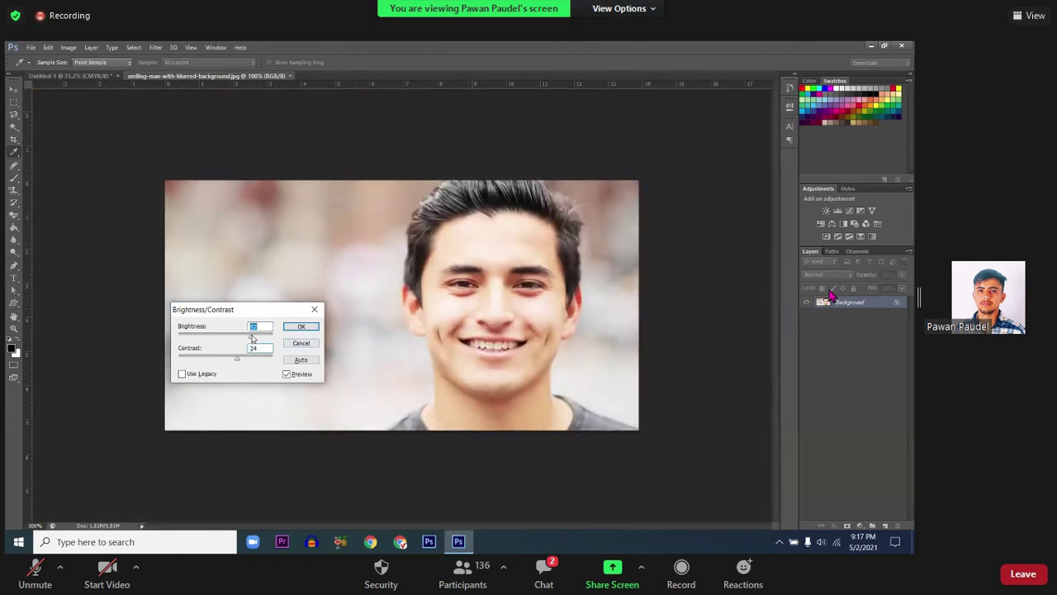
pyautogui.moveTo(252, 336)
pyautogui.mouseDown()
pyautogui.moveTo(211, 334)
pyautogui.moveTo(175, 356)
pyautogui.mouseUp()
pyautogui.click(215, 357)
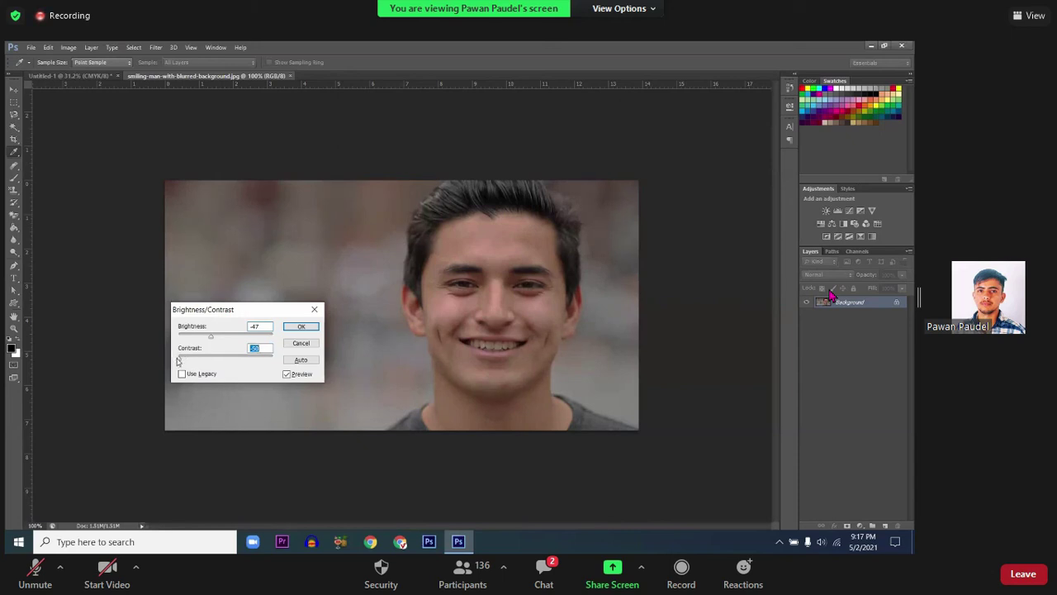
pyautogui.moveTo(223, 337)
pyautogui.mouseDown()
pyautogui.moveTo(238, 340)
pyautogui.moveTo(235, 361)
pyautogui.mouseUp()
pyautogui.click(231, 358)
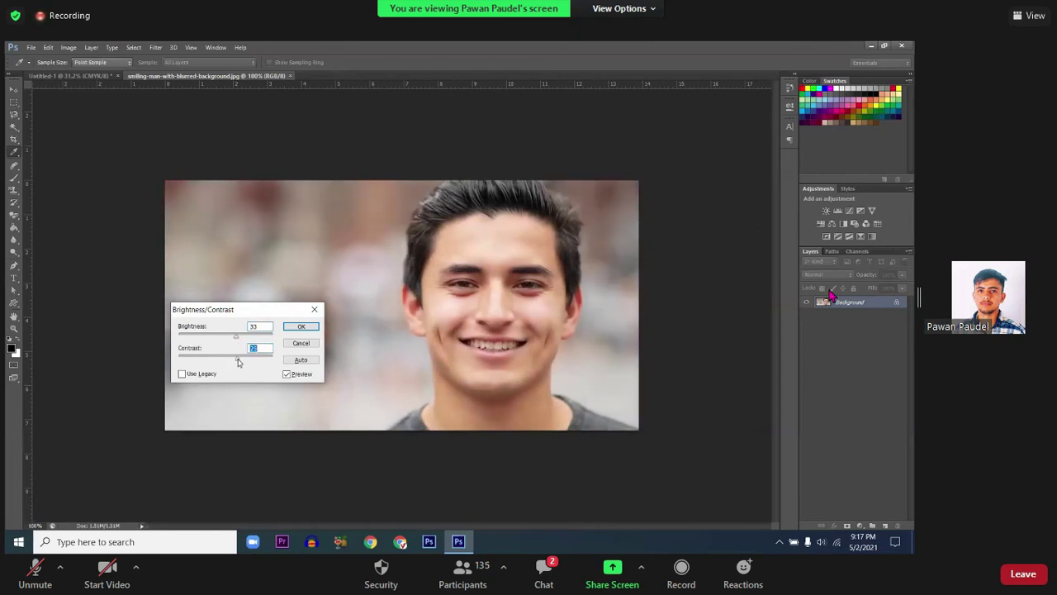
pyautogui.moveTo(237, 361); pyautogui.dragTo(245, 365)
pyautogui.moveTo(249, 335); pyautogui.dragTo(252, 336)
pyautogui.click(300, 326)
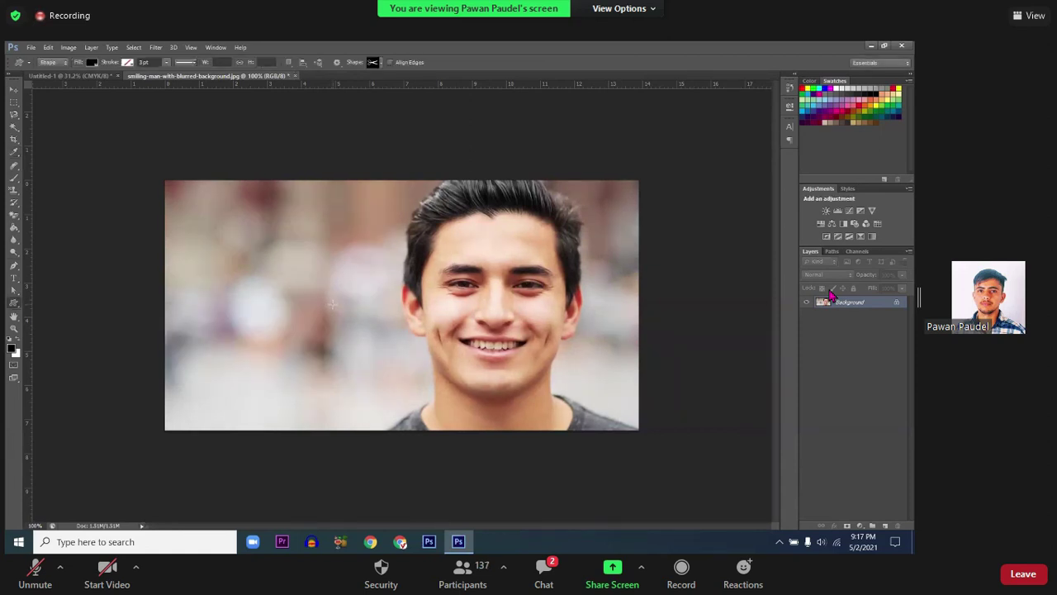
# Step: Open the GettyImages puffin photo from Downloads and zoom in on its beak
pyautogui.hotkey('ctrl', 'o')
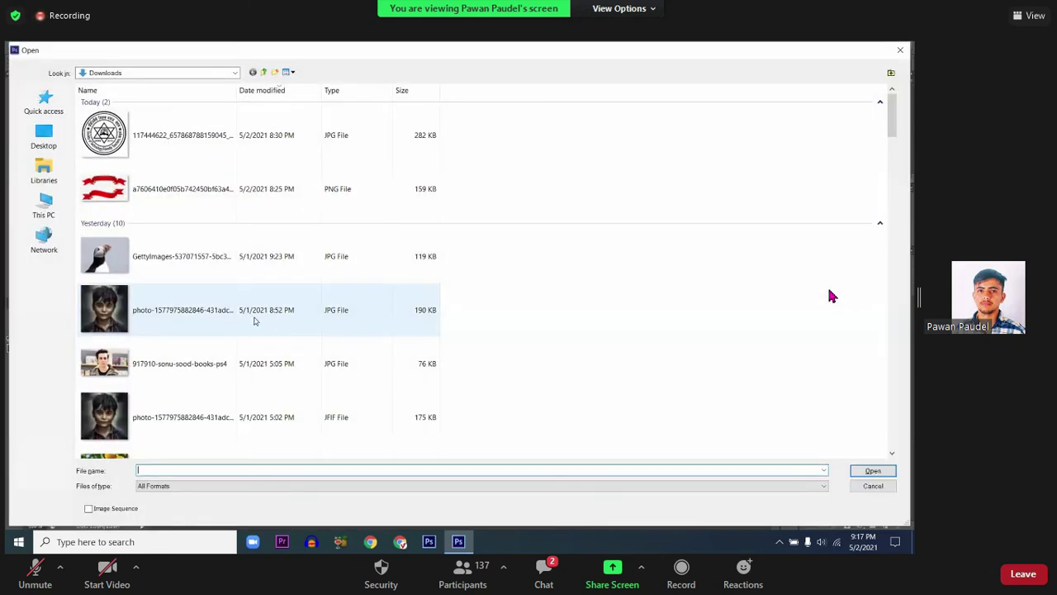
pyautogui.doubleClick(142, 256)
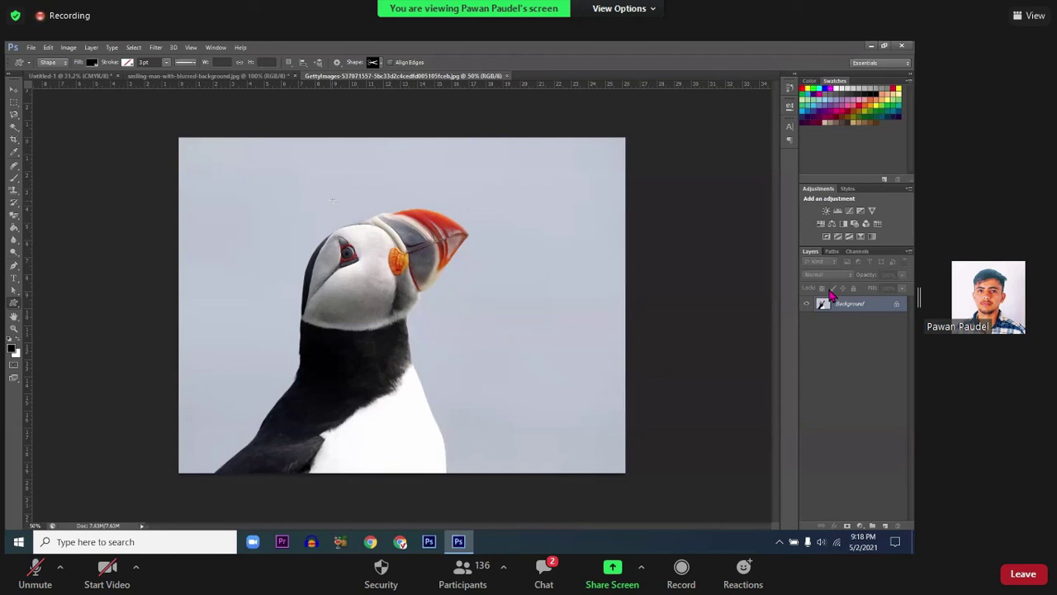
pyautogui.moveTo(436, 179)
pyautogui.mouseDown()
pyautogui.moveTo(503, 204)
pyautogui.moveTo(436, 200)
pyautogui.mouseUp()
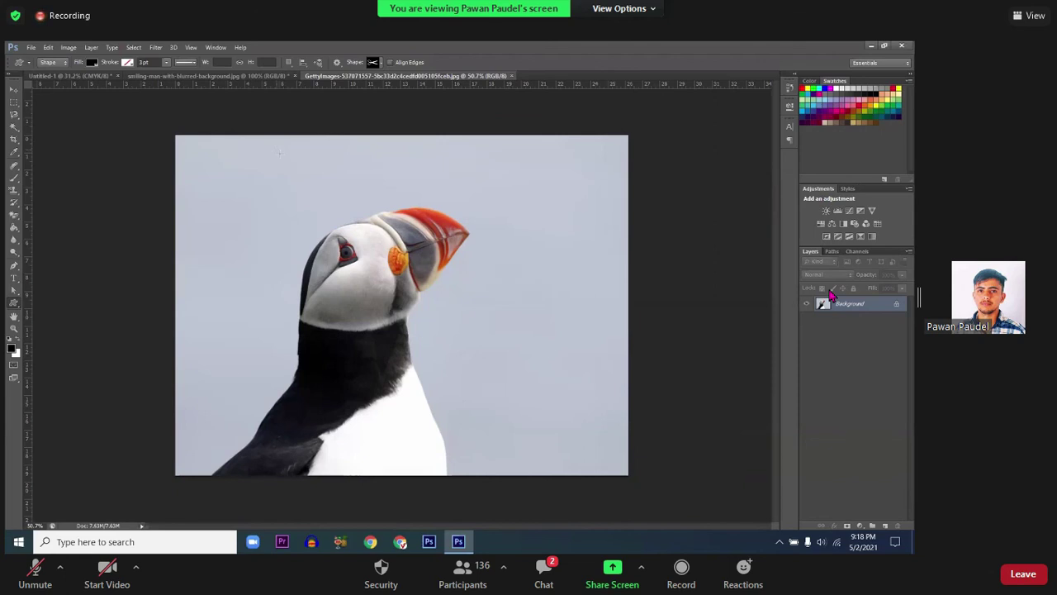
pyautogui.click(69, 47)
pyautogui.moveTo(89, 76)
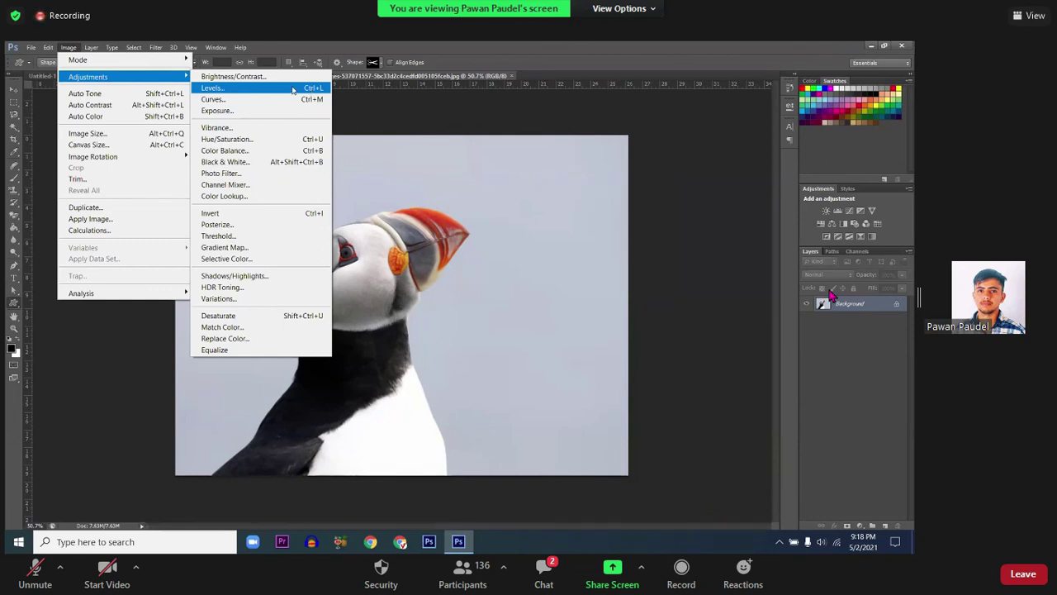
# Step: Apply Levels, lowering the white point so the puffin's grey backdrop turns nearly white
pyautogui.click(293, 89)
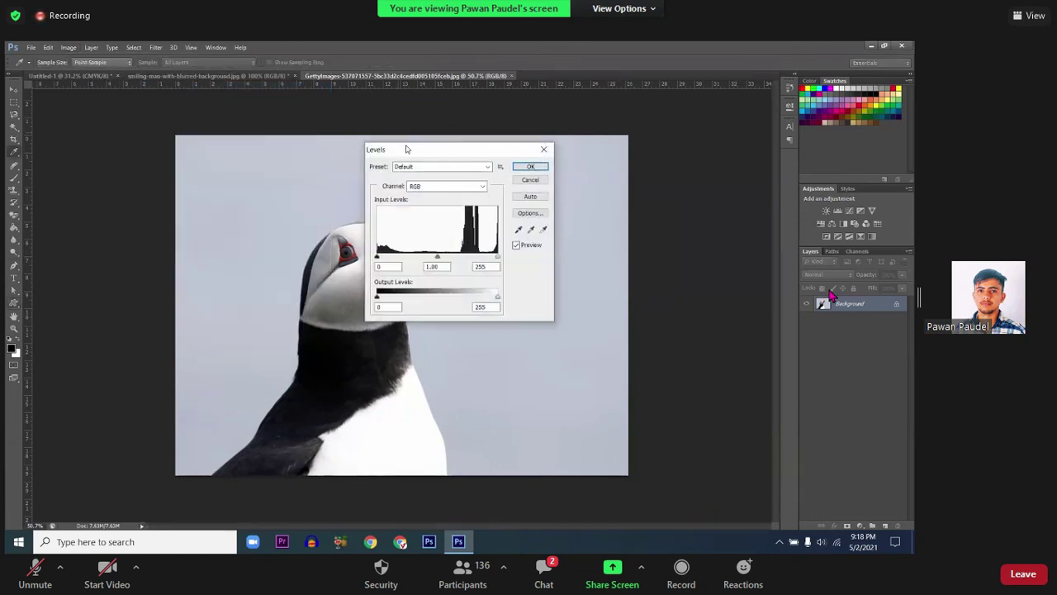
pyautogui.moveTo(411, 152); pyautogui.dragTo(667, 173)
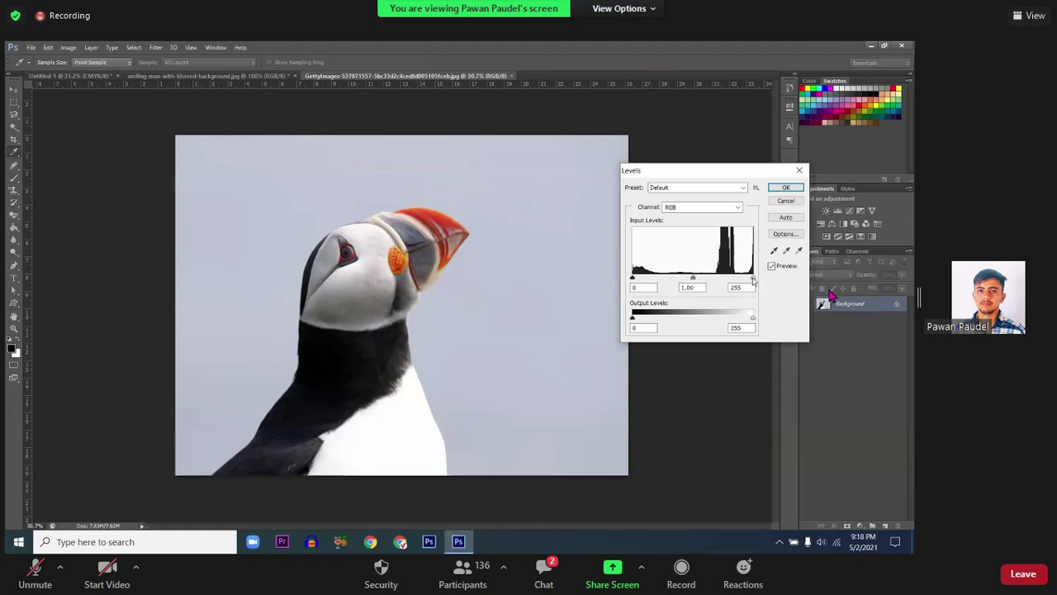
pyautogui.moveTo(752, 279); pyautogui.dragTo(729, 281)
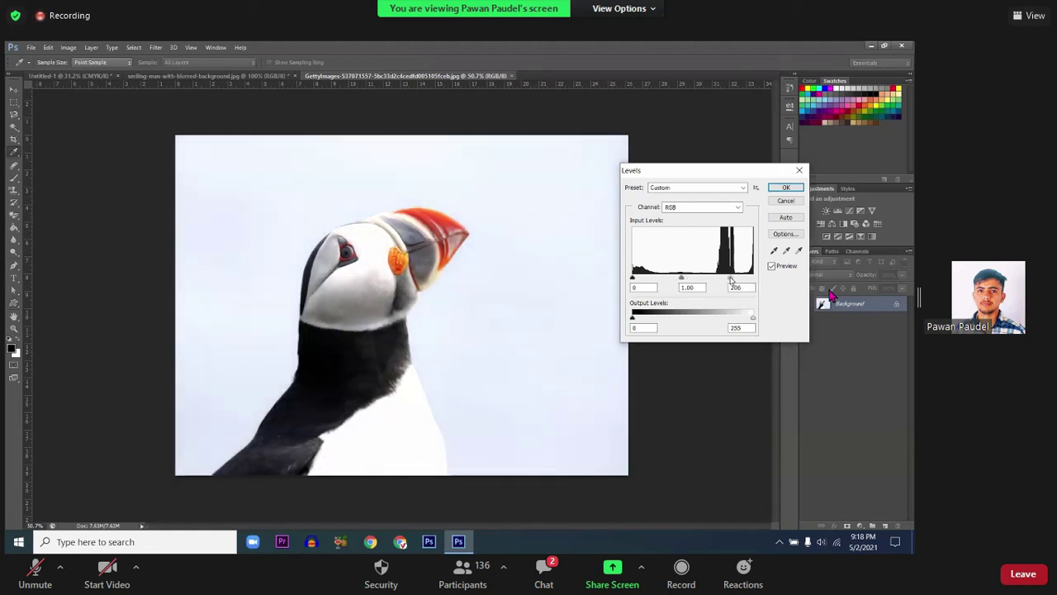
pyautogui.moveTo(728, 279); pyautogui.dragTo(732, 281)
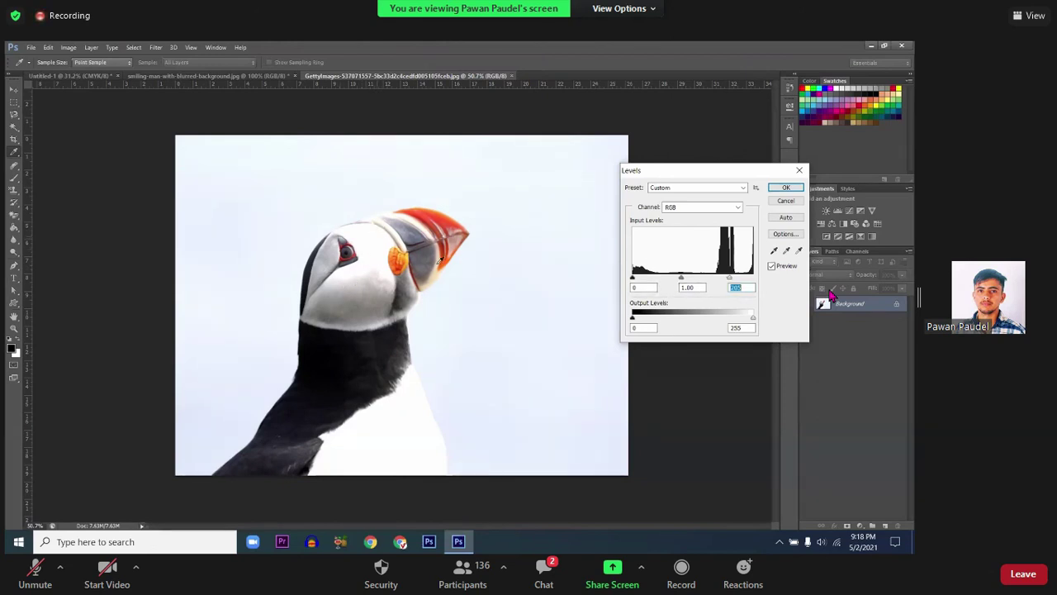
pyautogui.moveTo(731, 278); pyautogui.dragTo(723, 278)
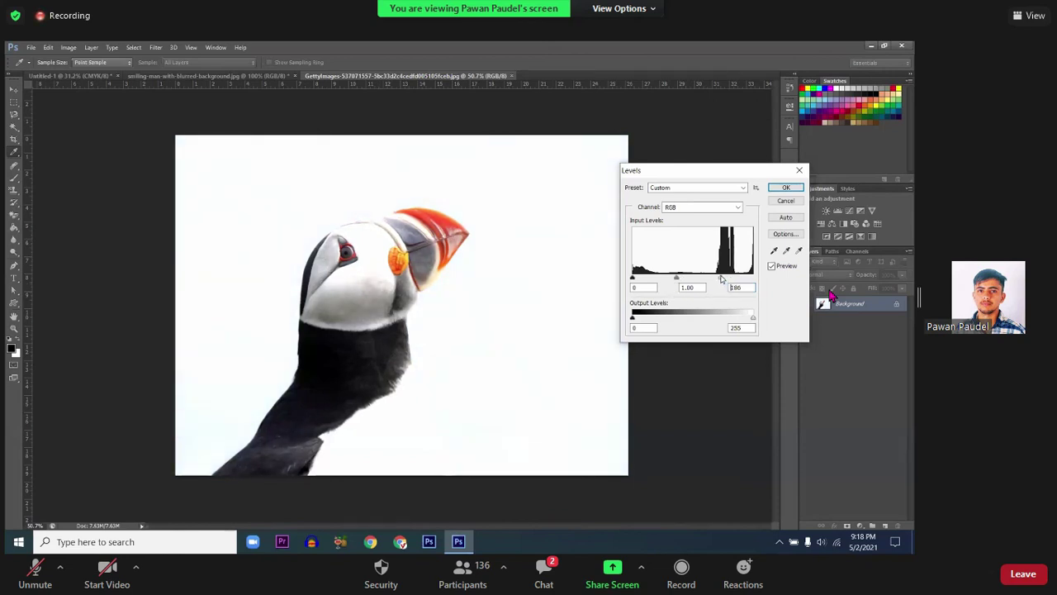
pyautogui.click(785, 188)
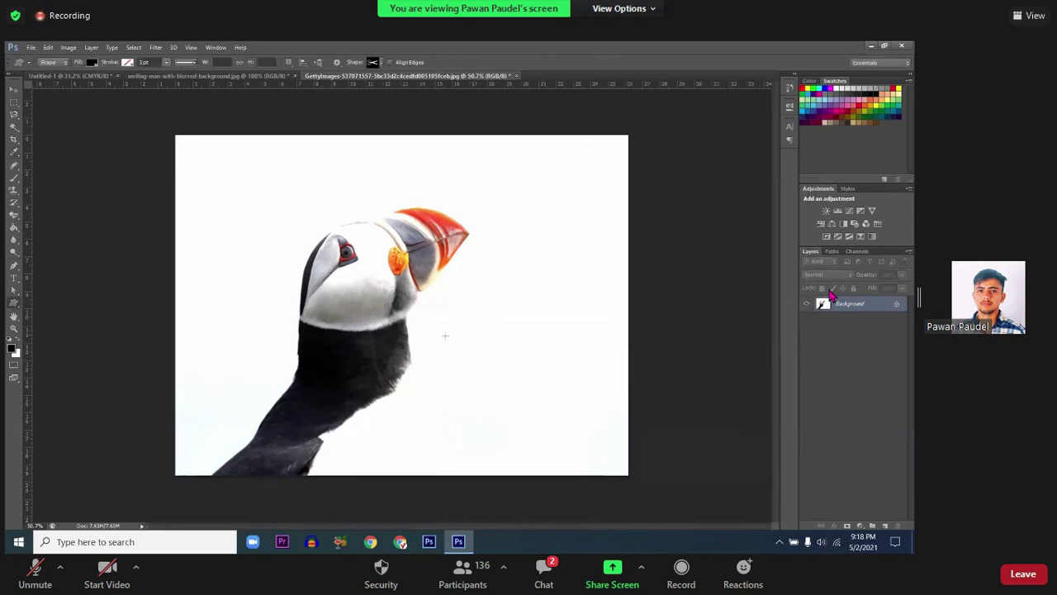
# Step: Toggle the Levels change to compare, ending with the whitening undone
pyautogui.hotkey('ctrl', 'z')
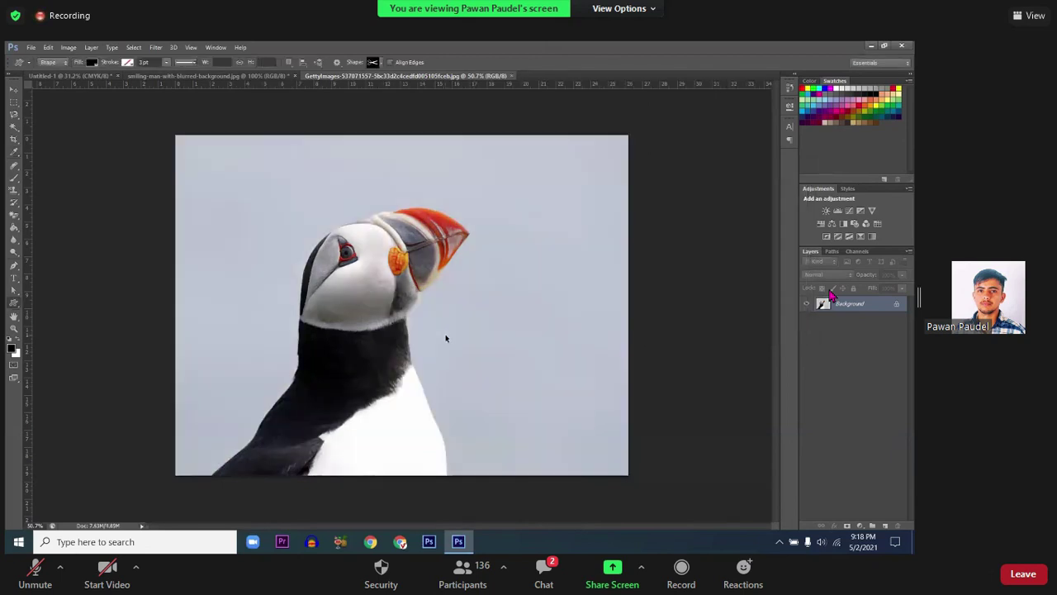
pyautogui.hotkey('ctrl', 'z')
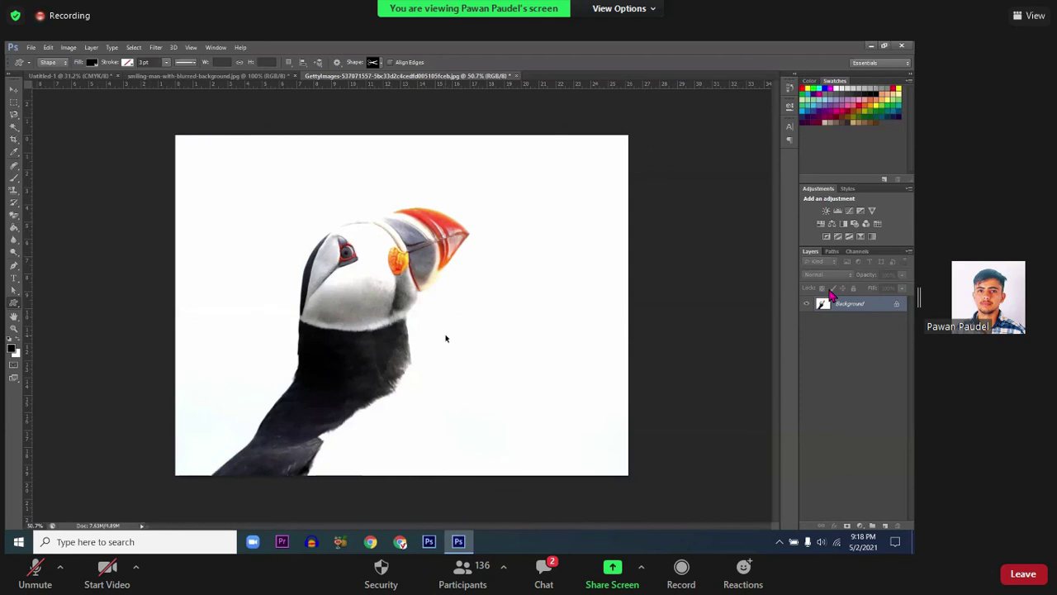
pyautogui.hotkey('ctrl', 'z')
pyautogui.hotkey('ctrl', 'z')
pyautogui.hotkey('ctrl', 'z')
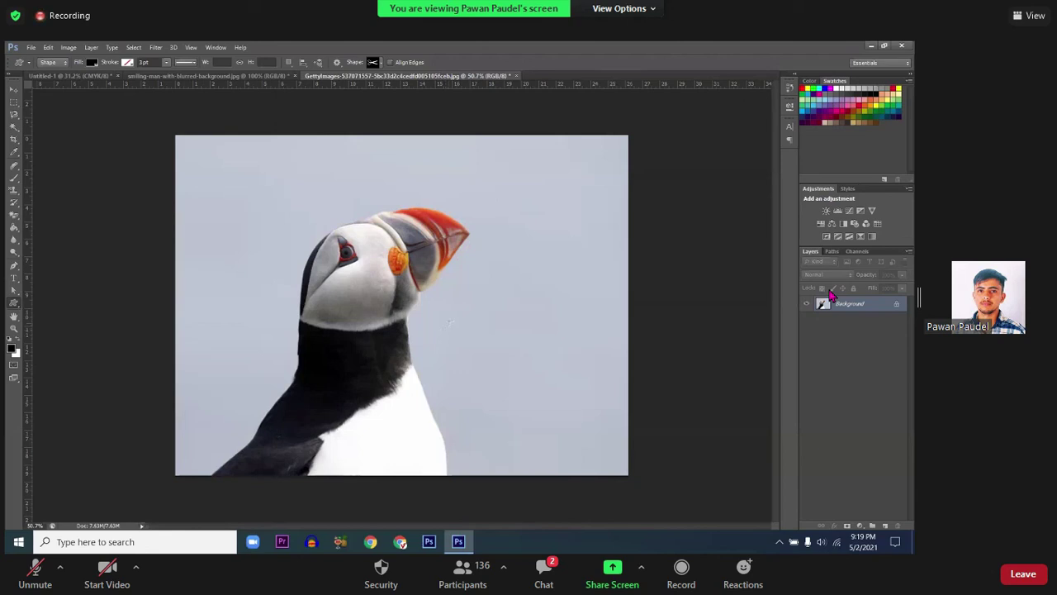
pyautogui.moveTo(14, 127); pyautogui.dragTo(40, 138)
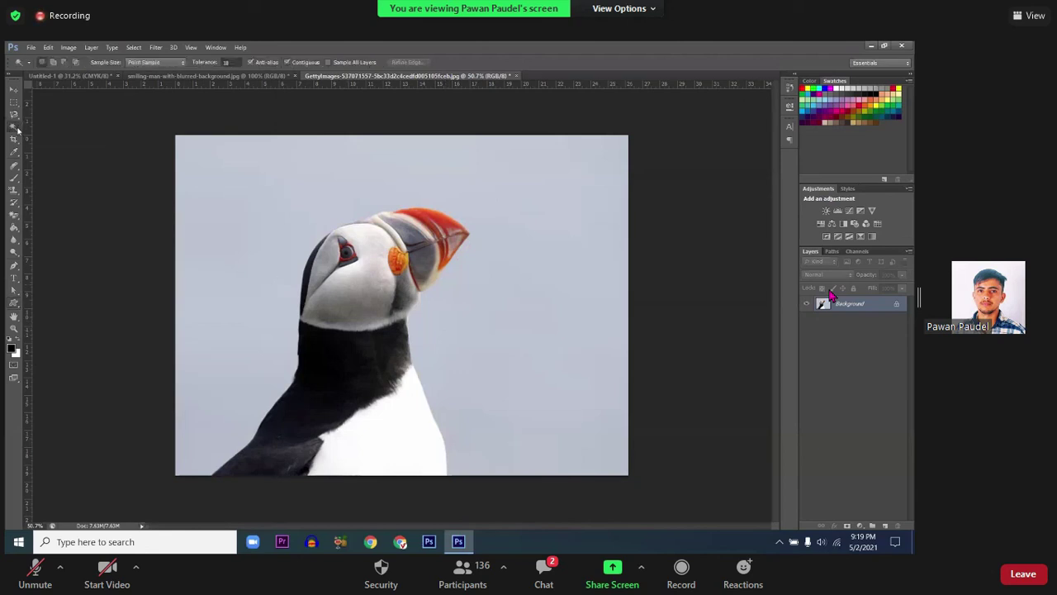
pyautogui.click(196, 198)
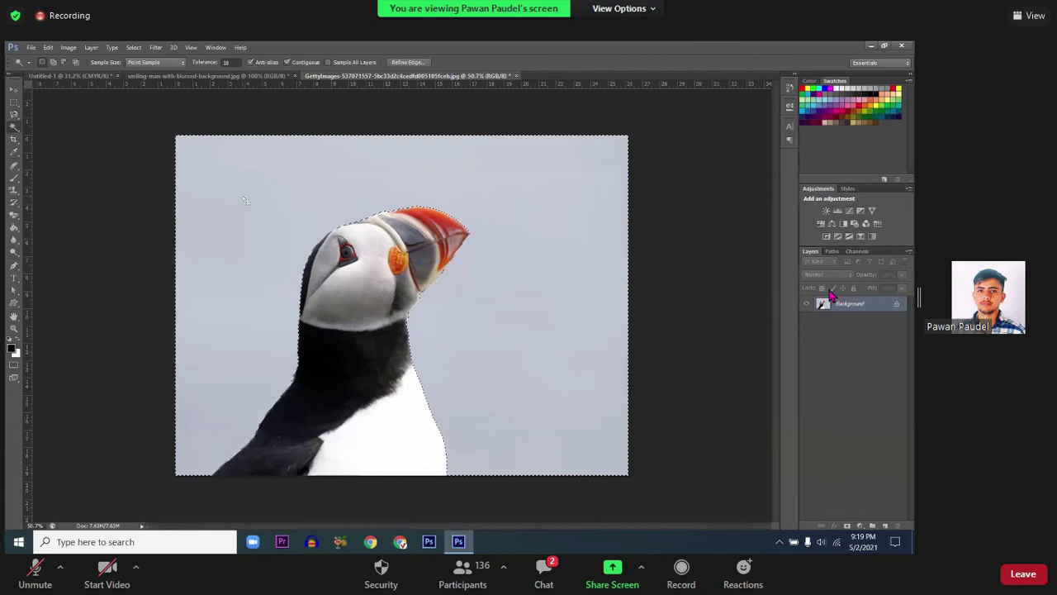
pyautogui.hotkey('ctrl', 'l')
pyautogui.click(68, 47)
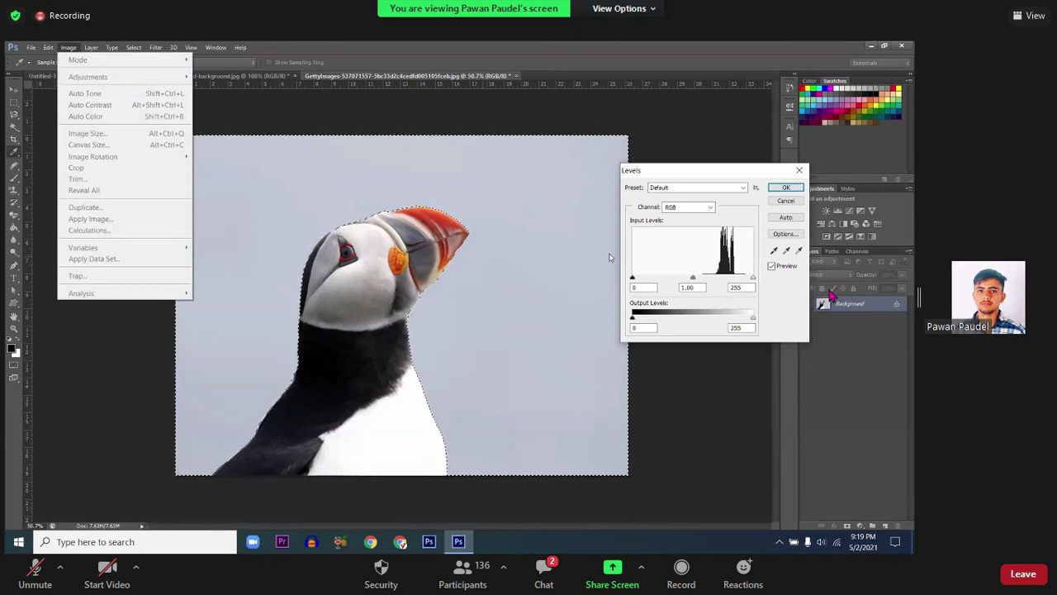
pyautogui.click(495, 201)
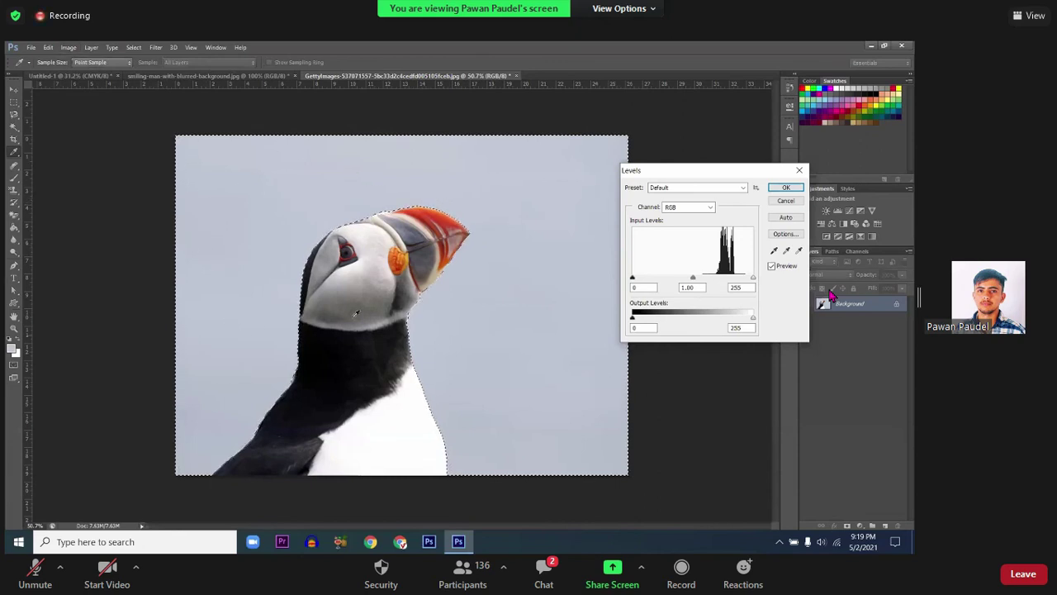
pyautogui.moveTo(752, 277); pyautogui.dragTo(711, 279)
pyautogui.press('Return')
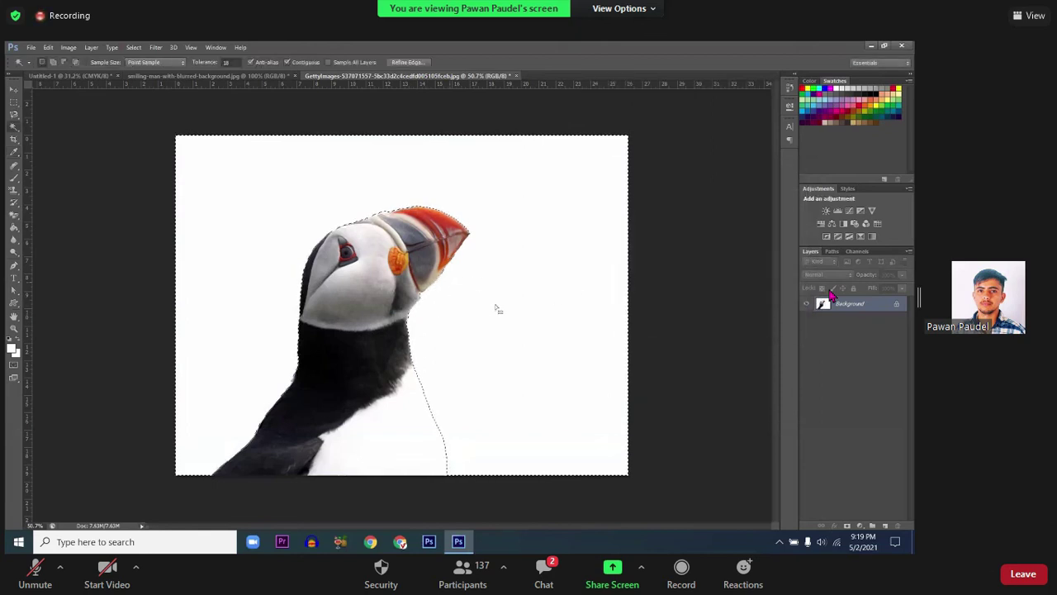
pyautogui.hotkey('ctrl', 'd')
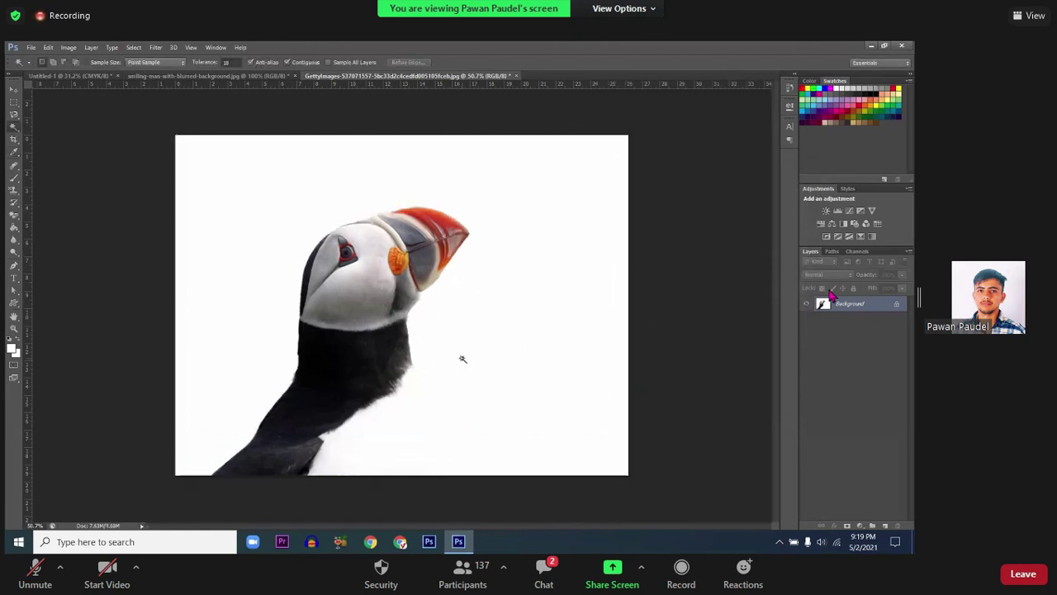
pyautogui.click(443, 354)
pyautogui.hotkey('ctrl', 'z')
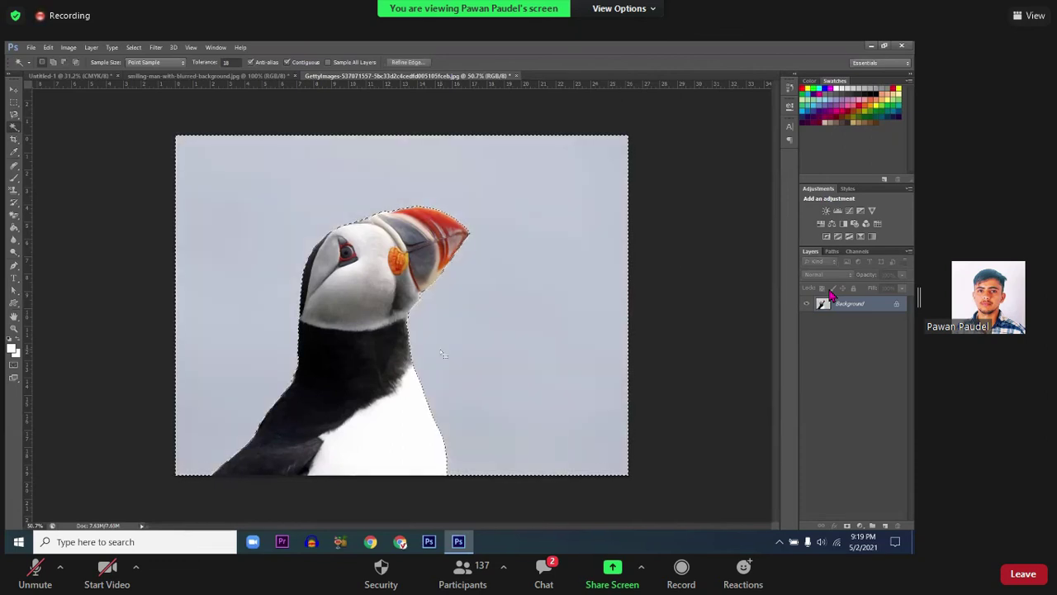
pyautogui.hotkey('ctrl', 'l')
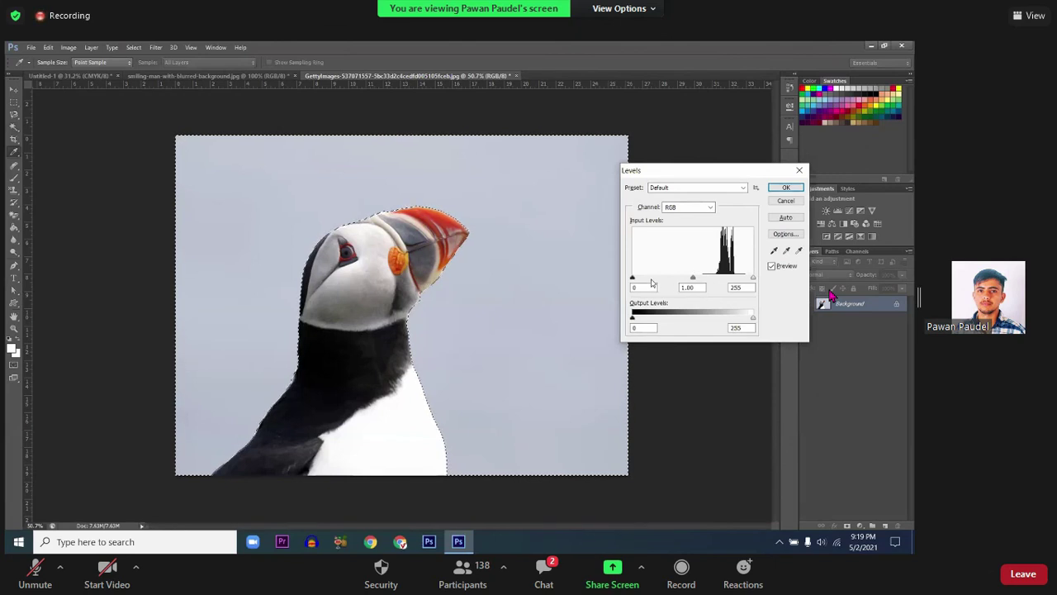
pyautogui.moveTo(634, 278)
pyautogui.mouseDown()
pyautogui.moveTo(677, 279)
pyautogui.moveTo(633, 278)
pyautogui.mouseUp()
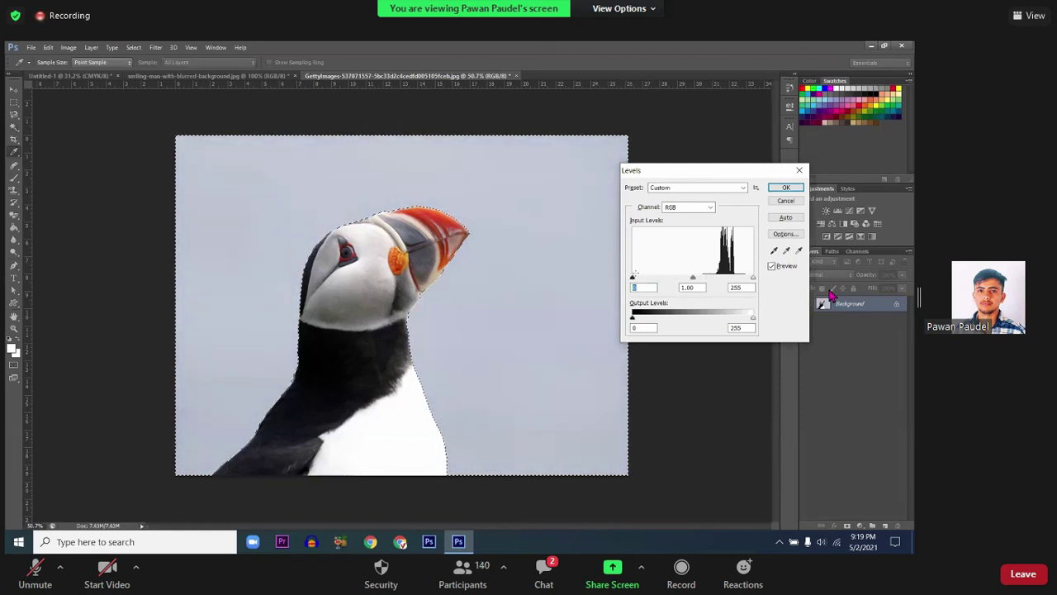
pyautogui.press('Escape')
pyautogui.hotkey('ctrl', 'd')
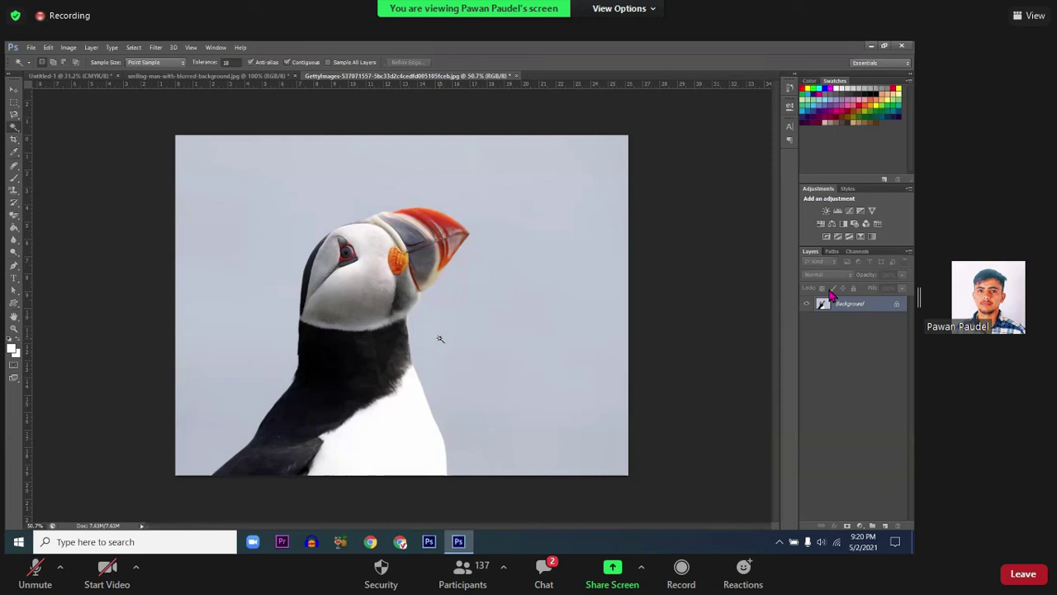
pyautogui.hotkey('ctrl', 'l')
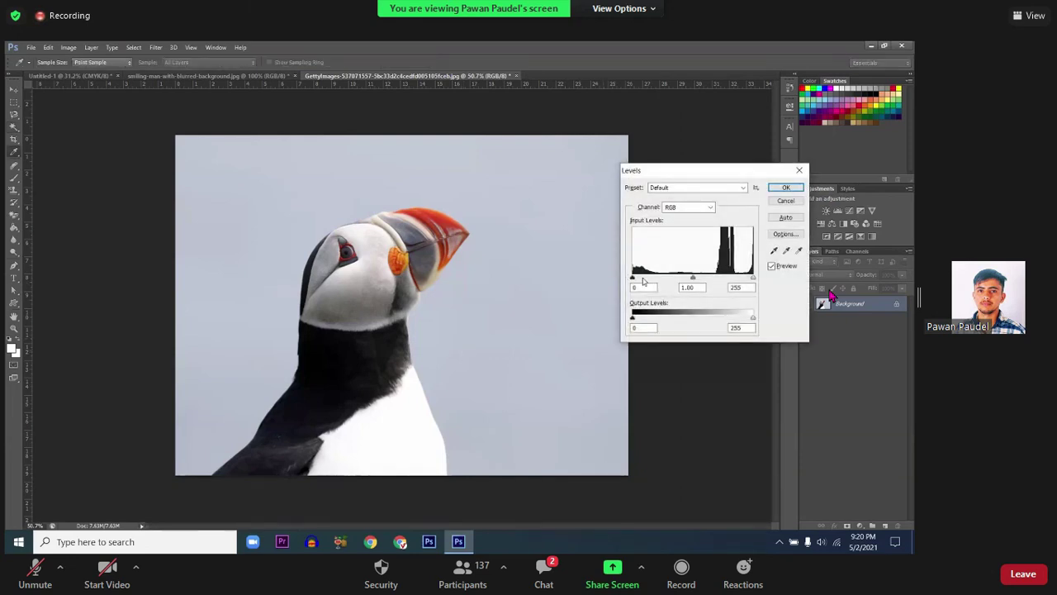
pyautogui.moveTo(637, 281); pyautogui.dragTo(654, 281)
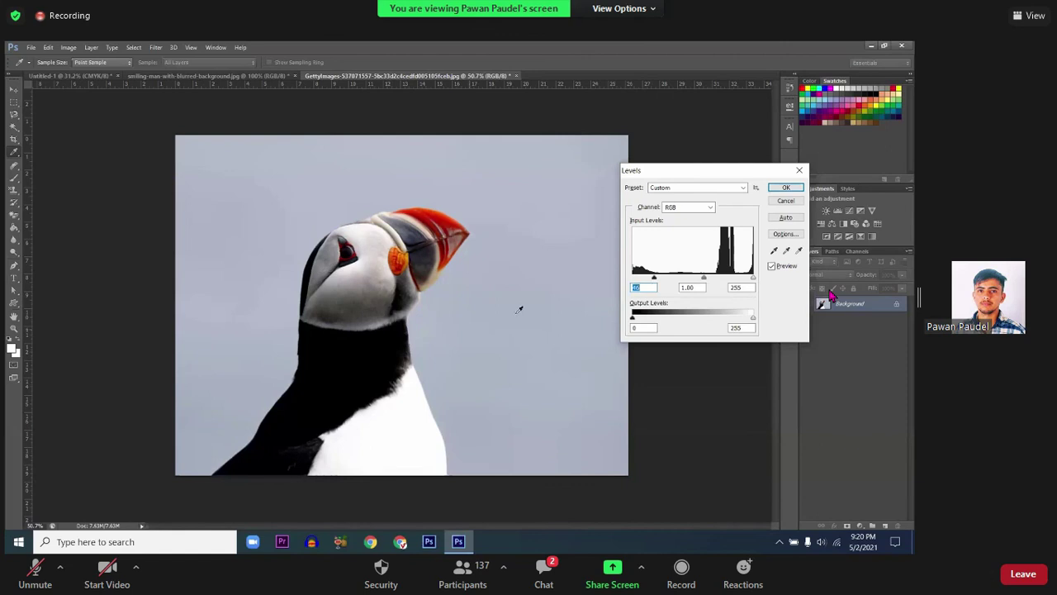
pyautogui.moveTo(658, 279); pyautogui.dragTo(657, 279)
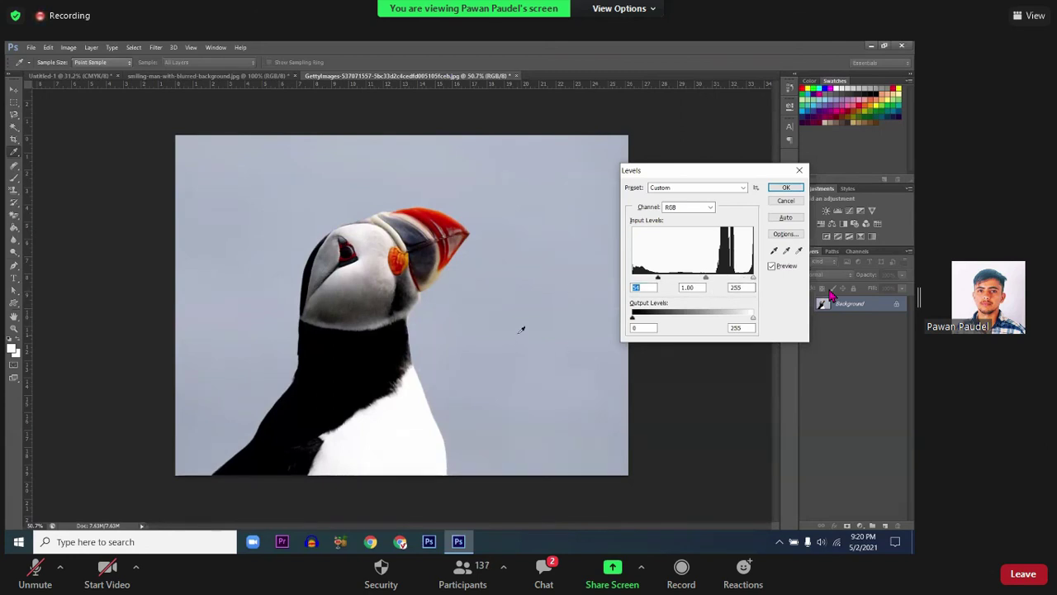
pyautogui.moveTo(753, 277); pyautogui.dragTo(725, 278)
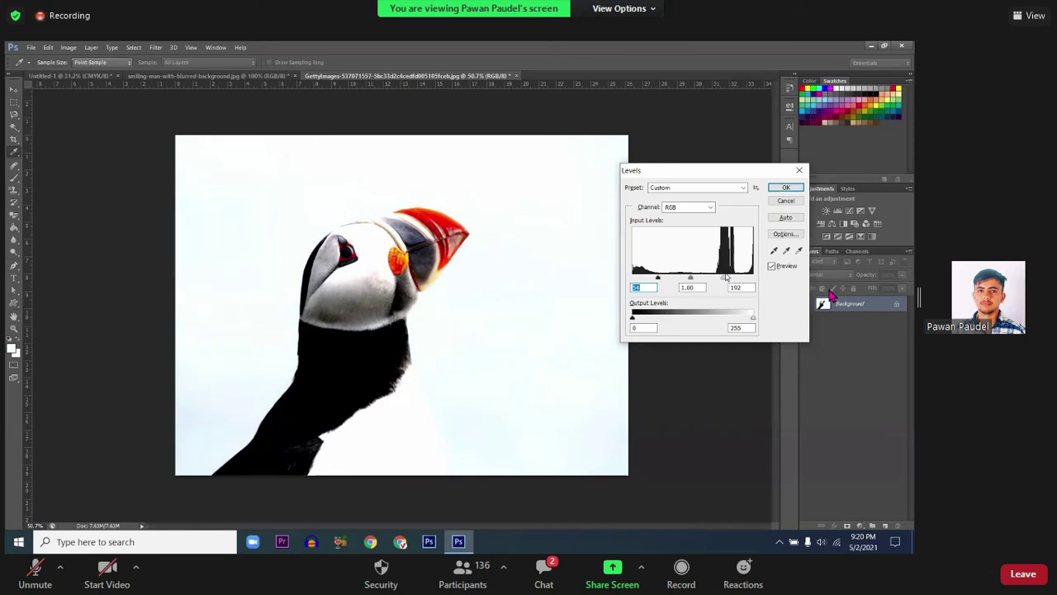
pyautogui.click(725, 278)
pyautogui.moveTo(658, 281); pyautogui.dragTo(632, 279)
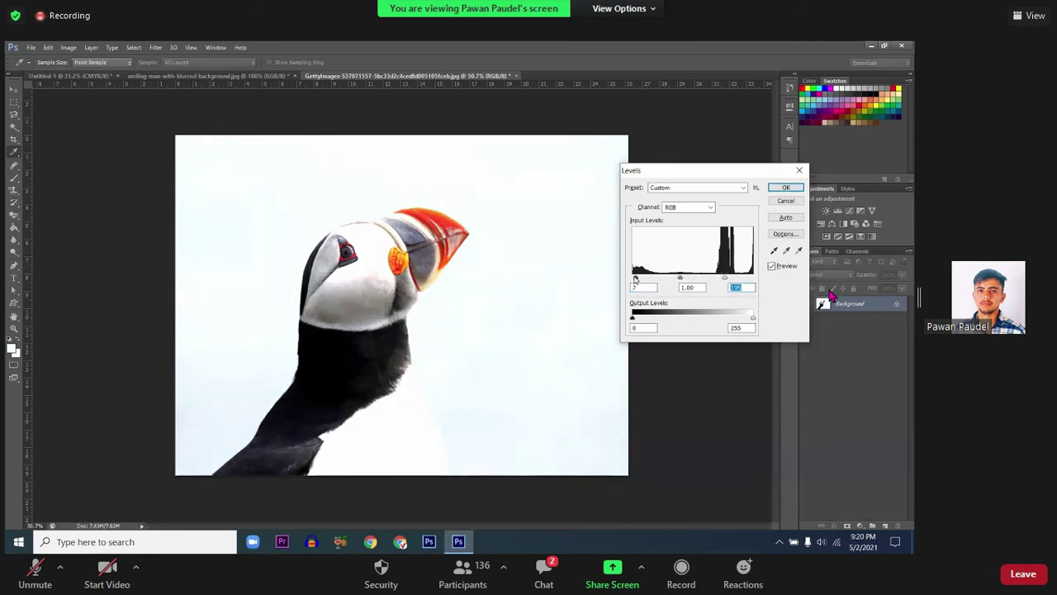
pyautogui.click(633, 279)
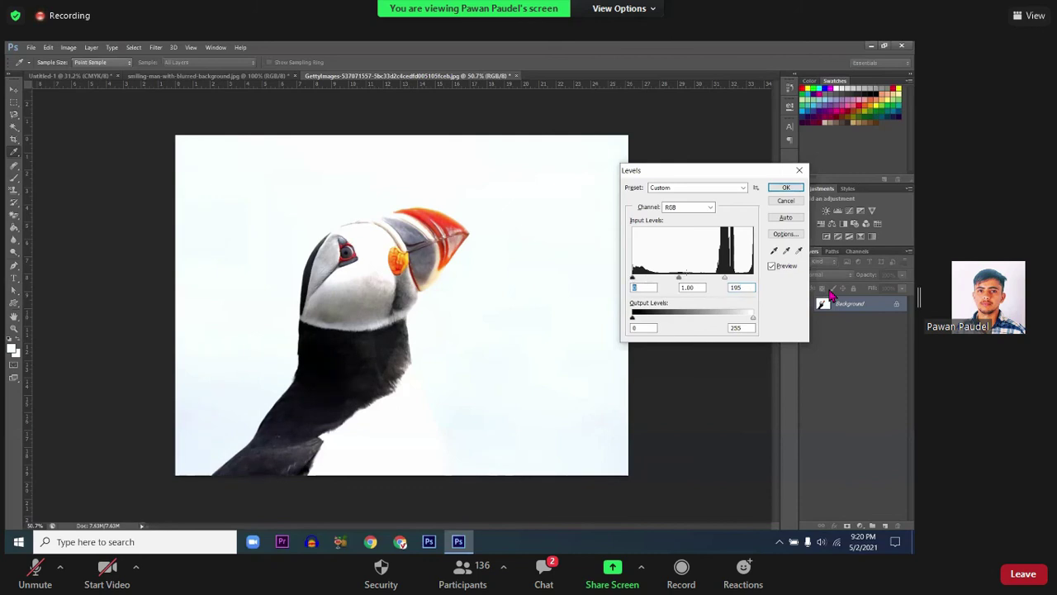
pyautogui.moveTo(679, 279); pyautogui.dragTo(704, 287)
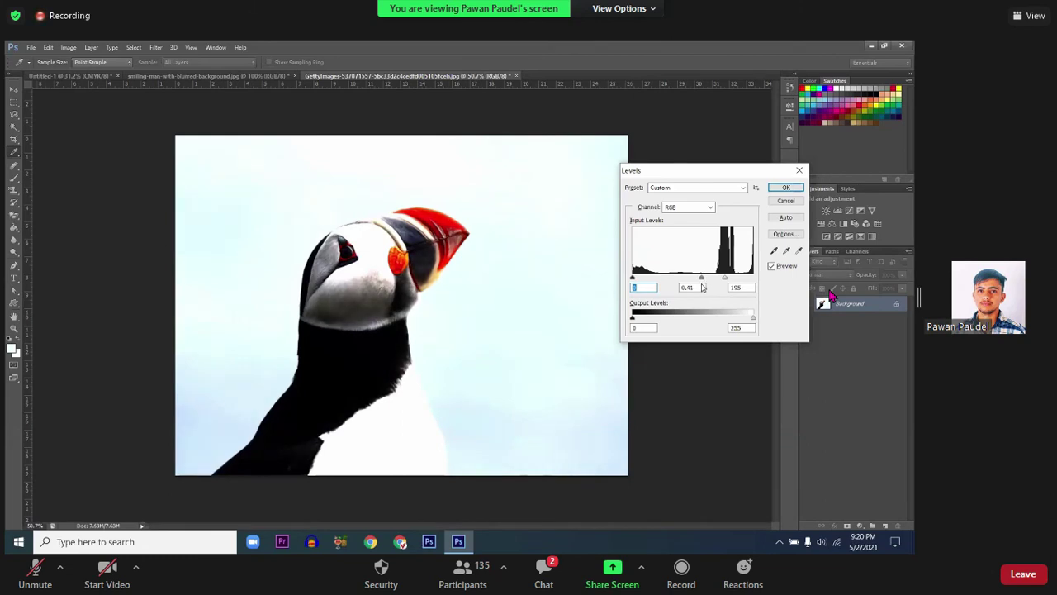
pyautogui.moveTo(703, 288); pyautogui.dragTo(701, 286)
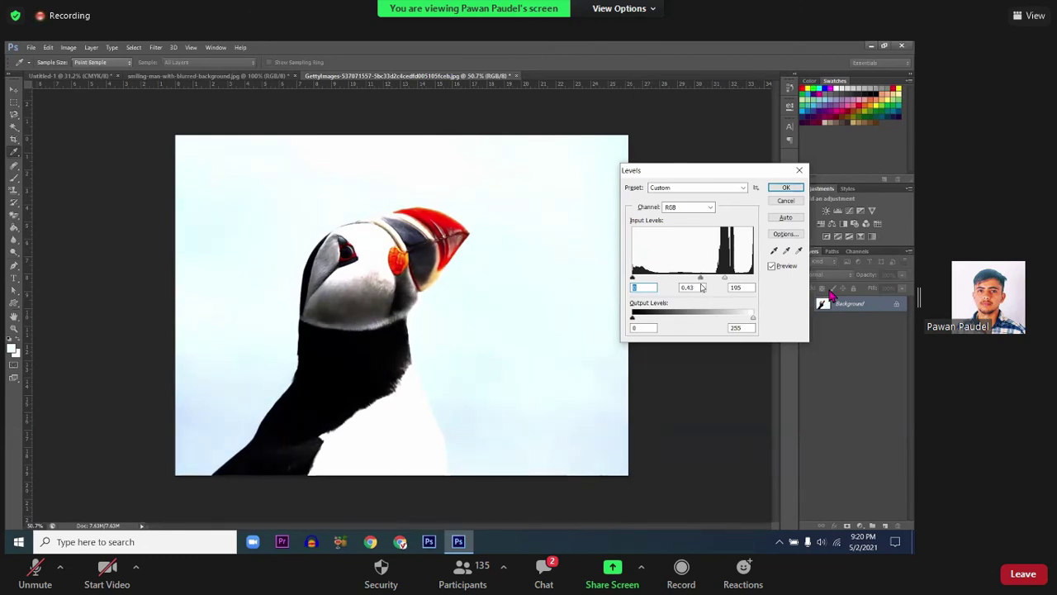
pyautogui.click(786, 187)
pyautogui.hotkey('ctrl', 'z')
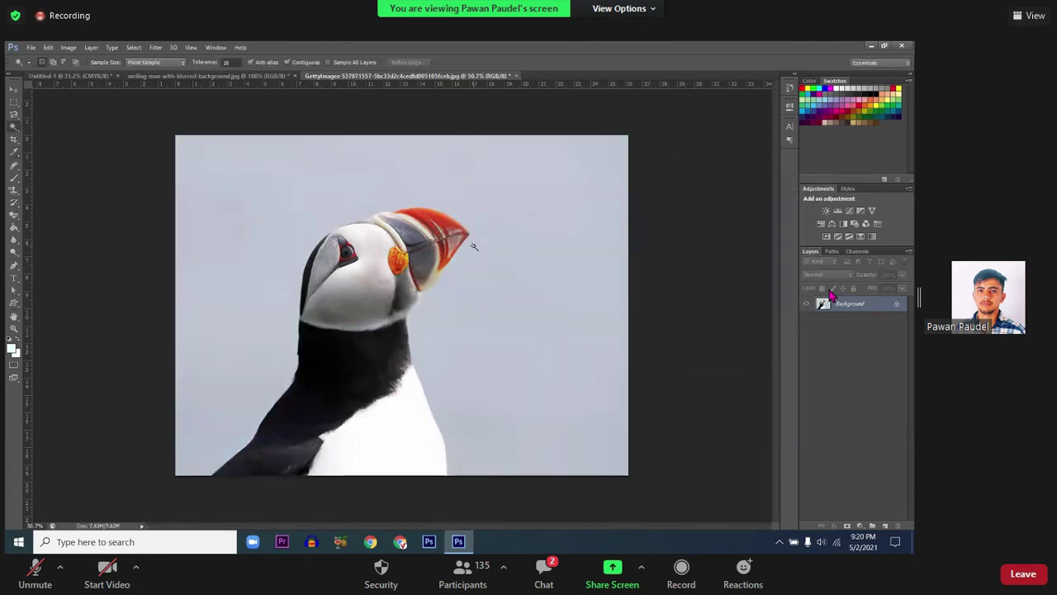
# Step: Open the aviator-sunglasses portrait from Downloads and Magic Wand-select a patch of his forehead
pyautogui.hotkey('ctrl', 'o')
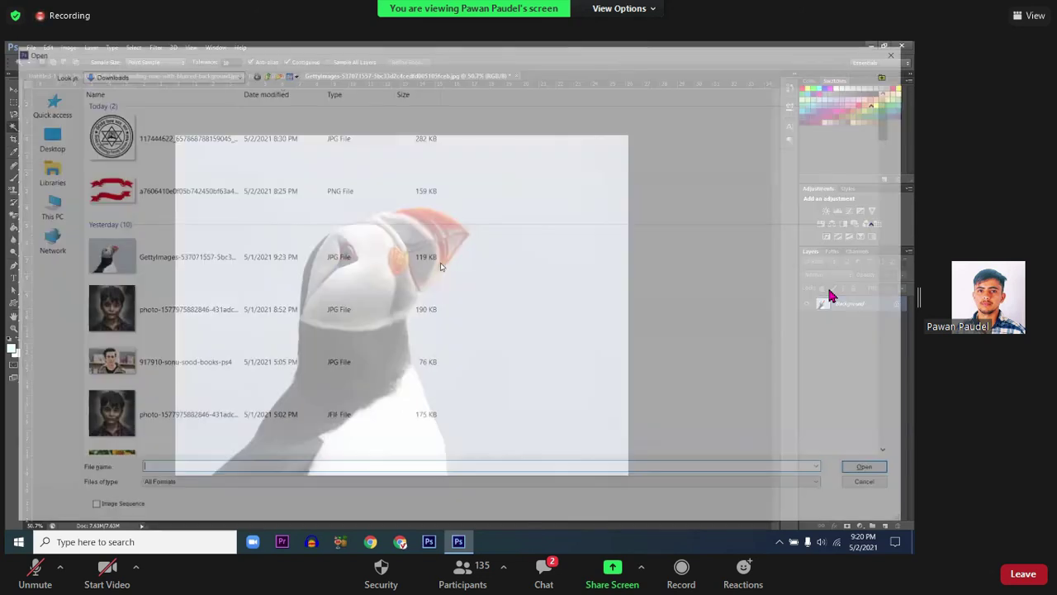
pyautogui.scroll(-2, 278, 342)
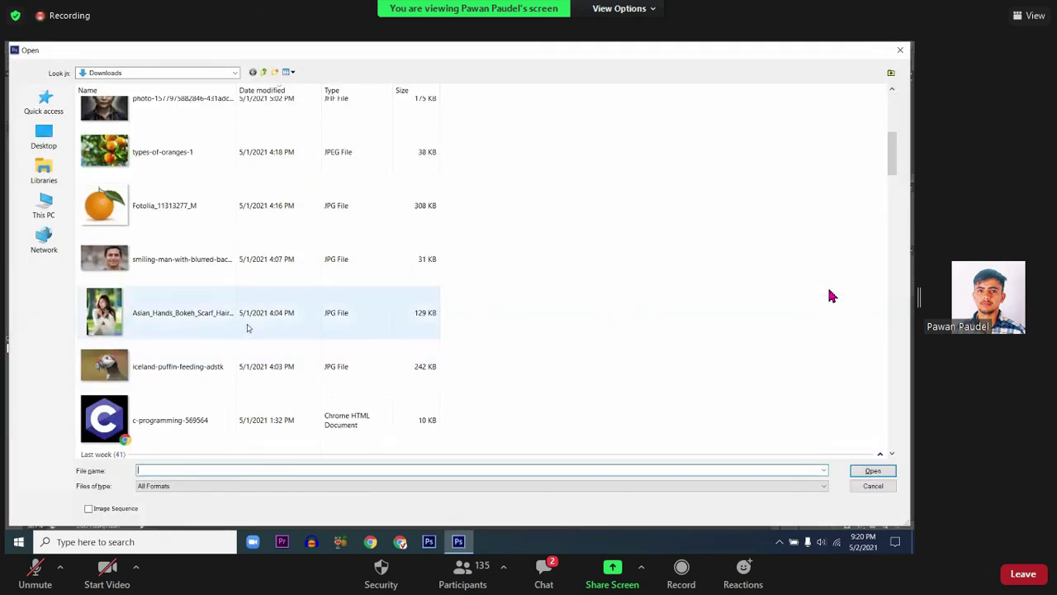
pyautogui.scroll(5, 184, 297)
pyautogui.doubleClick(167, 358)
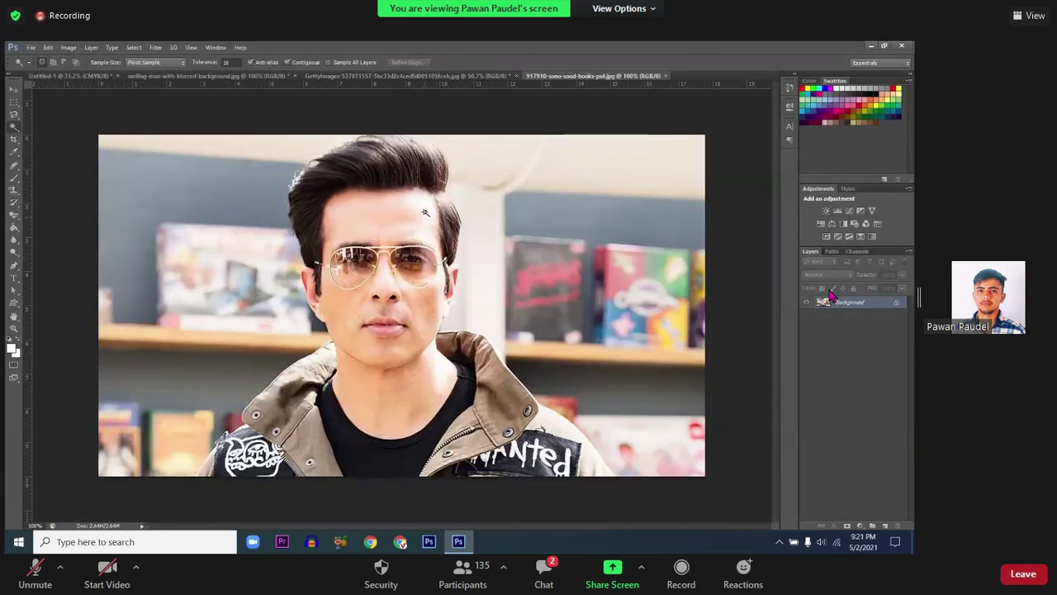
pyautogui.click(424, 213)
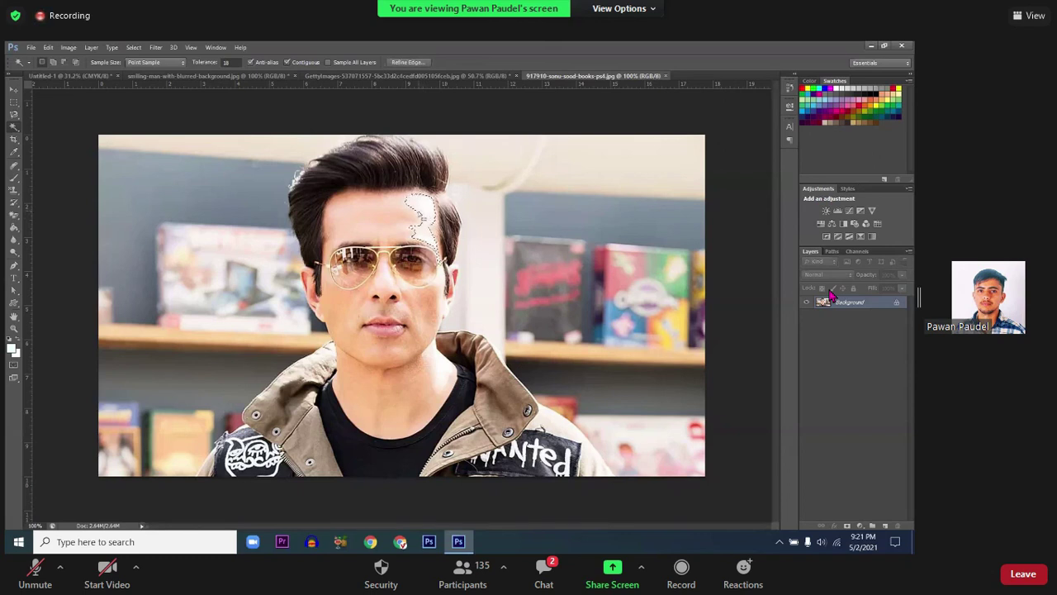
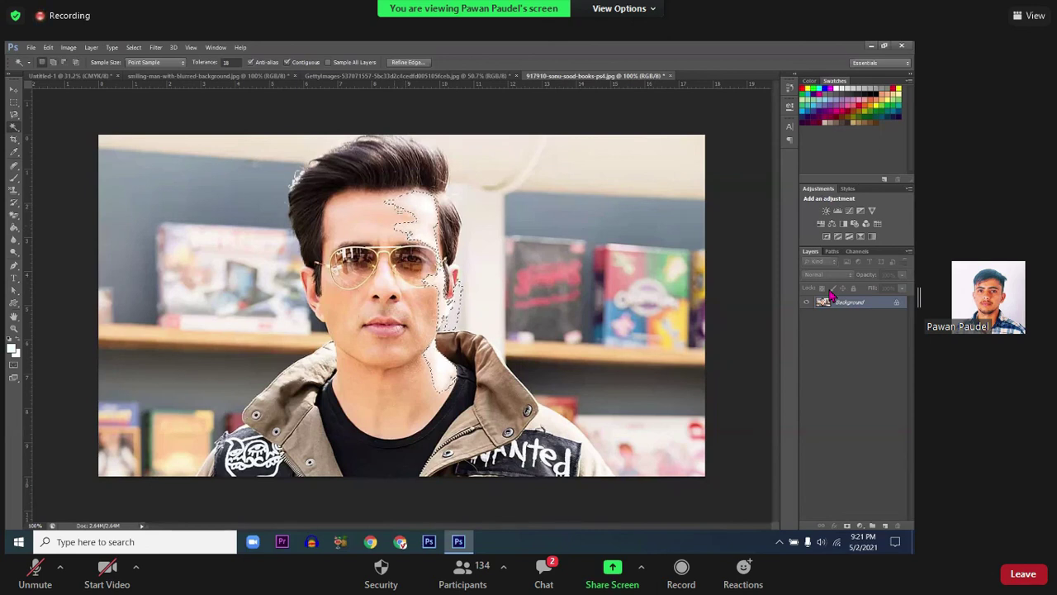
# Step: Darken the selected face patch's midtones with Levels
pyautogui.scroll(2, 396, 202)
pyautogui.scroll(2, 404, 211)
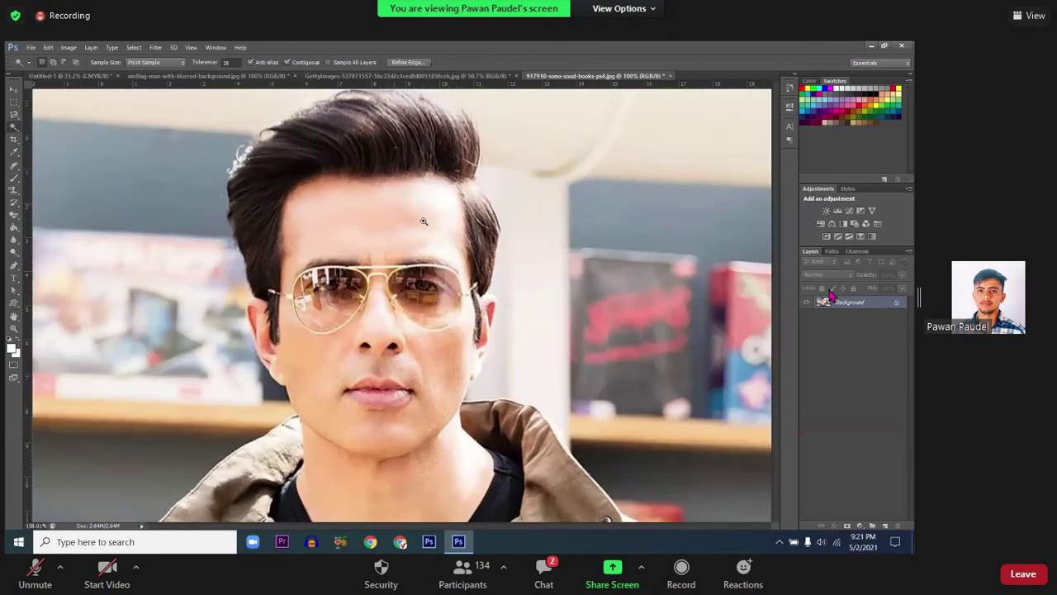
pyautogui.scroll(2, 421, 227)
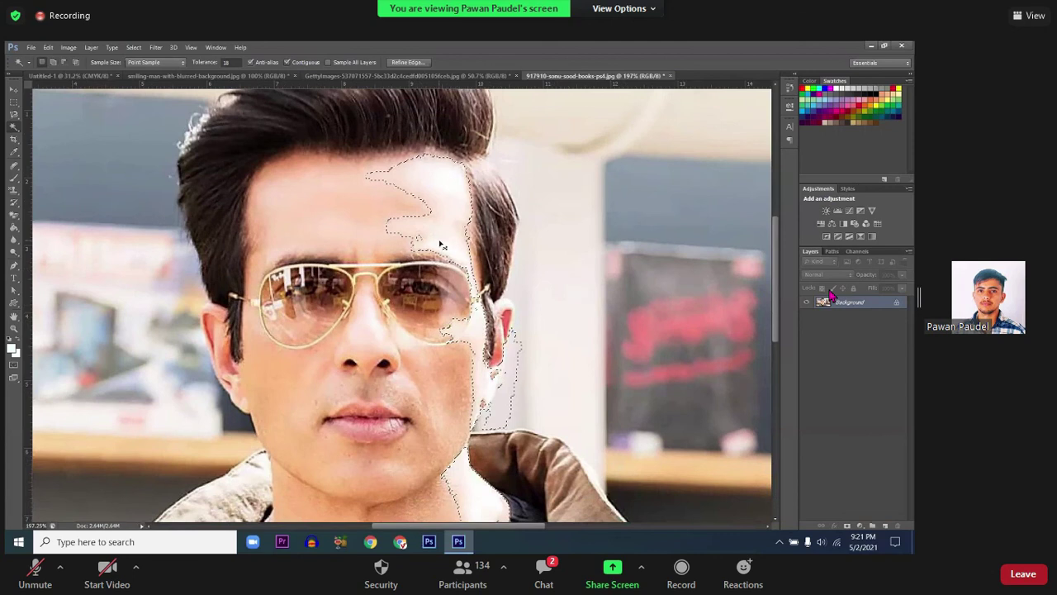
pyautogui.hotkey('ctrl', 'l')
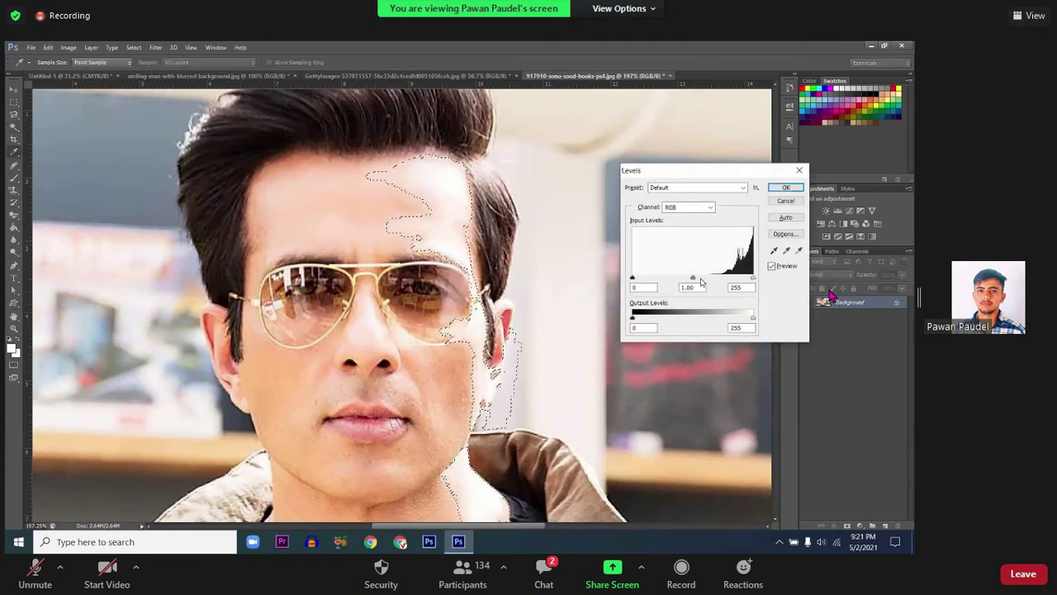
pyautogui.moveTo(693, 279); pyautogui.dragTo(721, 281)
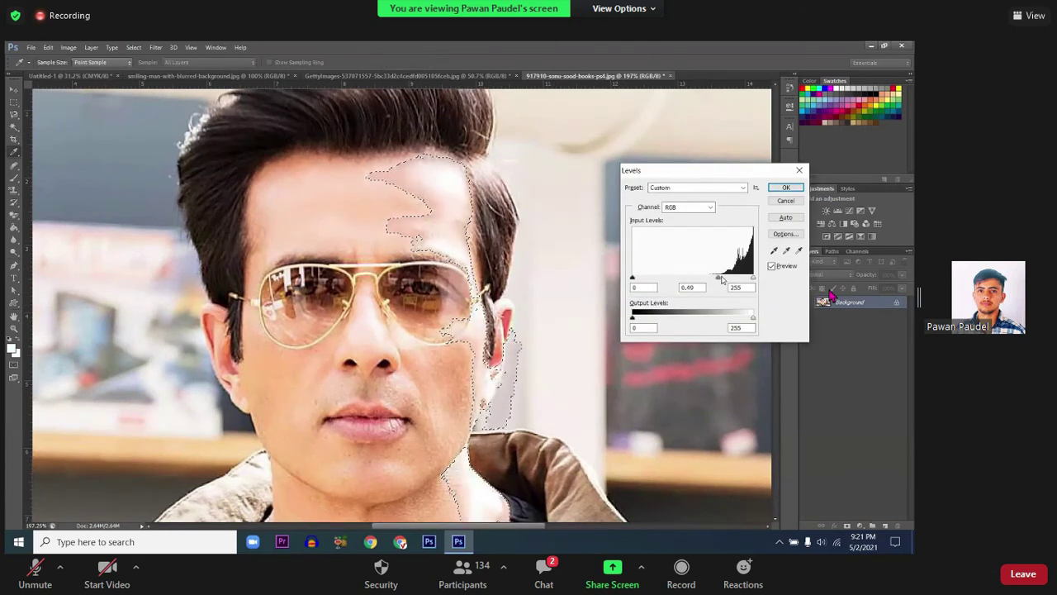
pyautogui.click(785, 187)
# Step: Deselect, then Magic Wand the bright forehead and cheek patch again
pyautogui.hotkey('ctrl', 'd')
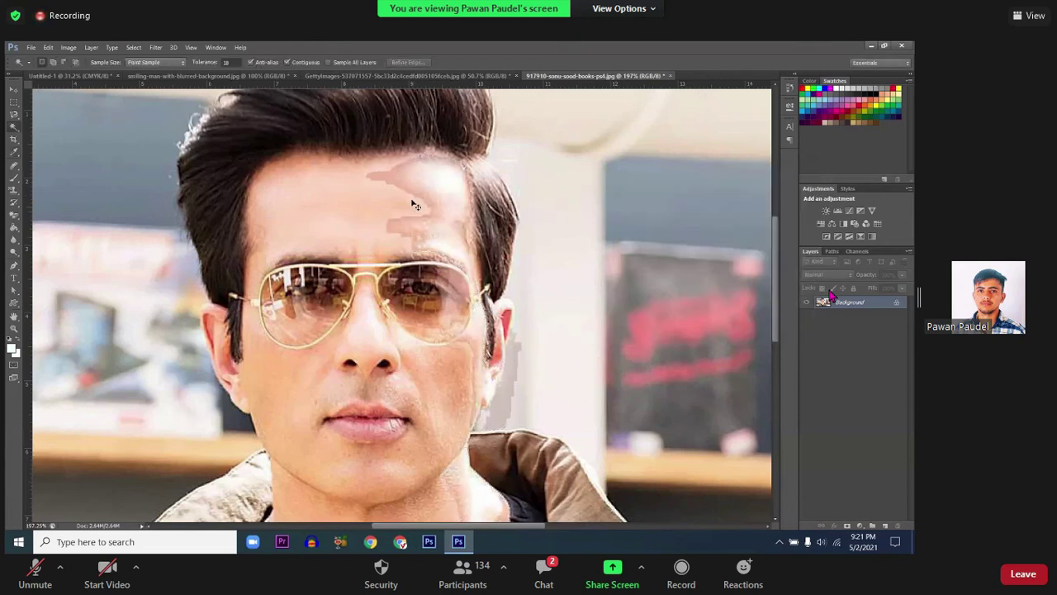
pyautogui.scroll(1, 414, 205)
pyautogui.scroll(1, 417, 207)
pyautogui.scroll(1, 425, 208)
pyautogui.scroll(1, 434, 210)
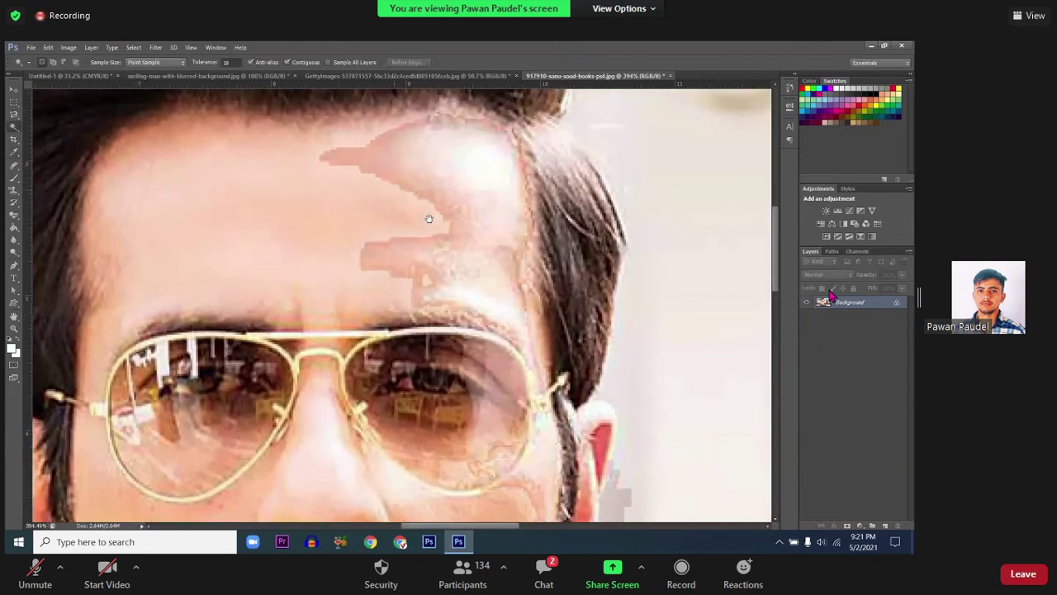
pyautogui.scroll(-1, 417, 217)
pyautogui.scroll(-1, 419, 221)
pyautogui.scroll(-1, 423, 227)
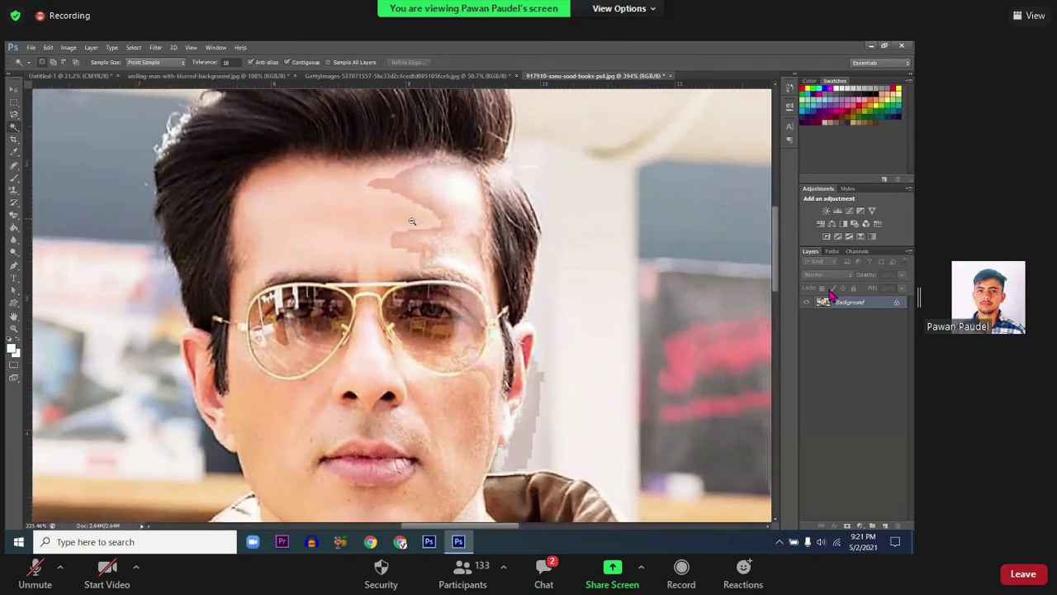
pyautogui.click(428, 226)
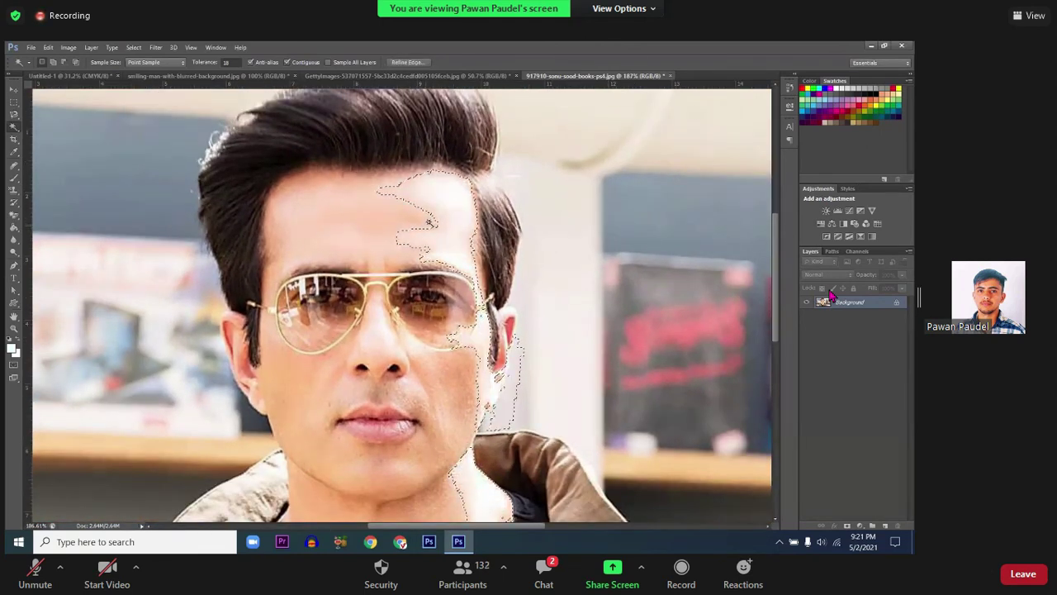
# Step: Feather the bright forehead-and-cheek selection by 10 pixels
pyautogui.rightClick(429, 223)
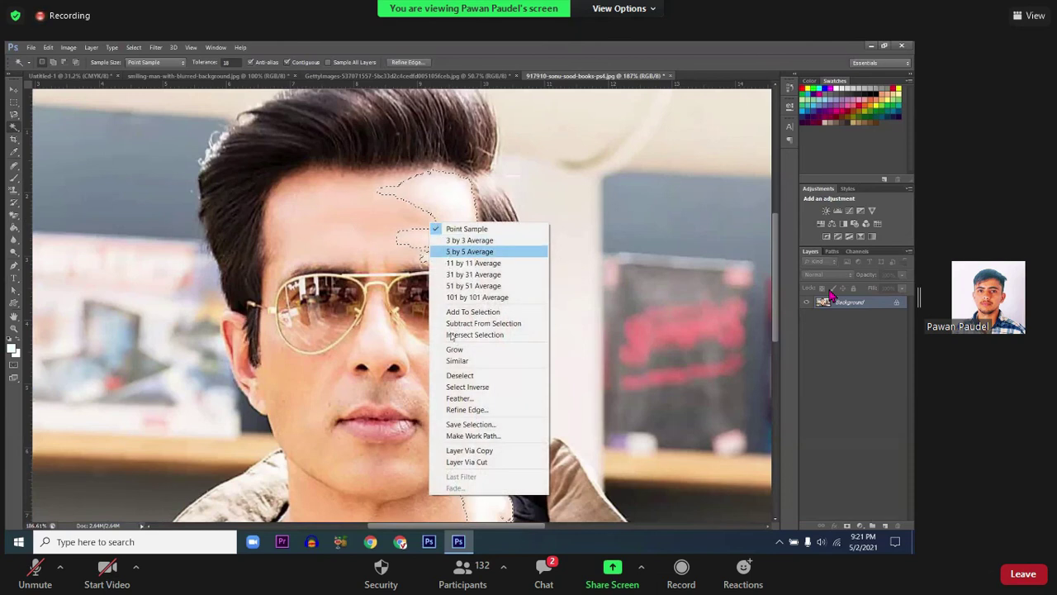
pyautogui.click(459, 398)
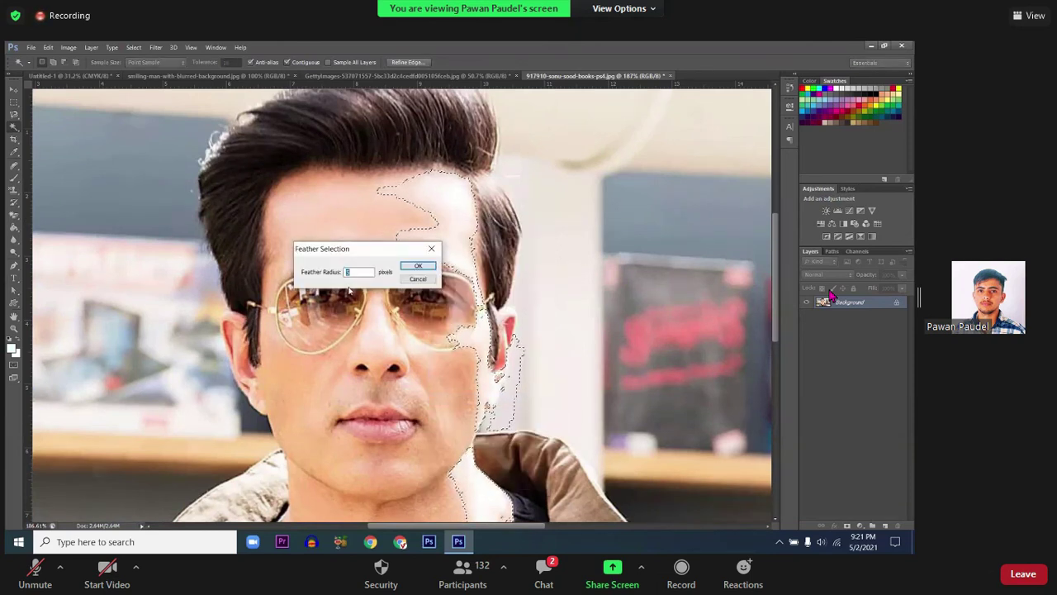
pyautogui.write('10')
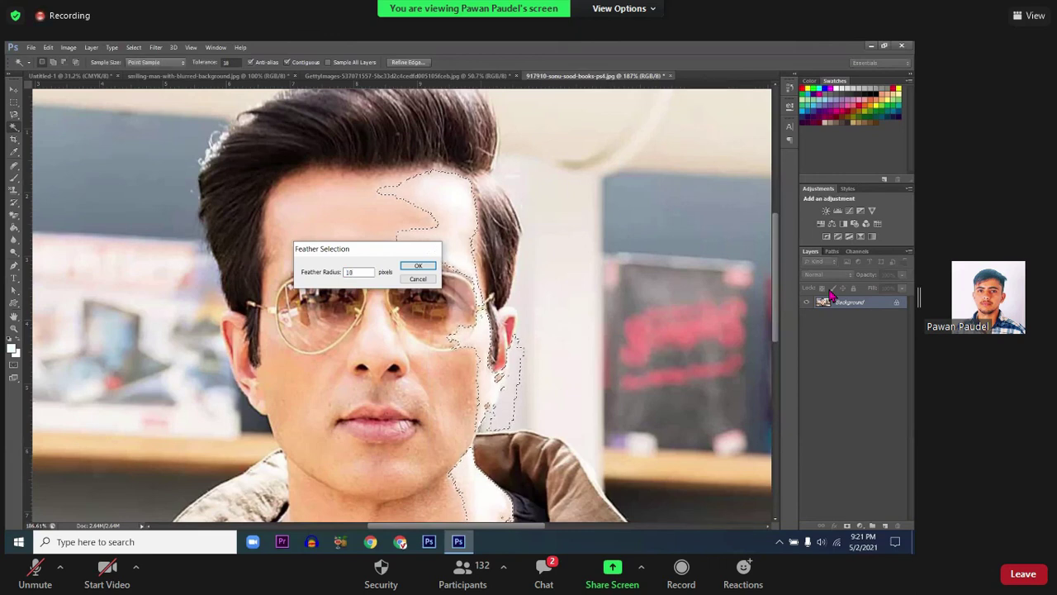
pyautogui.click(418, 265)
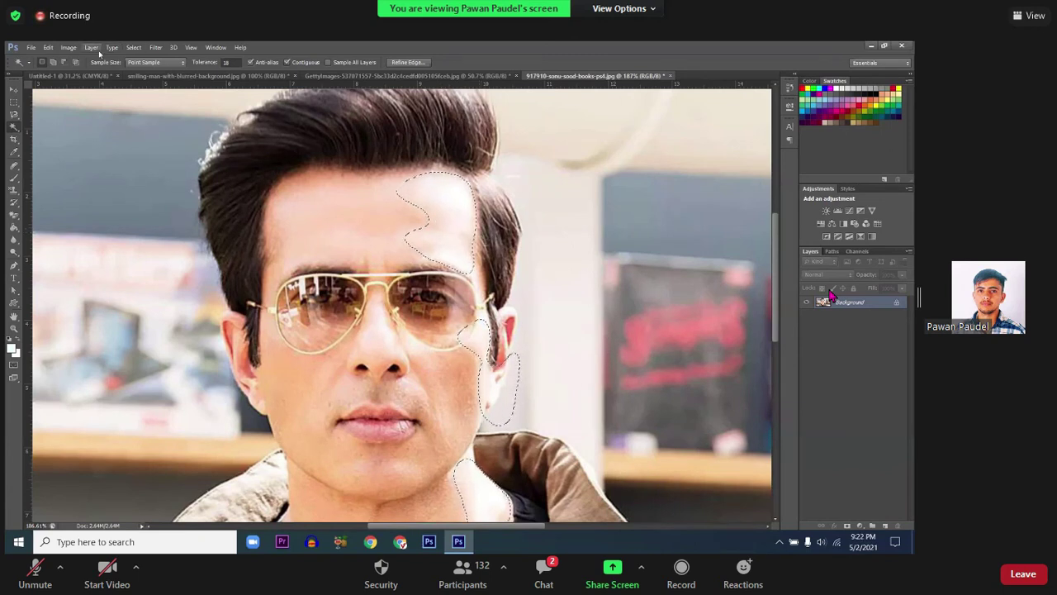
pyautogui.click(70, 47)
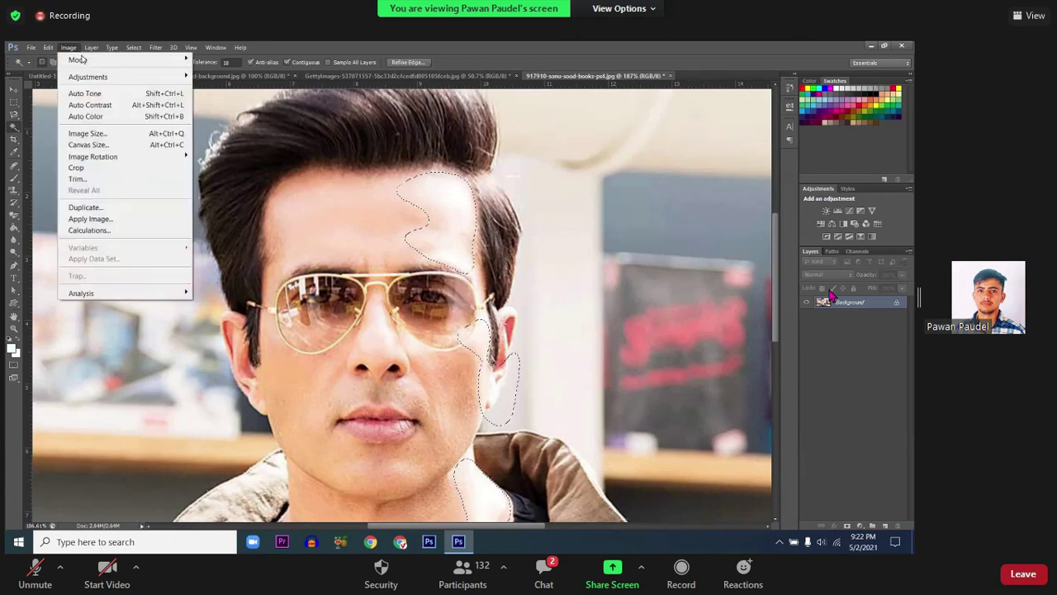
pyautogui.moveTo(88, 76)
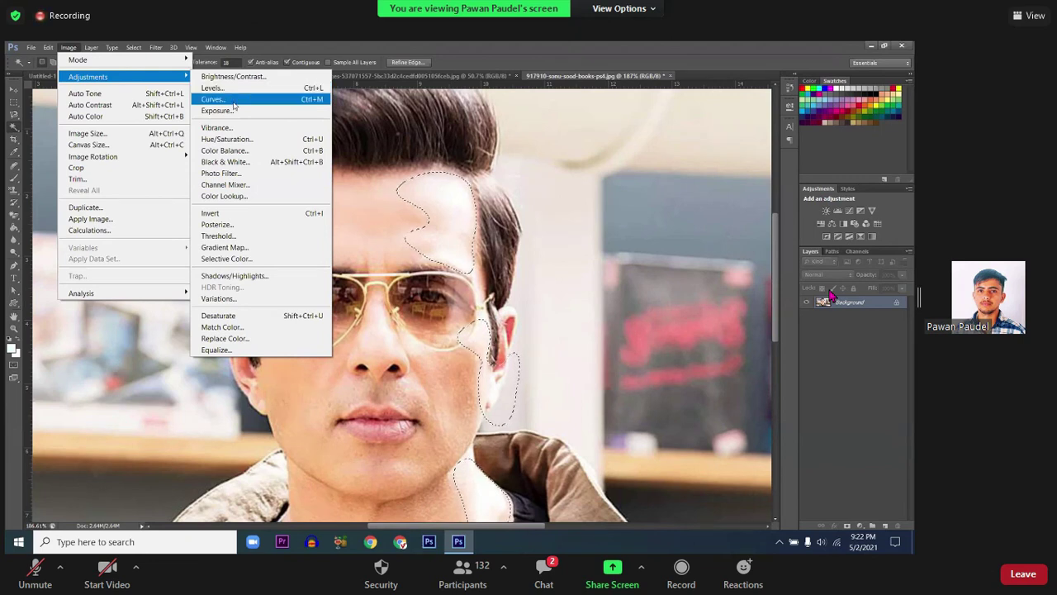
# Step: Pull the Curves midpoint down to darken the feathered patch, then clear the selection
pyautogui.click(233, 105)
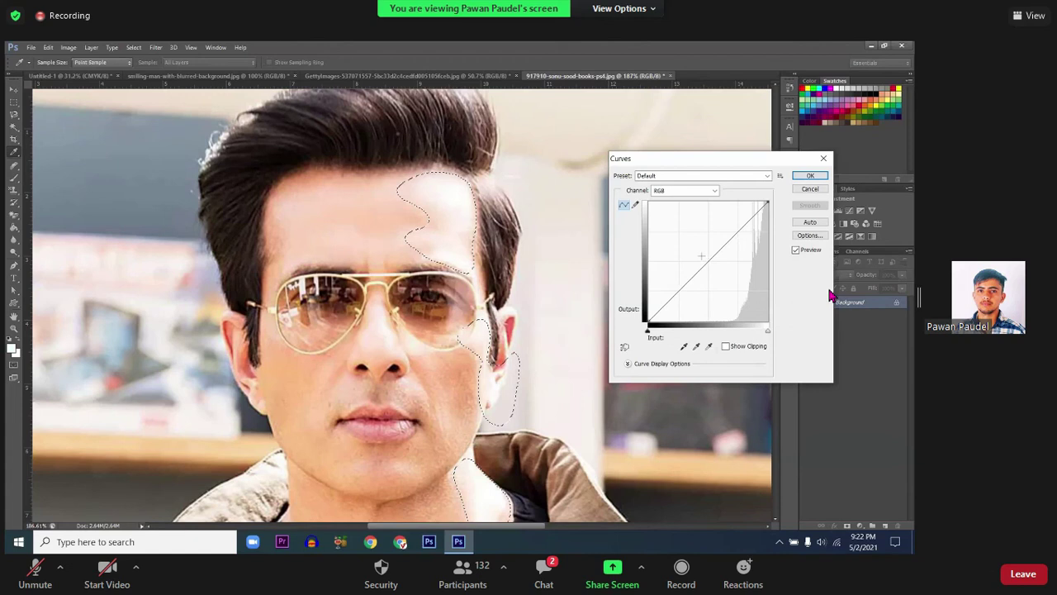
pyautogui.moveTo(708, 261); pyautogui.dragTo(741, 281)
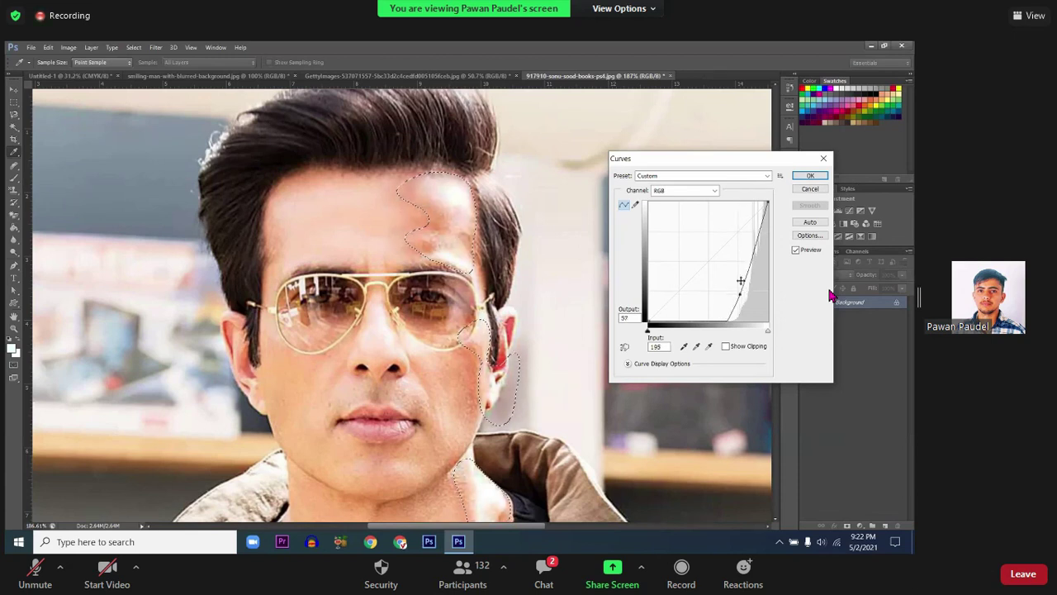
pyautogui.click(810, 175)
pyautogui.hotkey('ctrl', 'd')
pyautogui.click(538, 242)
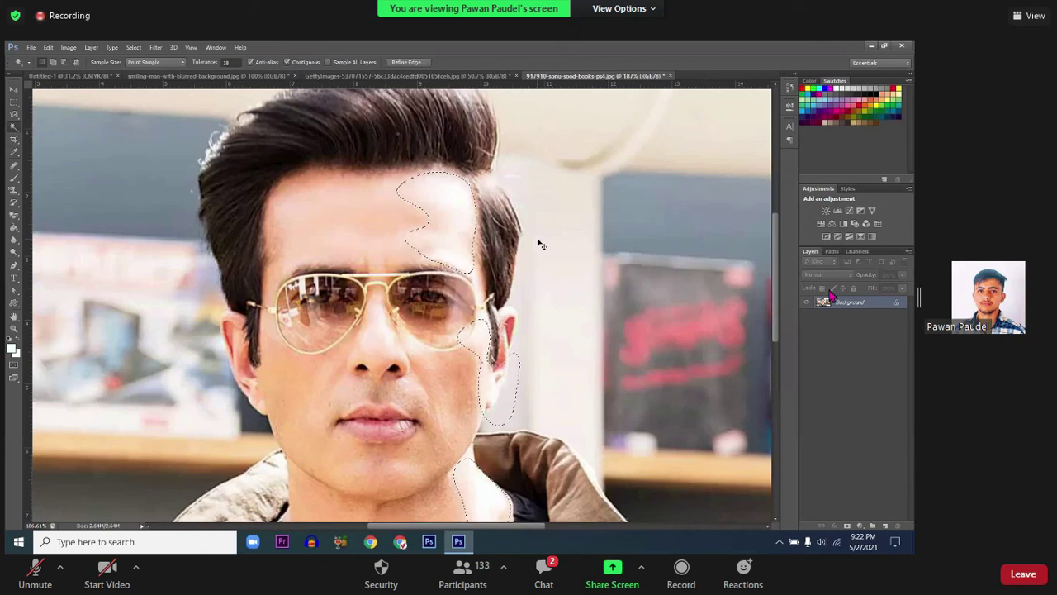
pyautogui.hotkey('ctrl', 'd')
pyautogui.scroll(-3, 458, 271)
# Step: Select the bright face-edge area and lower its Brightness to about -60, then deselect
pyautogui.click(453, 258)
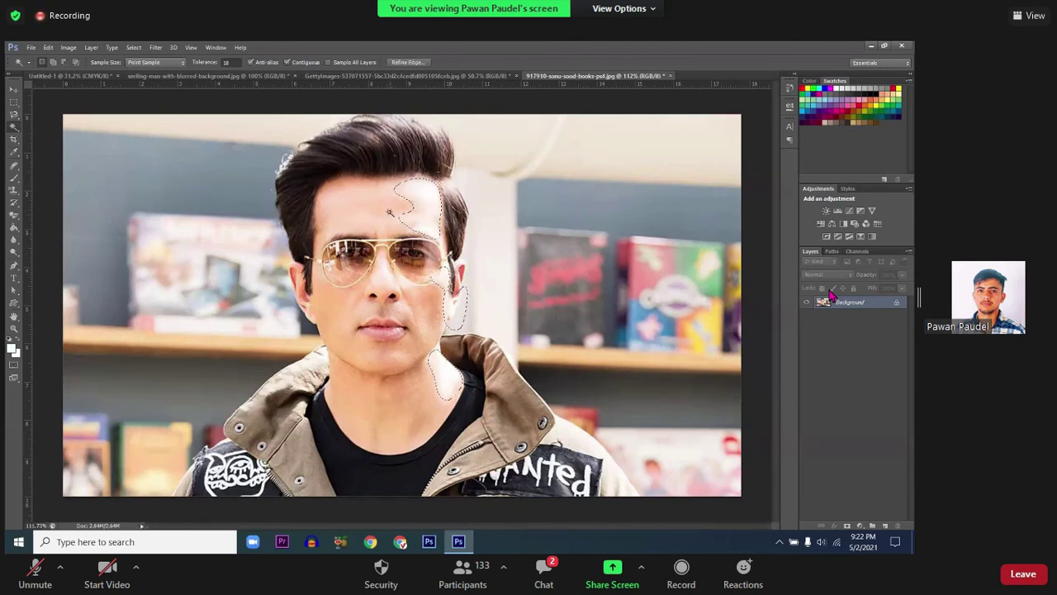
pyautogui.click(113, 47)
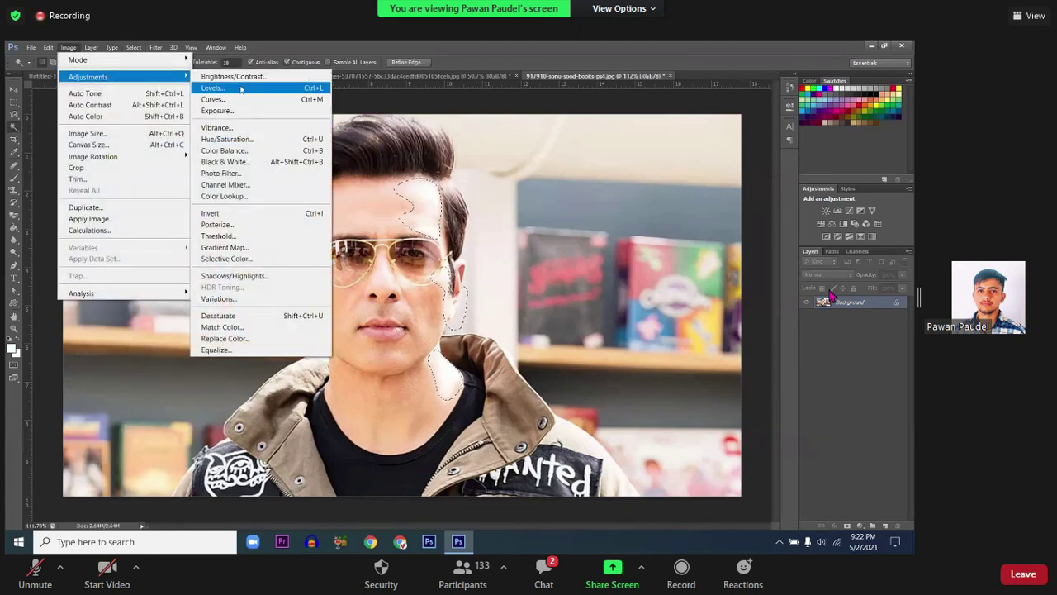
pyautogui.click(240, 76)
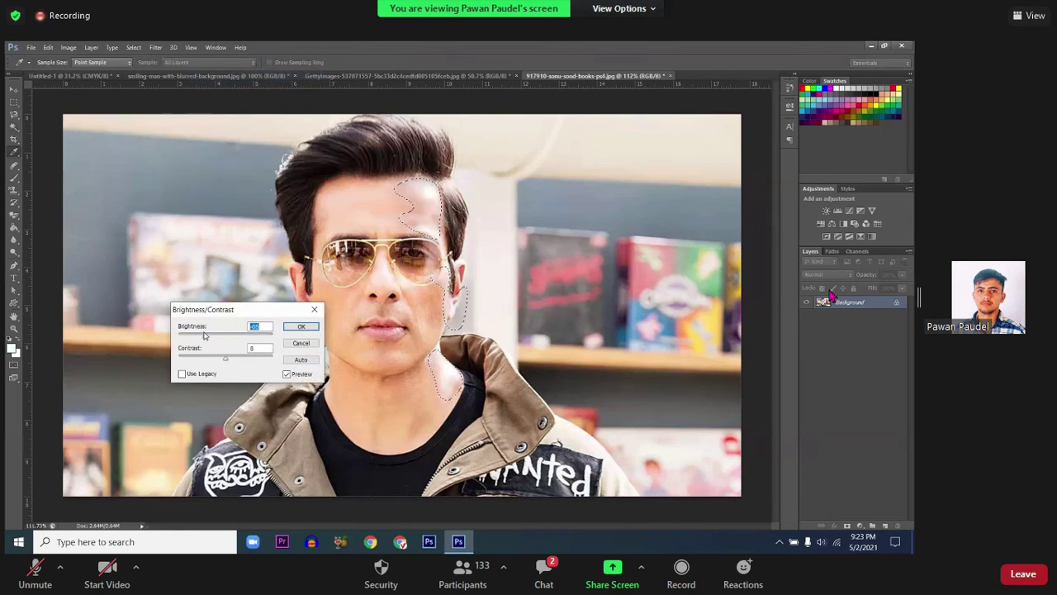
pyautogui.moveTo(204, 335); pyautogui.dragTo(196, 338)
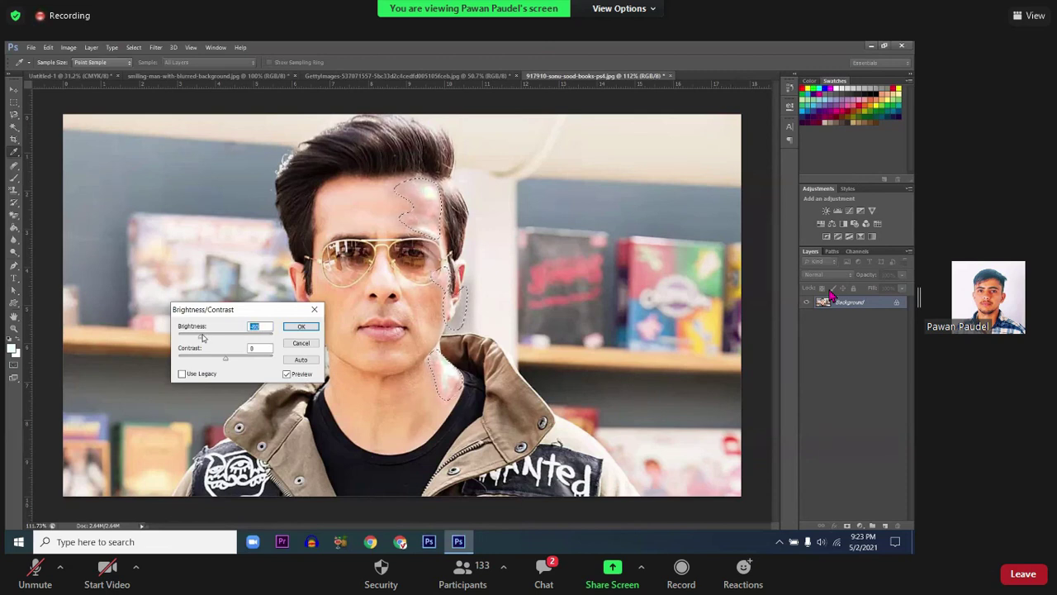
pyautogui.moveTo(204, 337); pyautogui.dragTo(207, 337)
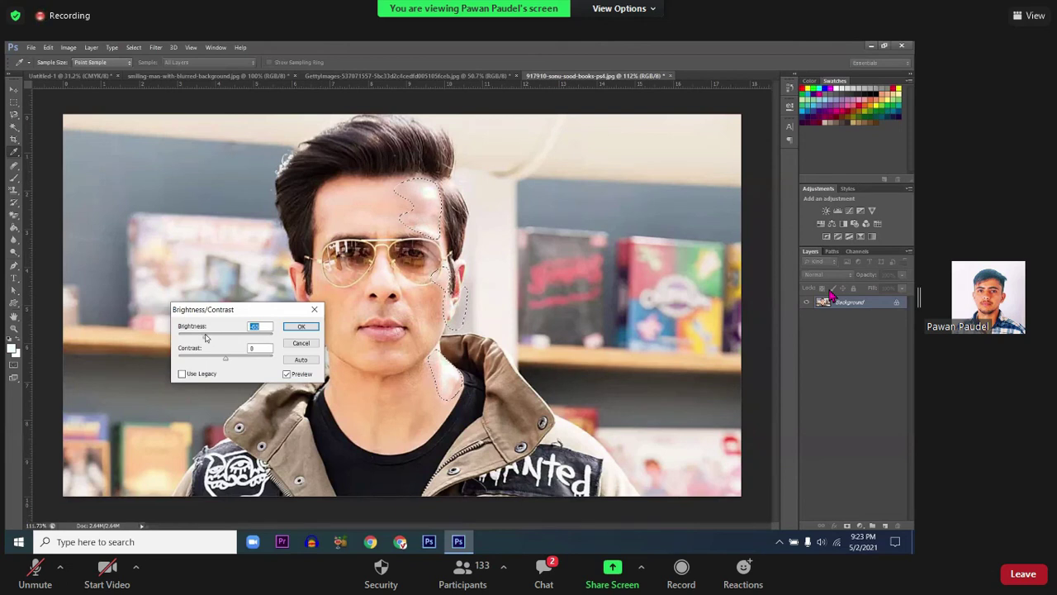
pyautogui.click(300, 326)
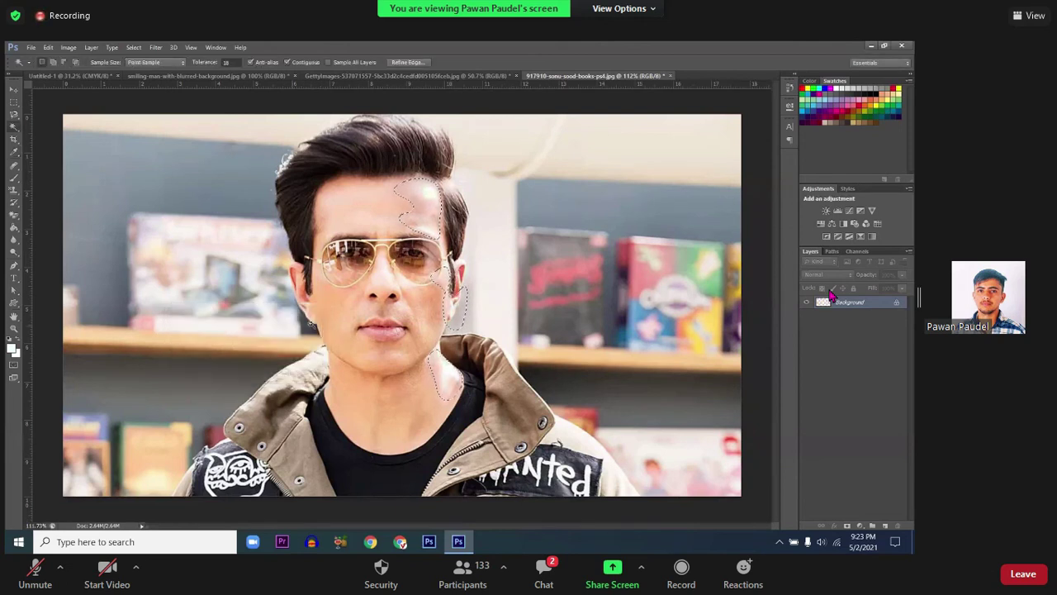
pyautogui.hotkey('ctrl', 'd')
# Step: Browse Image > Adjustments without applying anything, then zoom the view out
pyautogui.click(69, 47)
pyautogui.moveTo(88, 76)
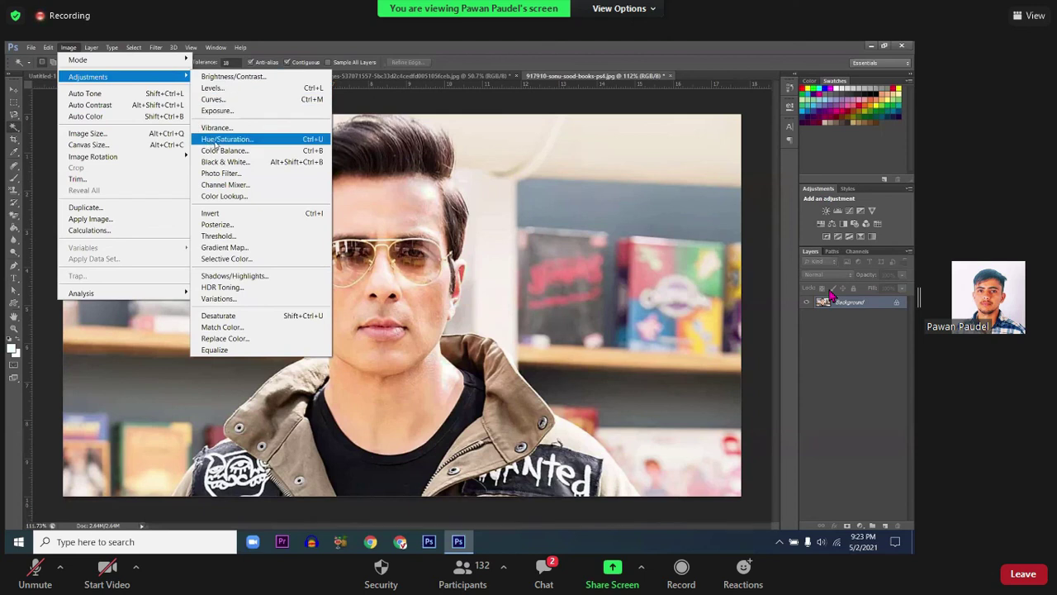
pyautogui.click(448, 198)
pyautogui.scroll(-1, 476, 156)
pyautogui.hotkey('ctrl', '-')
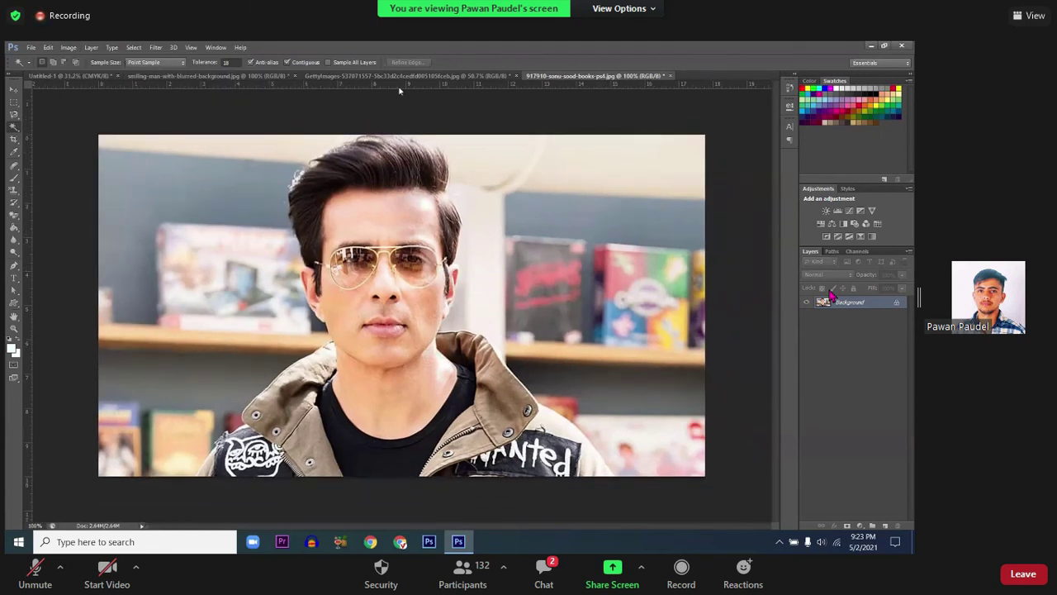
# Step: Switch to the puffin photo and set Magic Wand tolerance to 80
pyautogui.click(397, 76)
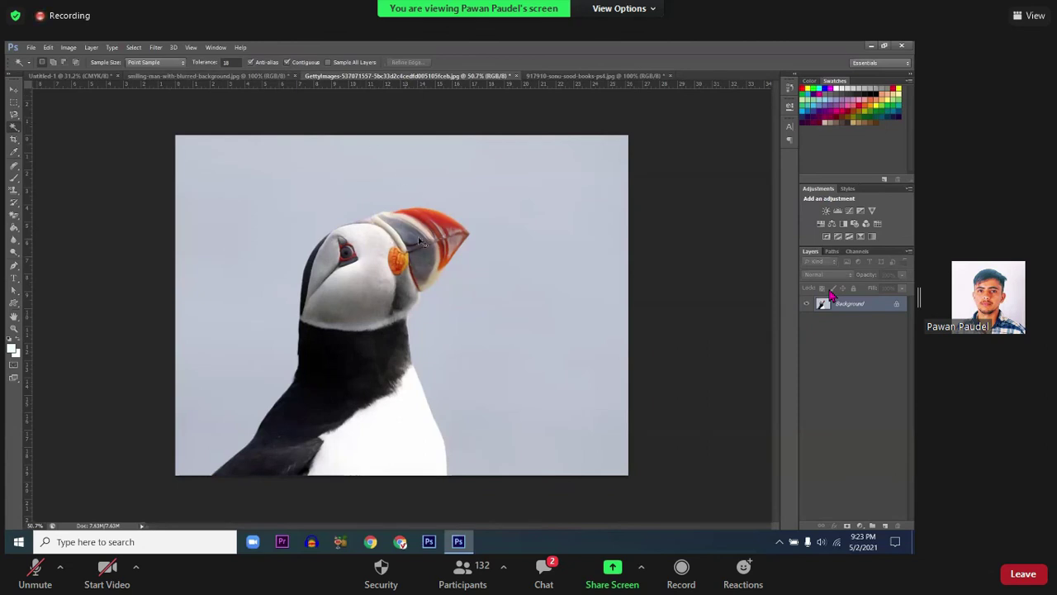
pyautogui.scroll(1, 434, 224)
pyautogui.scroll(1, 404, 219)
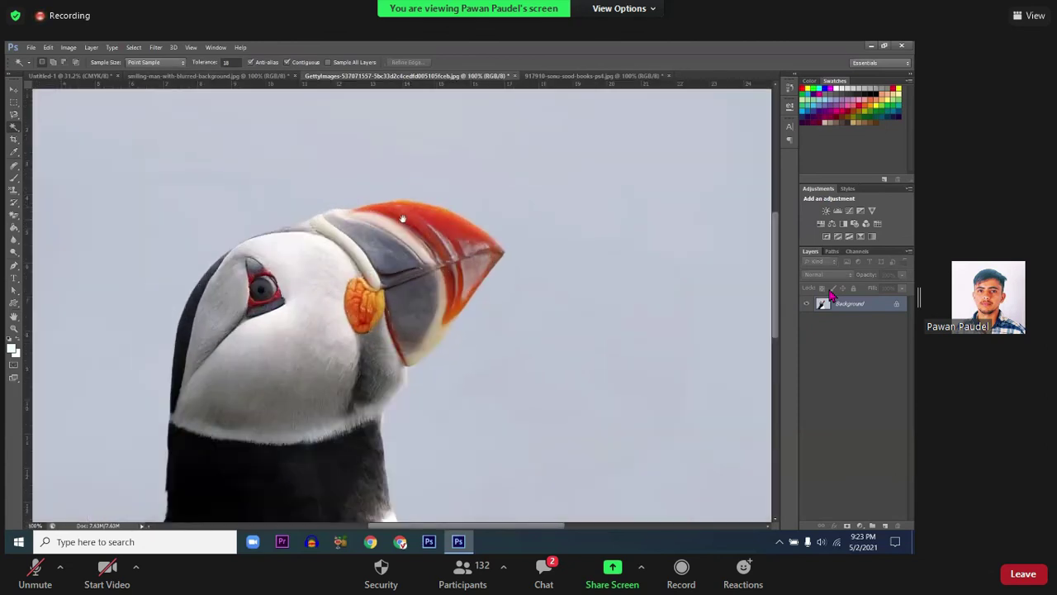
pyautogui.click(411, 212)
pyautogui.click(214, 67)
pyautogui.write('80')
# Step: Refine the beak selection, excluding the white face and orange cheek
pyautogui.rightClick(14, 128)
pyautogui.click(51, 137)
pyautogui.keyDown('shift'); pyautogui.click(454, 241); pyautogui.keyUp('shift')
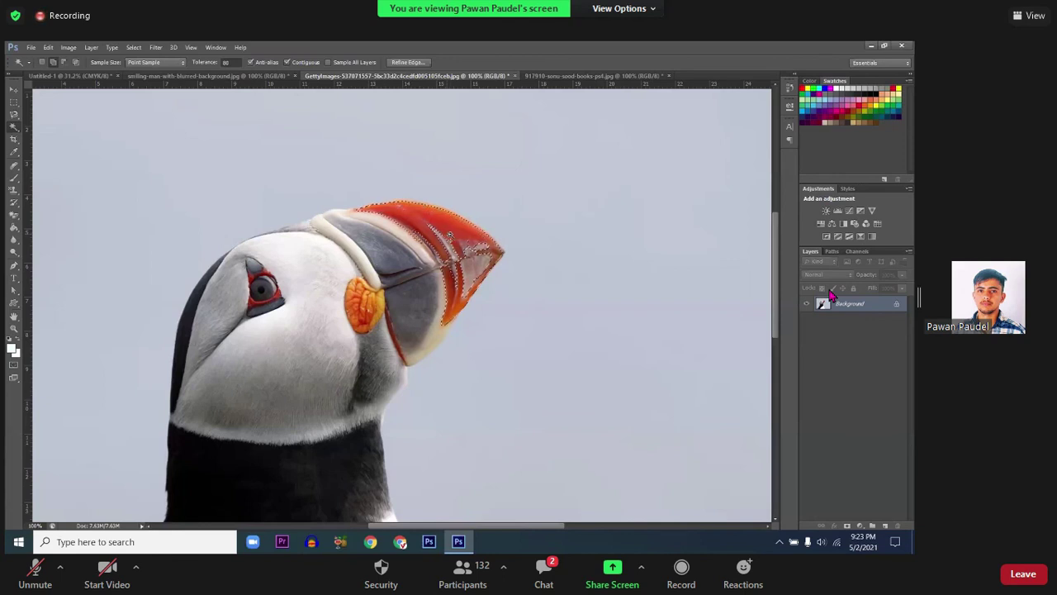
pyautogui.keyDown('shift'); pyautogui.click(273, 347); pyautogui.keyUp('shift')
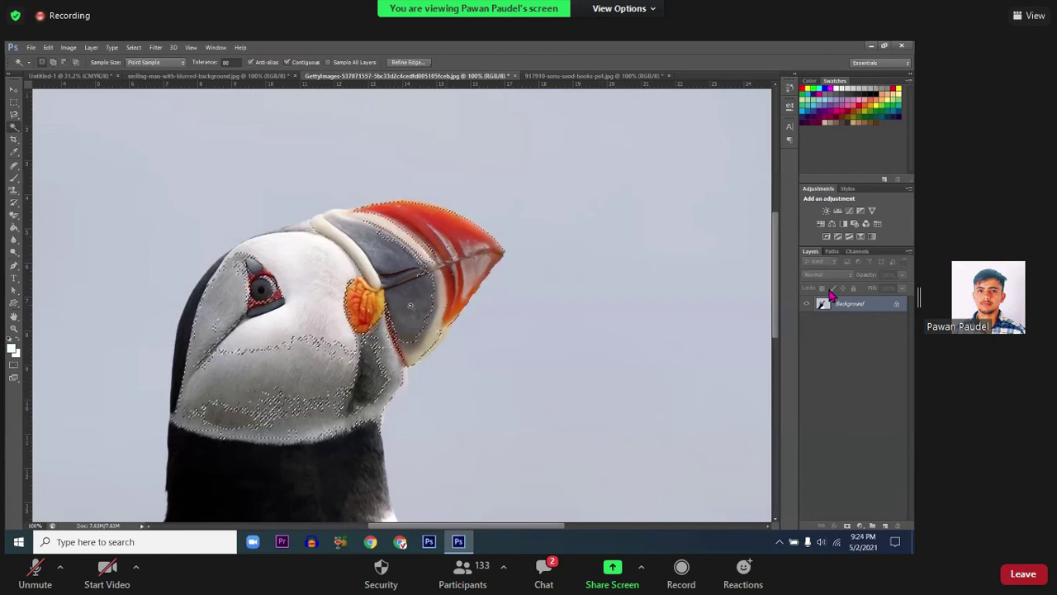
pyautogui.keyDown('shift'); pyautogui.click(363, 379); pyautogui.keyUp('shift')
pyautogui.keyDown('alt'); pyautogui.click(386, 350); pyautogui.keyUp('alt')
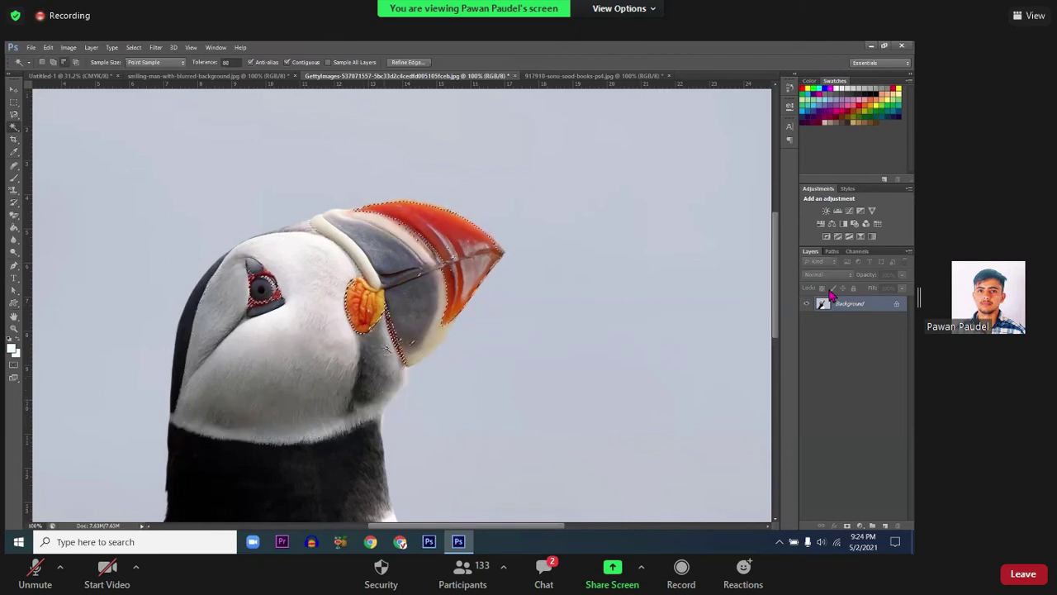
pyautogui.keyDown('alt'); pyautogui.click(365, 319); pyautogui.keyUp('alt')
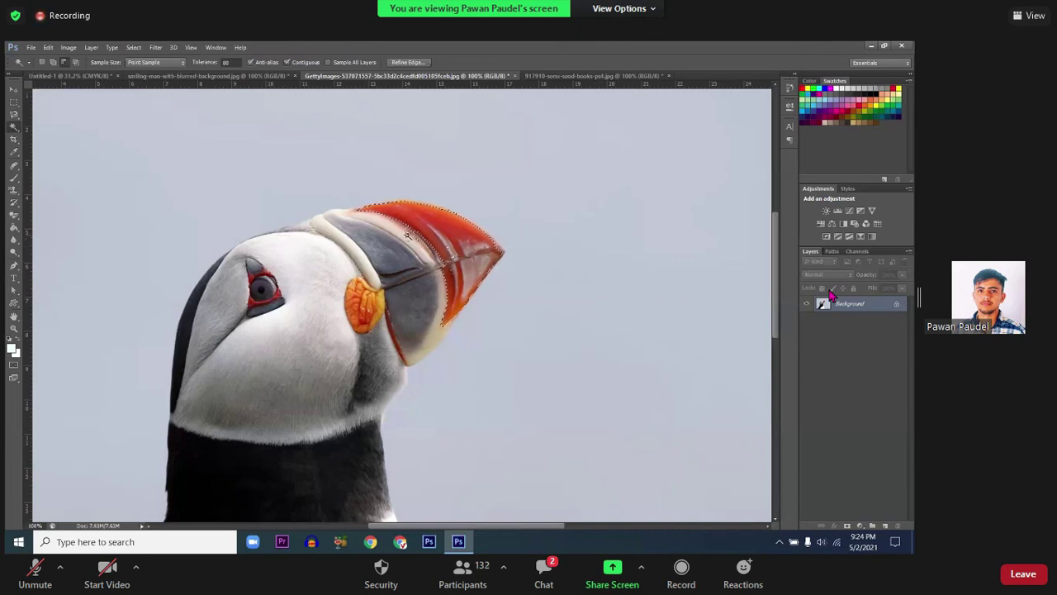
pyautogui.press('alt')
# Step: Feather the beak selection by 5 pixels
pyautogui.rightClick(481, 243)
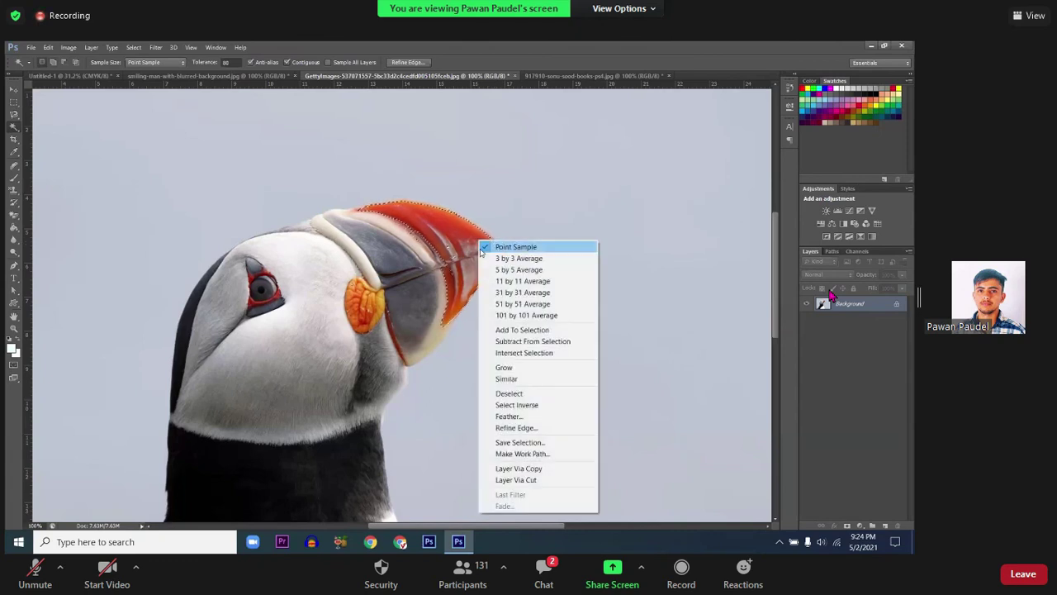
pyautogui.click(508, 413)
pyautogui.moveTo(363, 253); pyautogui.dragTo(326, 261)
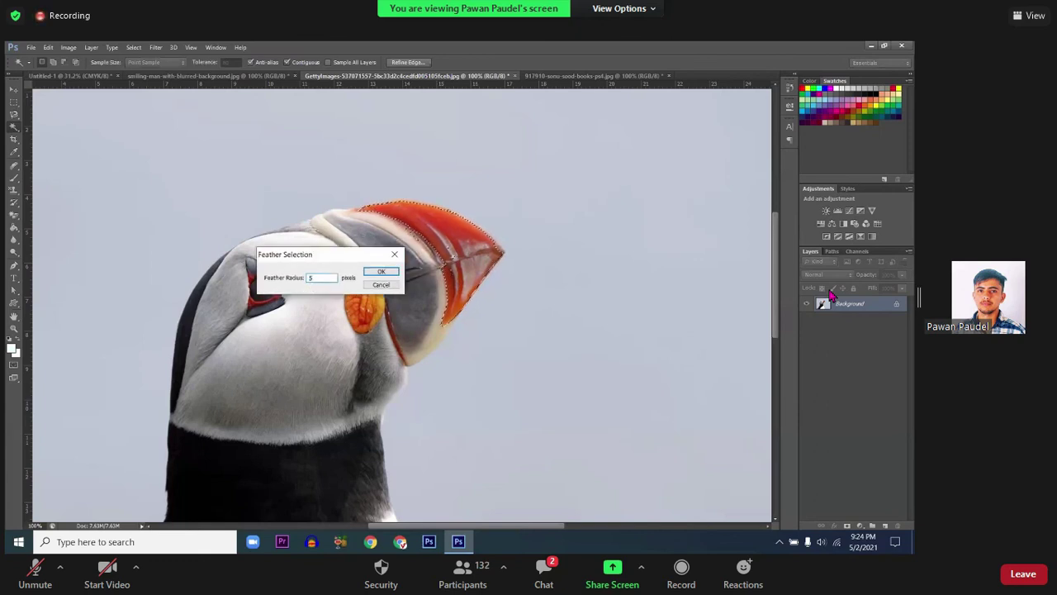
pyautogui.press('Return')
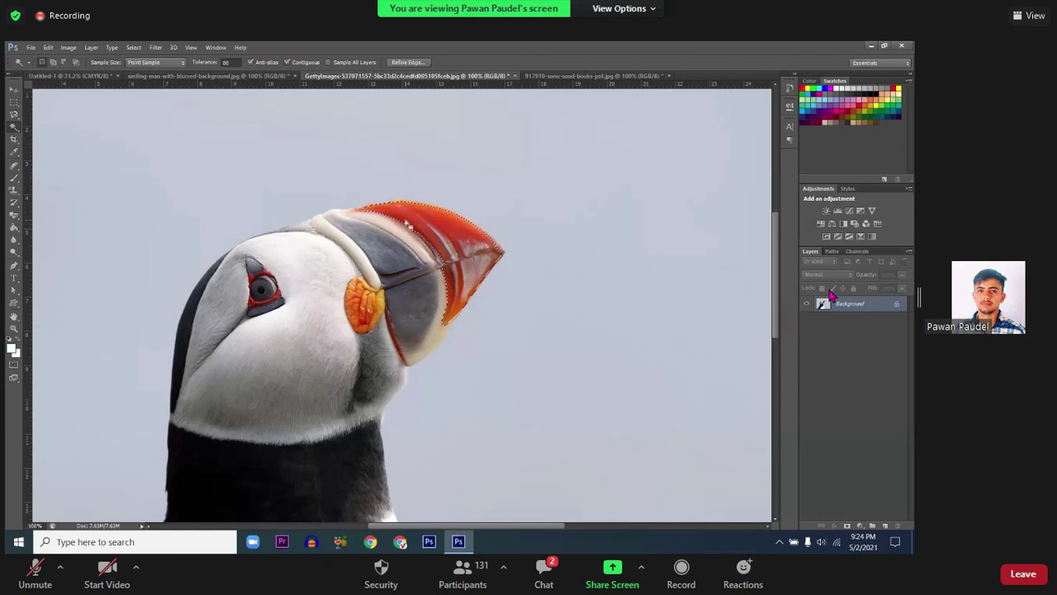
pyautogui.click(92, 48)
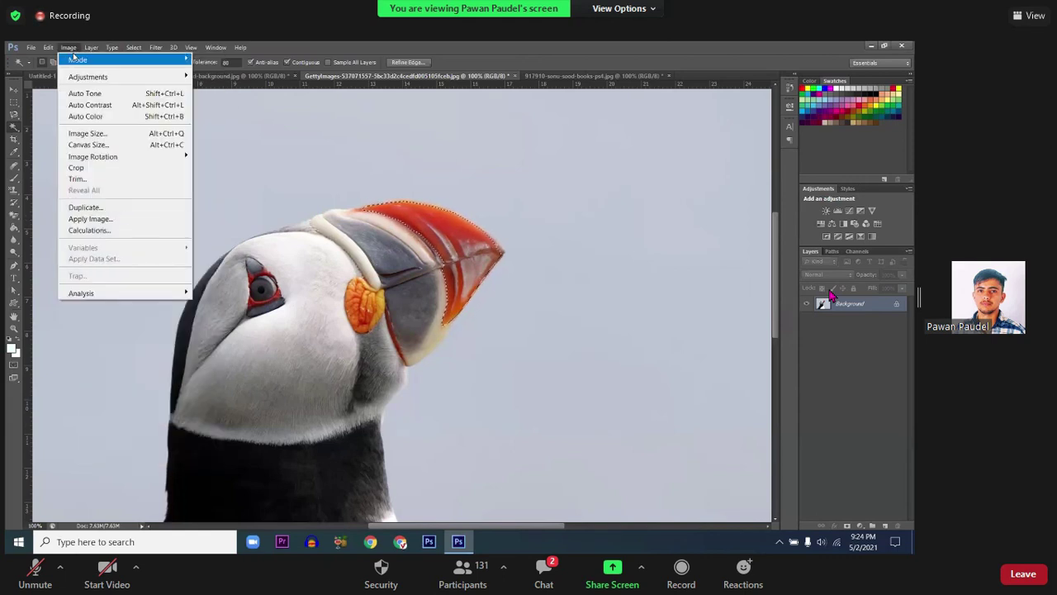
pyautogui.moveTo(88, 77)
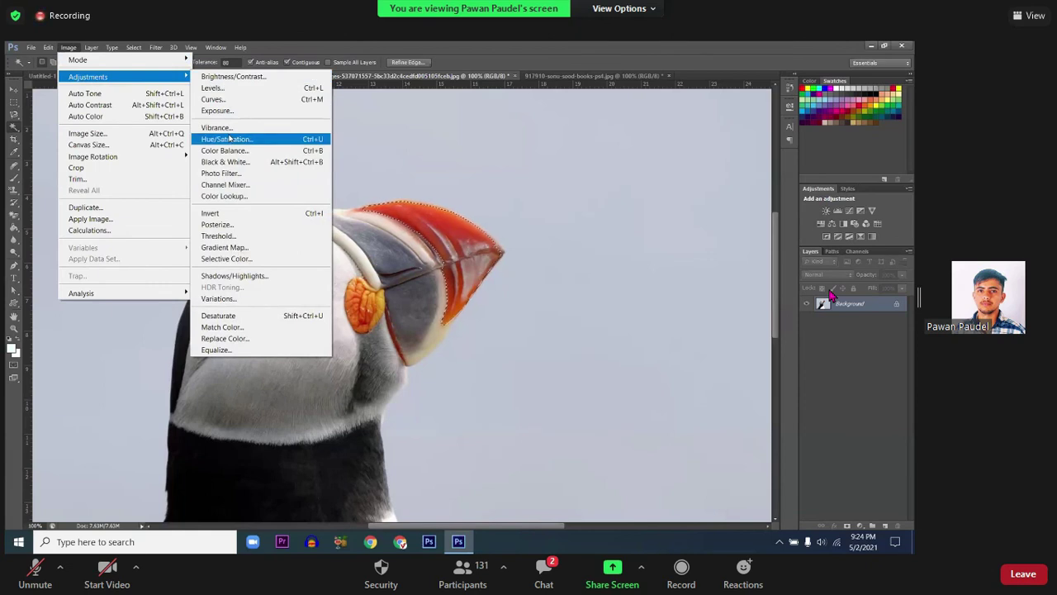
# Step: Give the beak Hue/Saturation of about +100 hue, +51 saturation, -1 lightness
pyautogui.click(229, 140)
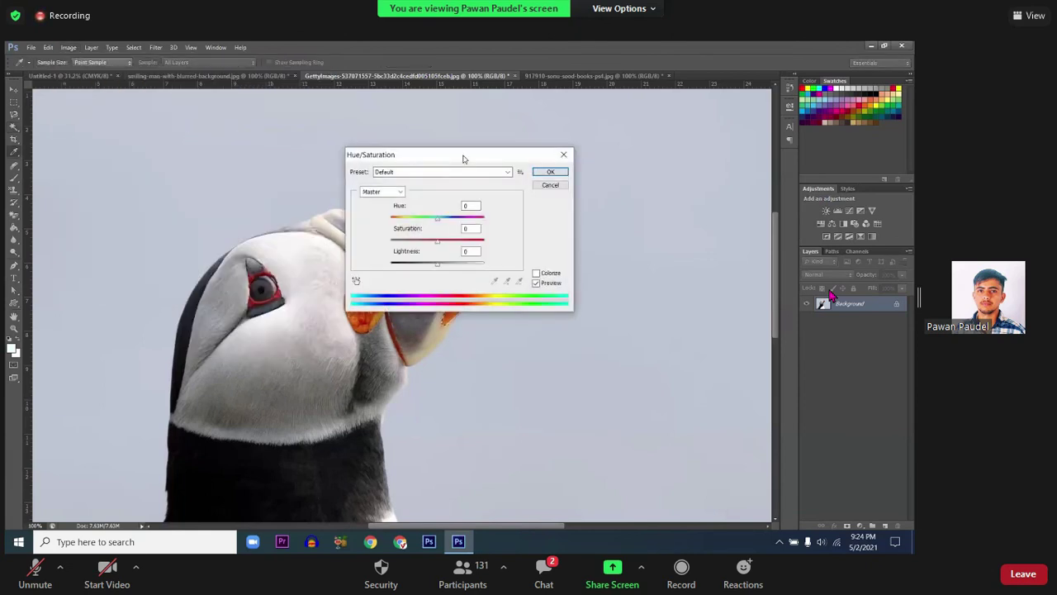
pyautogui.moveTo(464, 159); pyautogui.dragTo(701, 179)
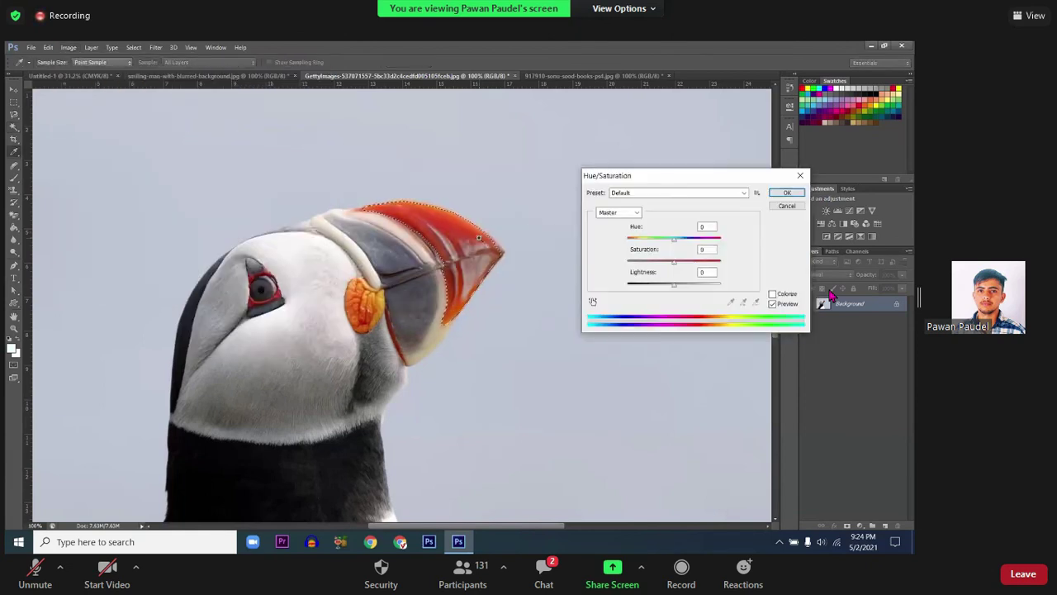
pyautogui.scroll(1, 478, 238)
pyautogui.scroll(1, 391, 249)
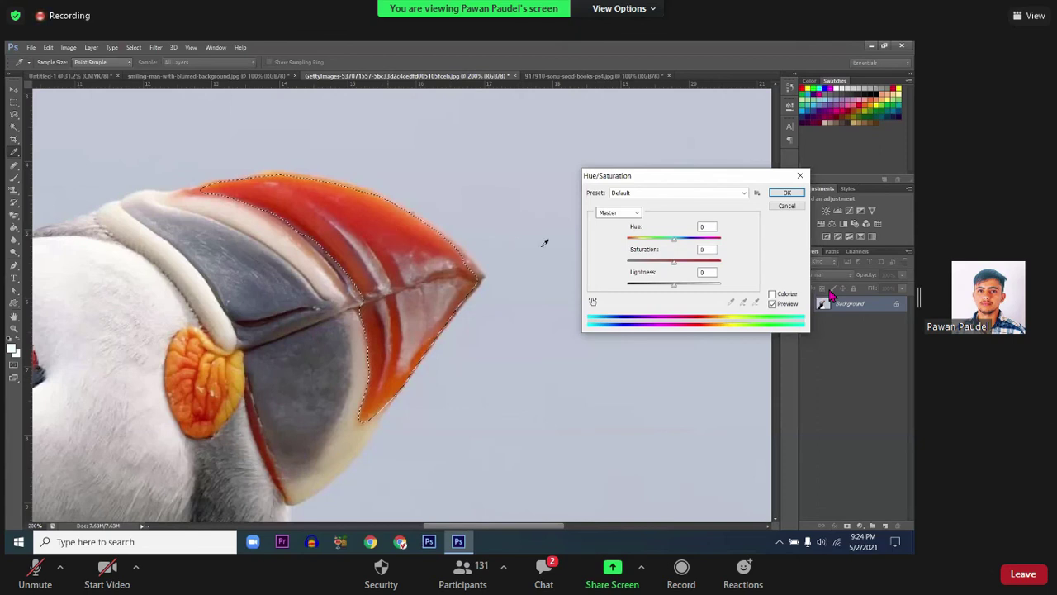
pyautogui.moveTo(674, 239); pyautogui.dragTo(636, 242)
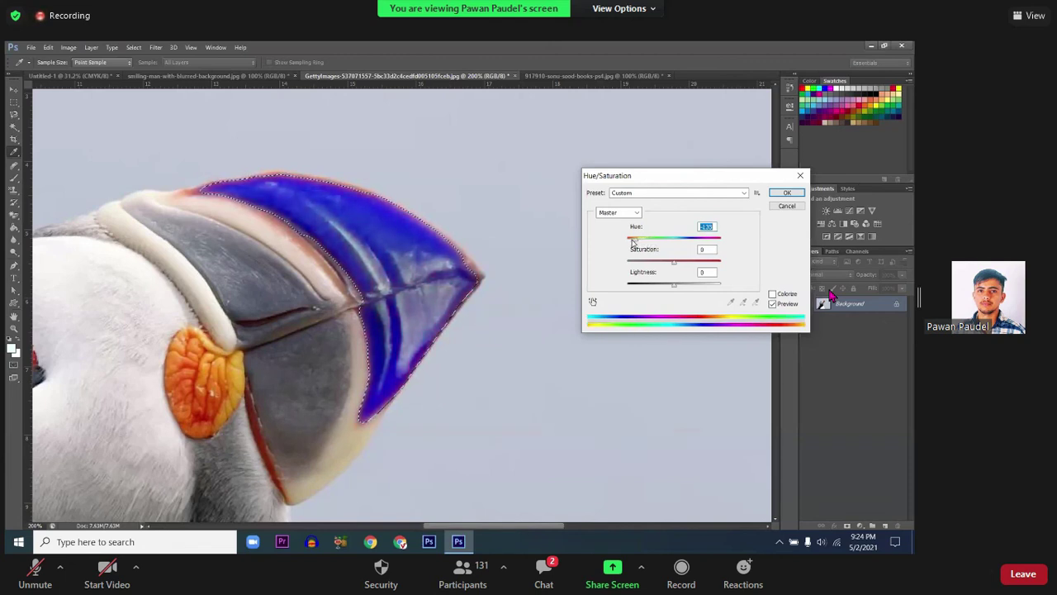
pyautogui.moveTo(632, 242)
pyautogui.mouseDown()
pyautogui.moveTo(720, 241)
pyautogui.moveTo(691, 263)
pyautogui.moveTo(712, 266)
pyautogui.moveTo(629, 271)
pyautogui.moveTo(684, 273)
pyautogui.mouseUp()
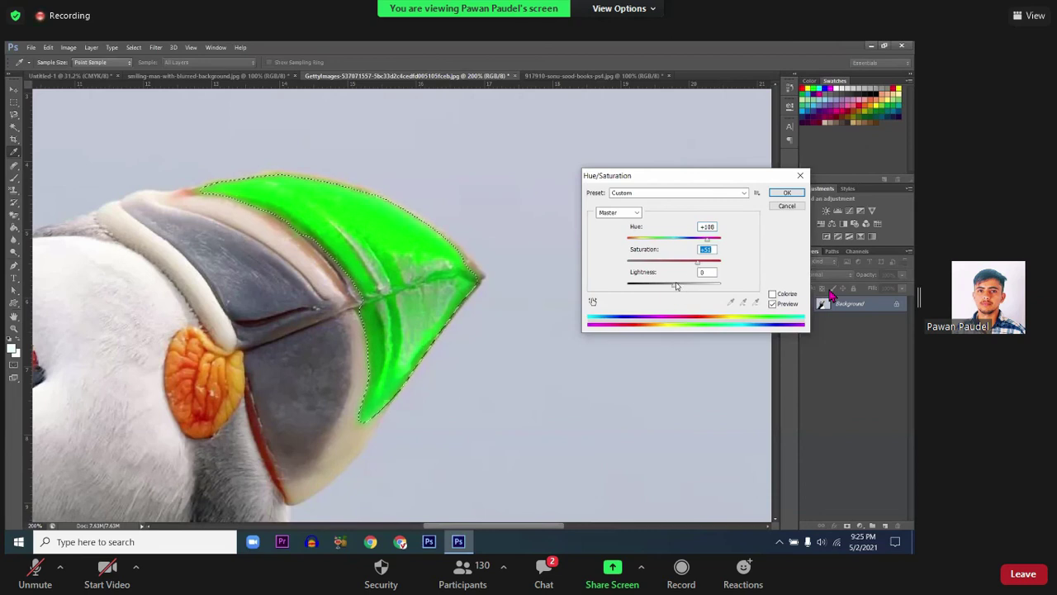
pyautogui.moveTo(673, 286)
pyautogui.mouseDown()
pyautogui.moveTo(691, 286)
pyautogui.moveTo(652, 285)
pyautogui.moveTo(685, 286)
pyautogui.moveTo(673, 287)
pyautogui.mouseUp()
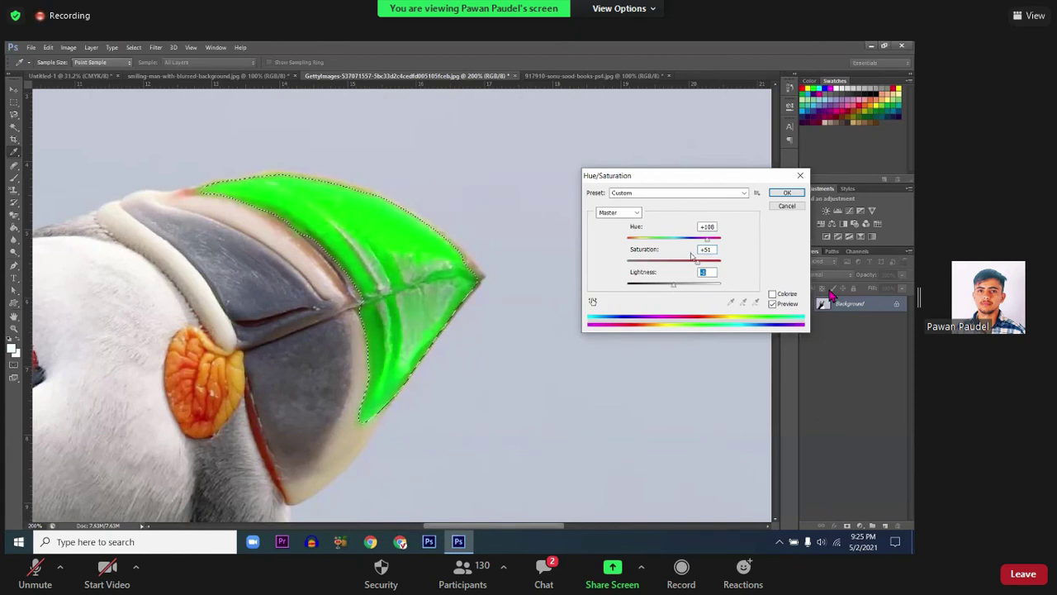
pyautogui.moveTo(707, 239); pyautogui.dragTo(724, 245)
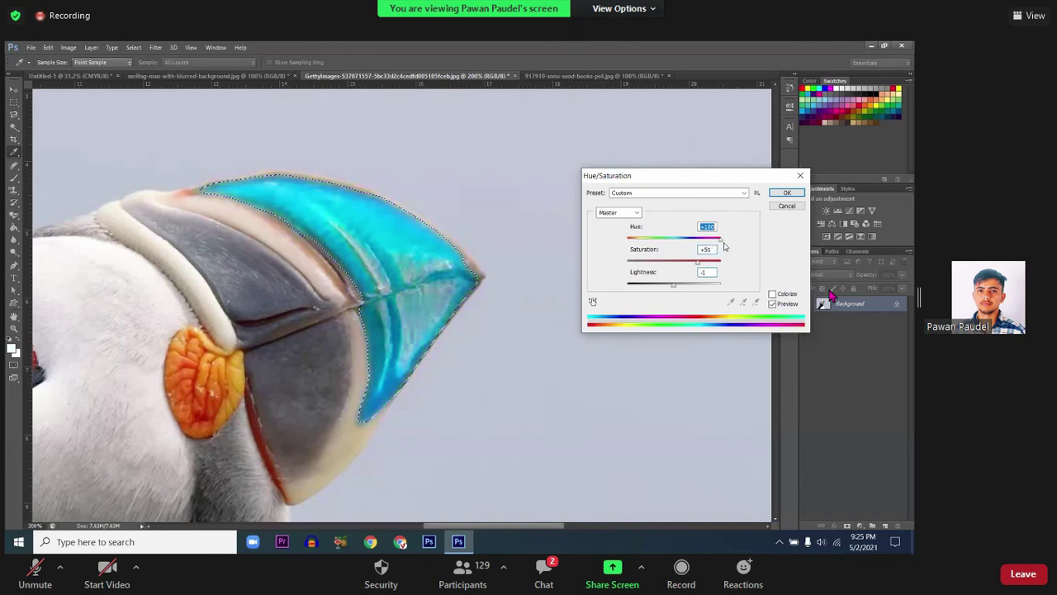
pyautogui.click(787, 193)
# Step: Deselect the beak, then close the sonu-sood portrait without saving
pyautogui.hotkey('ctrl', 'd')
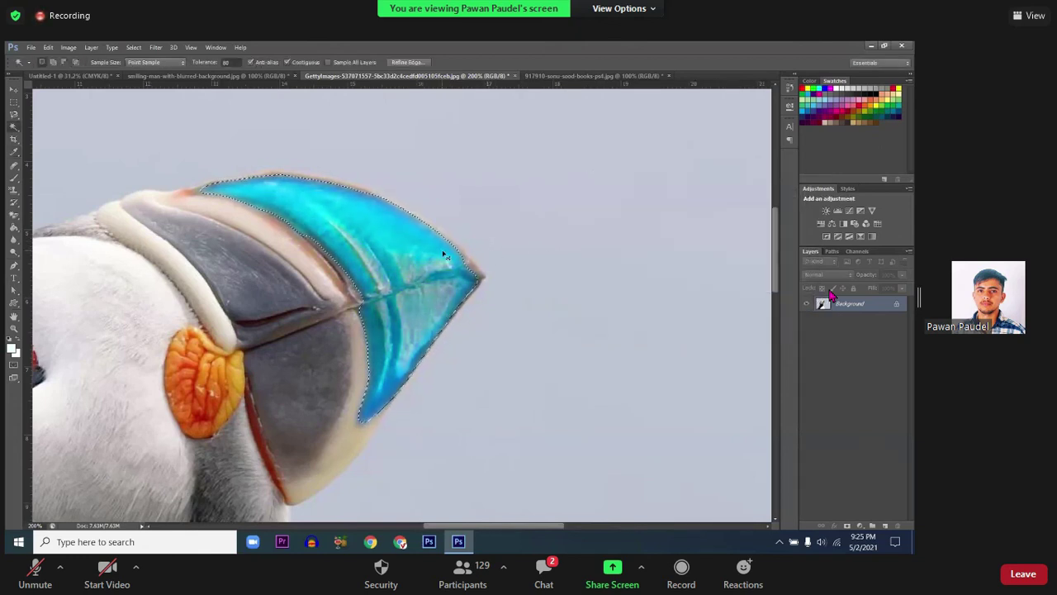
pyautogui.scroll(-5, 418, 252)
pyautogui.scroll(-3, 425, 264)
pyautogui.scroll(1, 434, 277)
pyautogui.scroll(1, 442, 286)
pyautogui.scroll(2, 442, 286)
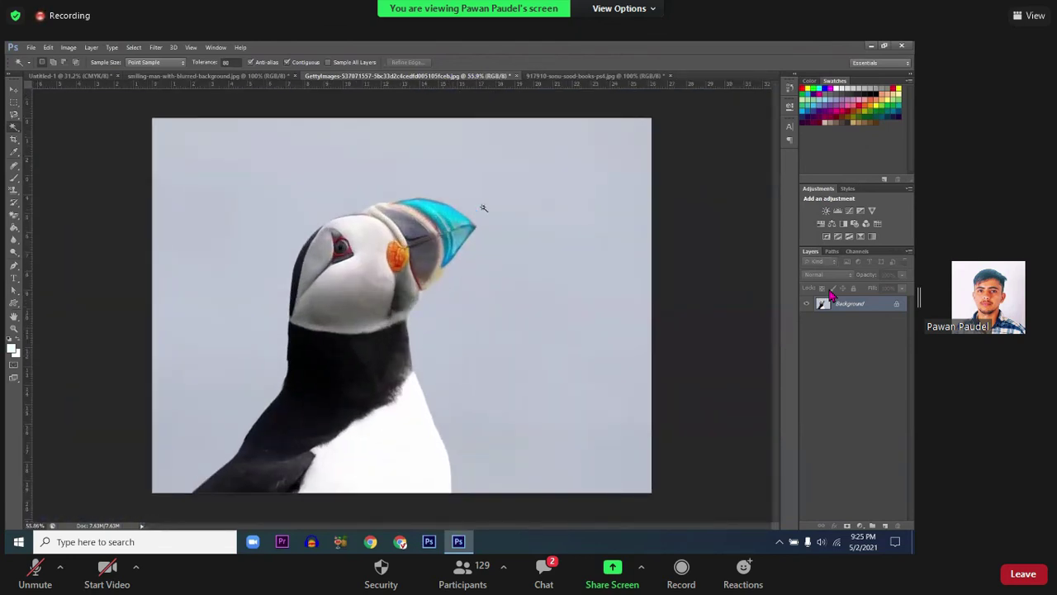
pyautogui.click(574, 76)
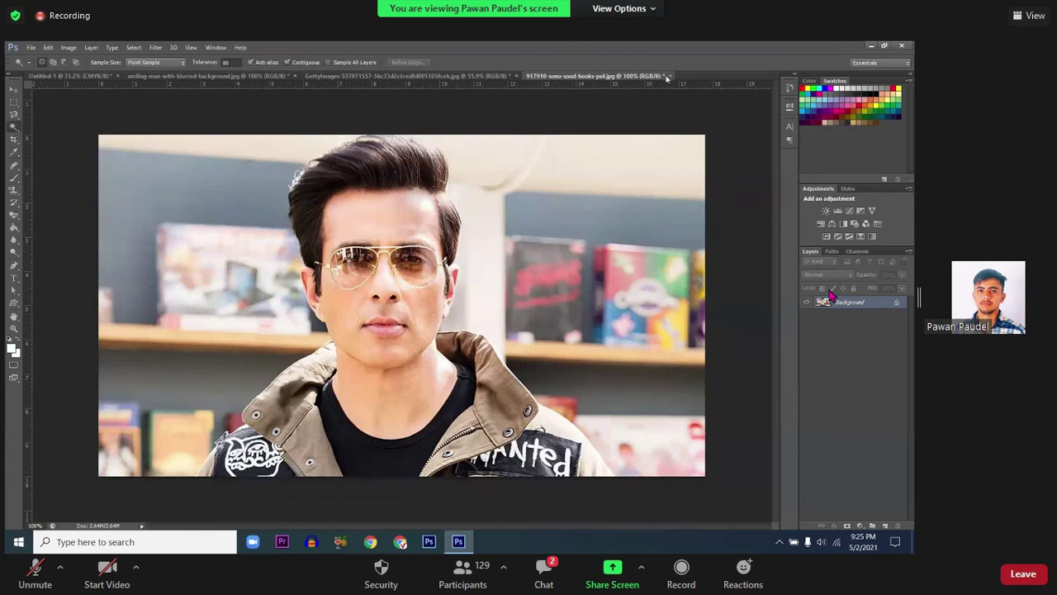
pyautogui.hotkey('ctrl', 'w')
pyautogui.click(461, 230)
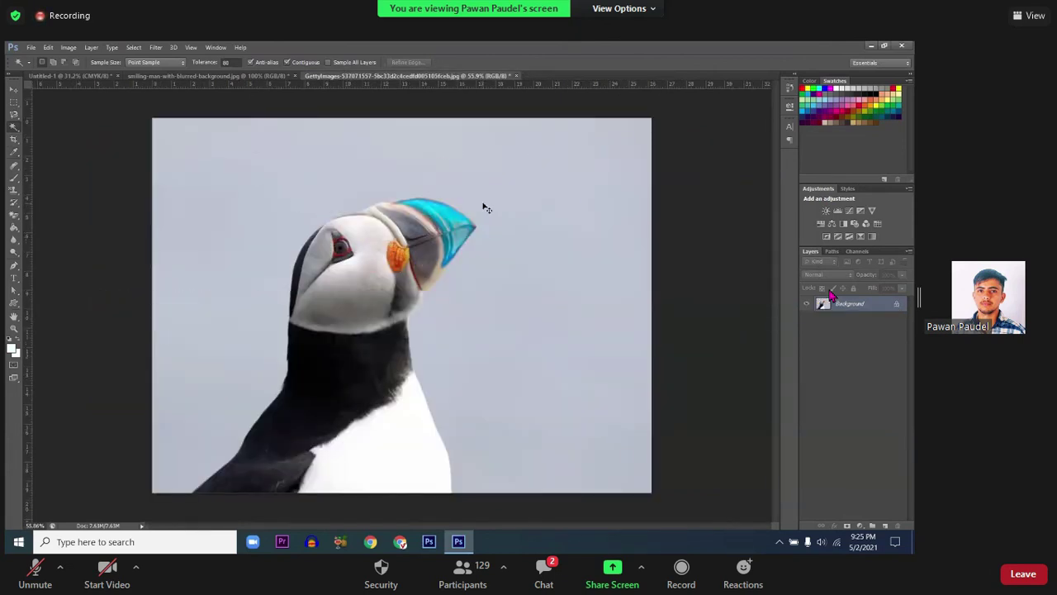
# Step: Open the Fotolia orange image from the Downloads folder
pyautogui.hotkey('ctrl', 'o')
pyautogui.scroll(-5, 347, 284)
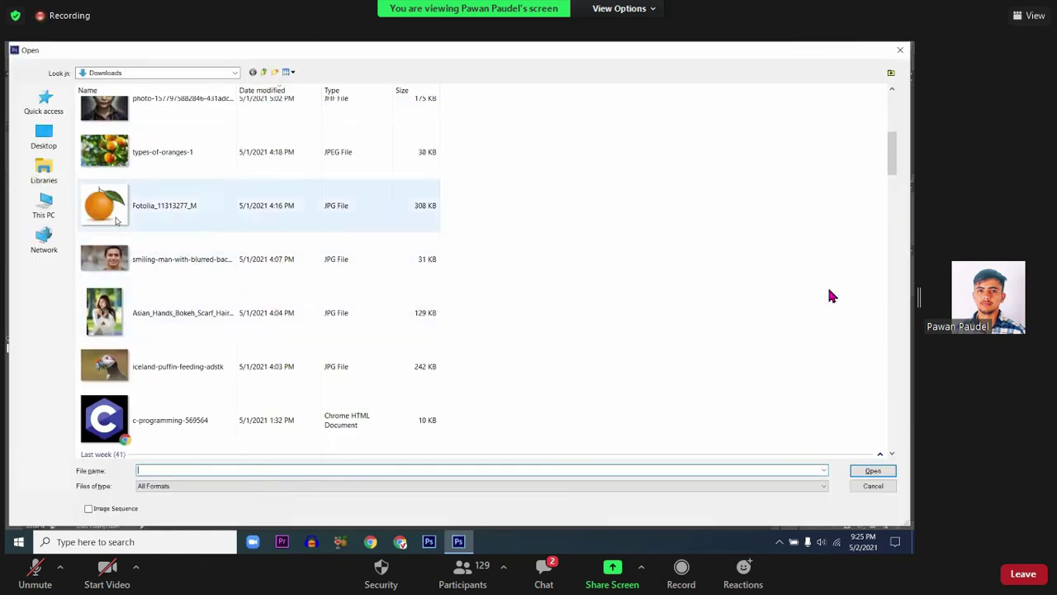
pyautogui.doubleClick(116, 219)
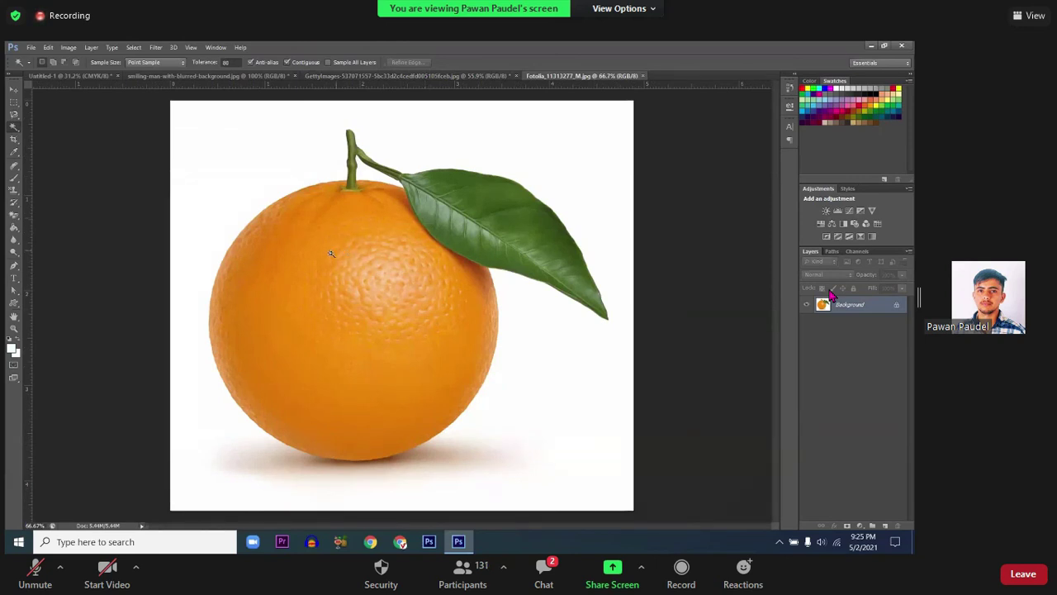
# Step: Select the whole orange and its stem with the Quick Selection brush
pyautogui.click(266, 262)
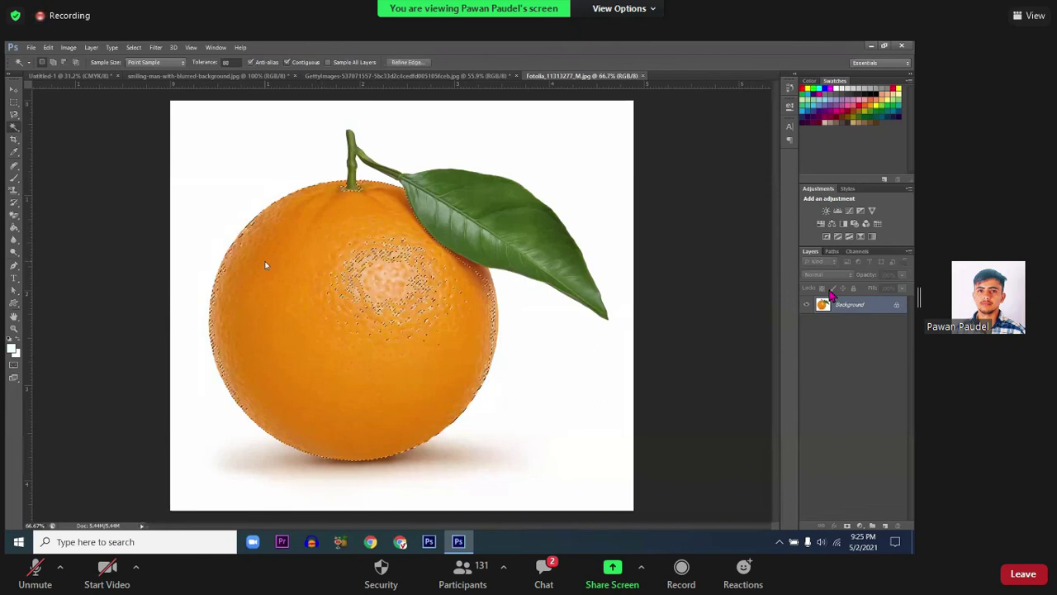
pyautogui.rightClick(14, 127)
pyautogui.click(58, 125)
pyautogui.hotkey('ctrl', 'd')
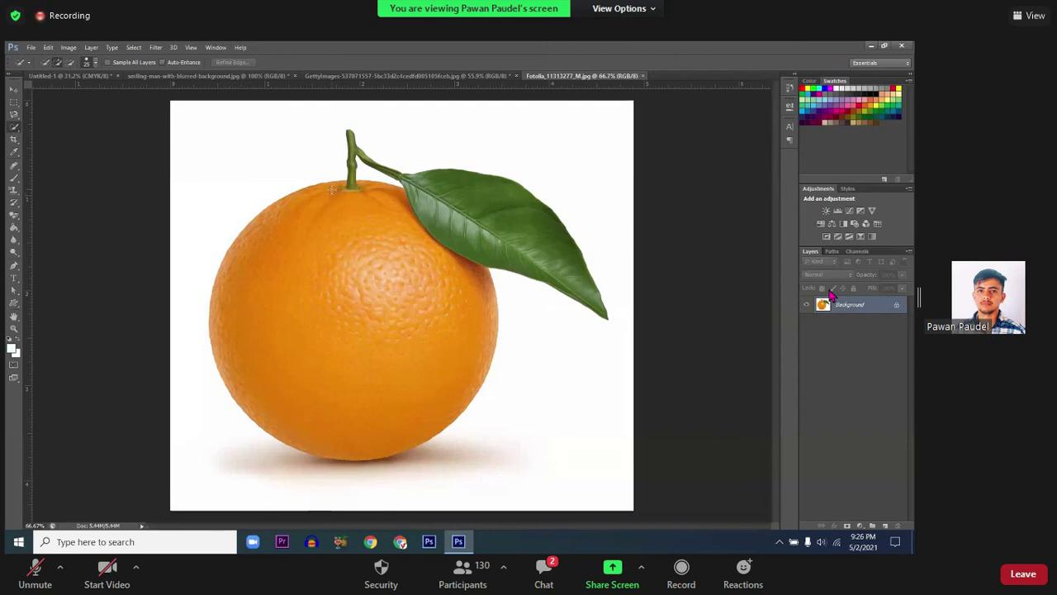
pyautogui.moveTo(274, 254); pyautogui.dragTo(441, 291)
pyautogui.scroll(1, 346, 163)
pyautogui.moveTo(357, 151); pyautogui.dragTo(350, 124)
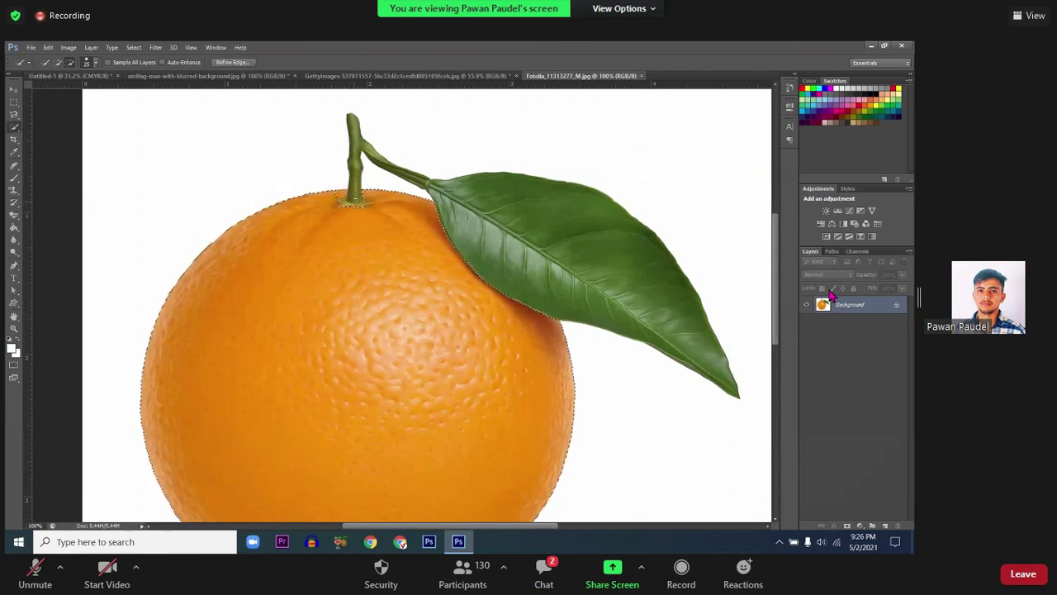
pyautogui.press('alt')
pyautogui.scroll(-2, 368, 202)
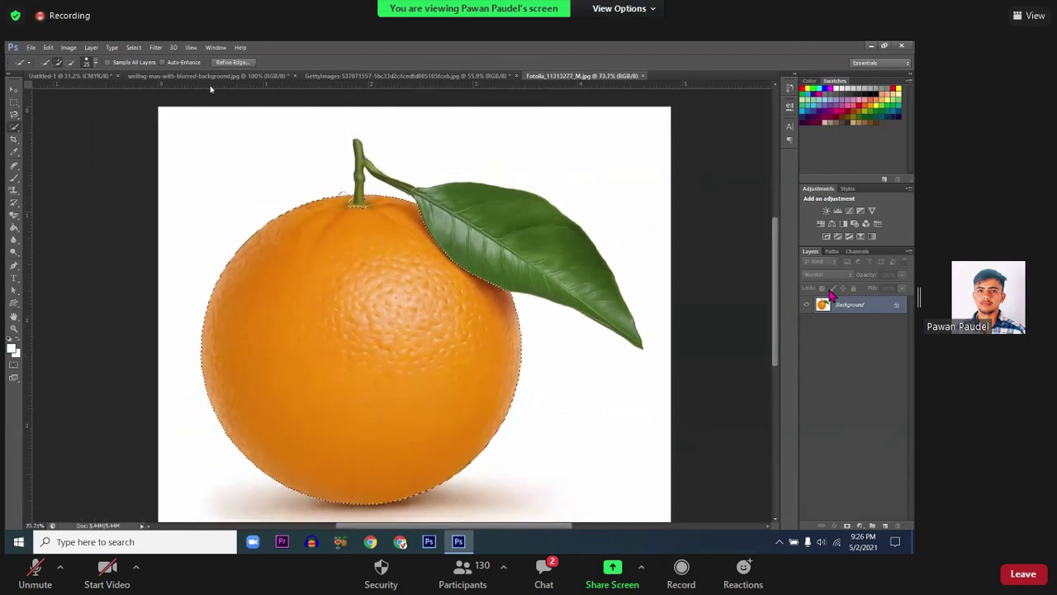
pyautogui.click(68, 48)
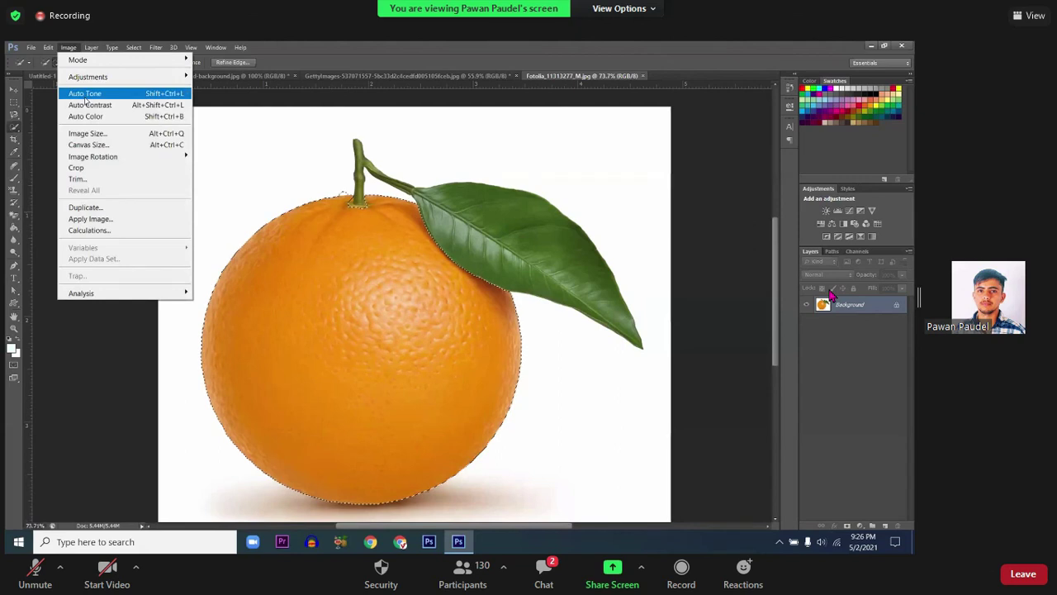
pyautogui.moveTo(88, 76)
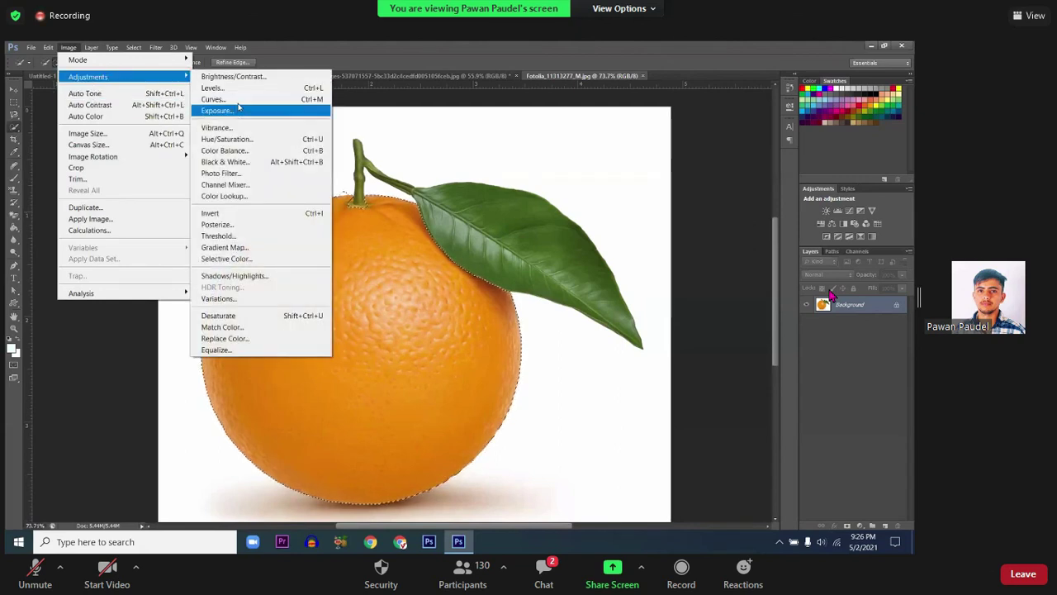
# Step: Shift the Hue/Saturation hue until the selected orange turns blue
pyautogui.click(248, 139)
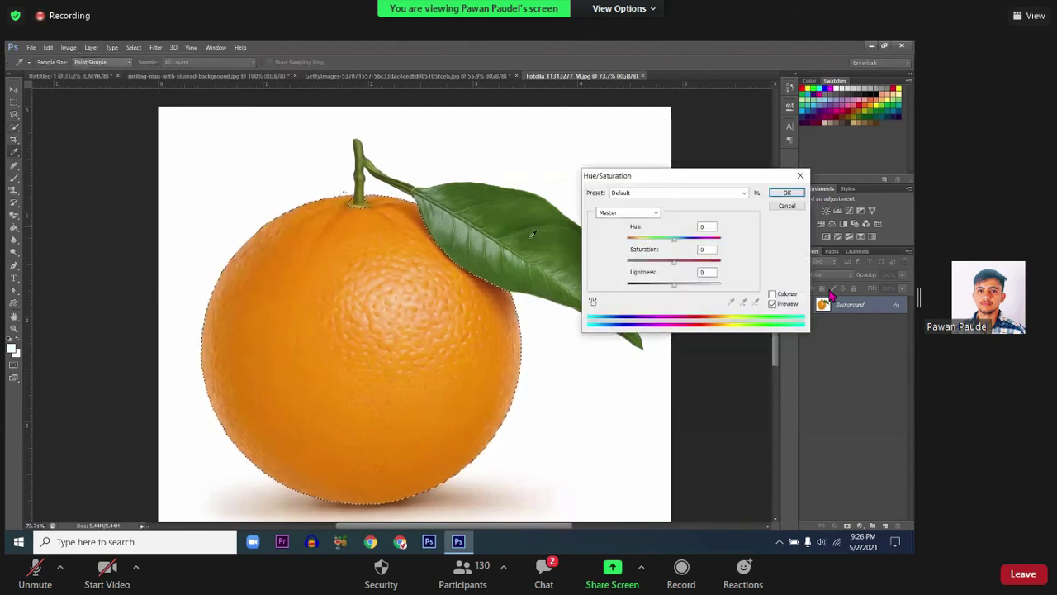
pyautogui.moveTo(665, 239); pyautogui.dragTo(662, 239)
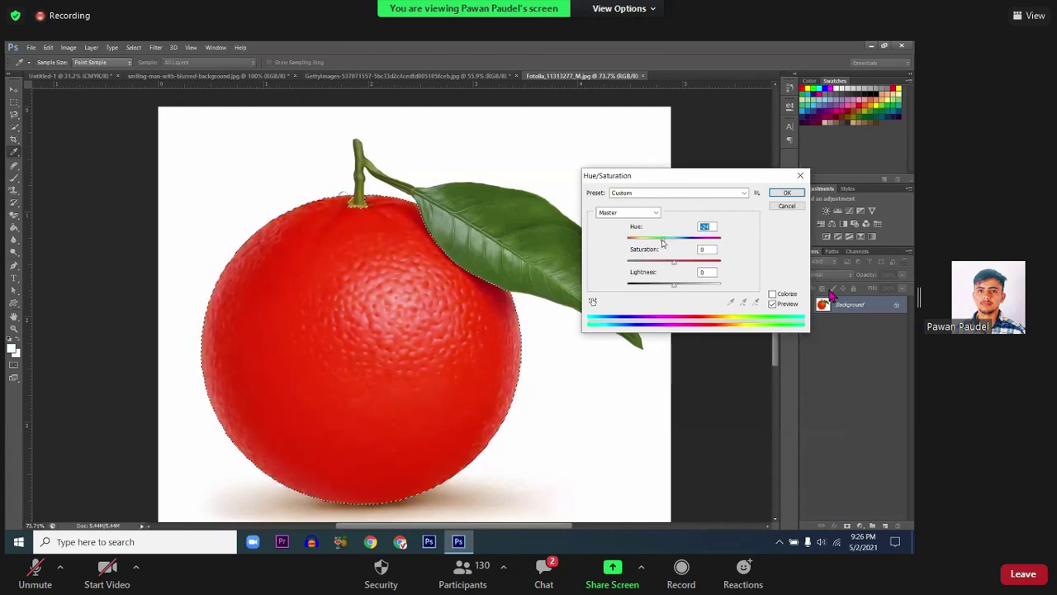
pyautogui.moveTo(661, 239); pyautogui.dragTo(632, 243)
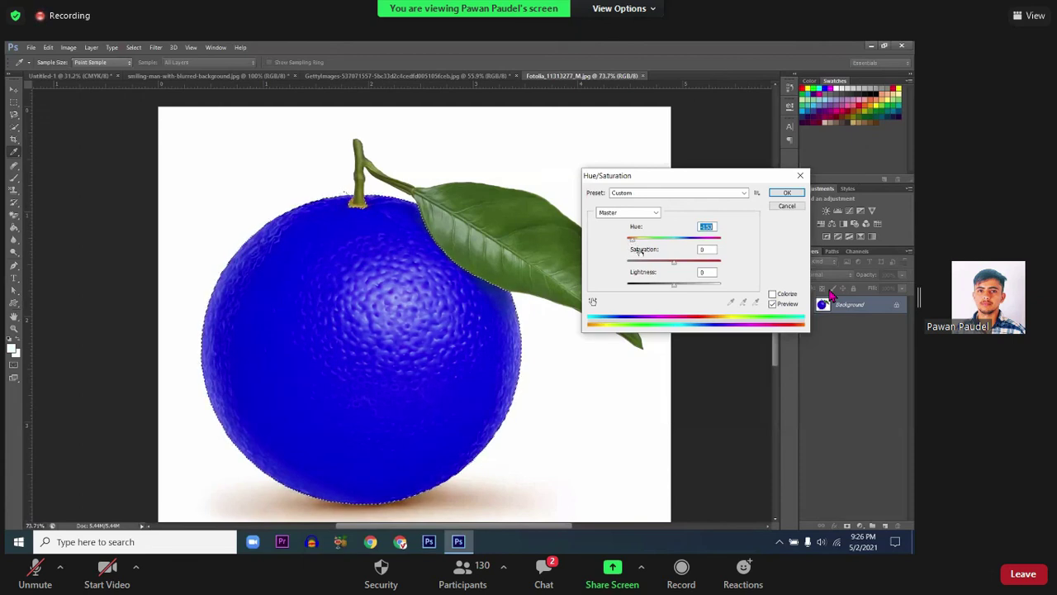
pyautogui.click(696, 239)
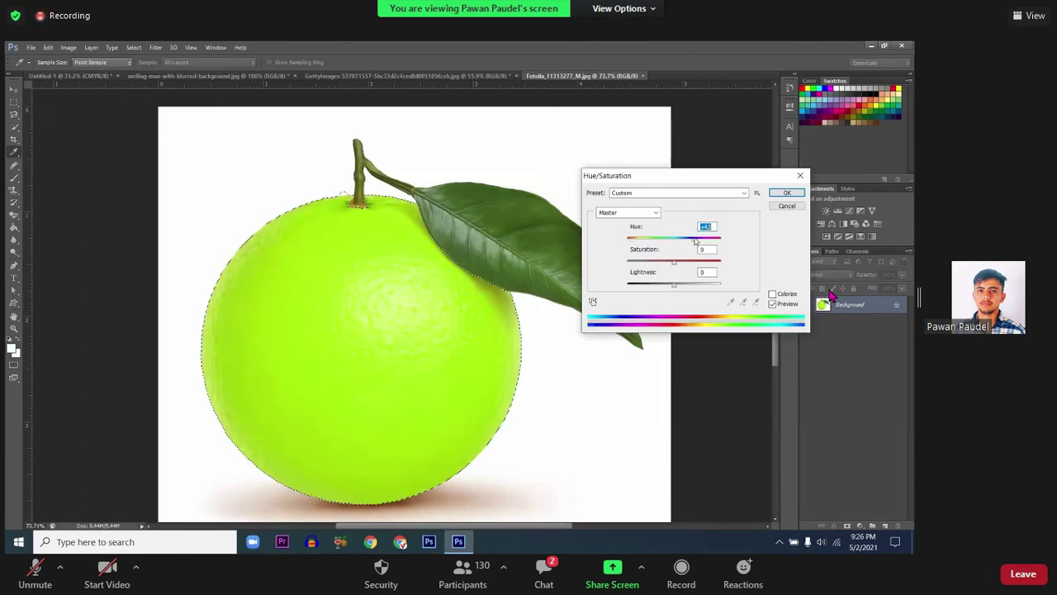
pyautogui.moveTo(696, 240); pyautogui.dragTo(724, 241)
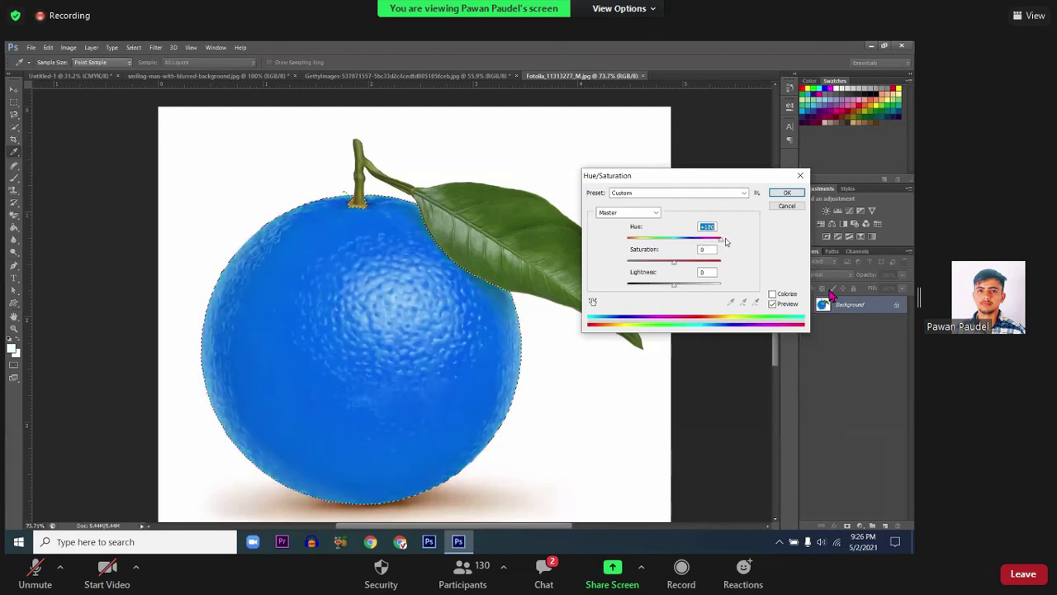
pyautogui.click(776, 194)
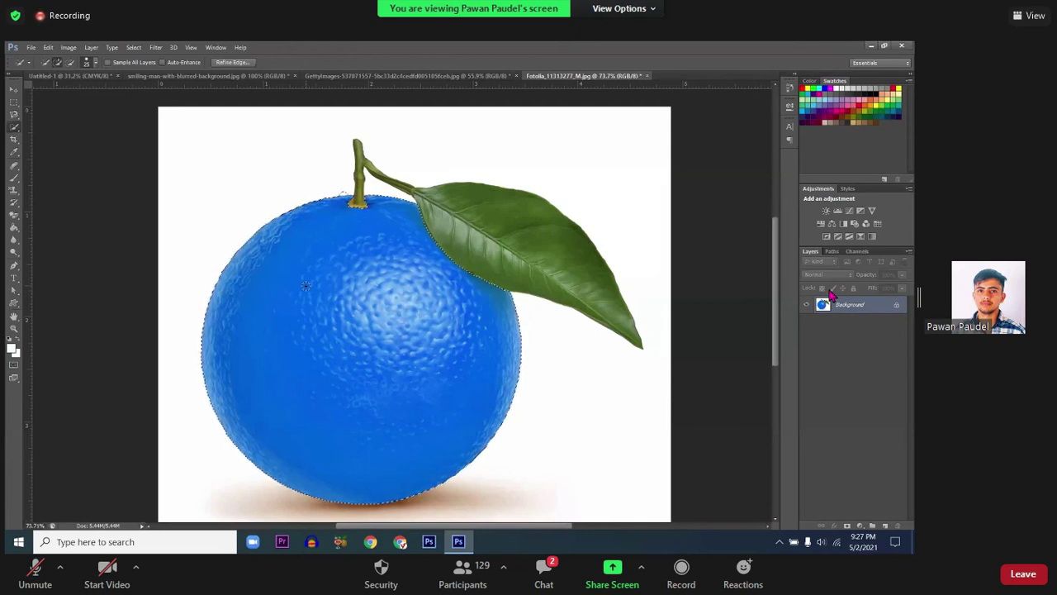
# Step: Deselect the blue orange, zoom out, and minimize Photoshop to the desktop
pyautogui.press('m')
pyautogui.hotkey('ctrl', 'd')
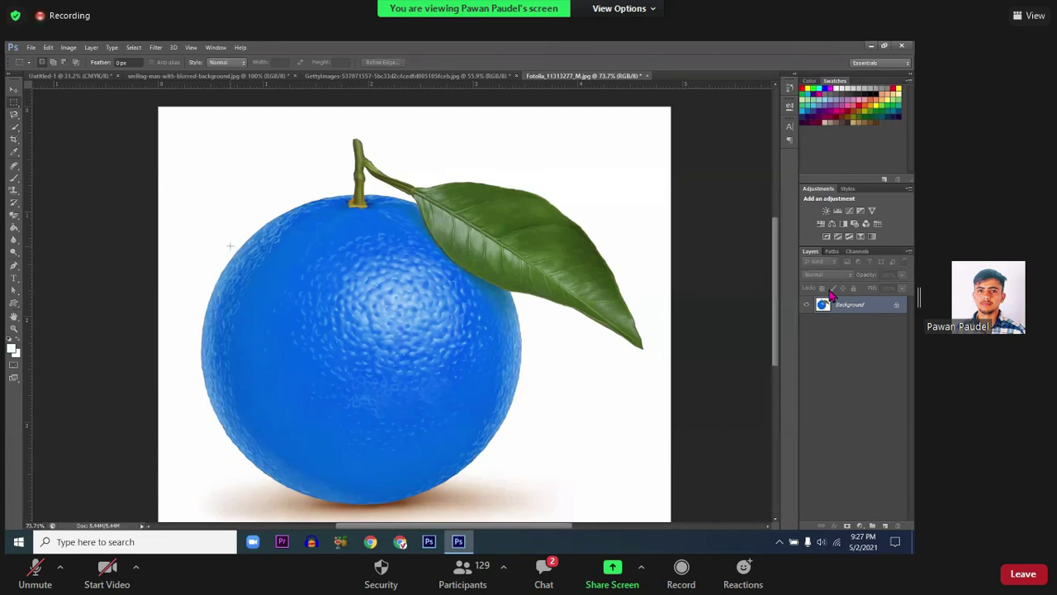
pyautogui.hotkey('ctrl', '-')
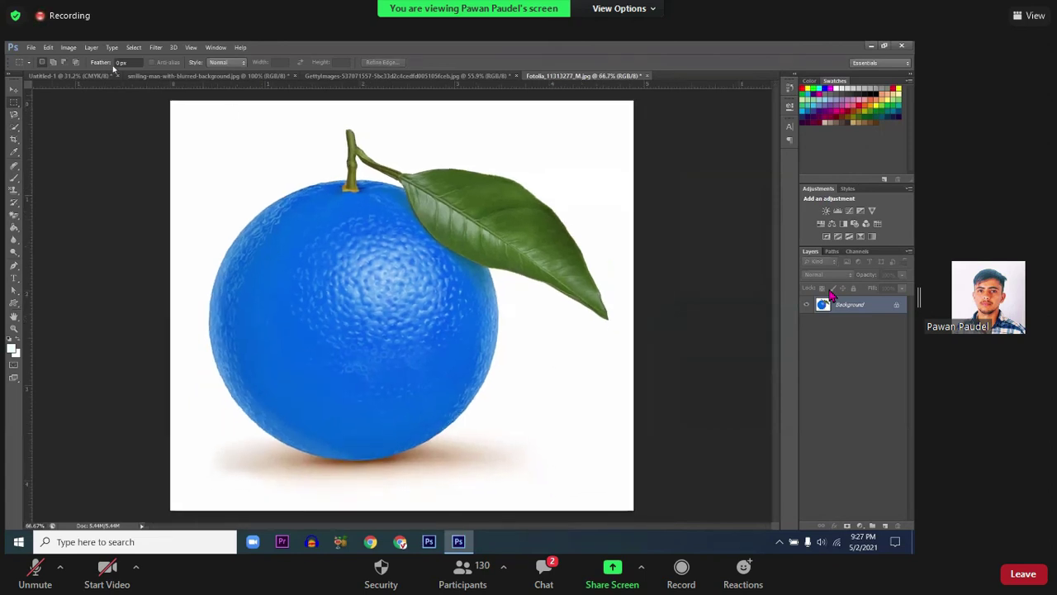
pyautogui.click(71, 47)
pyautogui.moveTo(89, 77)
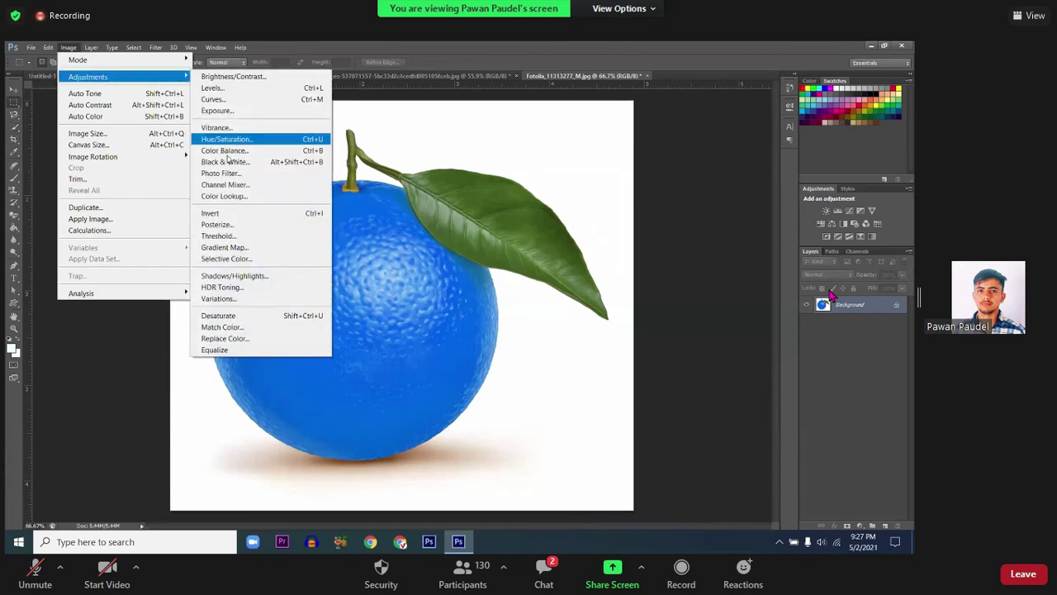
pyautogui.click(384, 247)
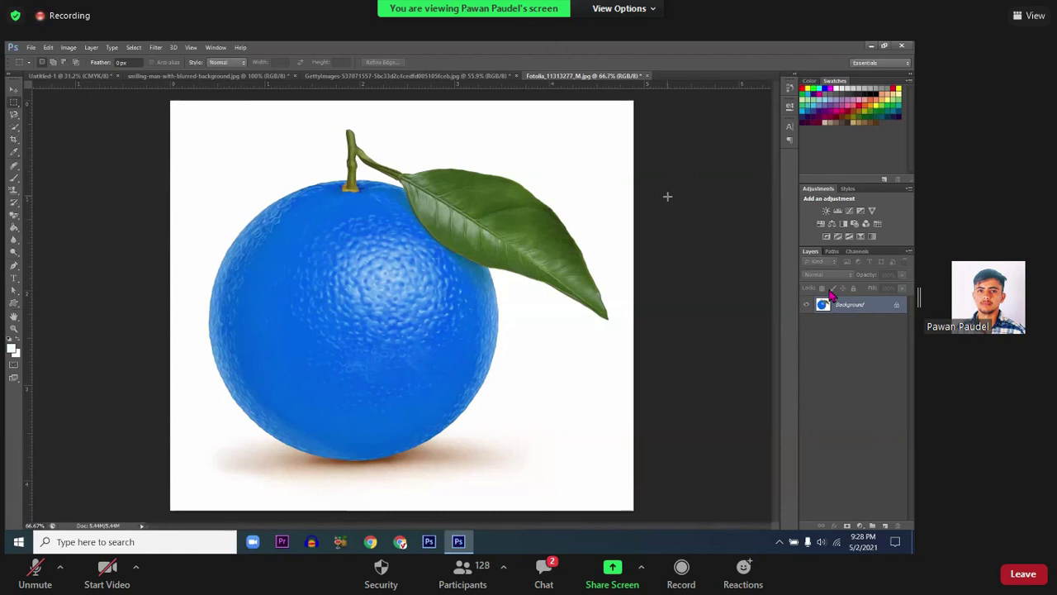
pyautogui.press('super+d')
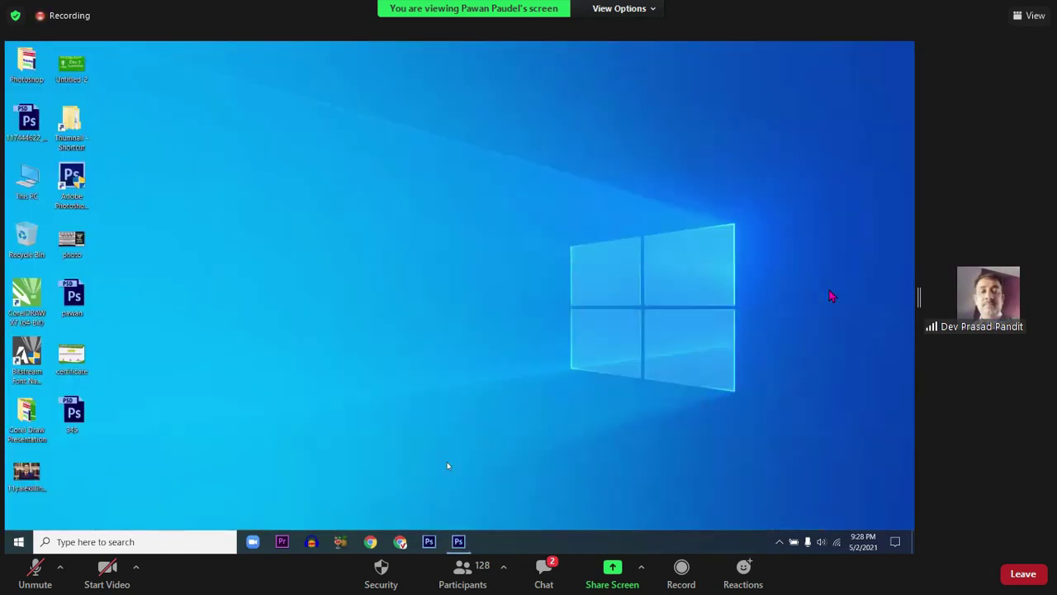